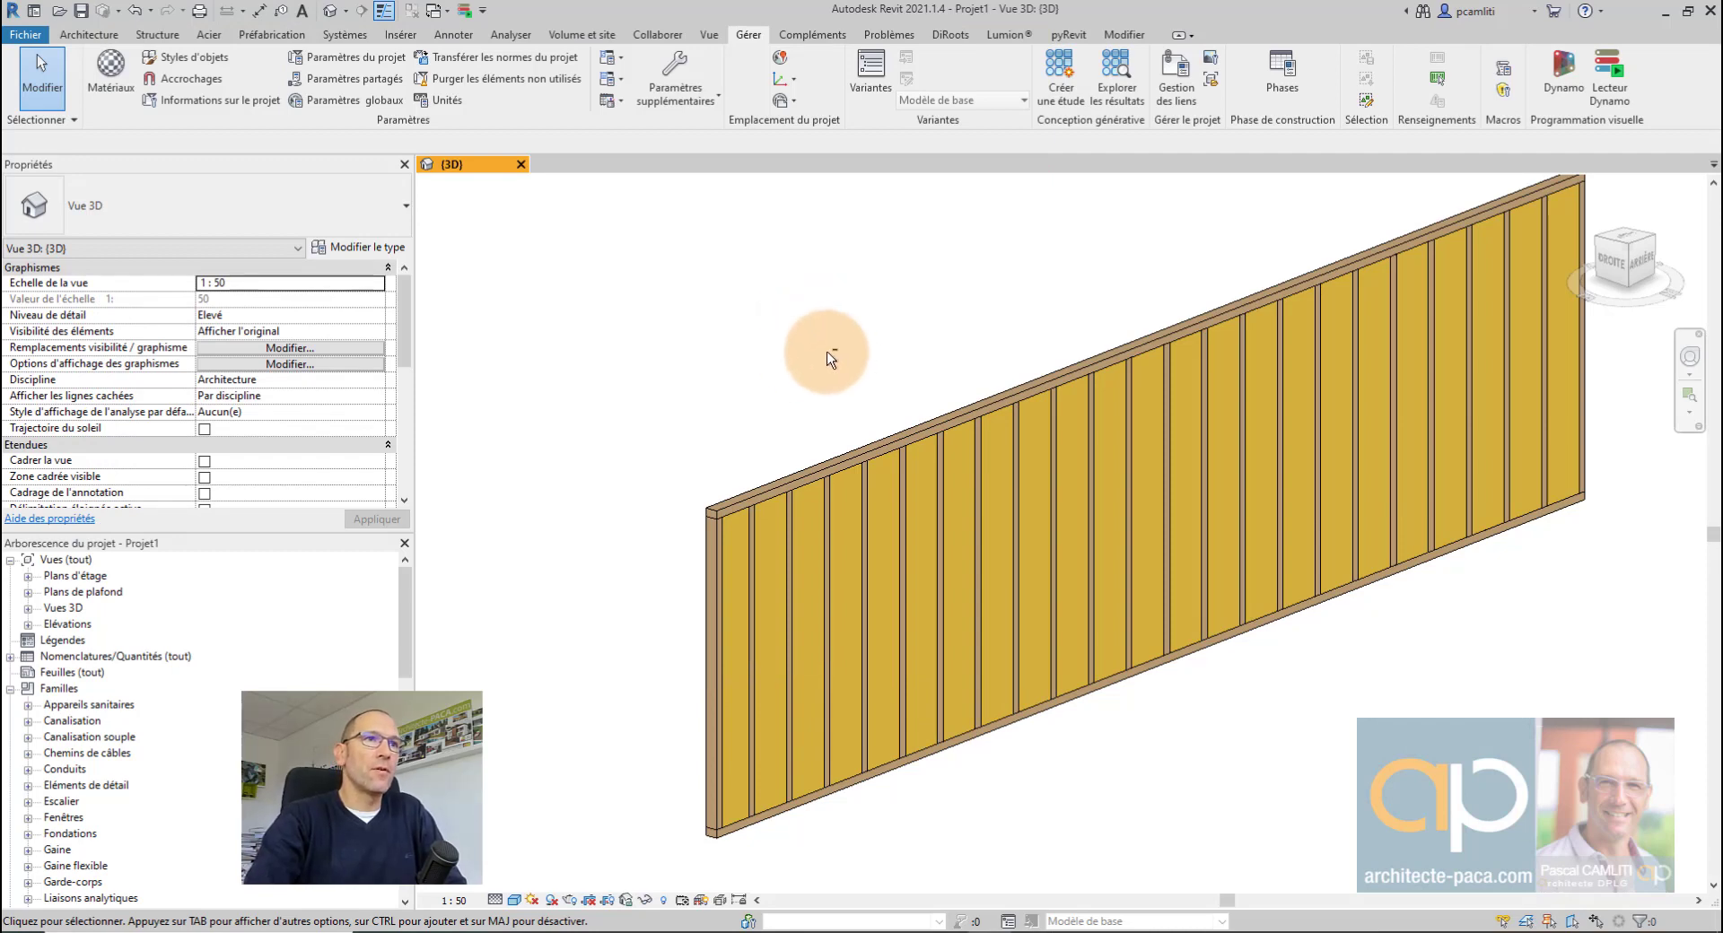
shift+middle_drag(828, 359, 880, 347)
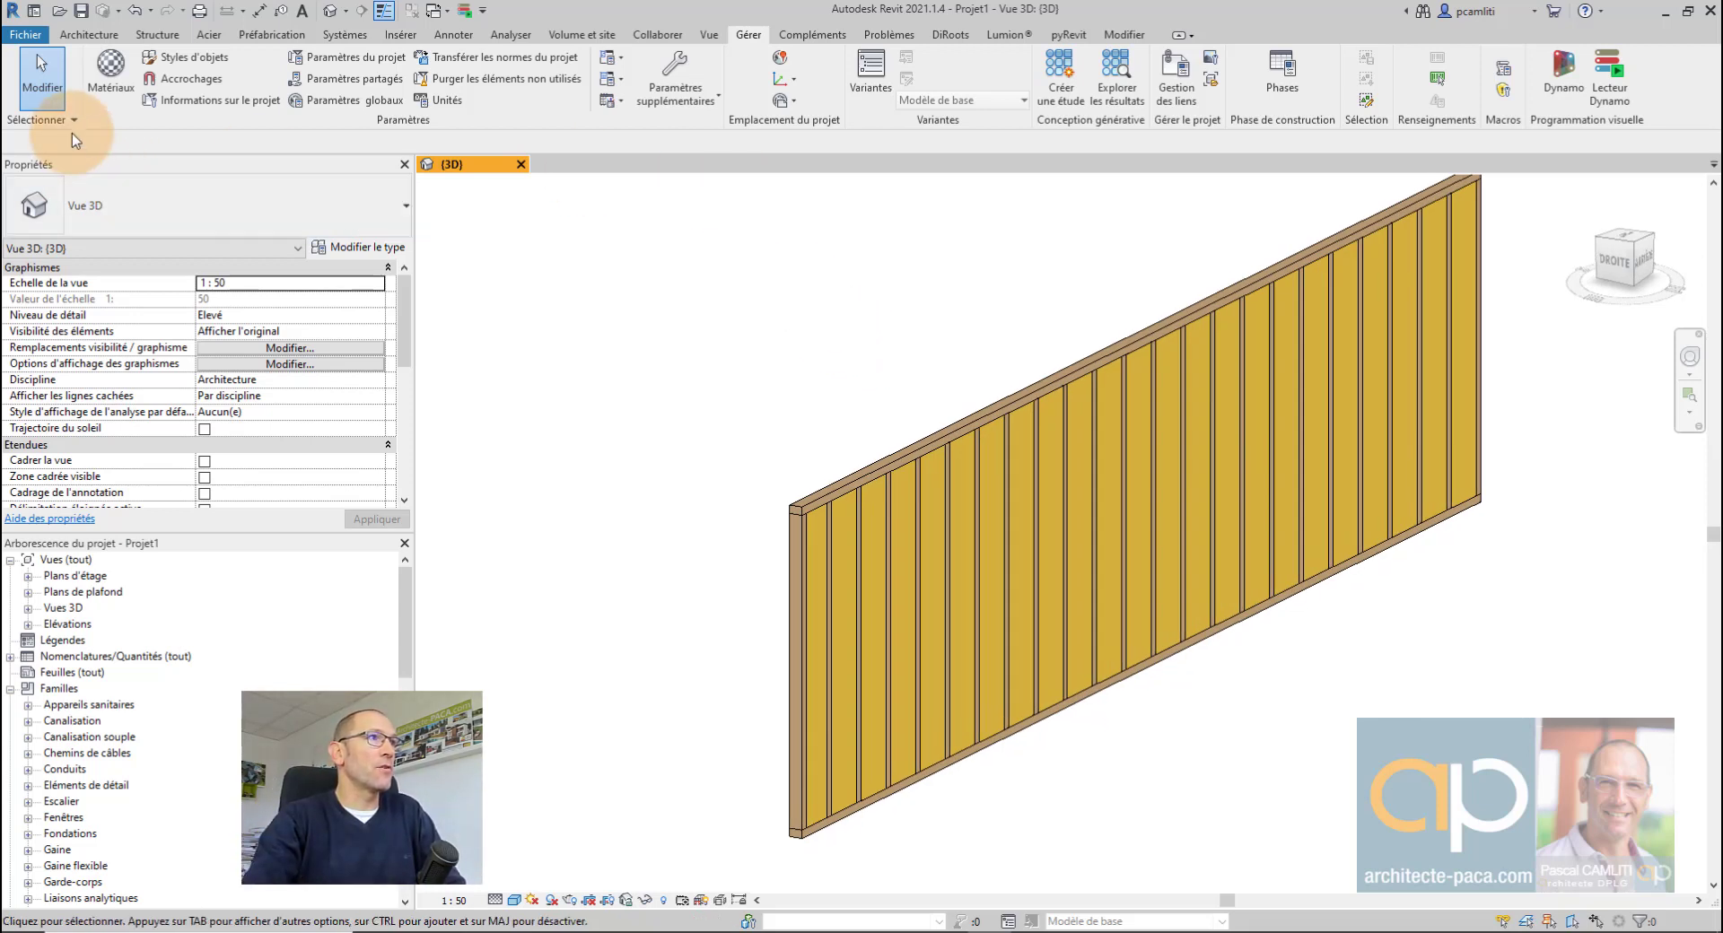
click(107, 141)
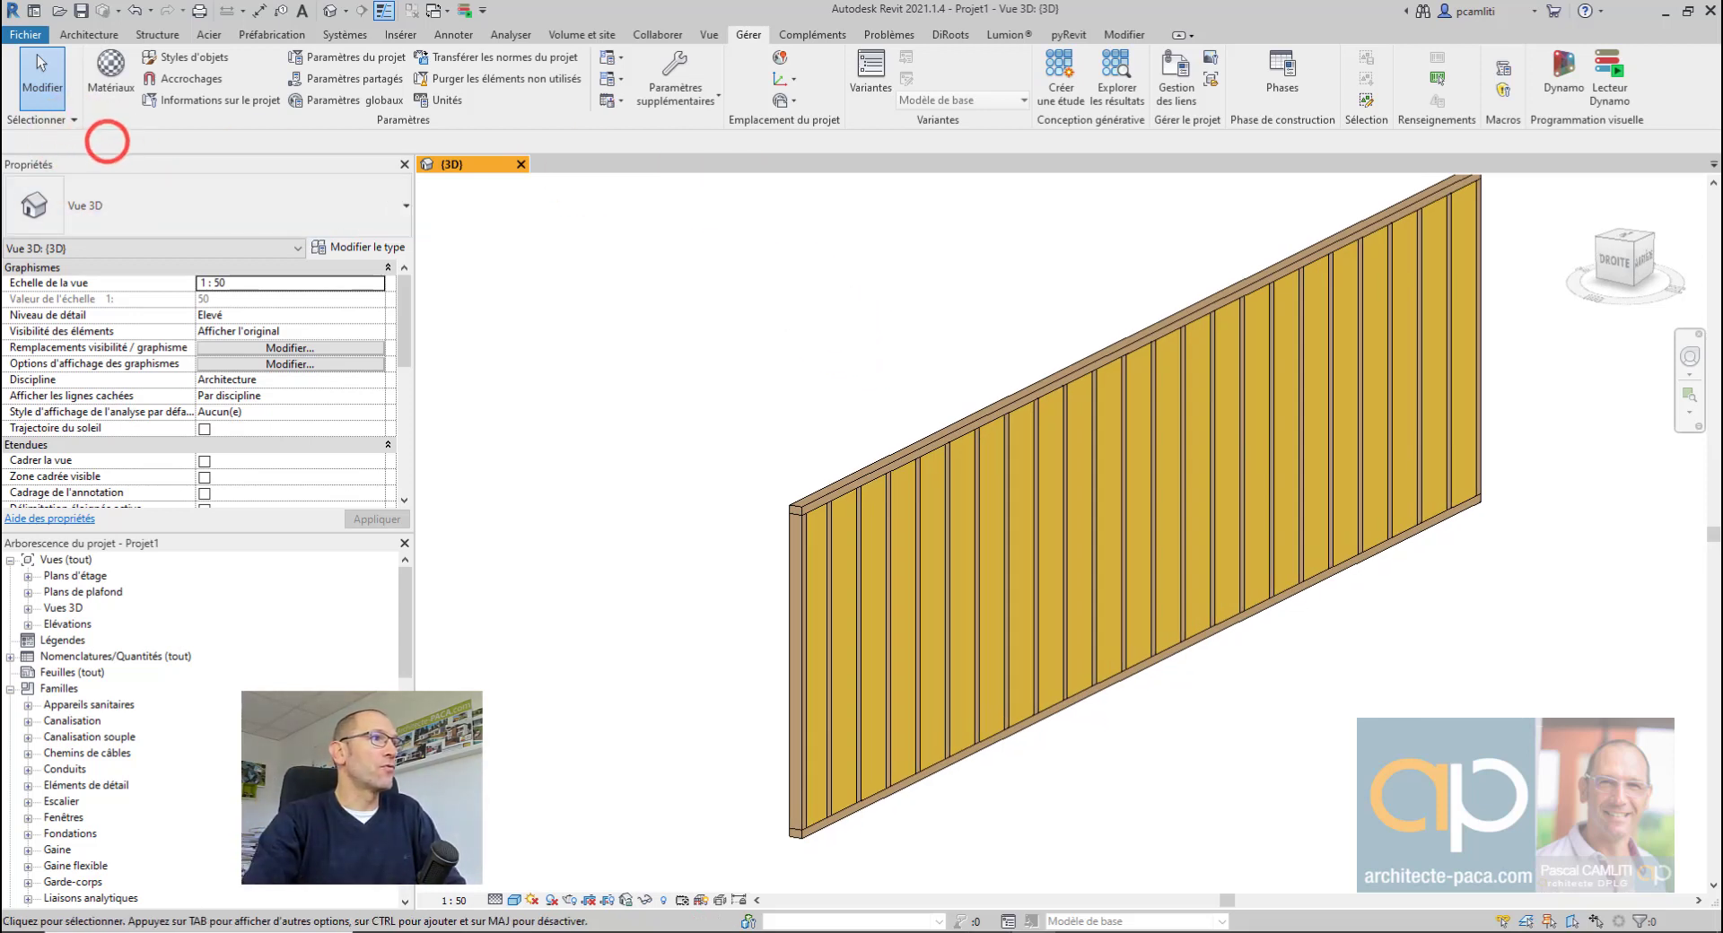
click(700, 368)
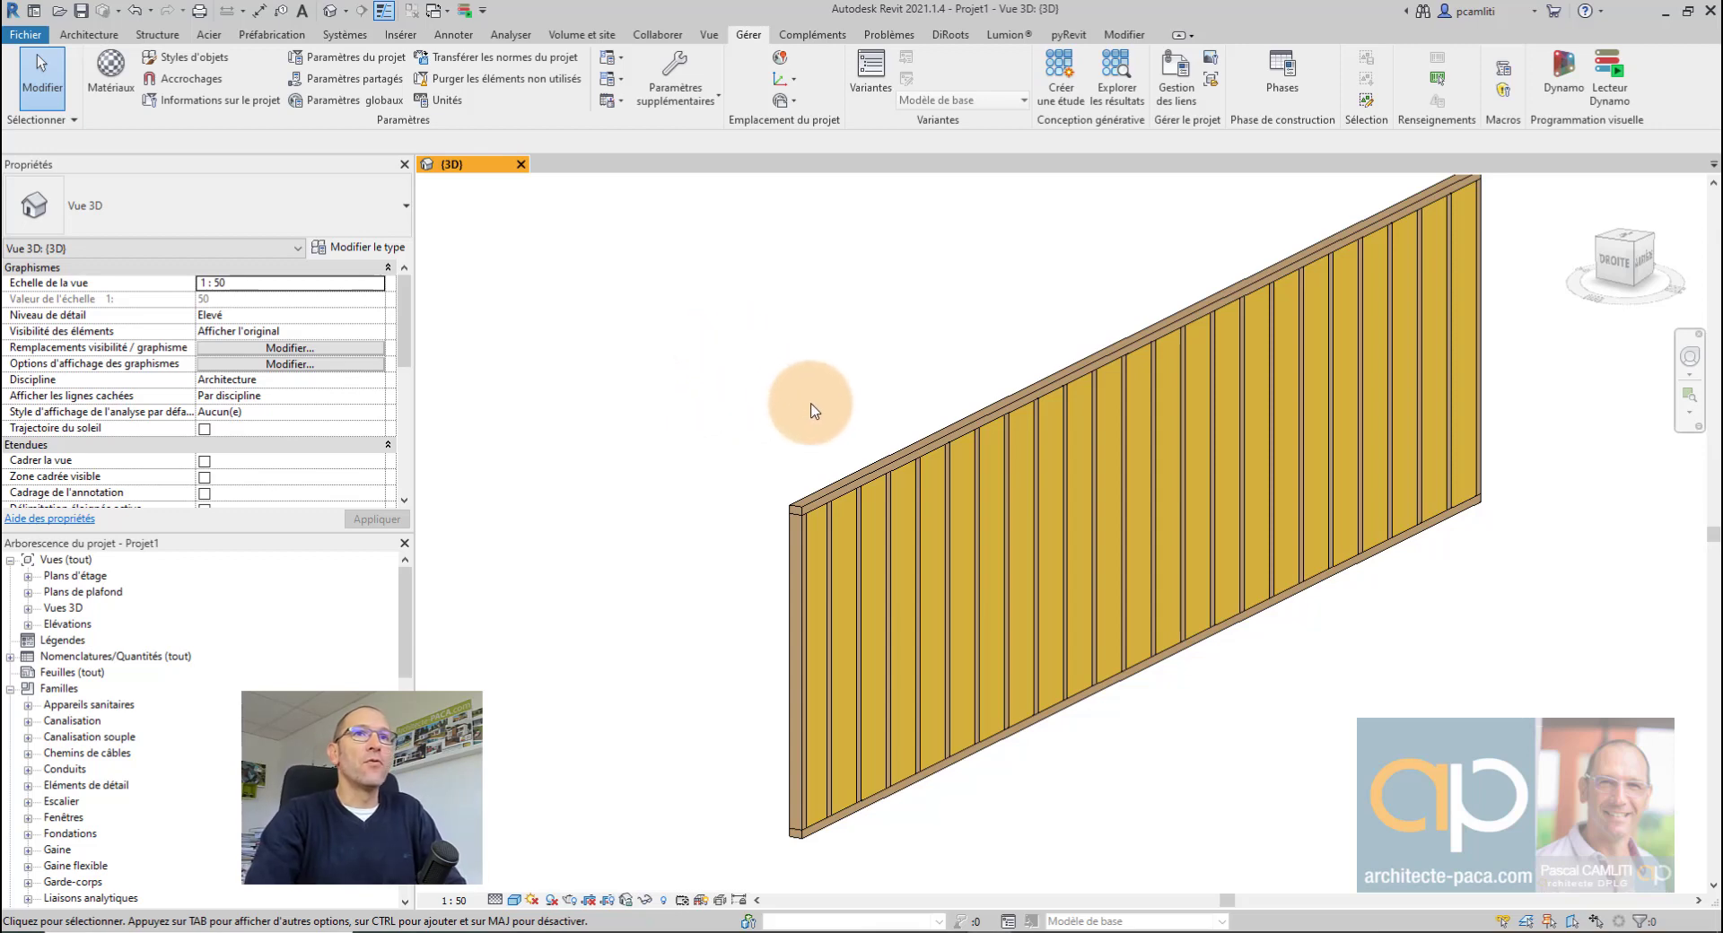
shift+middle_drag(819, 385, 708, 412)
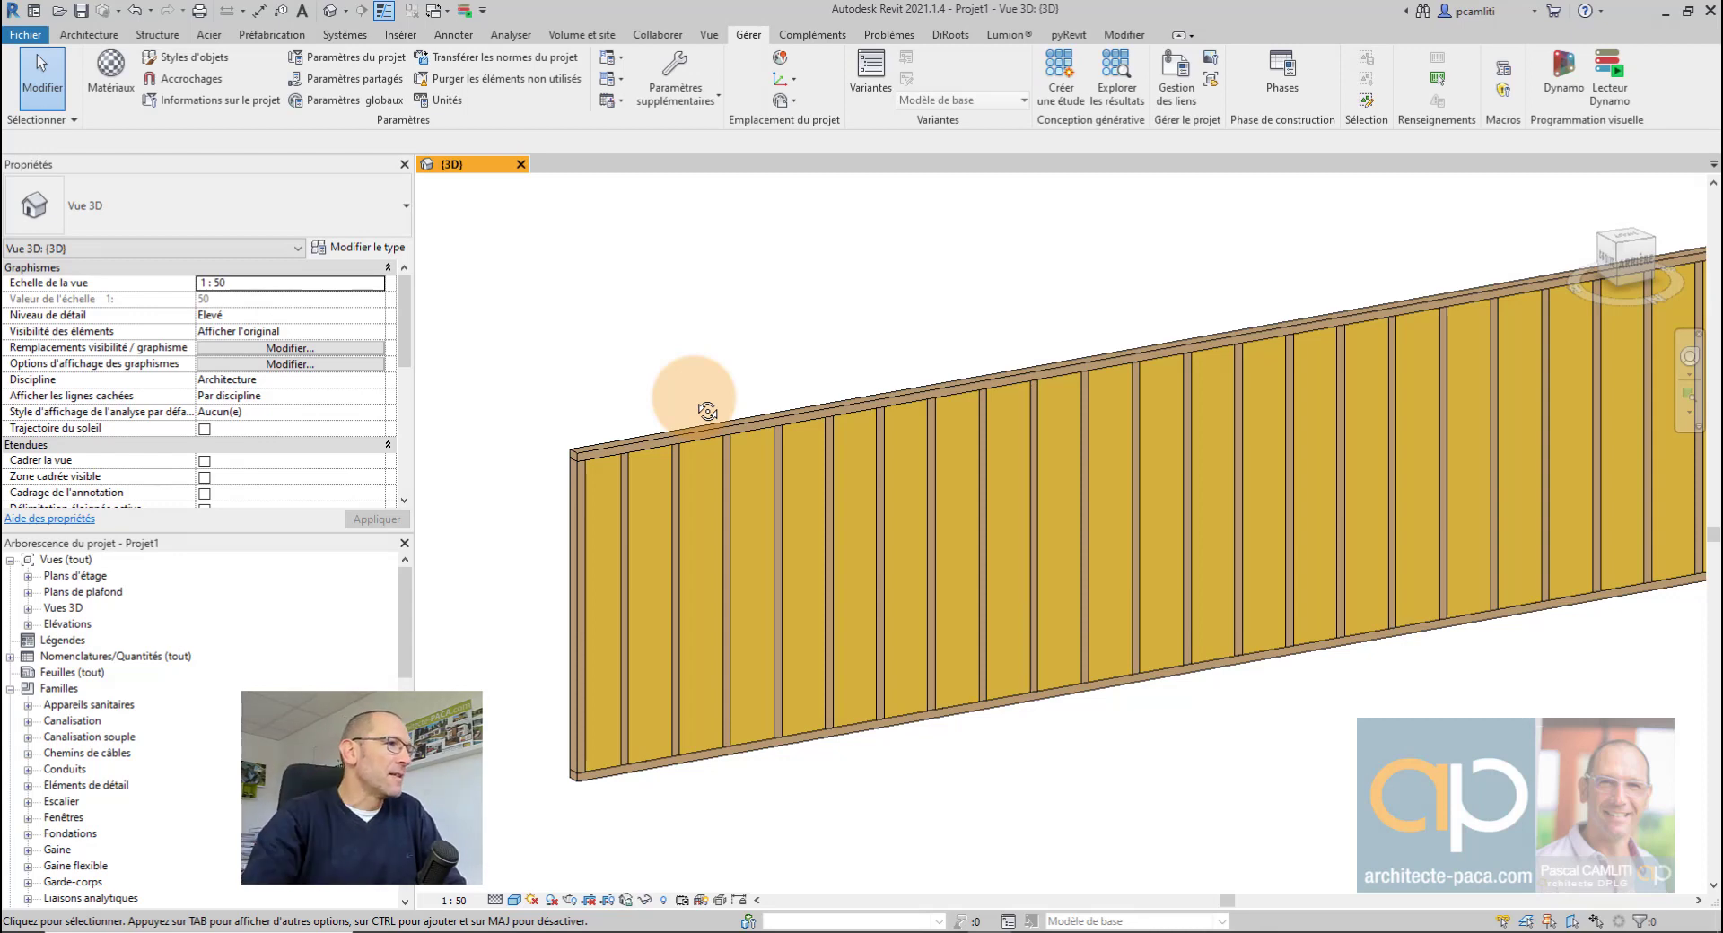
click(737, 349)
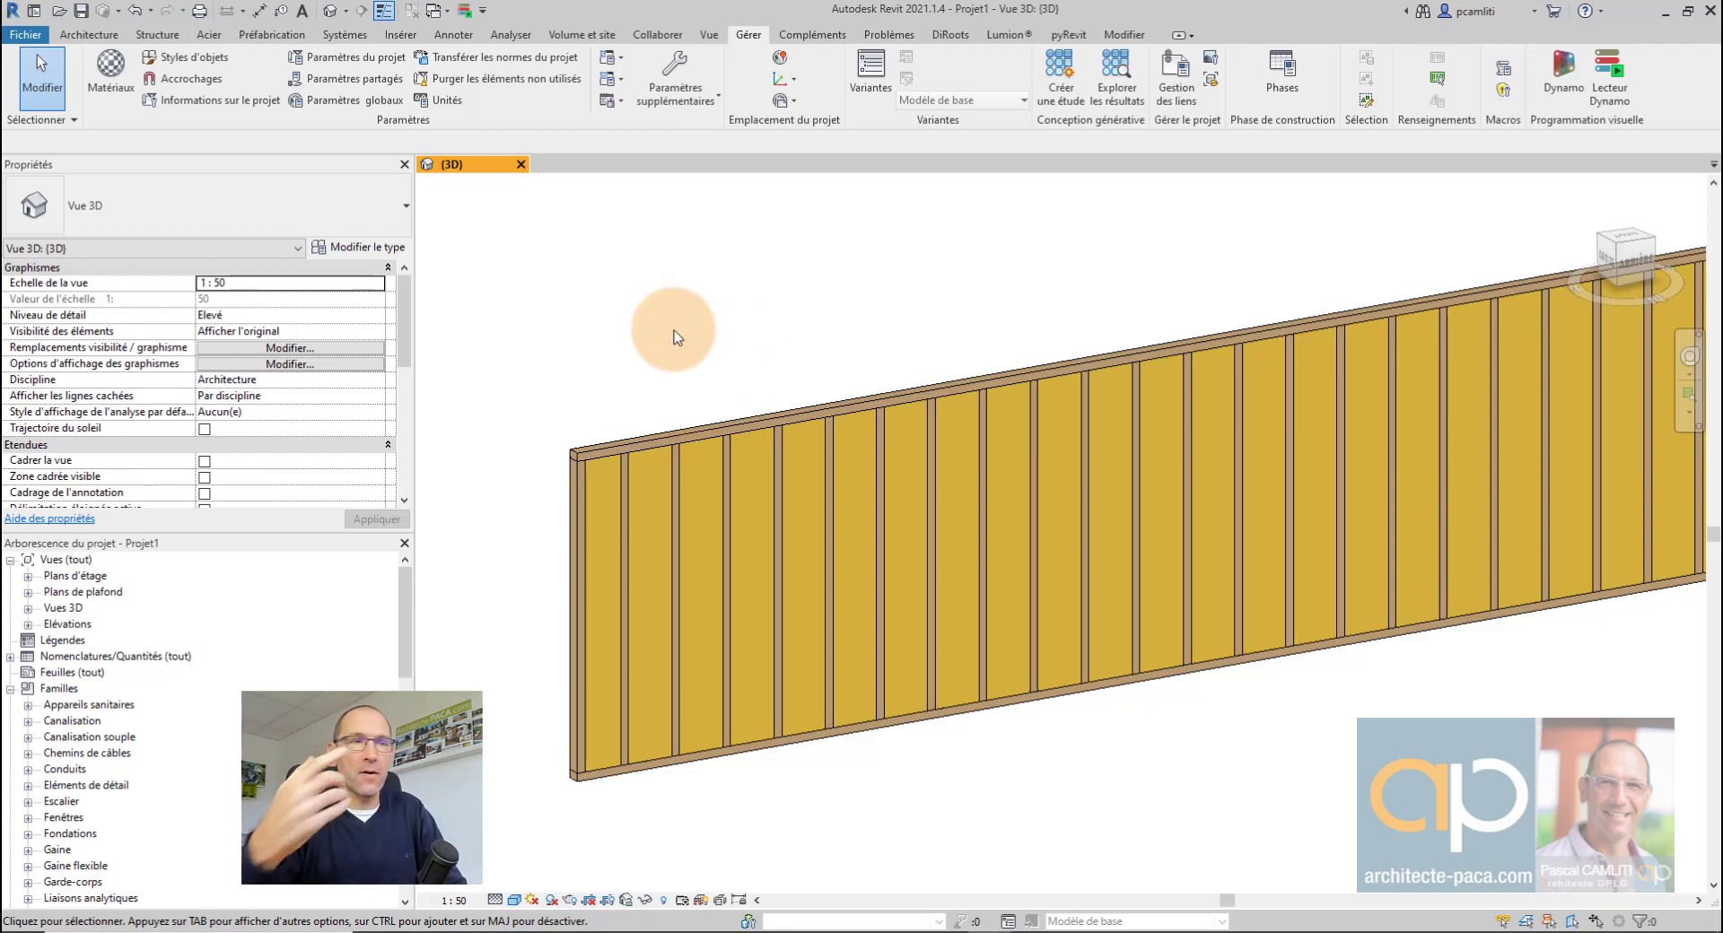
shift+middle_drag(674, 338, 742, 396)
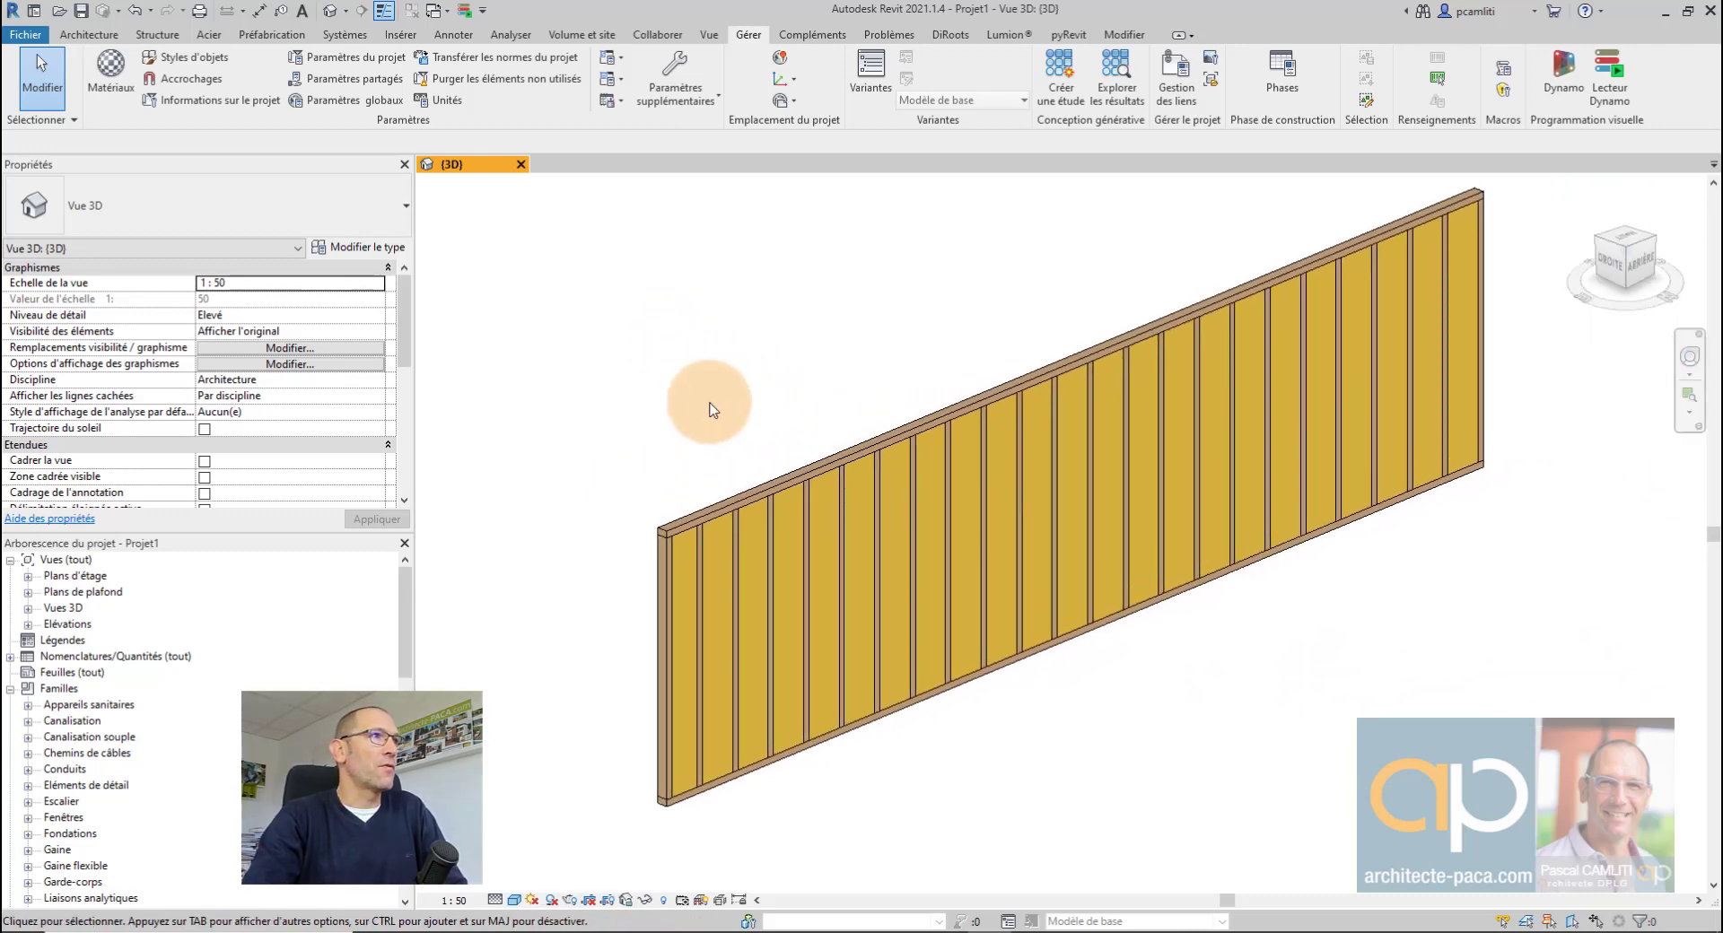
Step: Create a new project without saving the current one
click(90, 61)
click(89, 34)
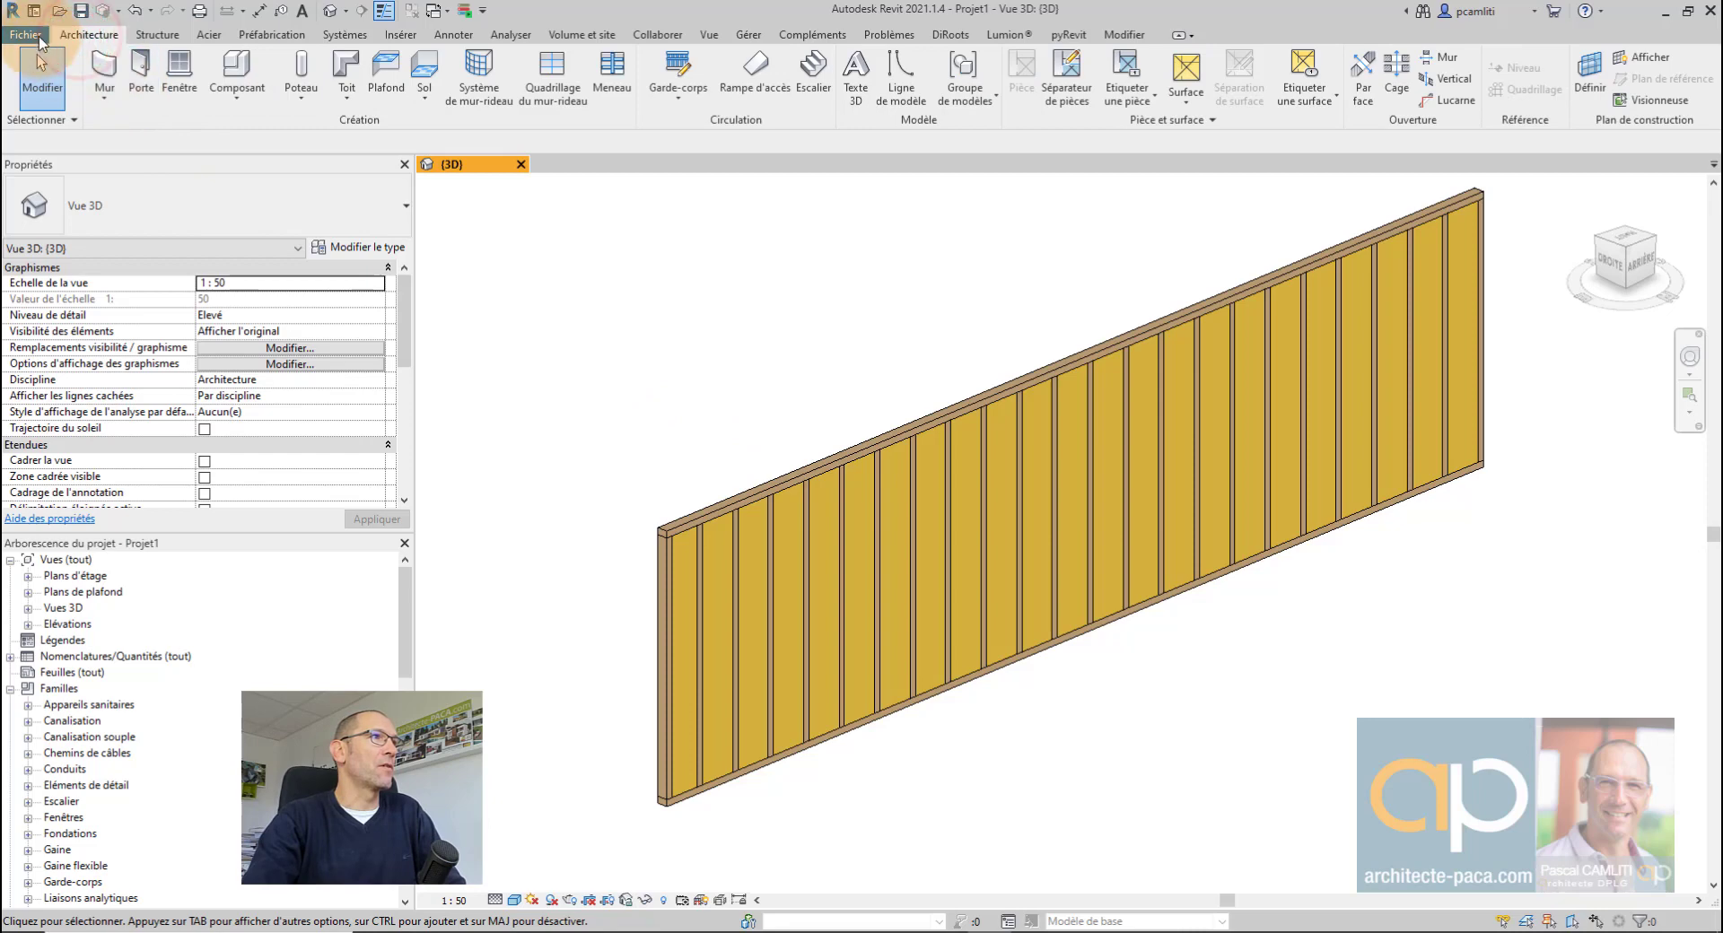
click(37, 36)
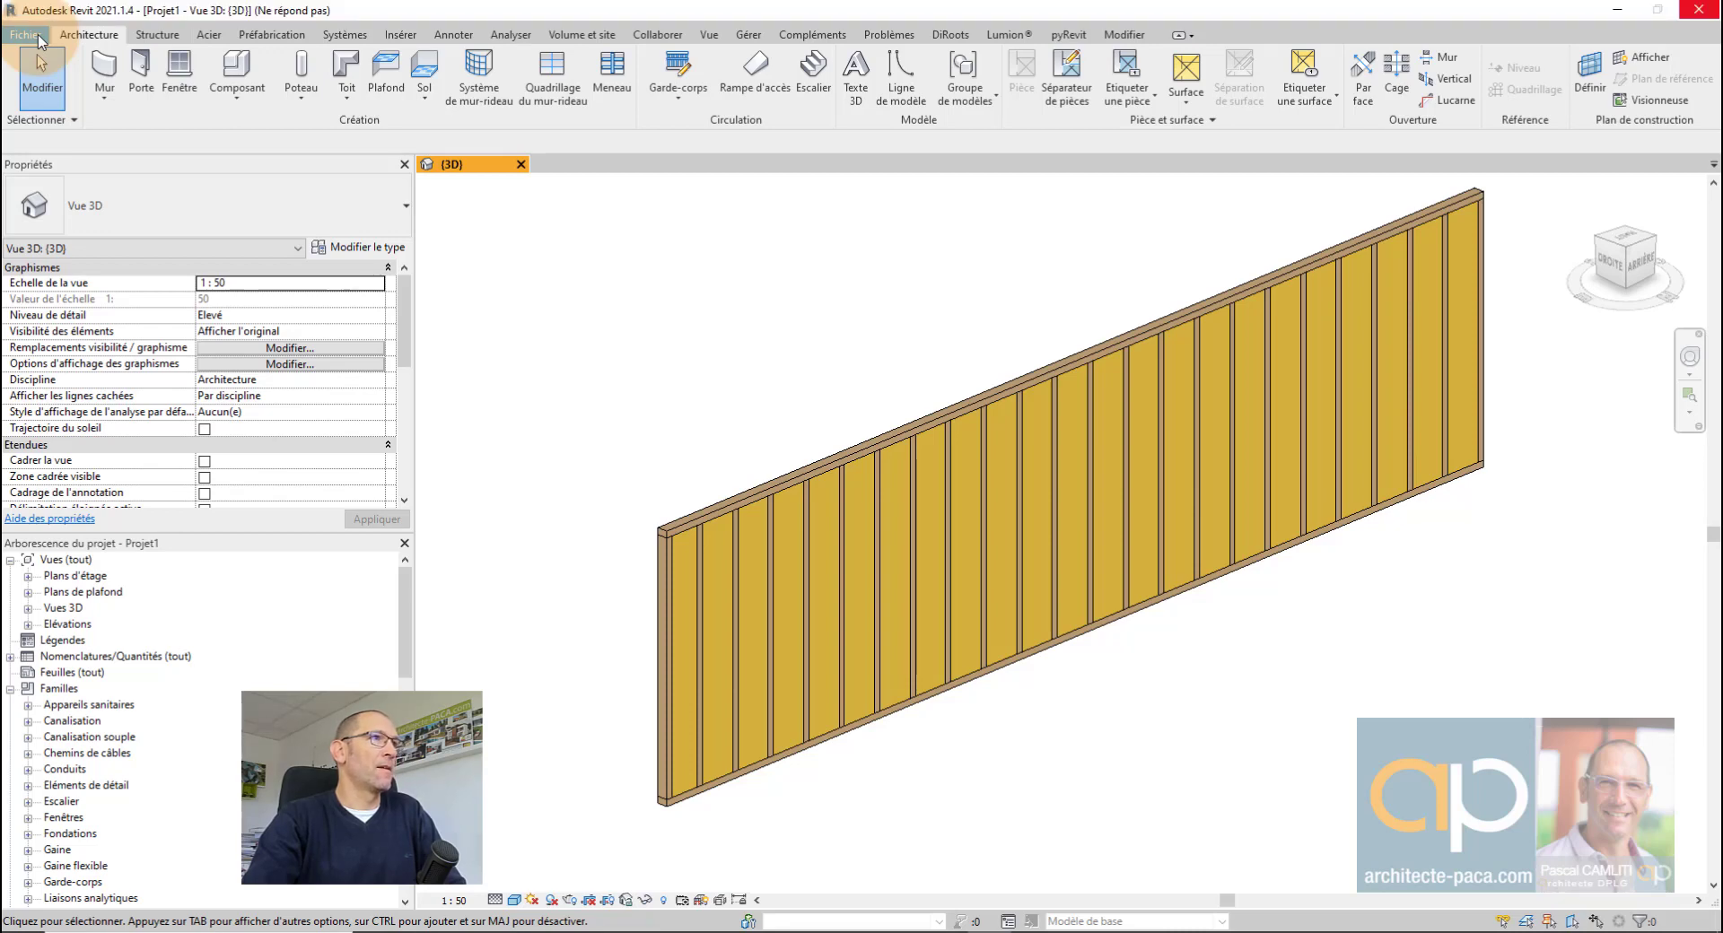
click(124, 110)
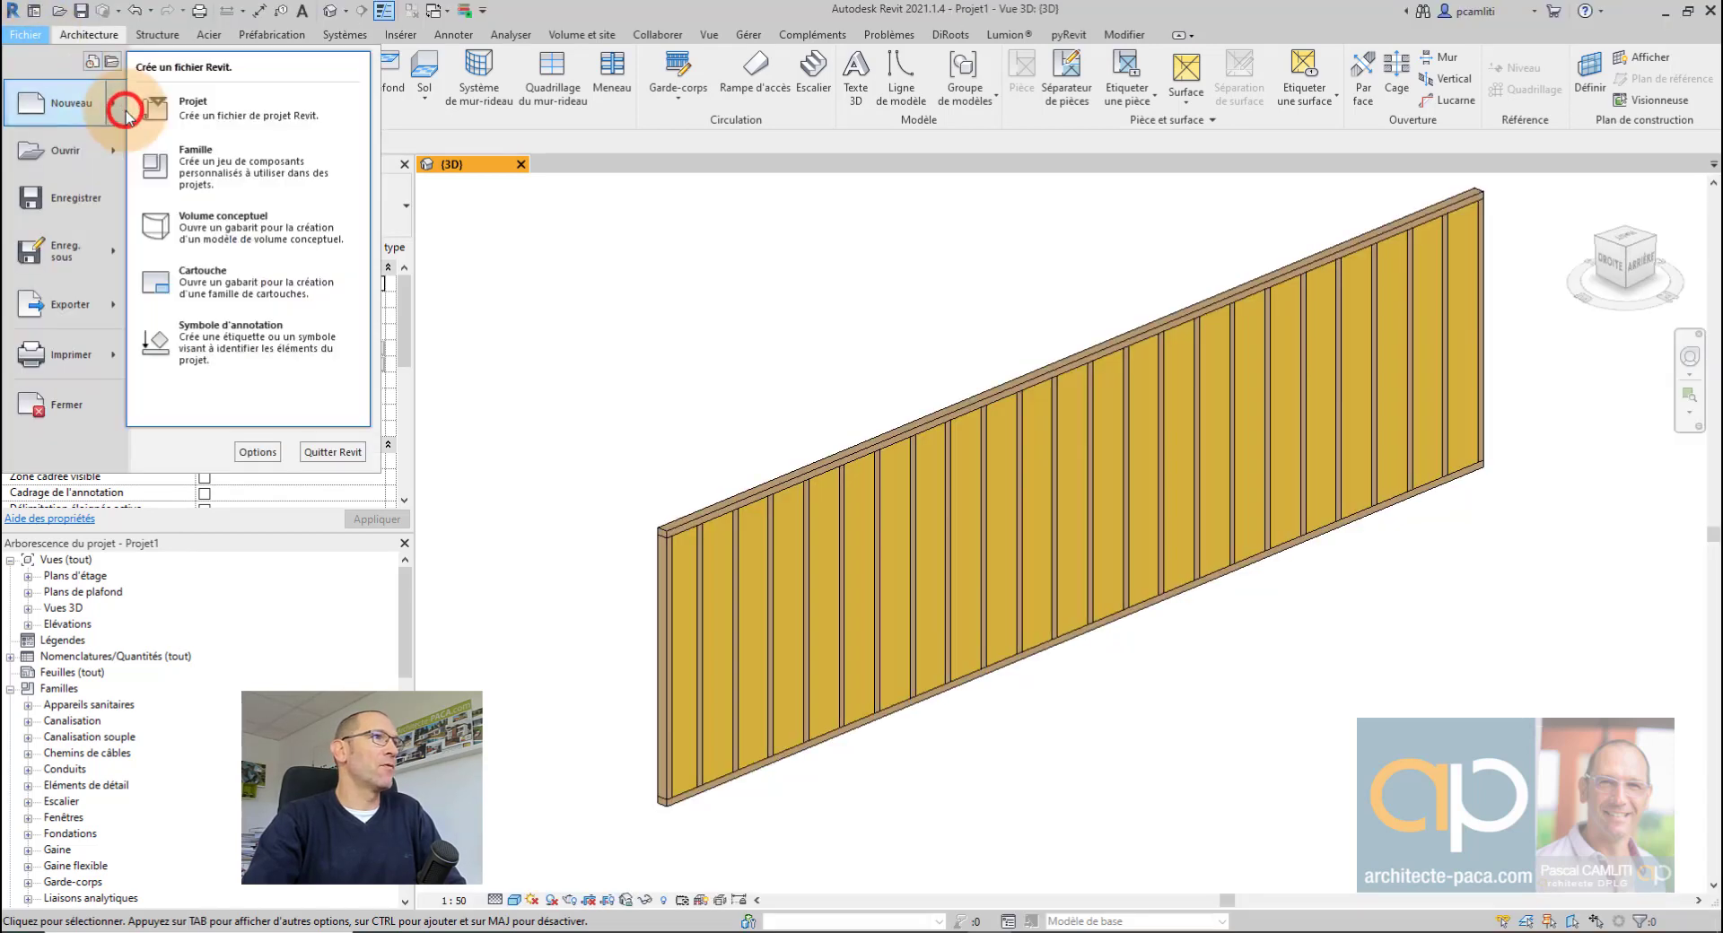
click(185, 114)
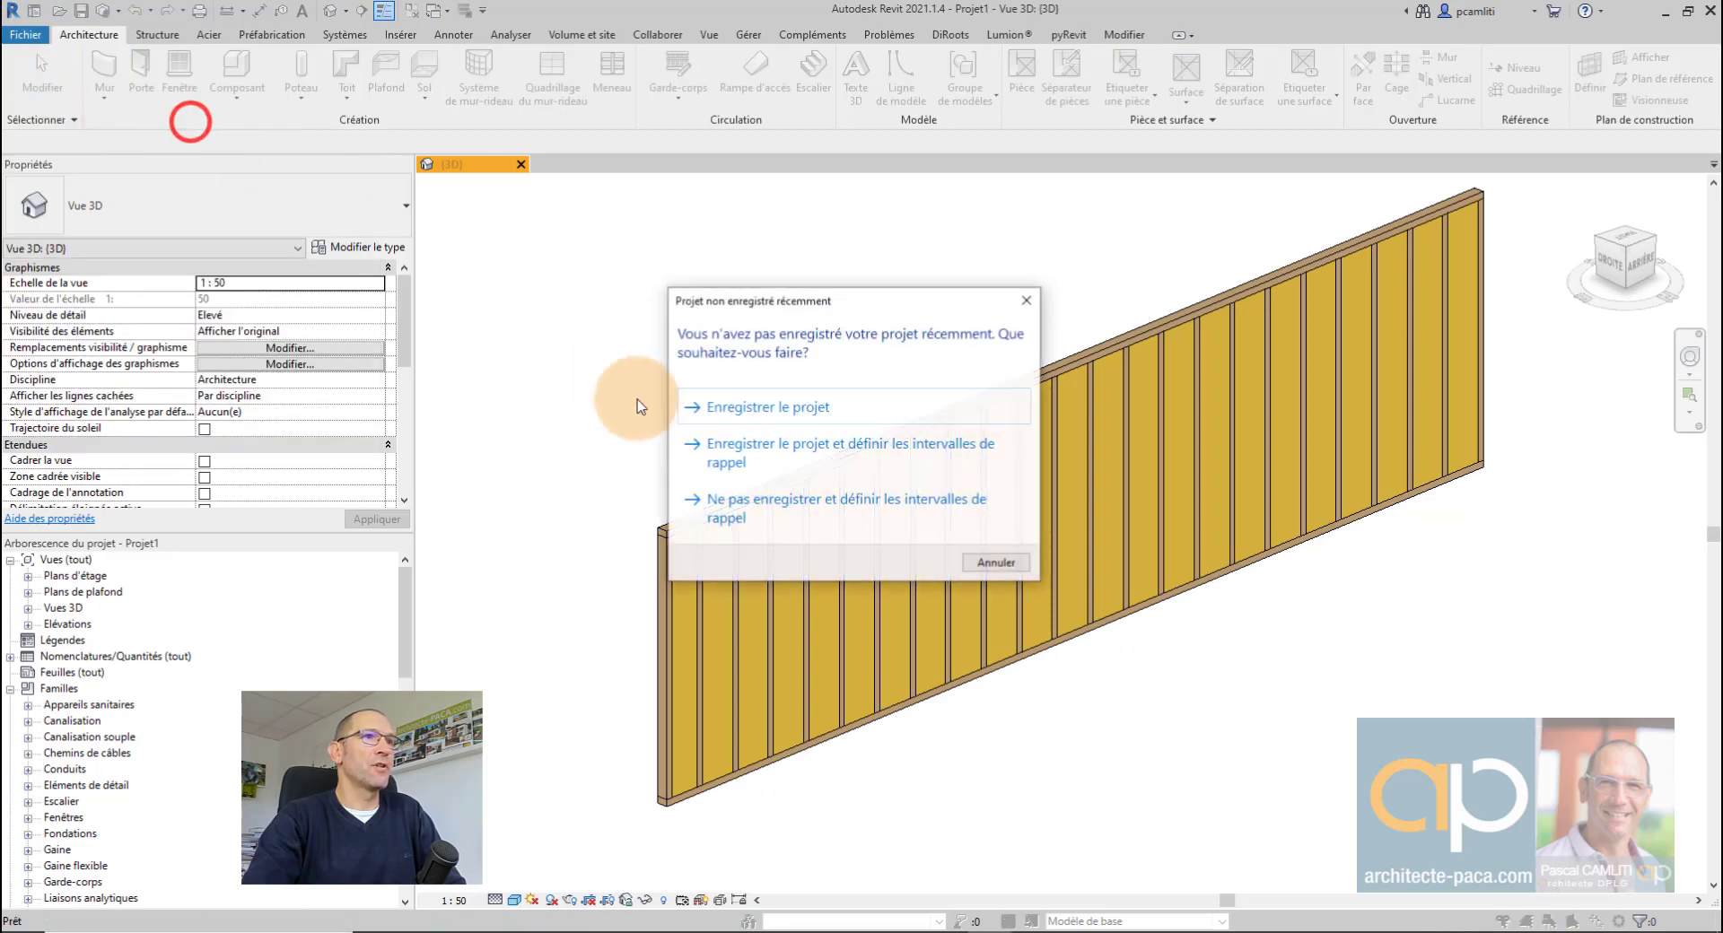
click(983, 568)
click(831, 544)
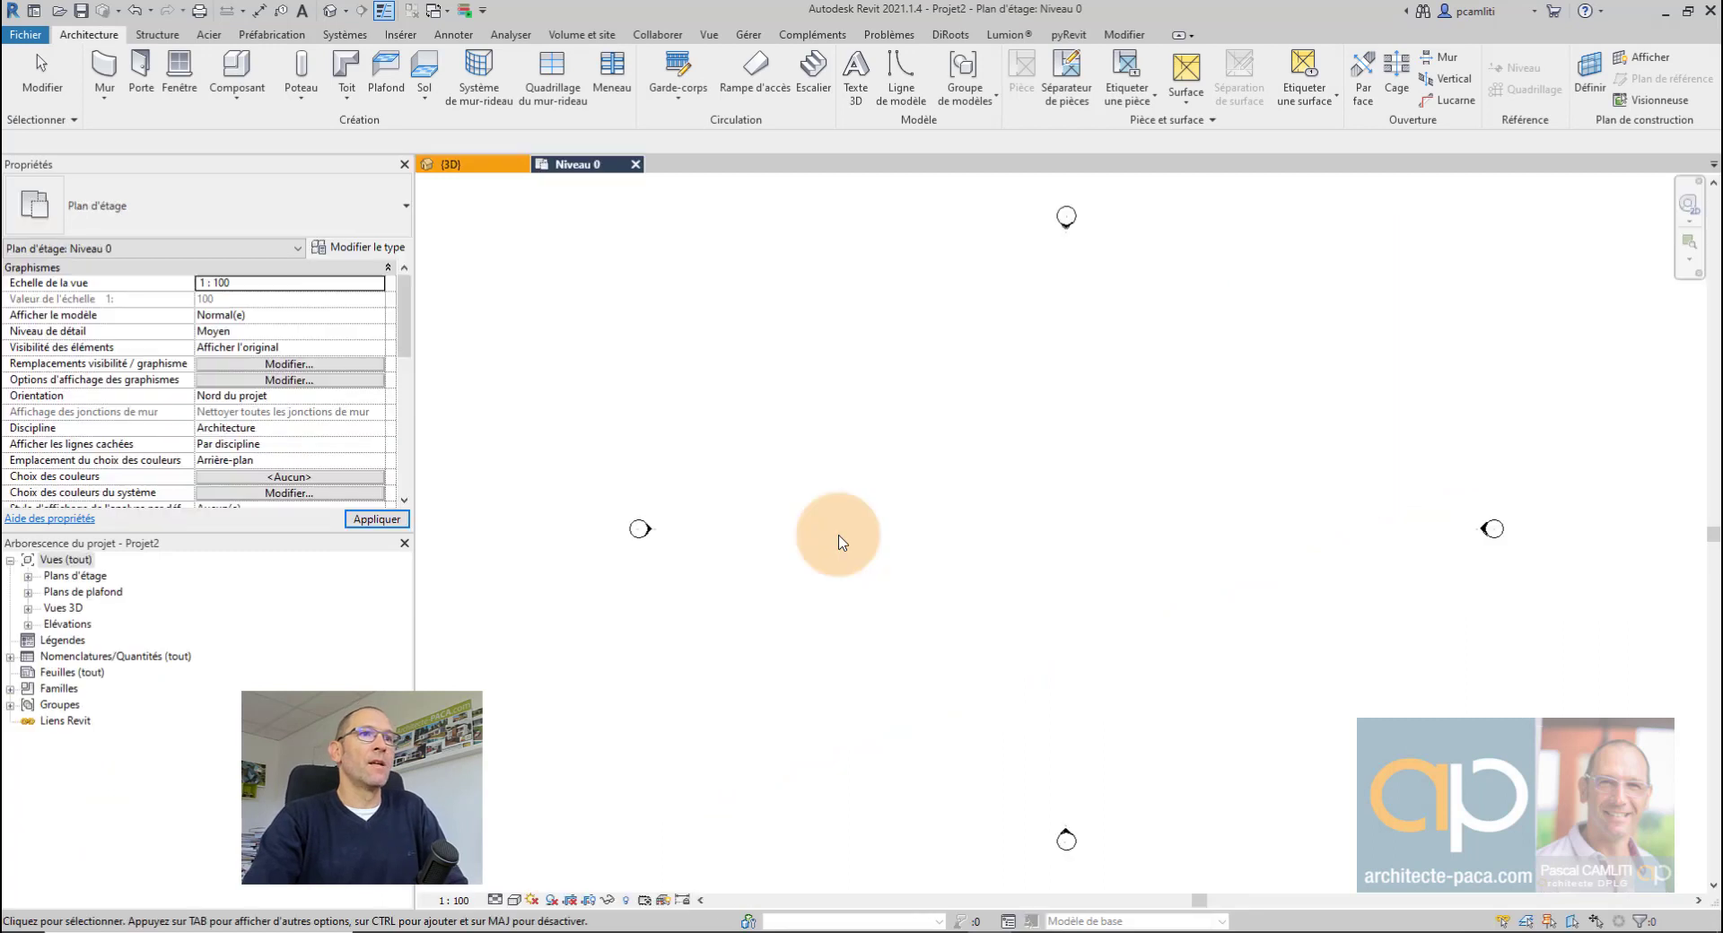
Step: Open the default 3D view of the new project
click(732, 543)
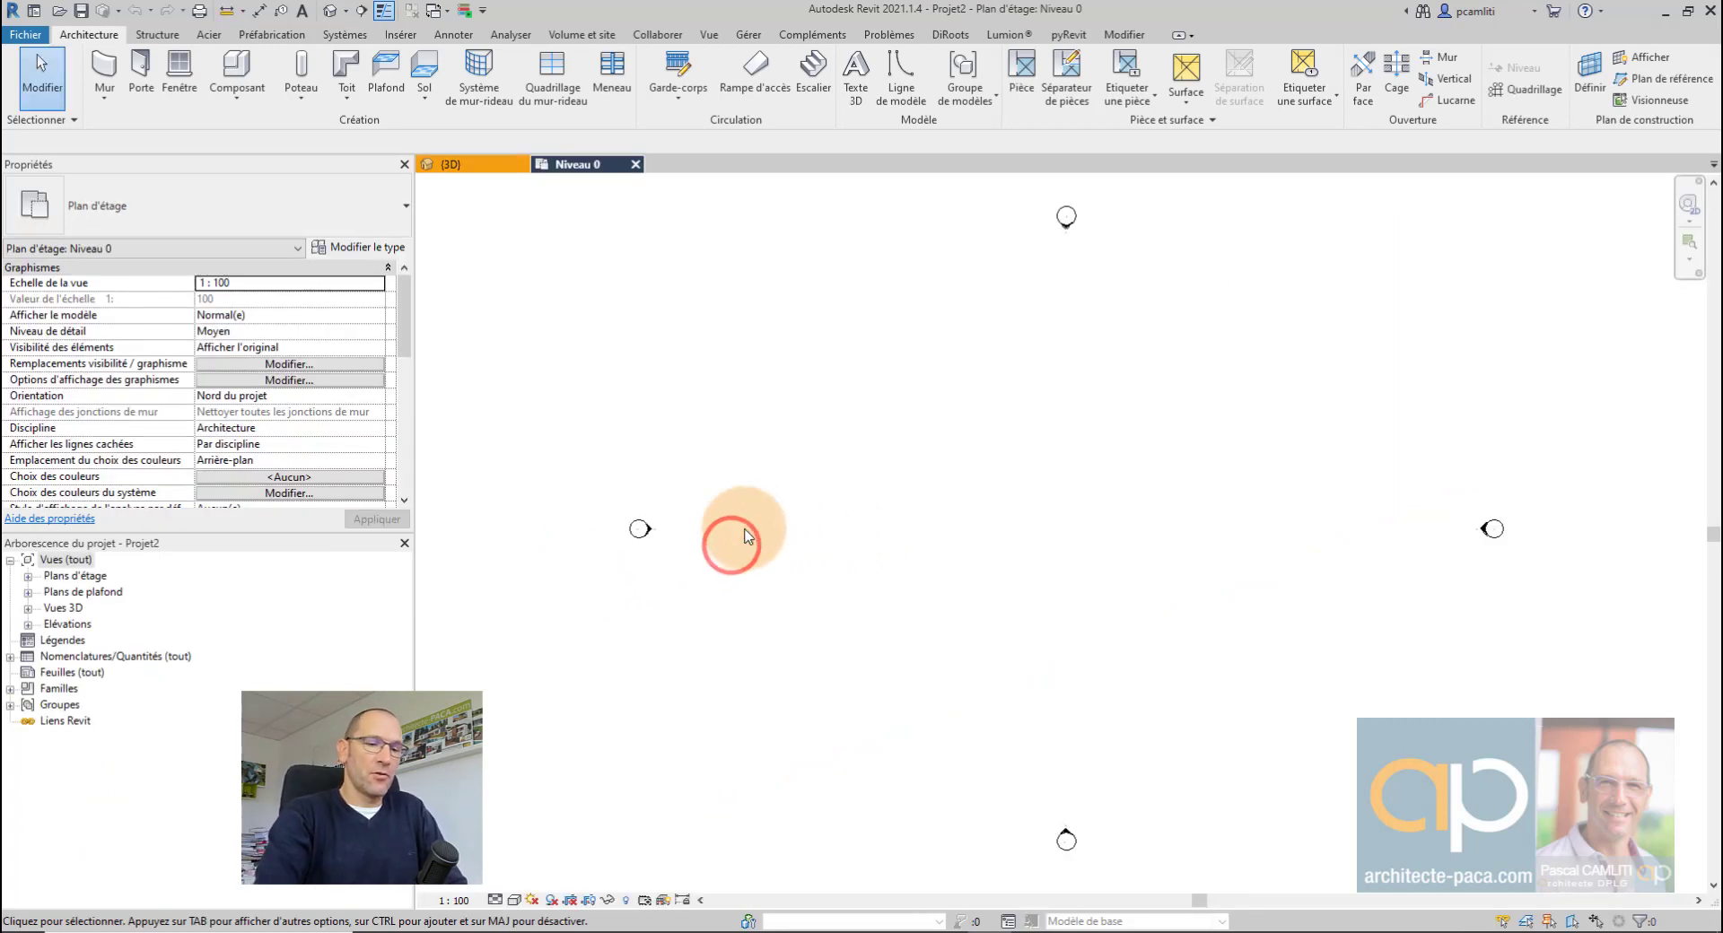
key(3)
key(d)
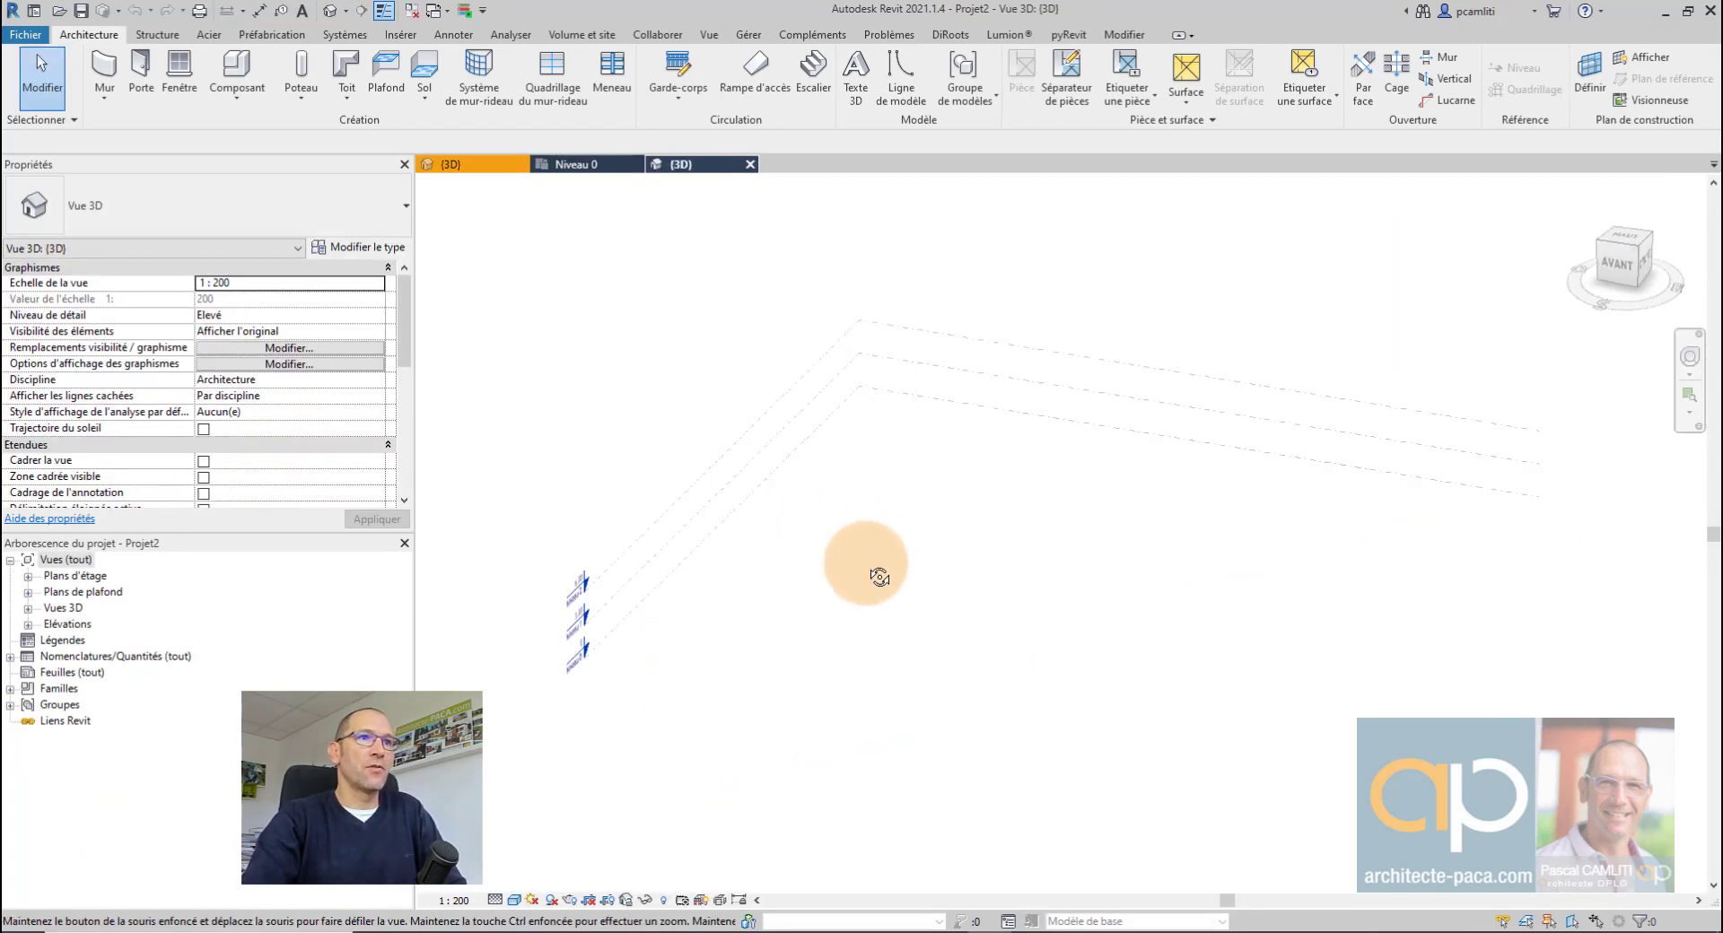
shift+middle_drag(880, 577, 834, 565)
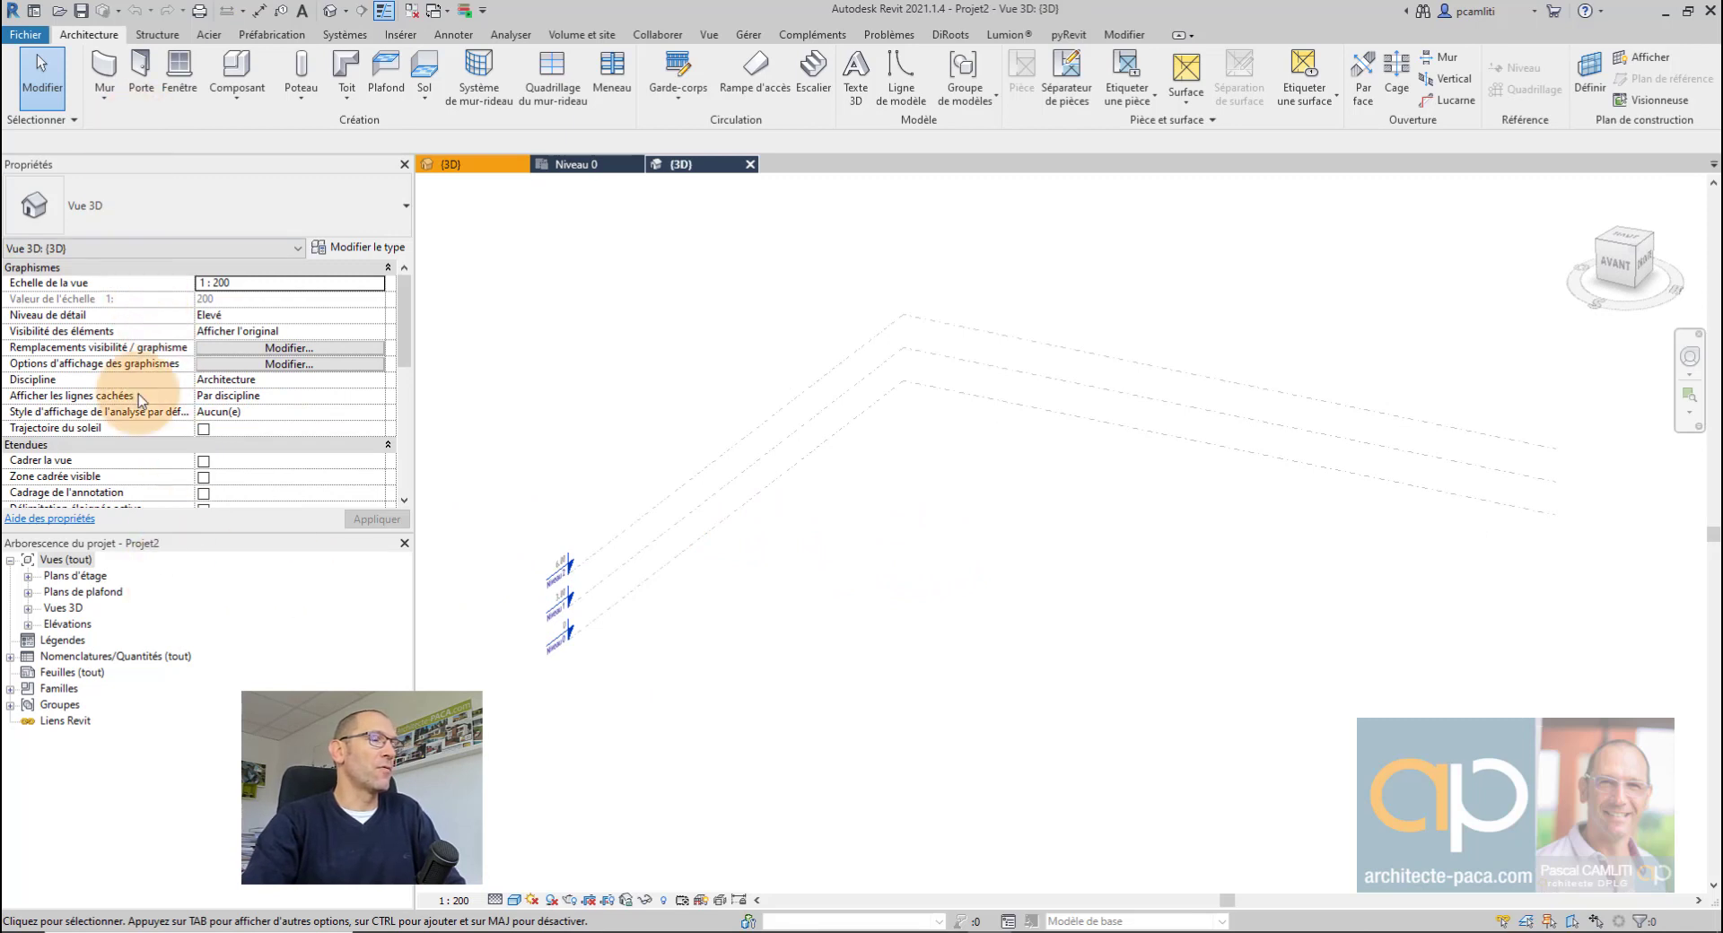
click(104, 106)
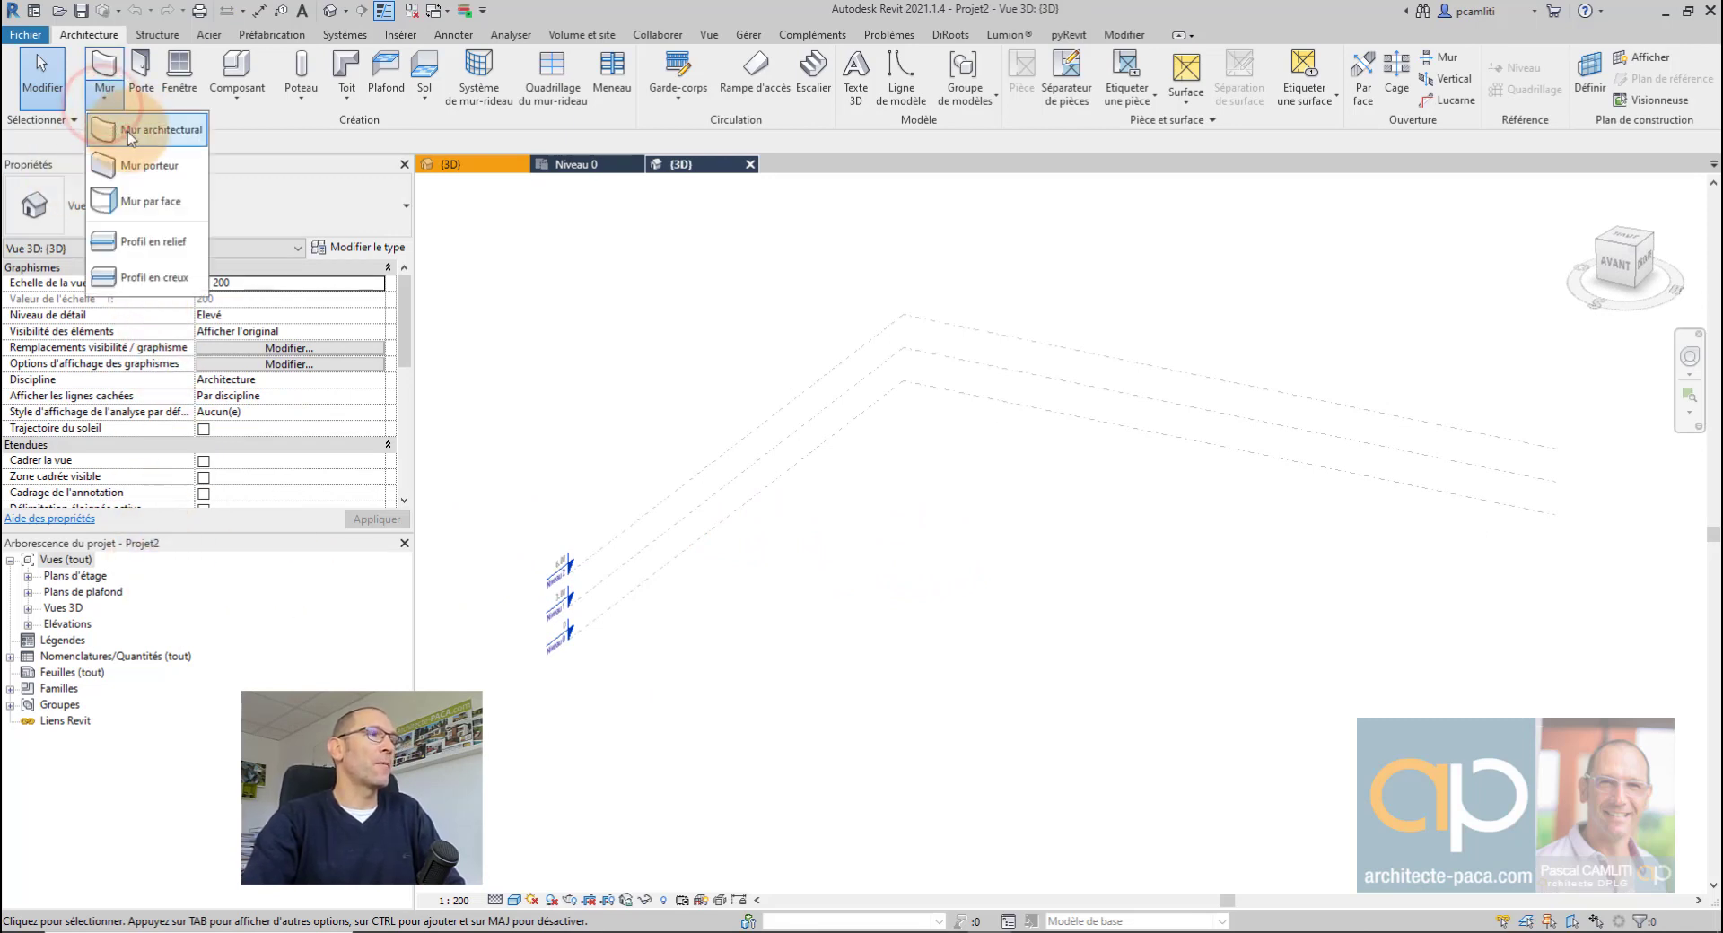
click(127, 131)
click(105, 196)
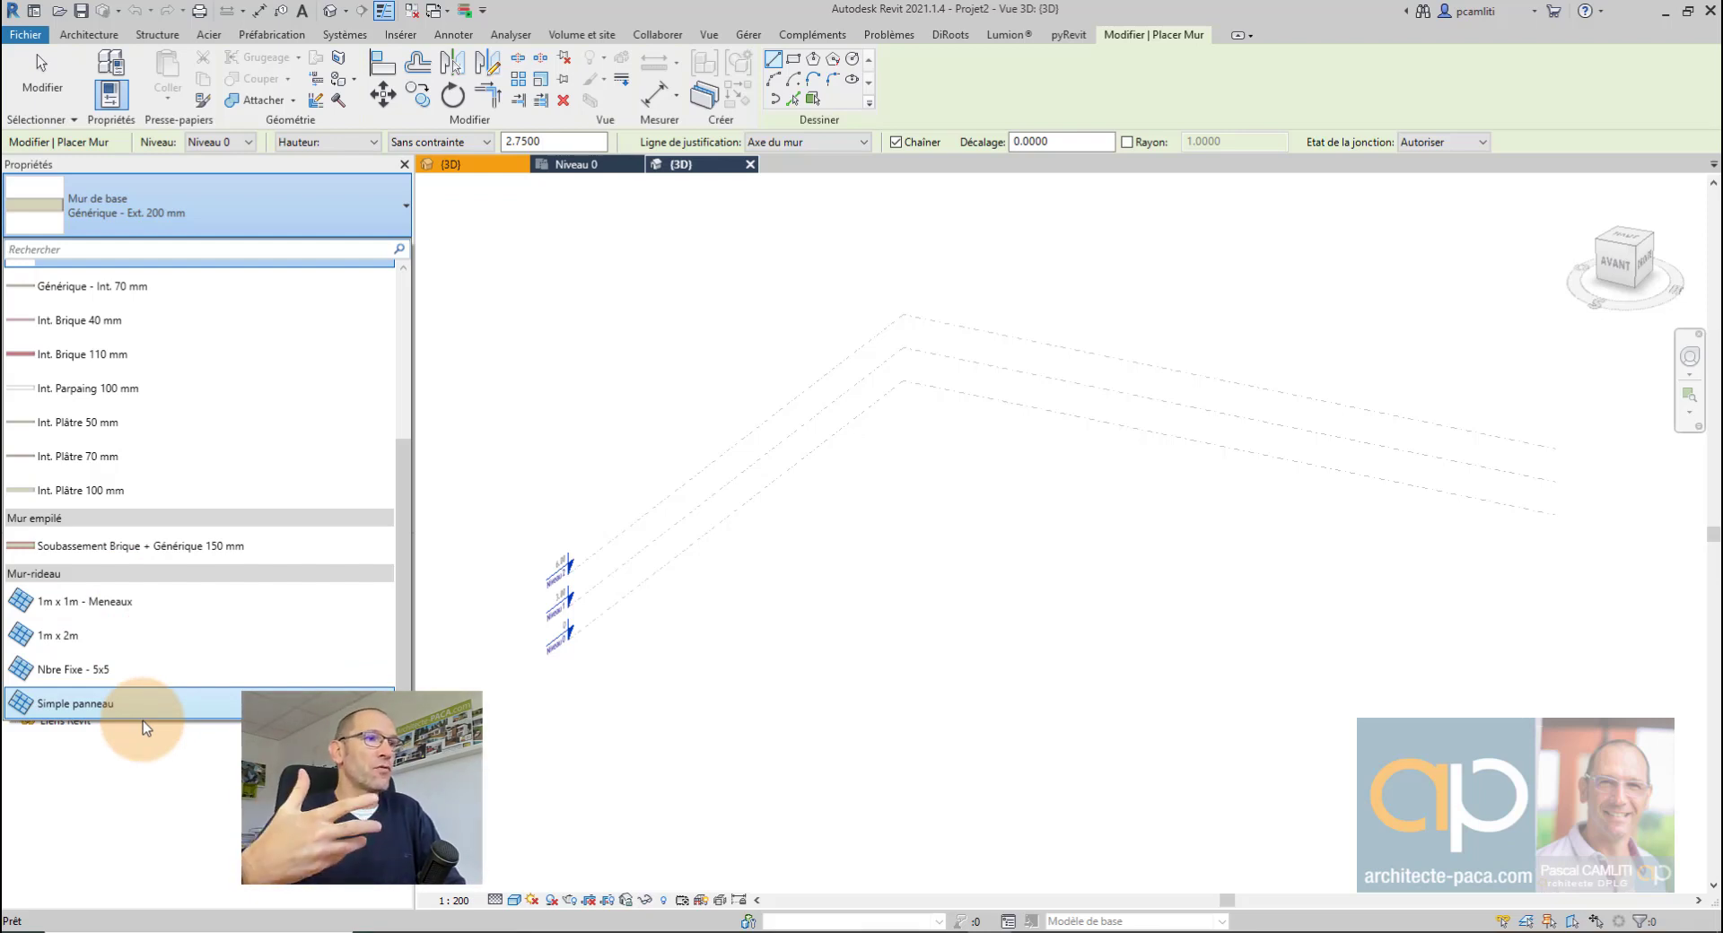
click(519, 500)
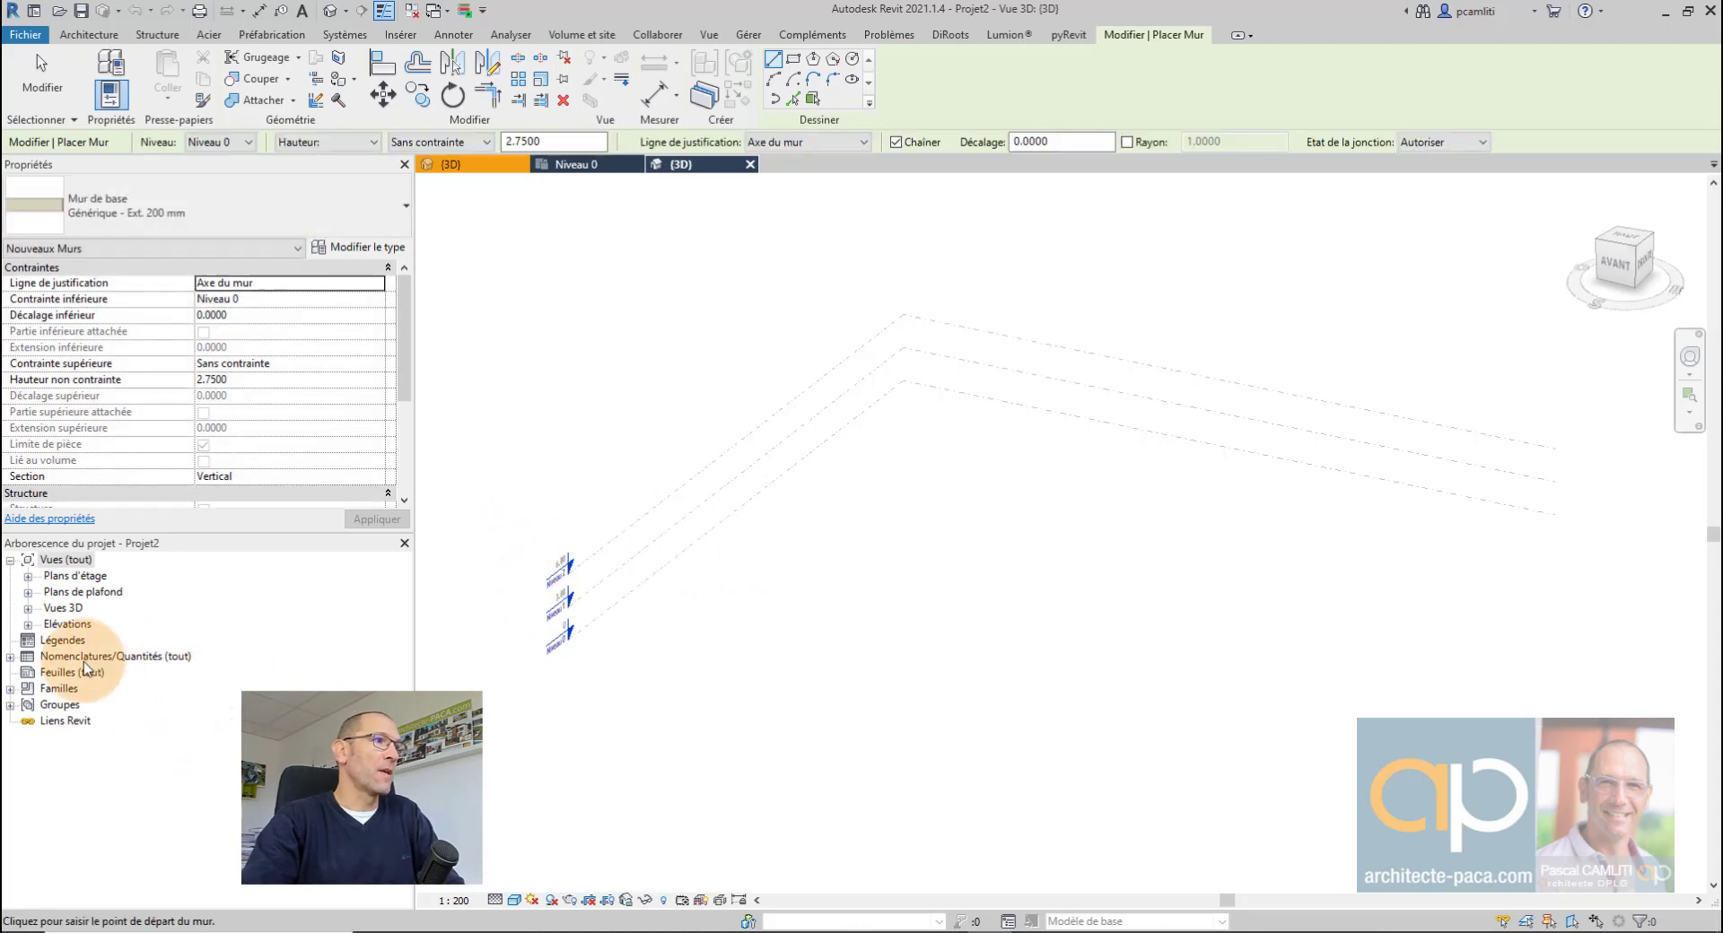
right_click(237, 628)
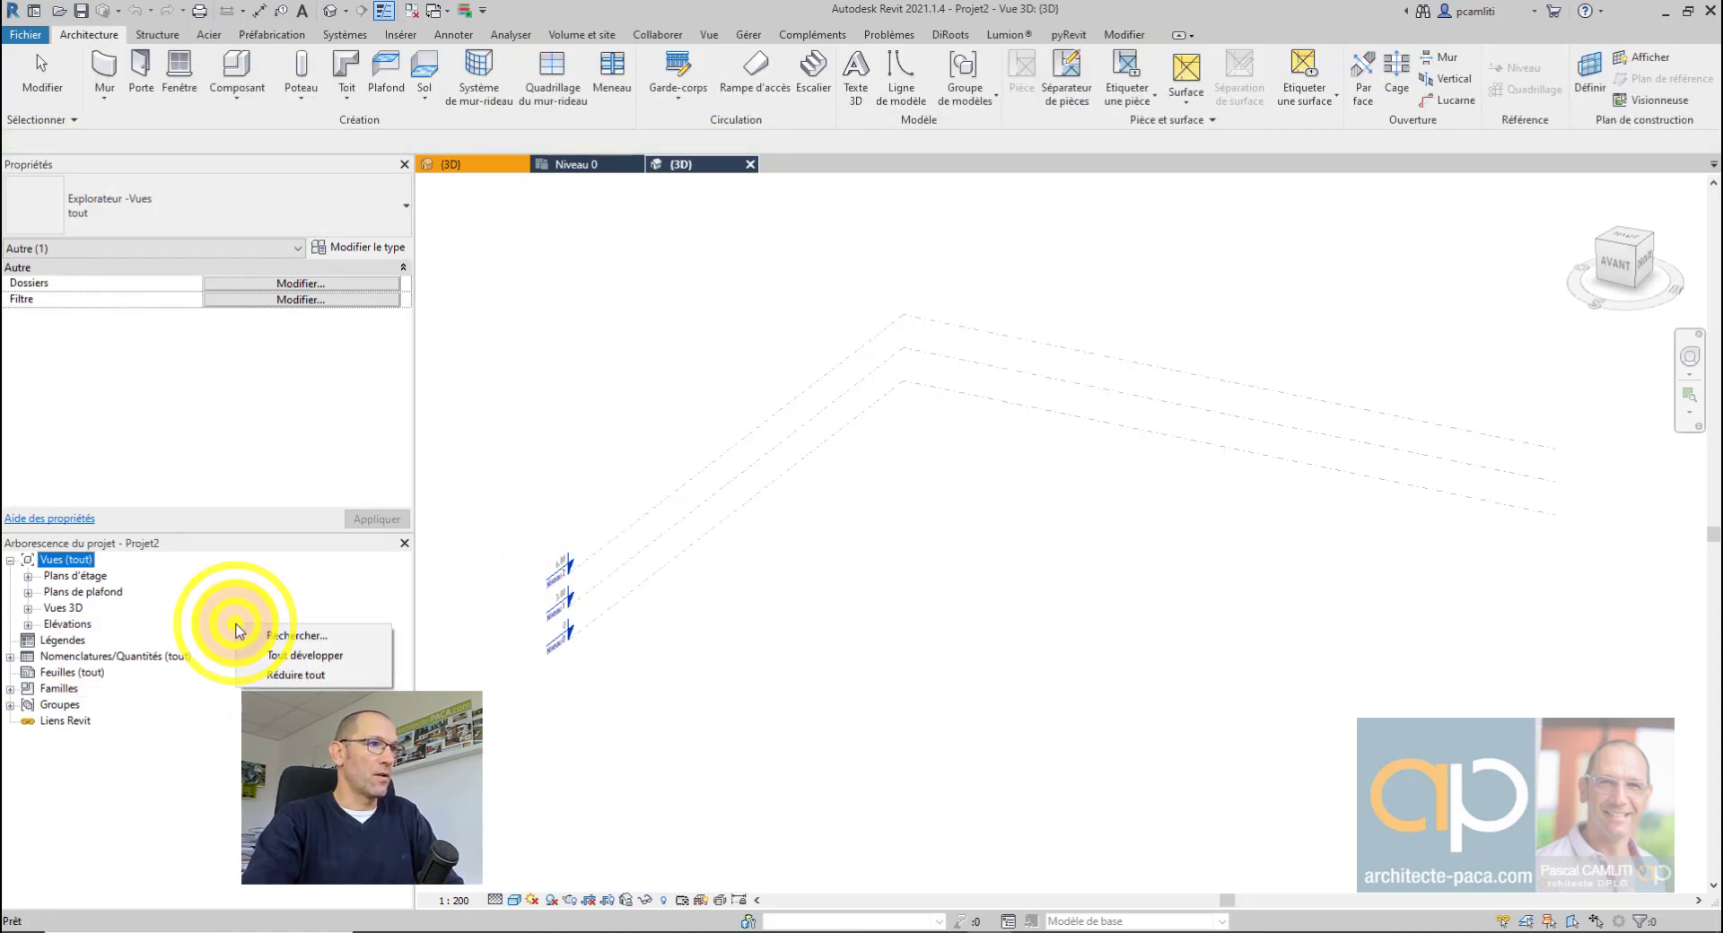
click(191, 585)
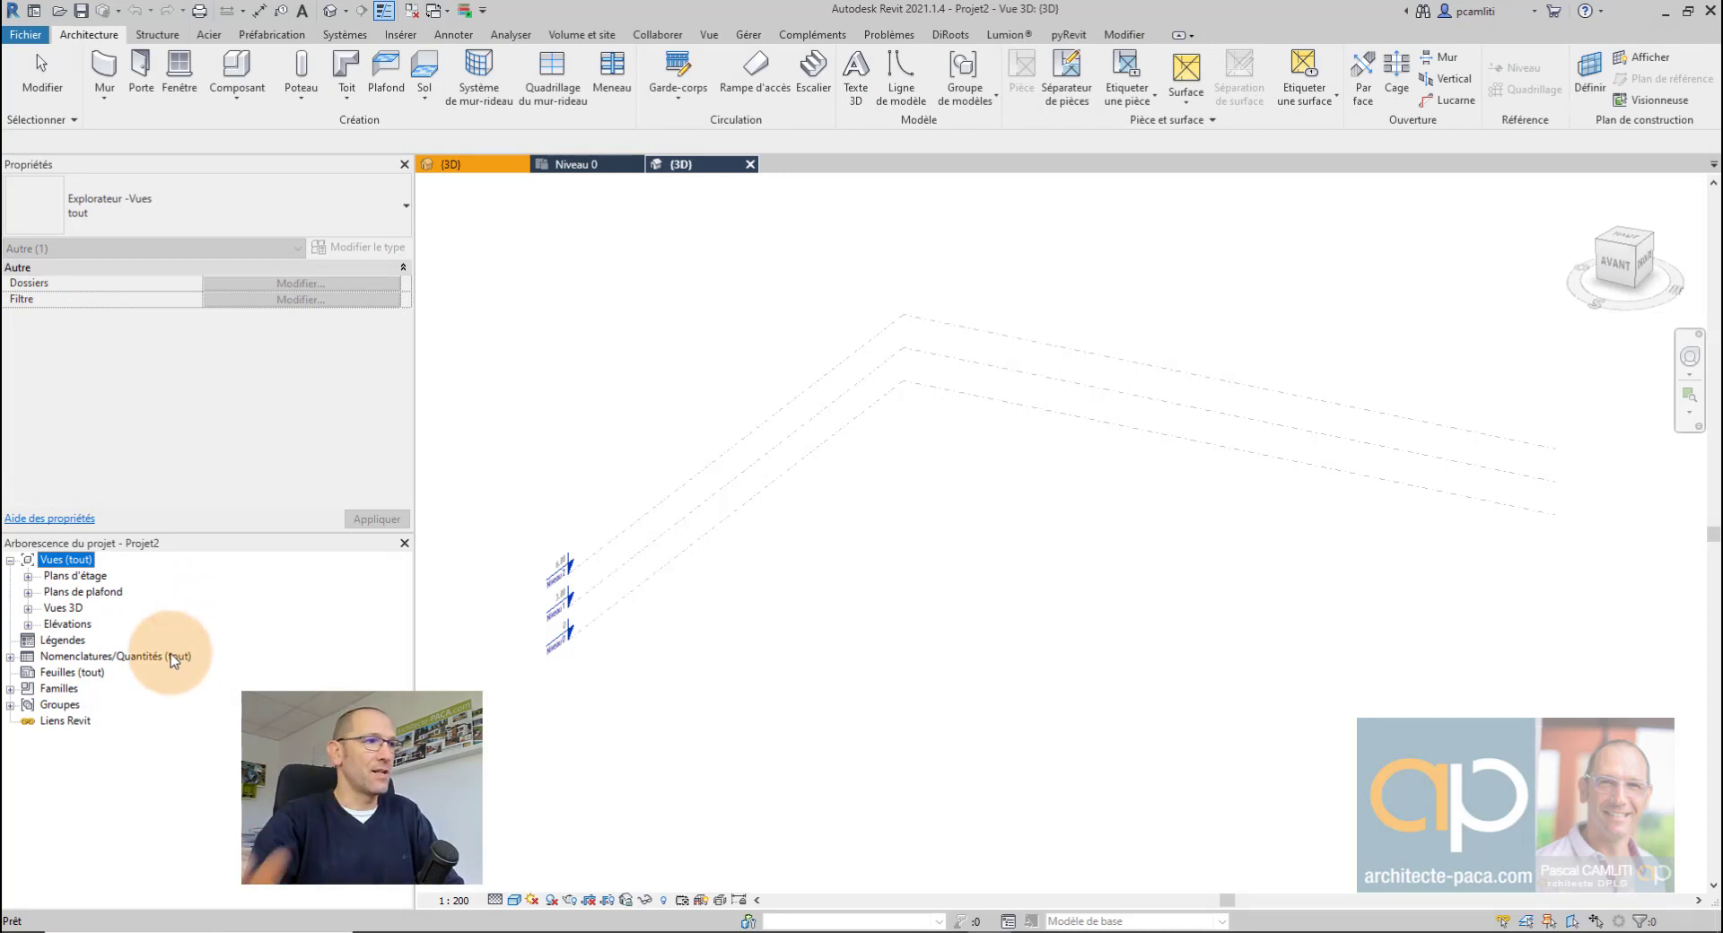
Step: Duplicate the Plein type of the Panneau système curtain panel family and name the copy OSB 45x145
click(10, 689)
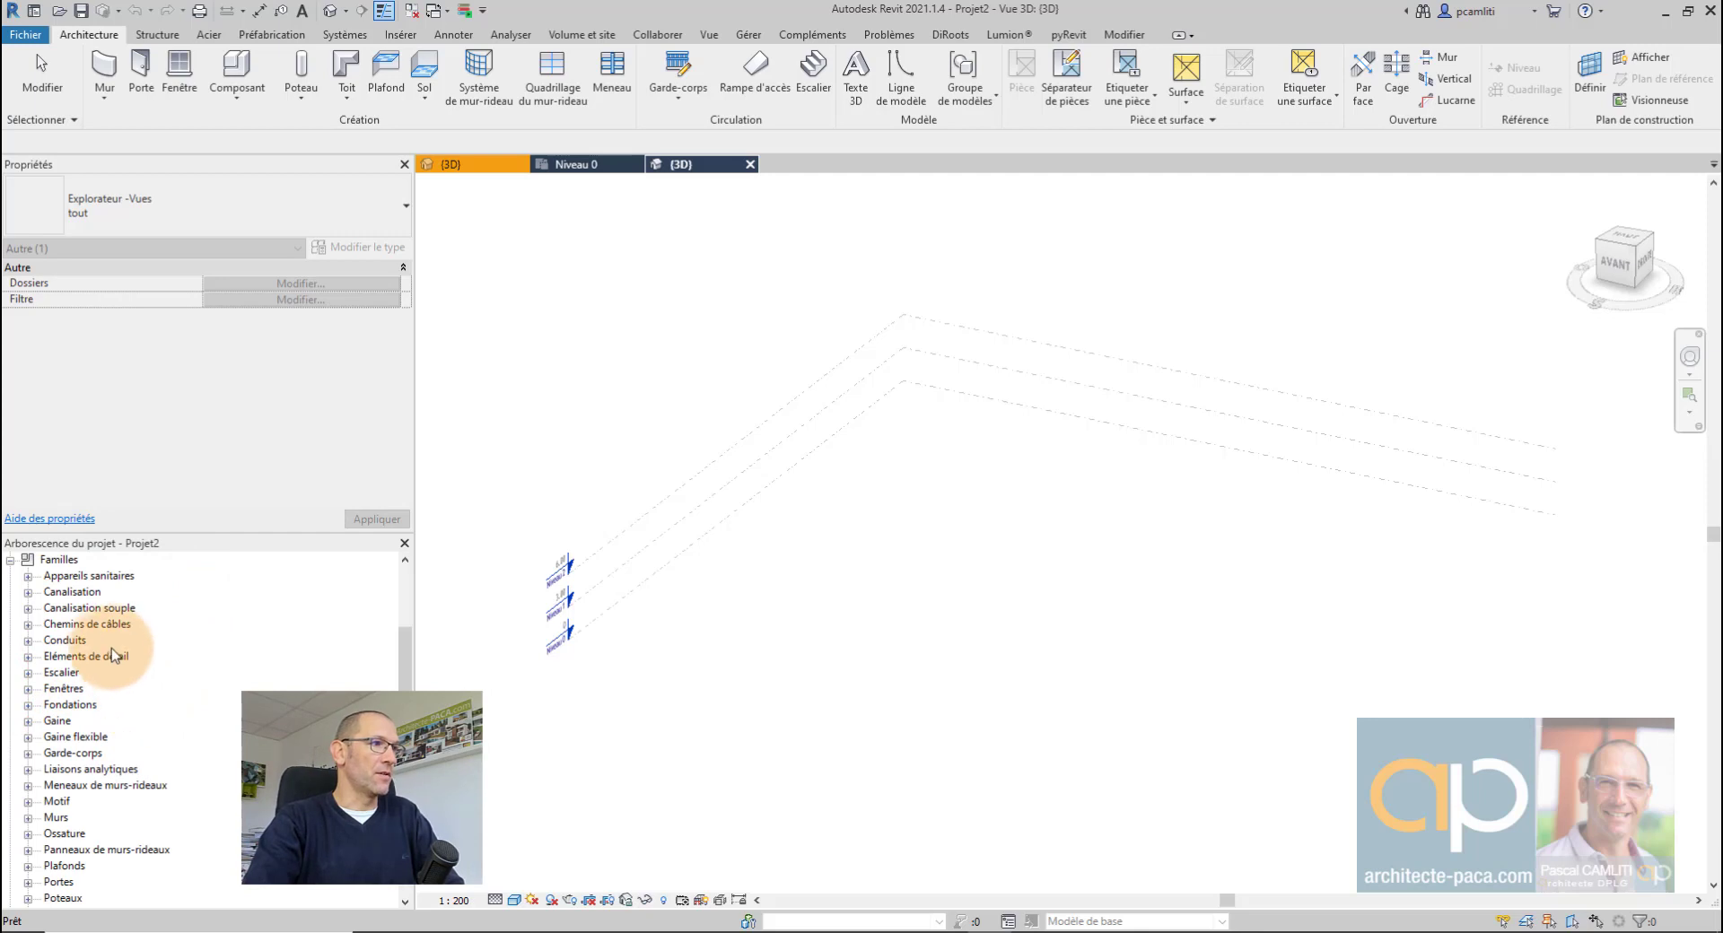
scroll(127, 632, down, 3)
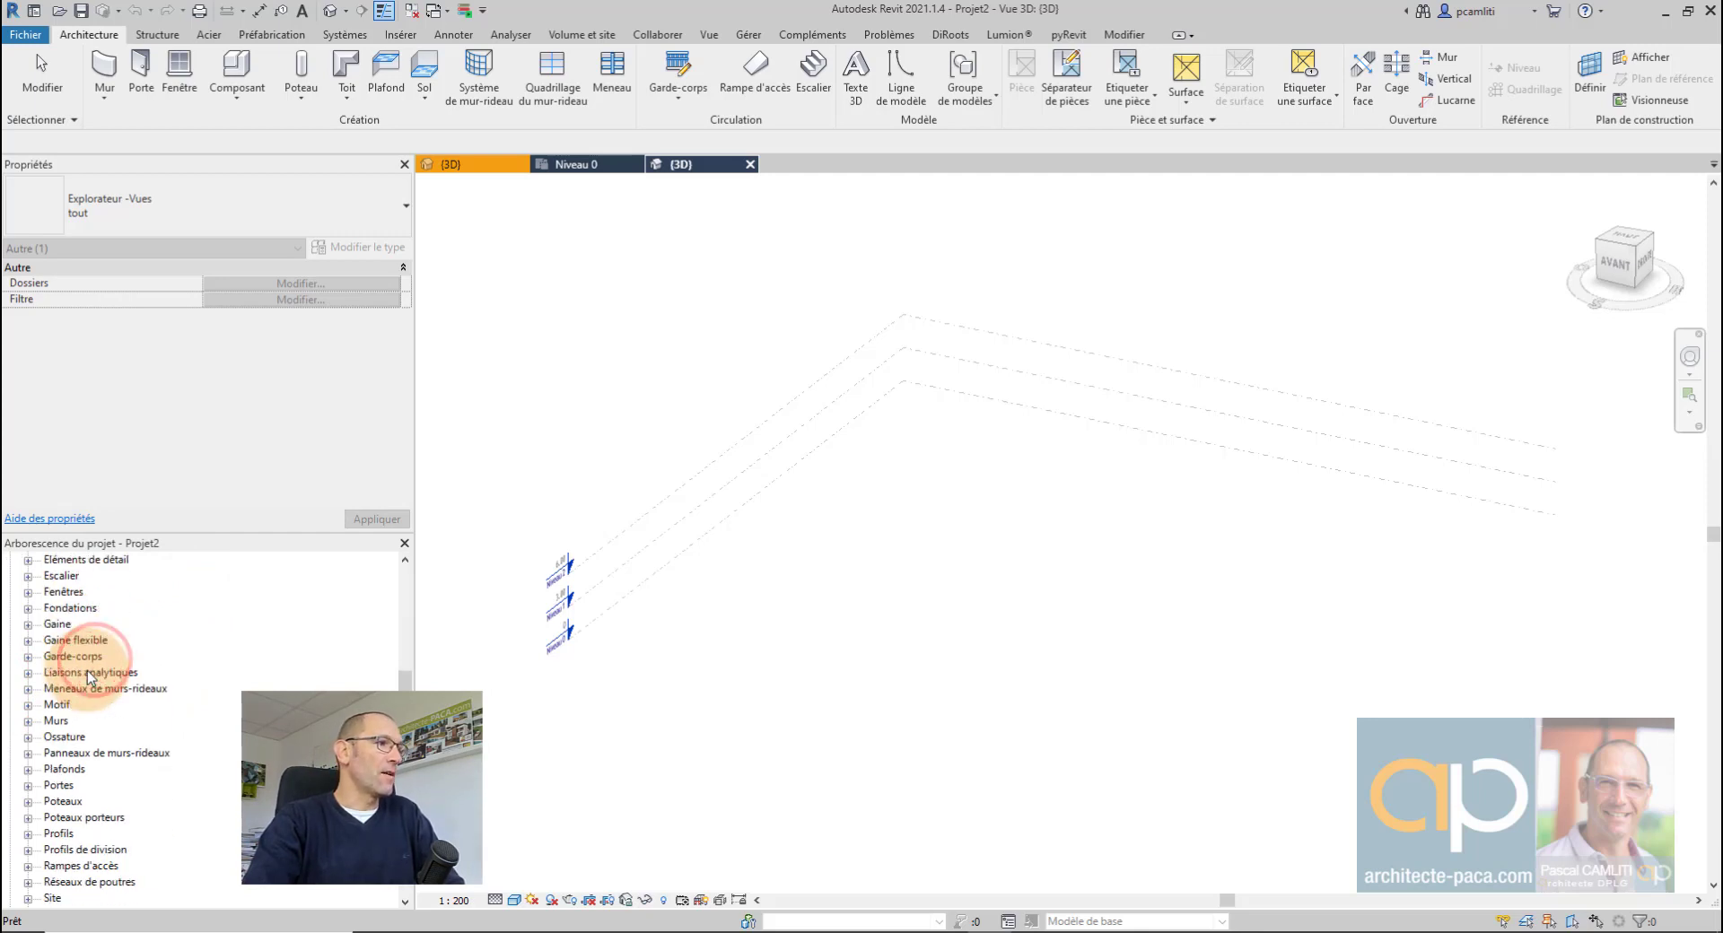
click(62, 755)
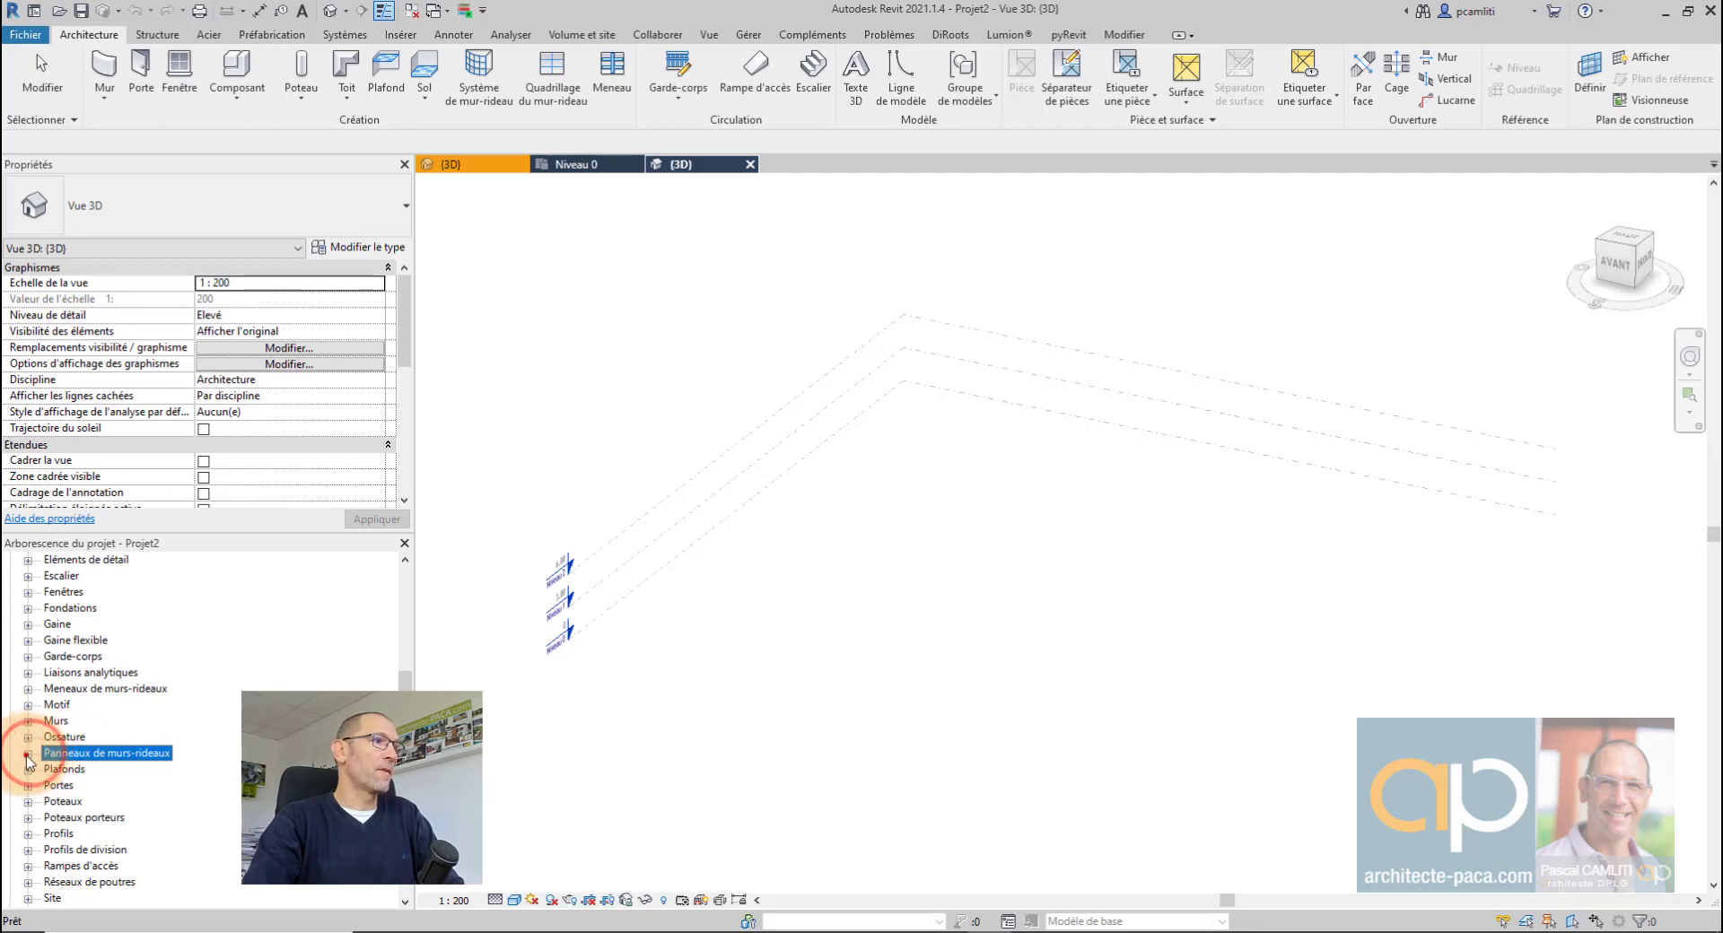
click(28, 753)
click(123, 723)
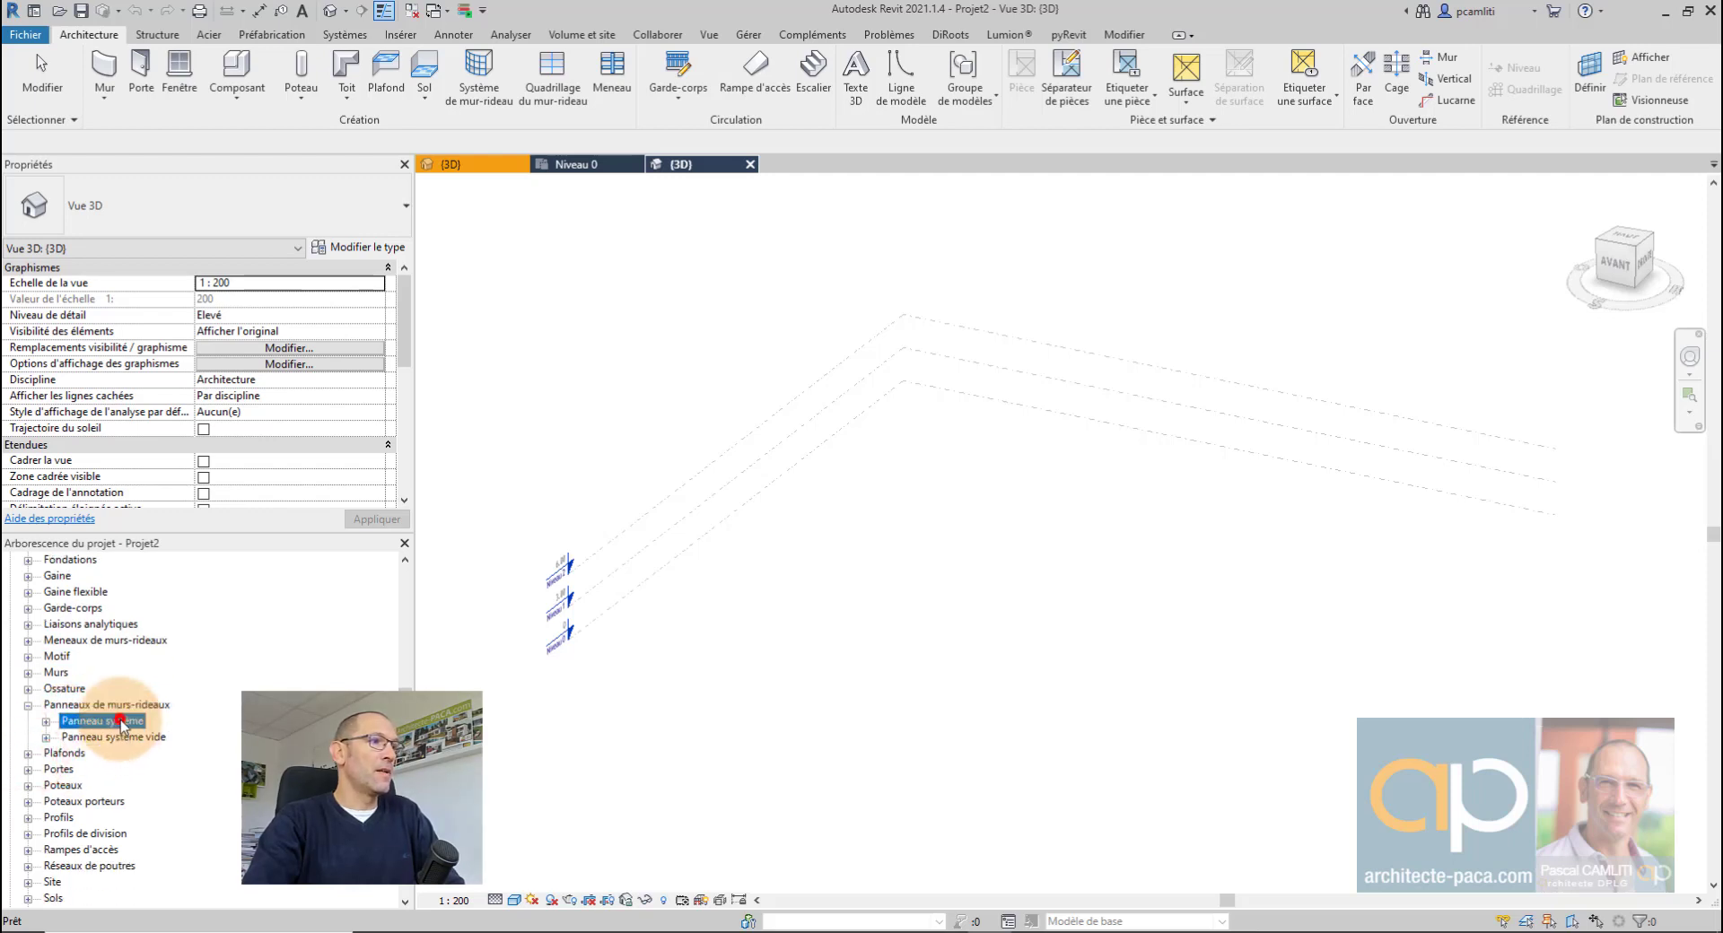
click(46, 721)
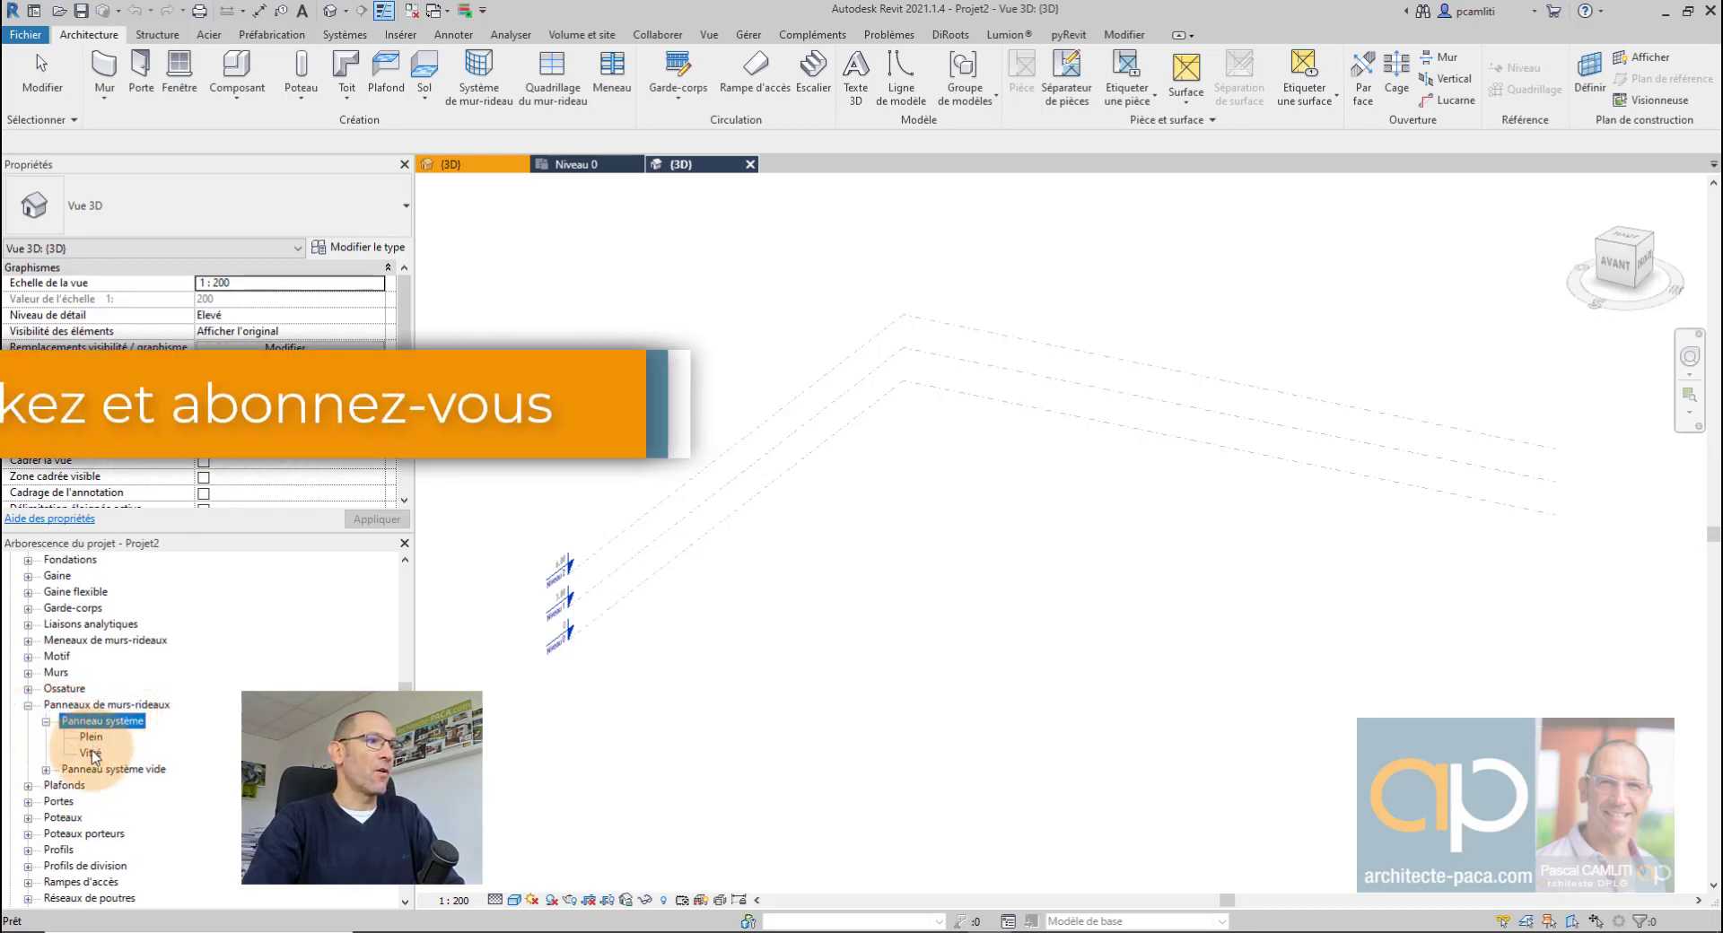
click(92, 737)
right_click(93, 737)
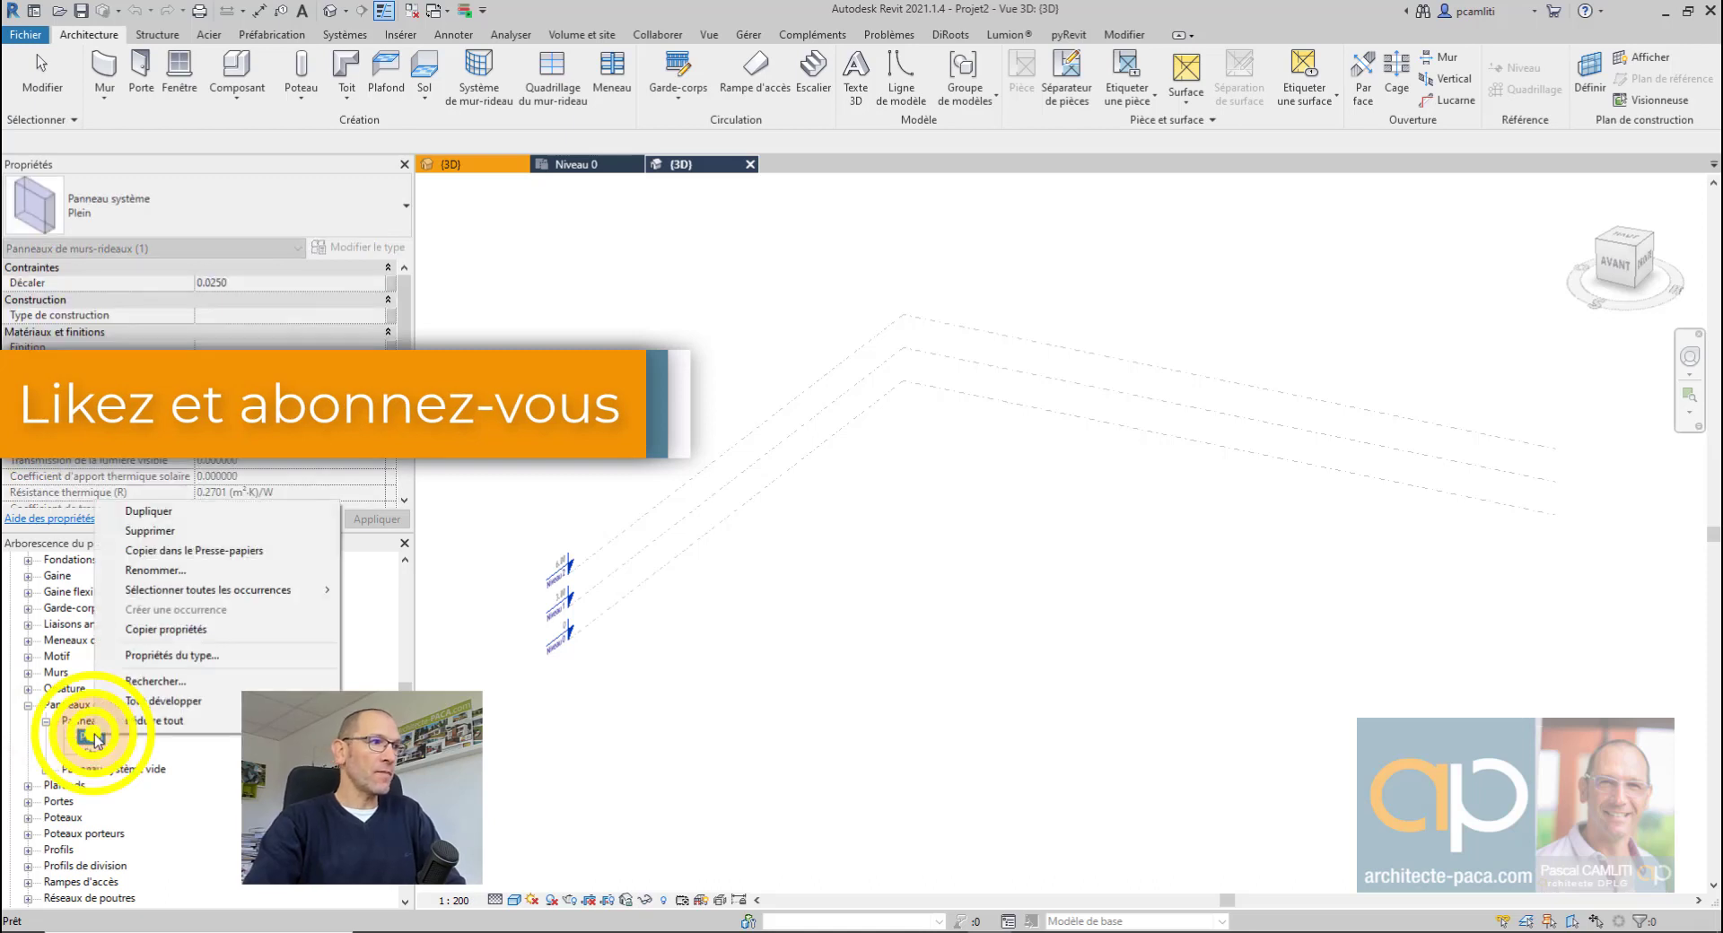
click(205, 512)
text(OSB 45x145)
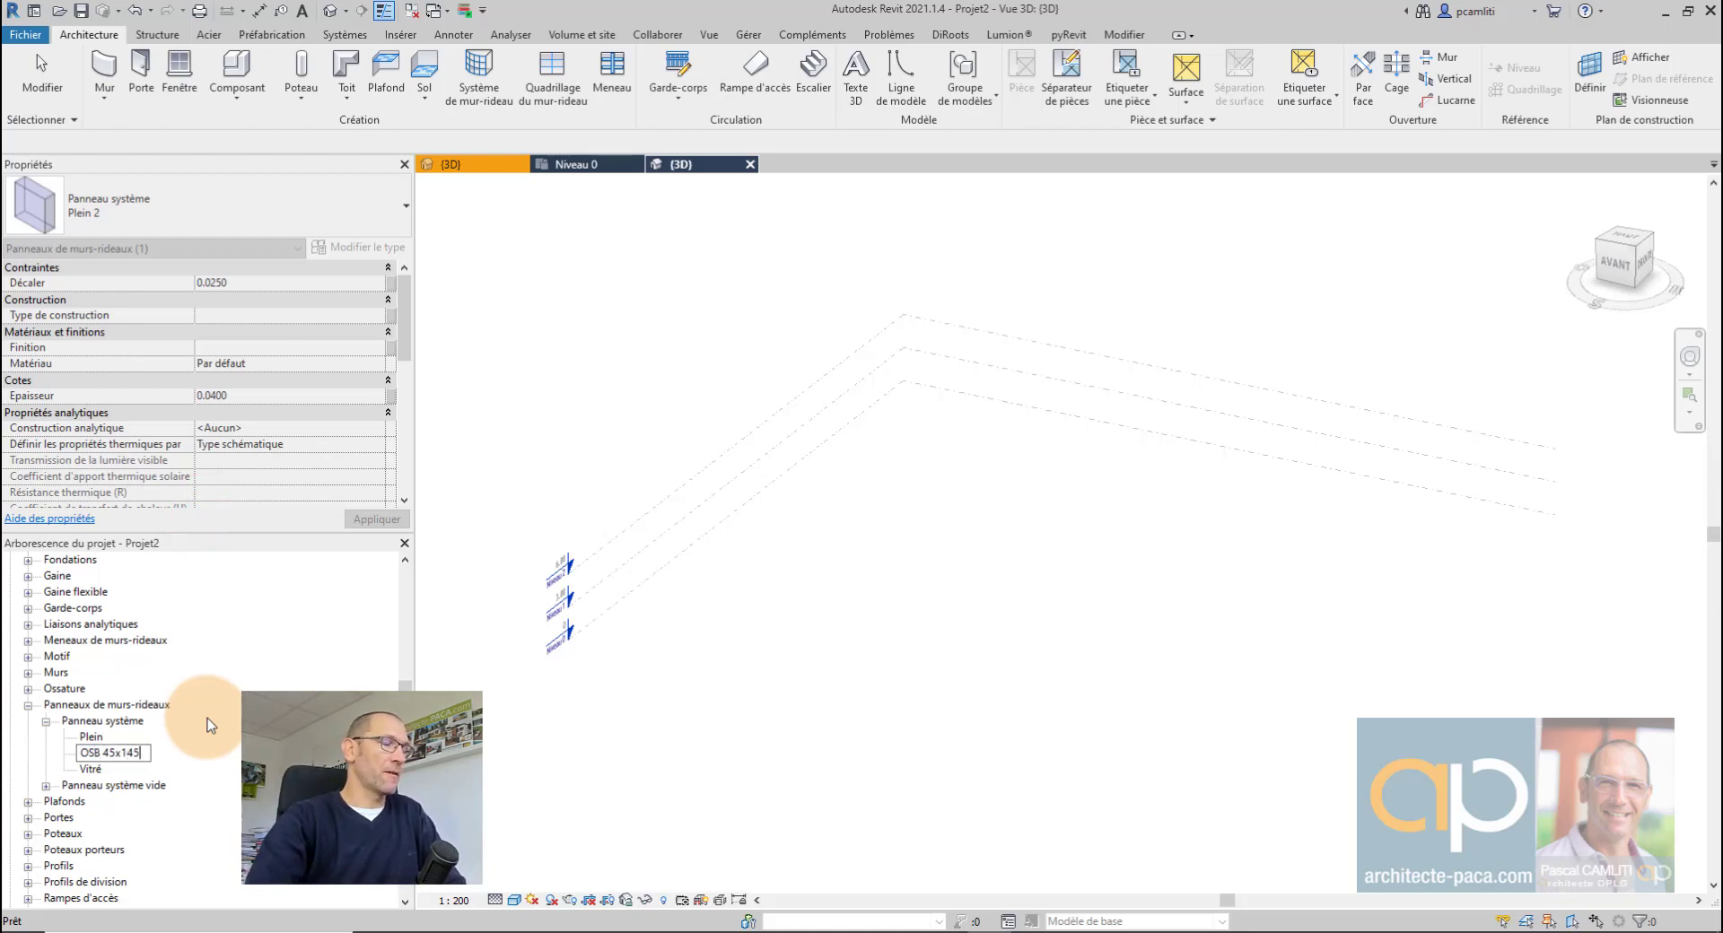
key(Return)
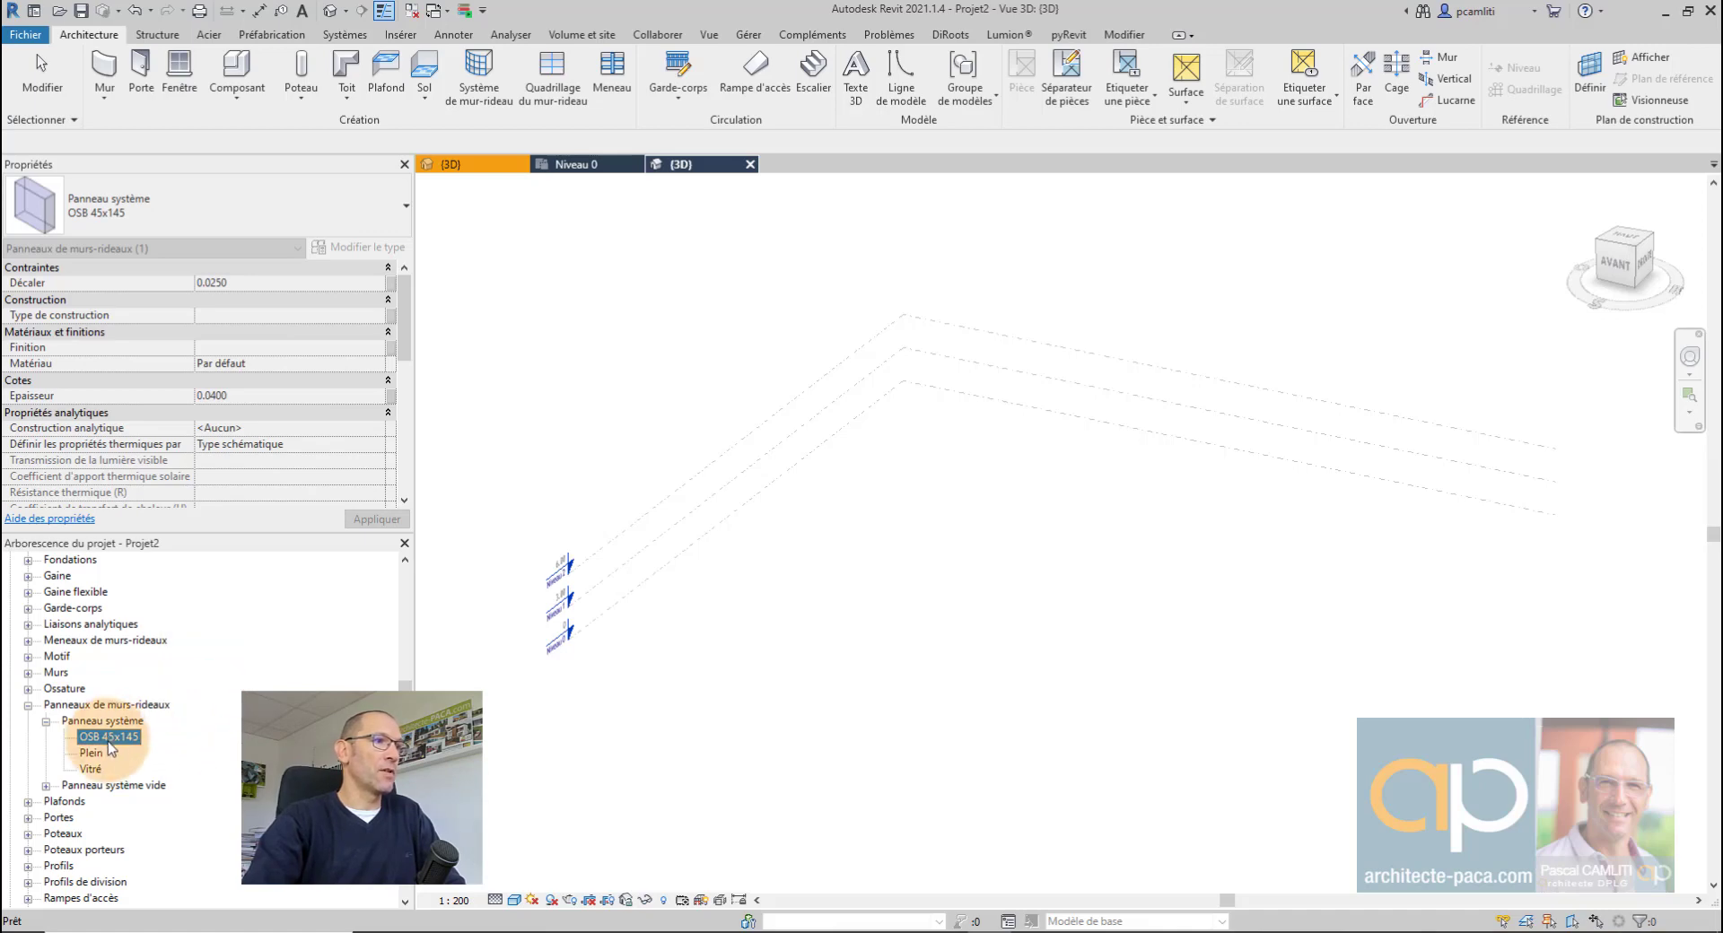
Step: Set the offset (Décaler) of the OSB 45x145 panel type to 0
double_click(110, 737)
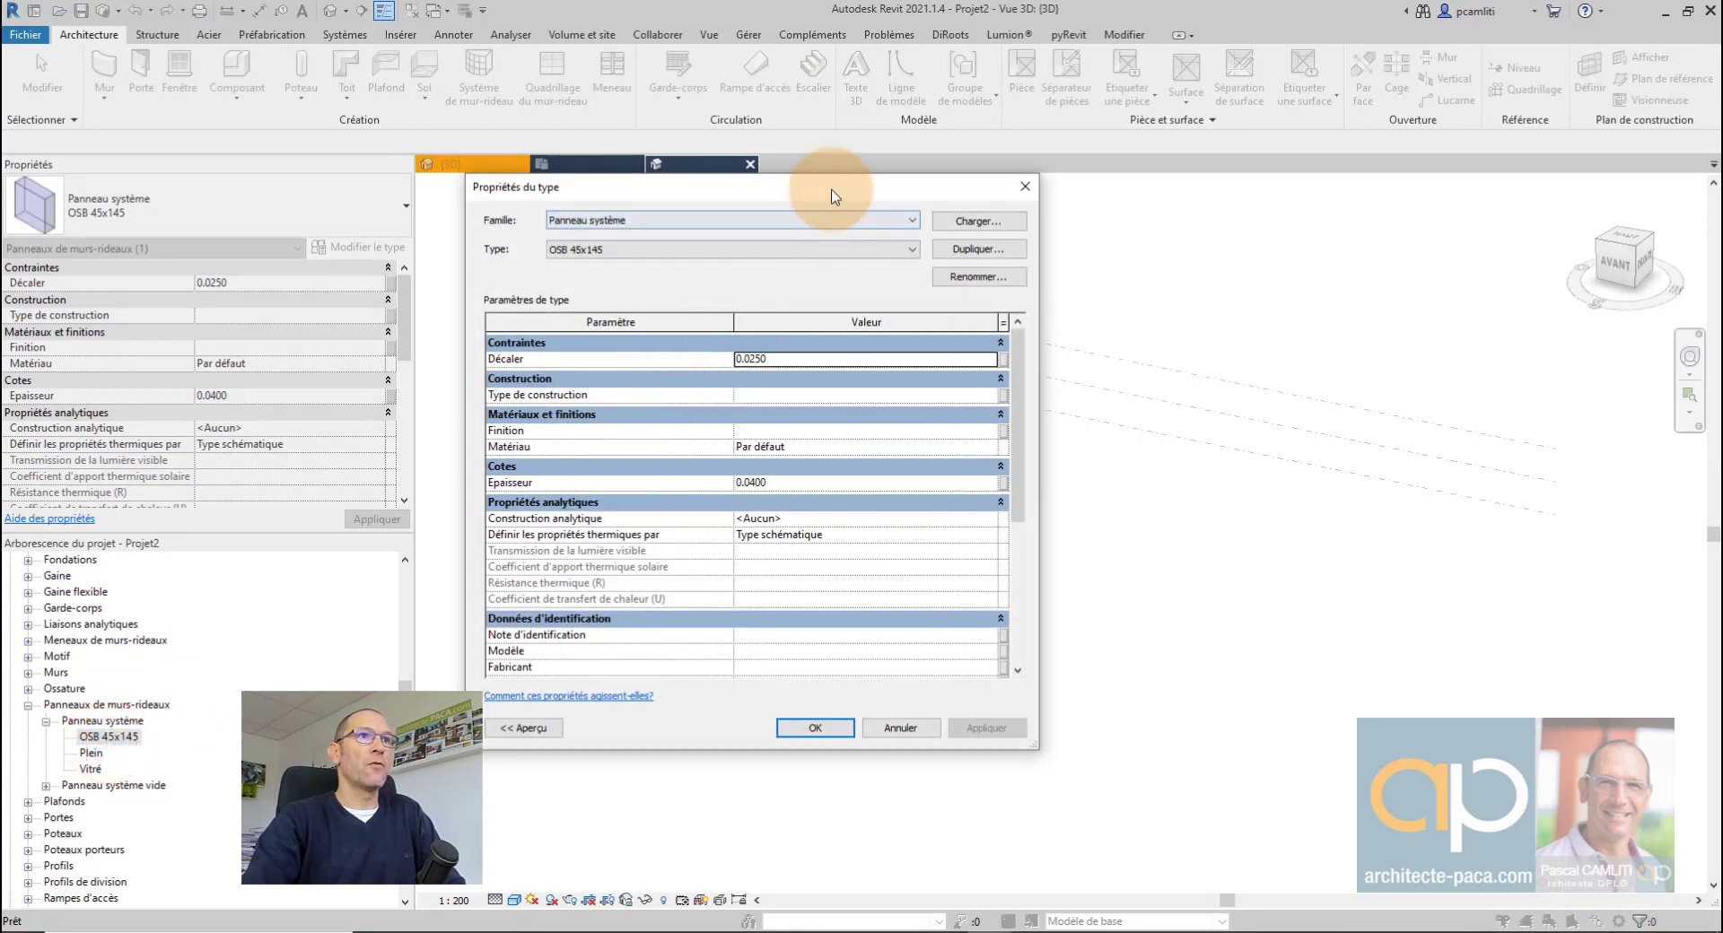
drag(832, 191, 1072, 165)
click(1056, 332)
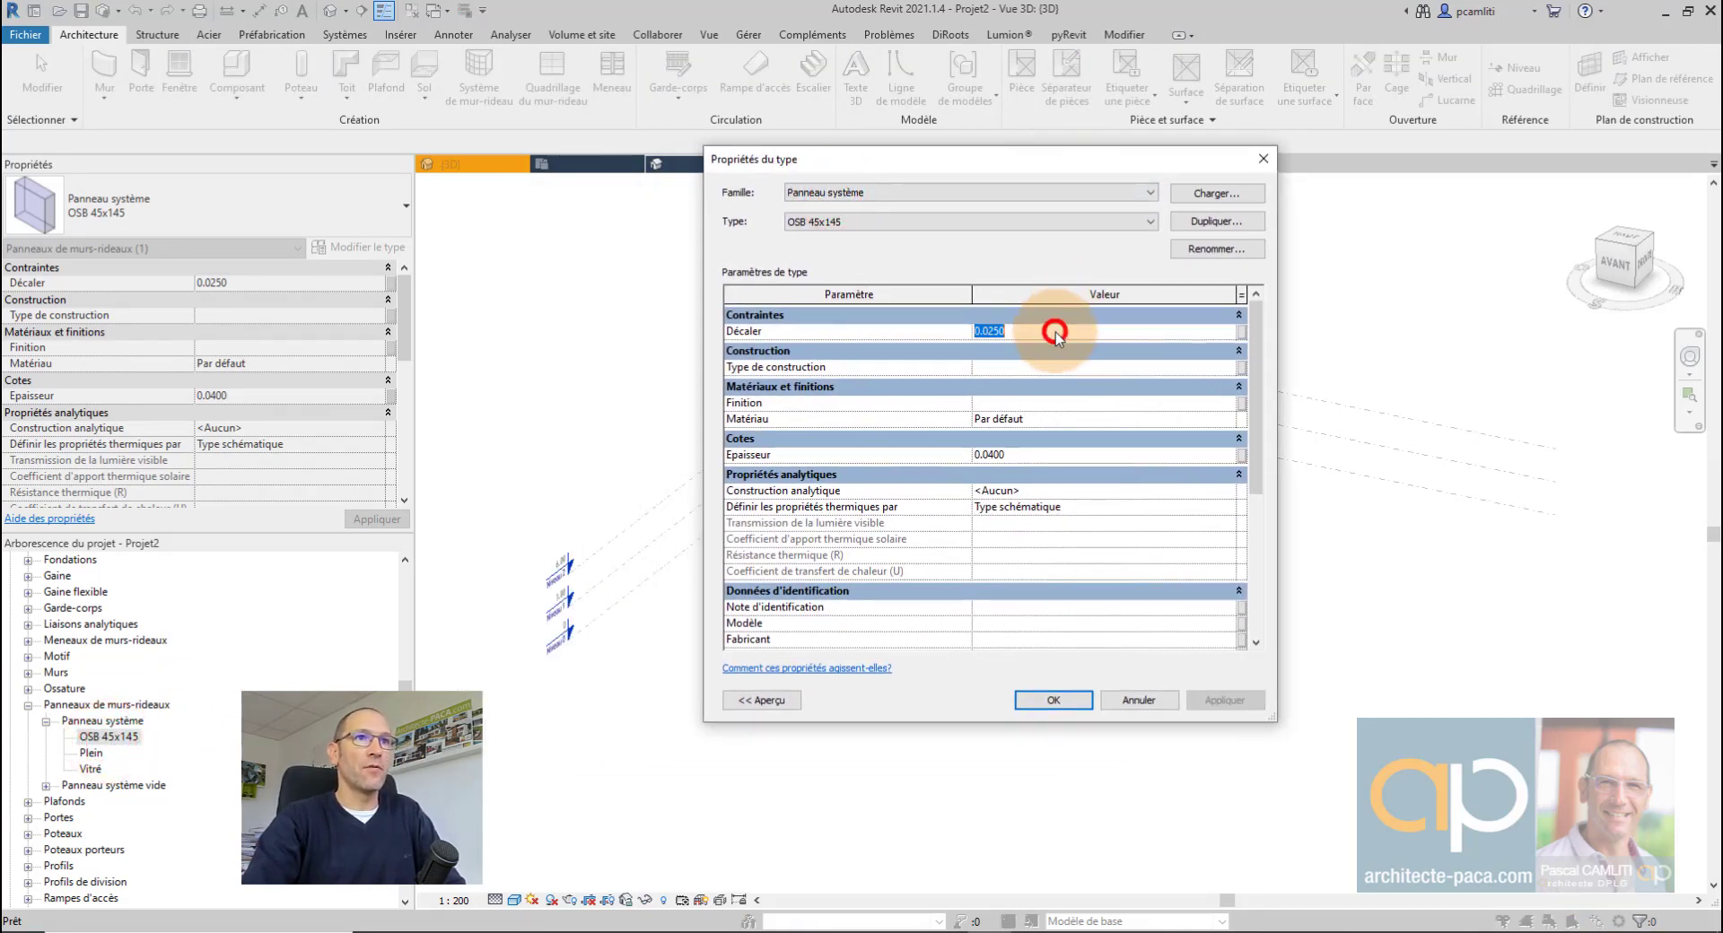
text(00)
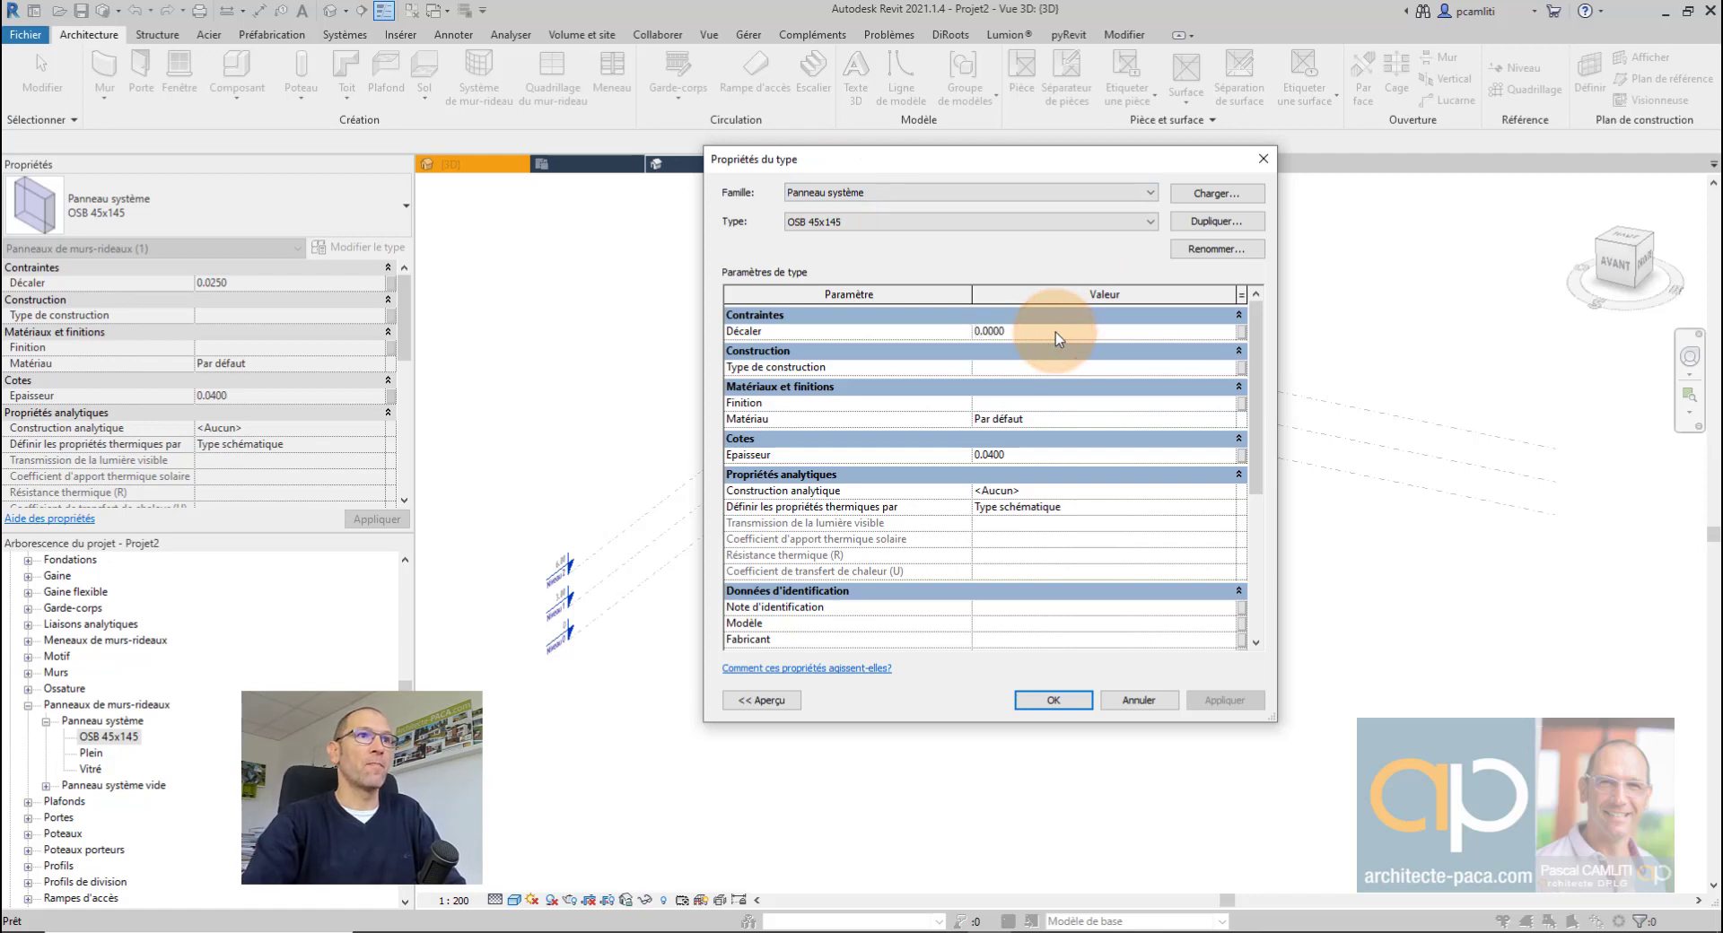
Step: For the panel type's material, search for "isolant" and add Isolant rigide from the AEC library to the project materials
click(1064, 420)
click(1231, 418)
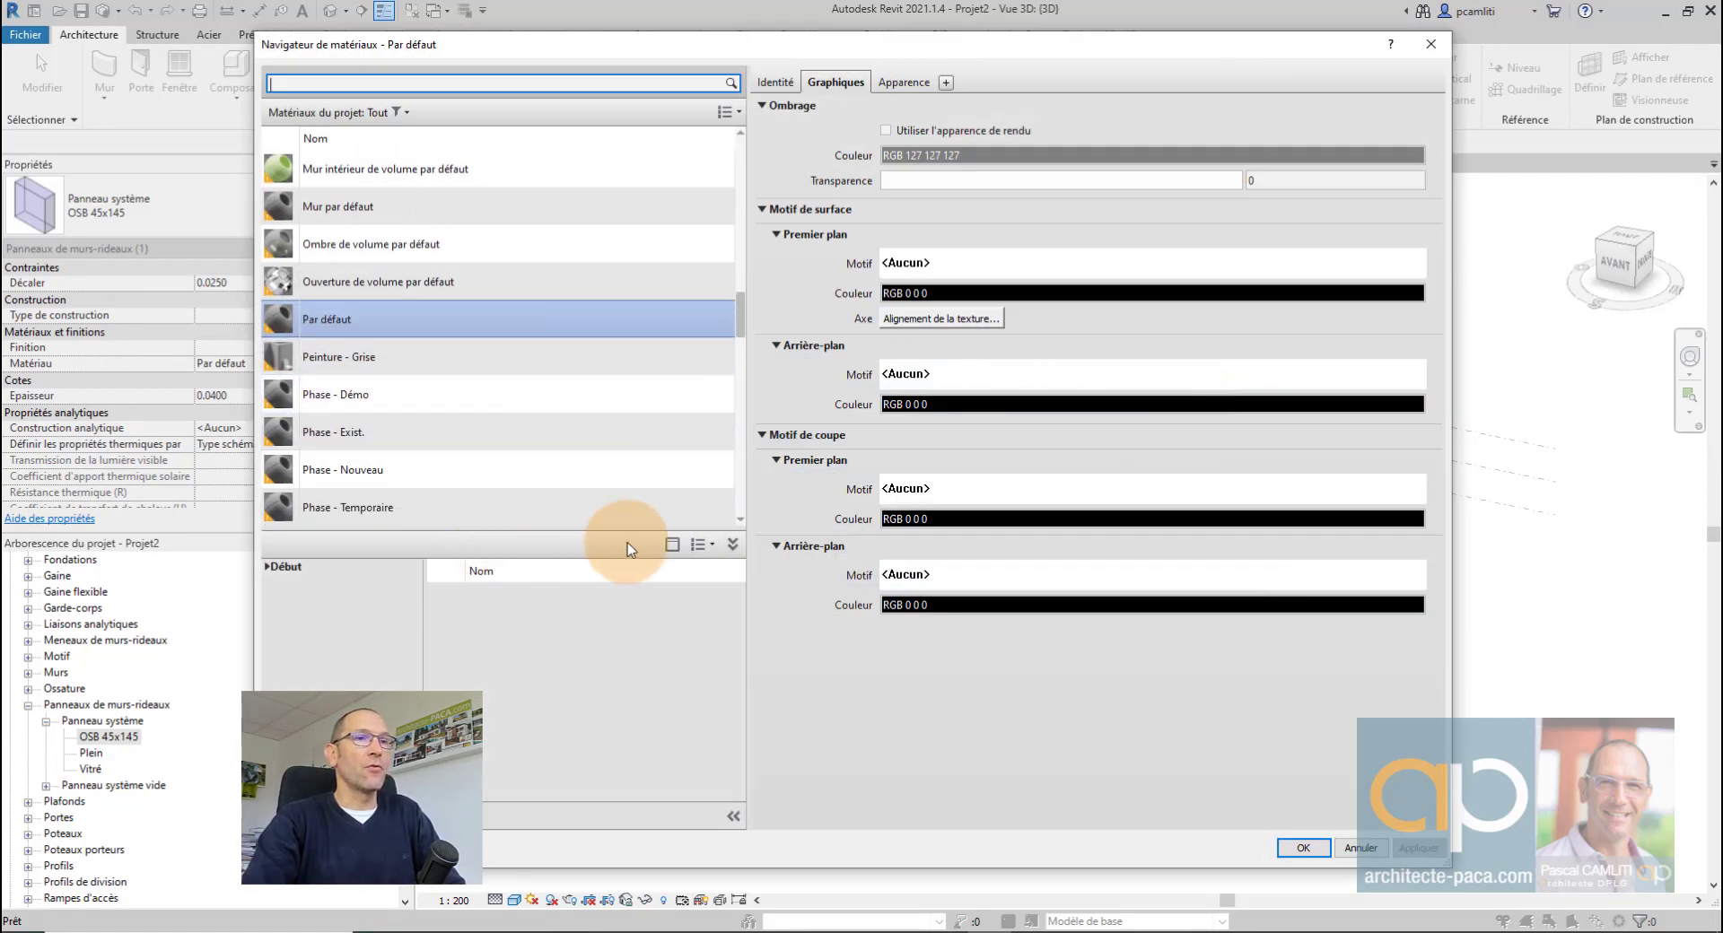
drag(938, 41, 938, 115)
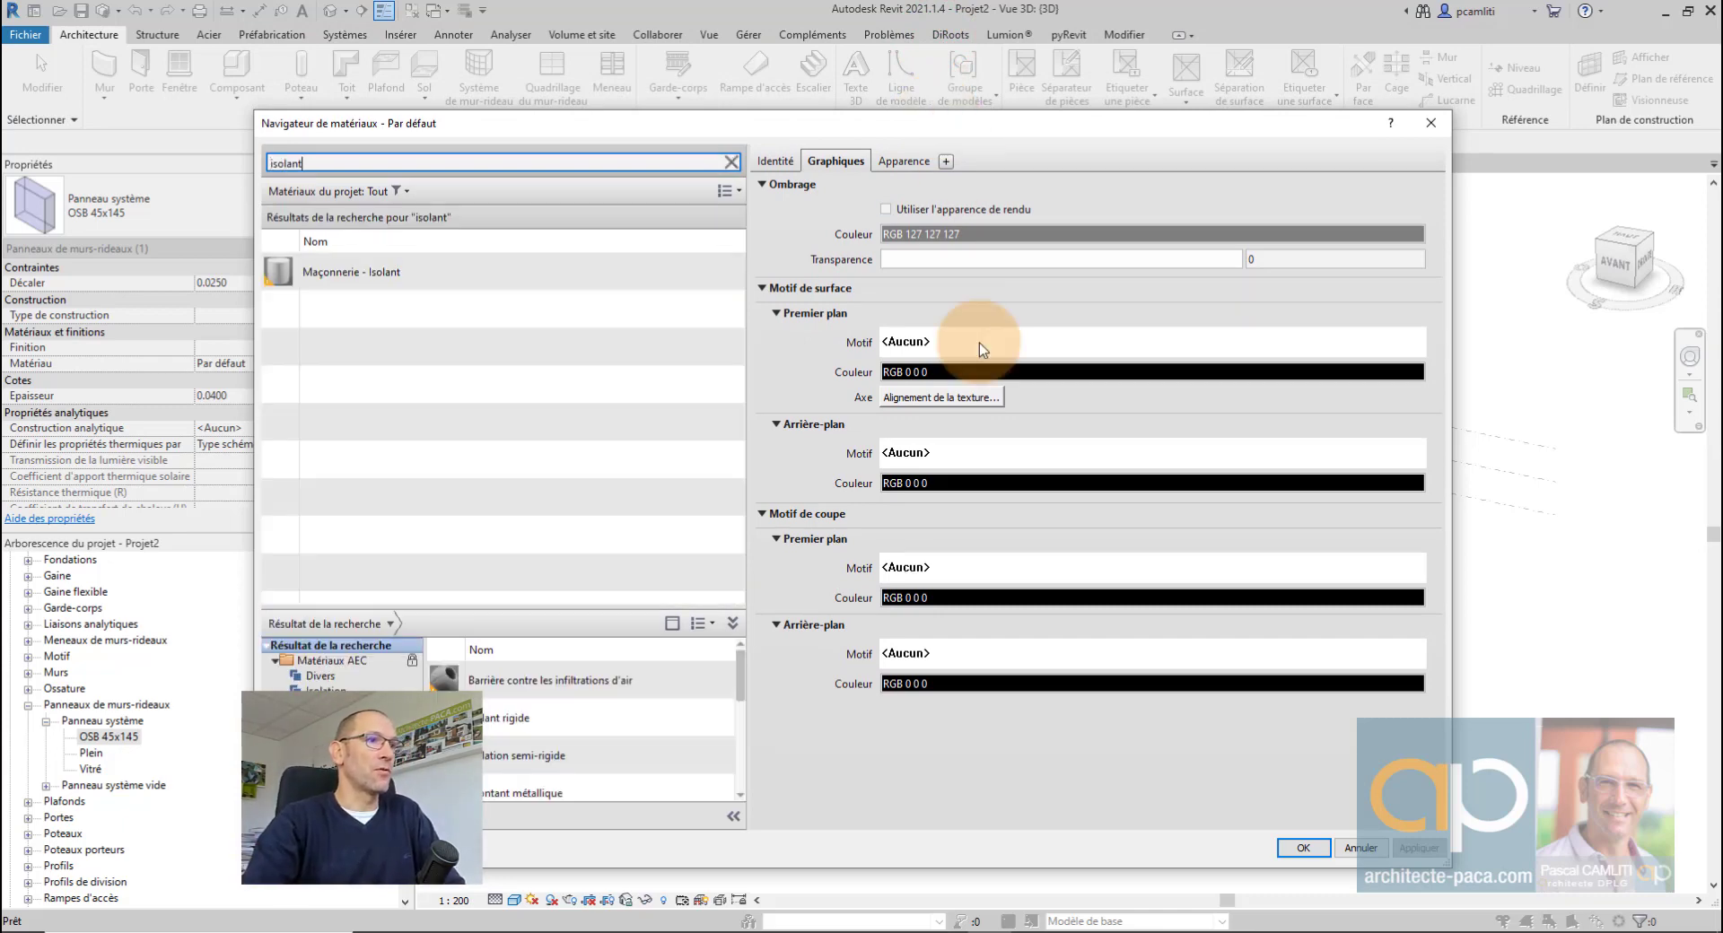
drag(640, 608, 640, 470)
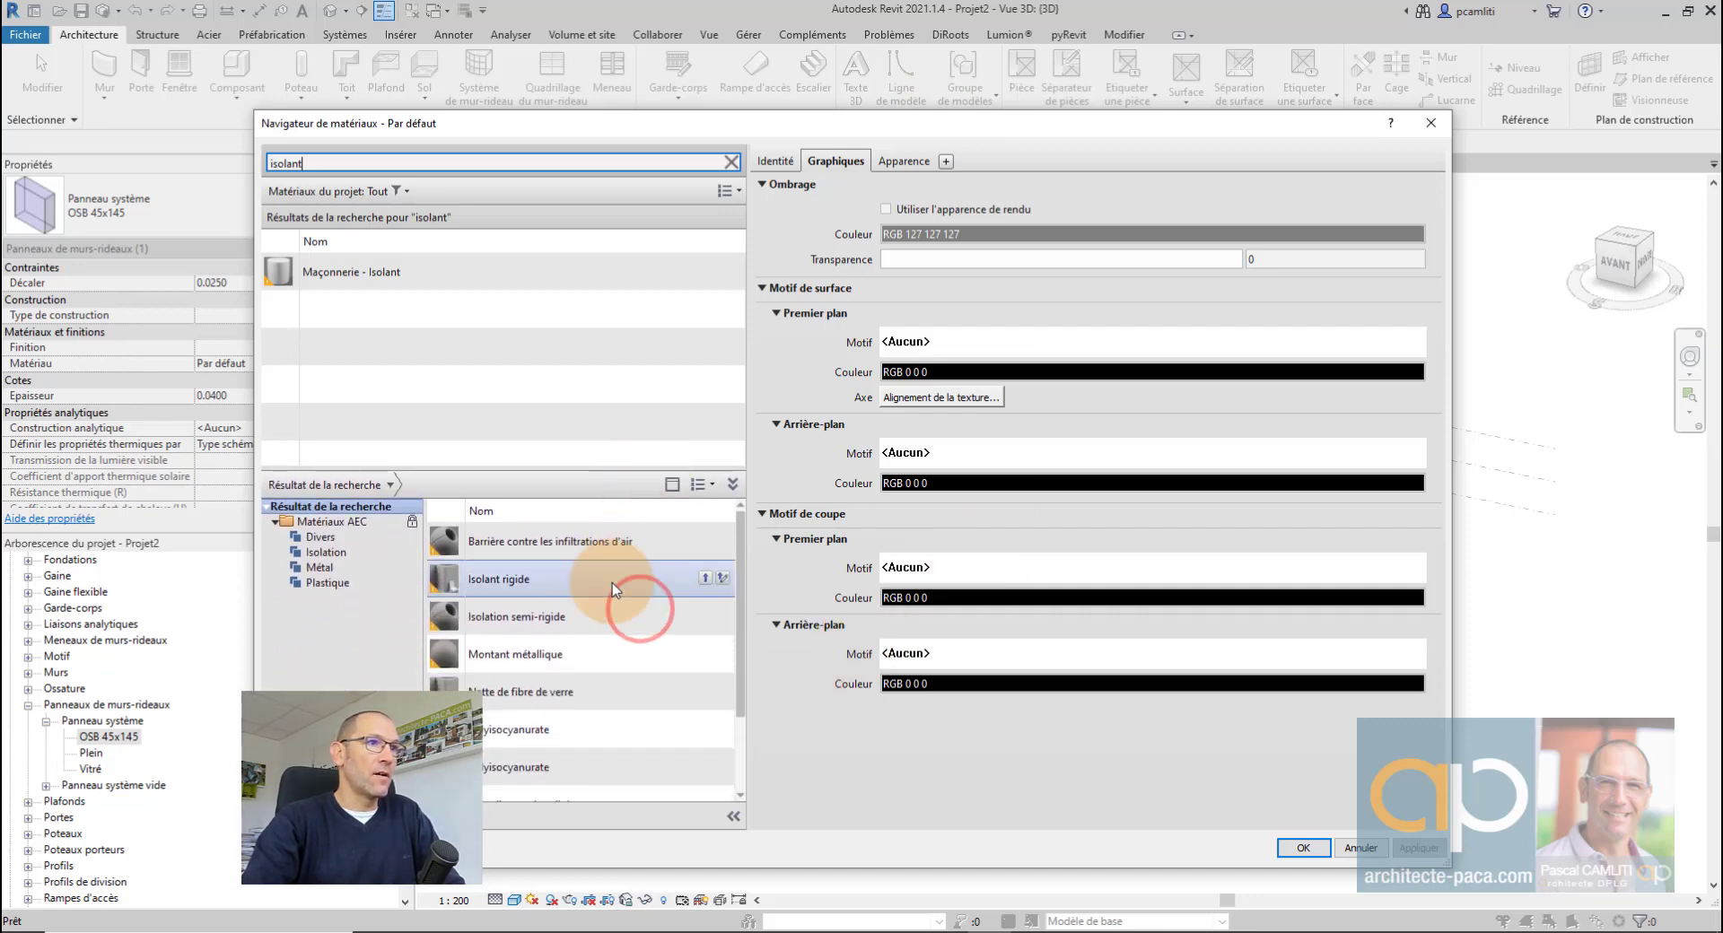
click(705, 578)
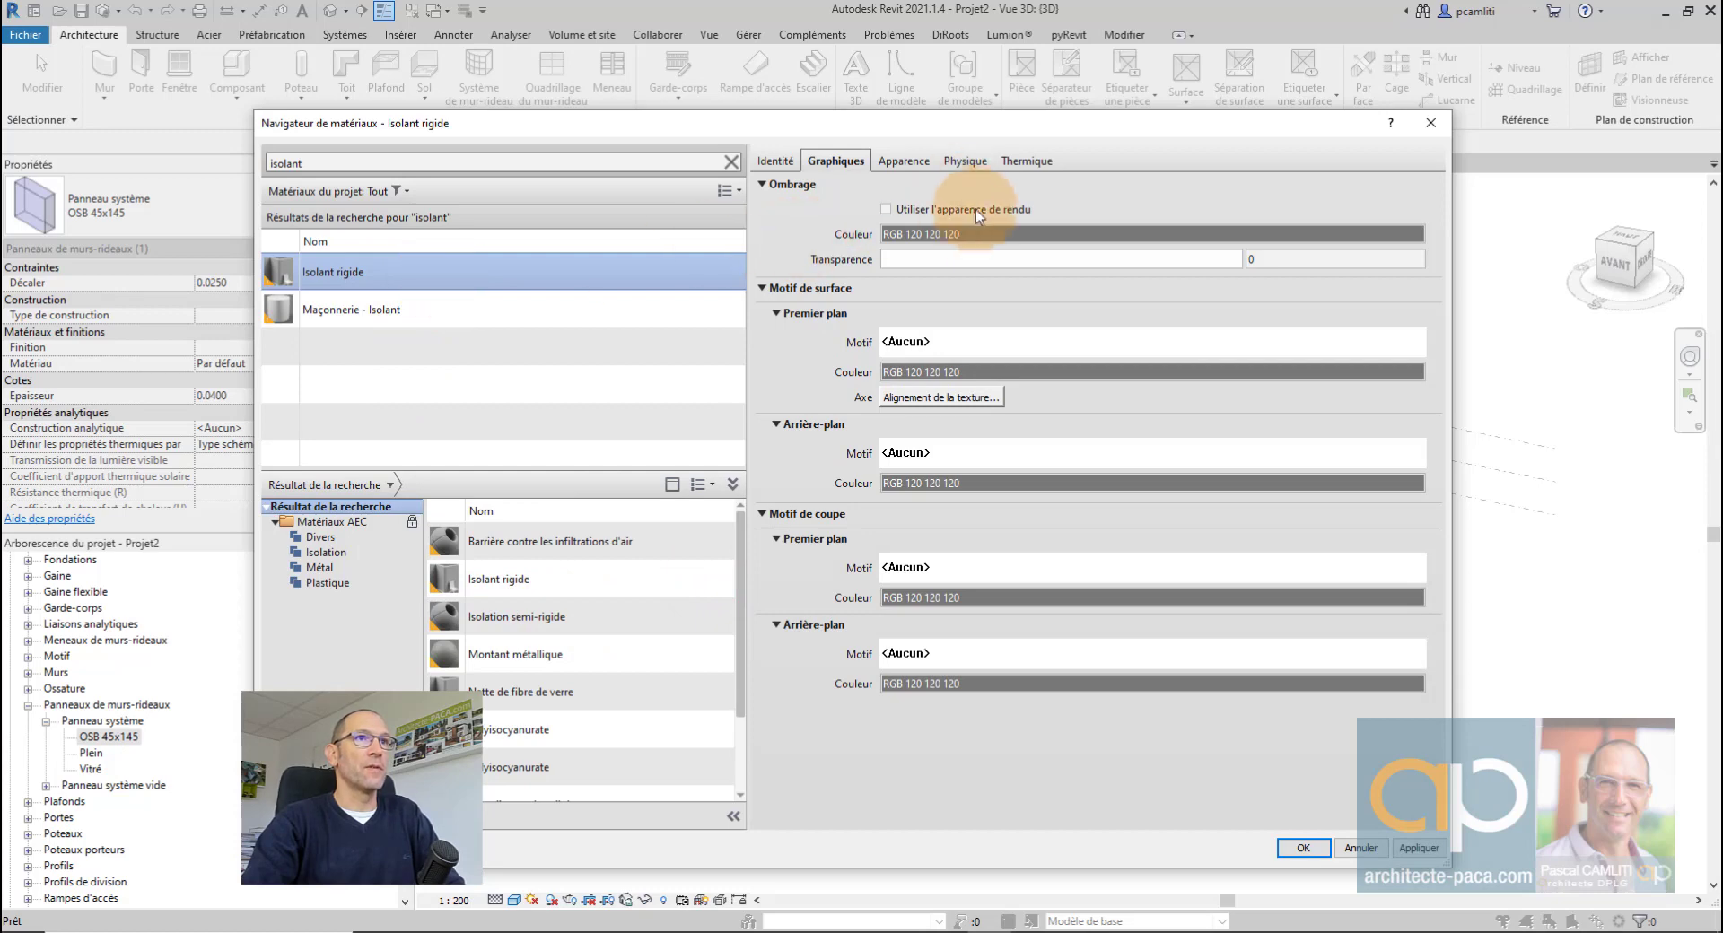
Step: Set the shading colour of the Isolant rigide material to RGB 208 150 91
click(969, 235)
click(892, 433)
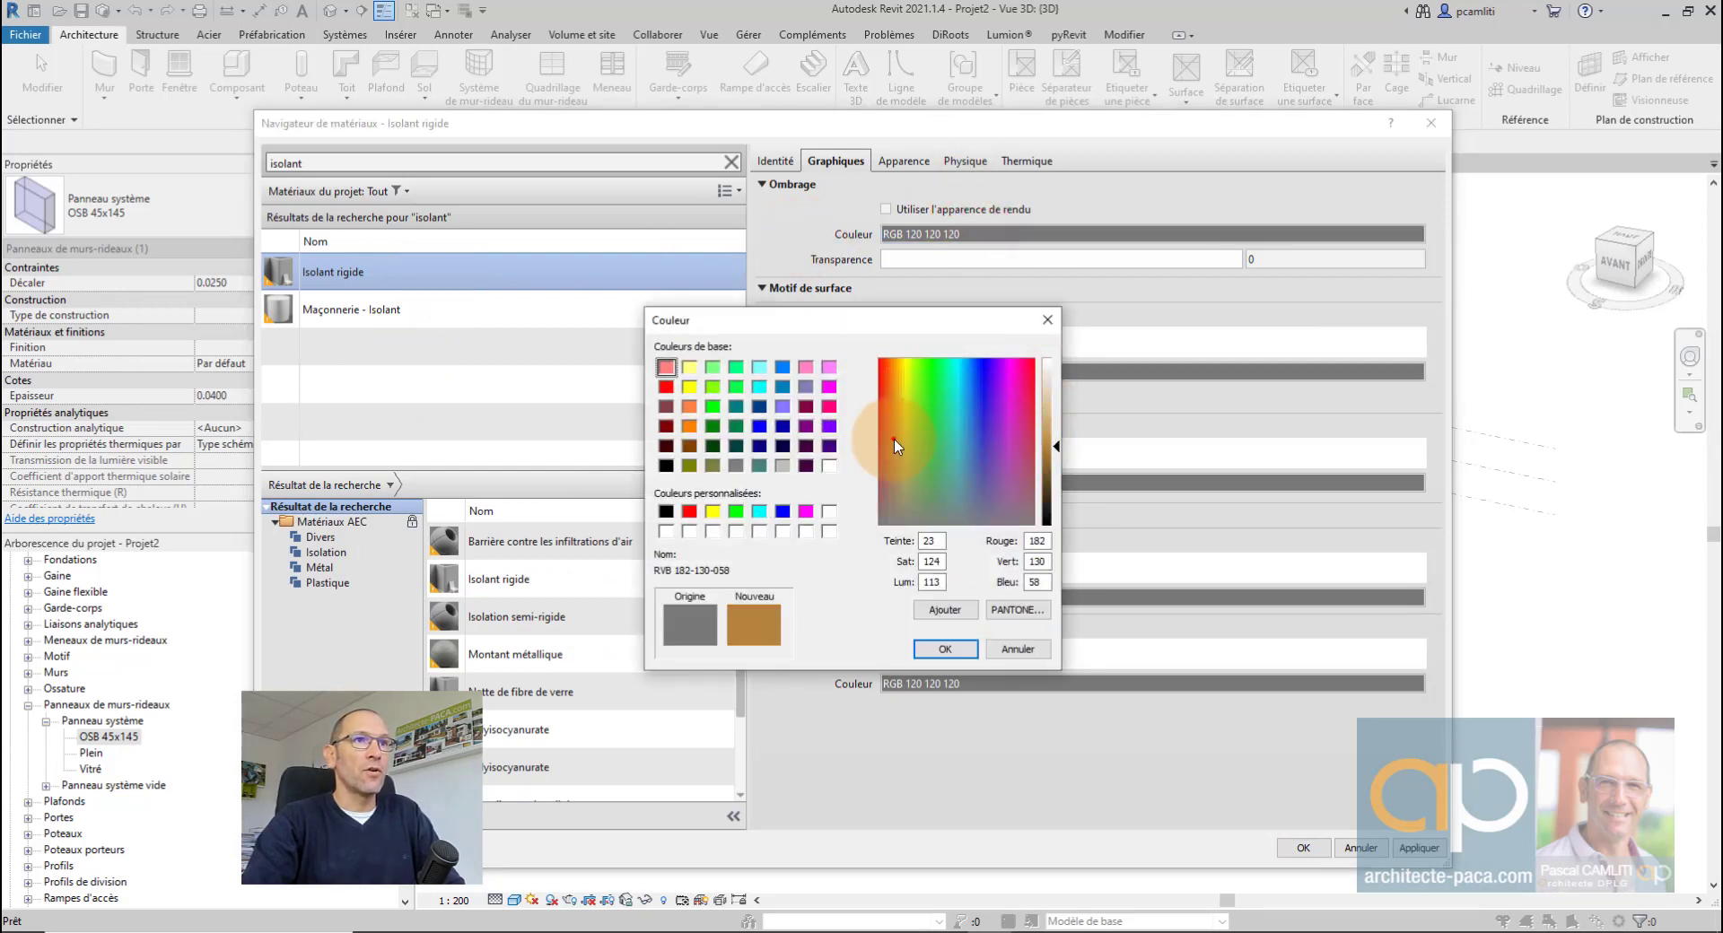
drag(1056, 449, 1055, 427)
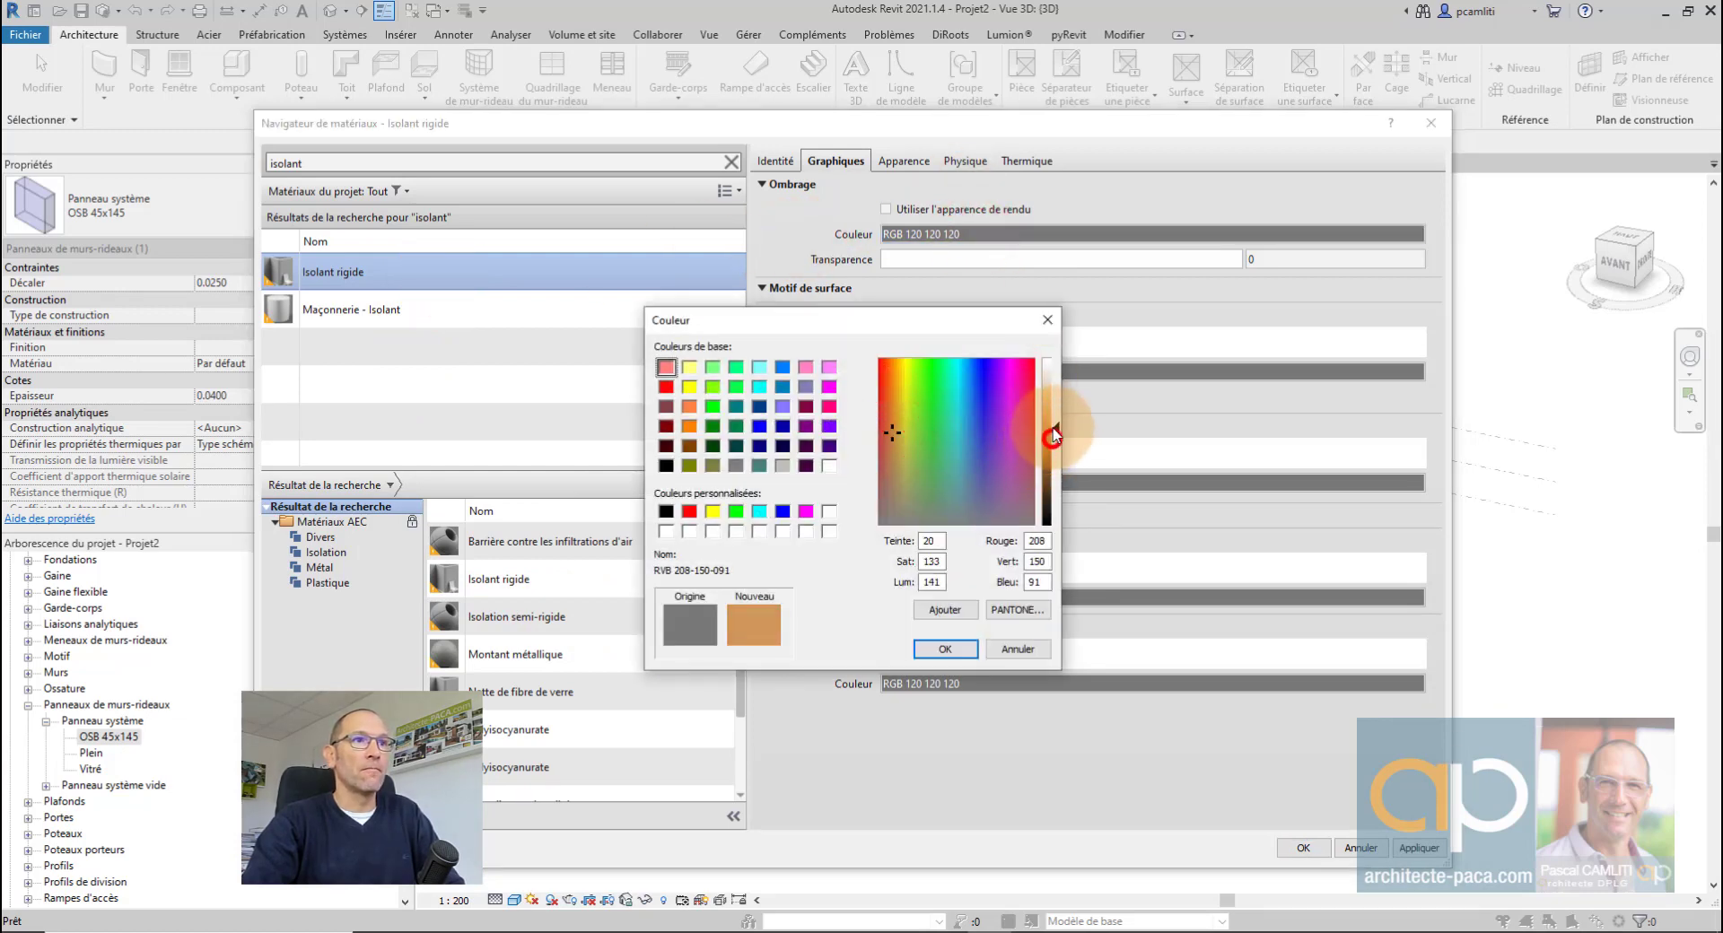
click(945, 649)
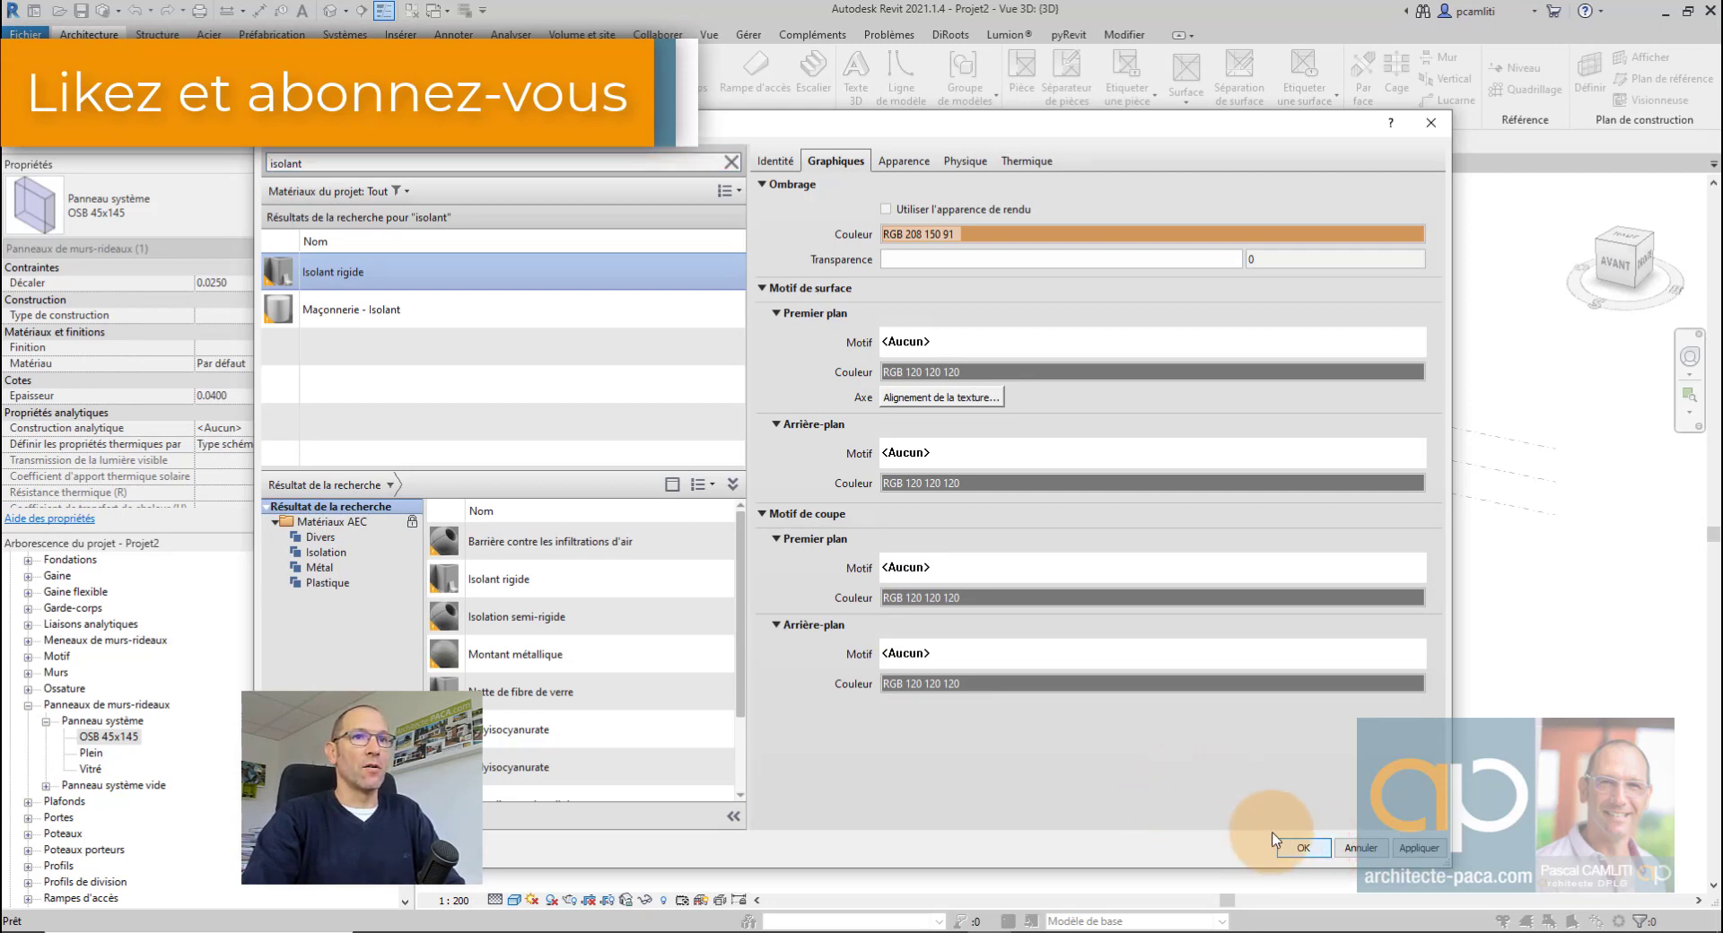
Step: Change the shading colour of the Isolant rigide material to a yellow, RGB 219 202 81
click(1115, 252)
click(1111, 234)
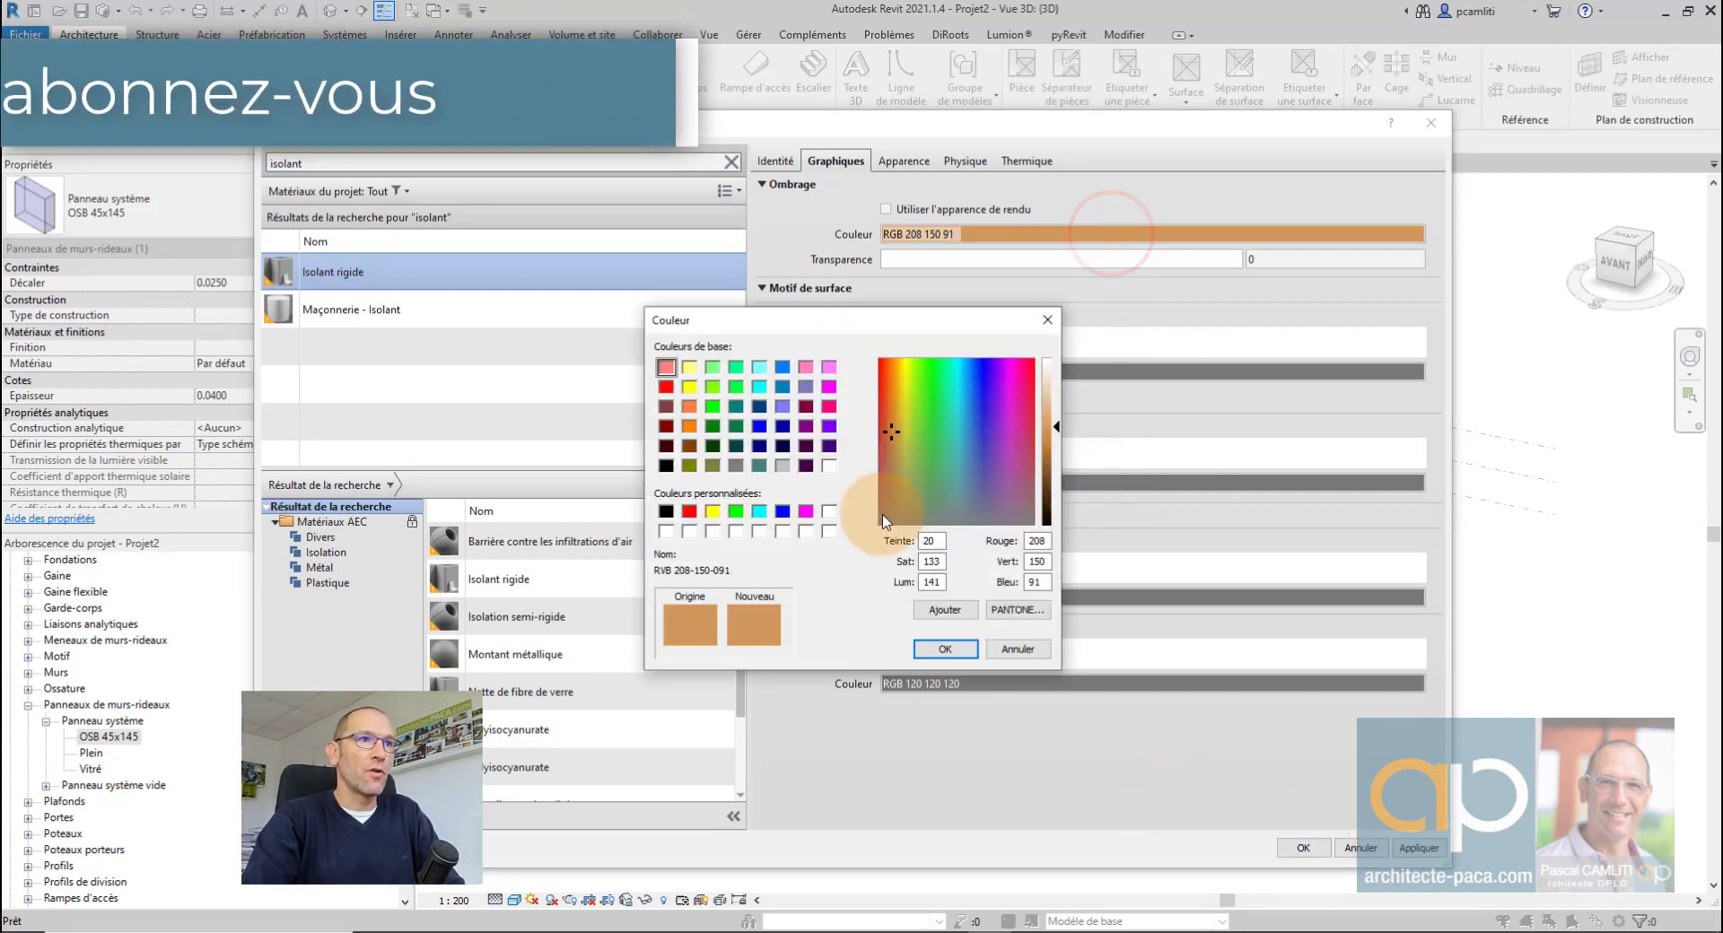
click(902, 416)
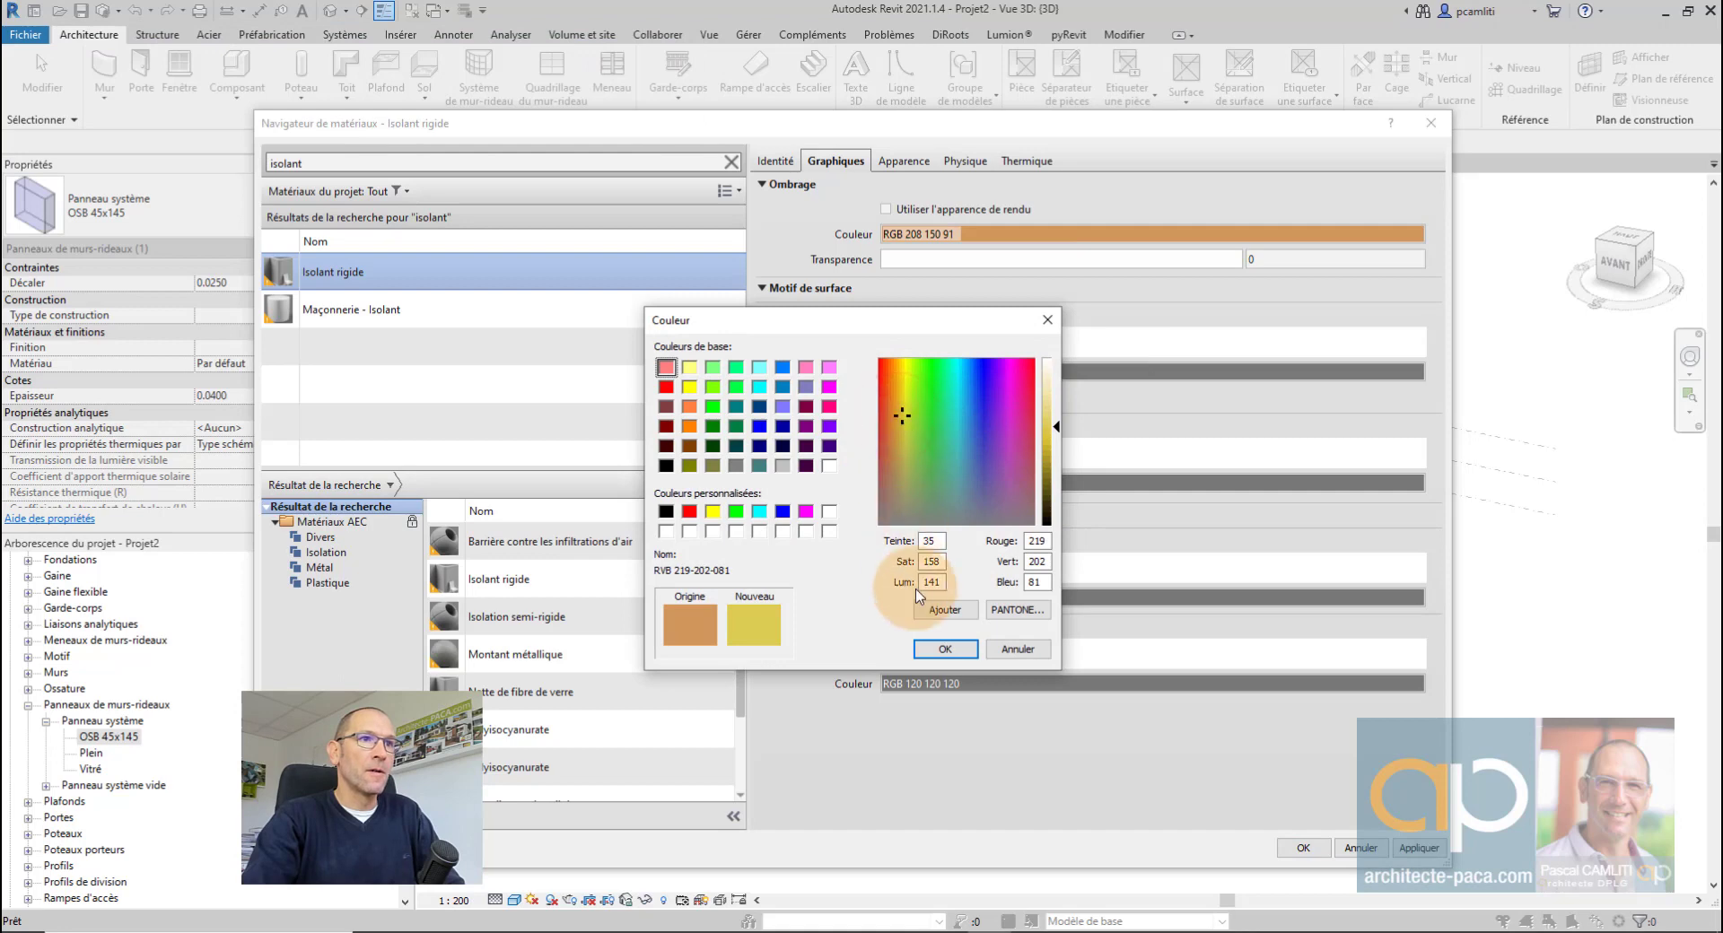
click(939, 650)
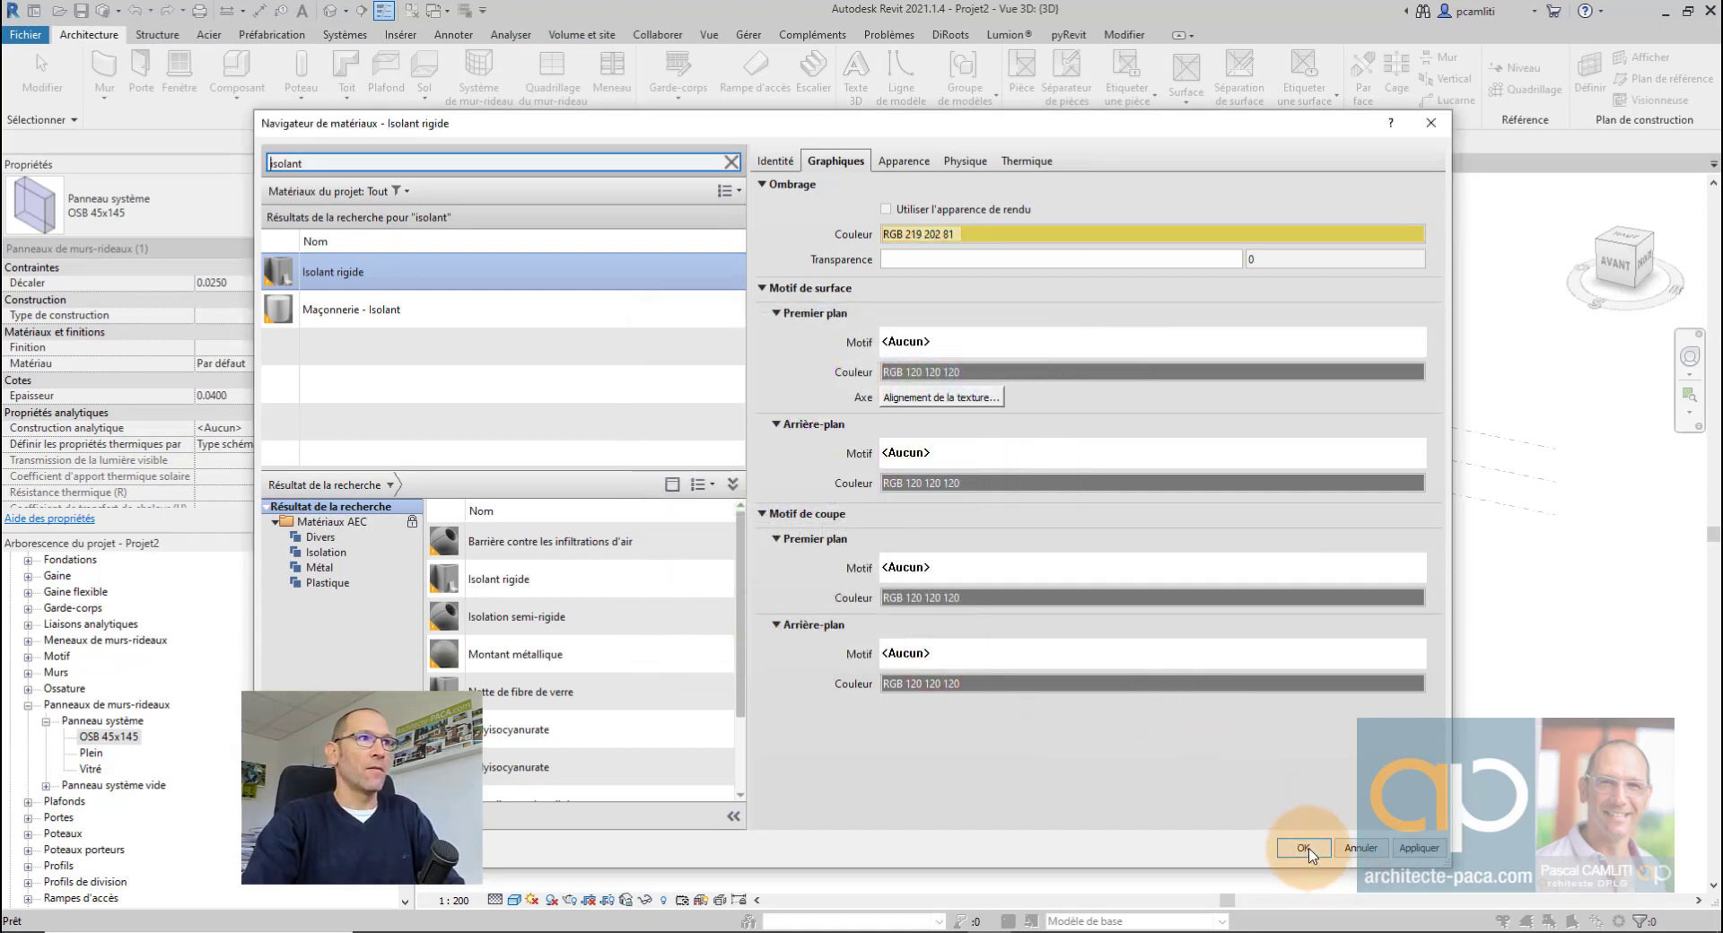
Step: Assign Isolant rigide to the OSB 45x145 panel type and set its thickness (Epaisseur) to 0.145
click(1306, 849)
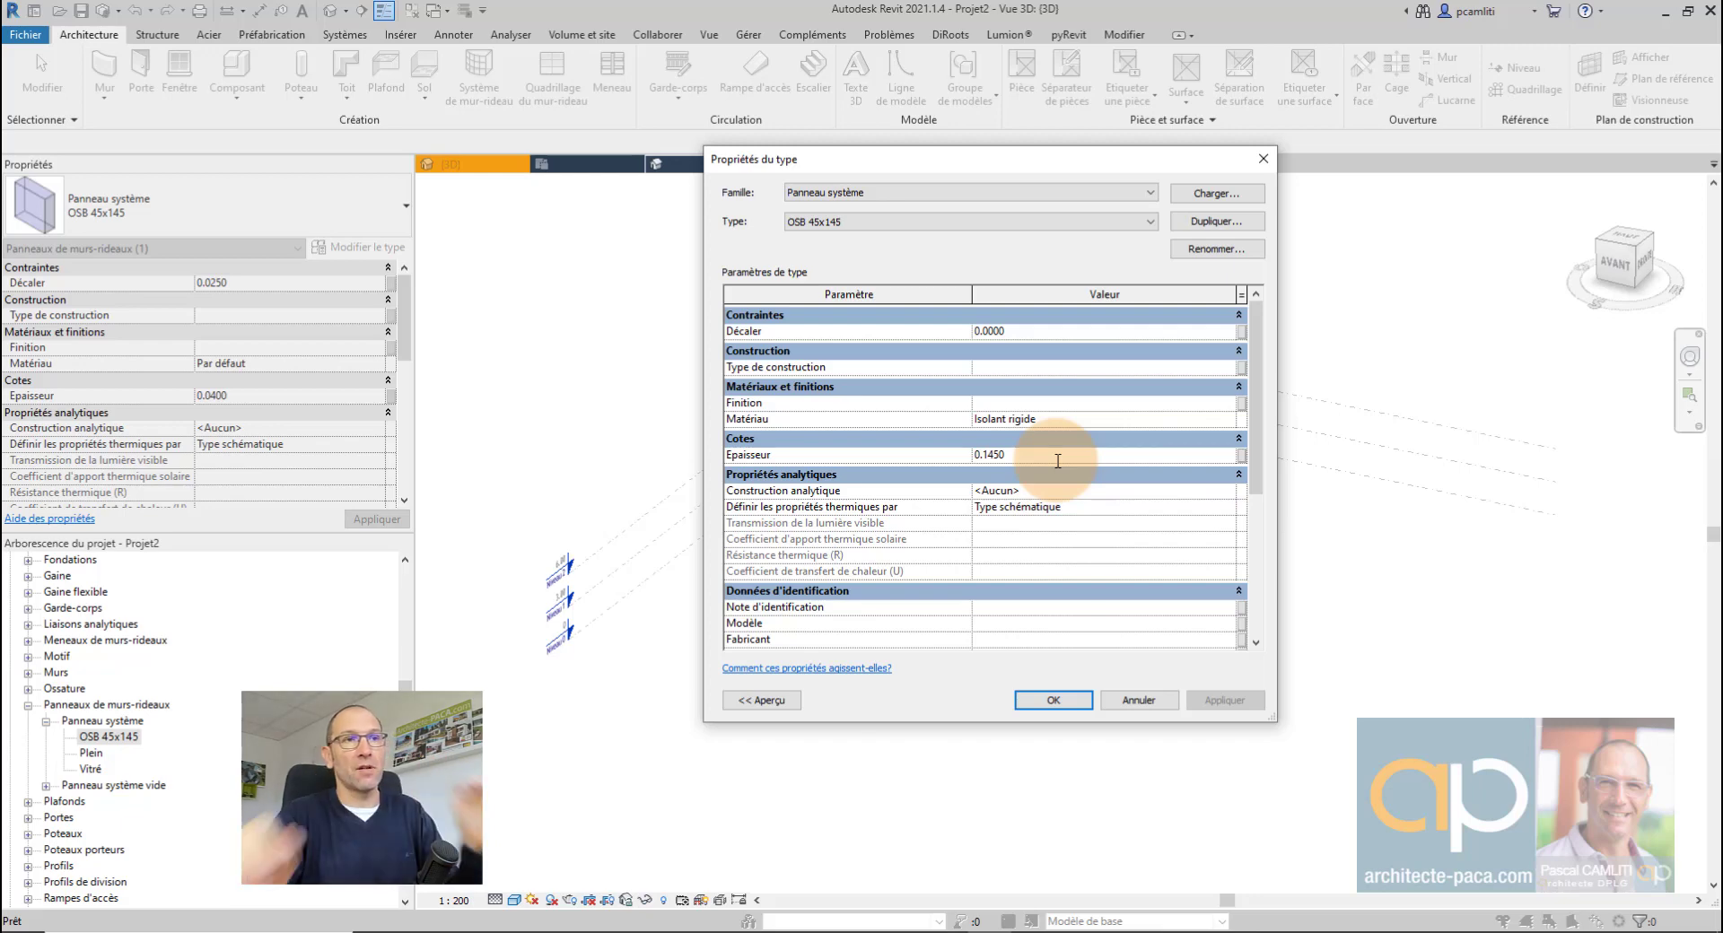
click(1075, 703)
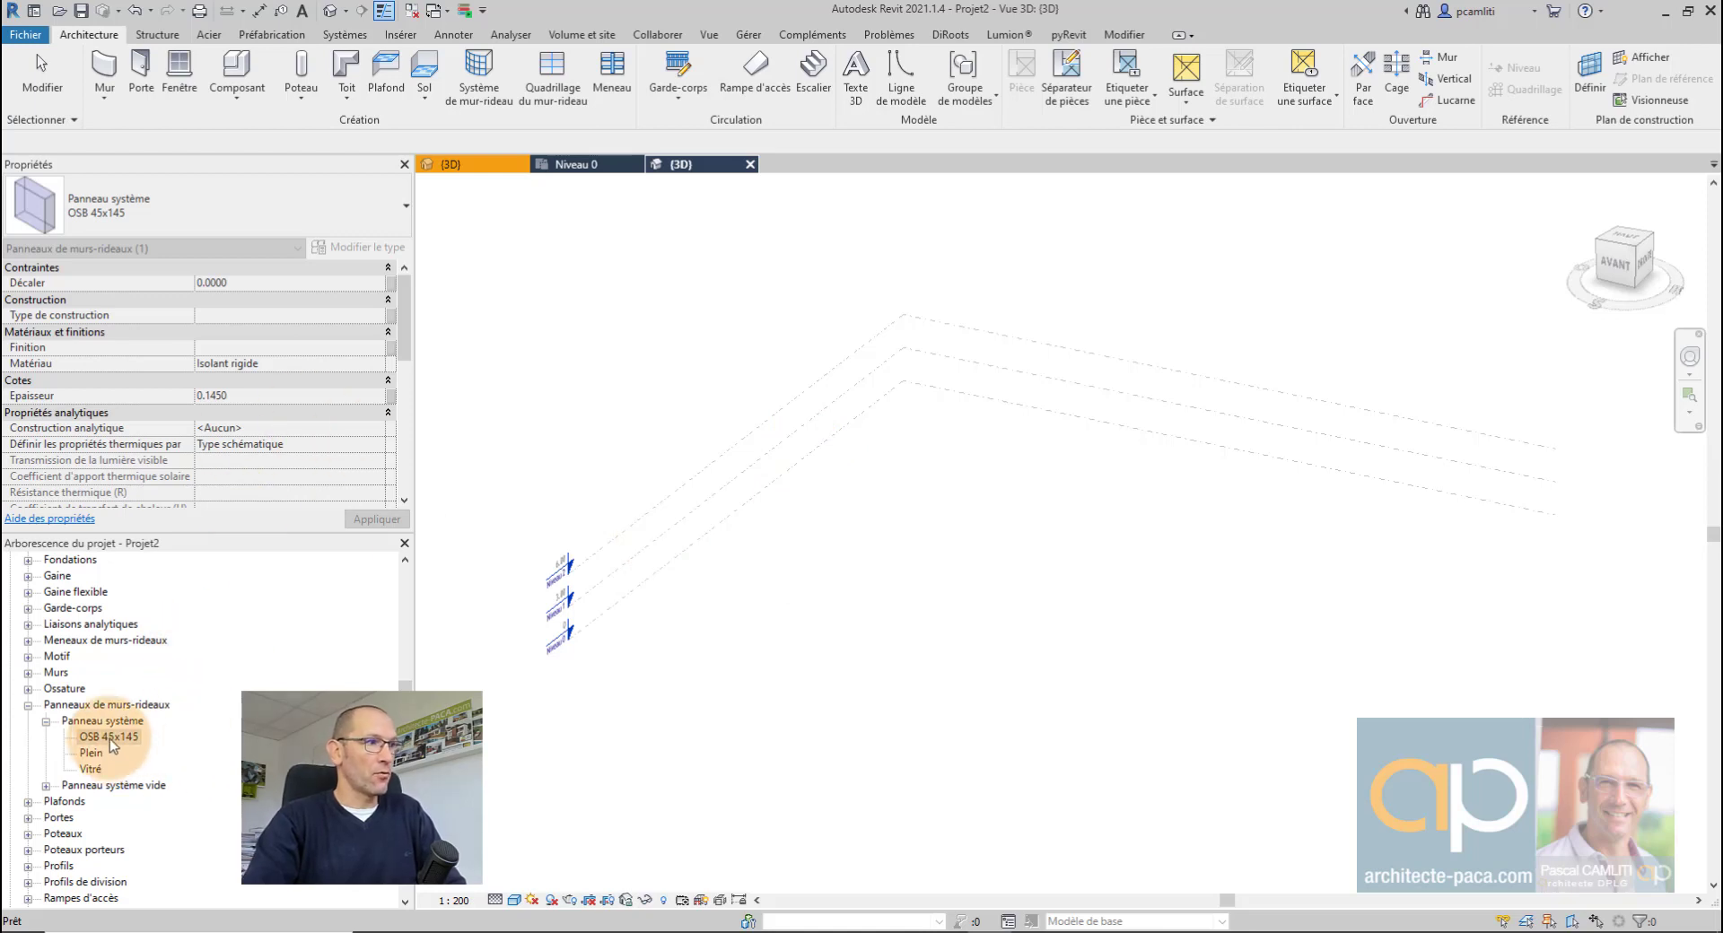
Step: Duplicate the 150 x 25mm type of the Meneau rectangulaire curtain wall mullion family and name the copy 45x145mm
double_click(81, 640)
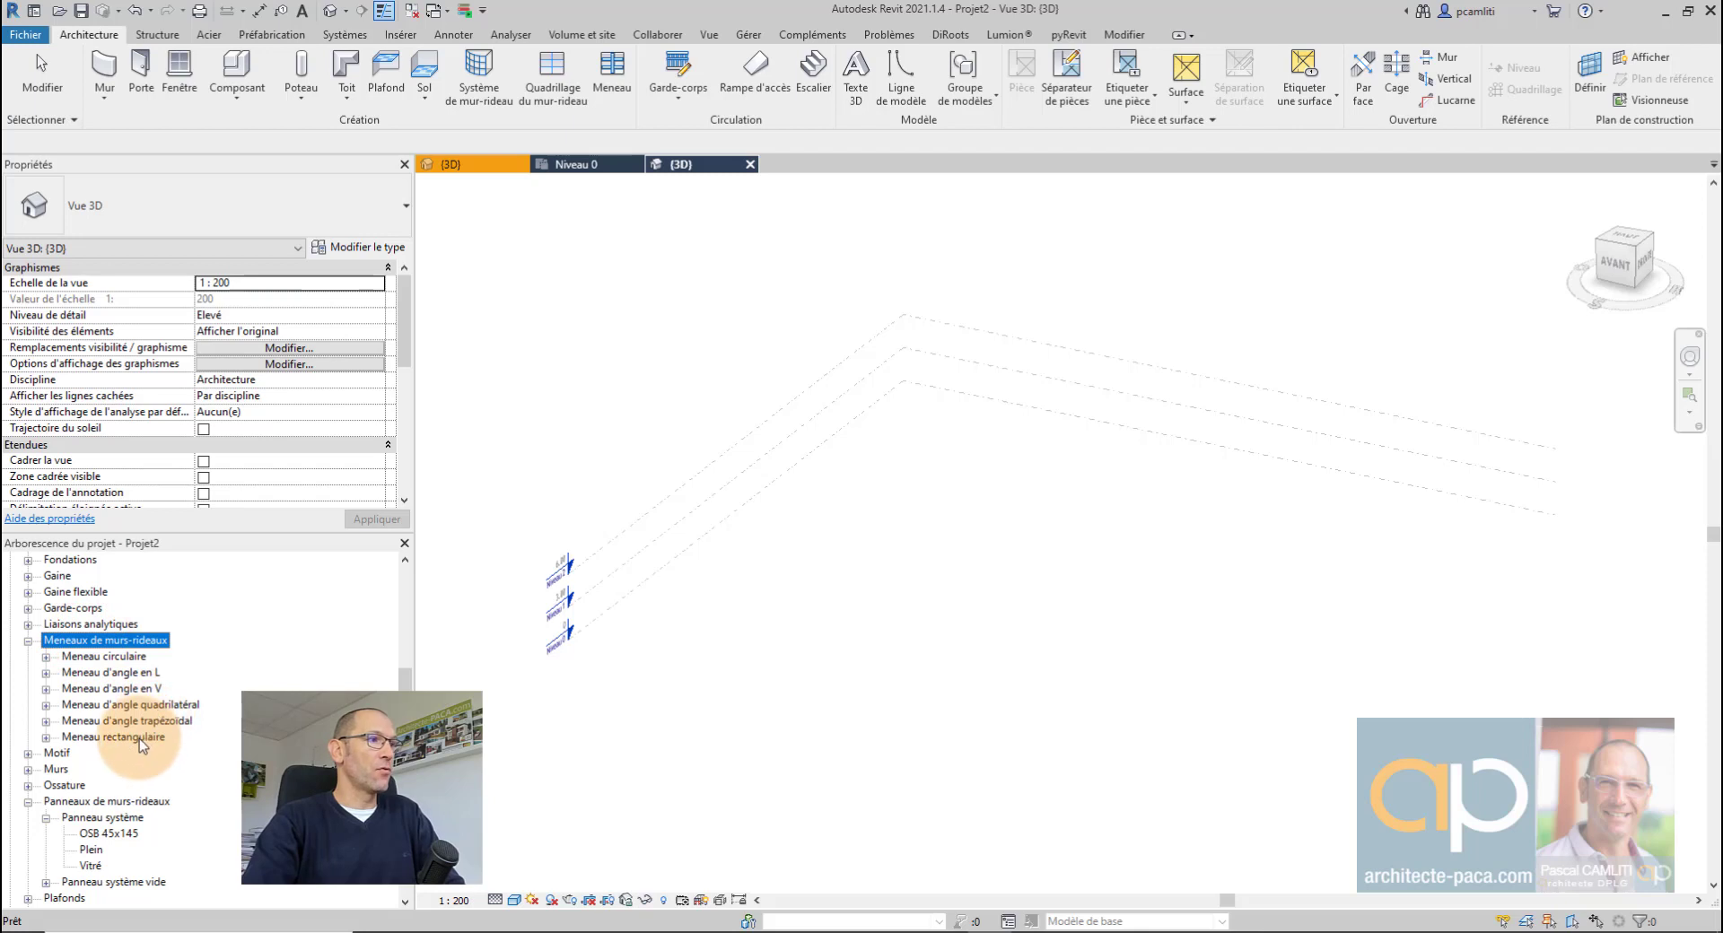
double_click(138, 740)
click(117, 753)
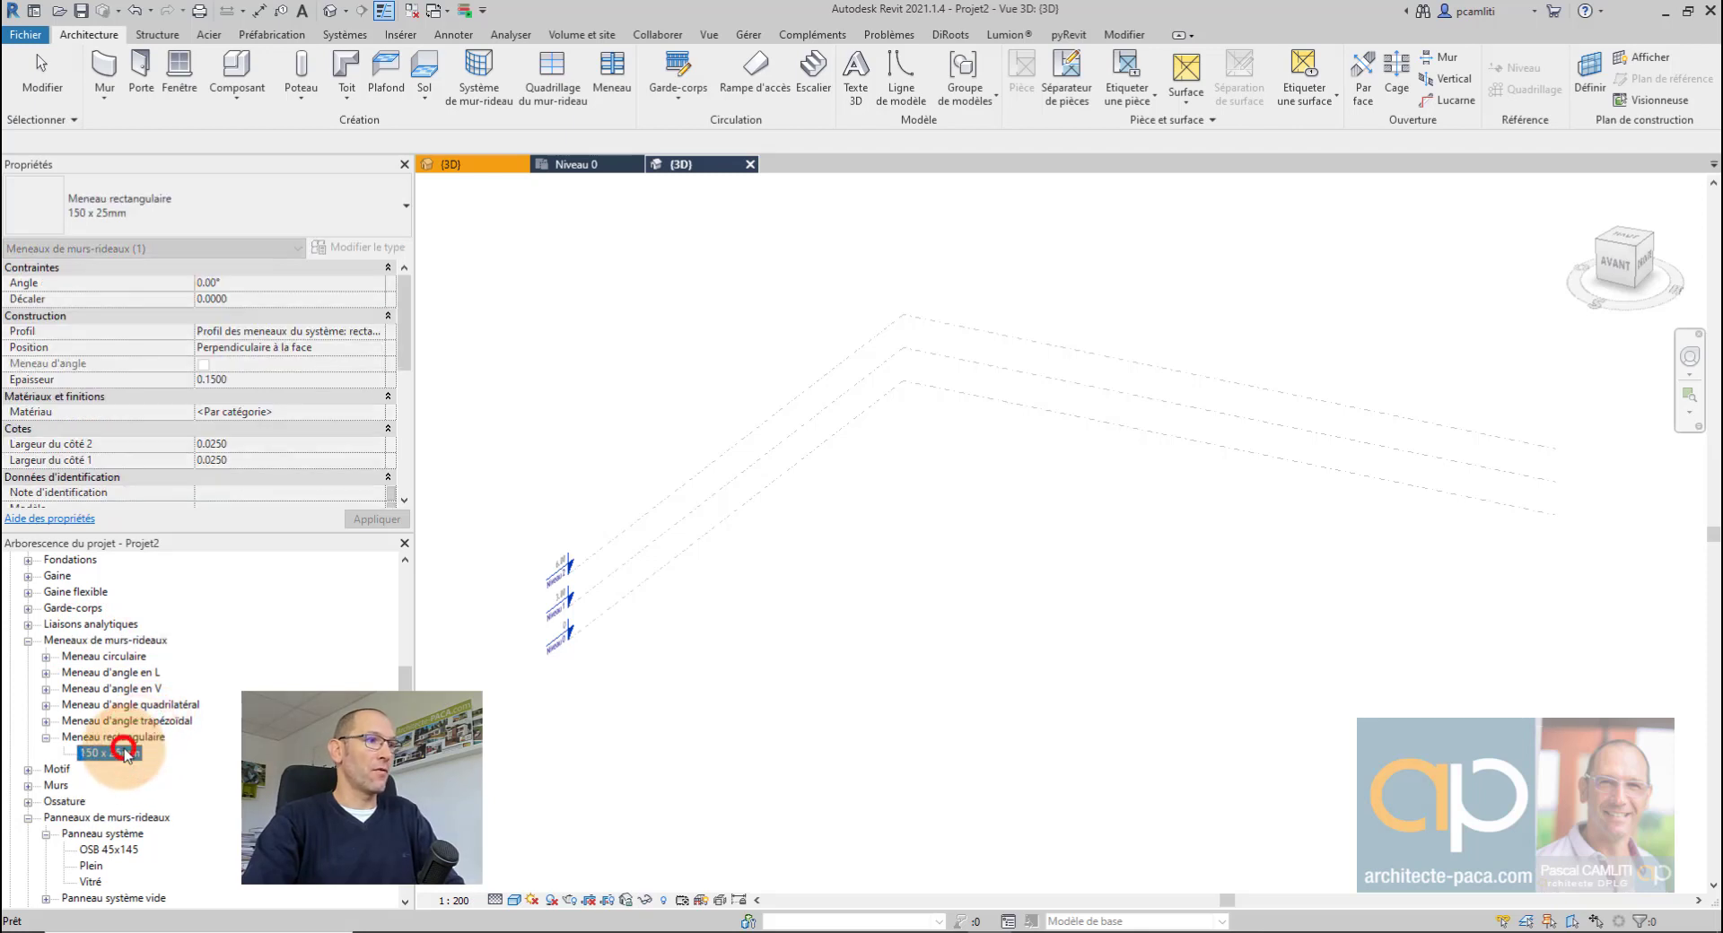
right_click(123, 752)
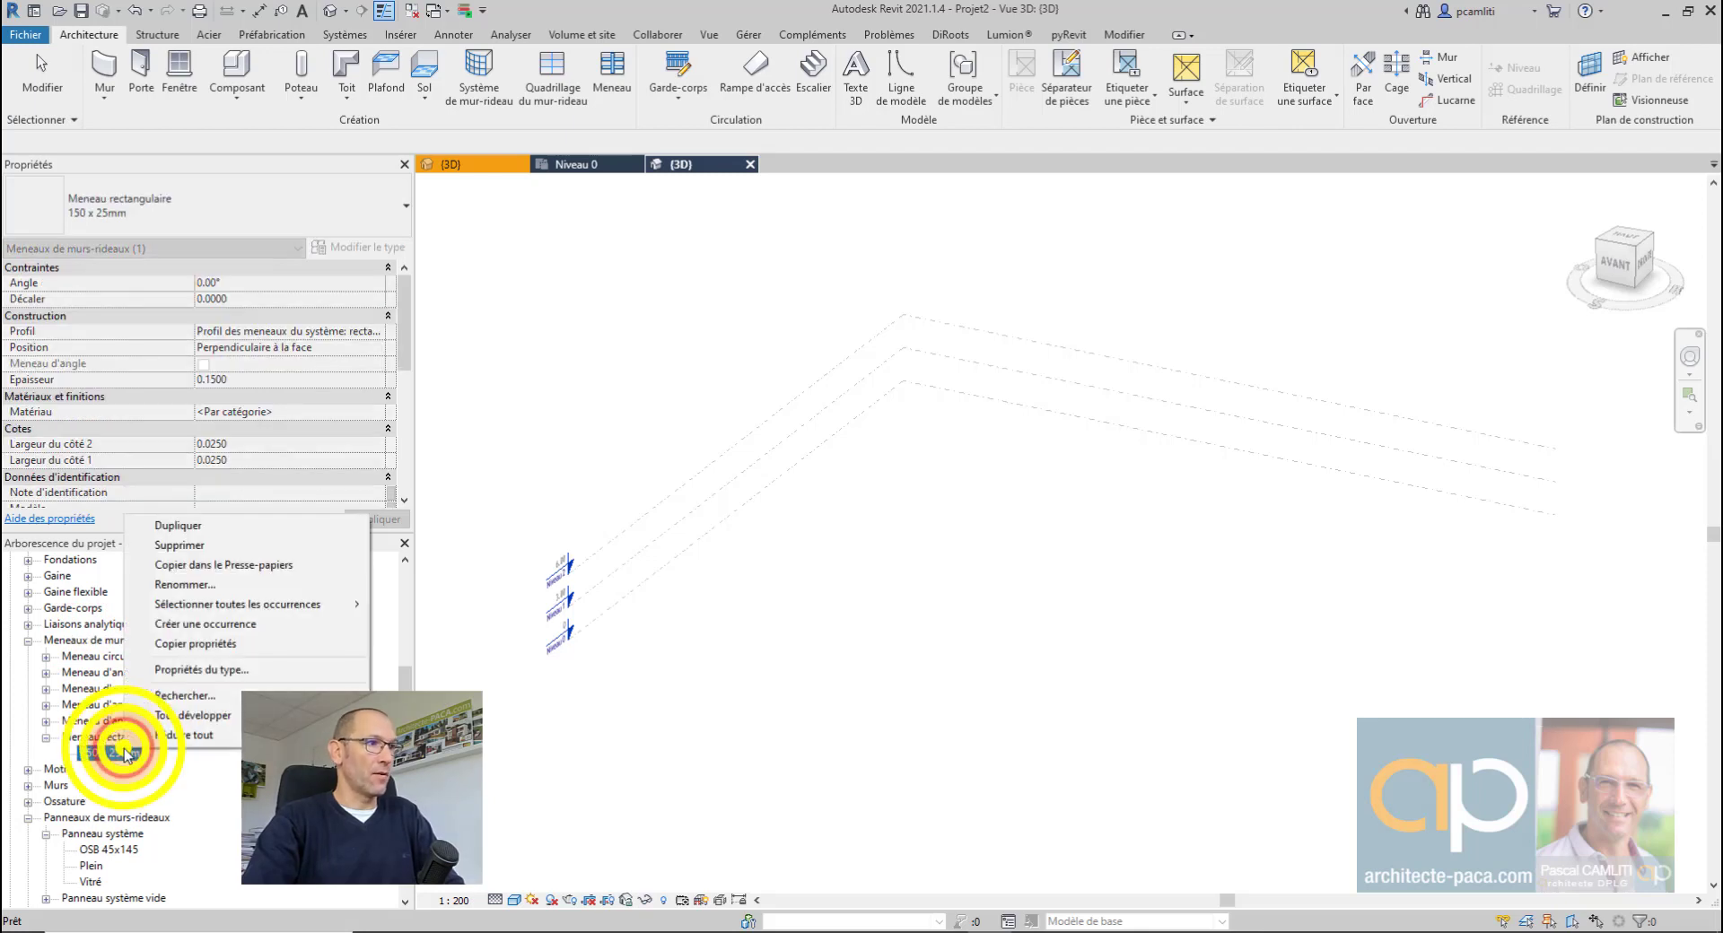
click(201, 533)
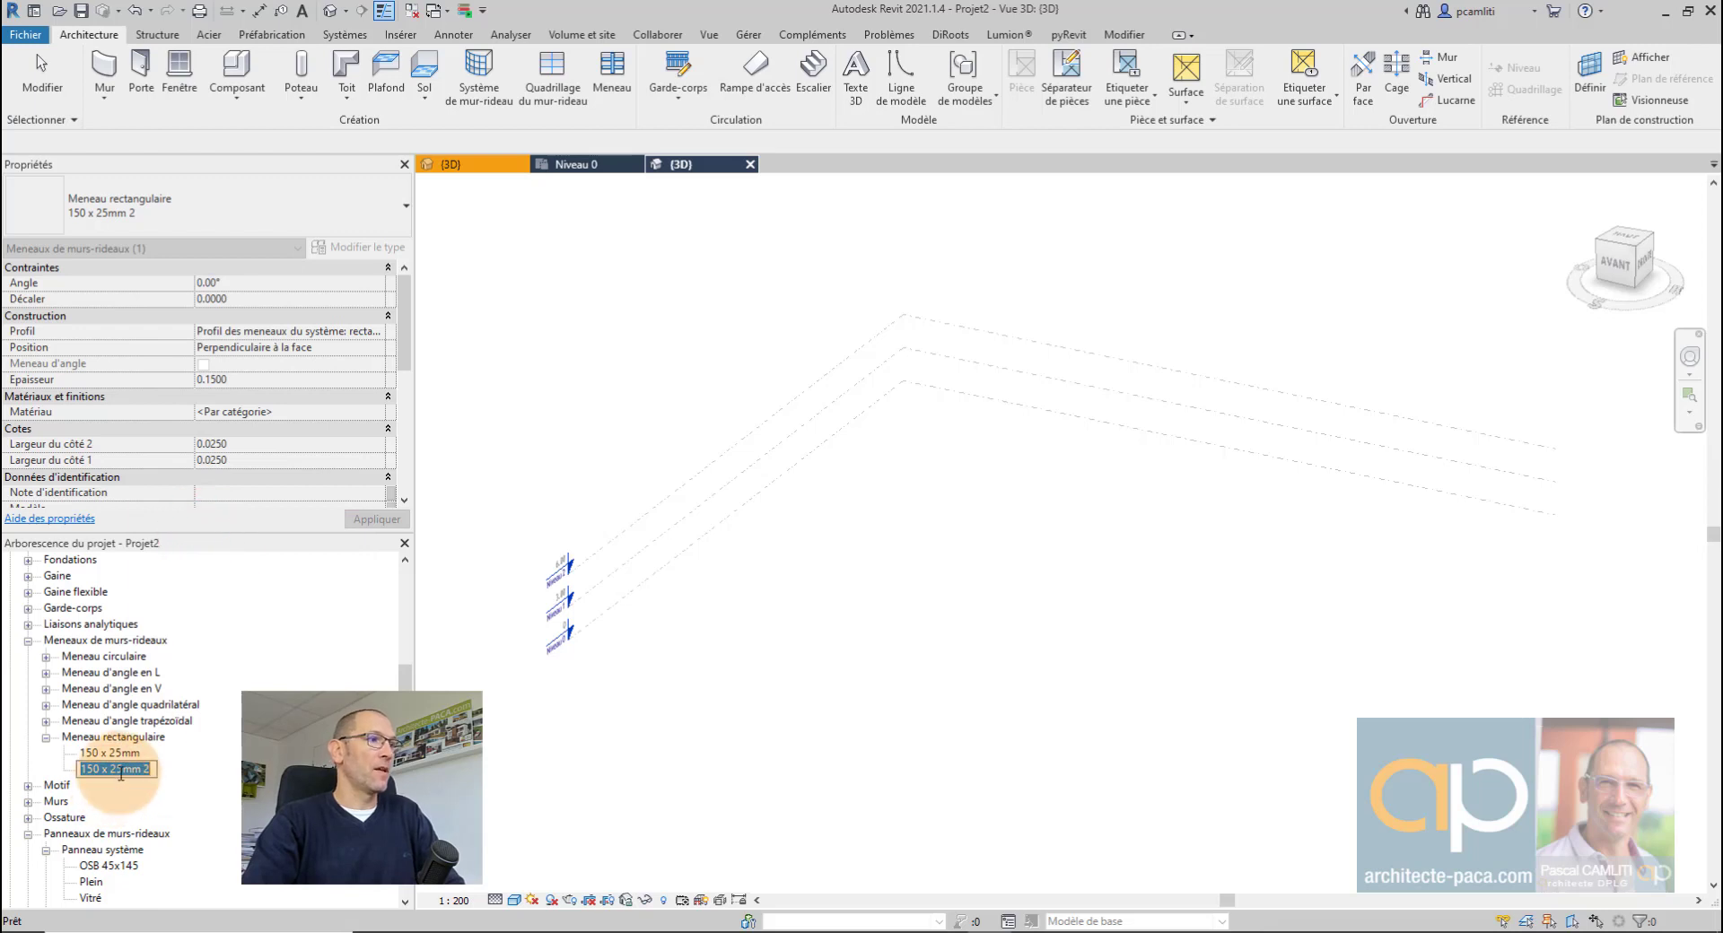
drag(120, 773, 86, 777)
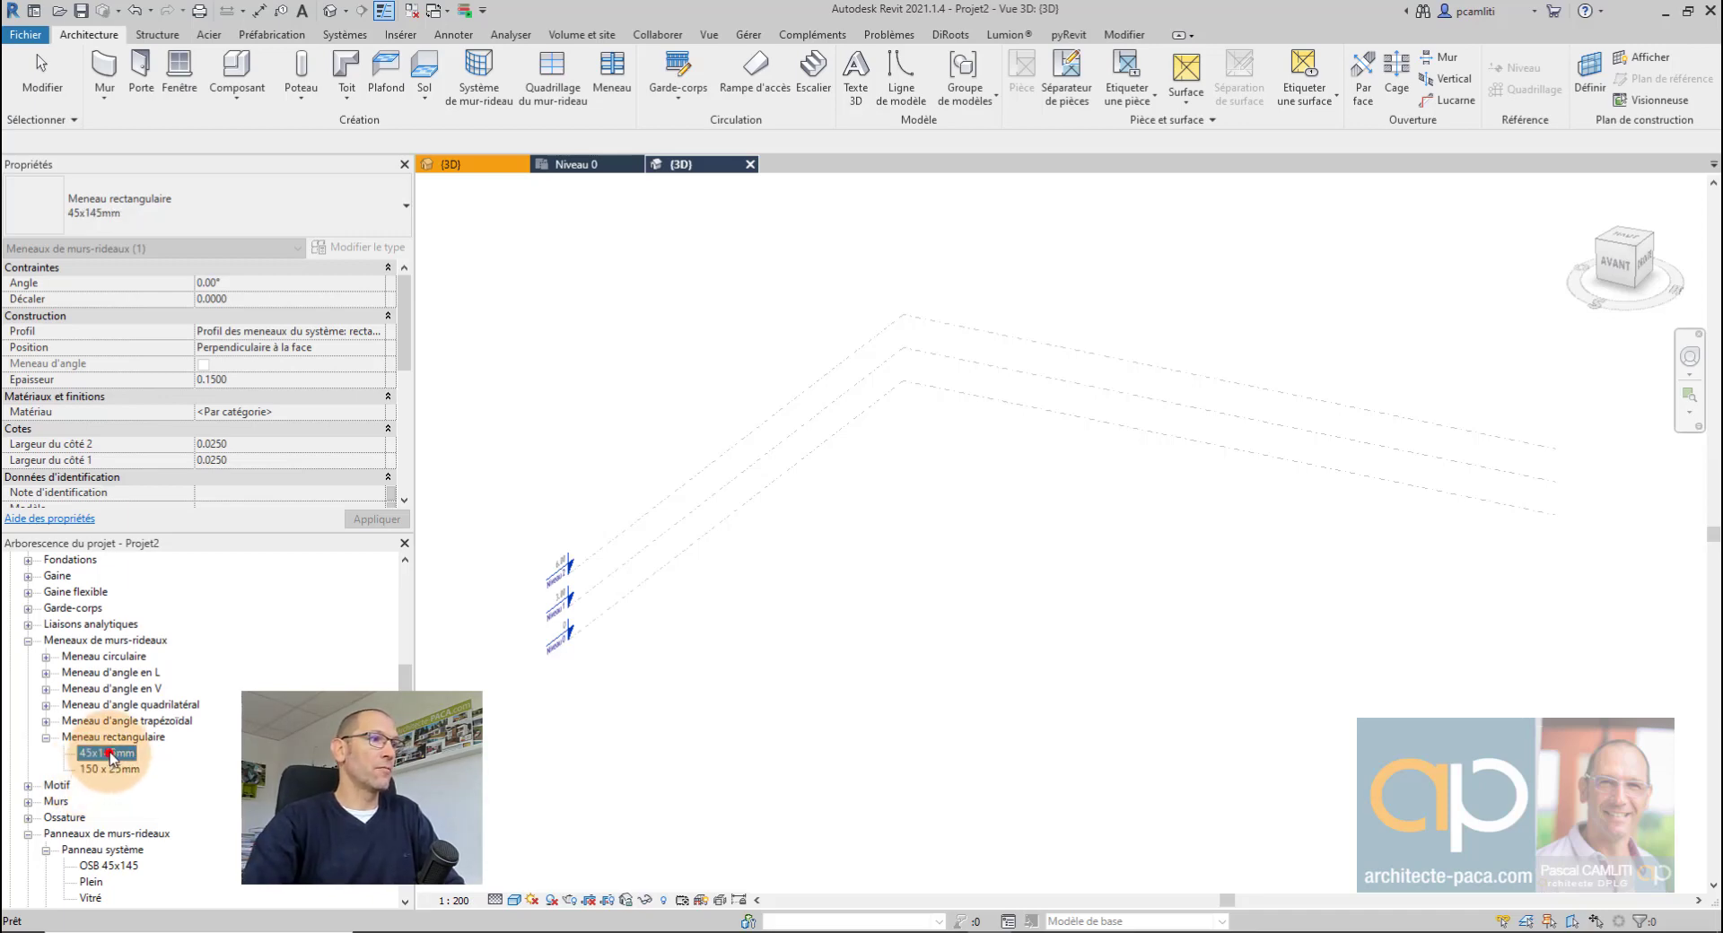
Step: Set the thickness (Epaisseur) of the 45x145mm rectangular mullion type to 0.145
double_click(107, 753)
drag(1040, 151, 1019, 192)
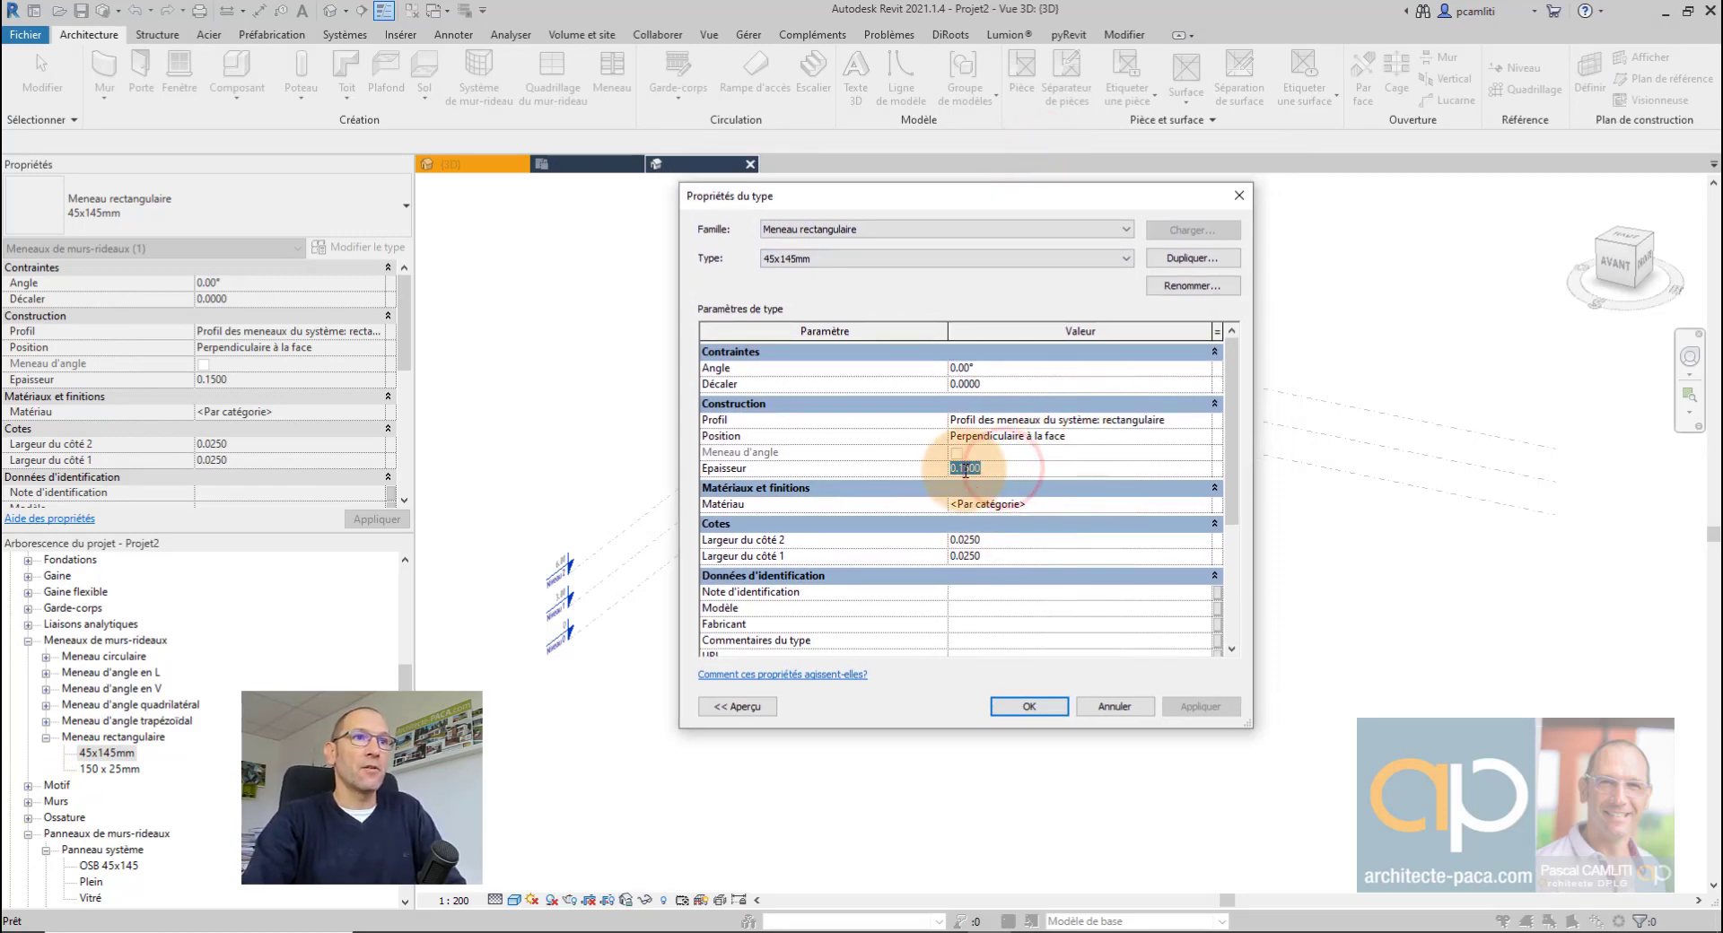
drag(962, 469, 1020, 423)
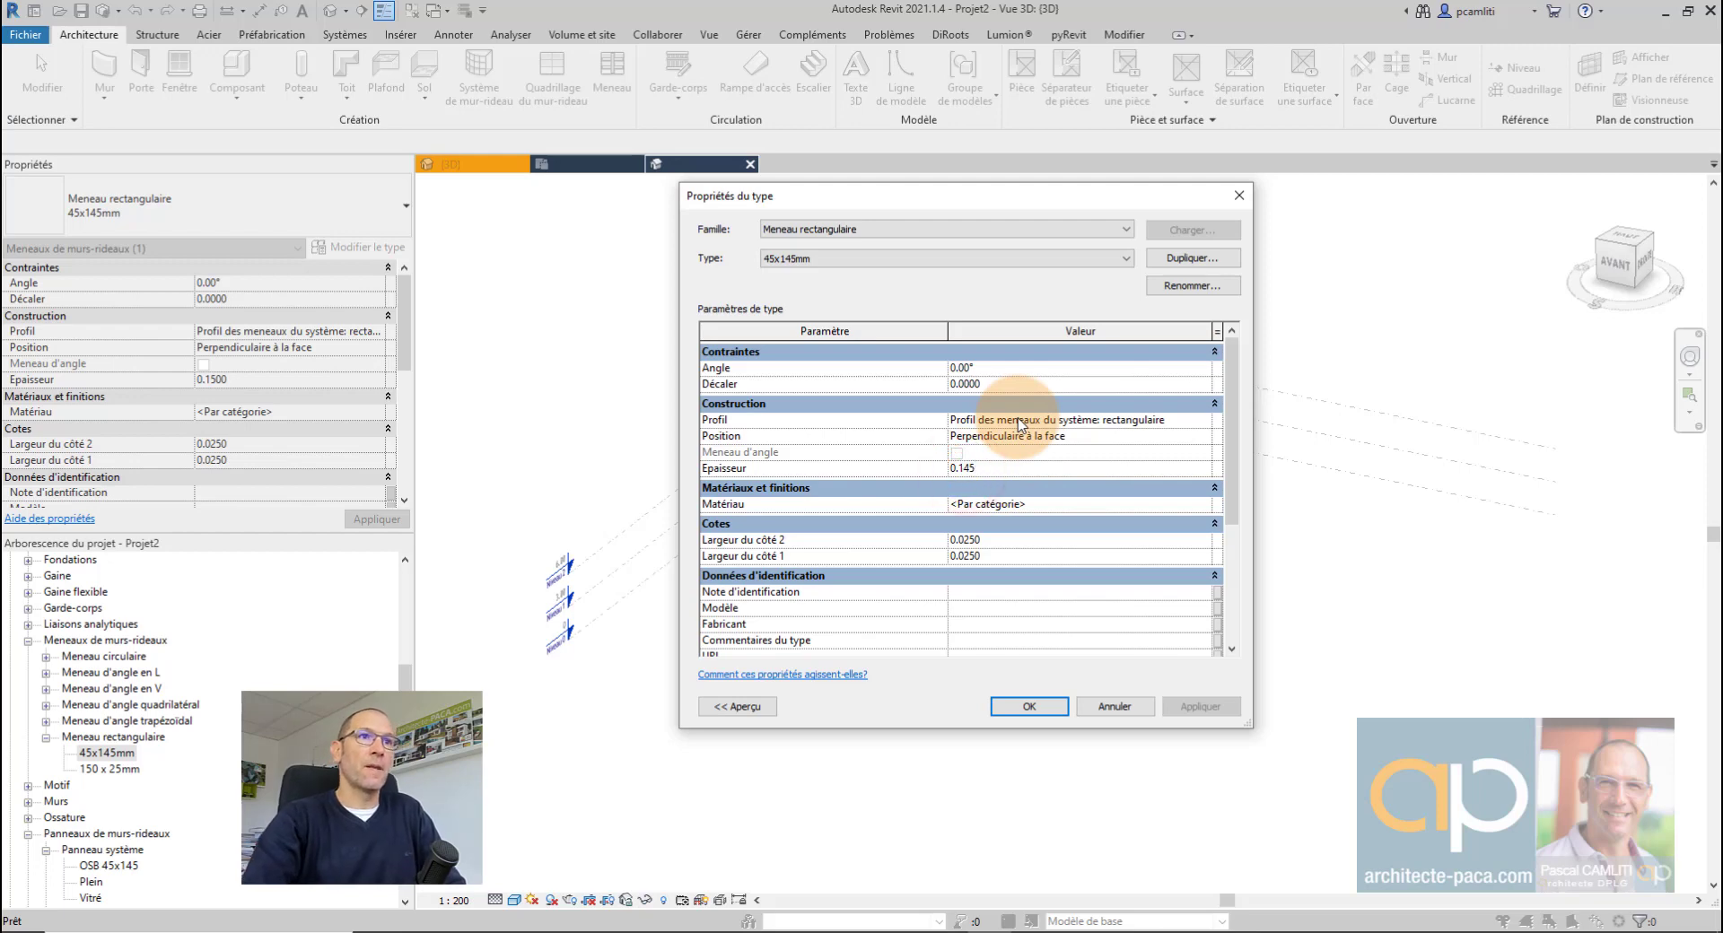
Step: For the mullion type's material, search for "bois" and add Chêne, rouge from the AEC library to the project materials
click(1209, 506)
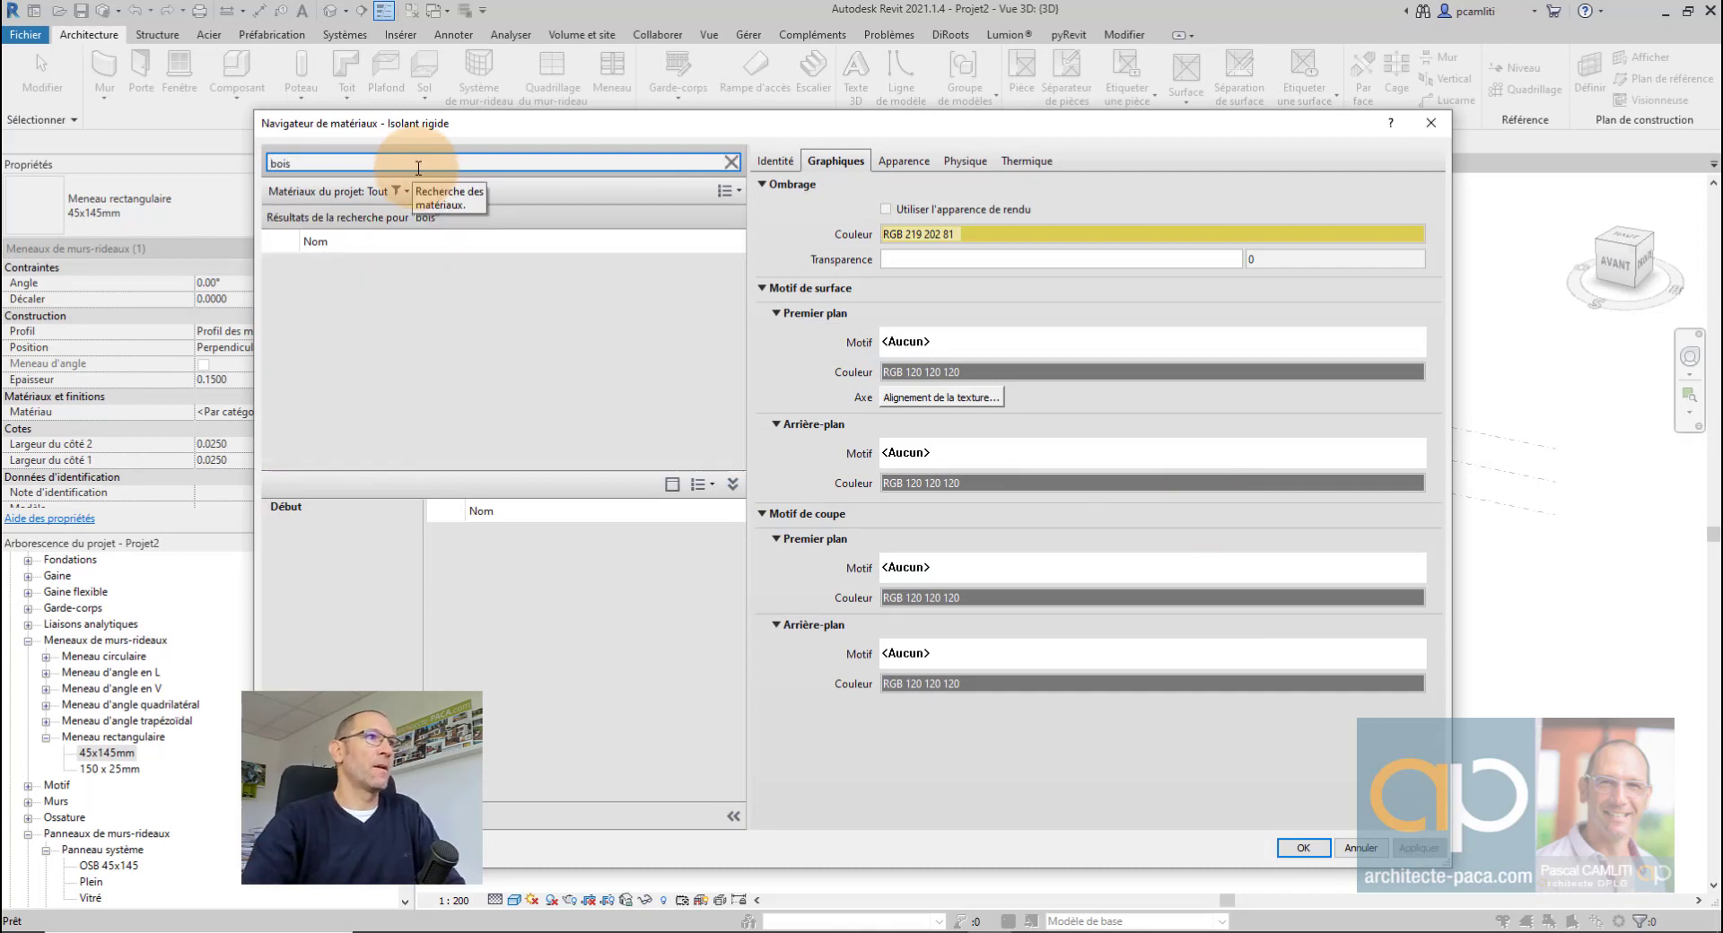
scroll(654, 666, down, 5)
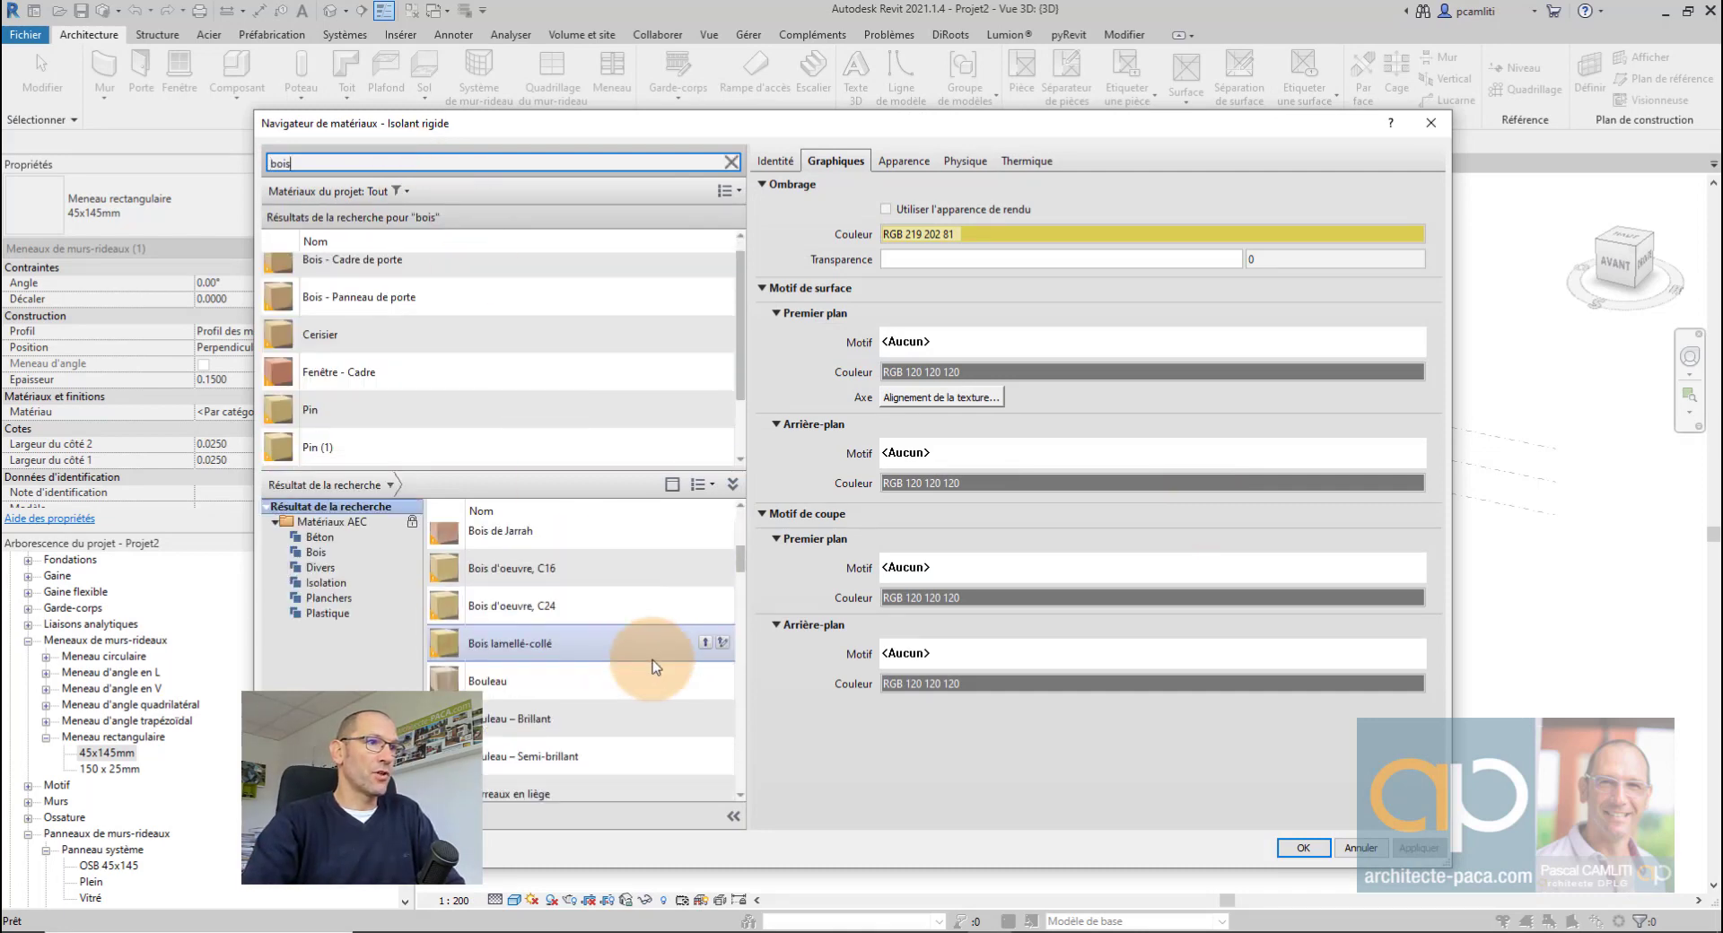
scroll(653, 655, up, 2)
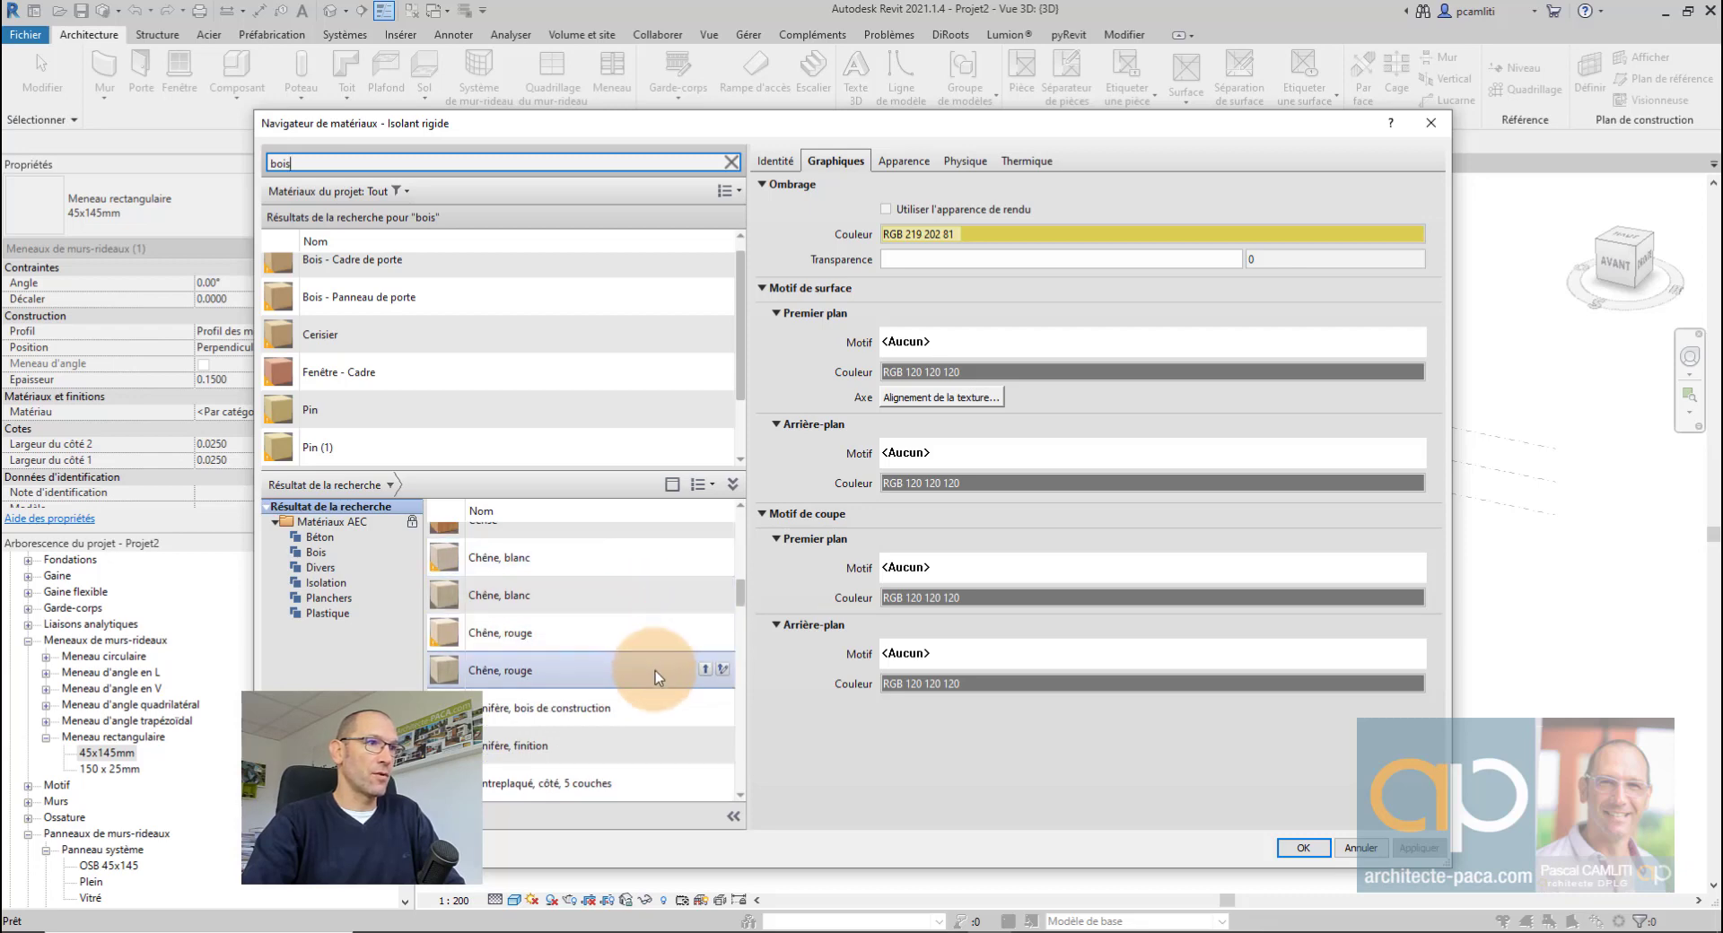
click(706, 671)
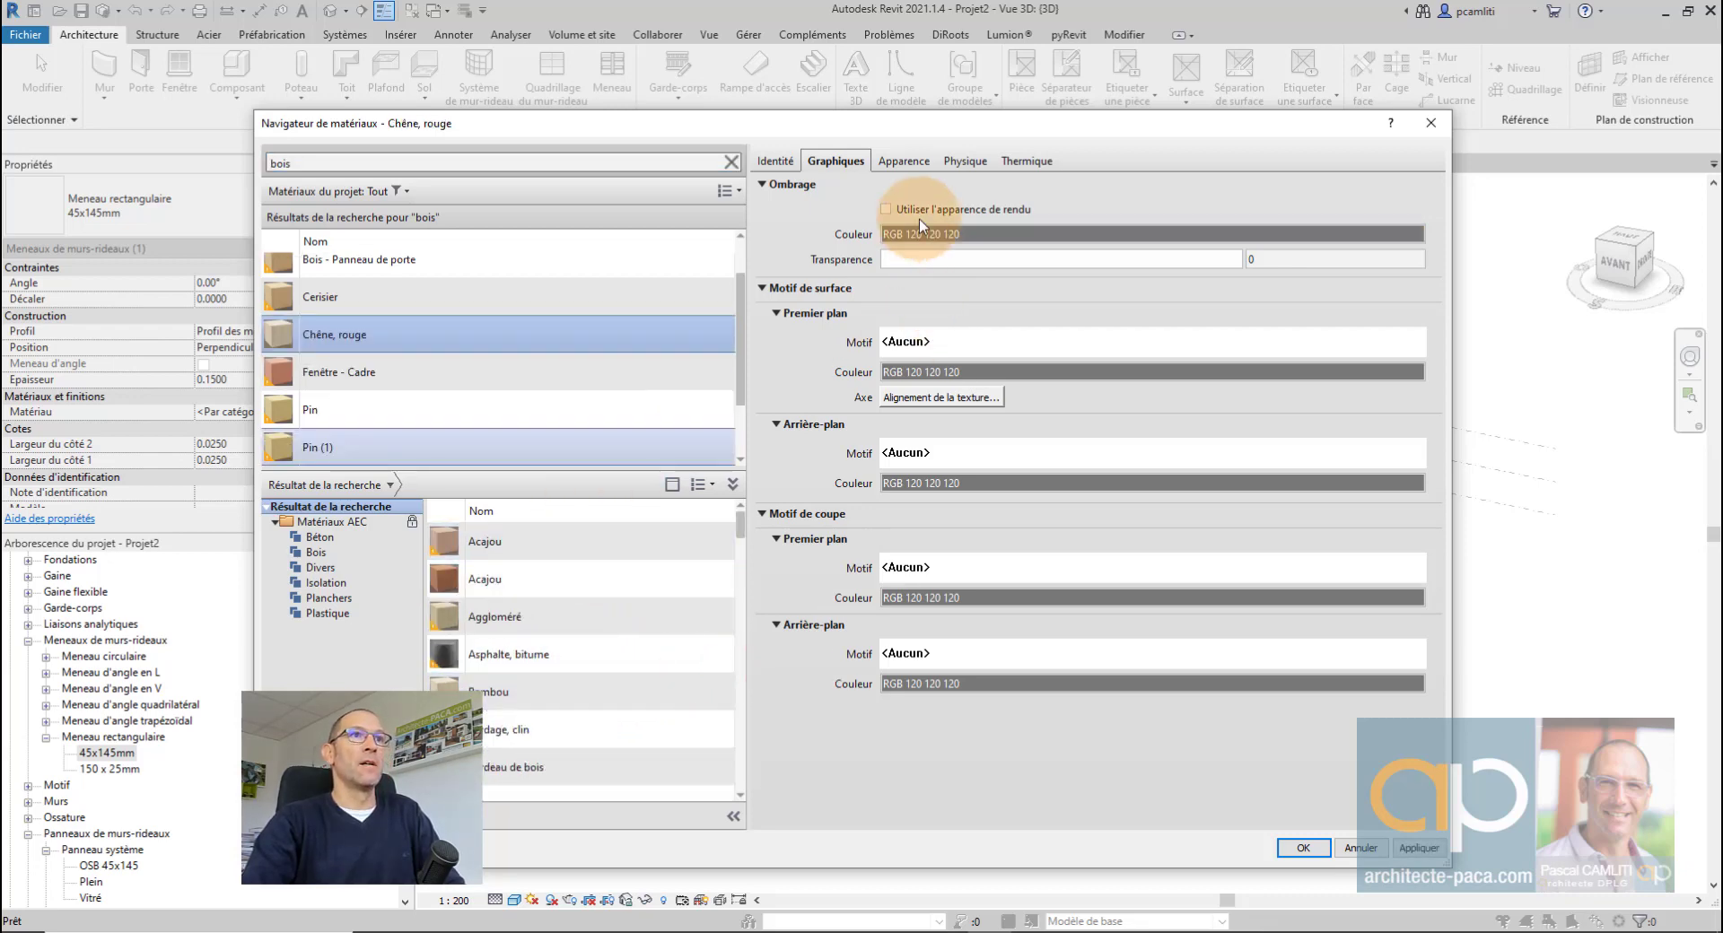
Step: Set the shading colour of Chêne, rouge to RGB 207 137 33 and assign the material to the 45x145mm mullion type
click(942, 231)
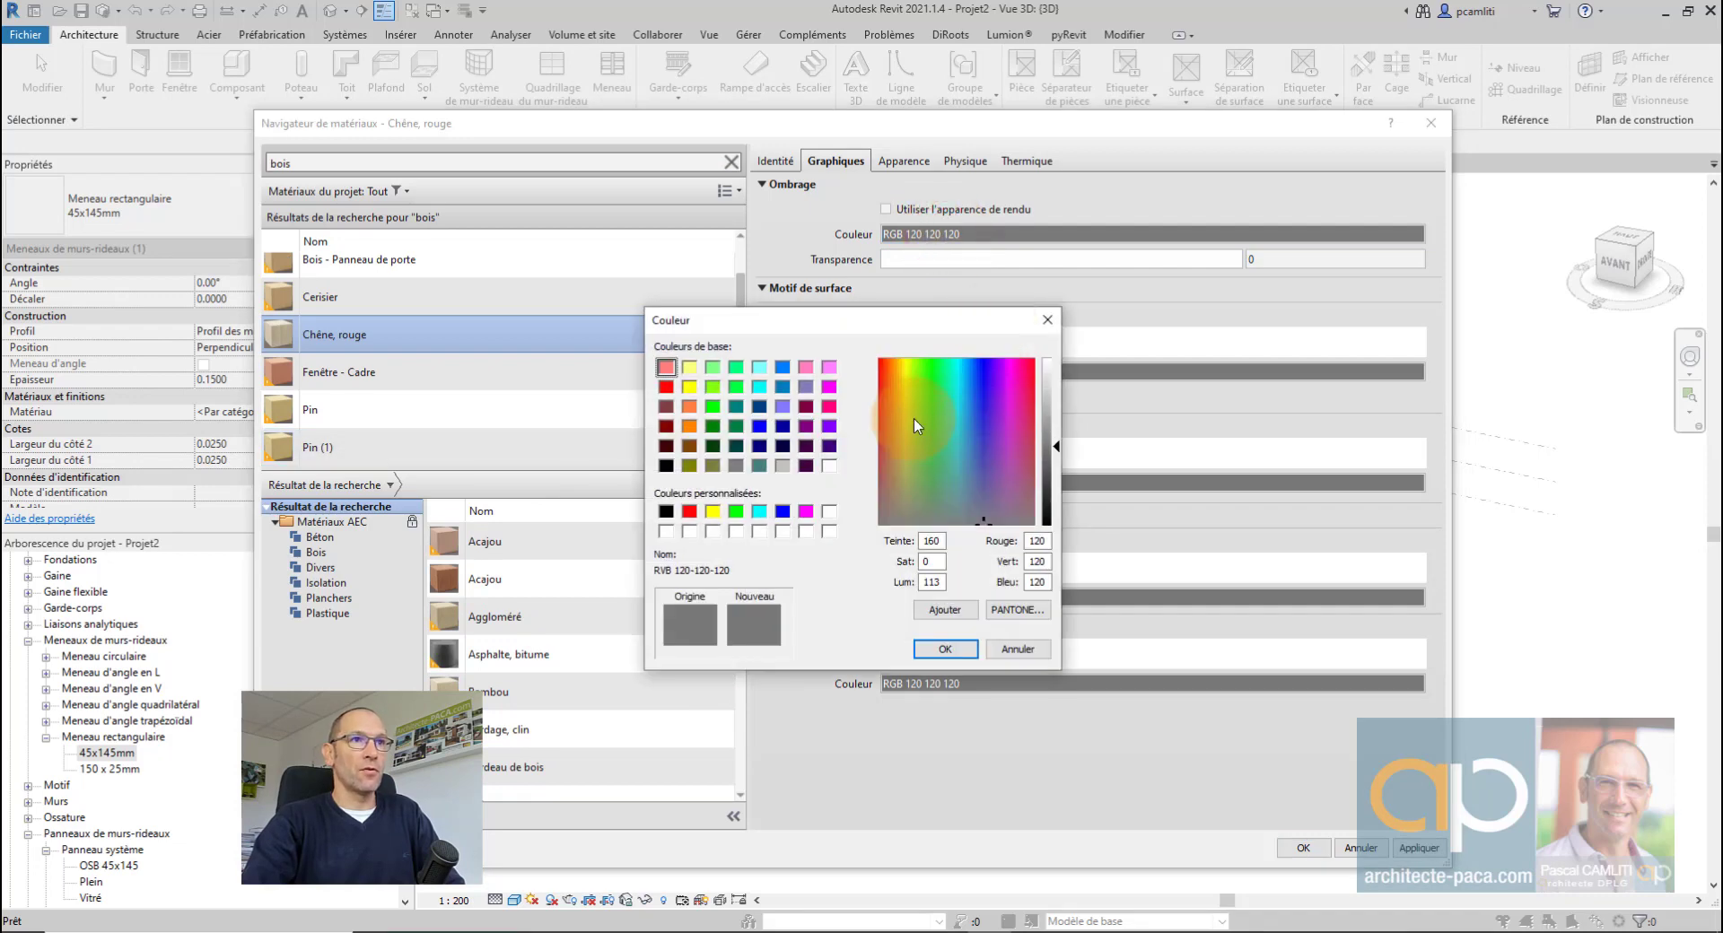
click(908, 415)
click(897, 396)
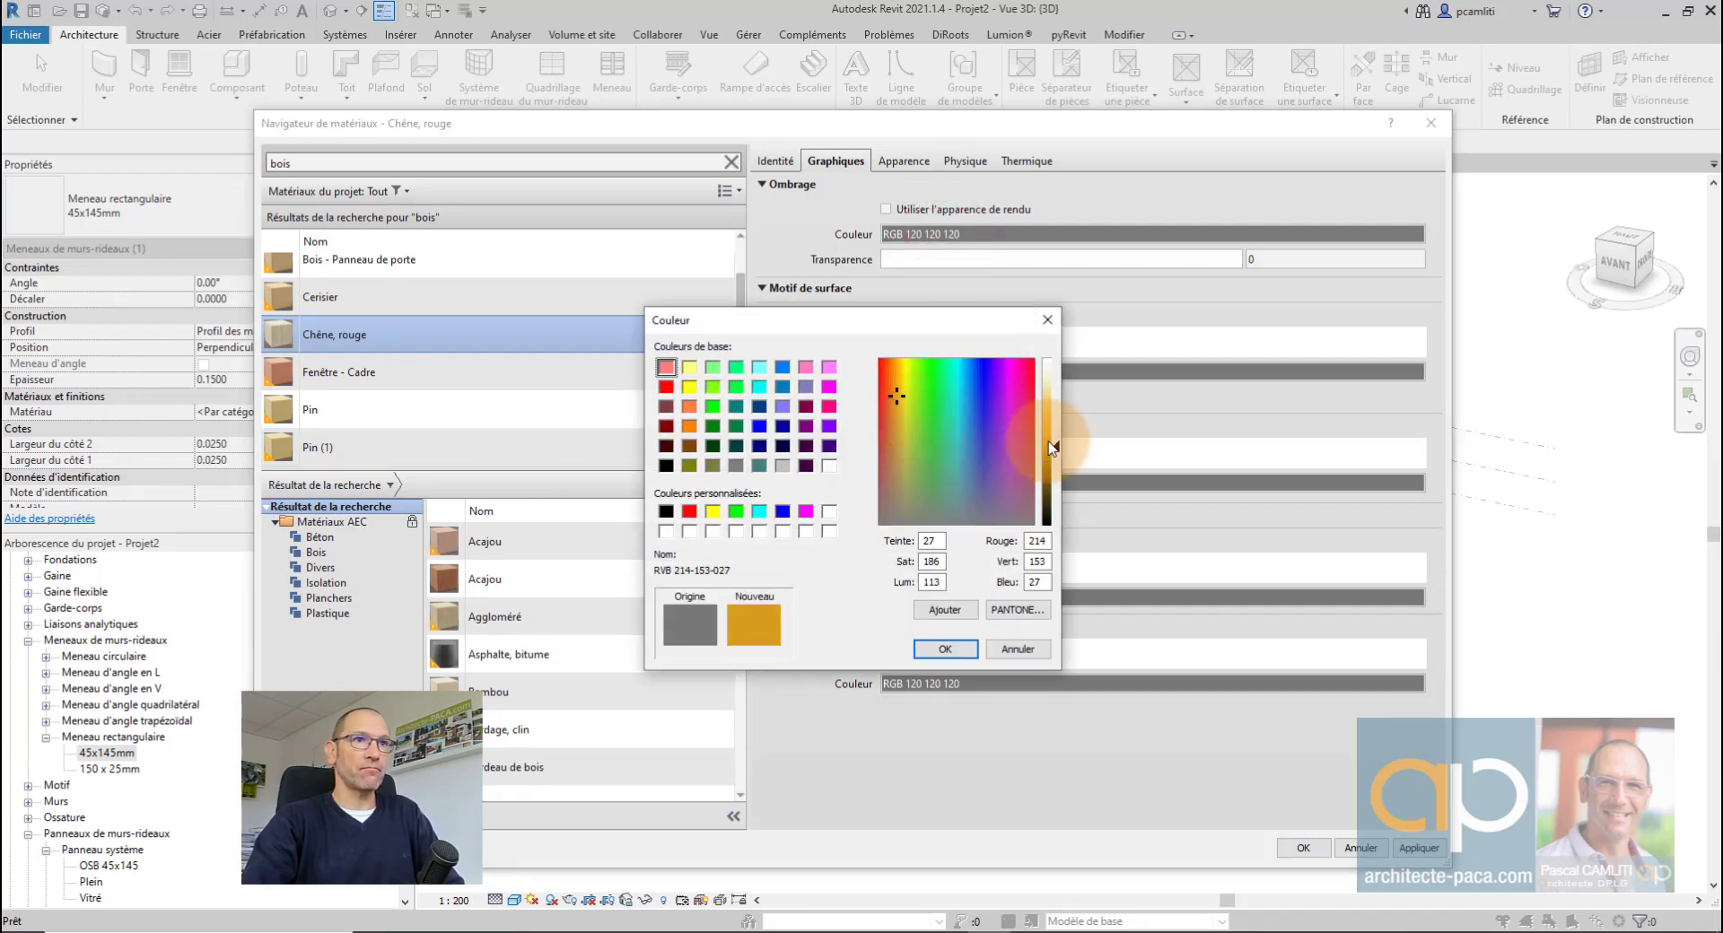
drag(900, 395, 892, 407)
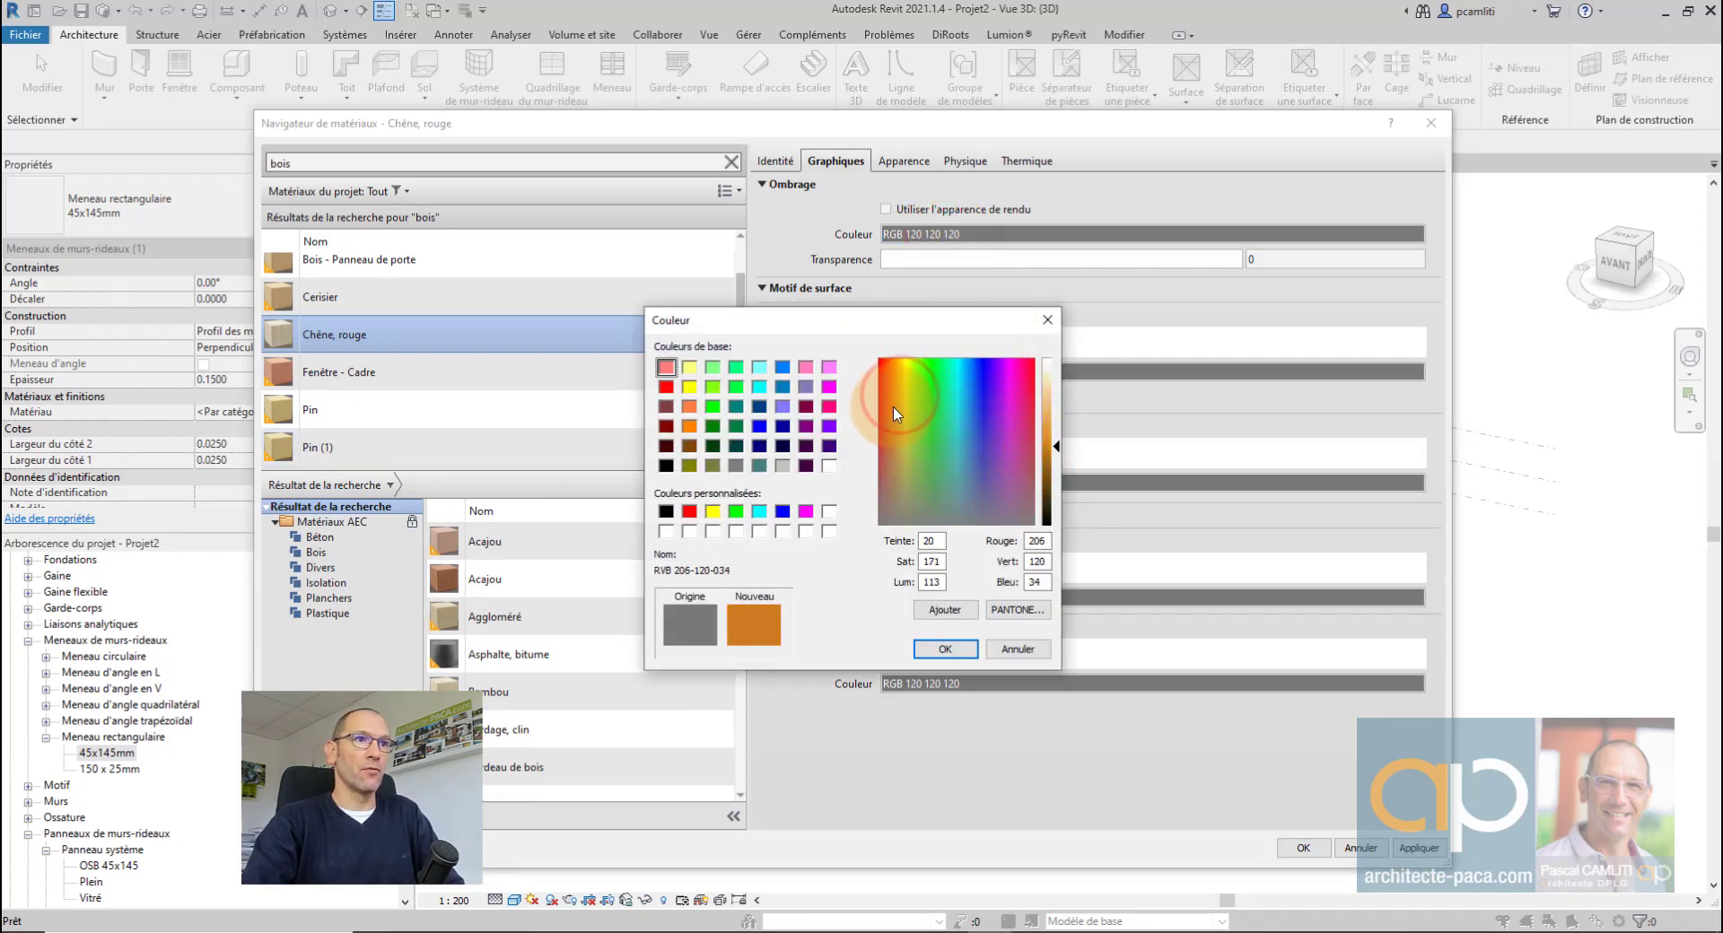
click(945, 649)
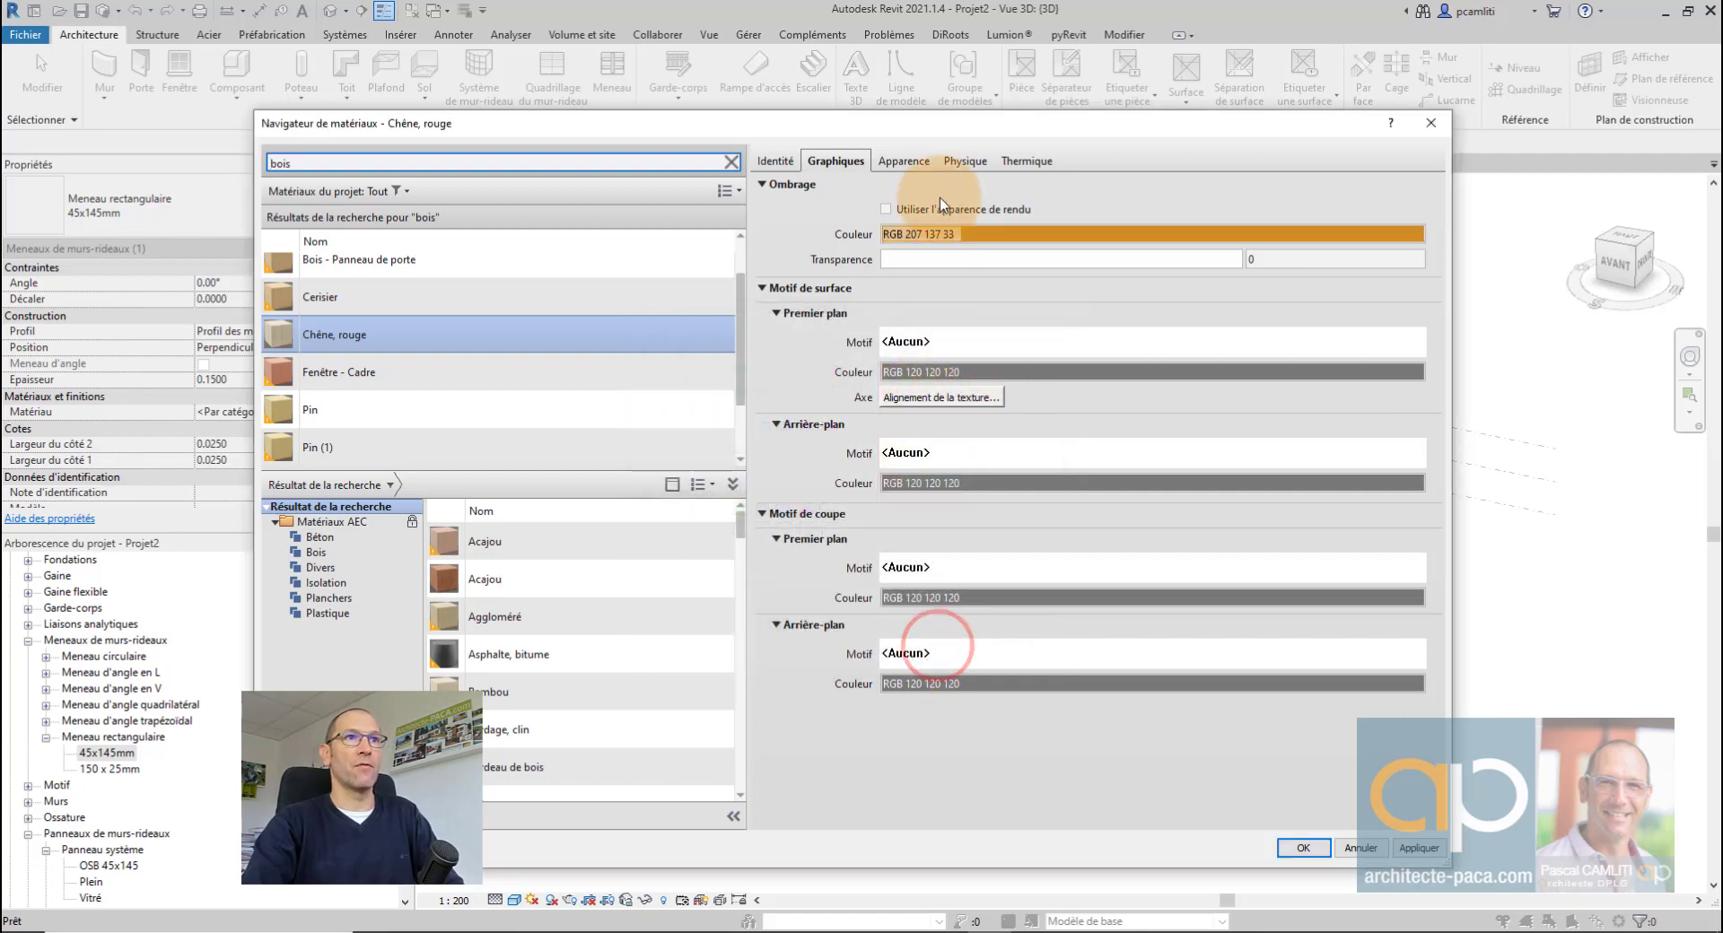
click(1418, 848)
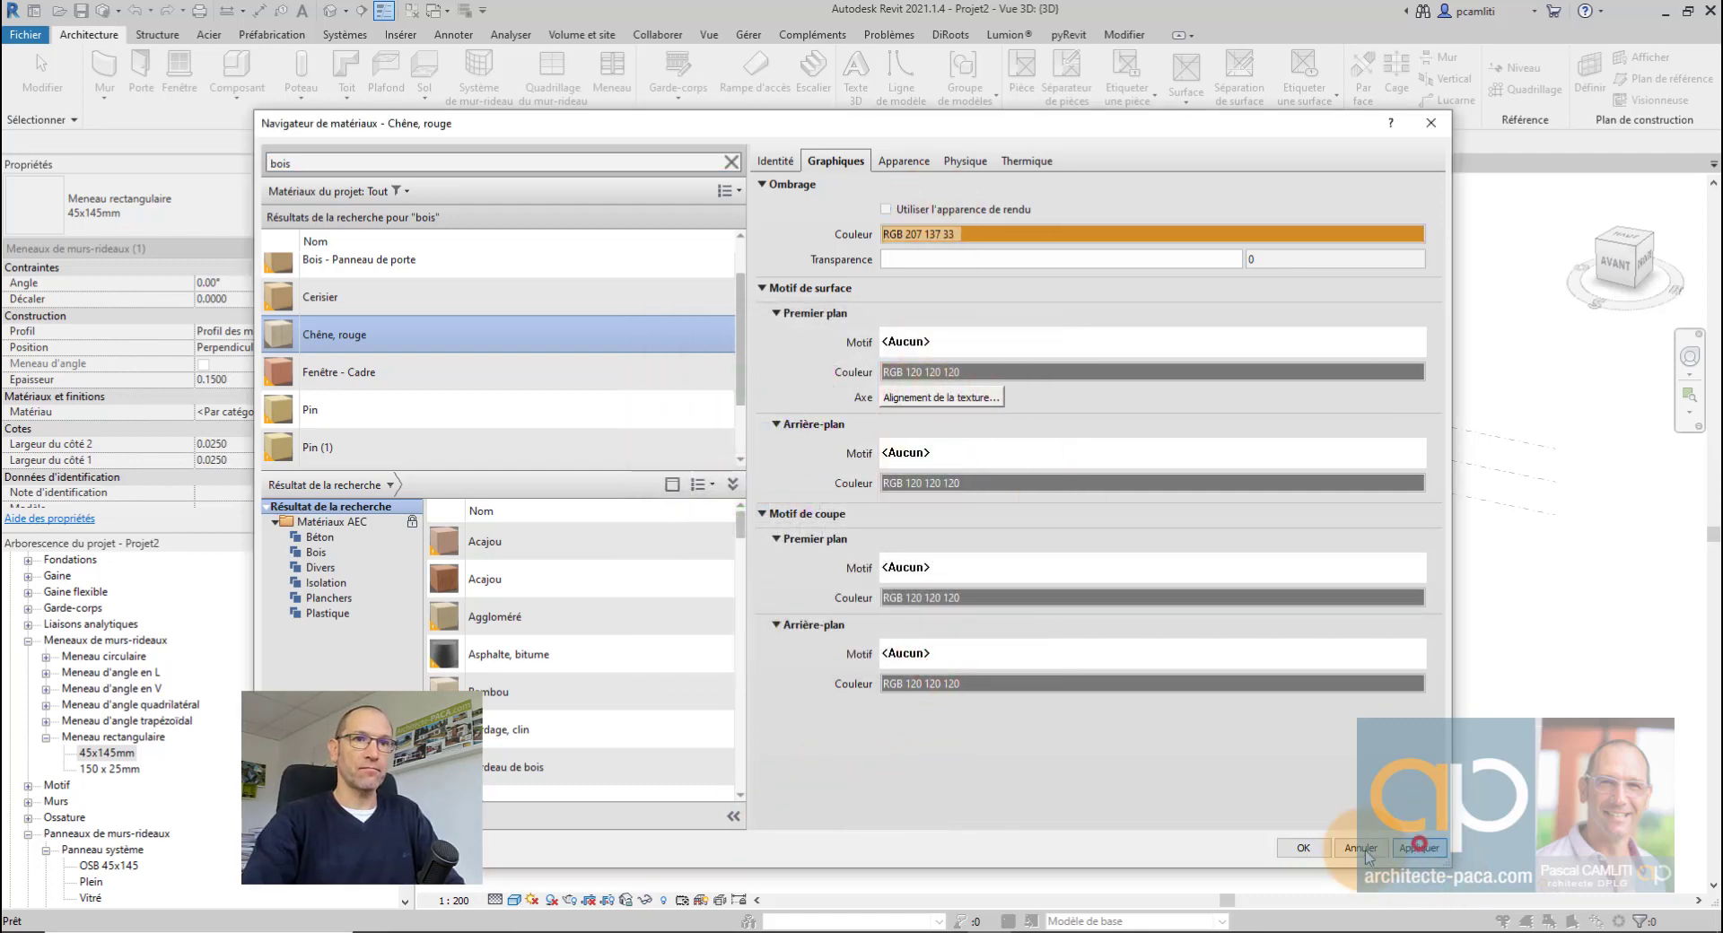
click(1328, 851)
Step: Set both side widths (Largeur du côté 1 and 2) of the 45x145mm mullion type to 0.045
click(1028, 541)
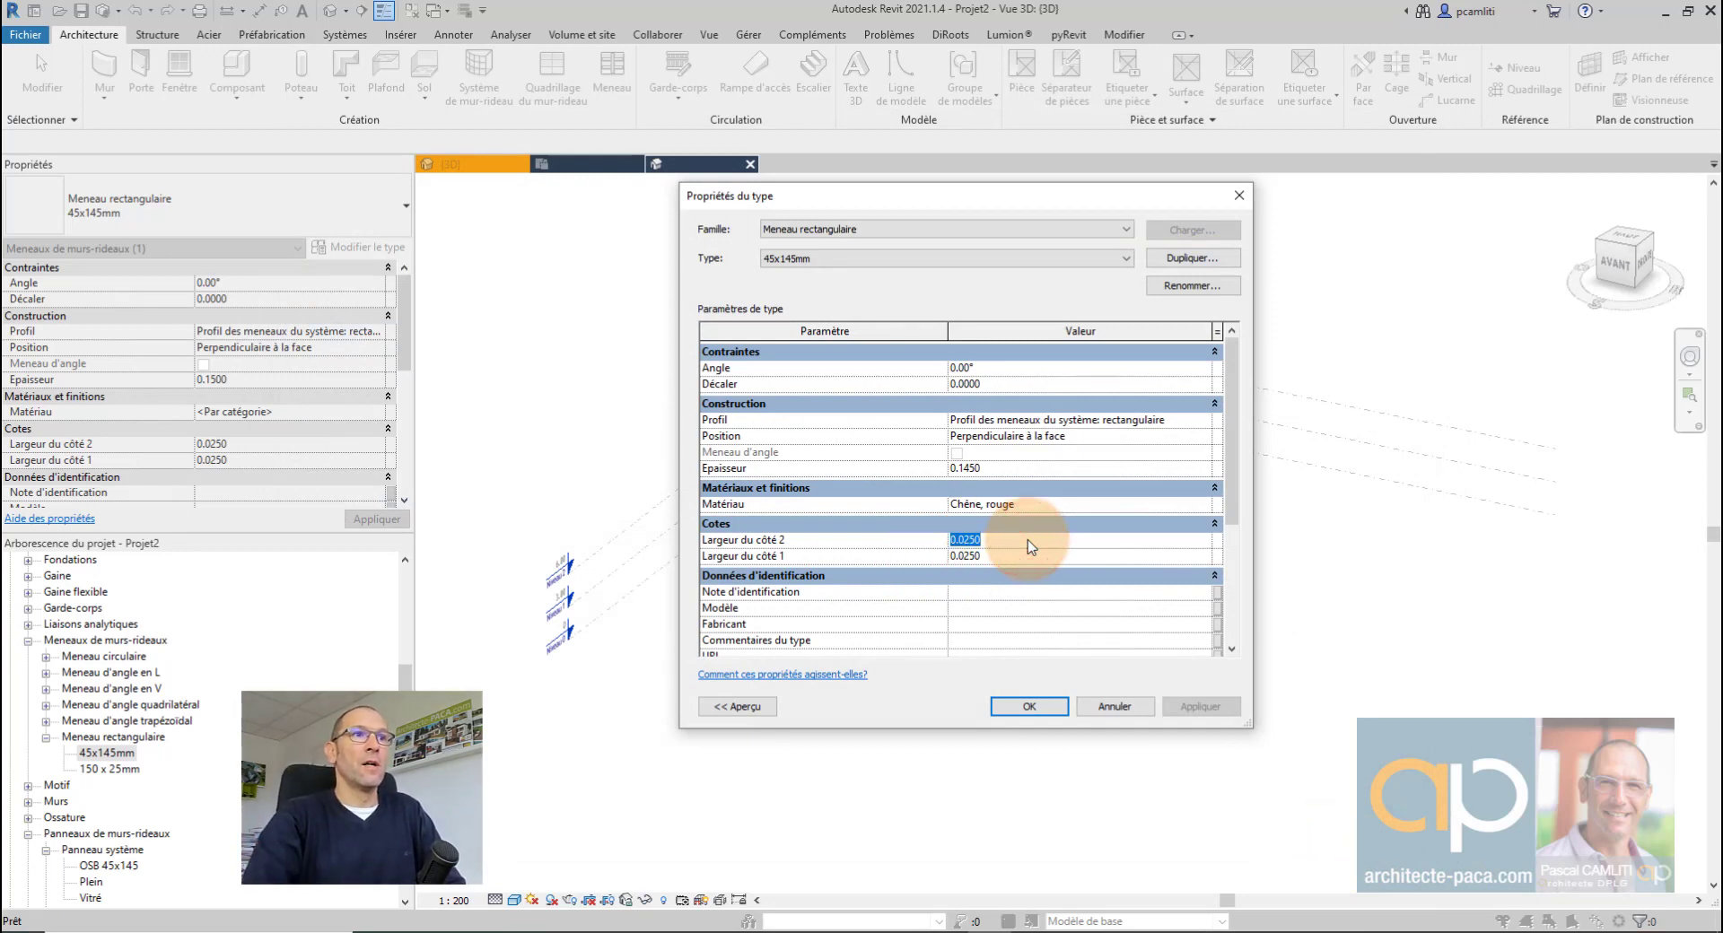
click(965, 536)
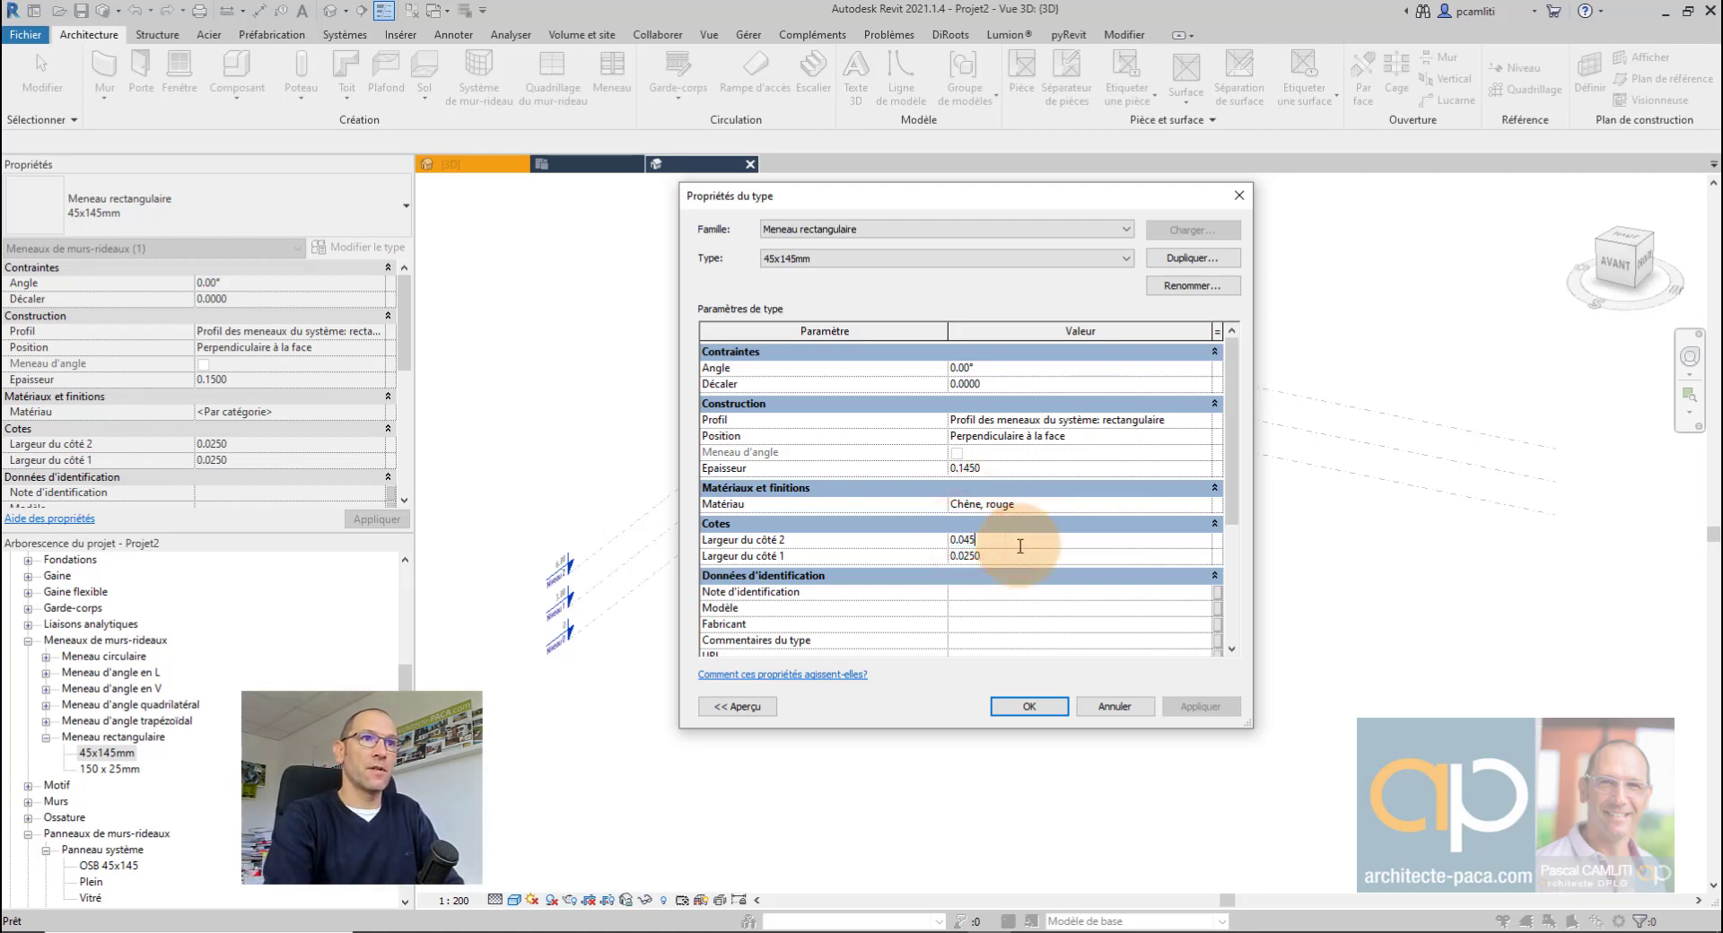
click(1002, 555)
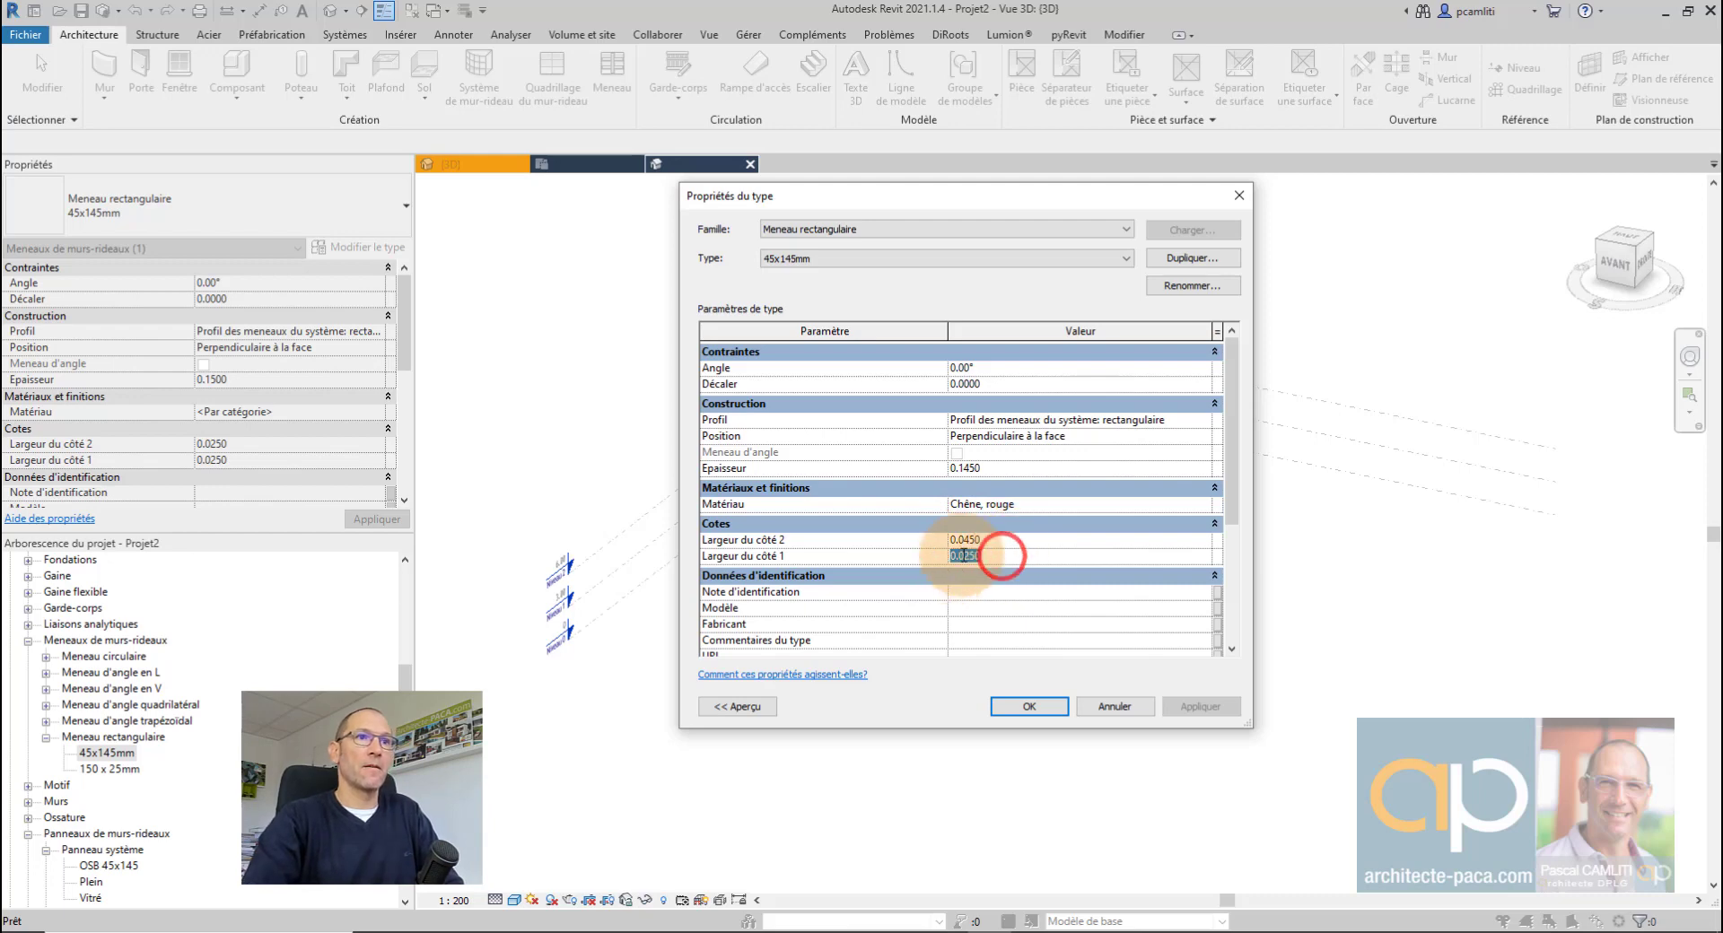
text(0.045)
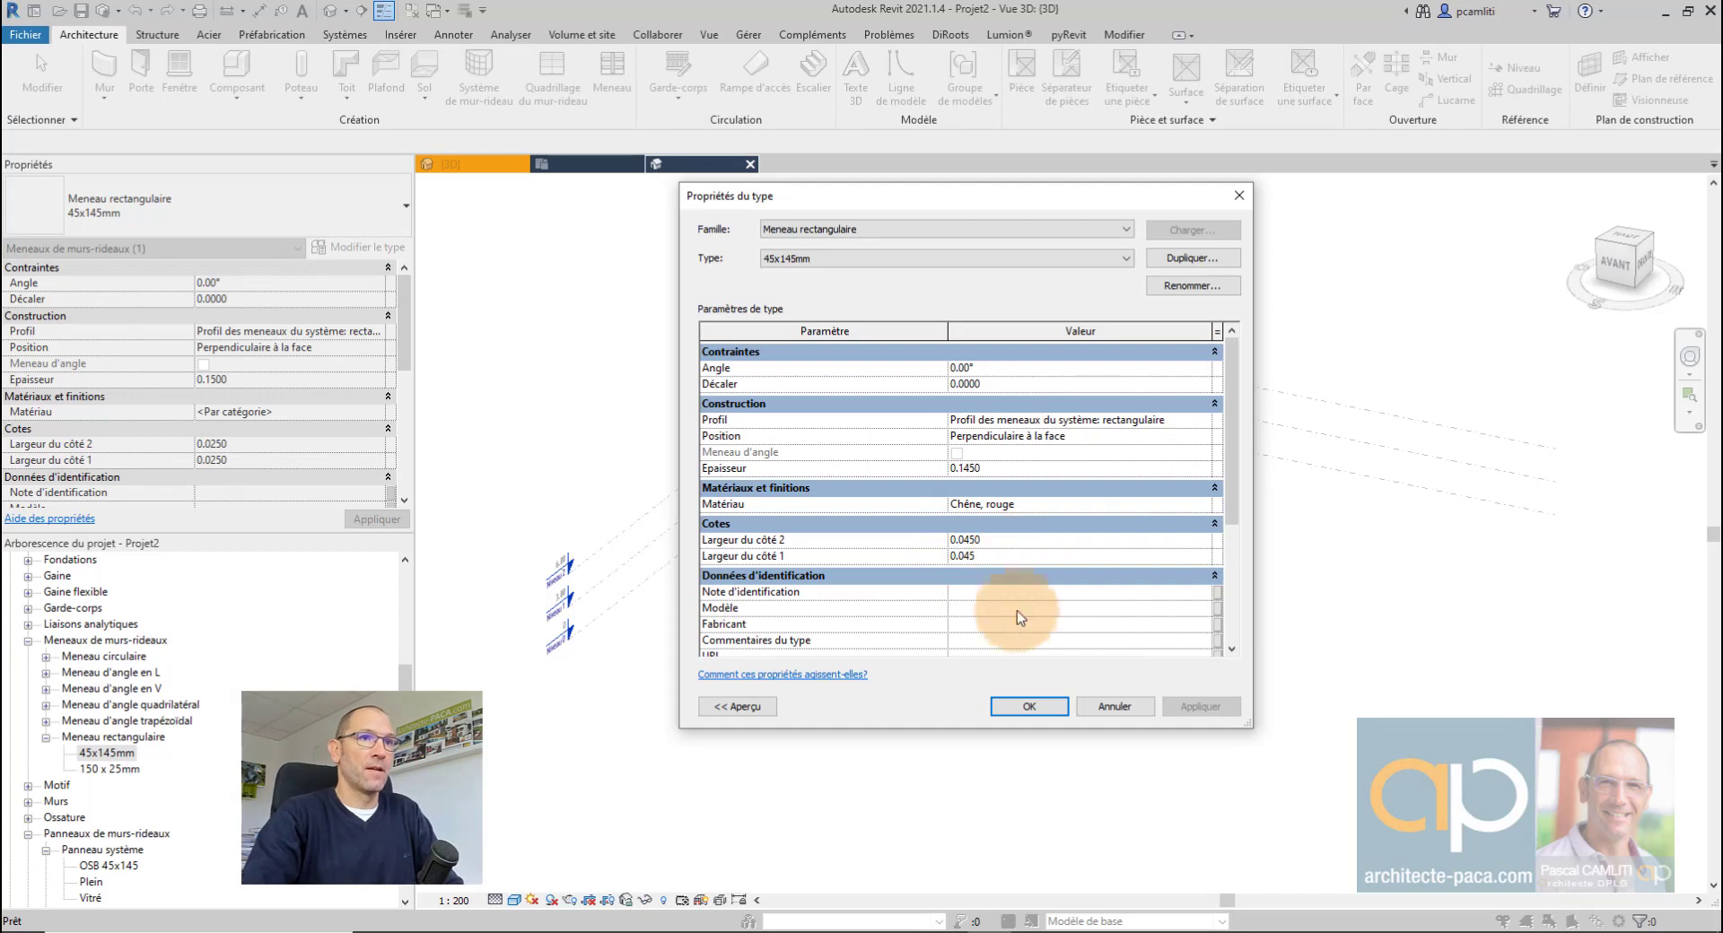
click(1030, 706)
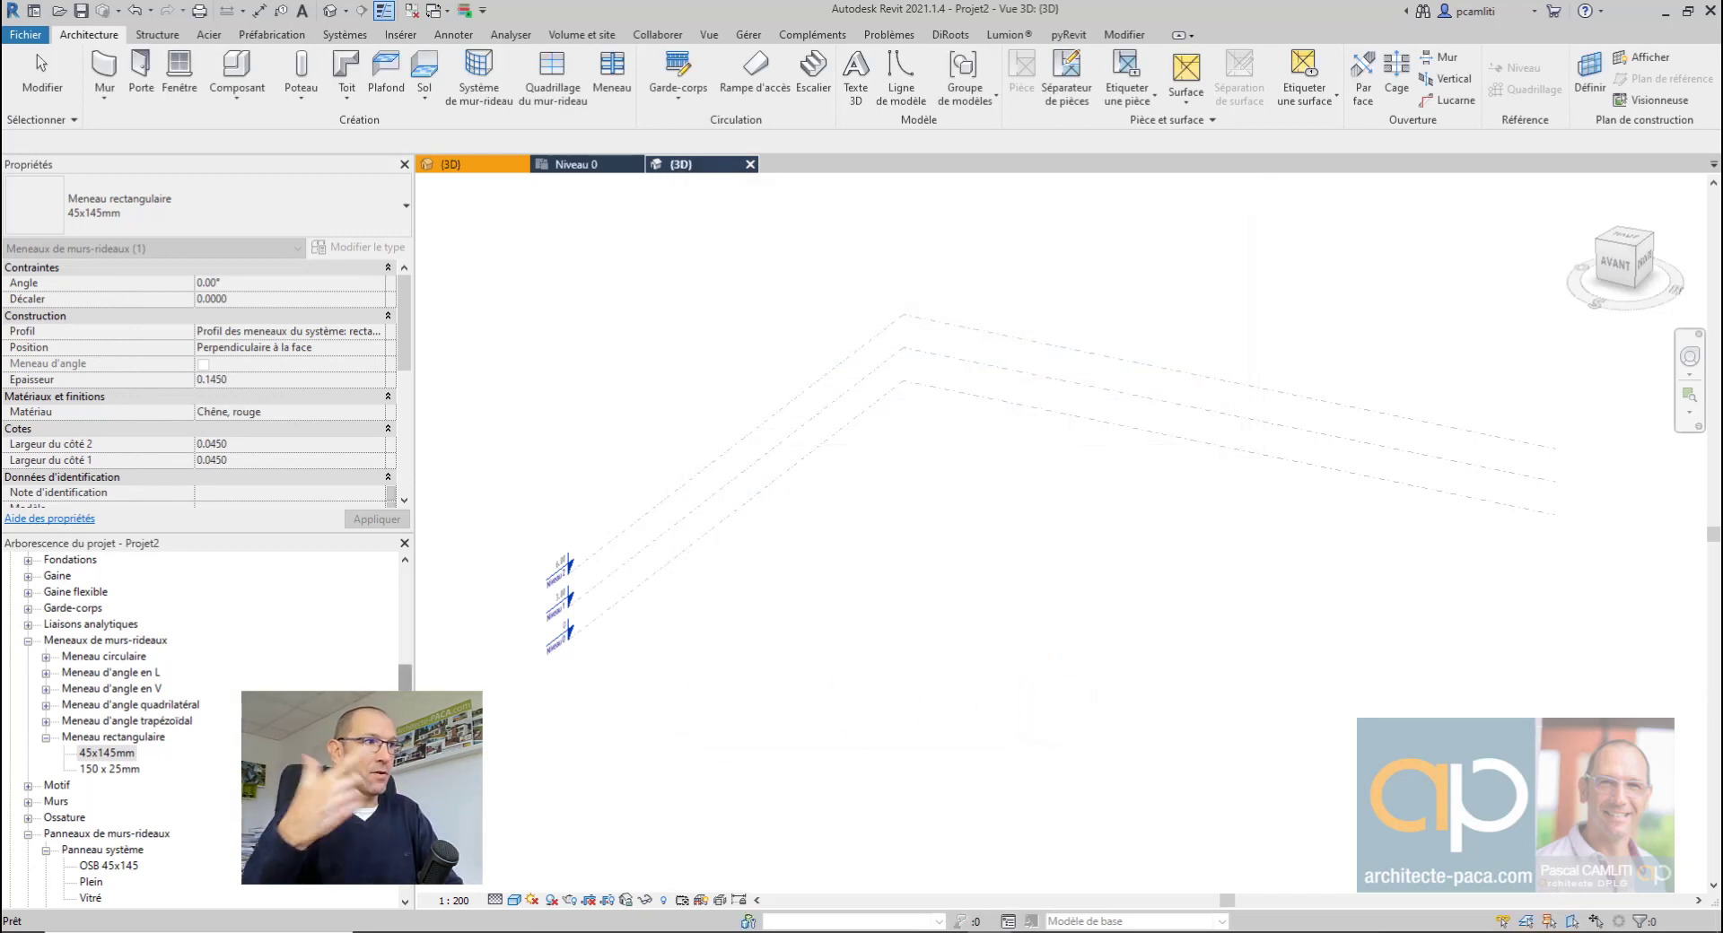
Step: Duplicate the Simple panneau type of the Mur-rideau wall family and rename the copy OSB 45x145
scroll(400, 668, up, 5)
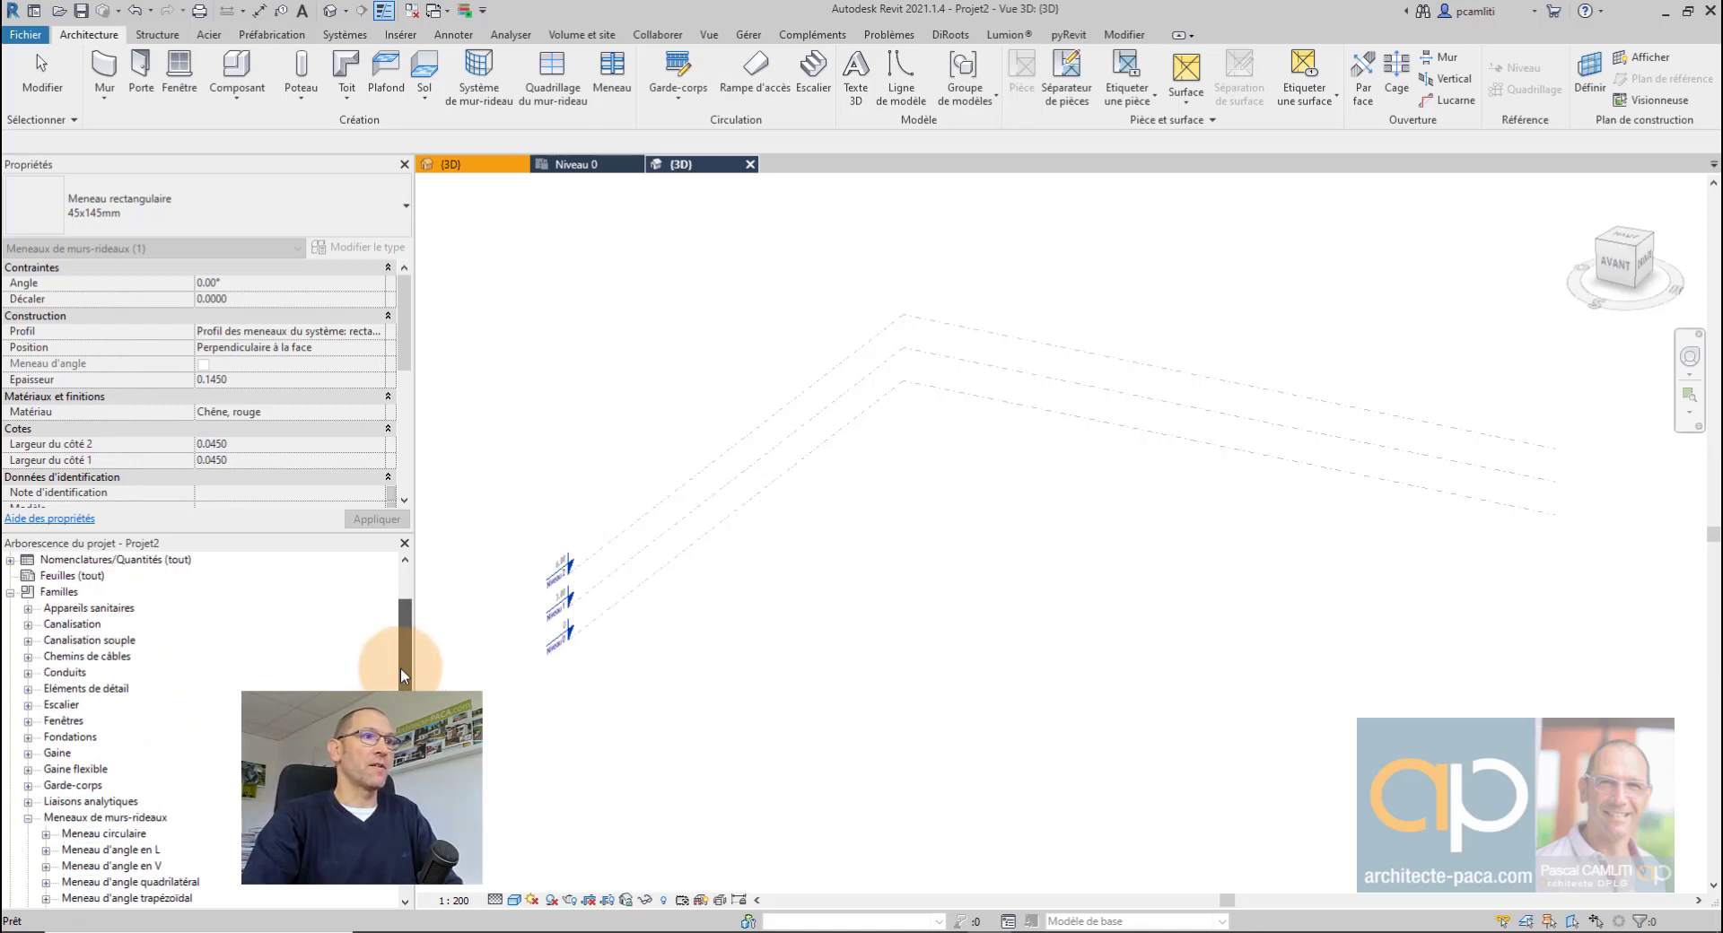
scroll(400, 628, down, 3)
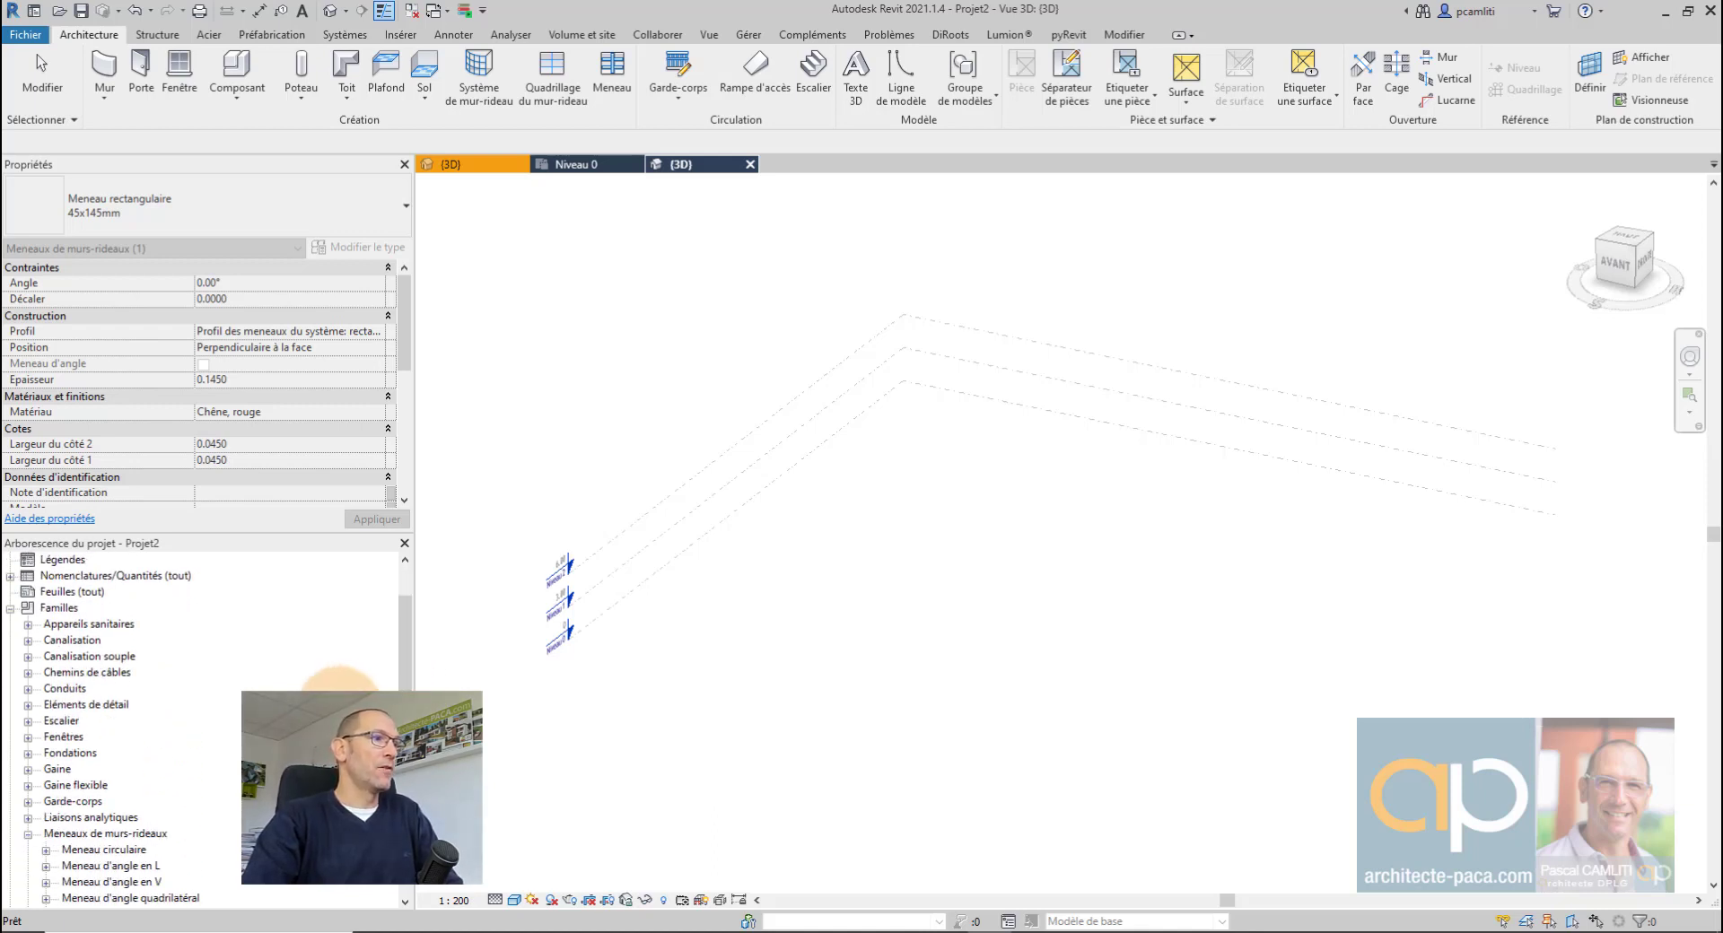
click(28, 833)
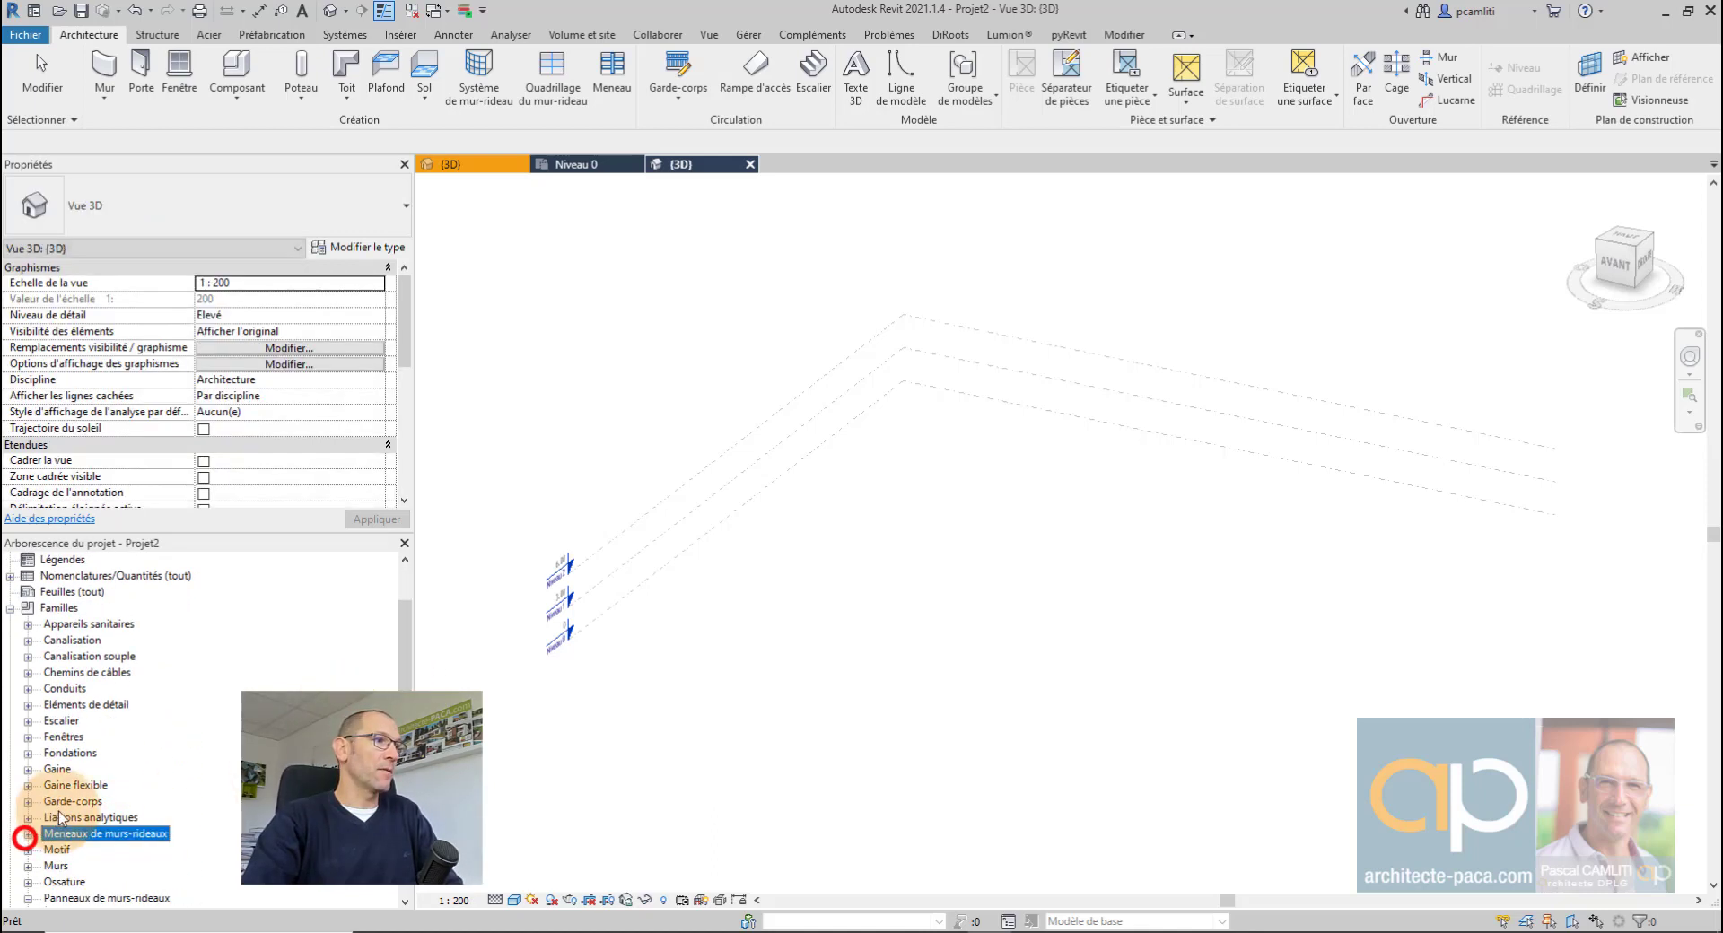
click(28, 898)
click(28, 834)
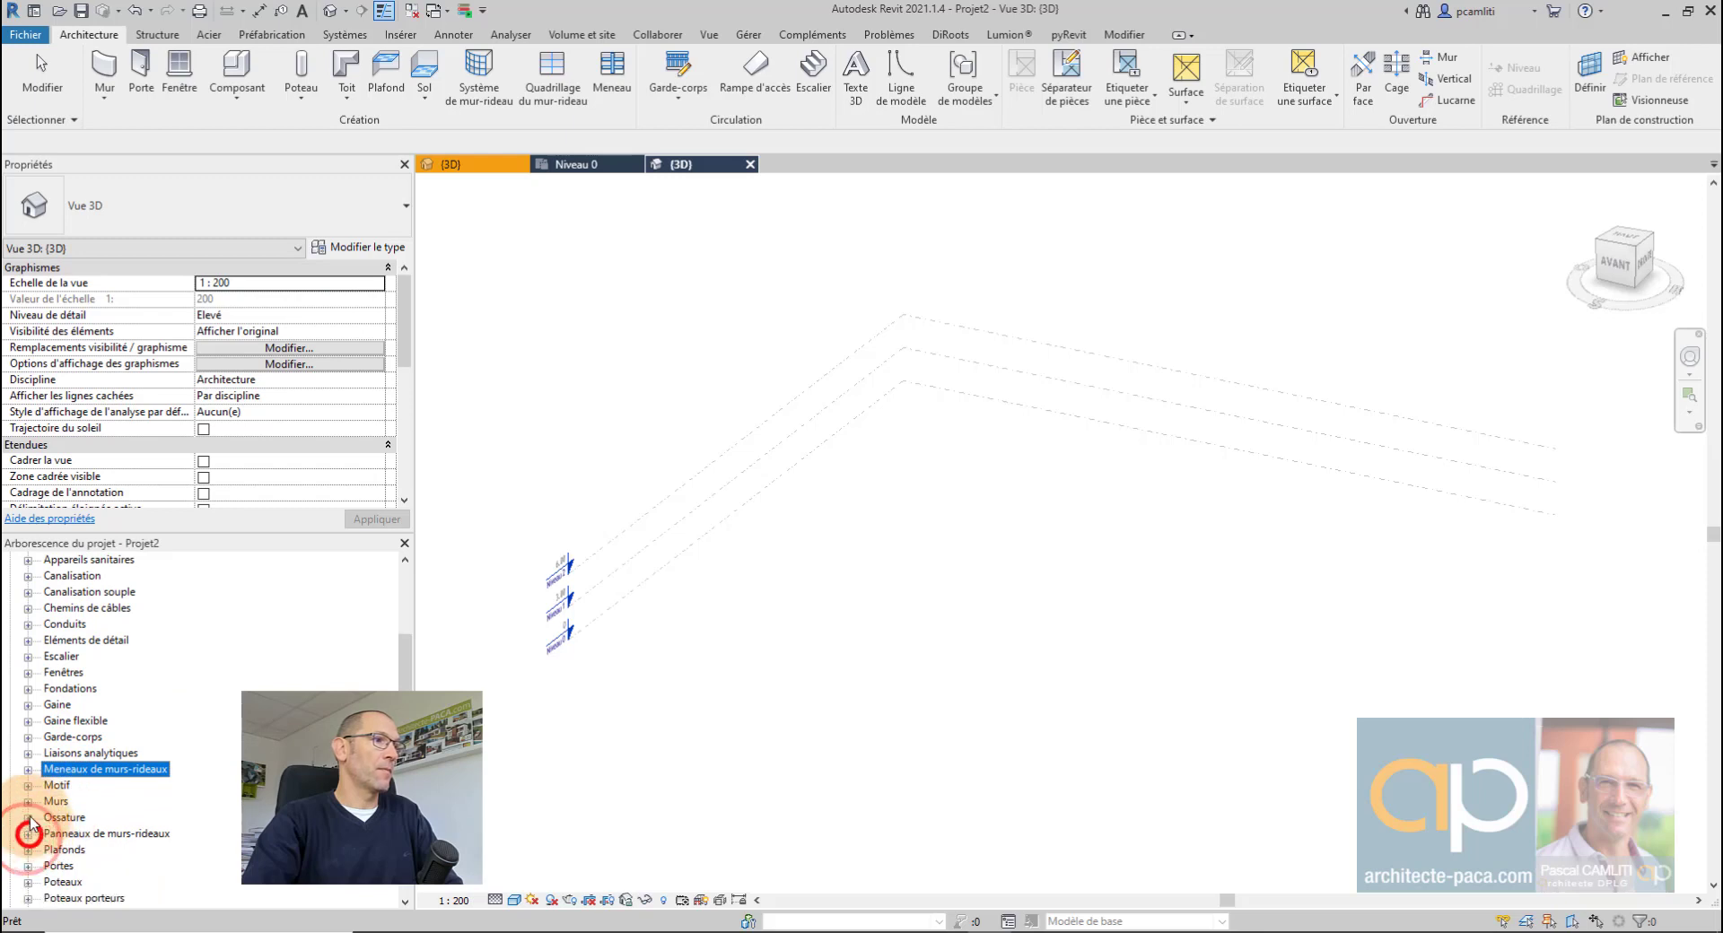
click(28, 801)
double_click(95, 799)
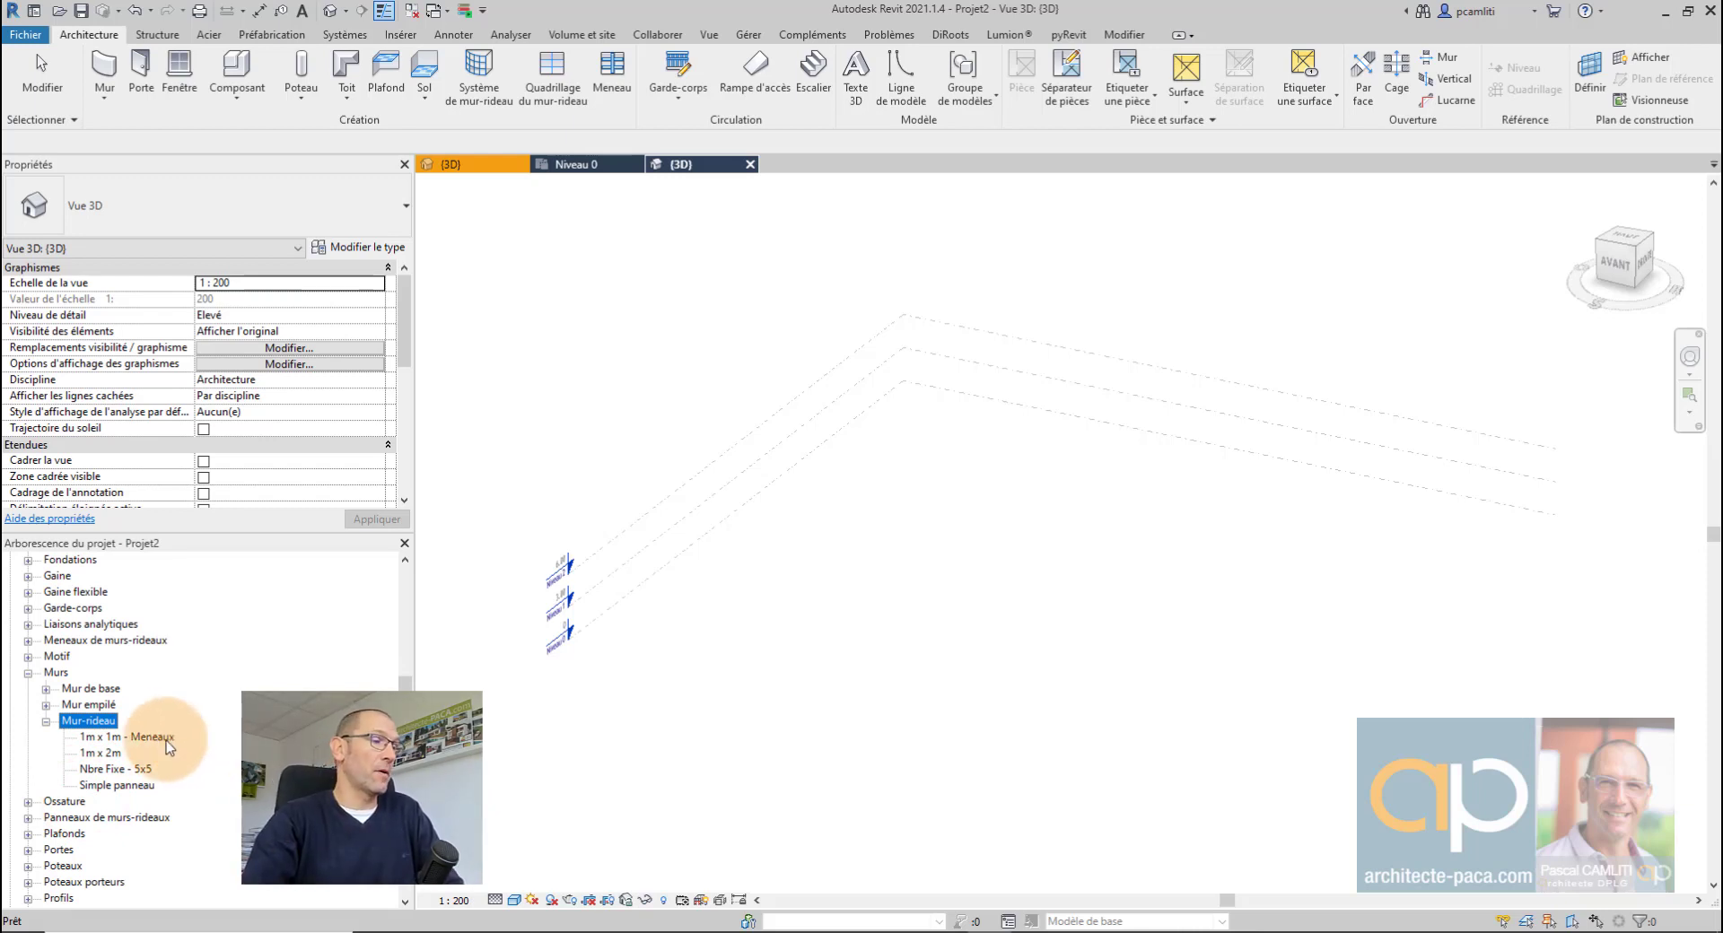
click(126, 786)
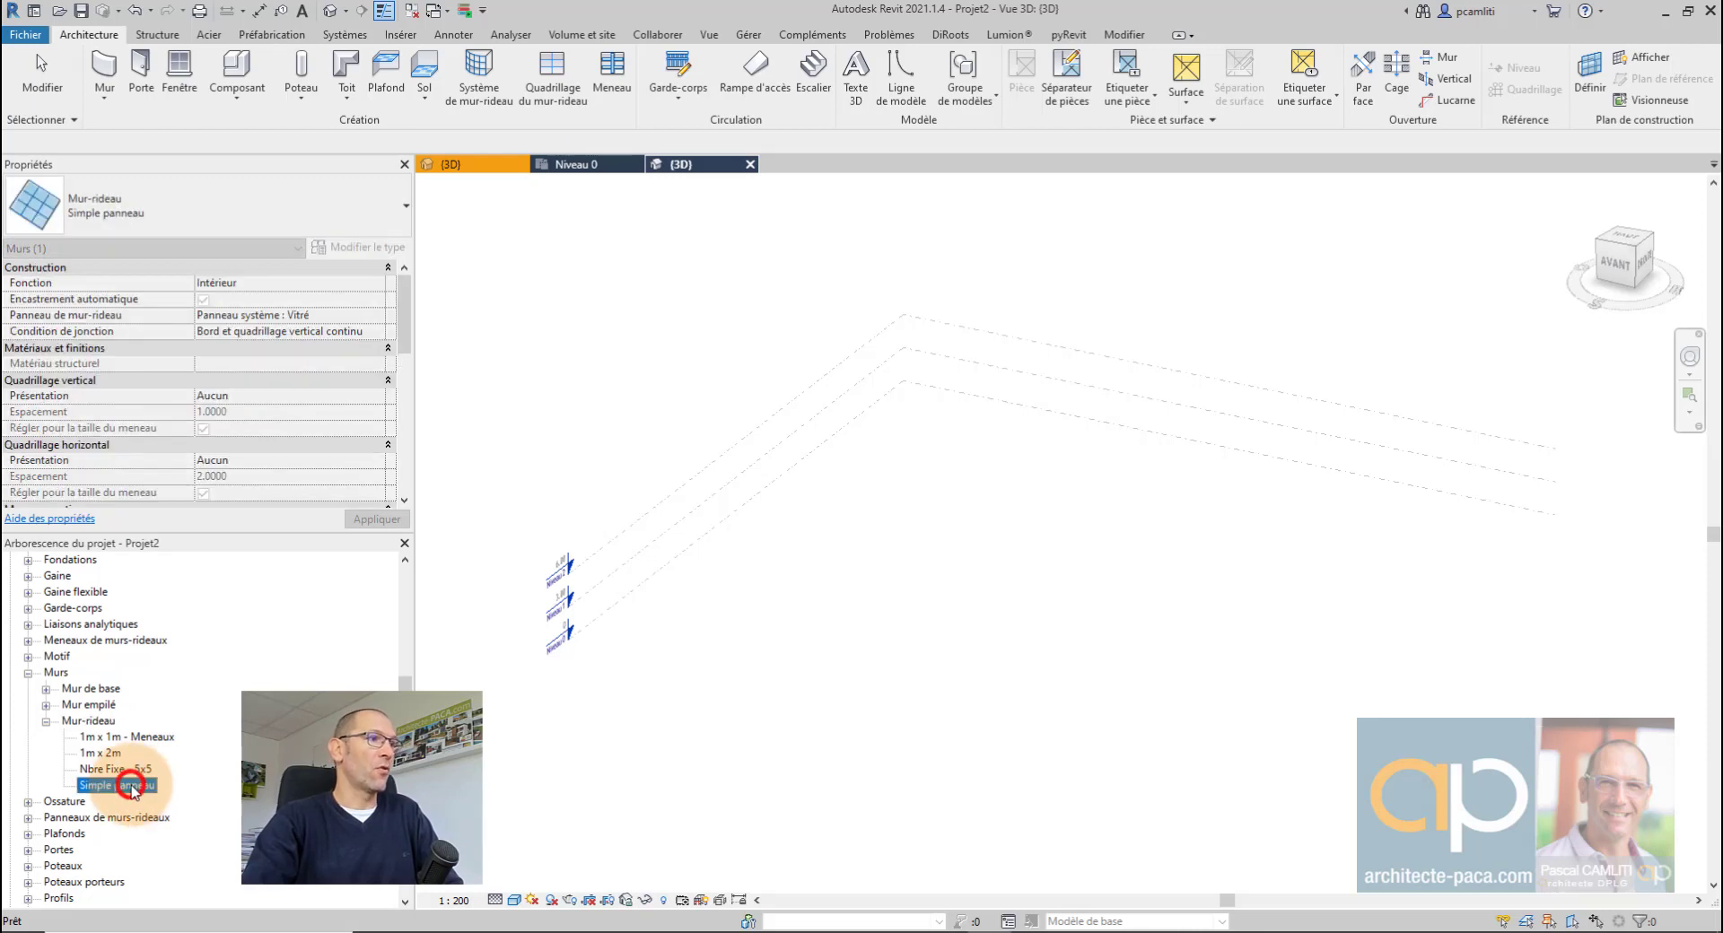
right_click(132, 787)
click(218, 567)
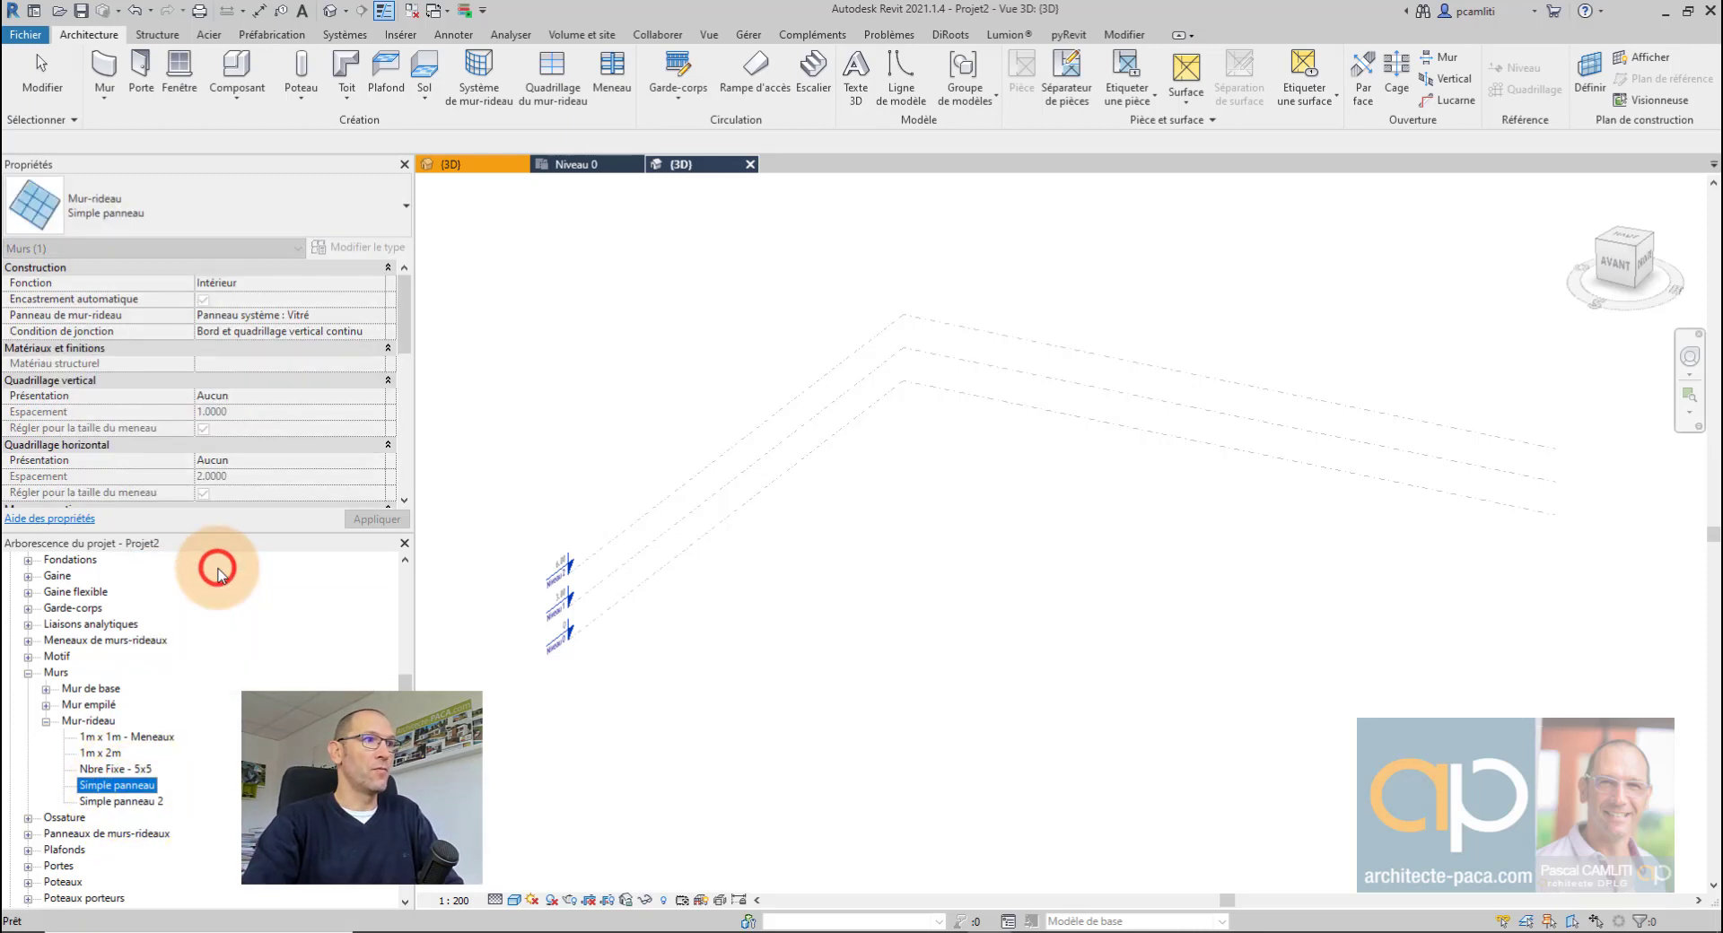
right_click(132, 803)
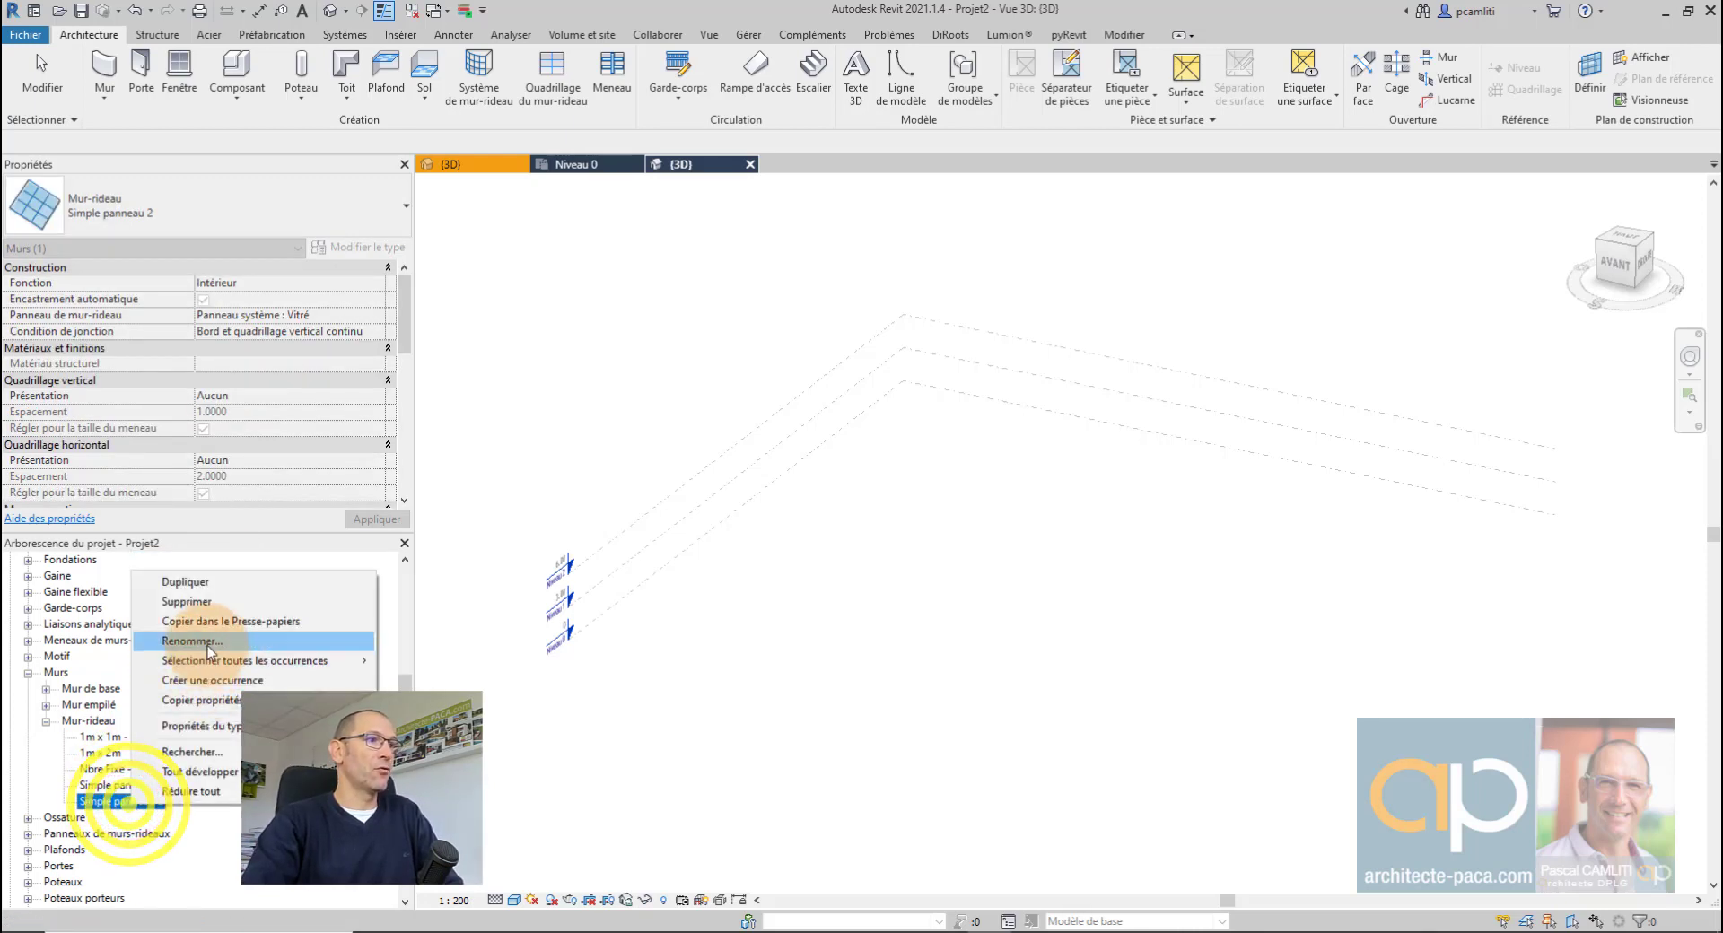
click(208, 646)
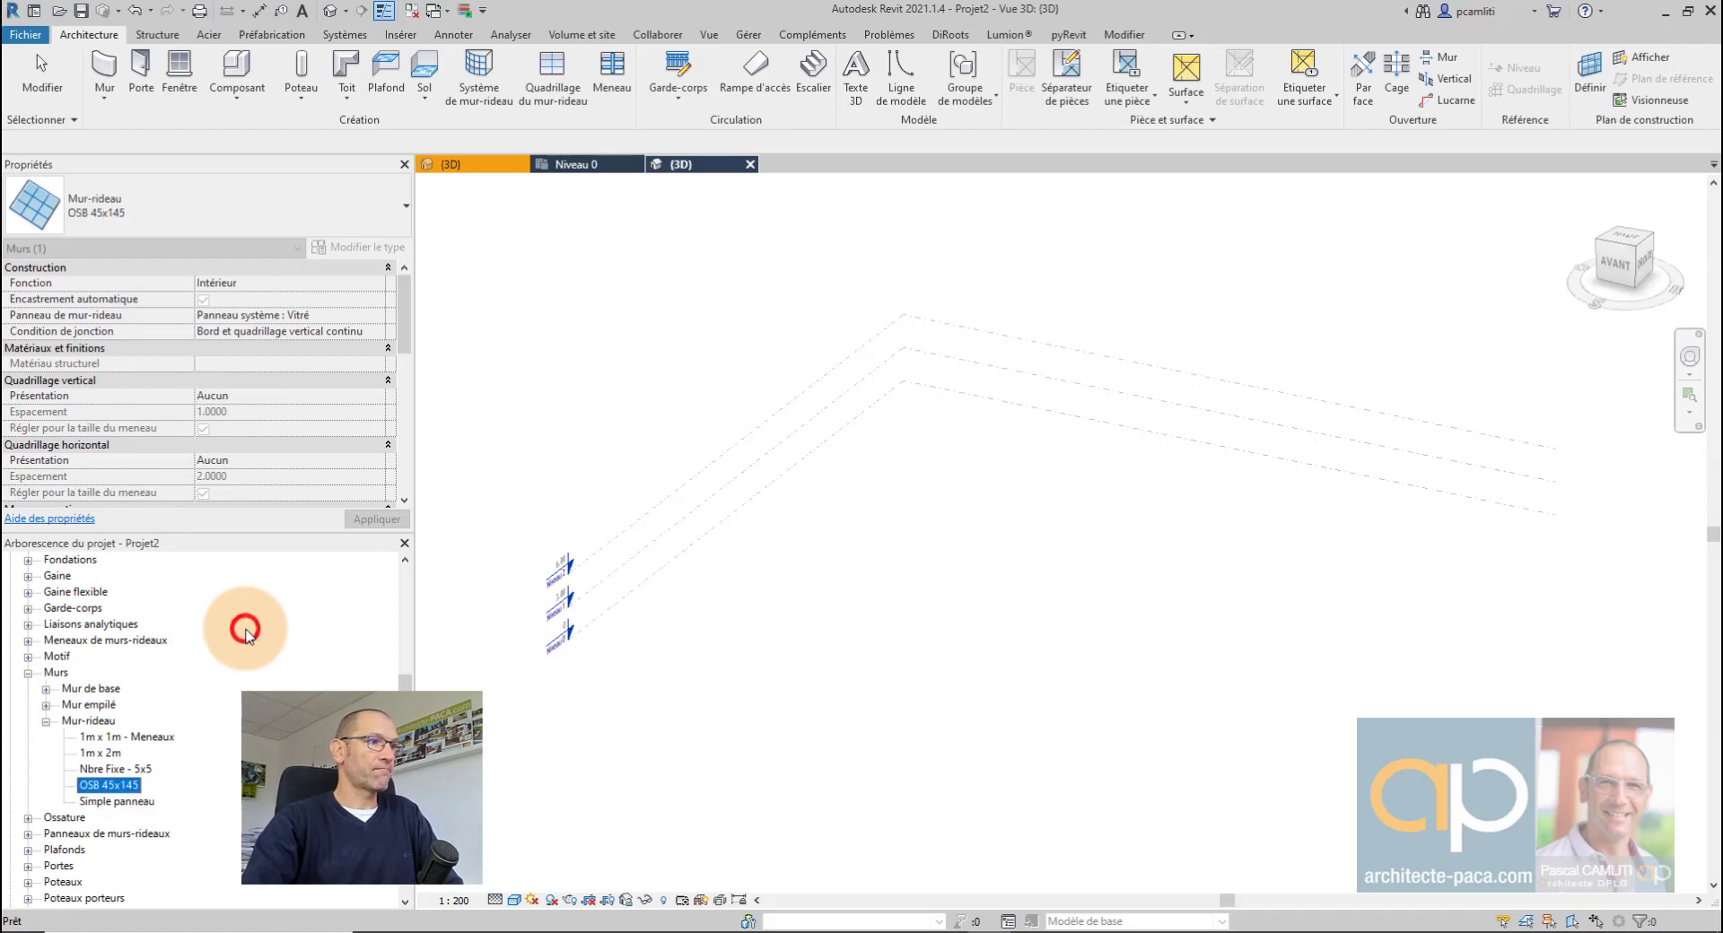
Step: In the OSB 45x145 type properties, set the vertical grid layout to Distance fixe with a spacing of 0.60
click(139, 787)
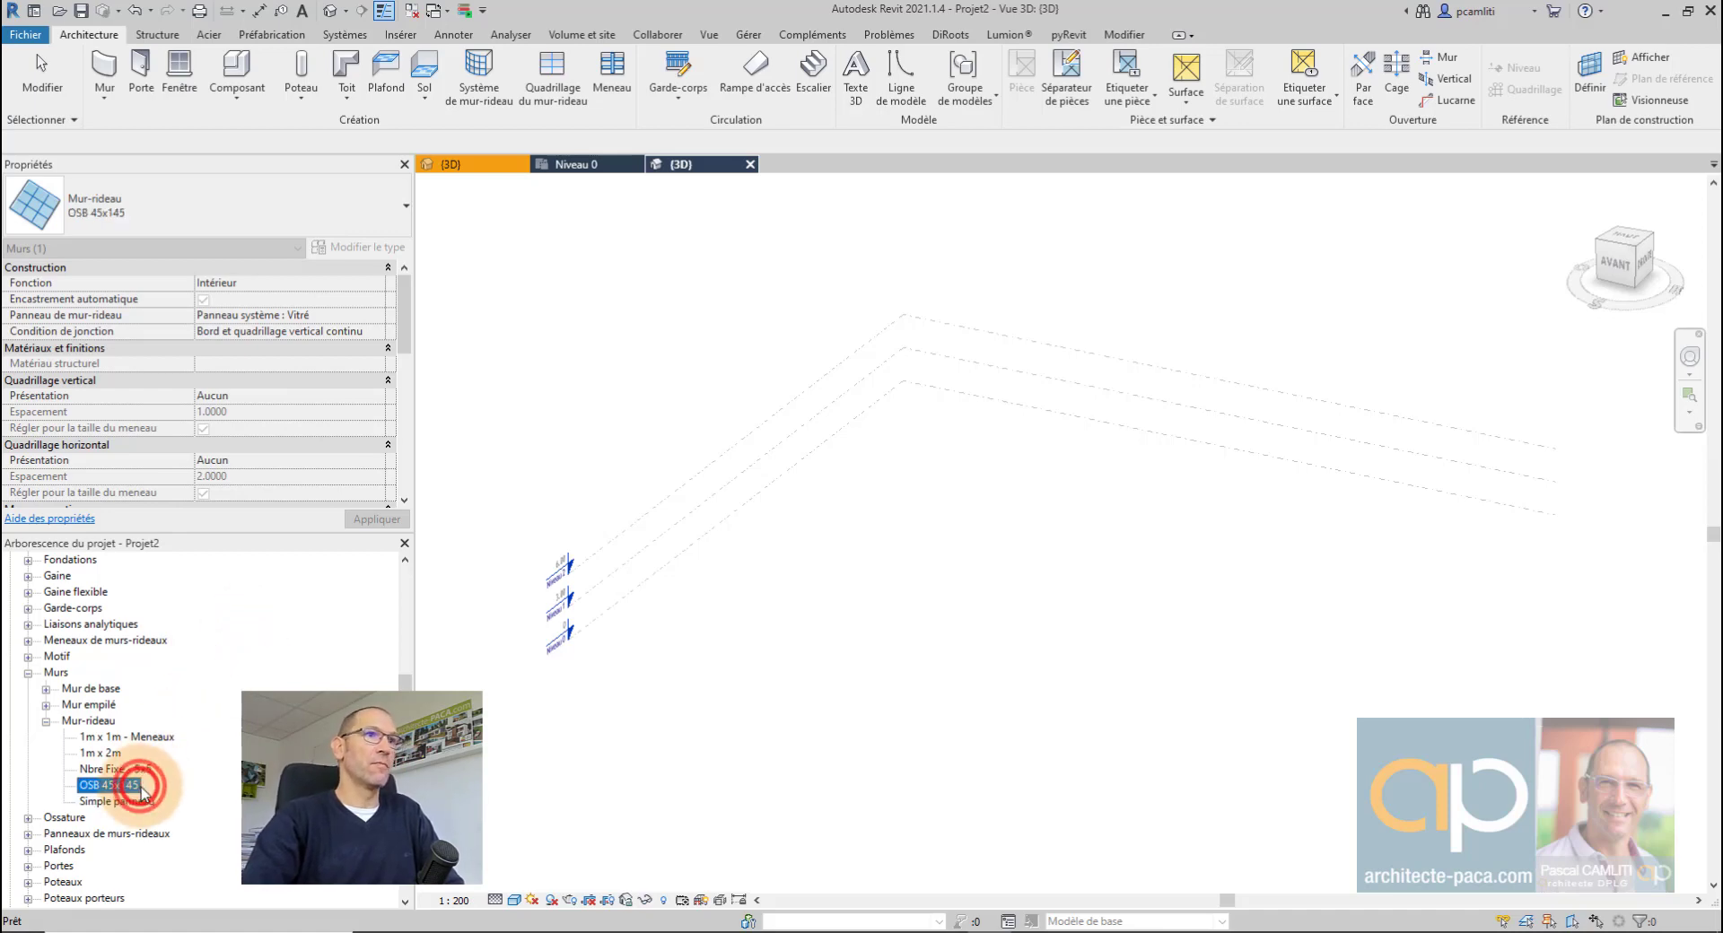
double_click(139, 790)
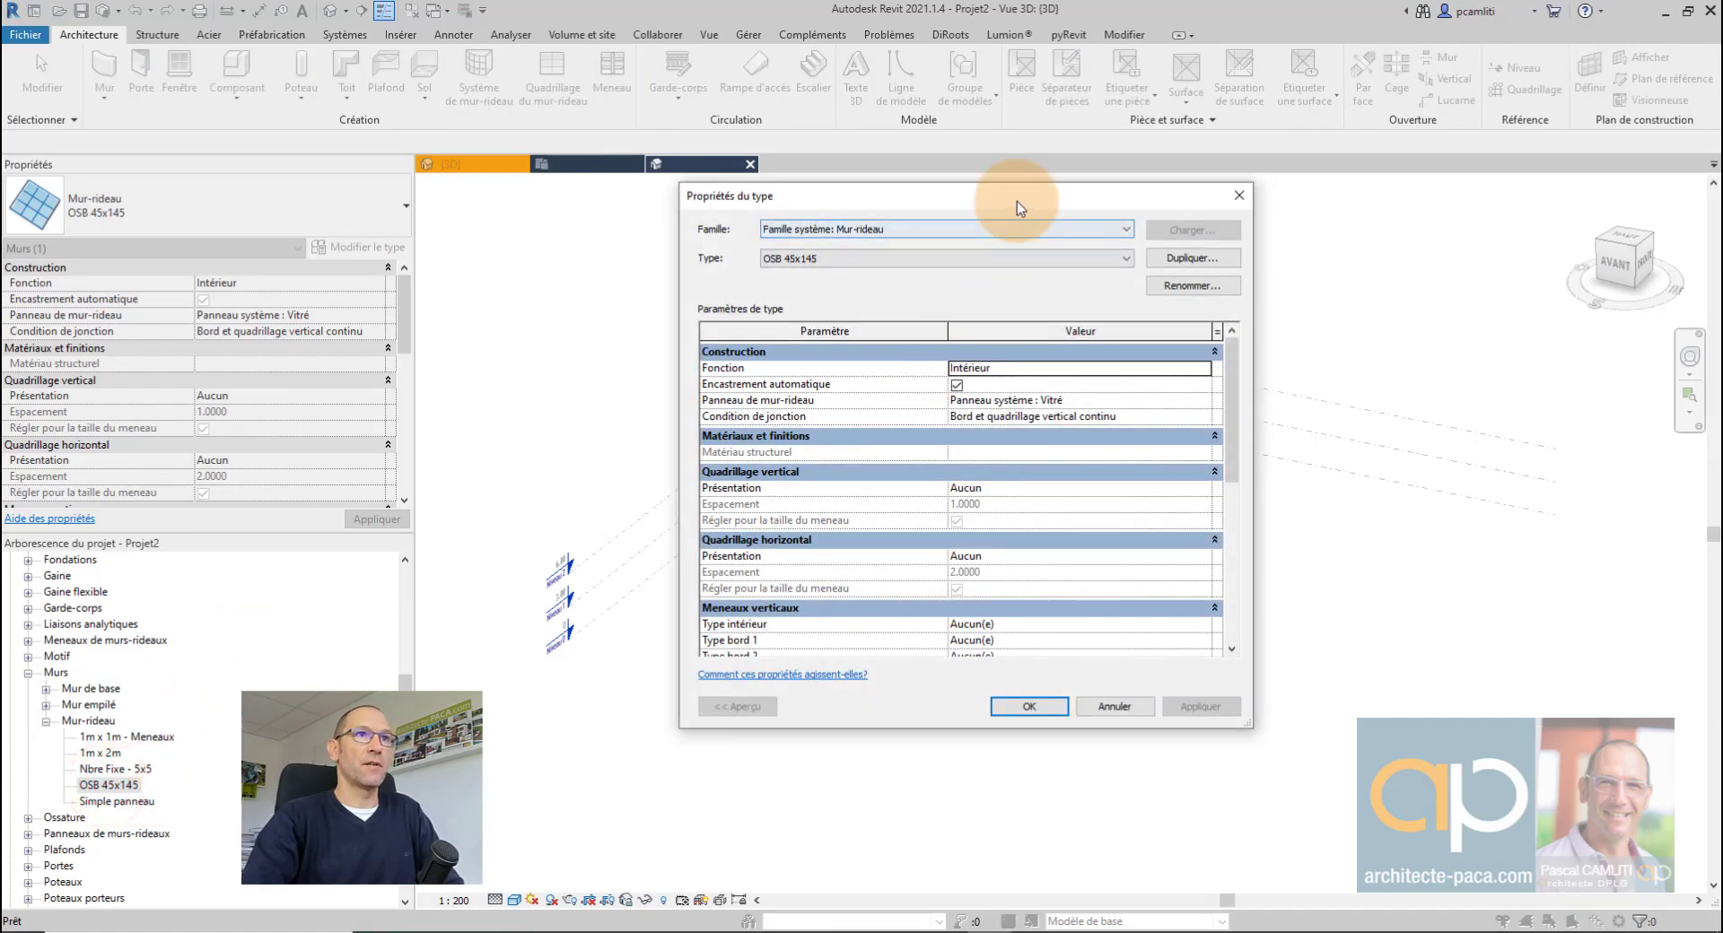
drag(1016, 201, 1151, 196)
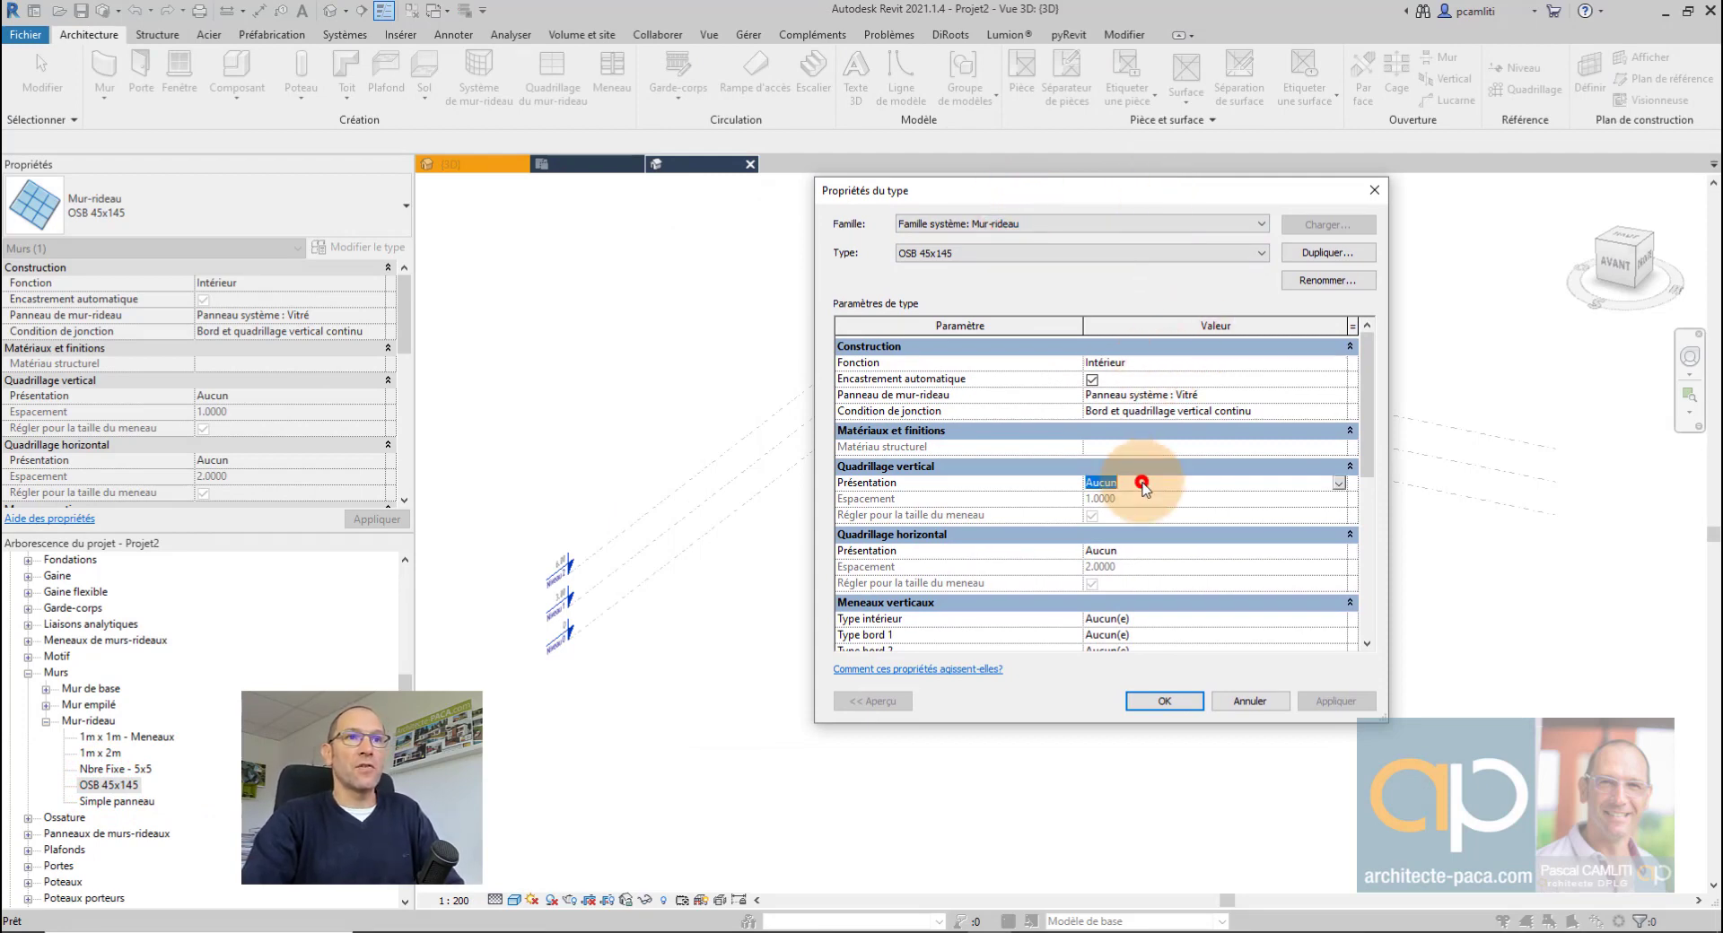
click(1338, 483)
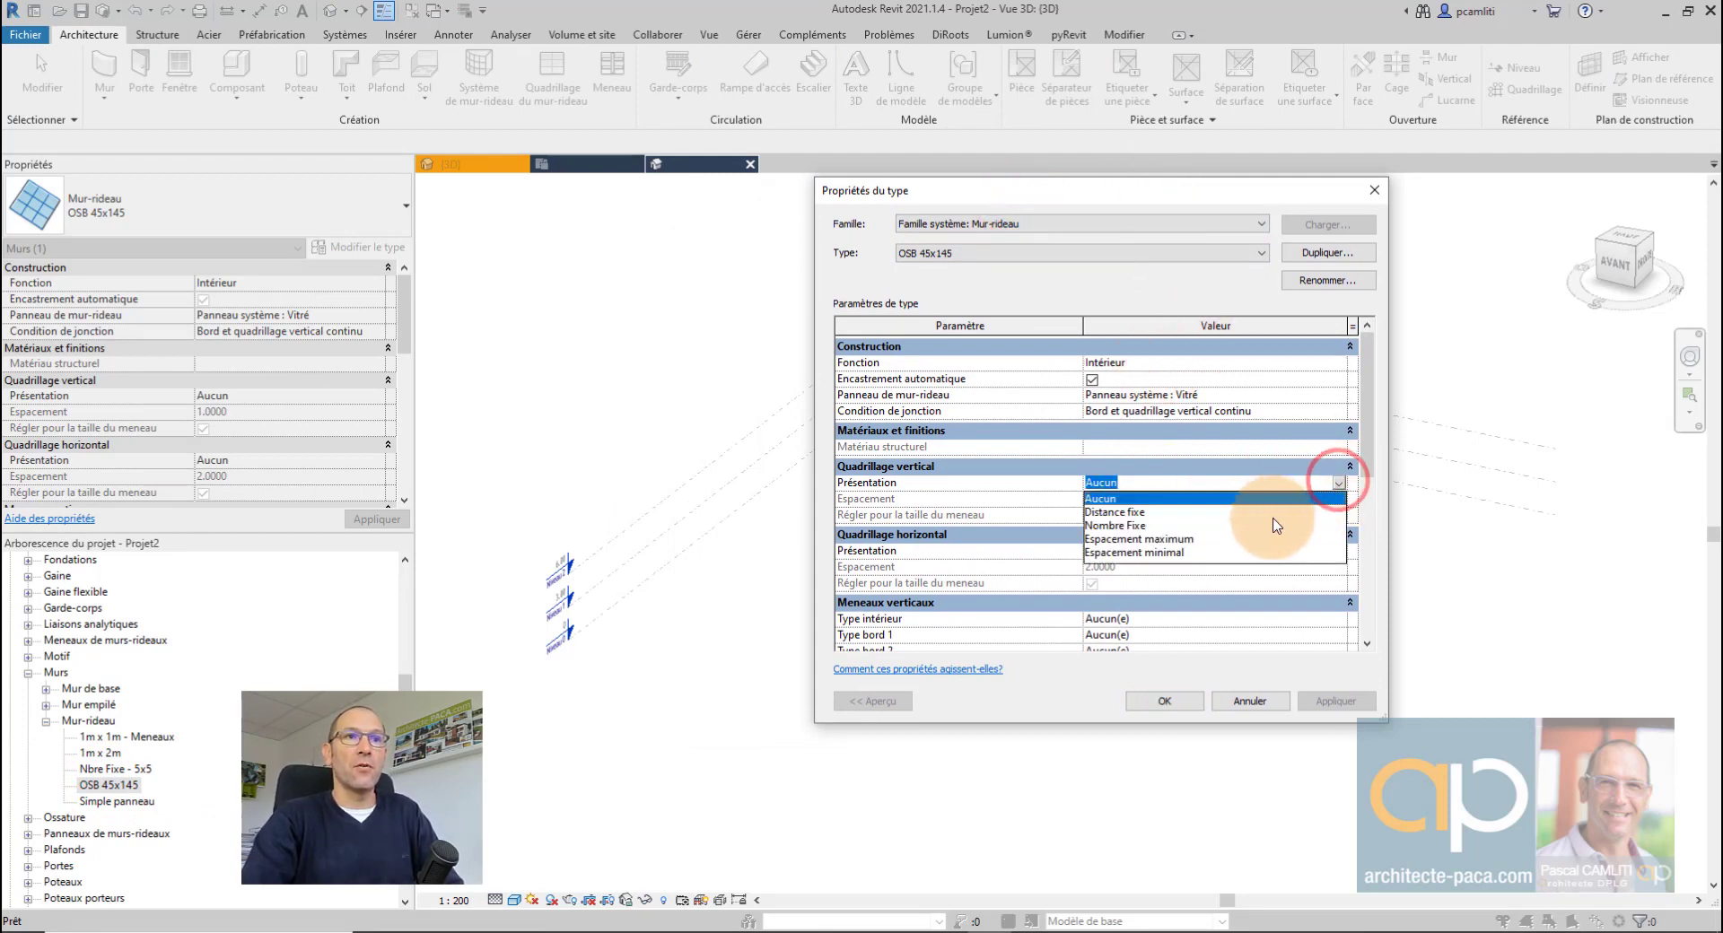
click(1135, 513)
click(1117, 498)
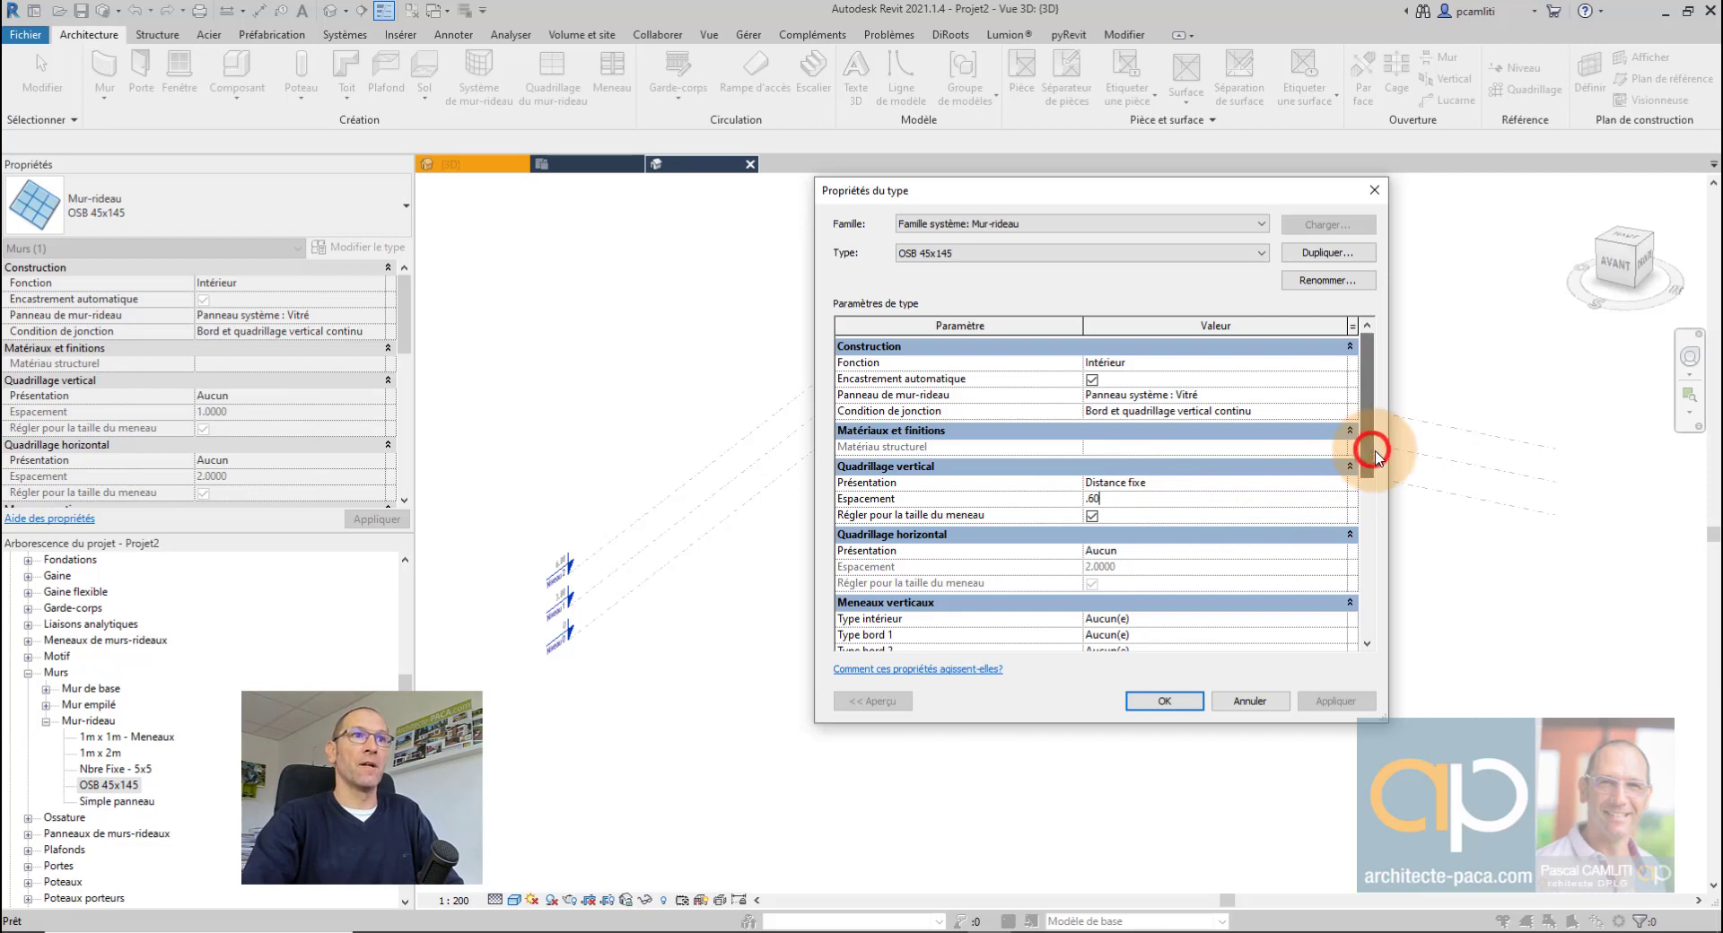
Step: Assign Meneau rectangulaire : 45x145mm to the interior, border 1 and border 2 vertical mullions of the OSB 45x145 type
drag(1378, 455, 1384, 489)
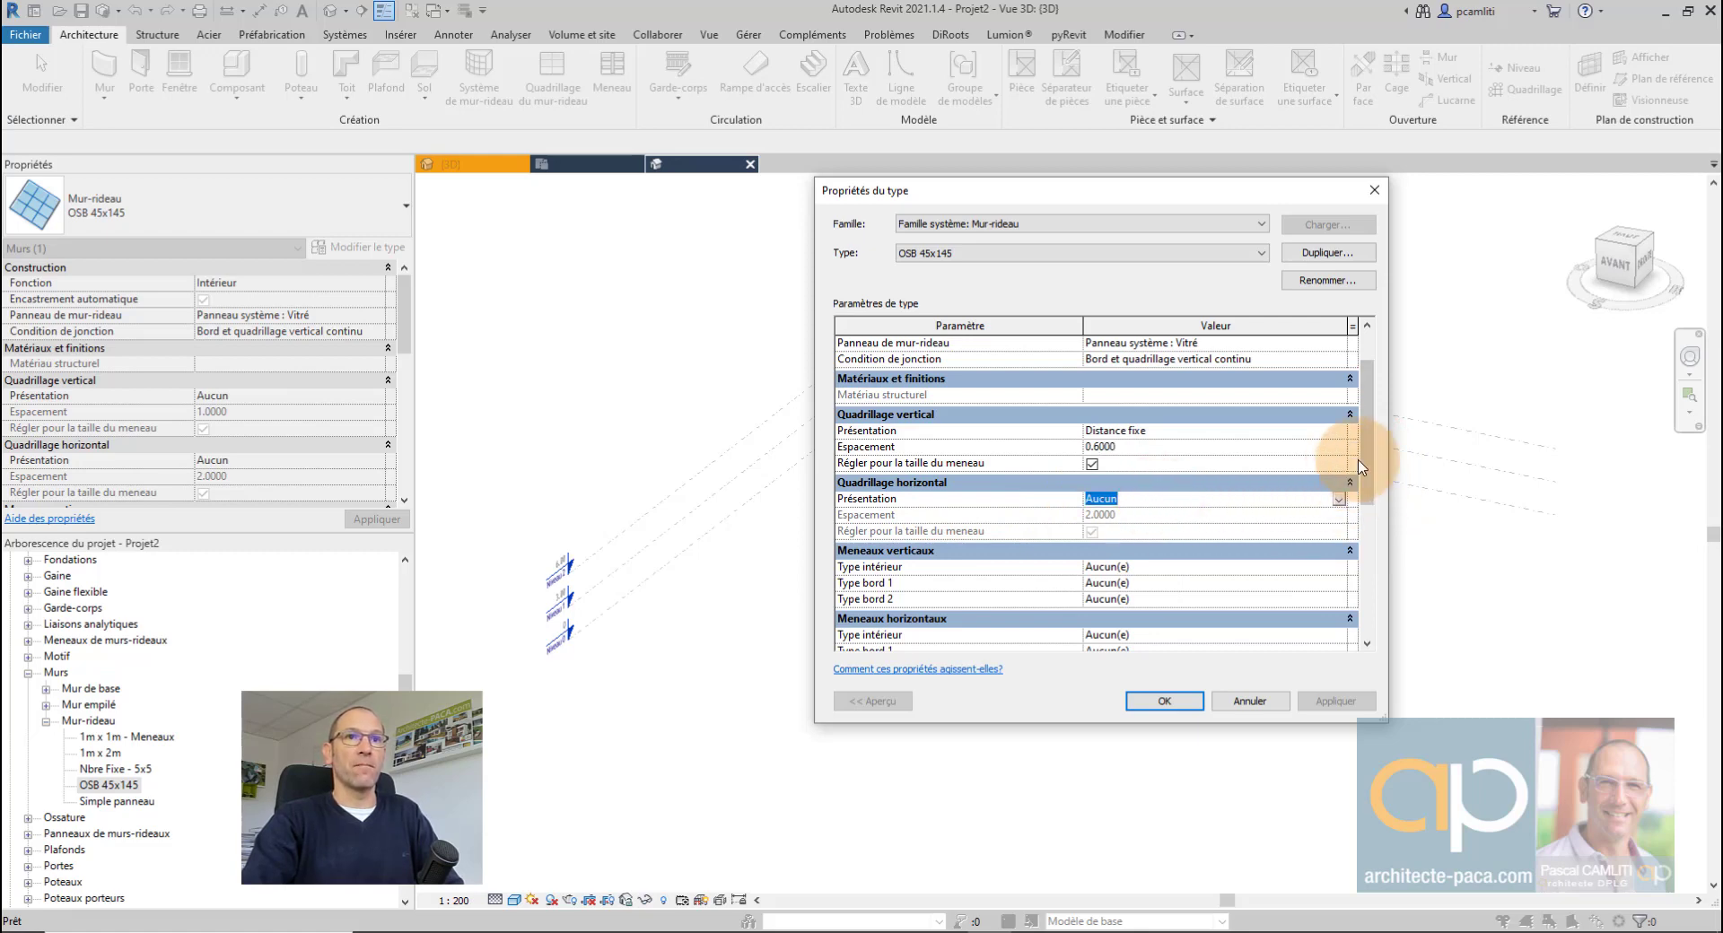
drag(1368, 456, 1368, 506)
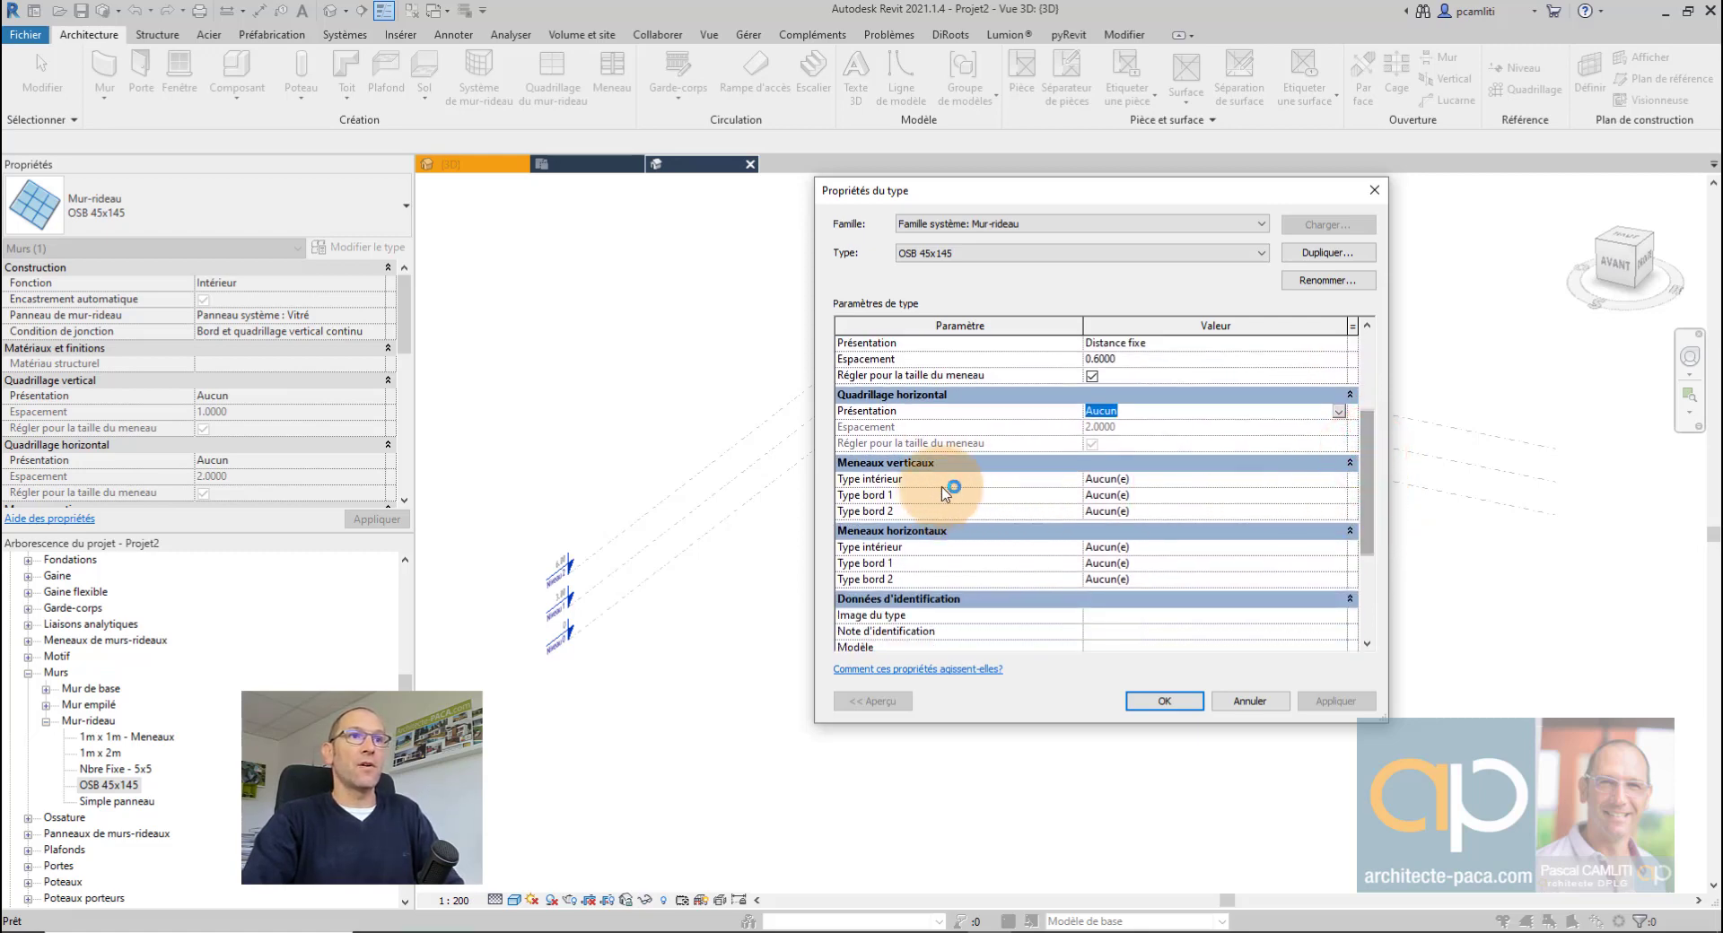
click(1205, 479)
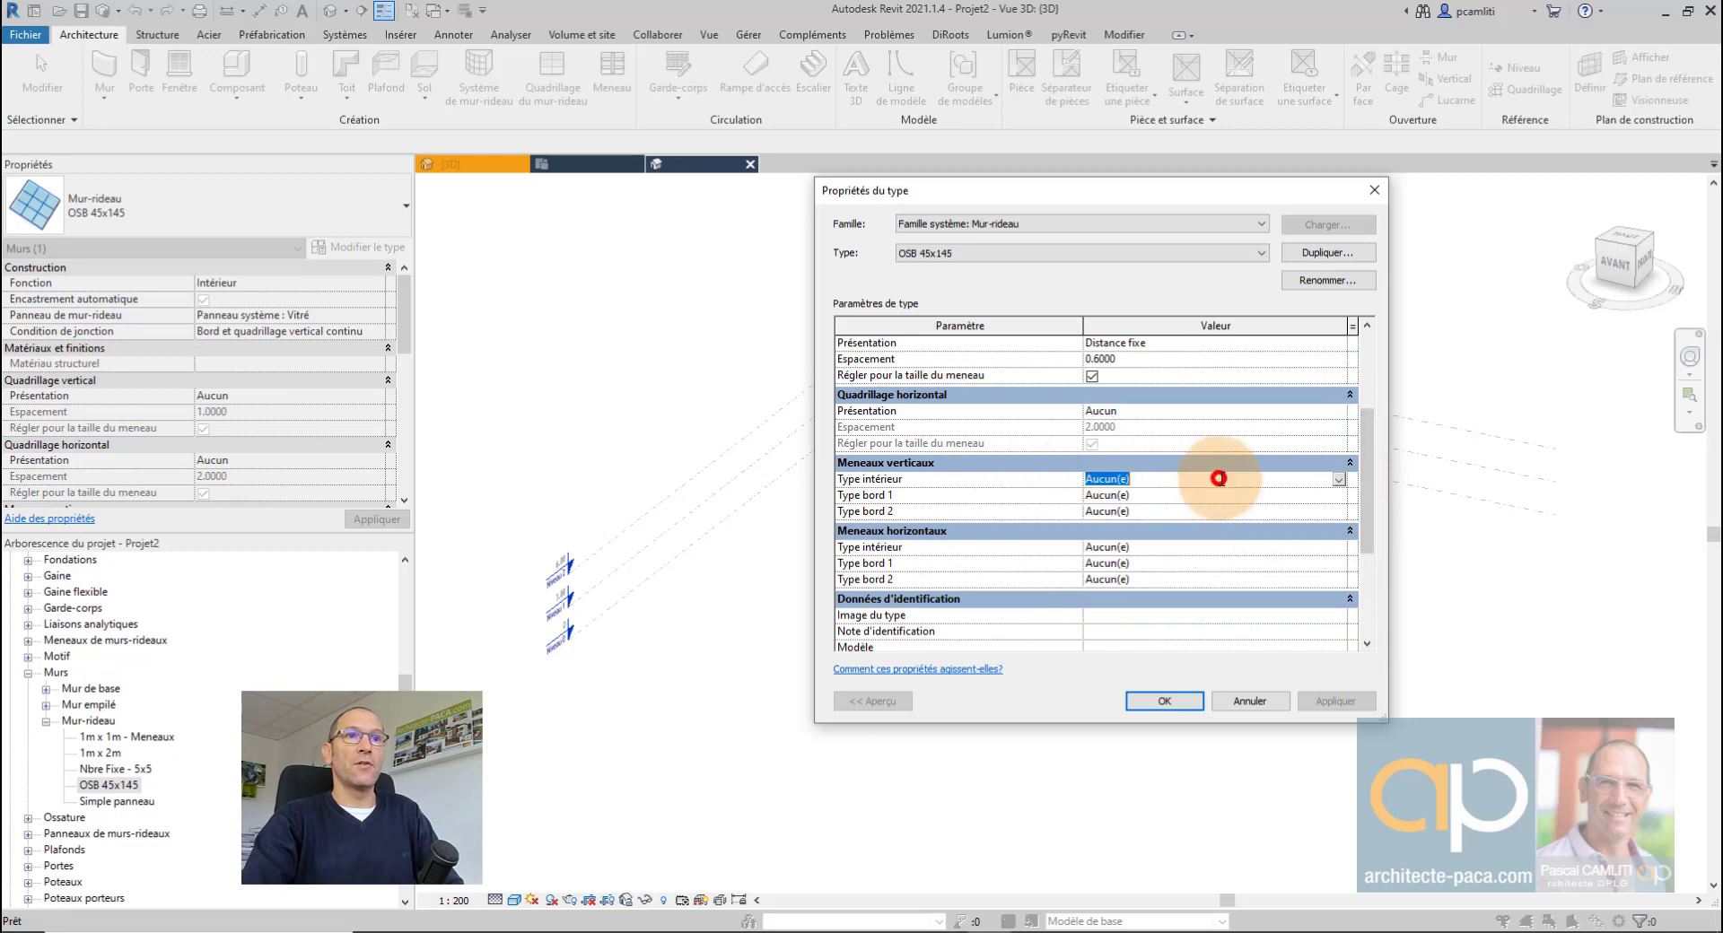
click(1337, 479)
click(1234, 535)
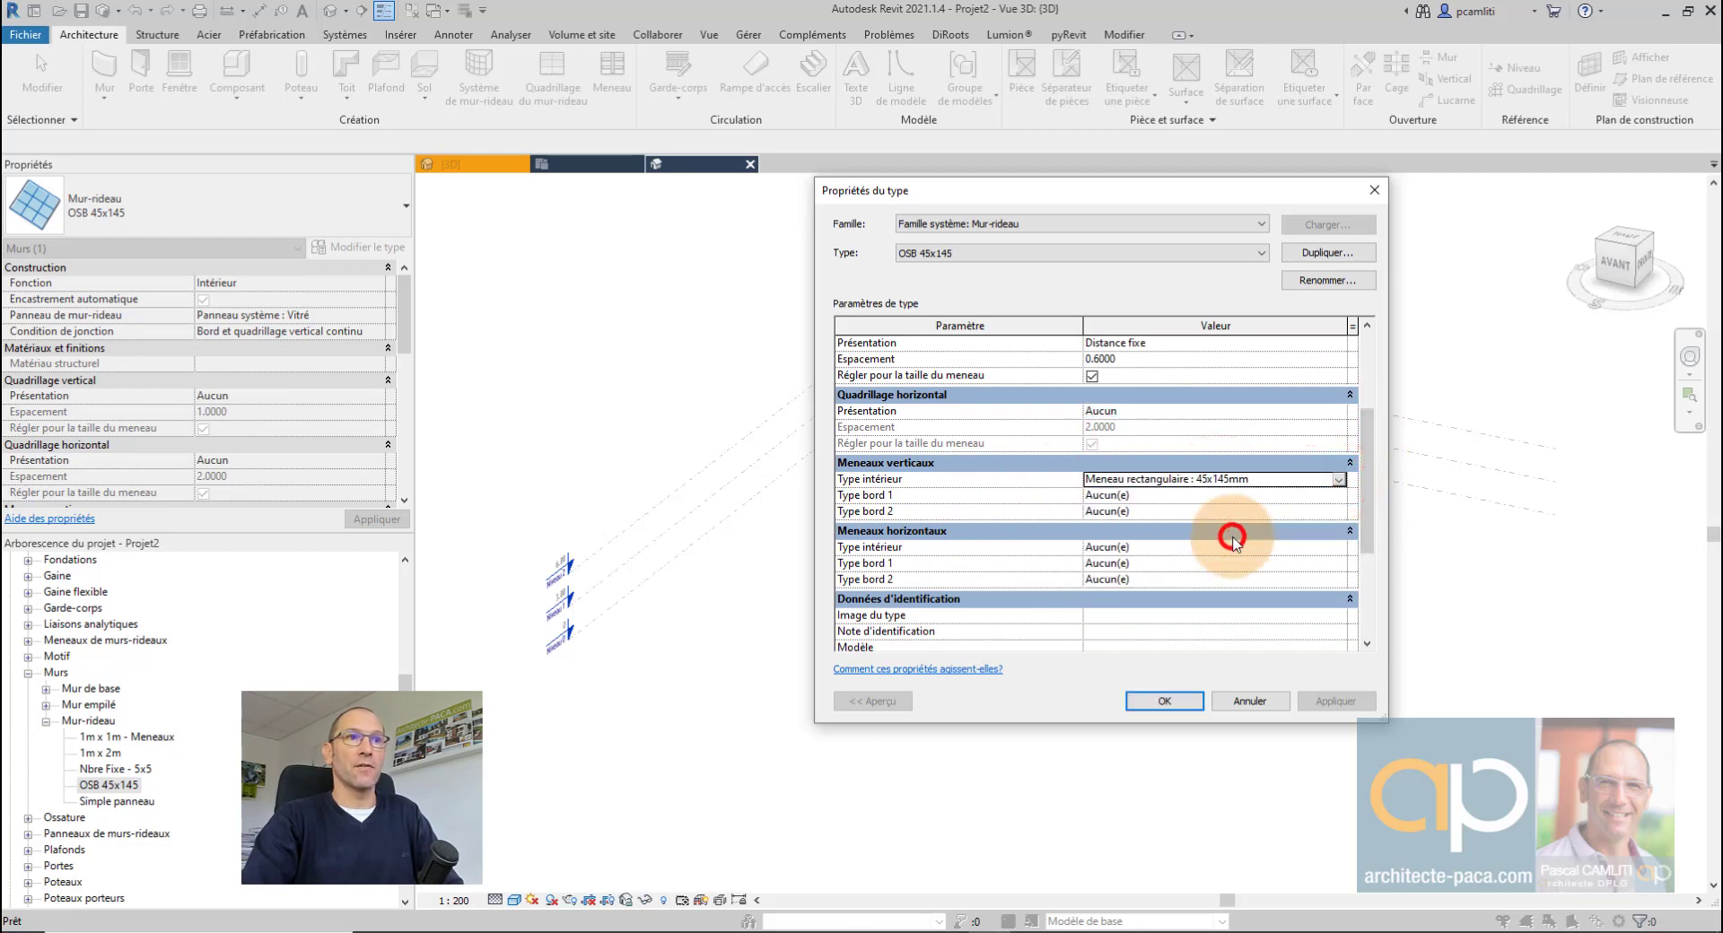
click(1339, 495)
click(1339, 495)
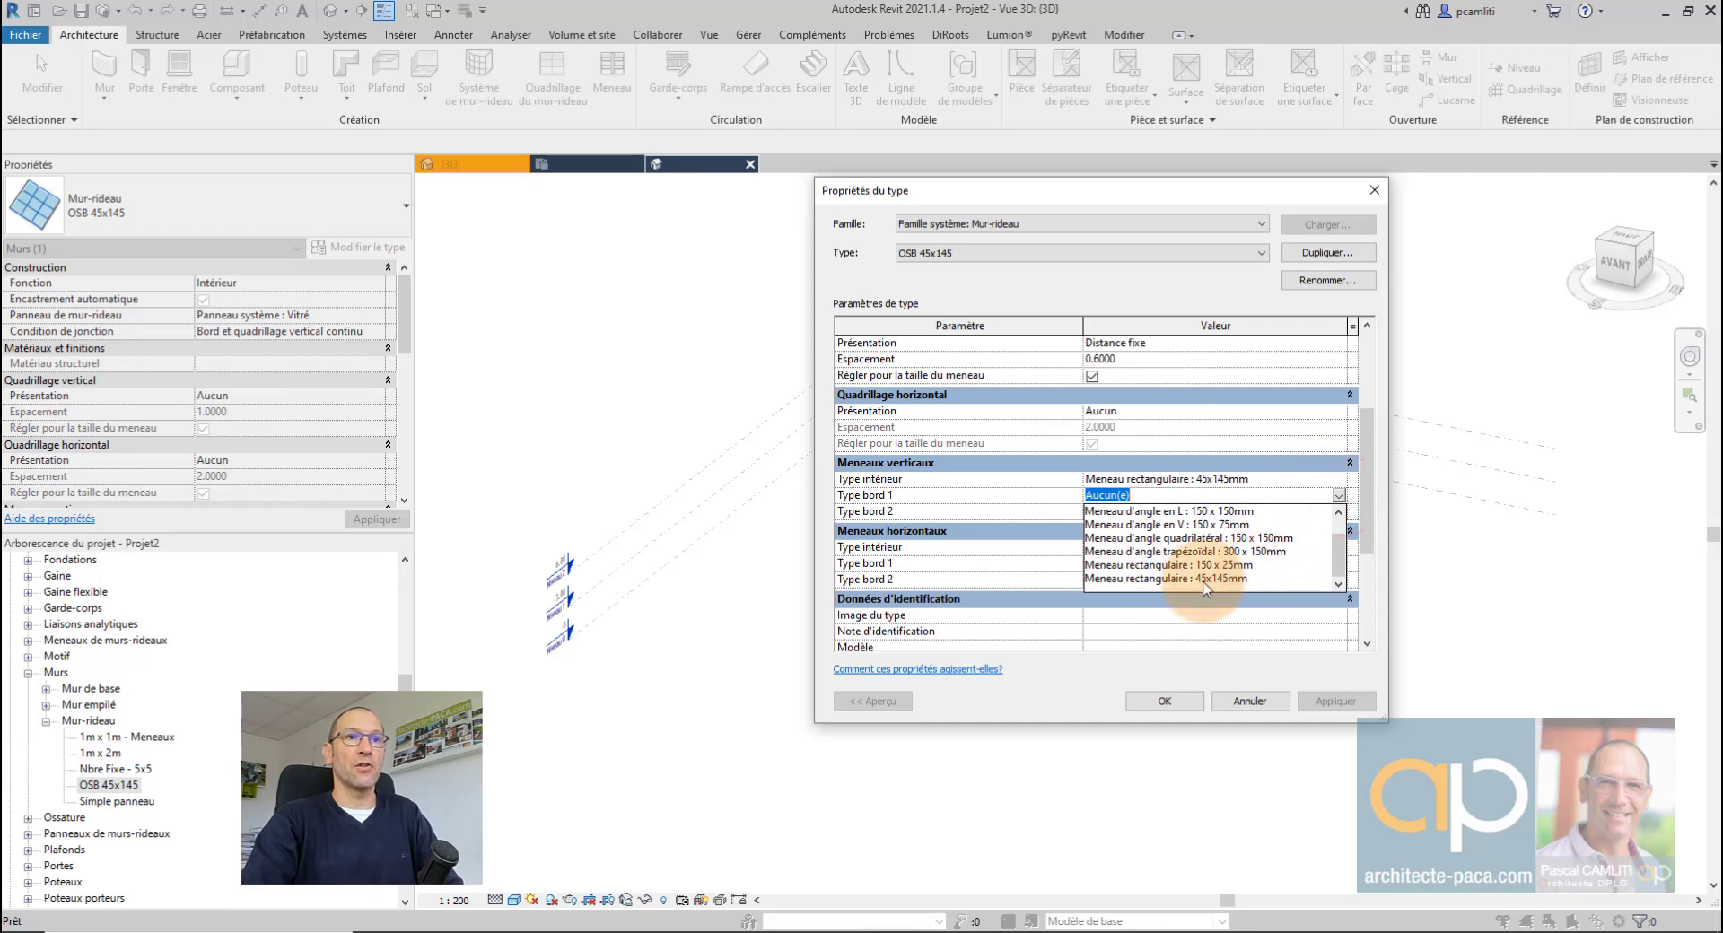
click(1203, 579)
click(1338, 512)
click(1338, 511)
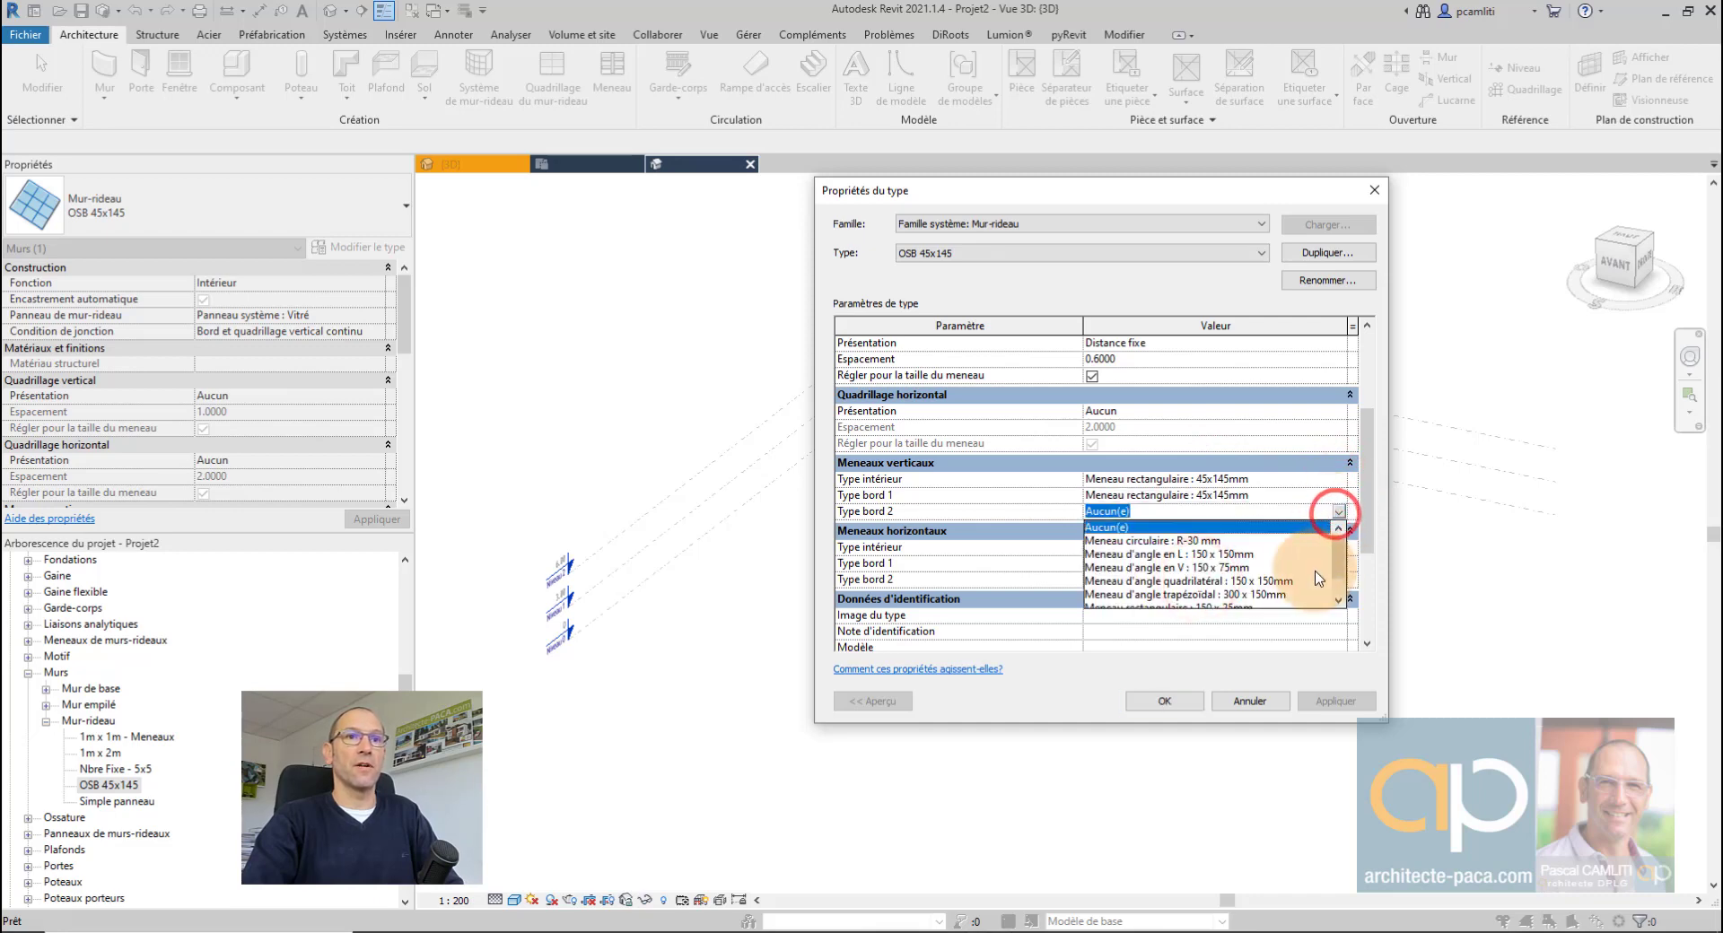
scroll(1338, 566, down, 3)
click(1221, 597)
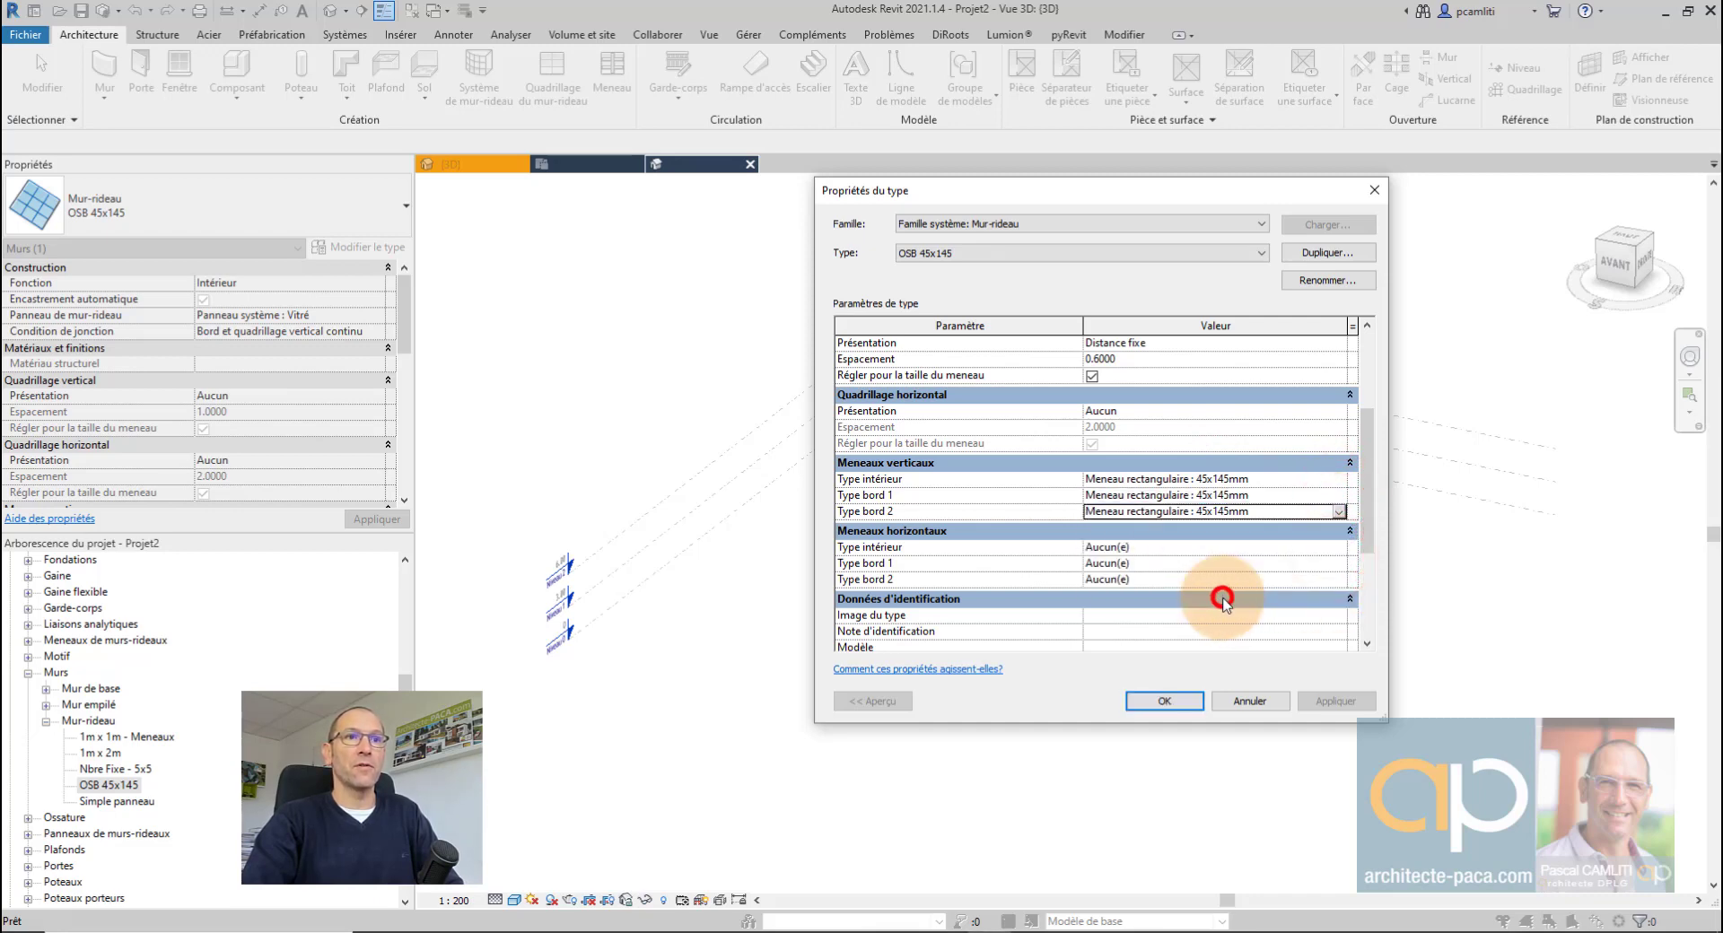
Step: Assign Meneau rectangulaire : 45x145mm to the interior, border 1 and border 2 horizontal mullions and apply the type changes
click(1198, 549)
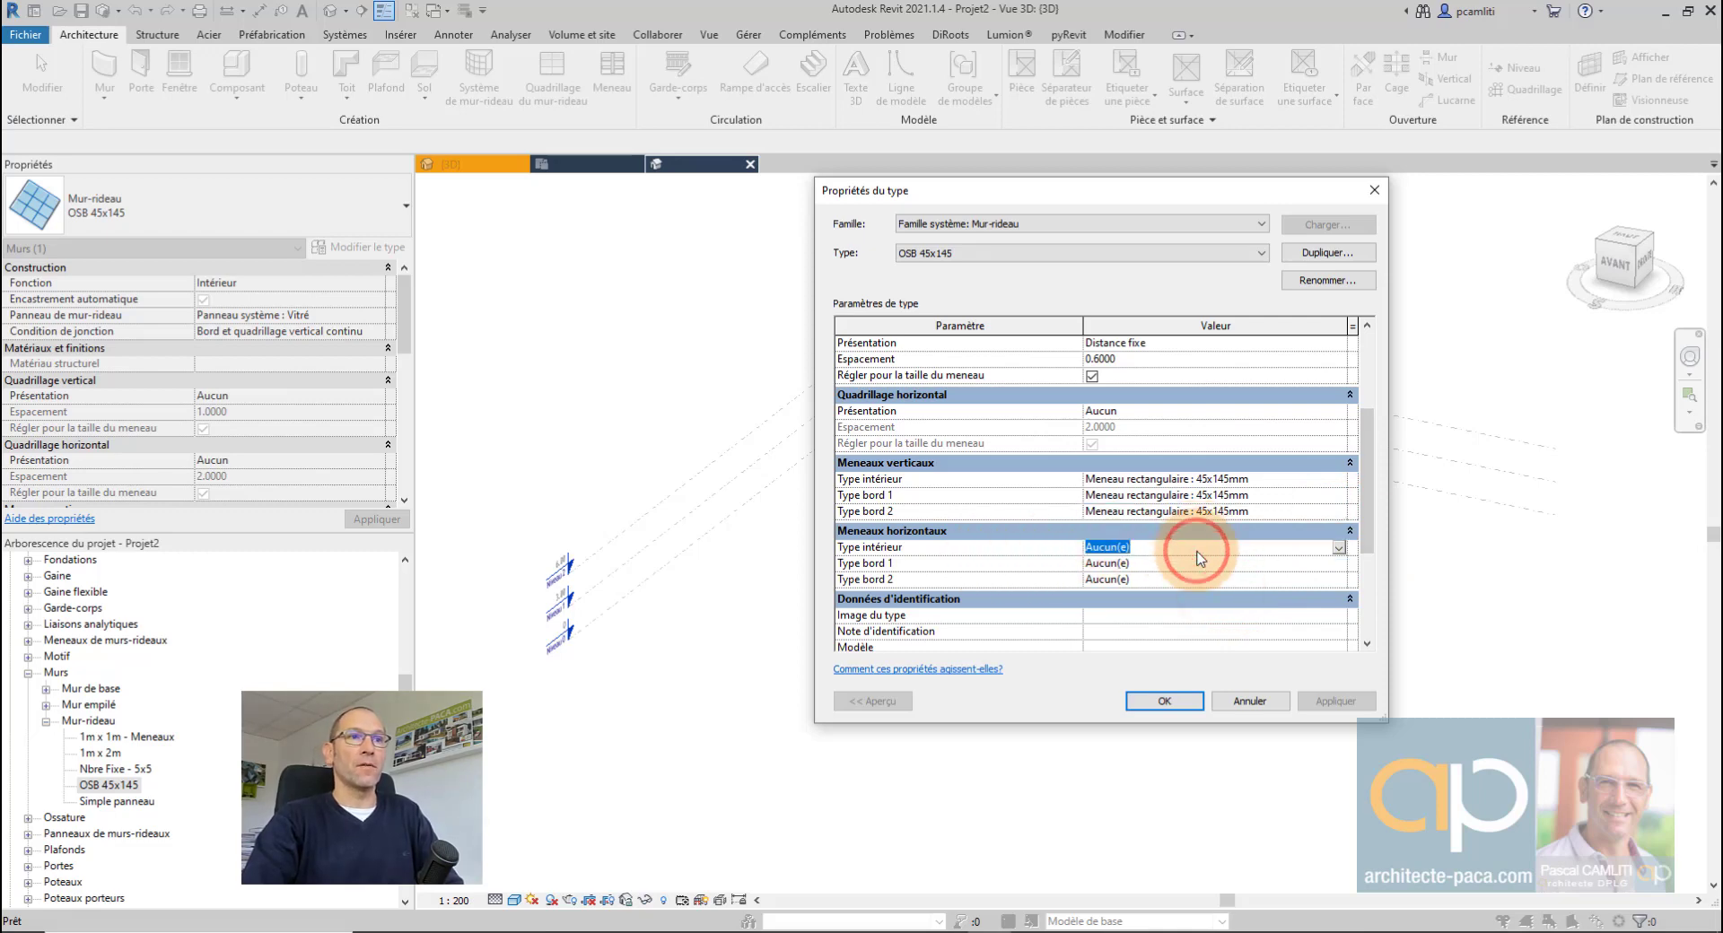
click(1340, 551)
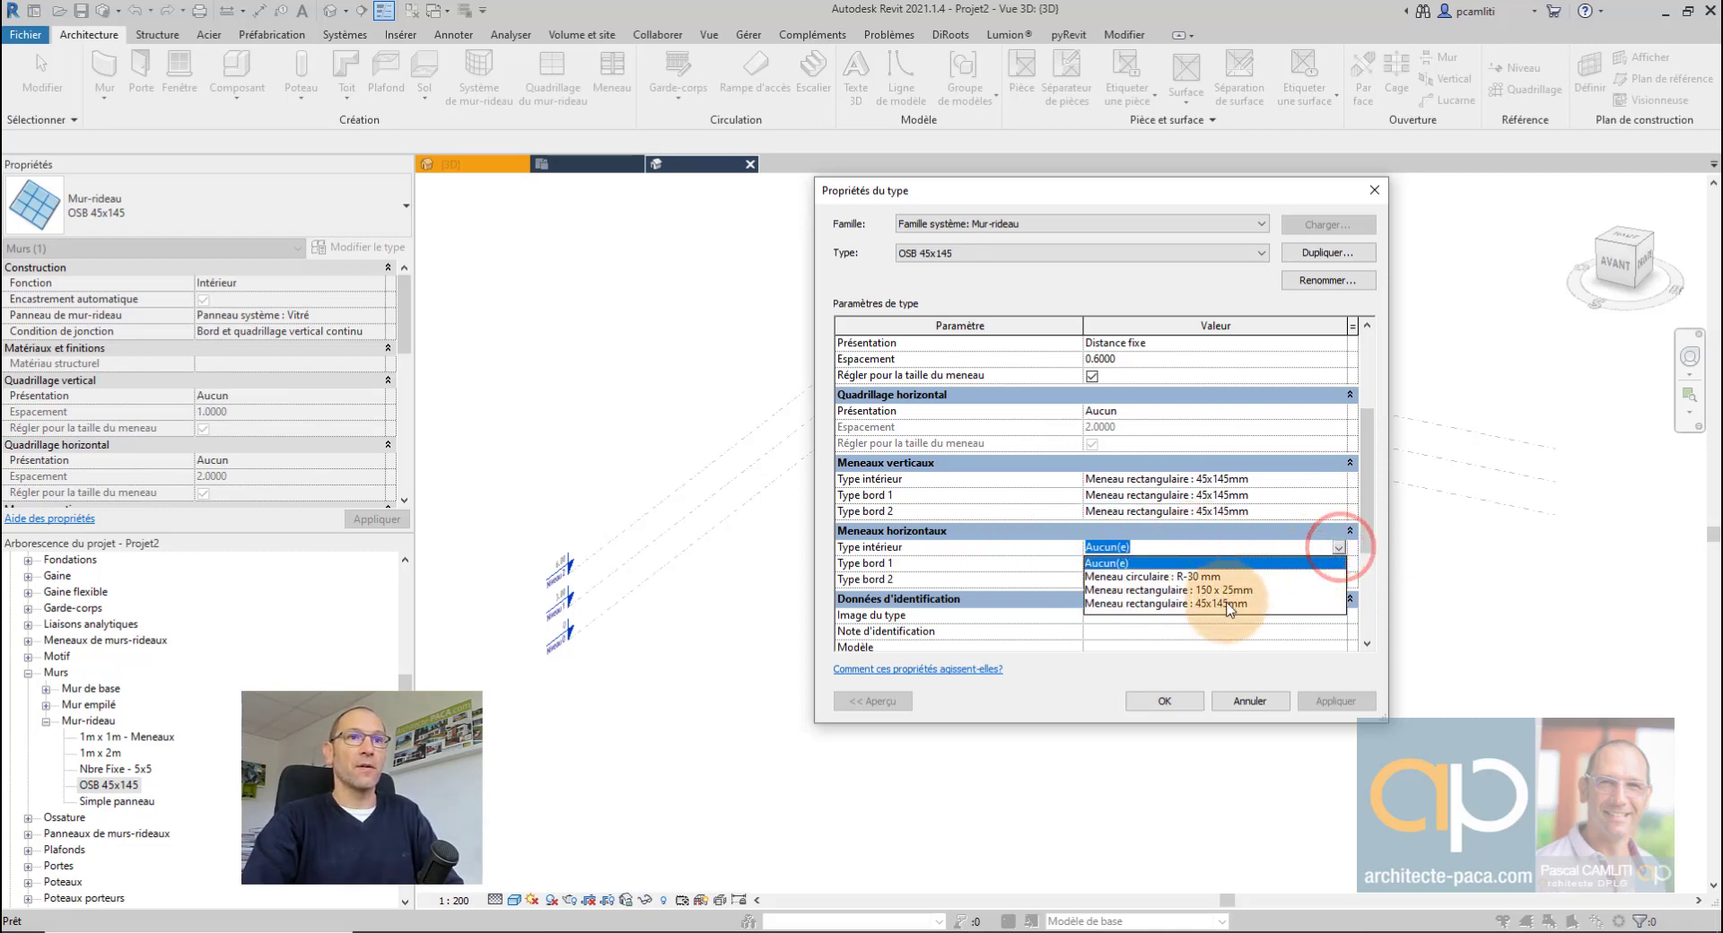
click(1225, 603)
click(1339, 564)
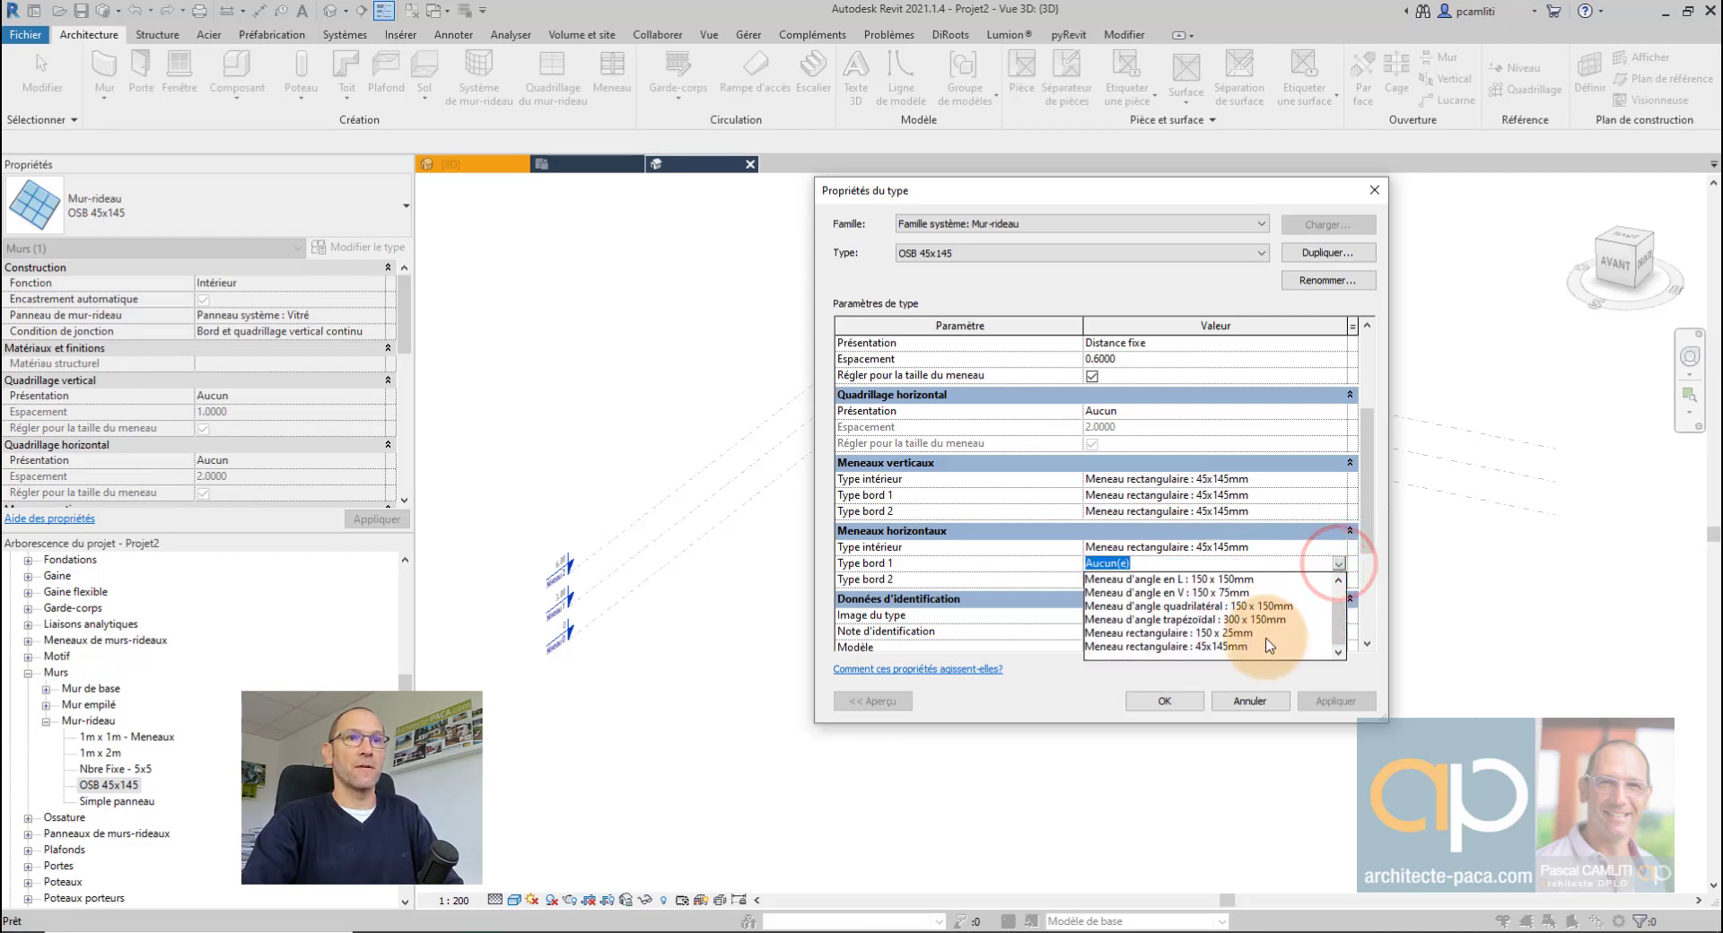
click(1231, 644)
click(1339, 579)
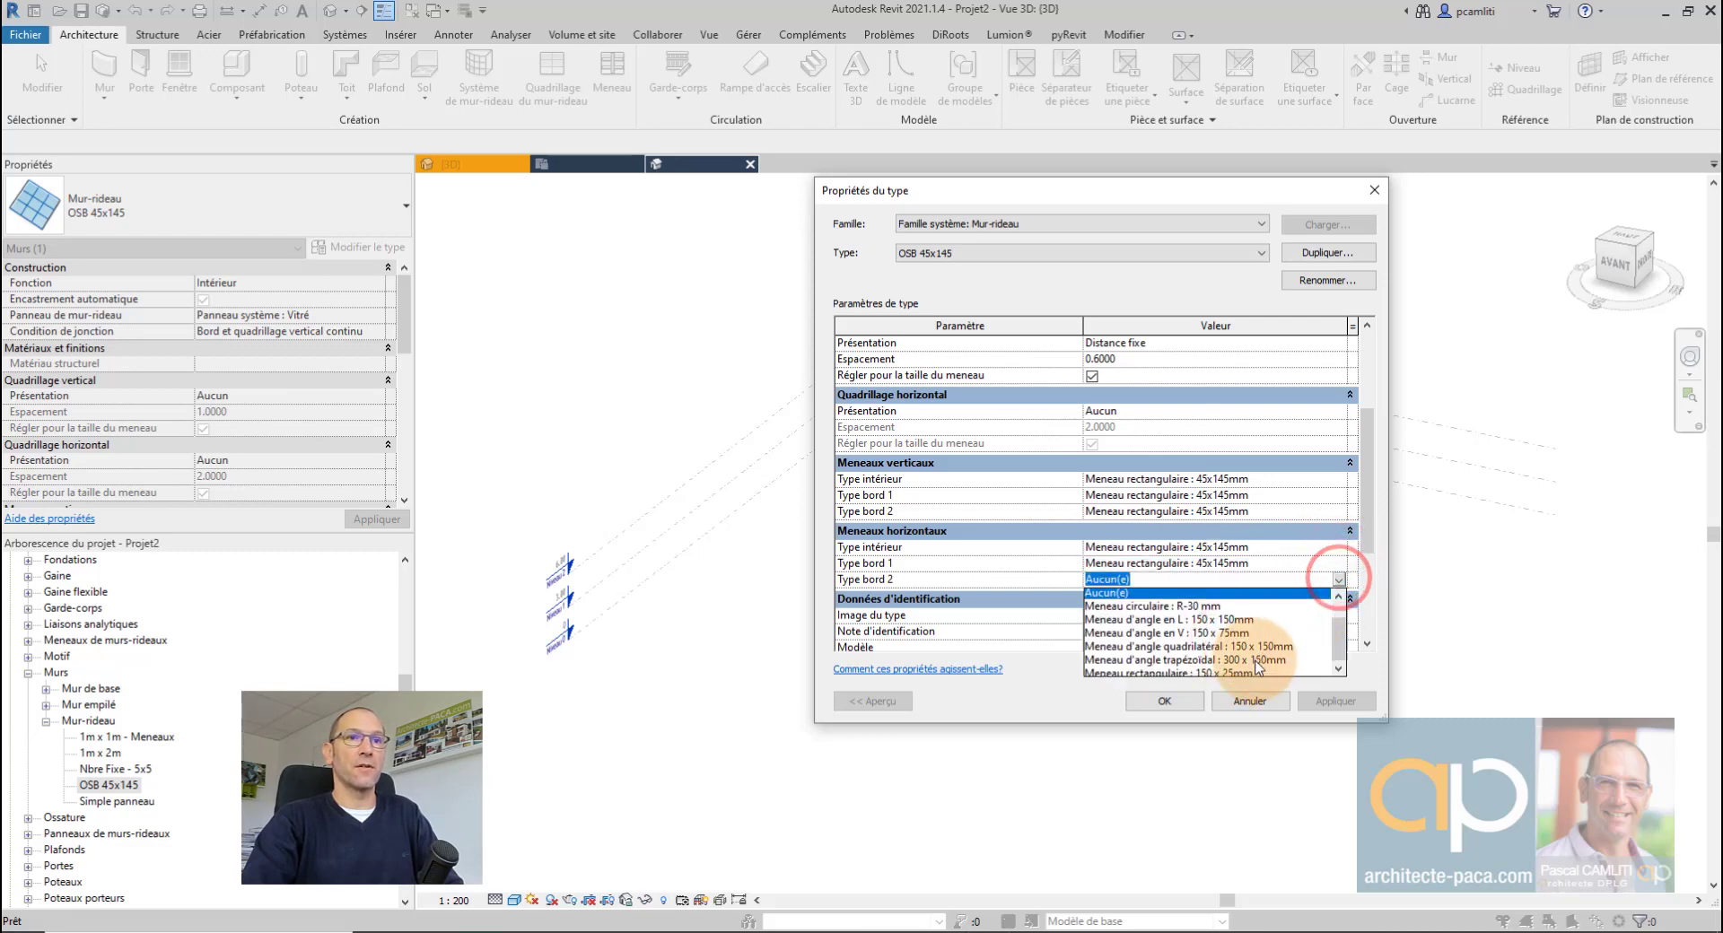
click(1242, 662)
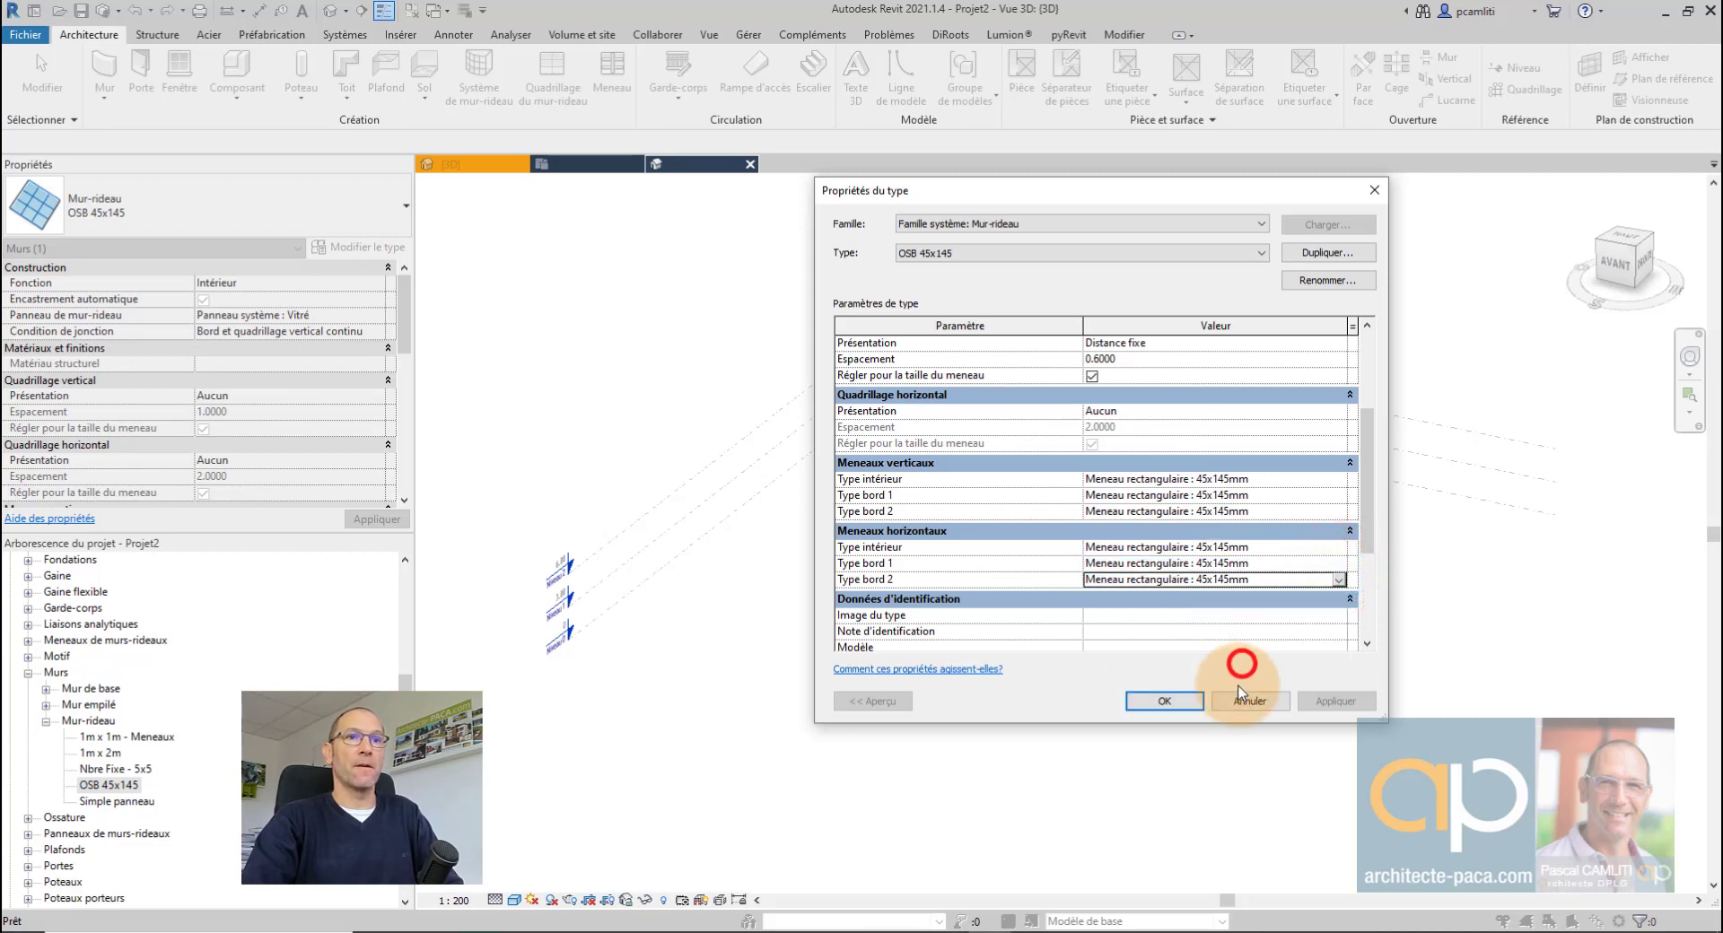
click(1166, 702)
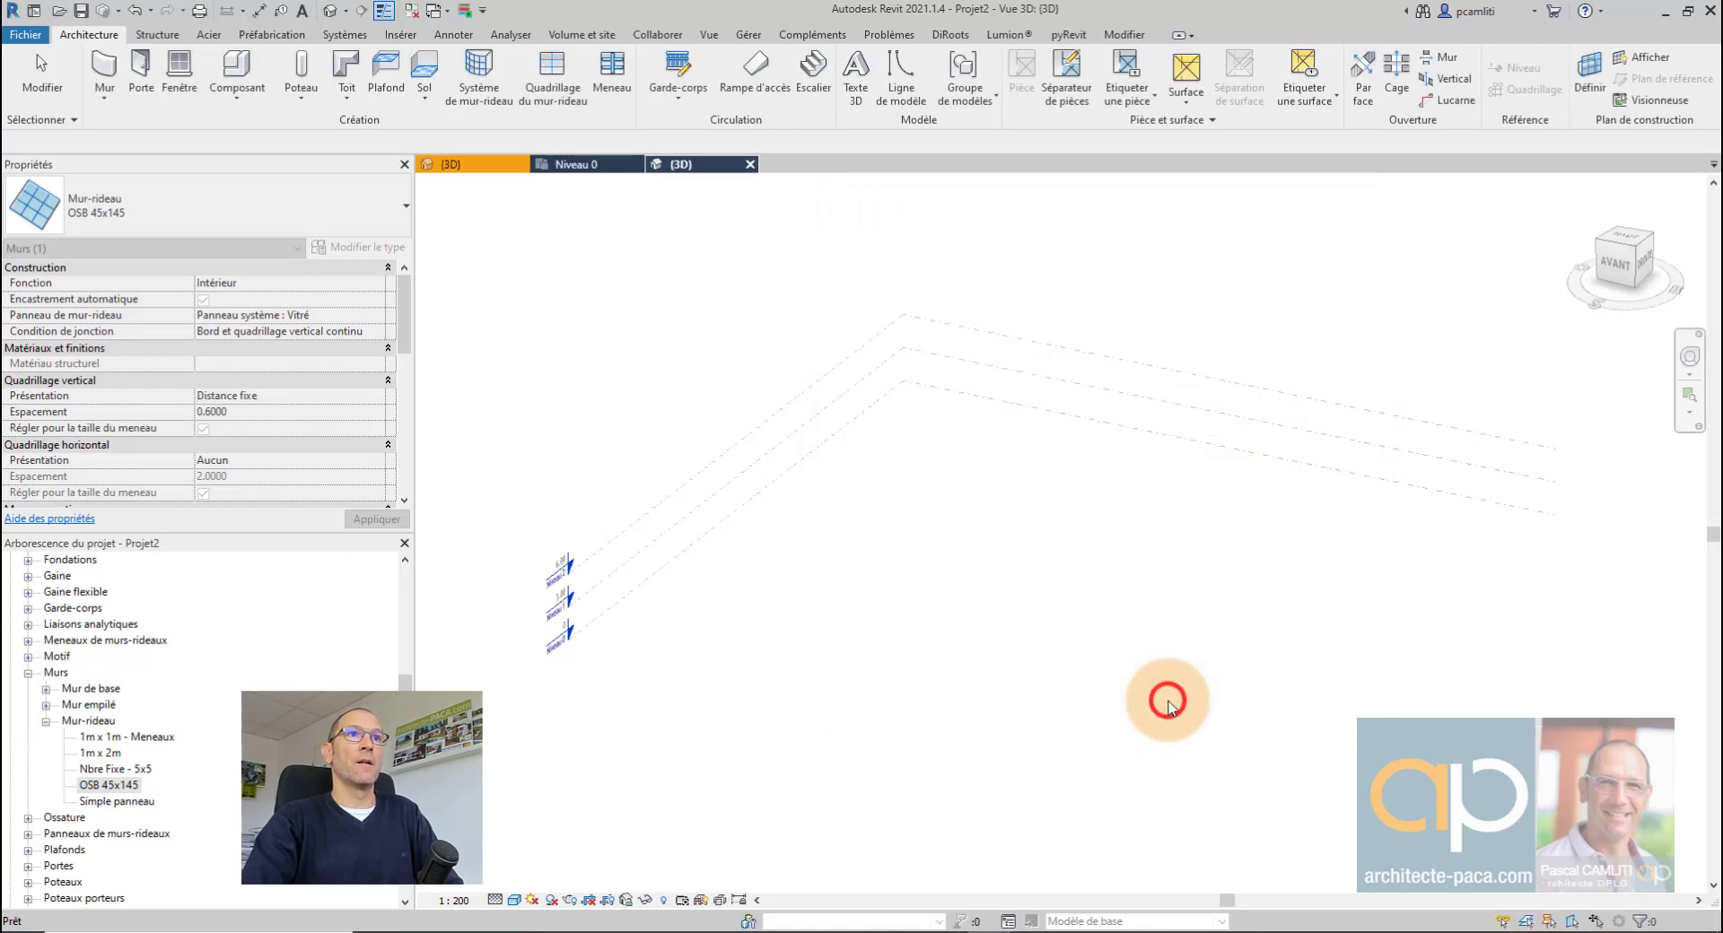
click(250, 206)
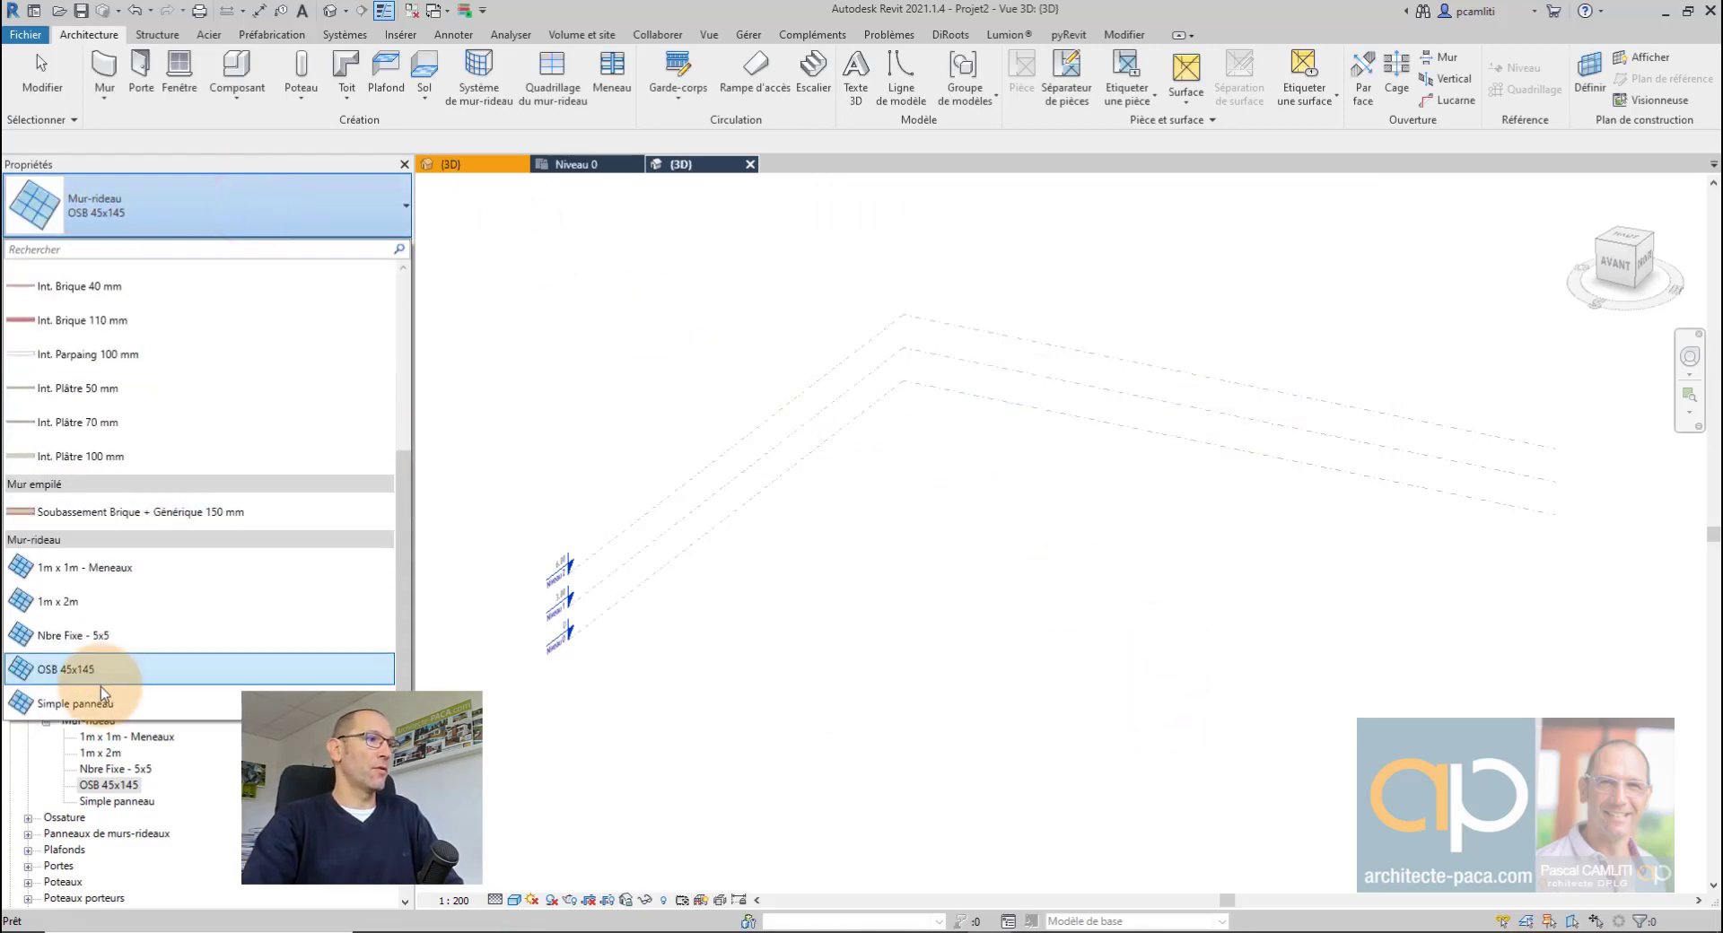
click(991, 586)
click(869, 575)
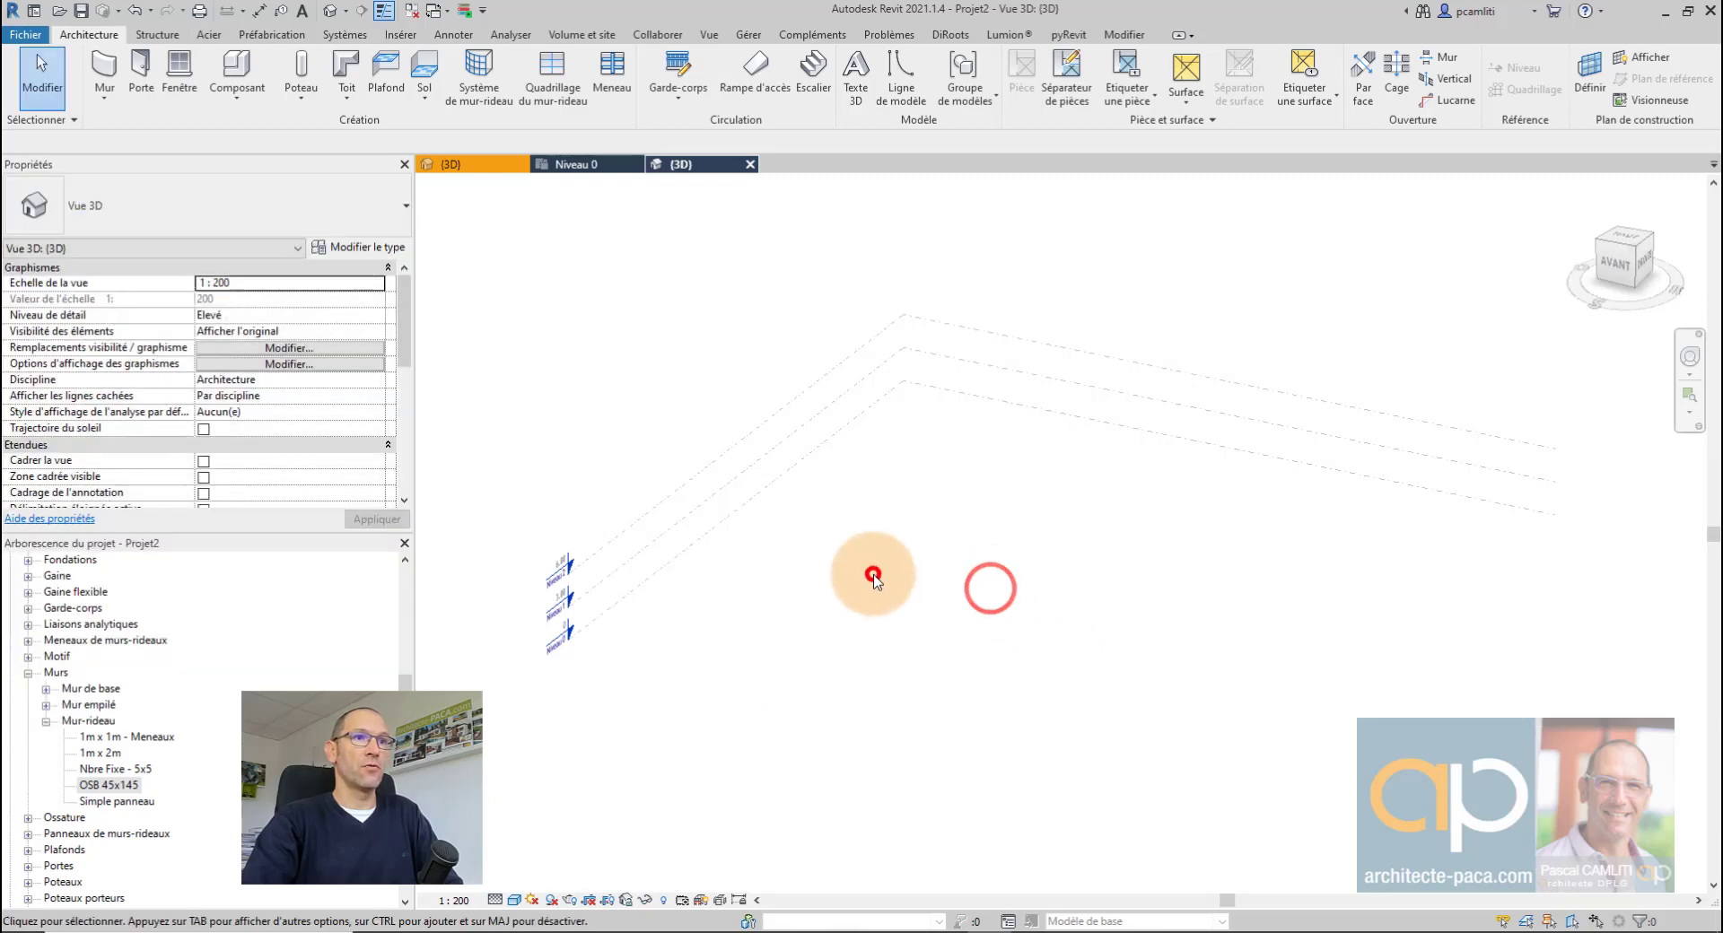
Step: Draw a straight OSB 45x145 curtain wall about 19 m long and 3 m high on Niveau 0, in front of the level lines
click(107, 64)
click(126, 191)
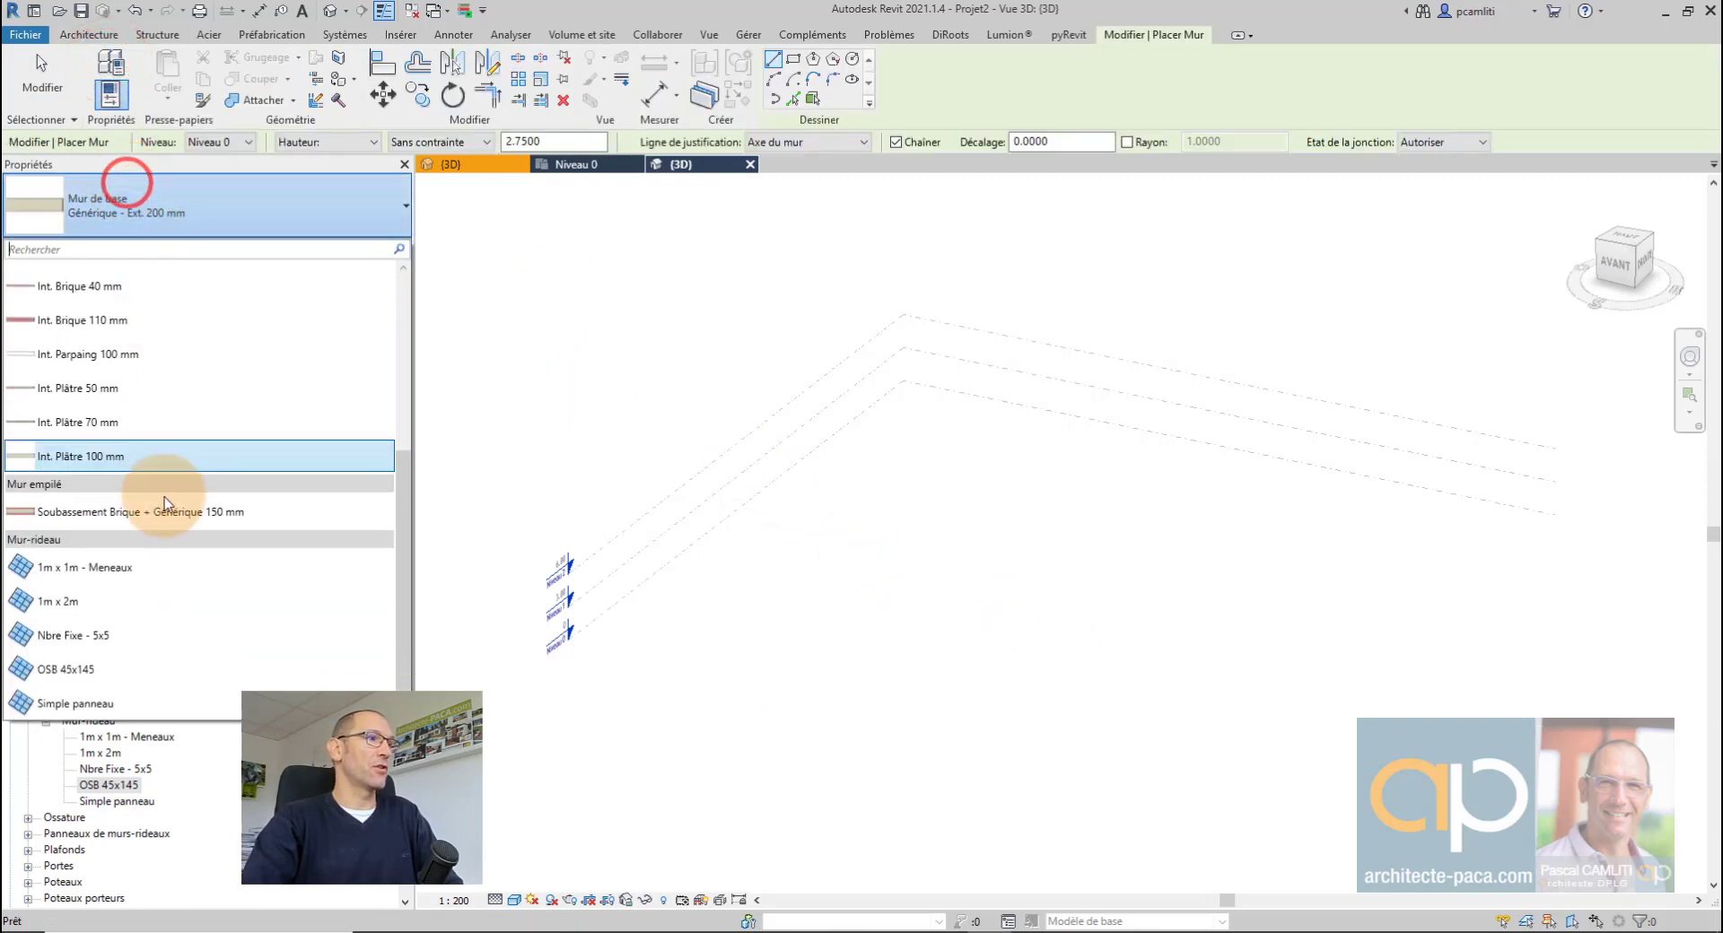
click(149, 665)
click(819, 578)
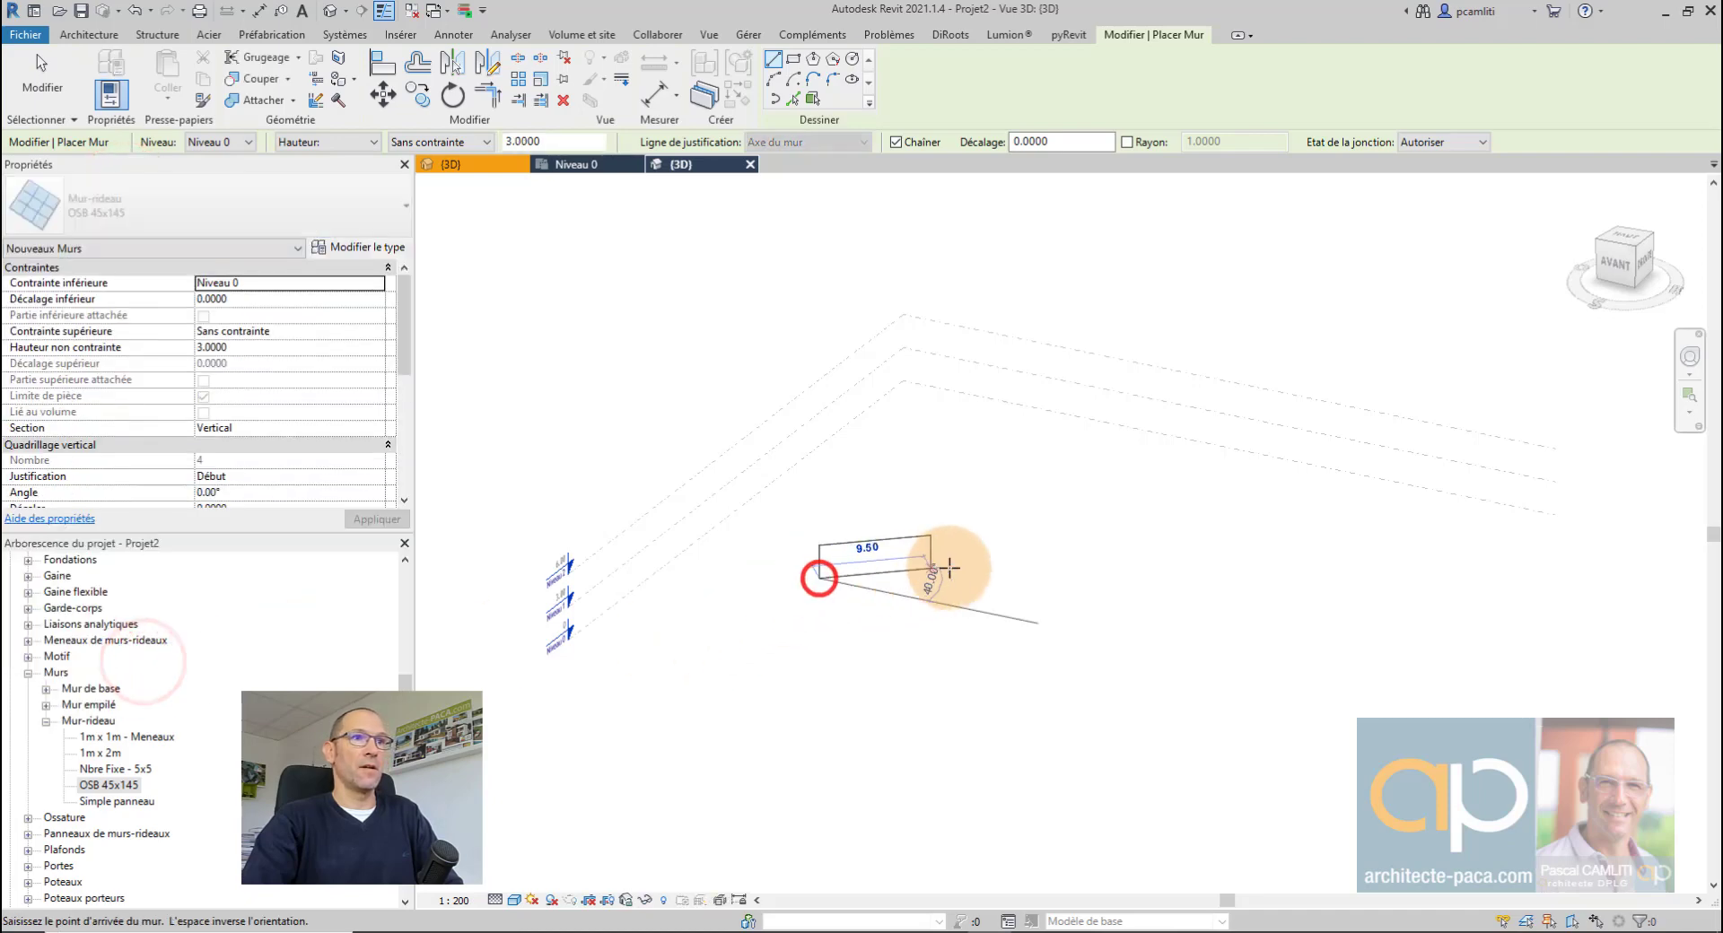
click(1042, 562)
key(Escape)
key(Escape)
Step: Select the OSB 45x145 curtain wall in the 3D view and open its type properties
scroll(762, 565, up, 5)
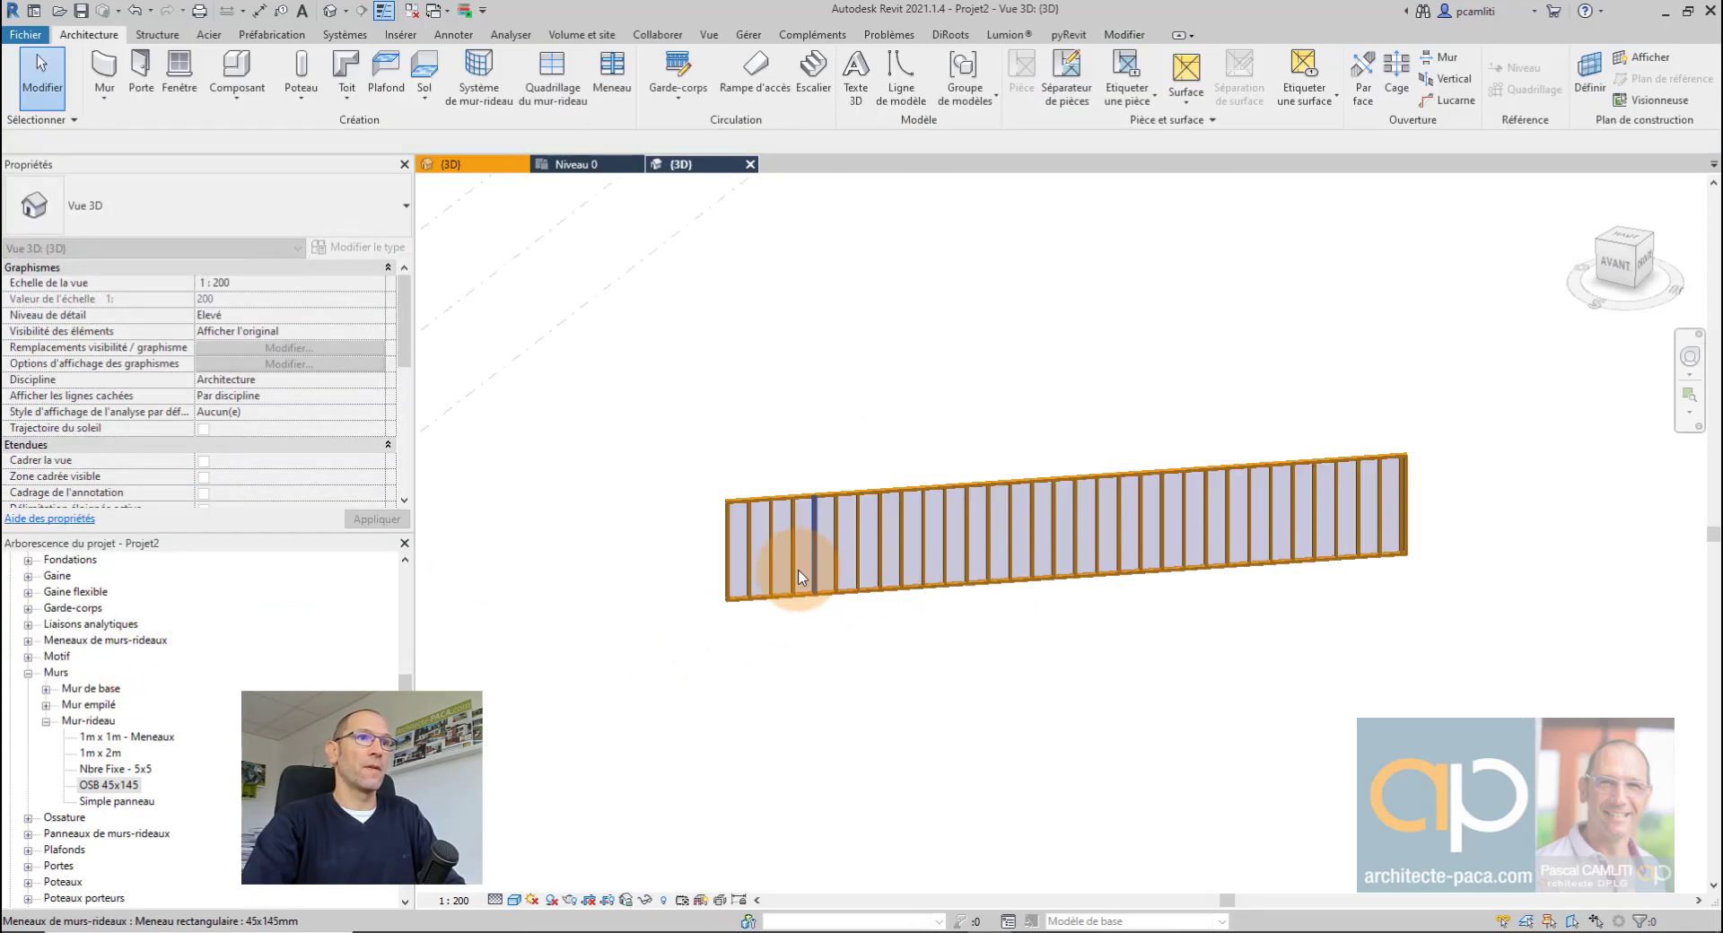
scroll(713, 557, up, 1)
shift+middle_drag(697, 546, 766, 573)
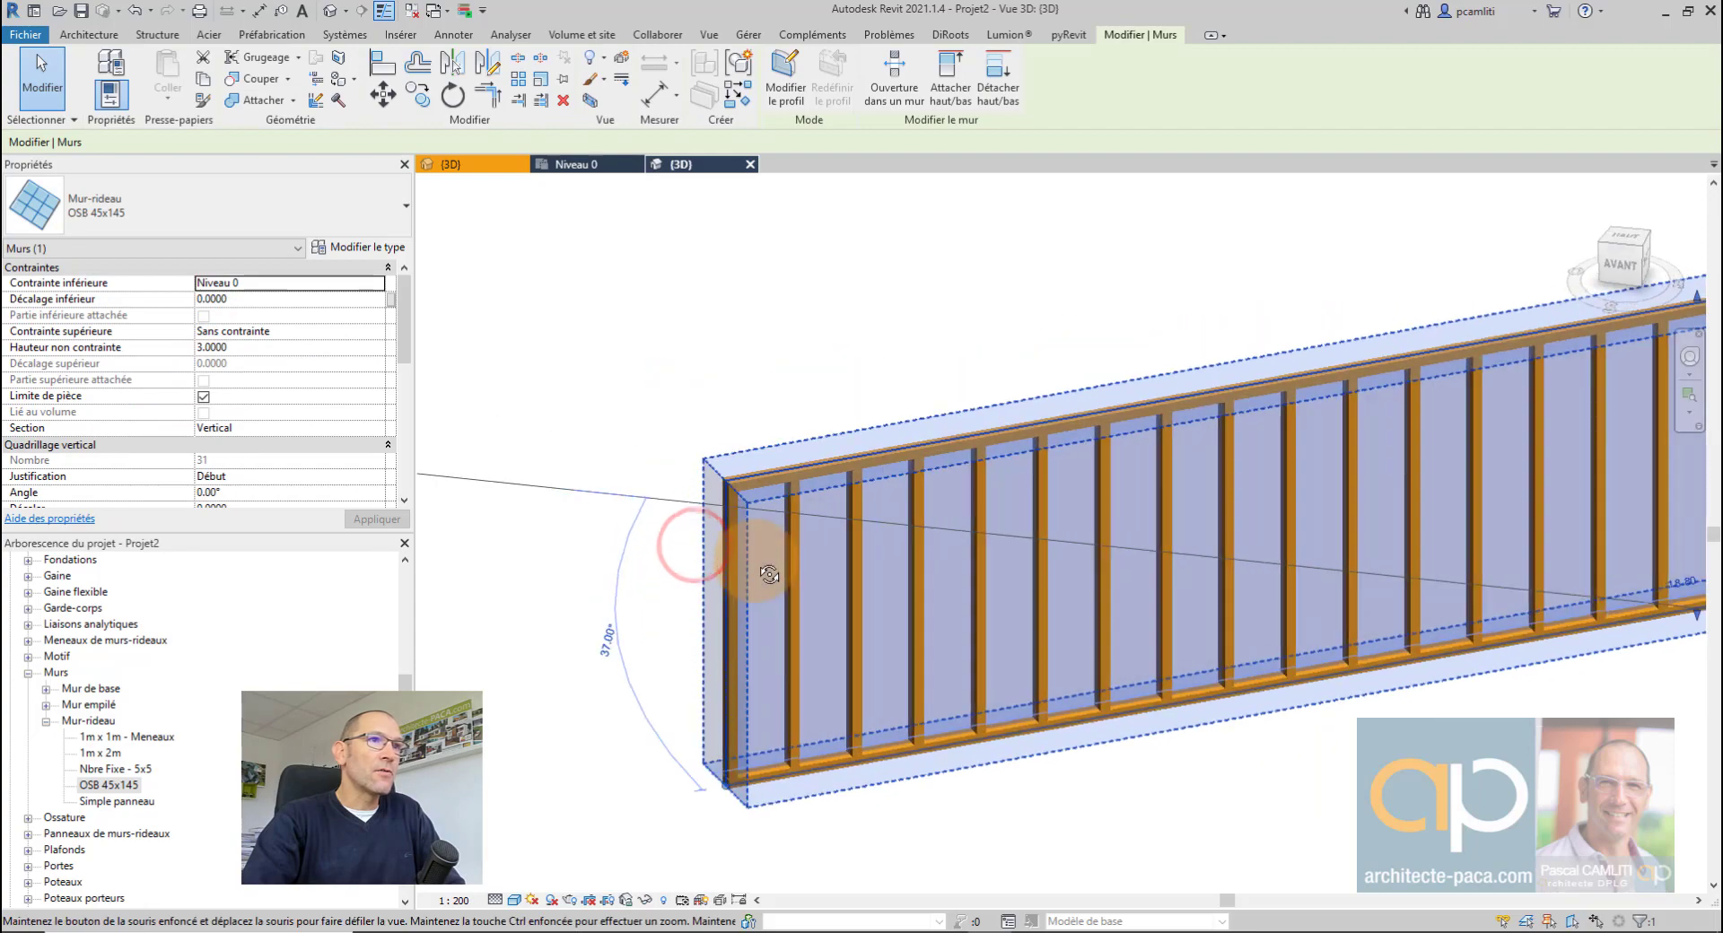
click(764, 385)
scroll(752, 514, up, 1)
click(751, 510)
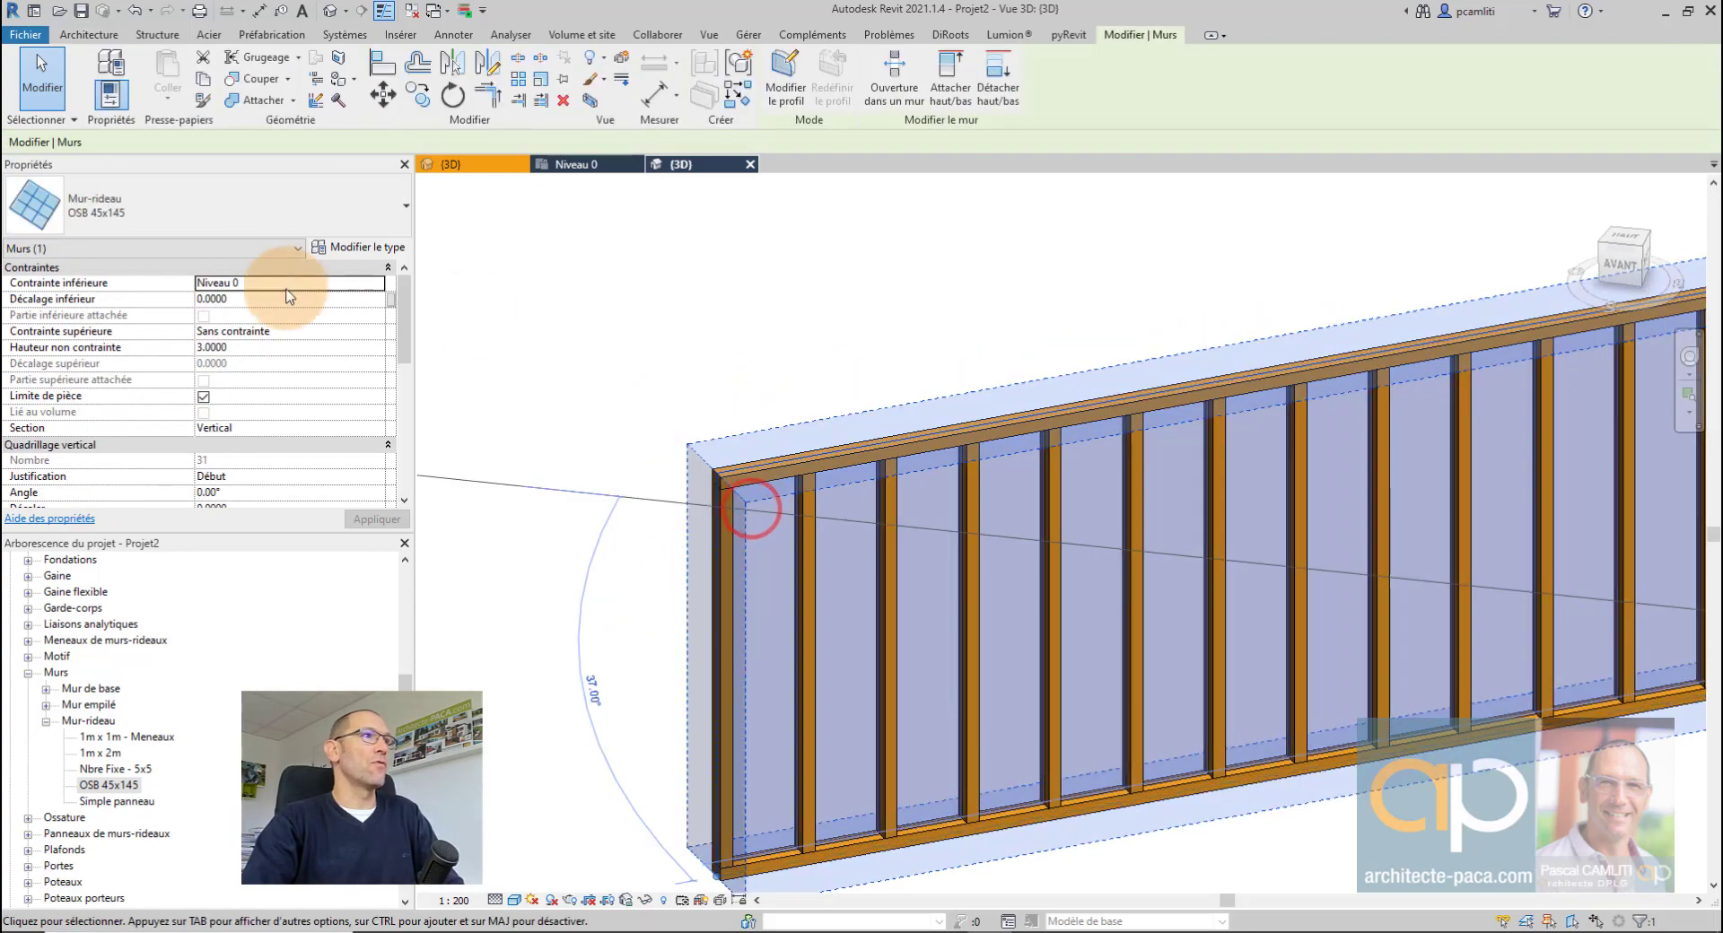
click(368, 247)
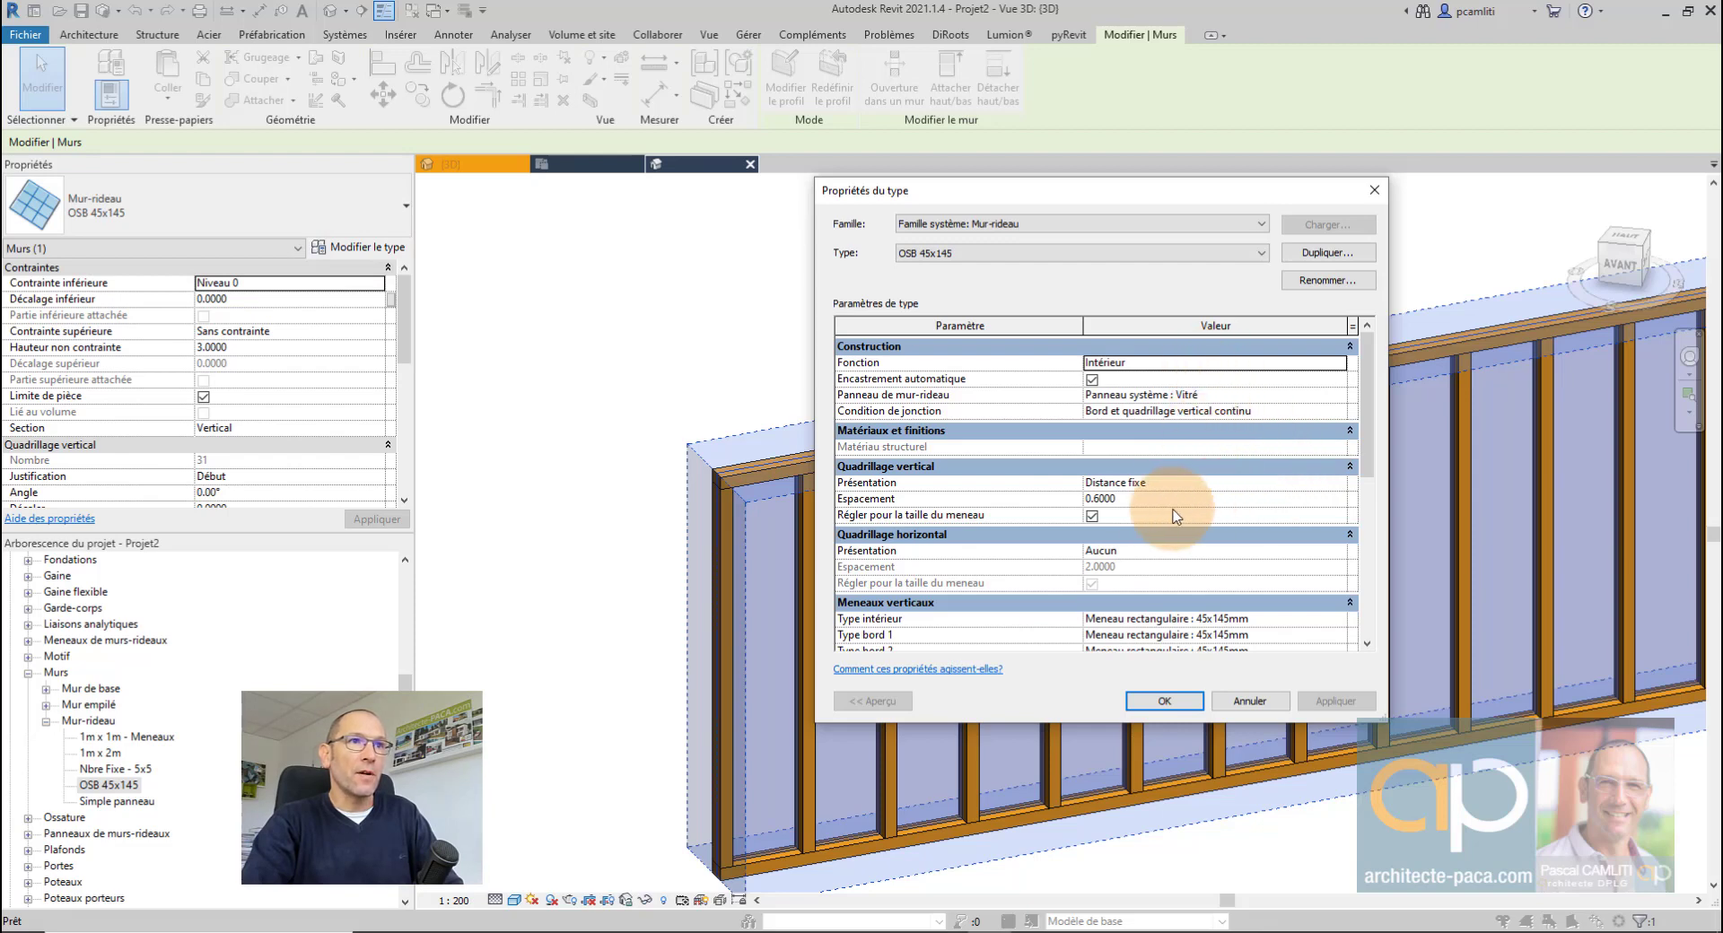
drag(1167, 192, 1102, 154)
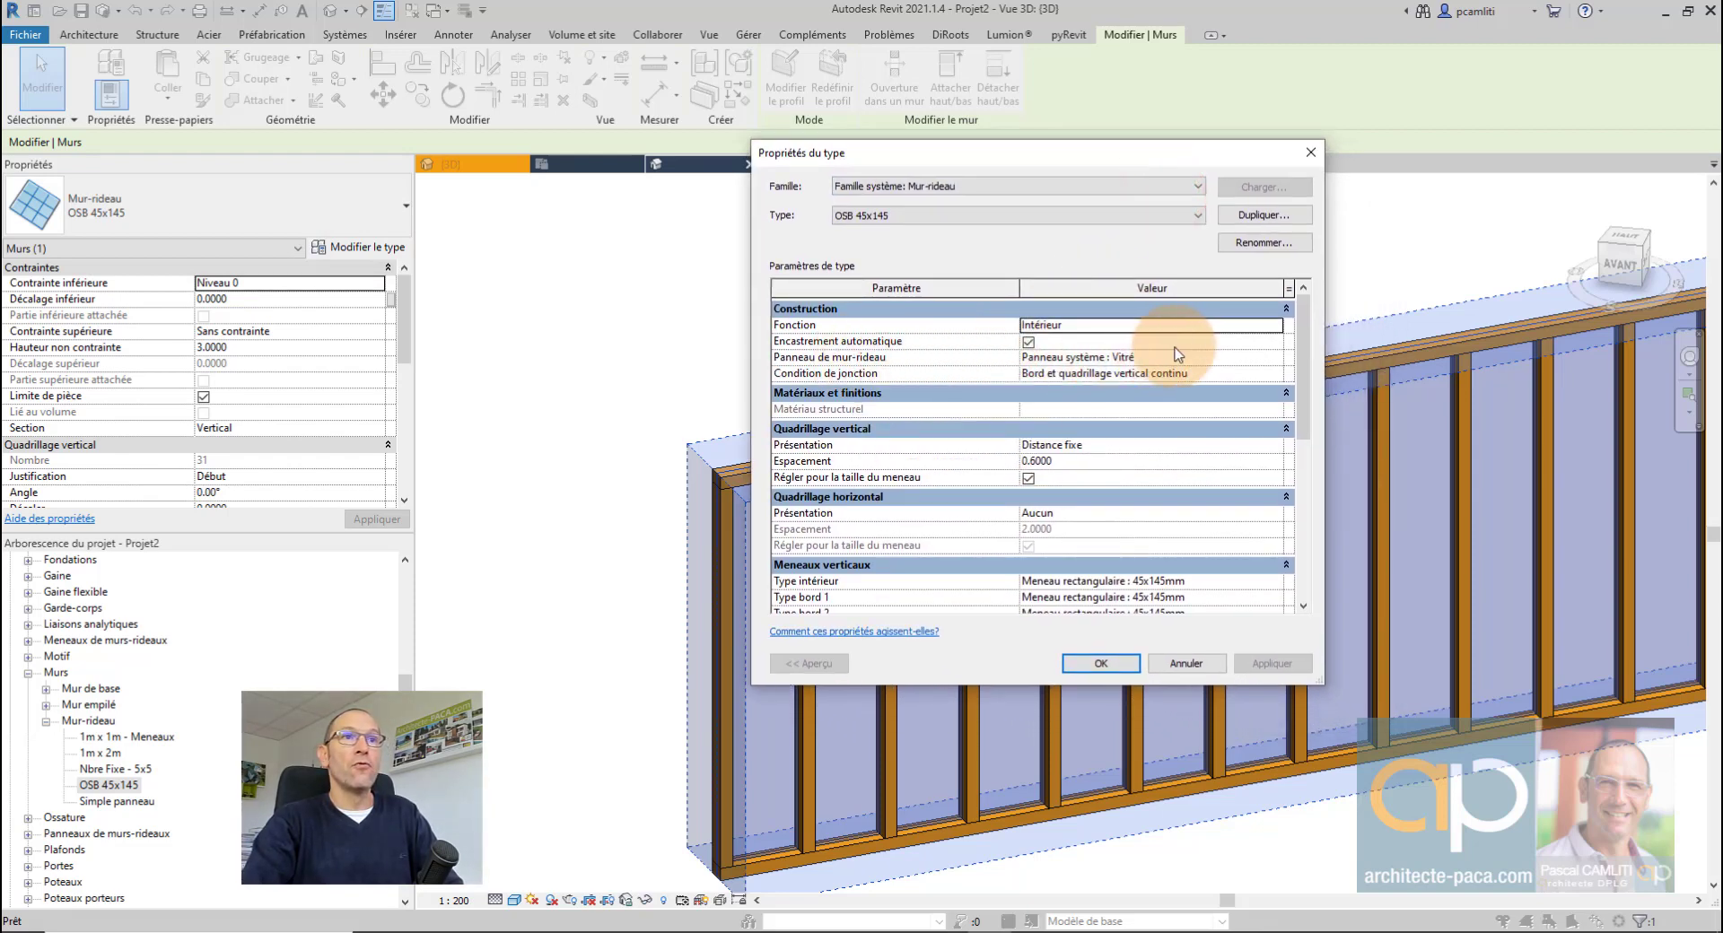
Step: Set the curtain panel of the OSB 45x145 type to Panneau système : OSB 45x145, apply the change and deselect the wall
click(1277, 358)
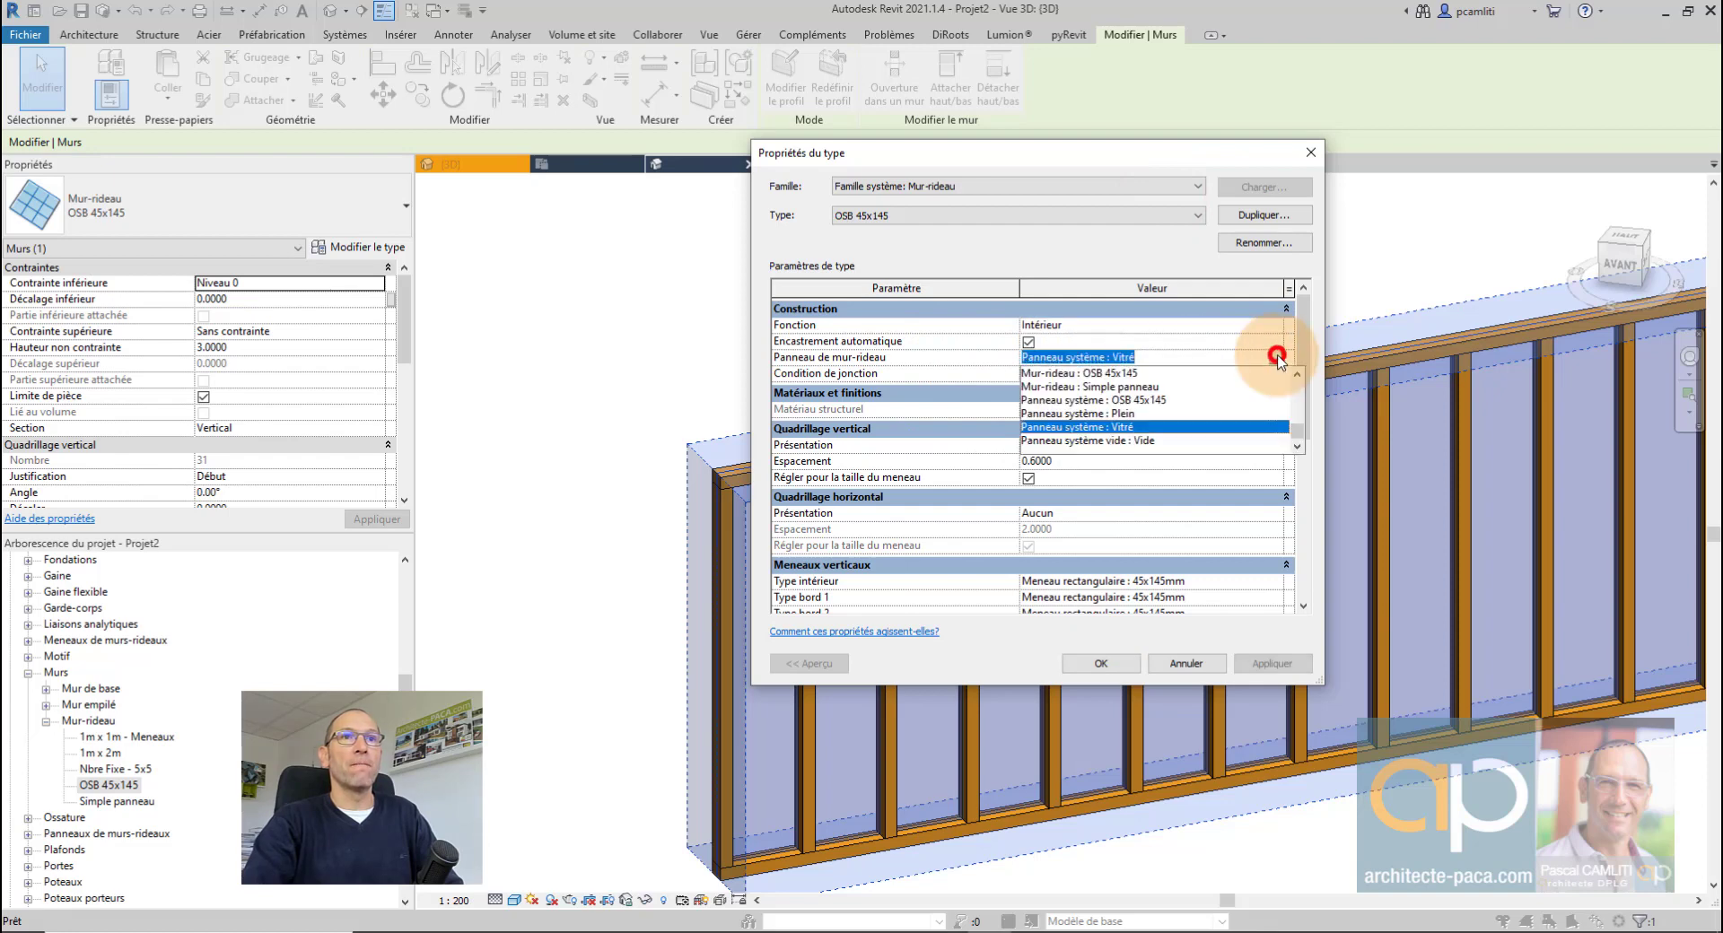
click(1109, 373)
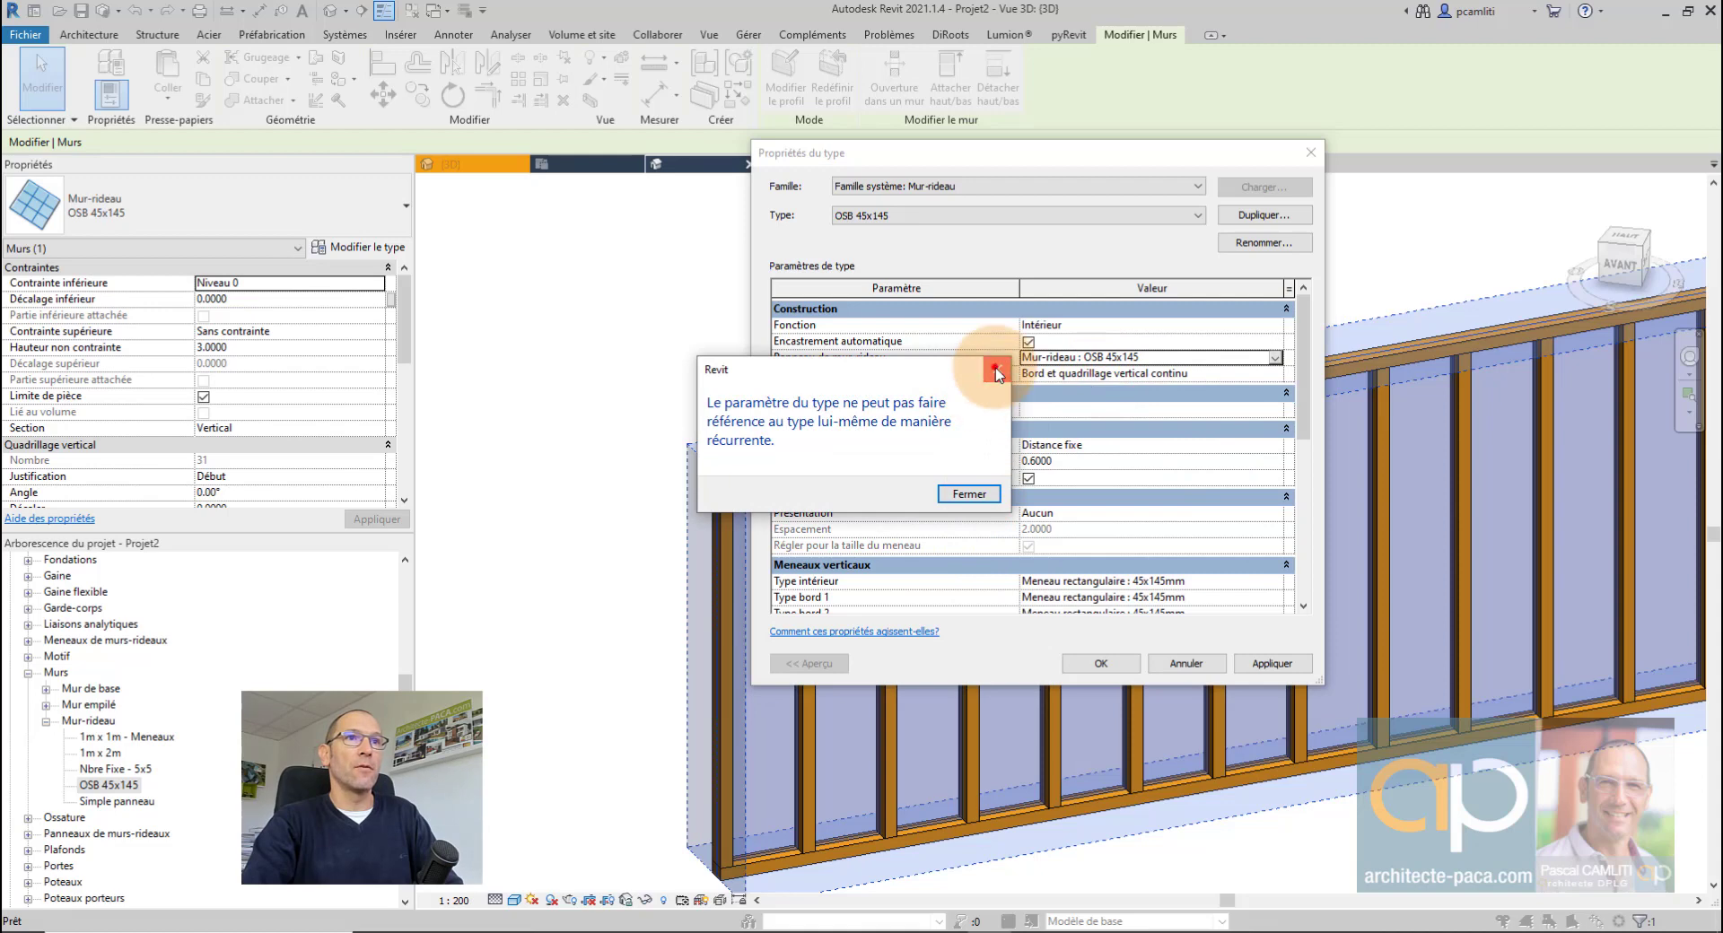
click(995, 370)
click(1275, 358)
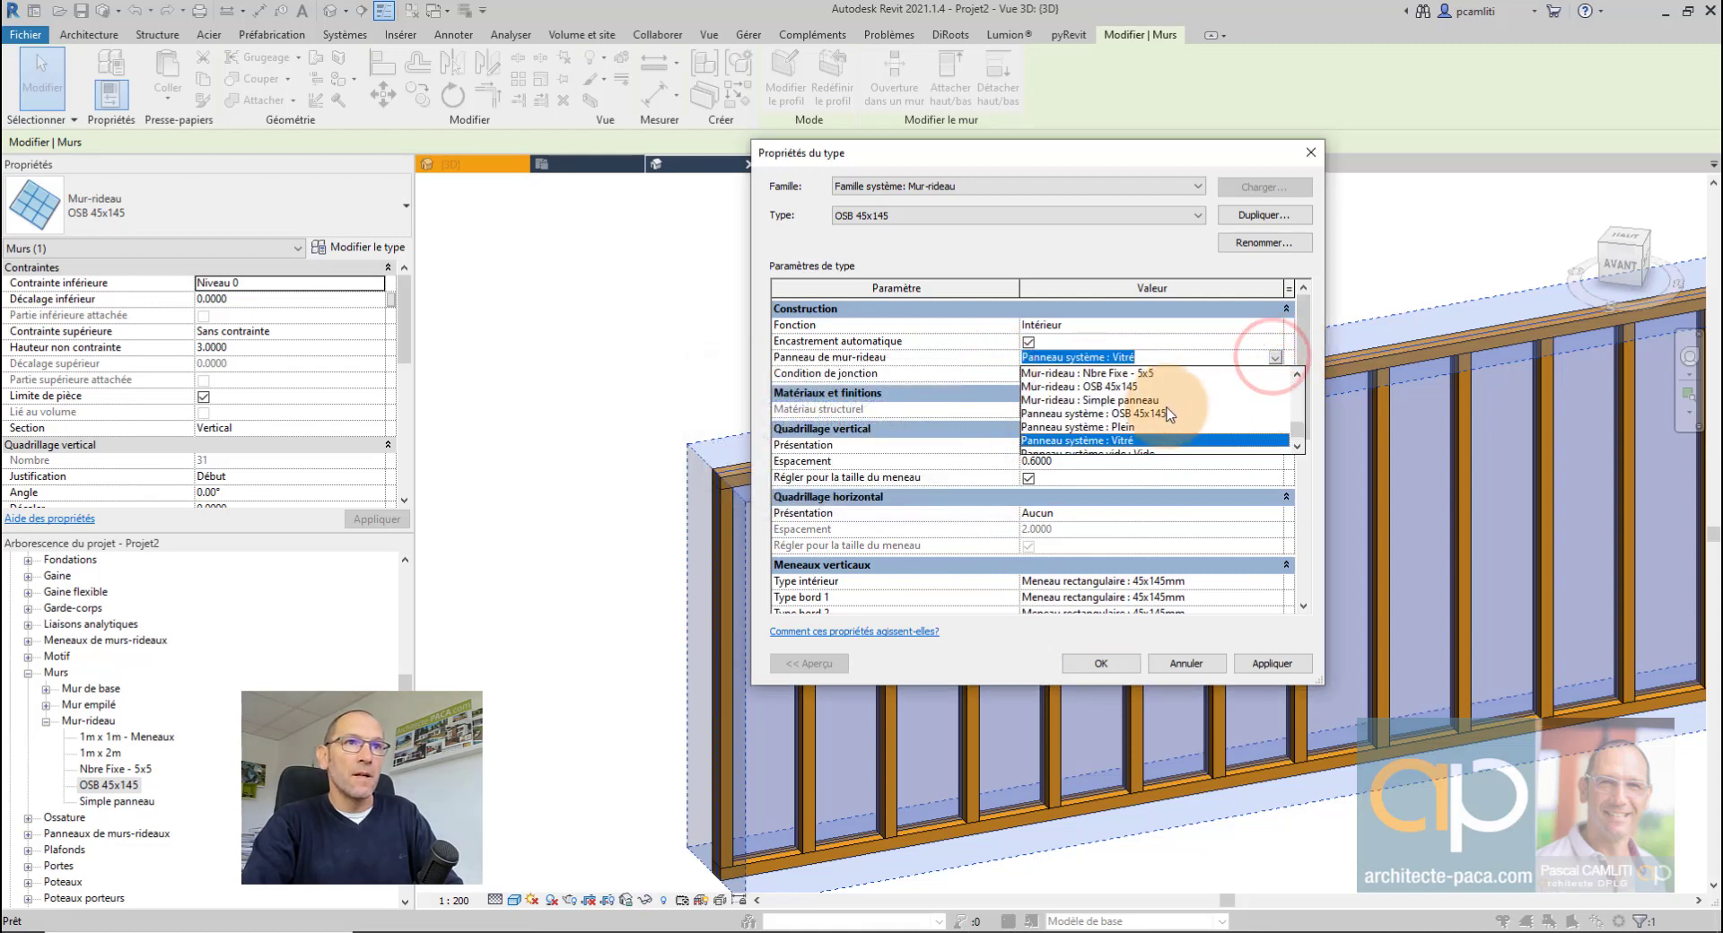
click(1165, 413)
click(1273, 663)
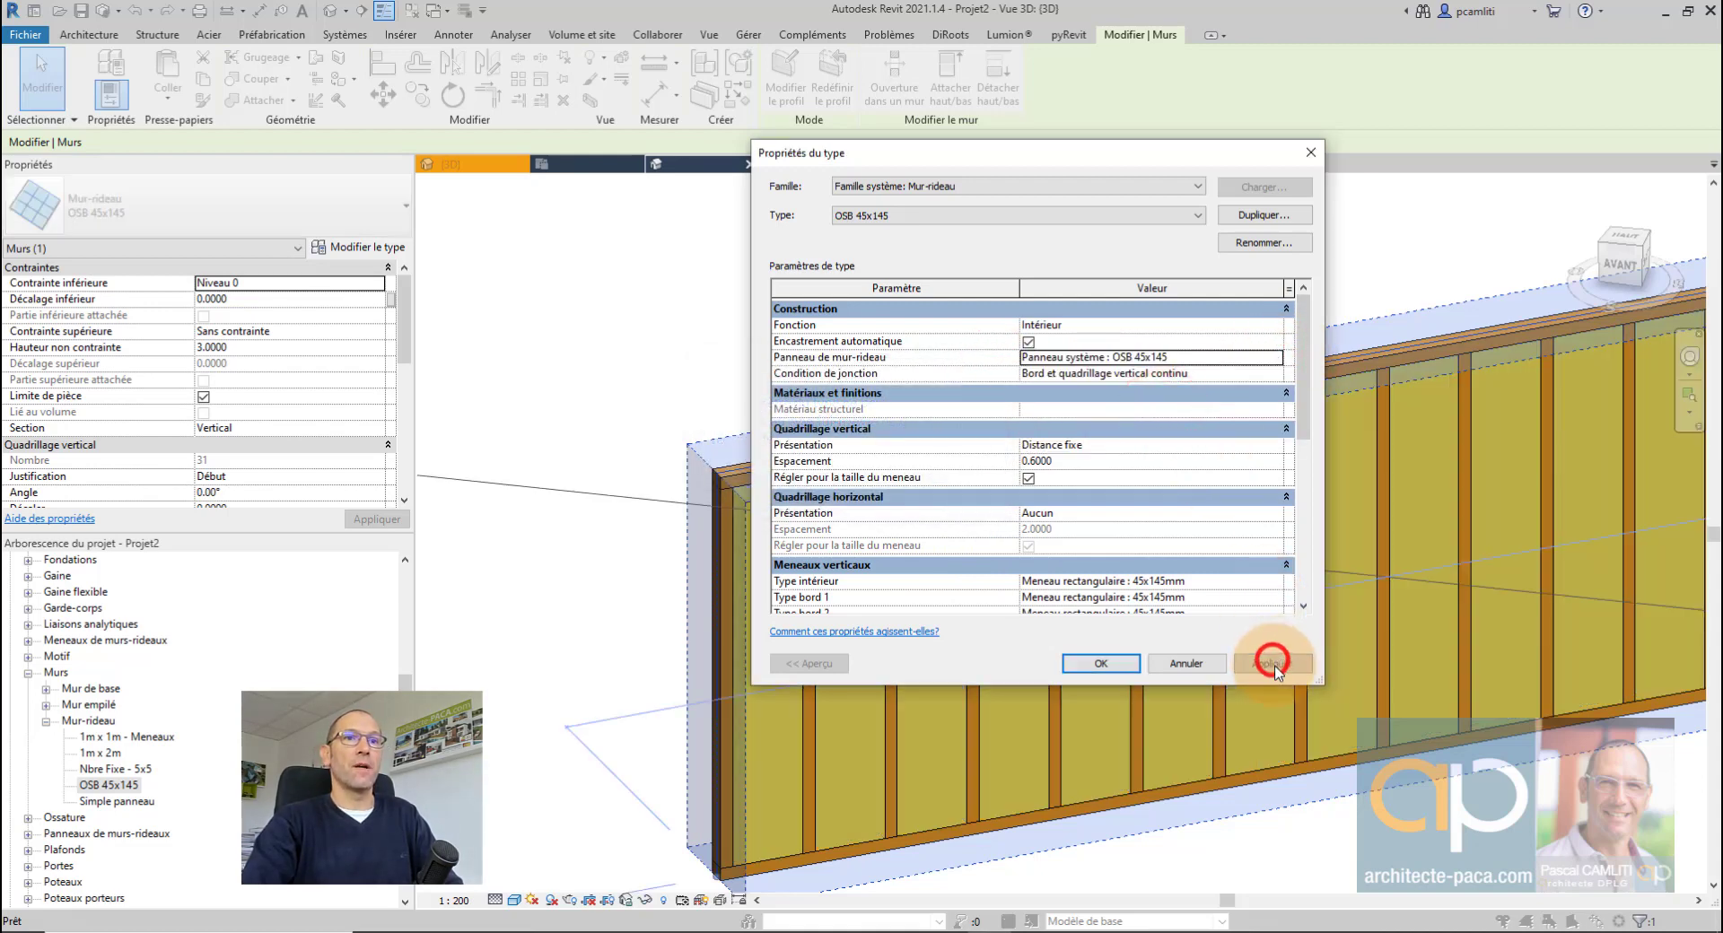
click(1101, 663)
click(753, 364)
Step: View the panelled wall from its back side and open the Niveau 0 floor plan
scroll(753, 365, down, 2)
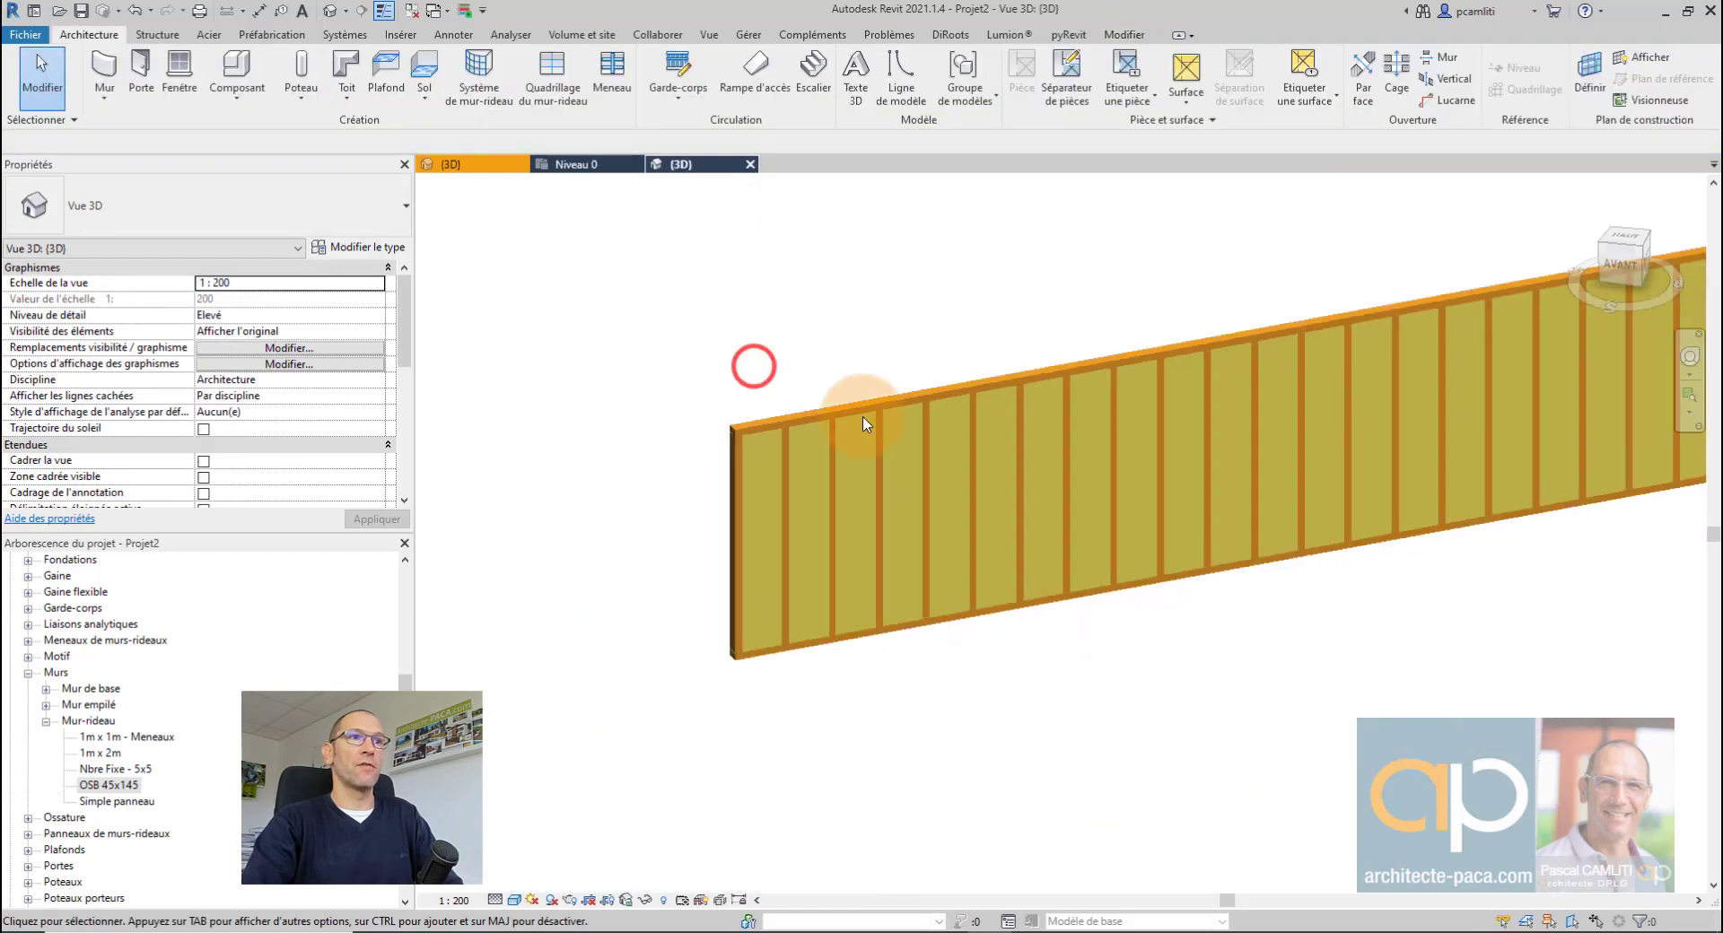
shift+middle_drag(1219, 504, 1027, 546)
scroll(1026, 546, down, 2)
shift+middle_drag(1129, 569, 934, 557)
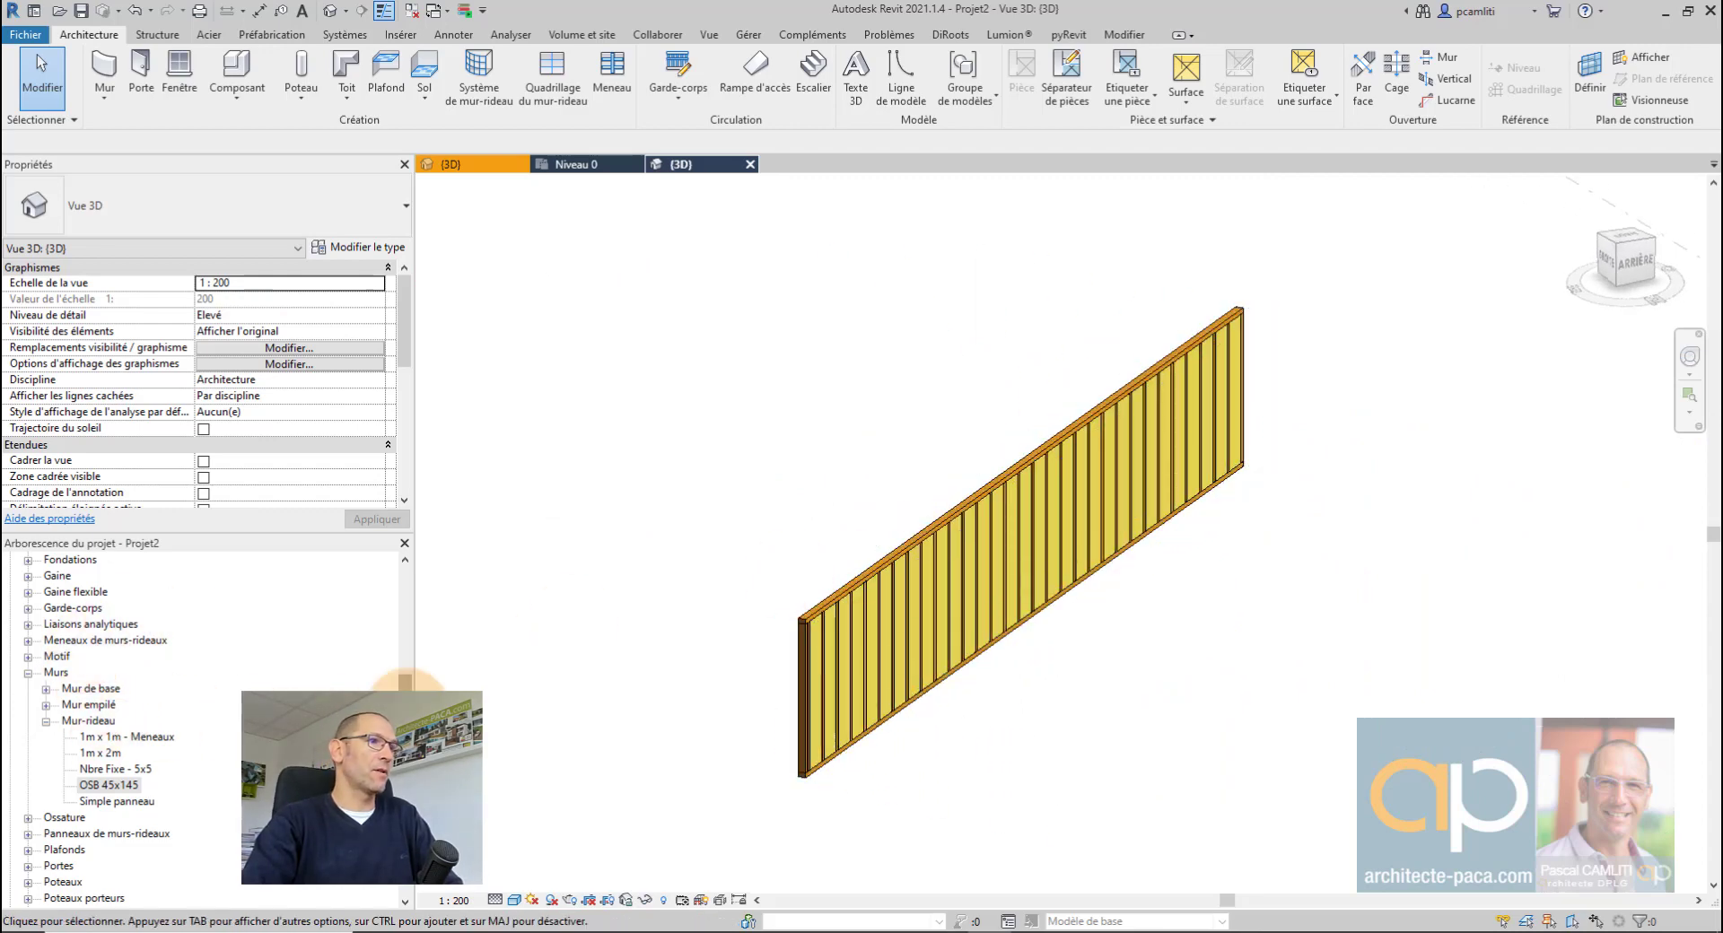
drag(405, 681, 404, 577)
double_click(77, 576)
click(85, 592)
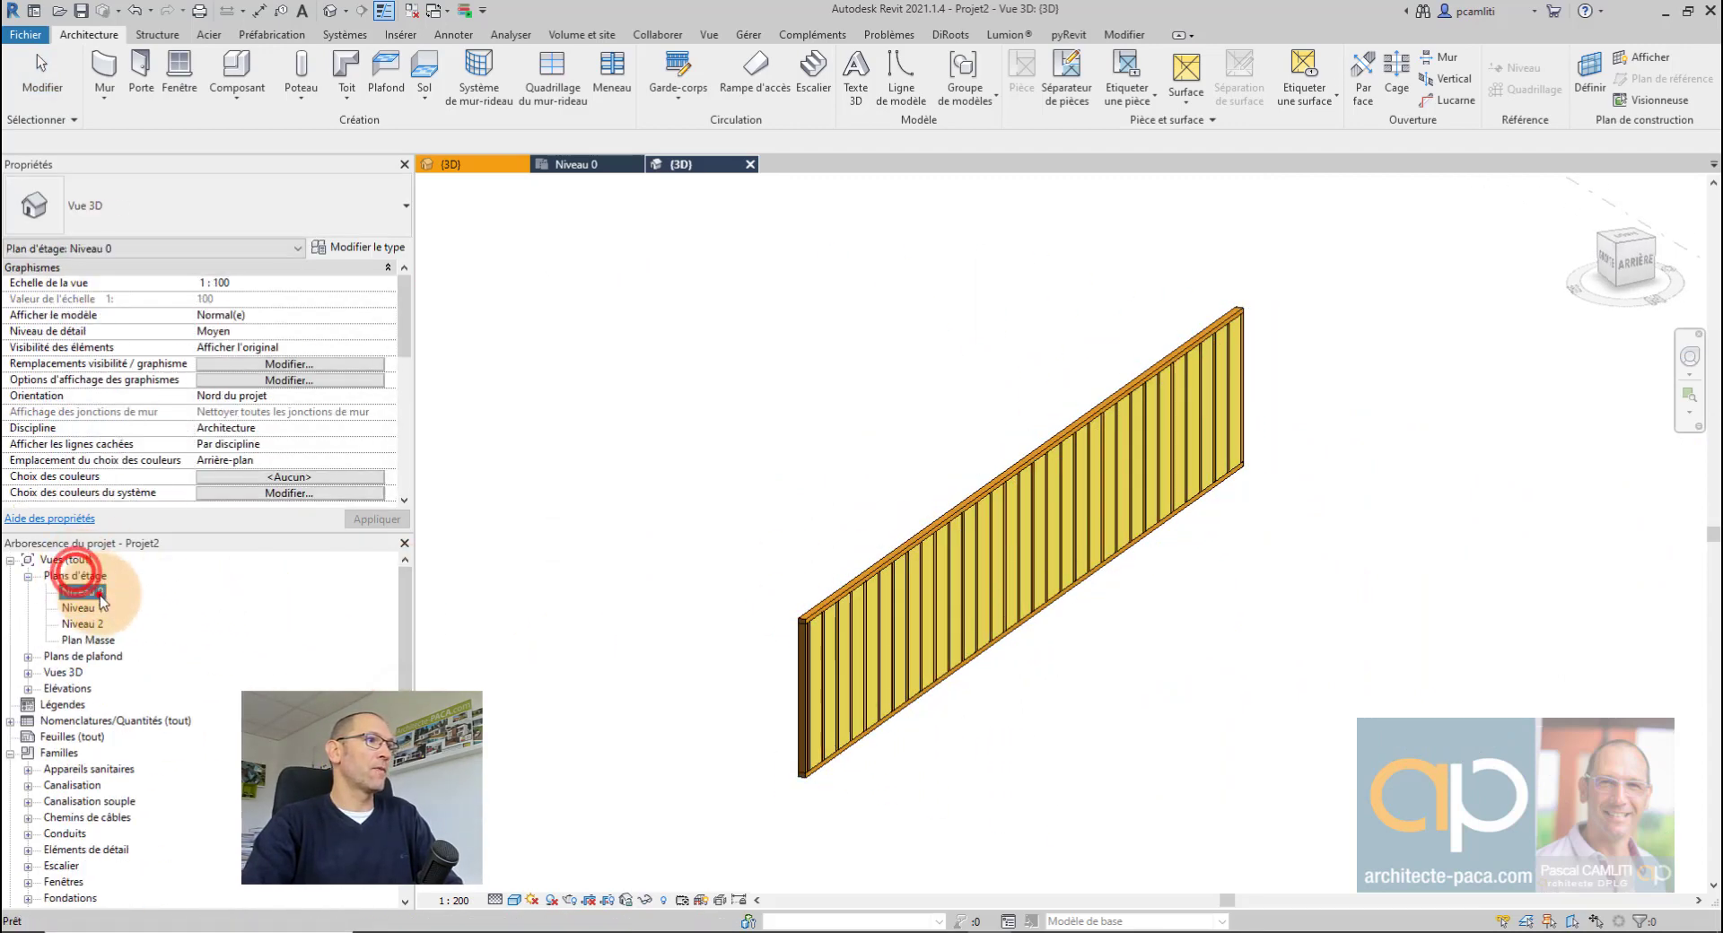
double_click(86, 593)
scroll(917, 570, up, 5)
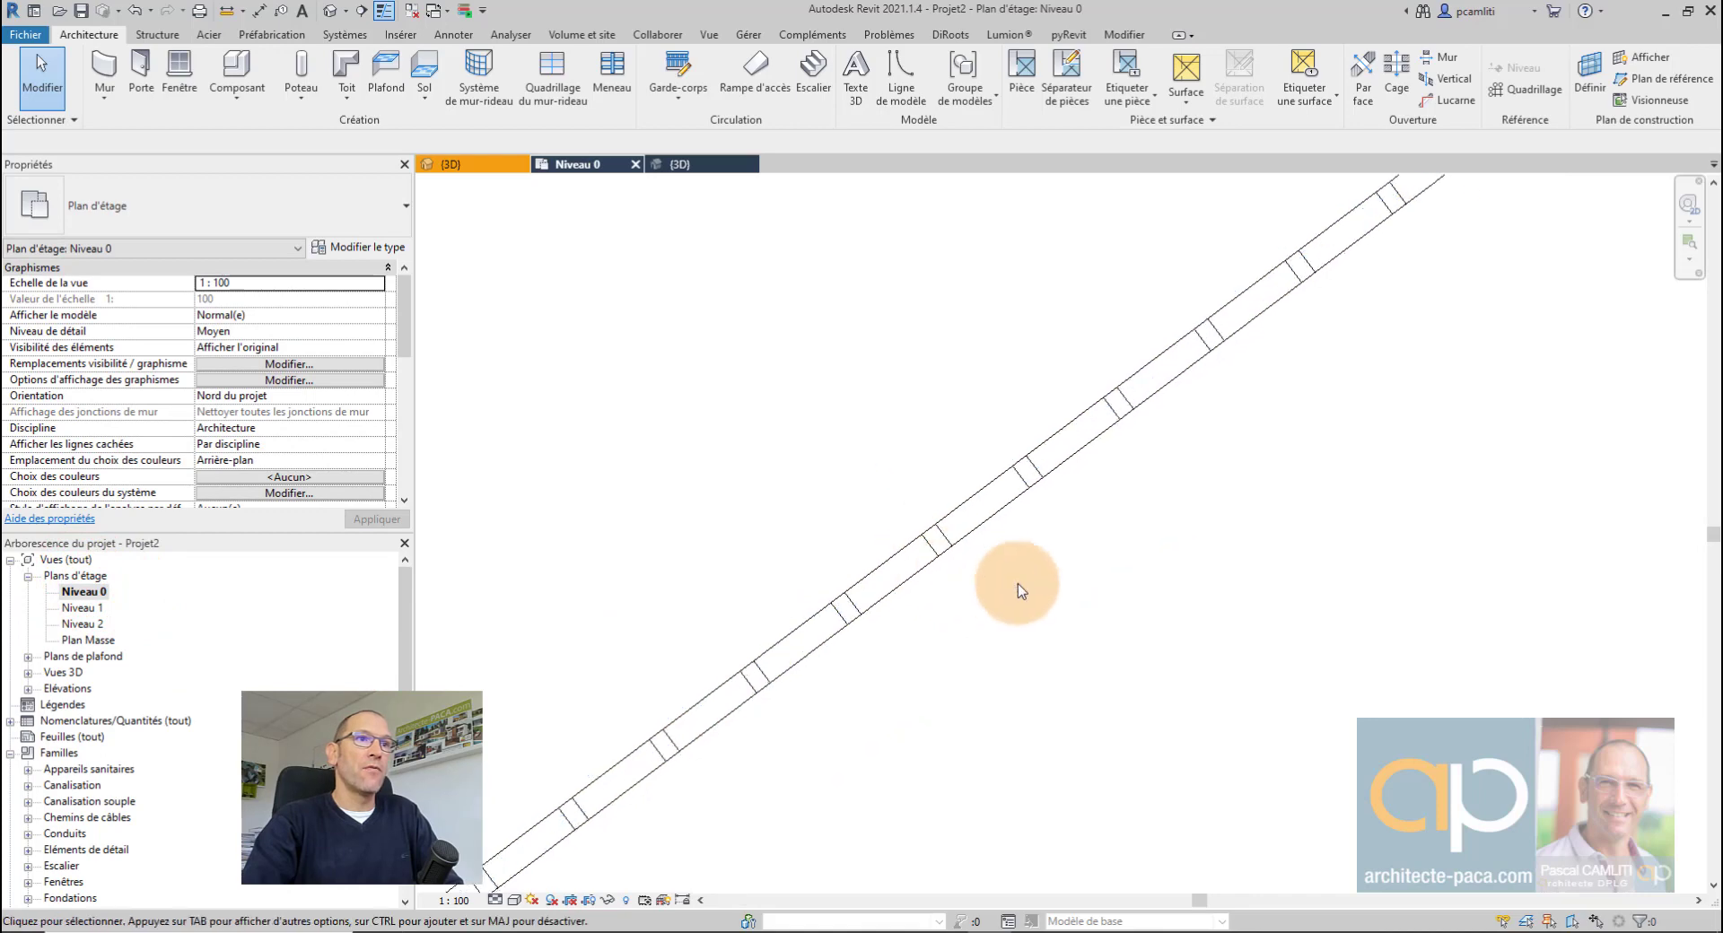
Step: Switch the Niveau 0 plan to a visual style that shows the mullion and panel colours
click(516, 907)
click(541, 837)
click(956, 719)
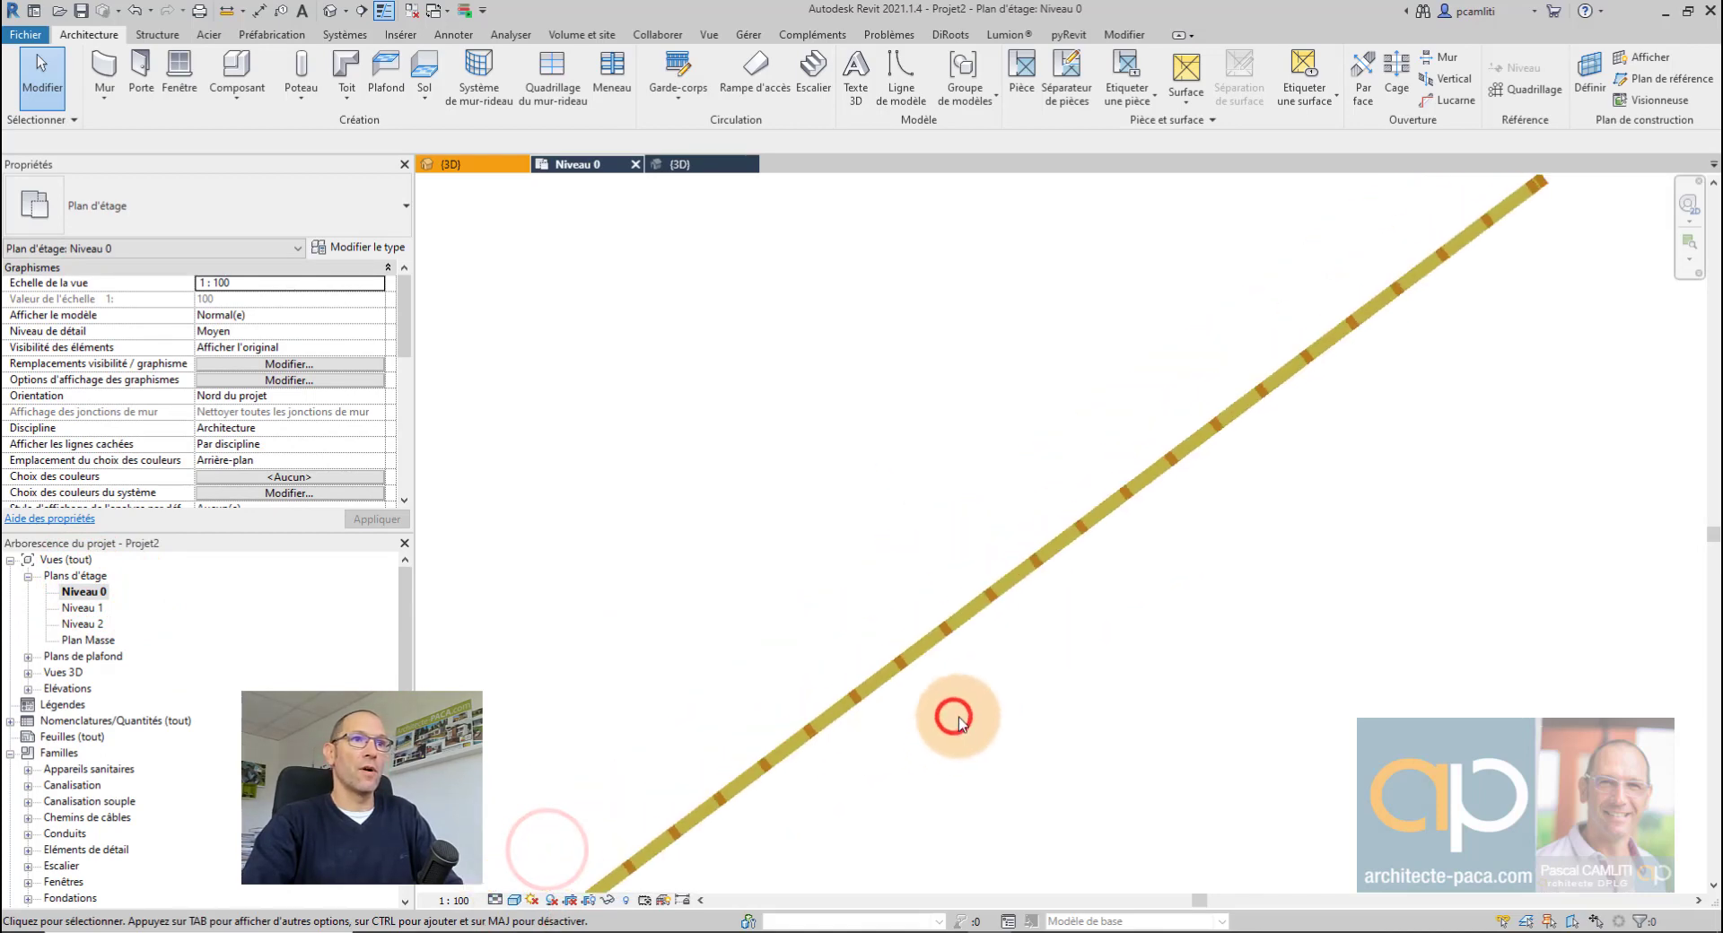
Step: Move the upper end of the curtain wall so it runs horizontally in plan, about 18.70 m long
scroll(1041, 660, down, 3)
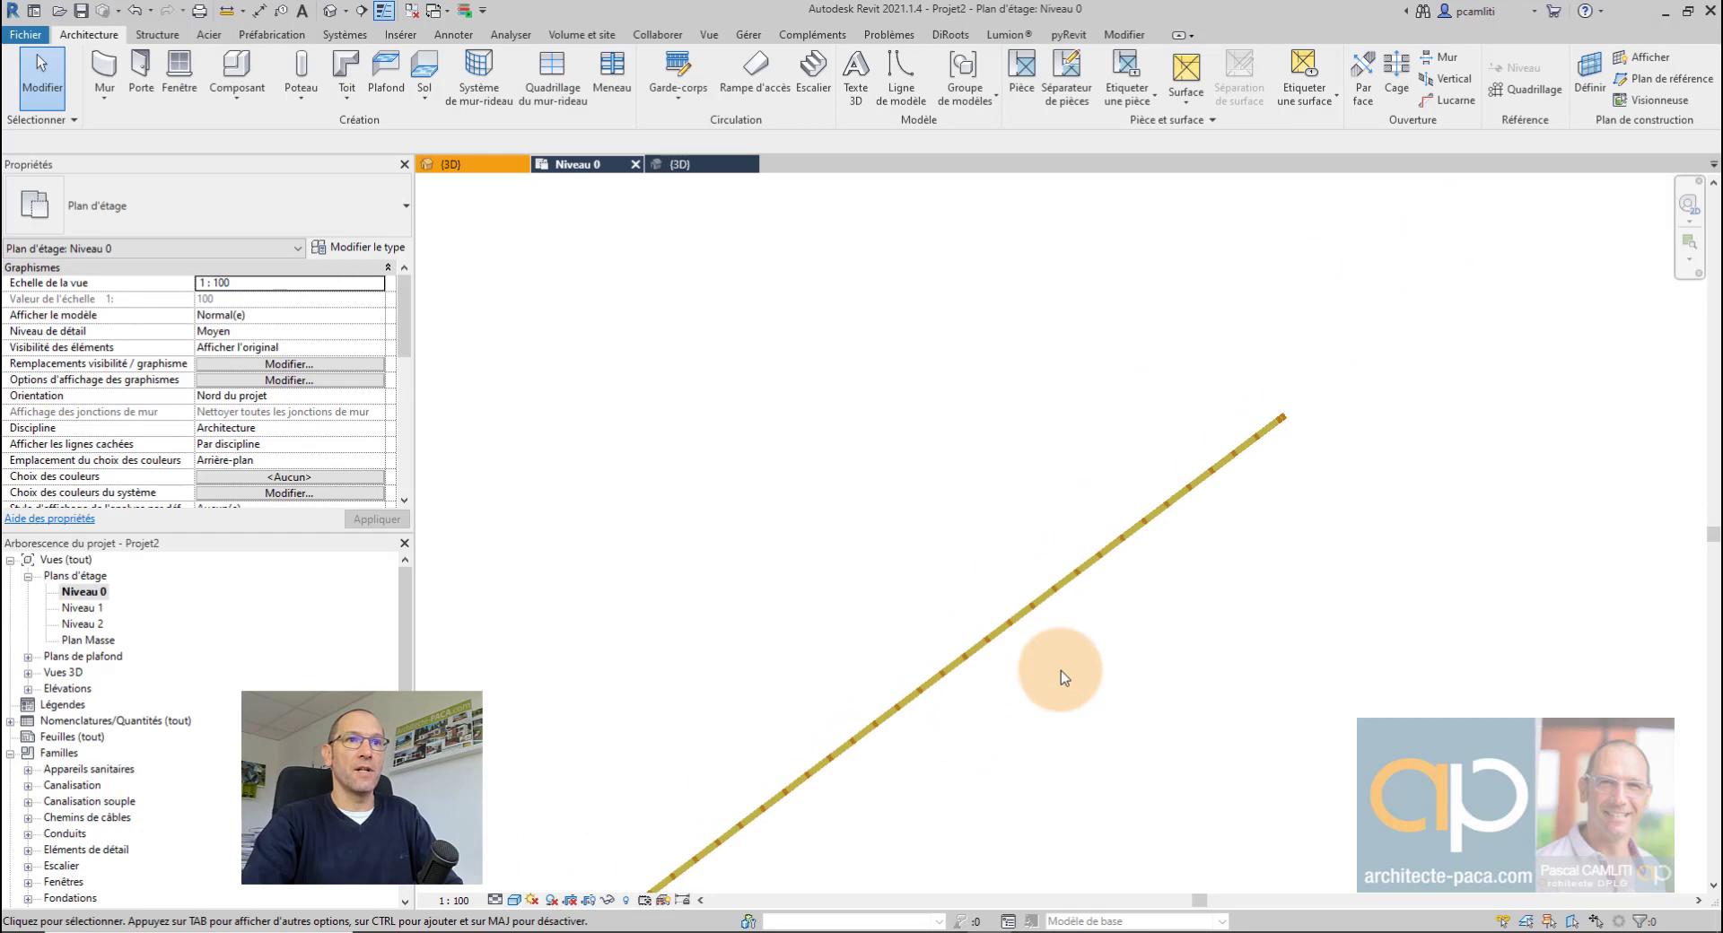
click(1116, 534)
click(1311, 419)
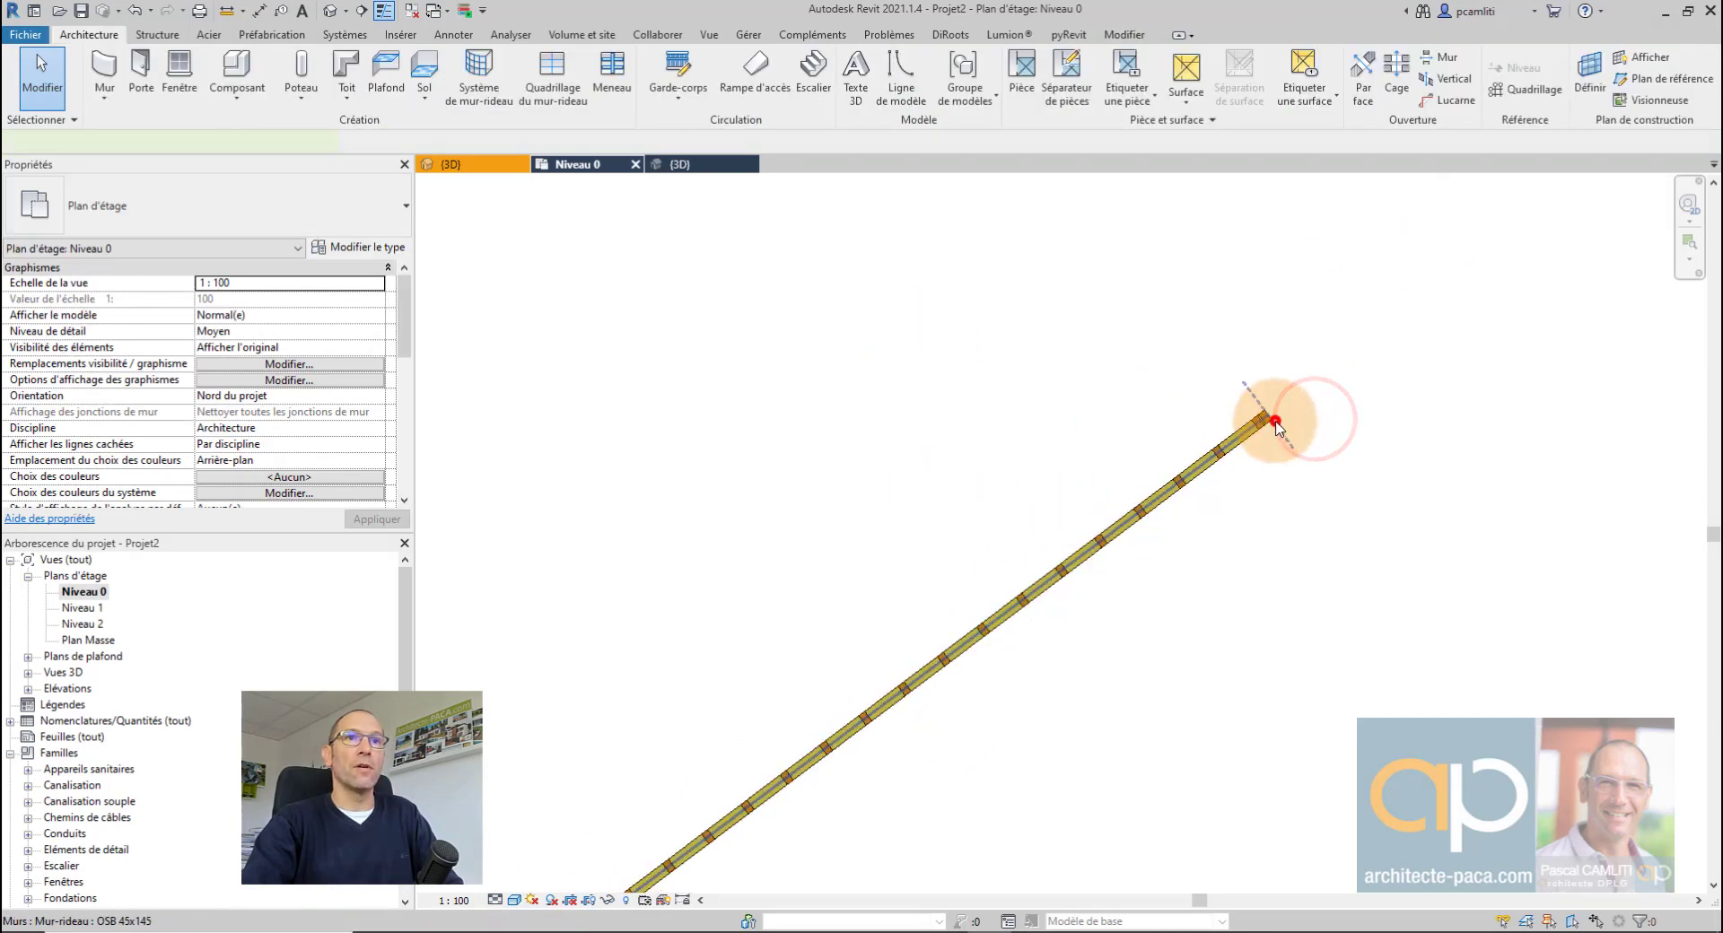
click(1277, 426)
scroll(1273, 420, down, 2)
drag(1273, 421, 1371, 725)
drag(1162, 725, 1142, 434)
scroll(1142, 434, up, 3)
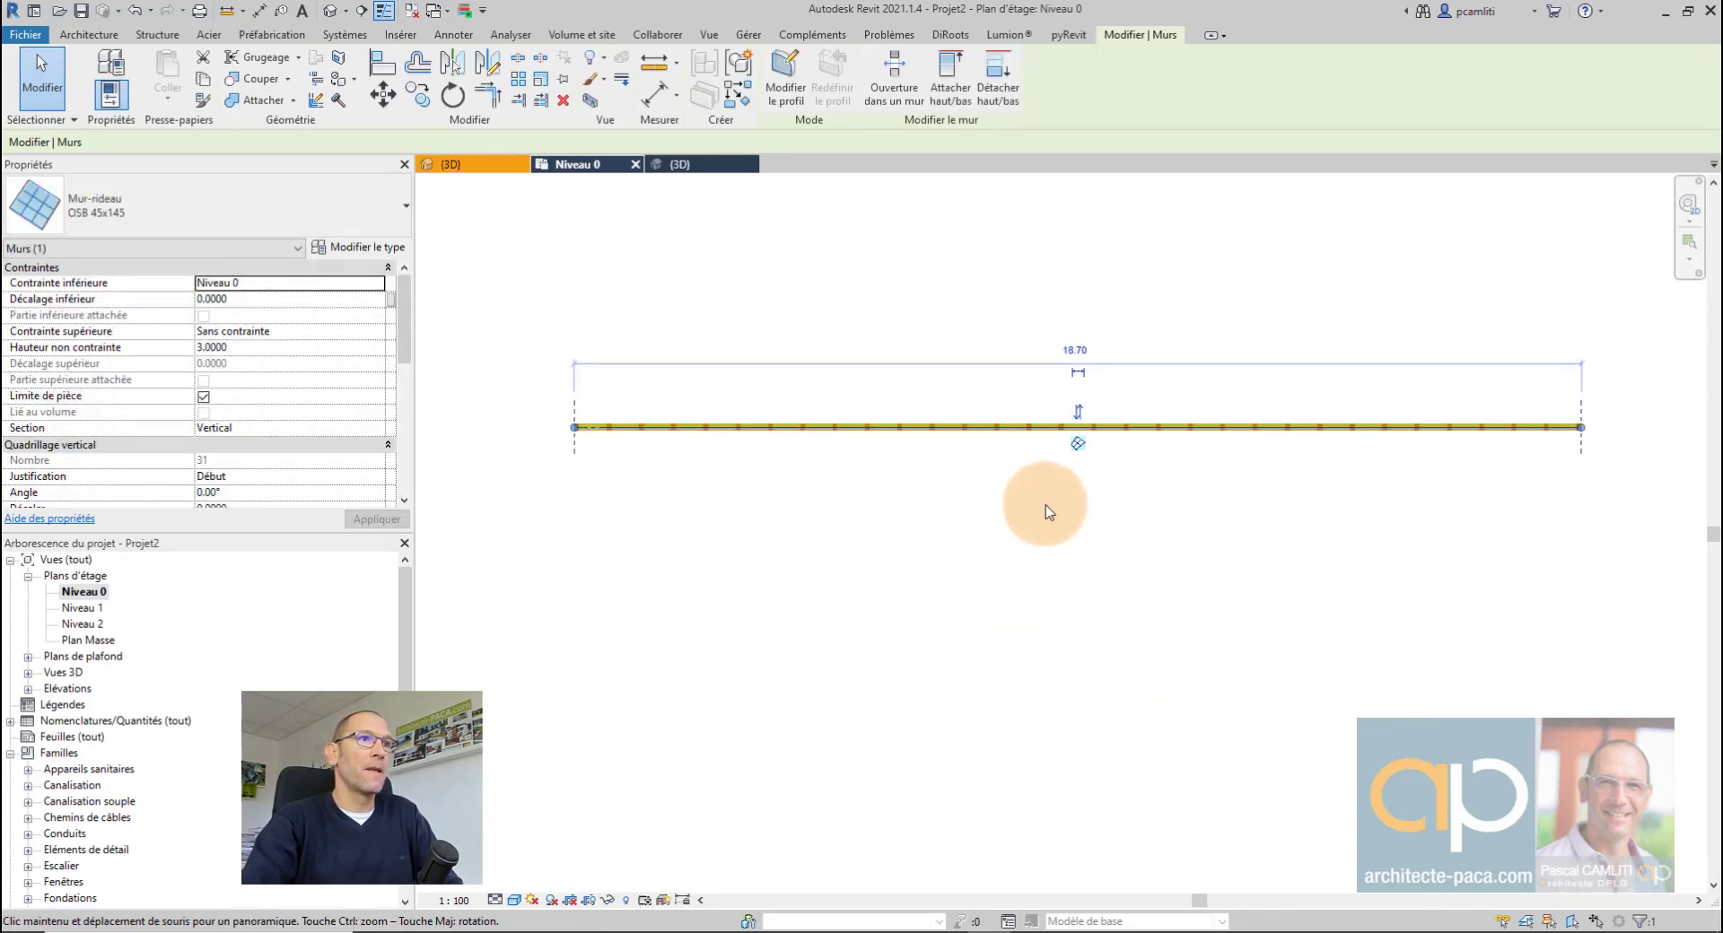
click(1261, 508)
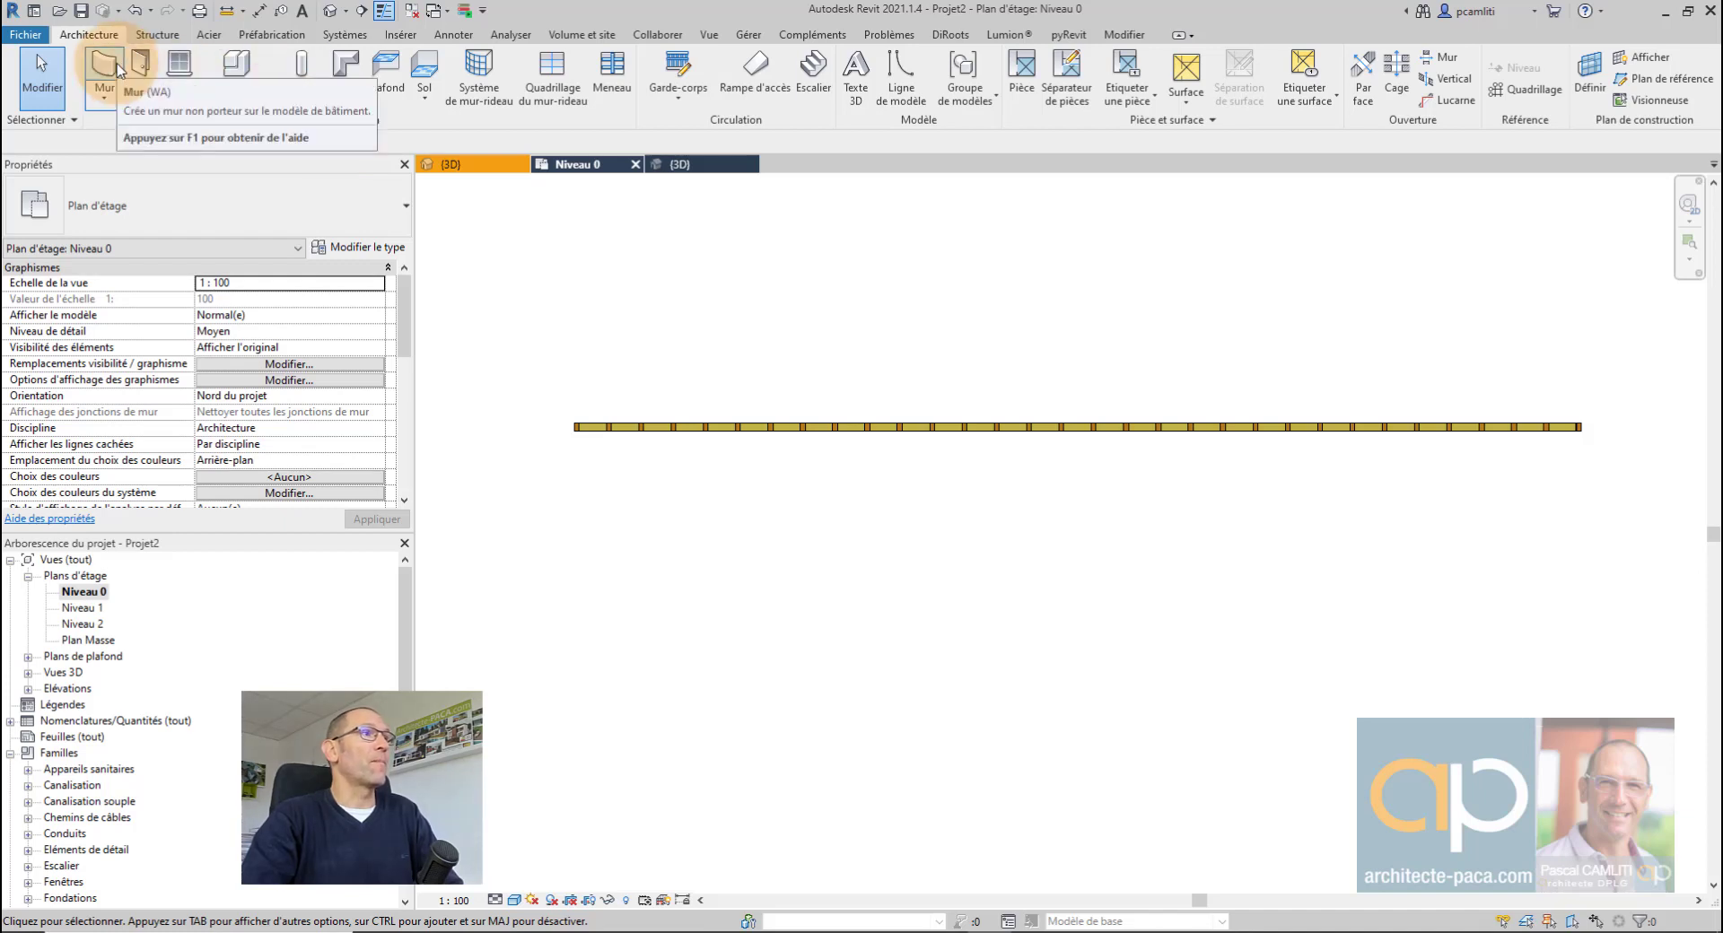
Step: Start an architectural wall and duplicate the Int. Plâtre 50 mm basic wall type as Int. OSB
click(108, 96)
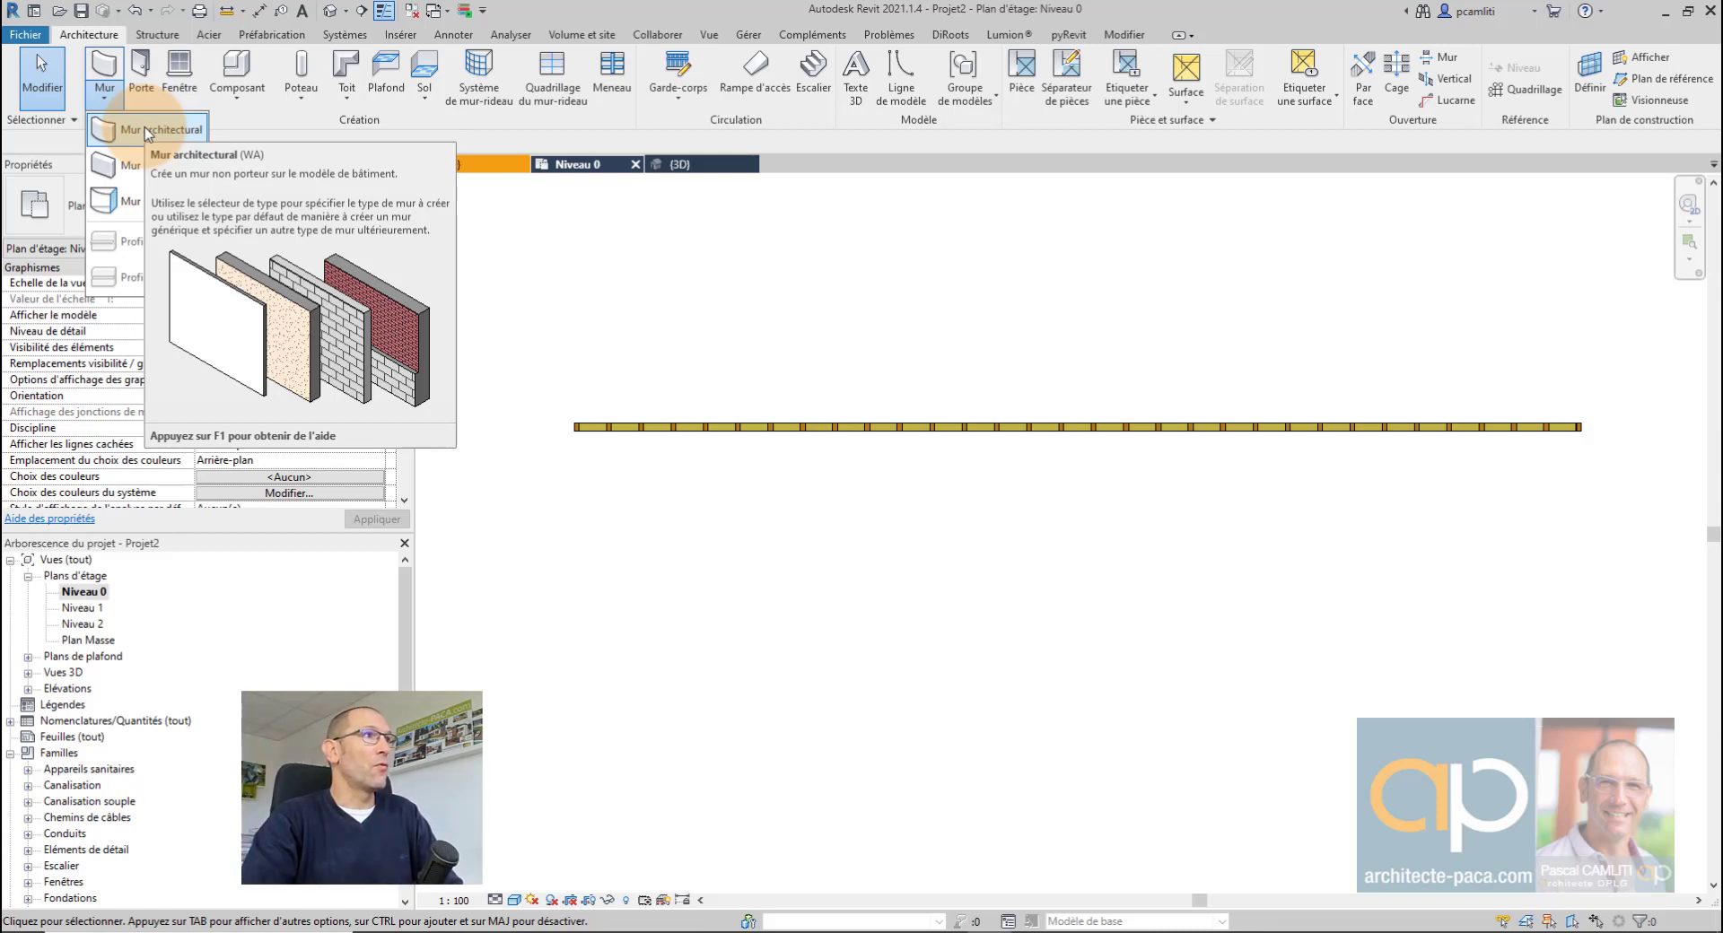
click(134, 130)
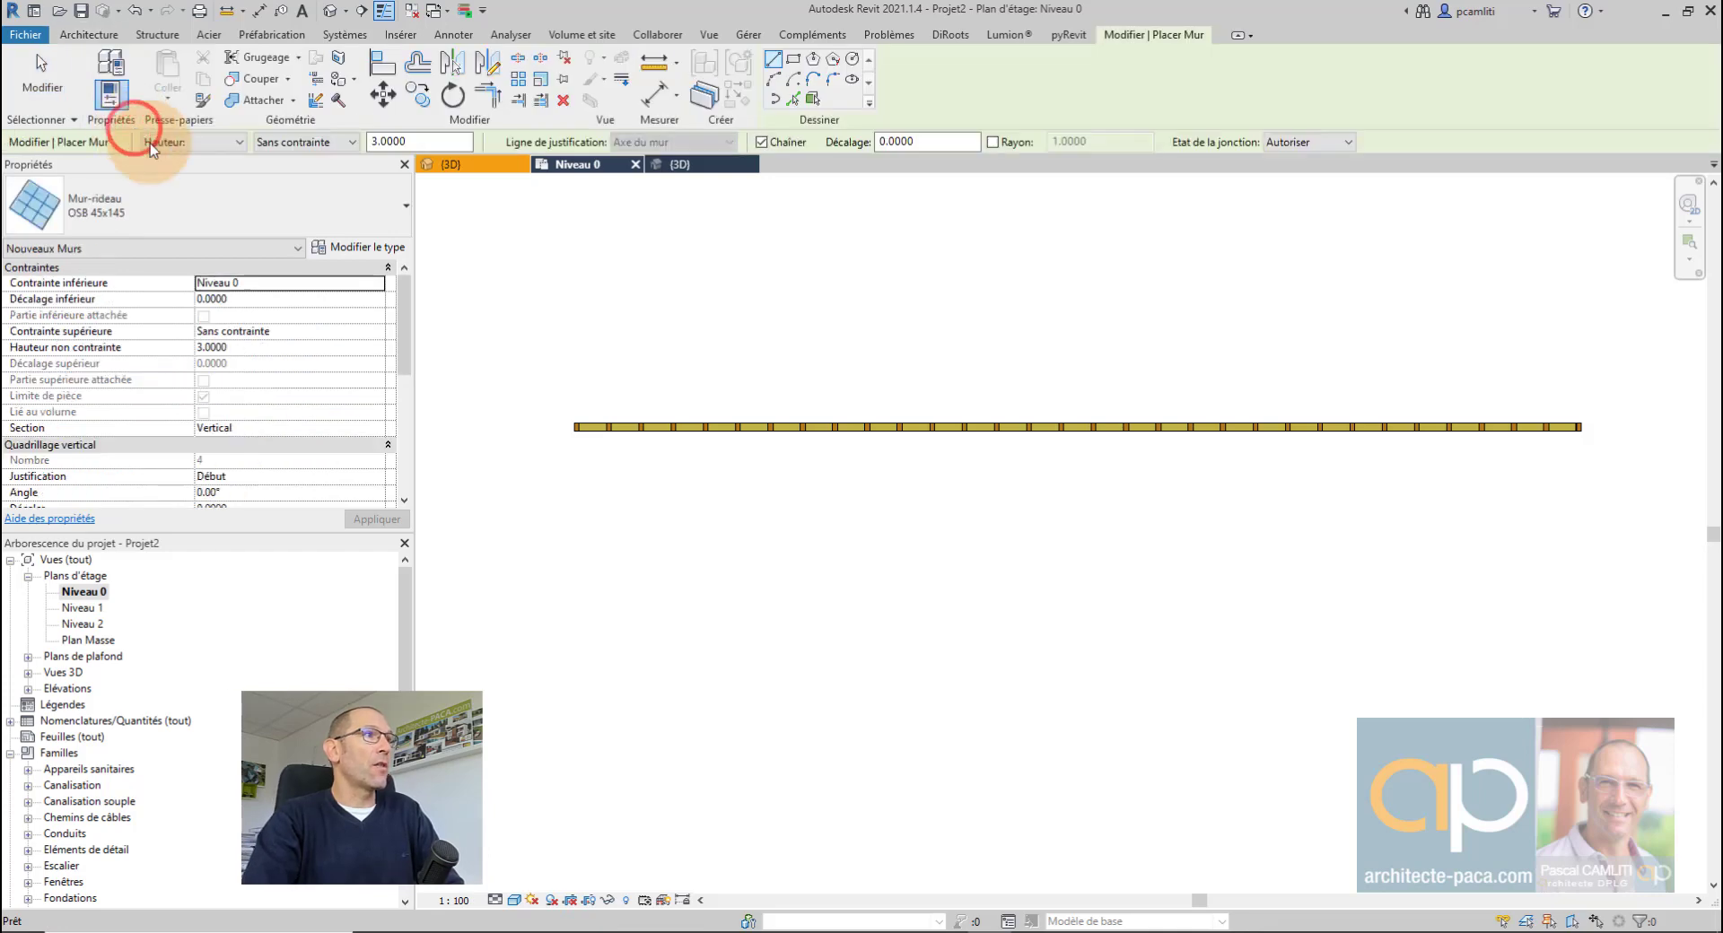
click(181, 206)
scroll(231, 280, up, 5)
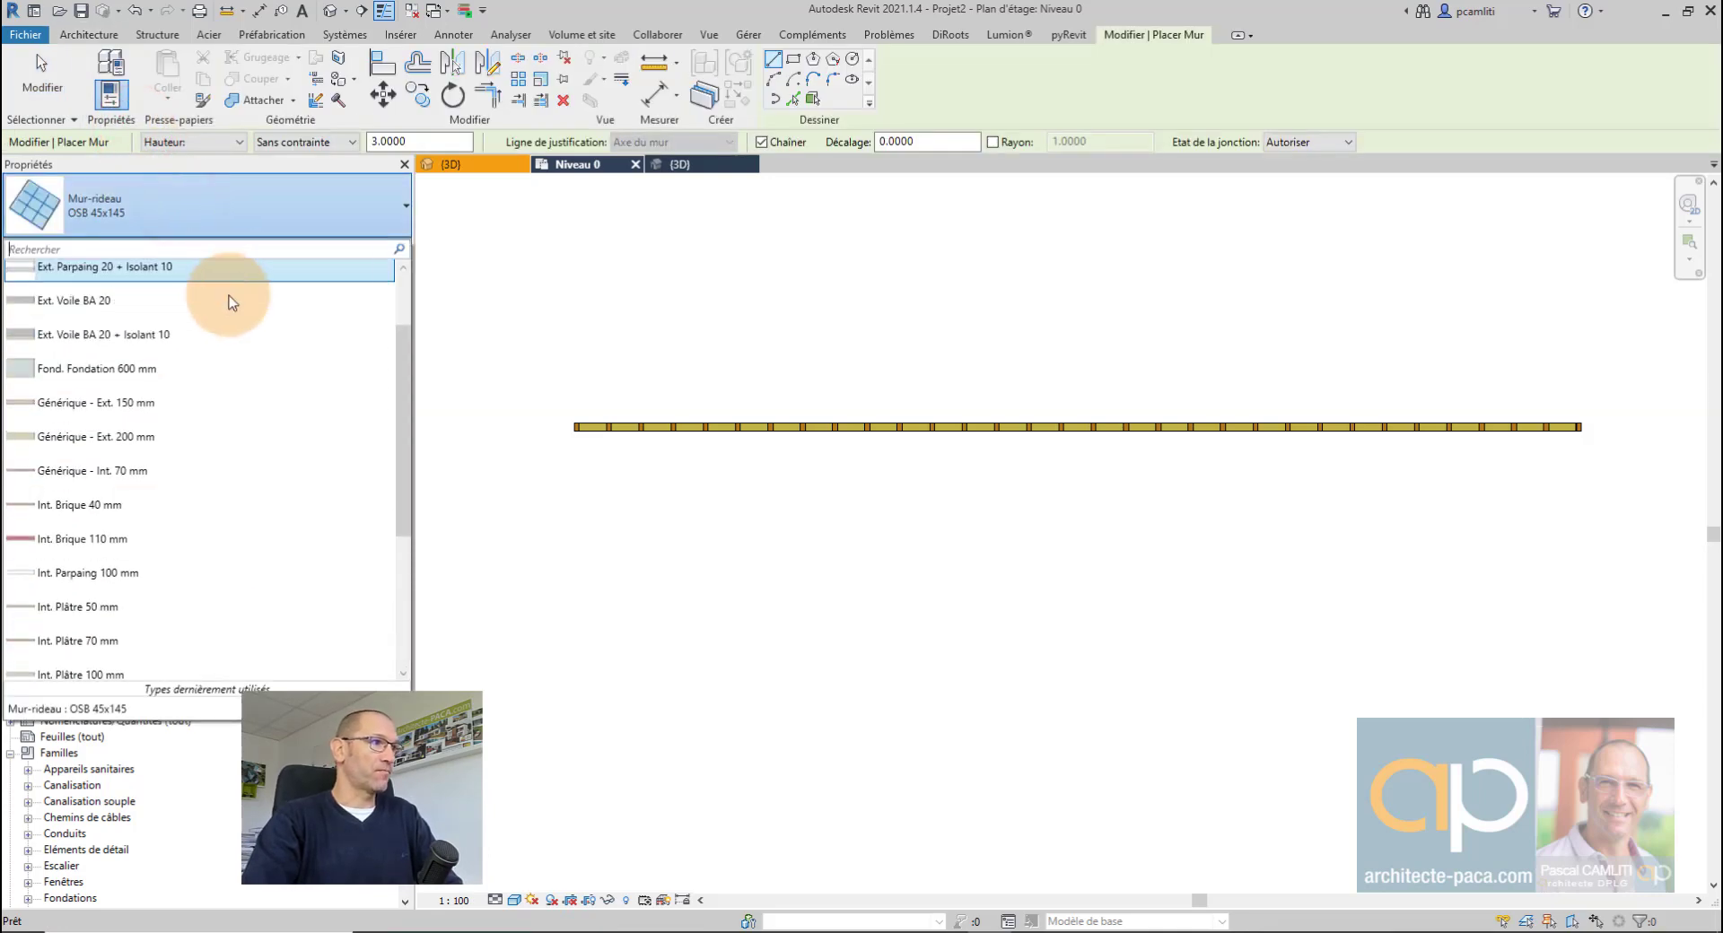
click(305, 606)
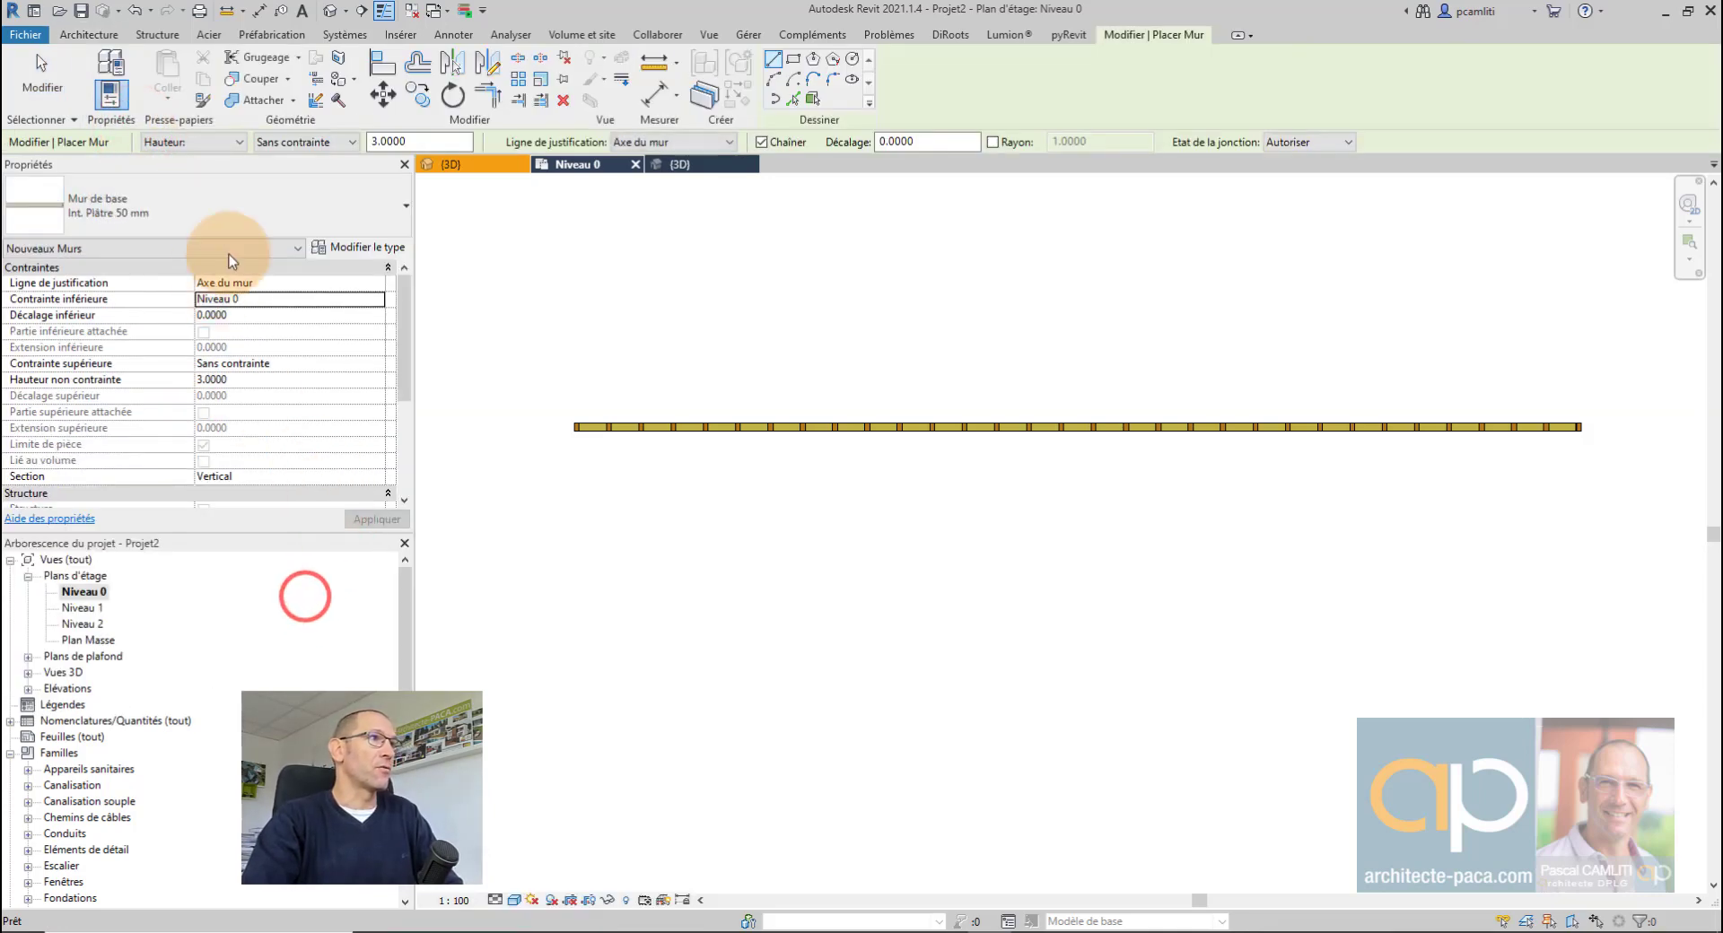
click(361, 250)
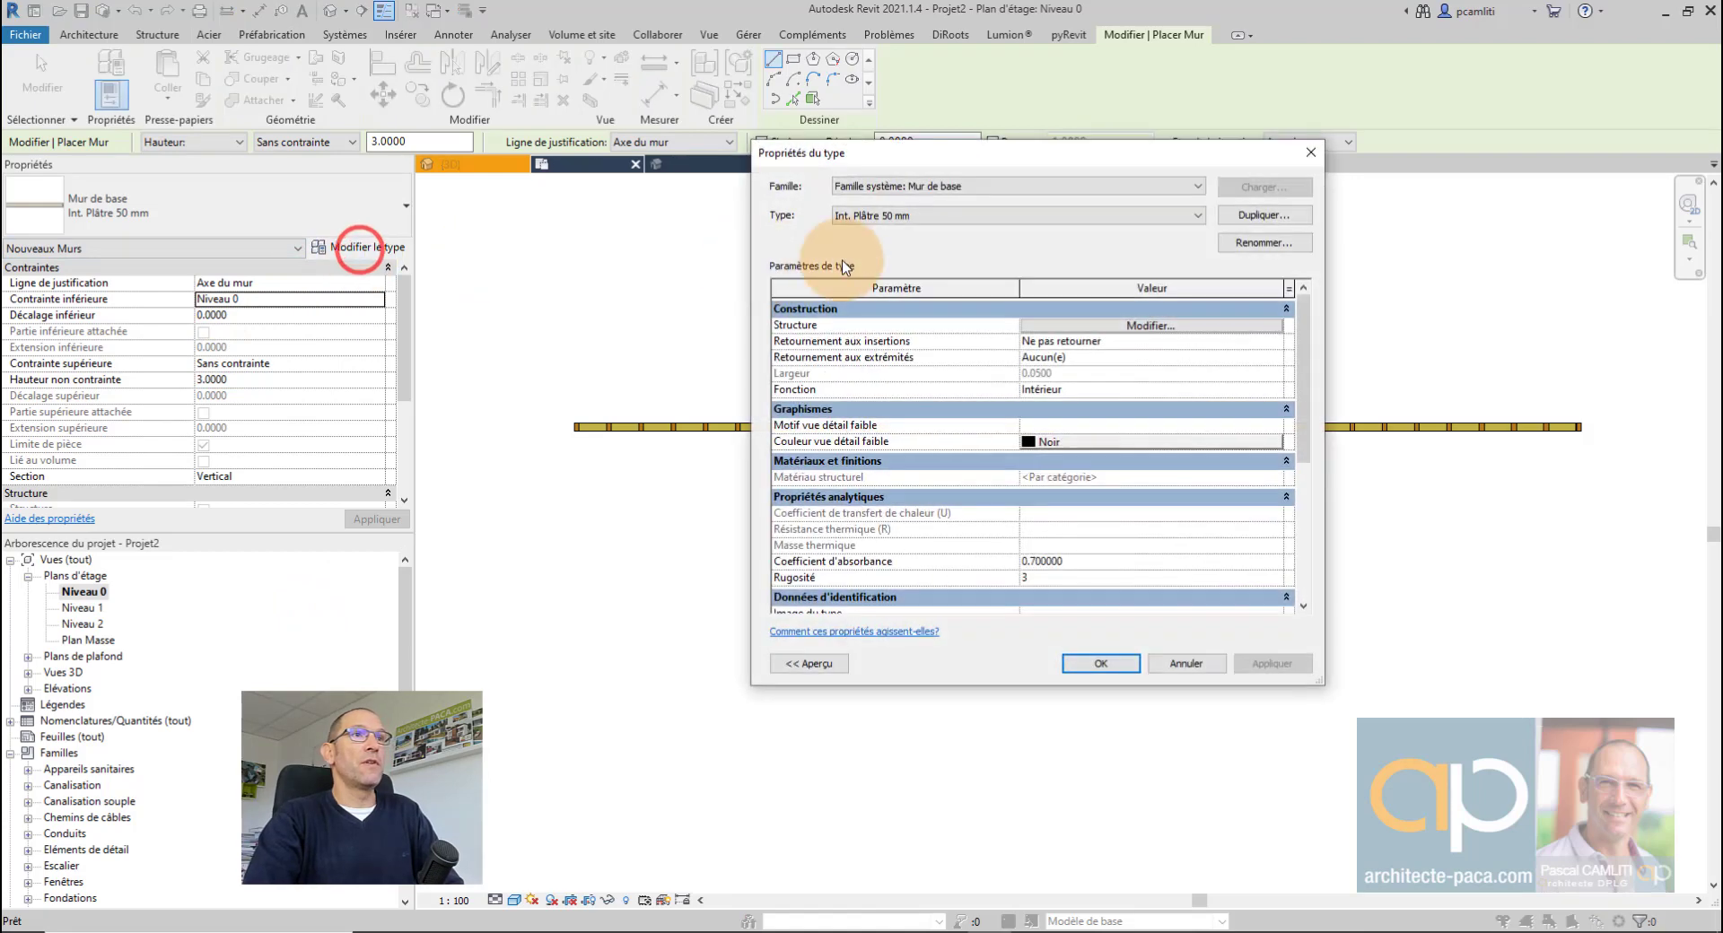
click(1261, 215)
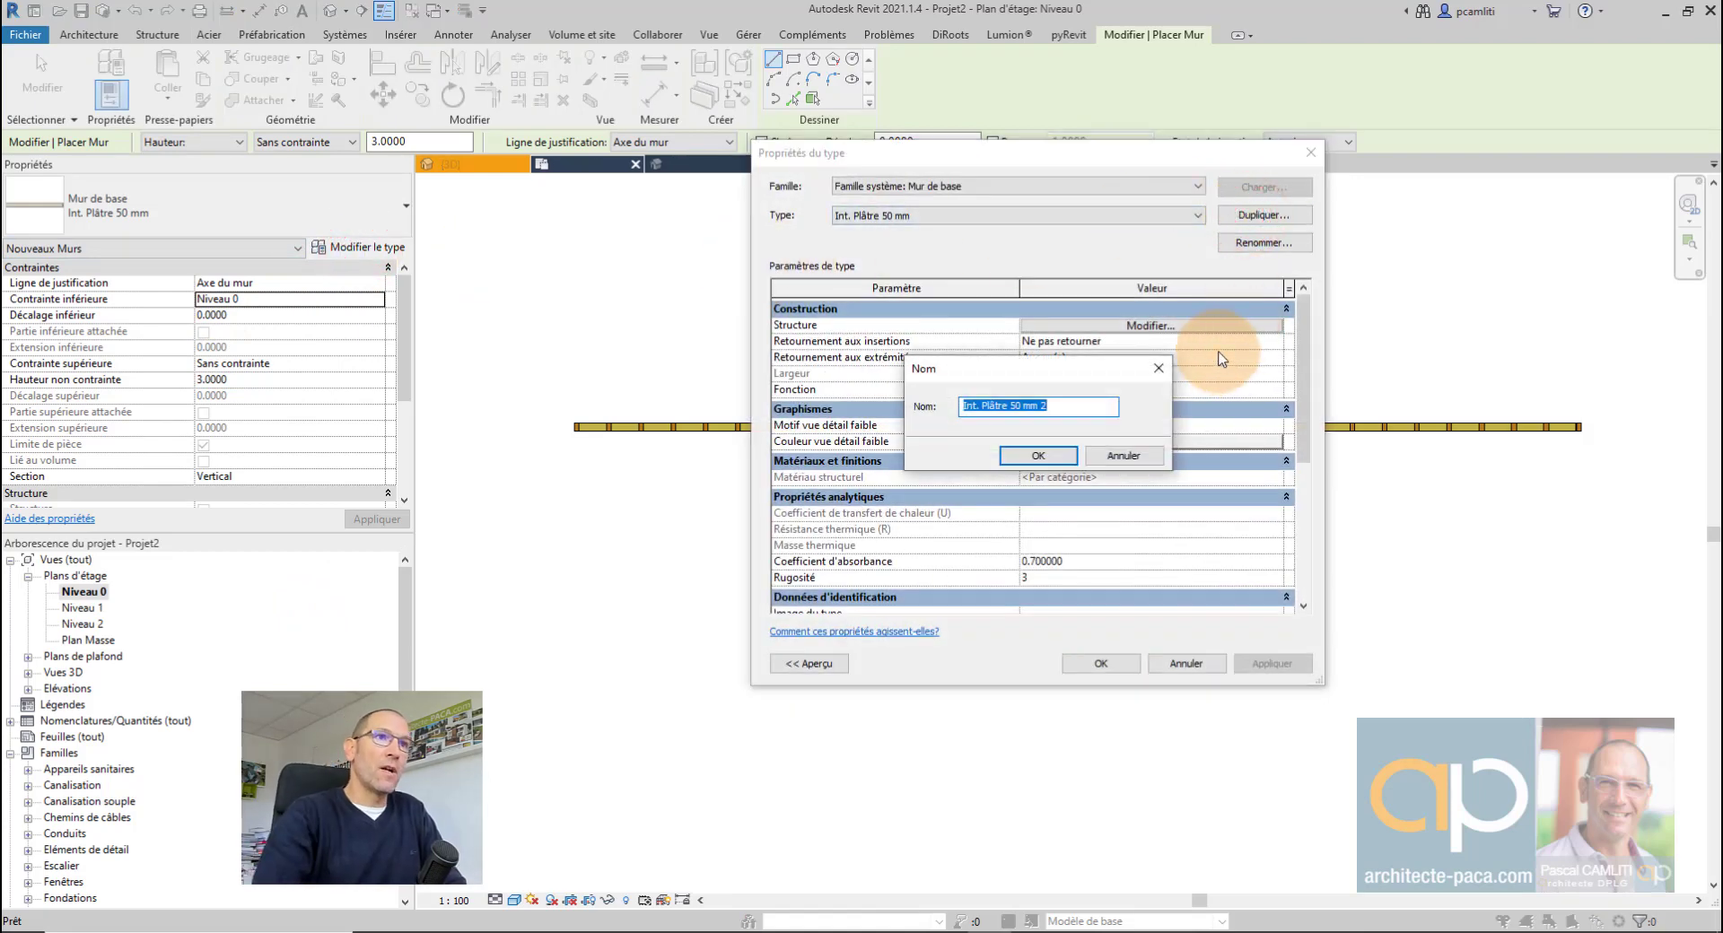
drag(1008, 408, 1094, 411)
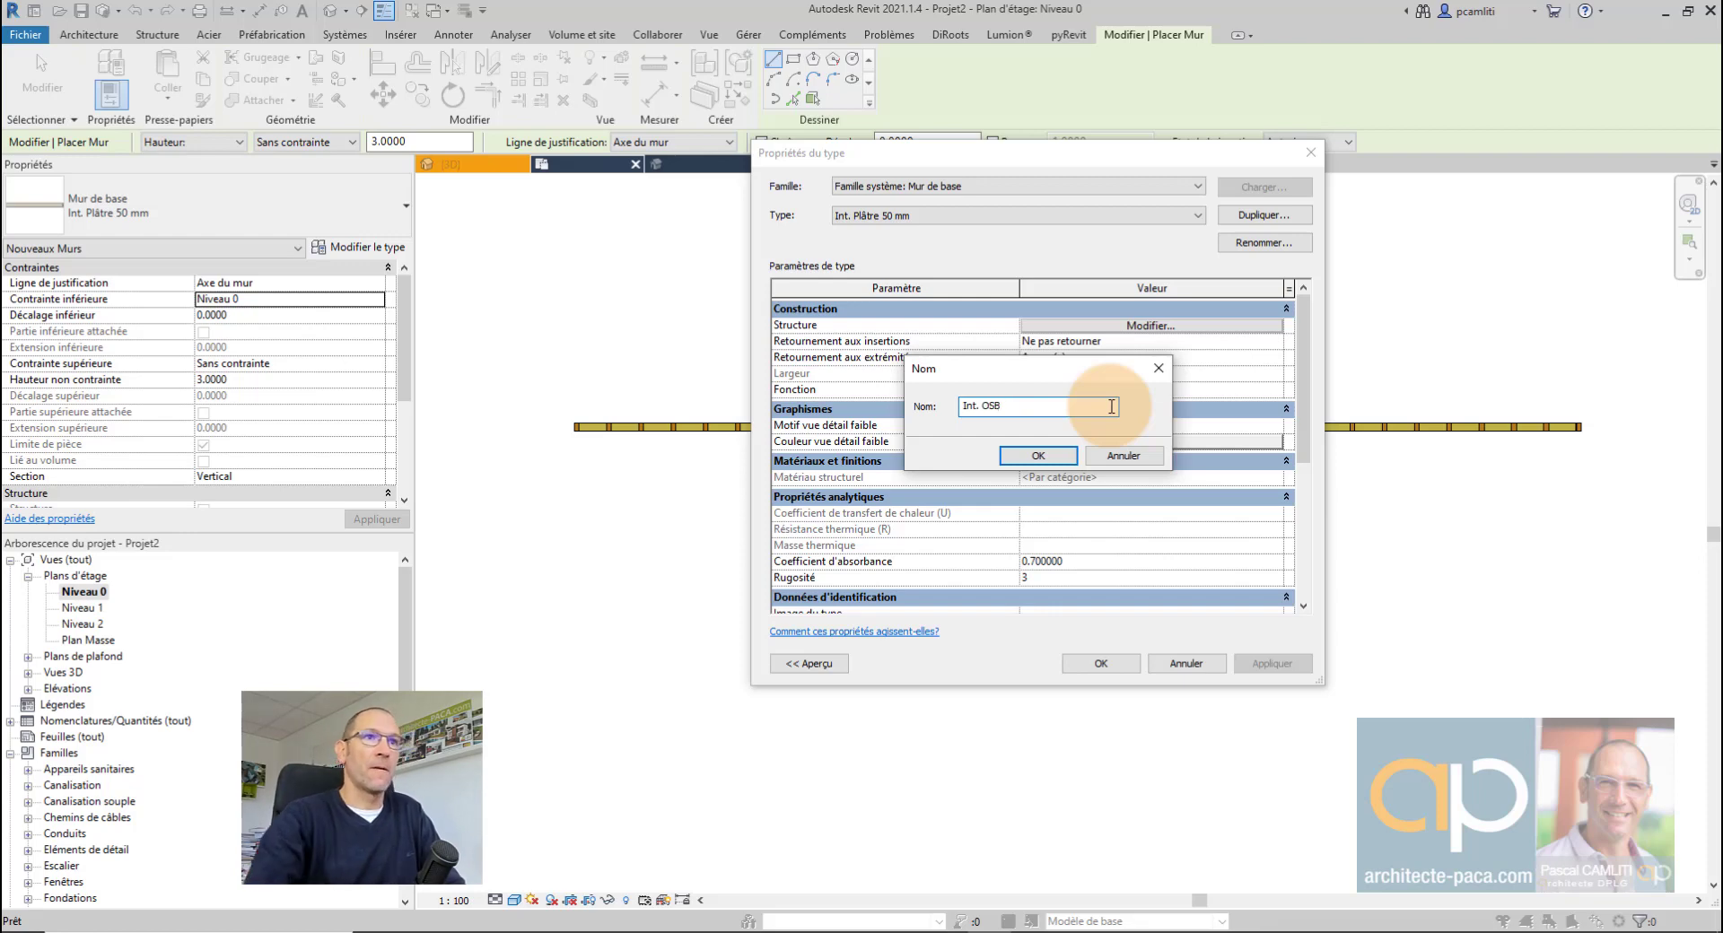
click(1050, 455)
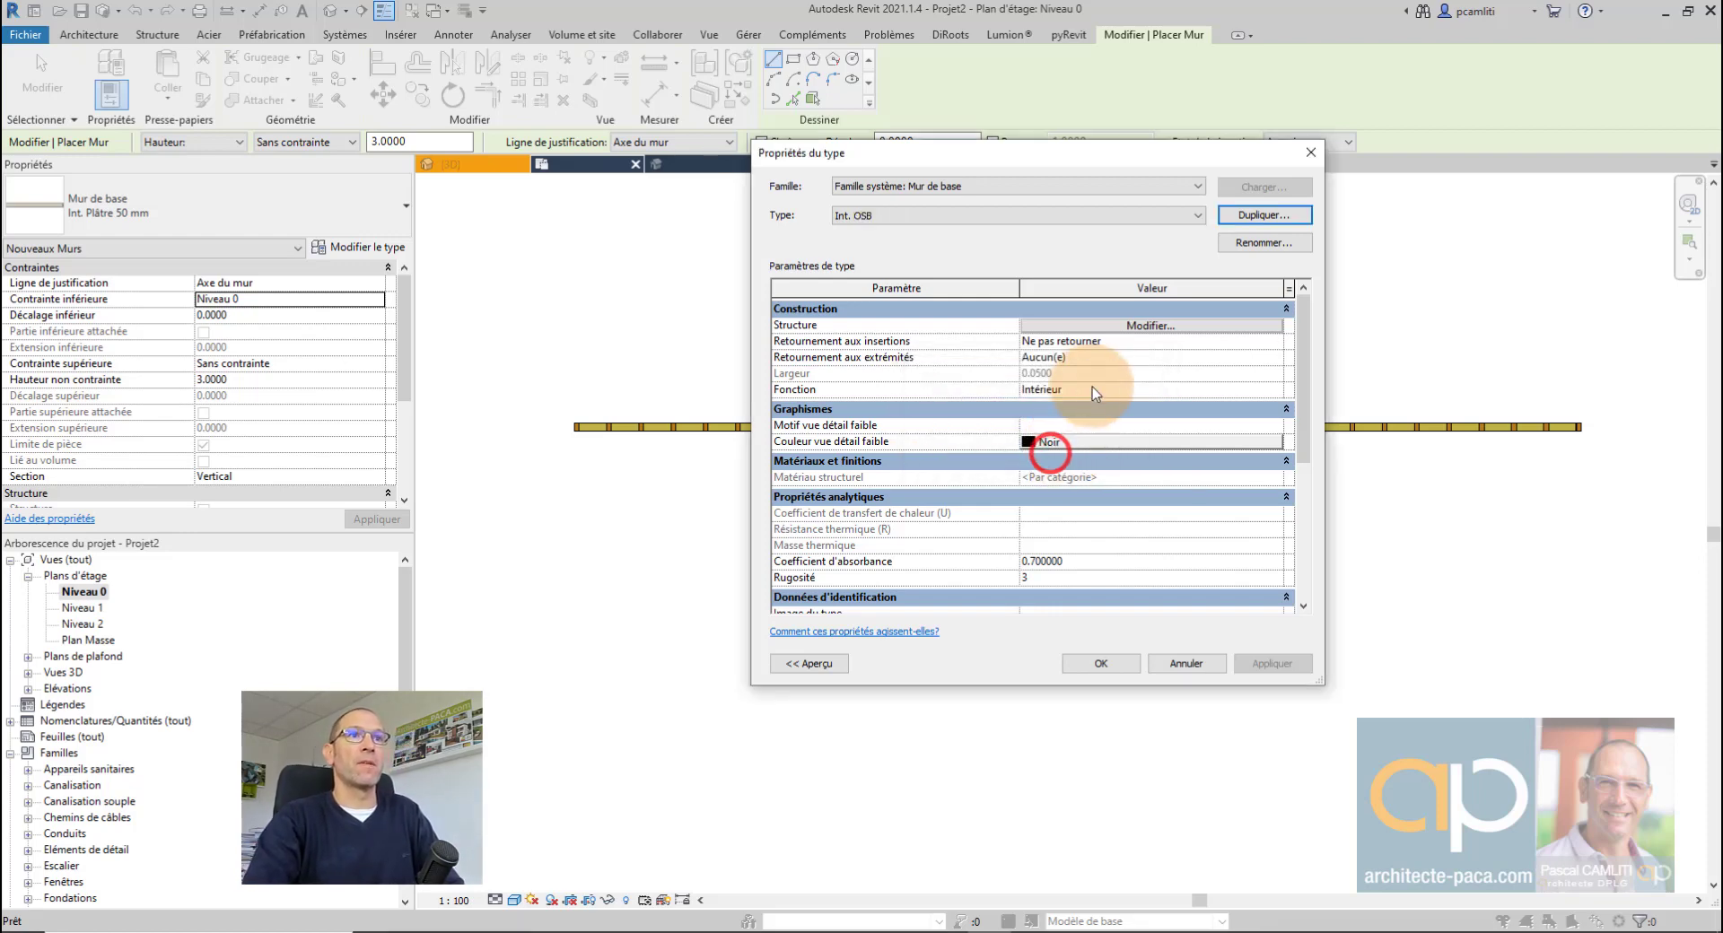
Step: Set the Porteur/Ossature layer thickness of the Int. OSB wall type to 0.013 and accept the type changes
click(1118, 328)
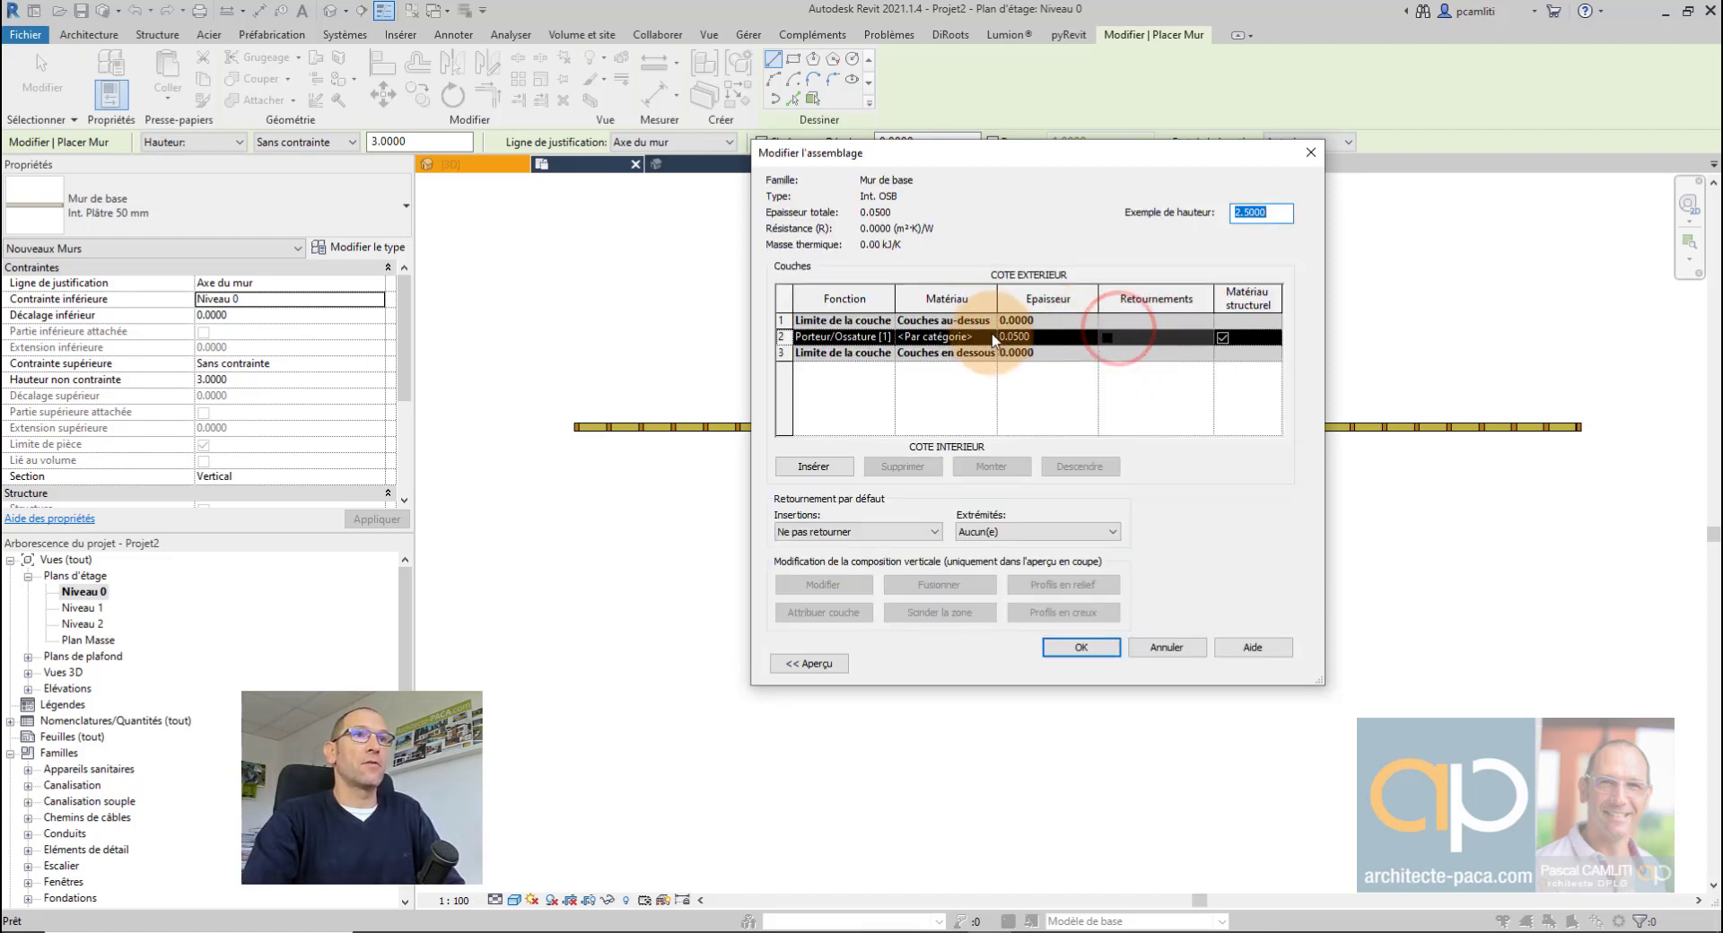
click(1010, 339)
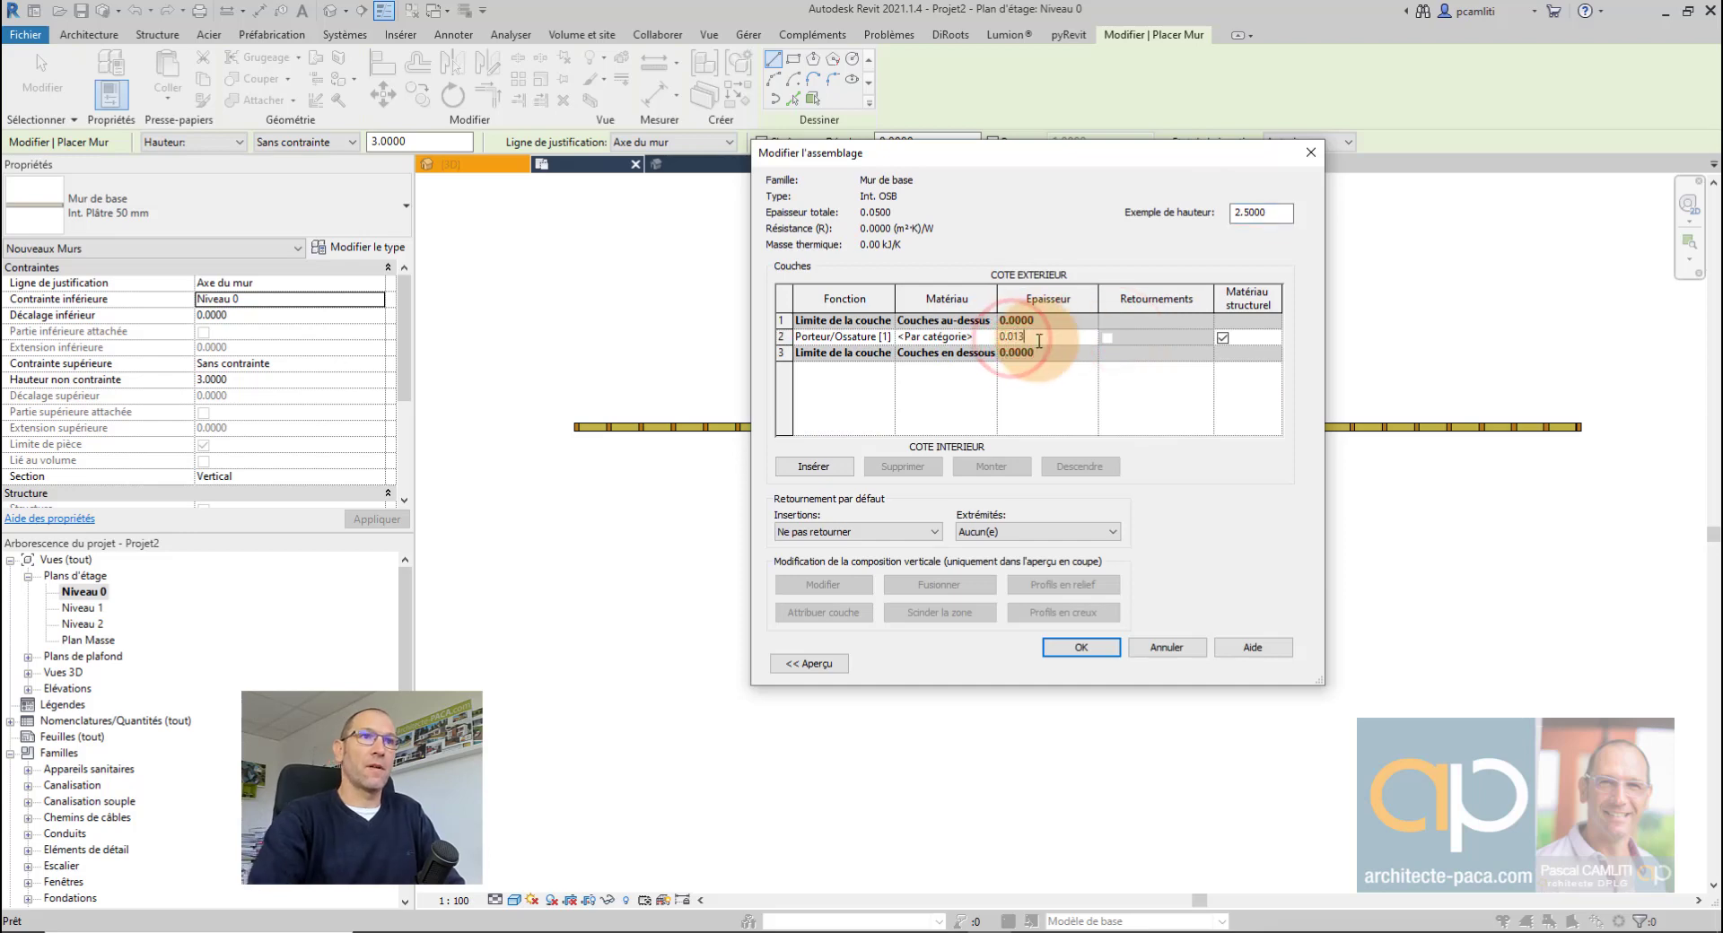
click(1083, 648)
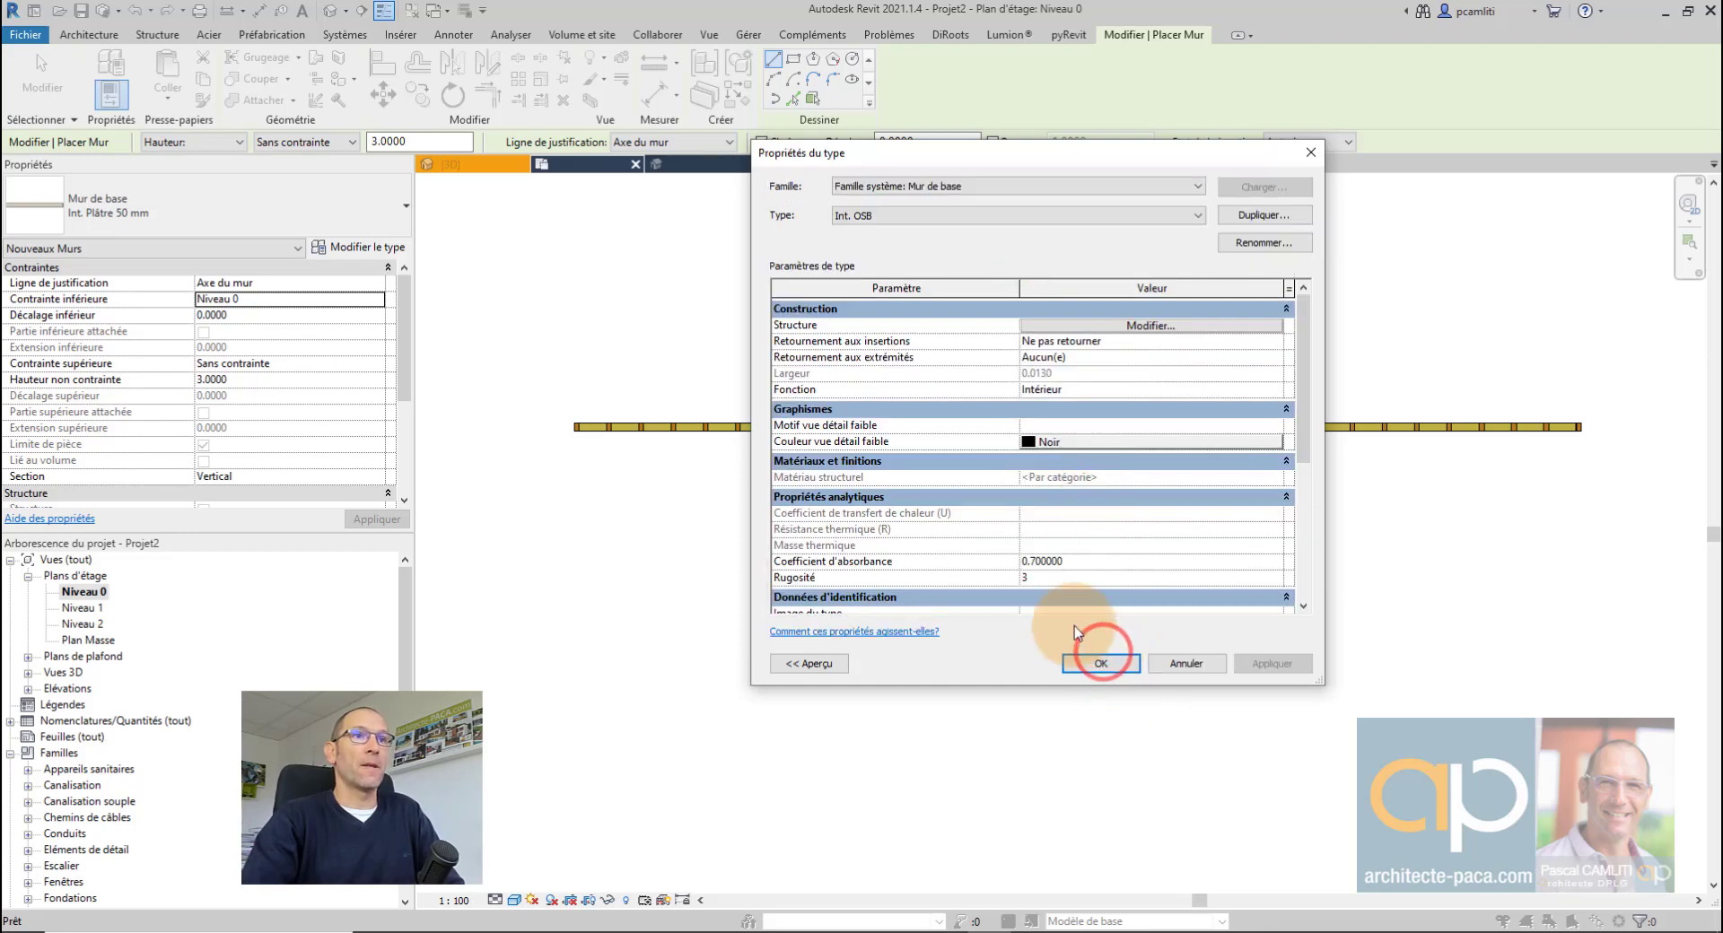
click(1101, 665)
scroll(552, 415, up, 3)
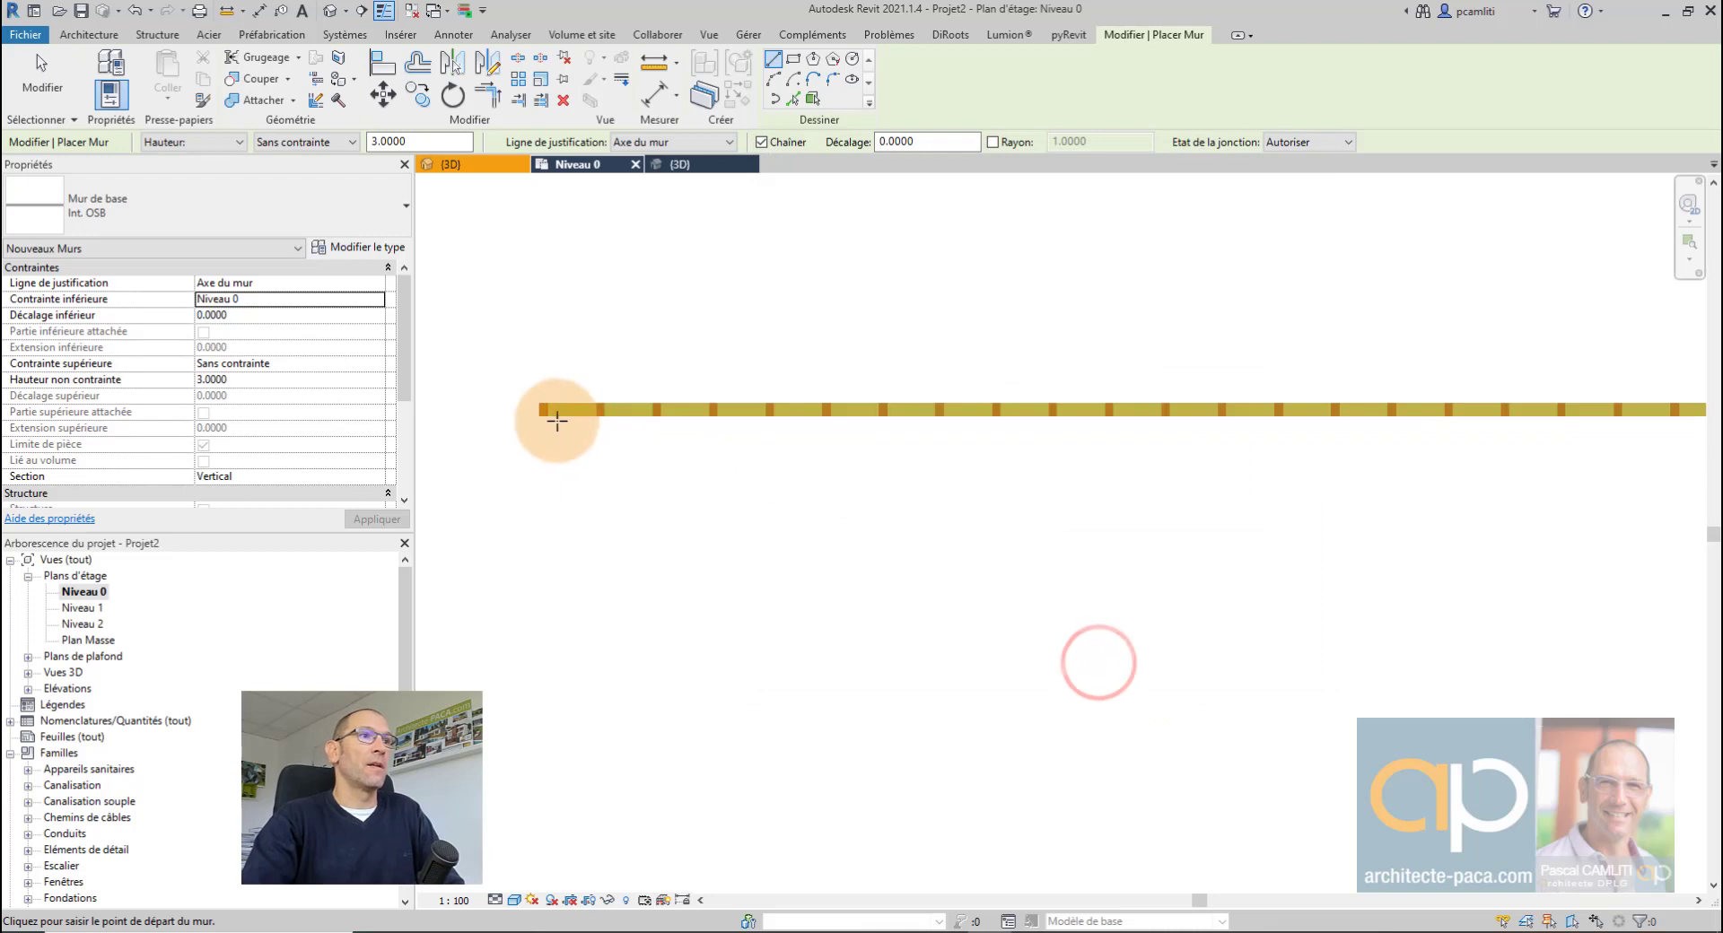
click(536, 415)
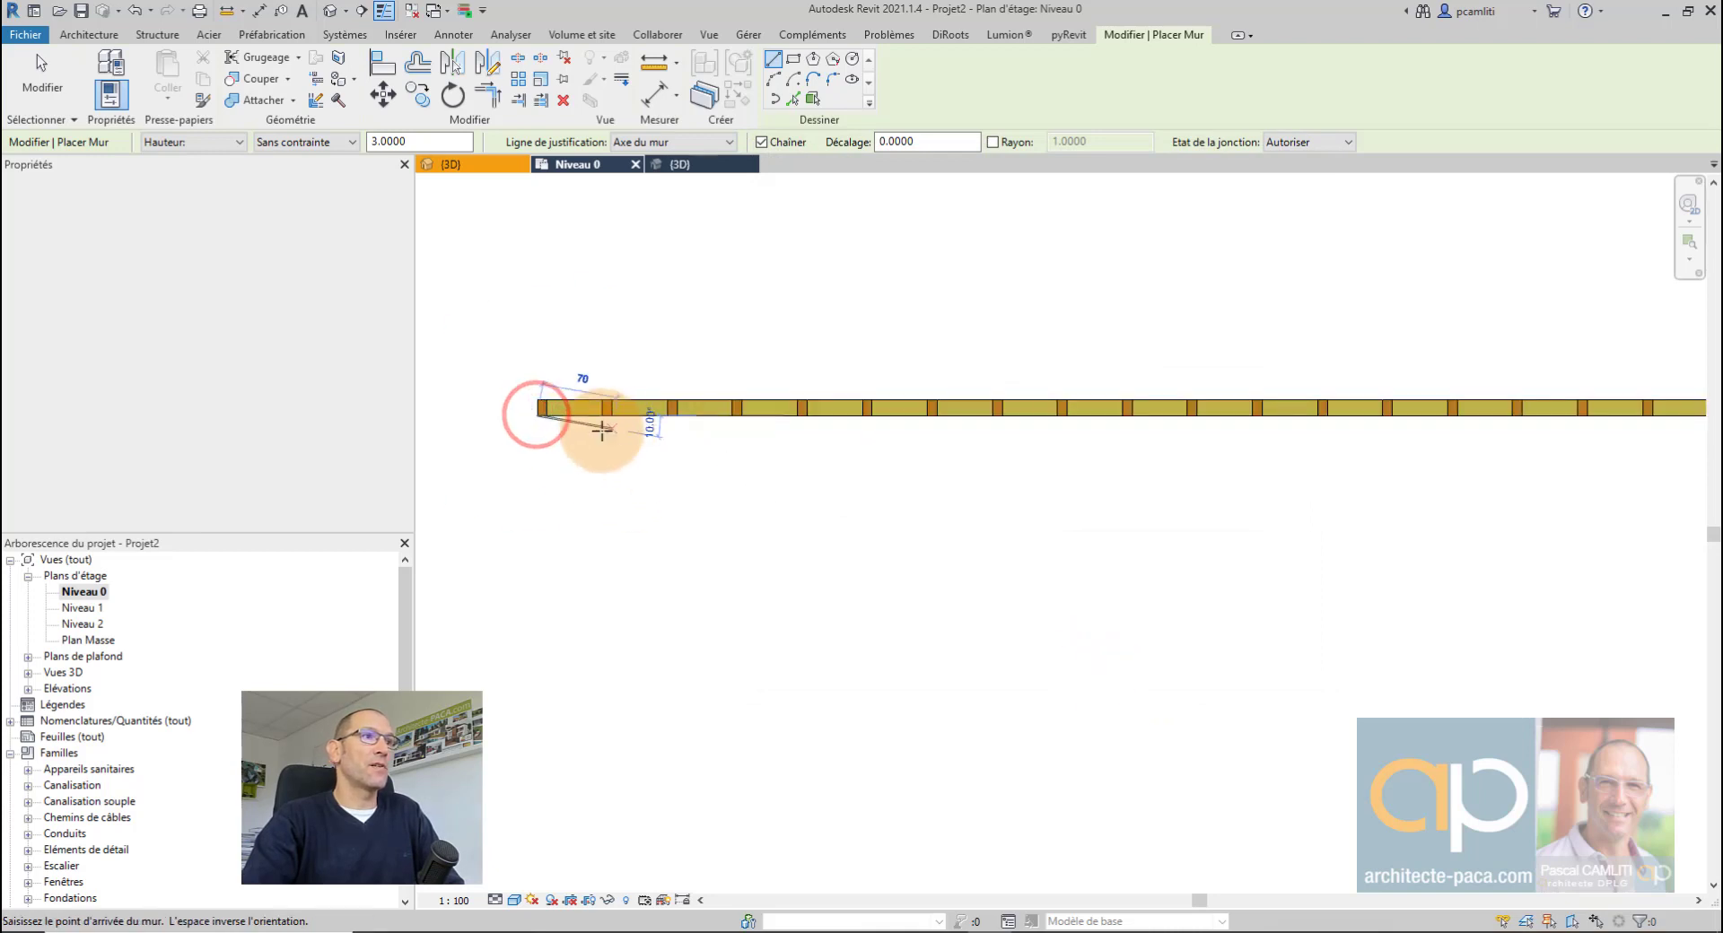
scroll(587, 424, up, 3)
key(Escape)
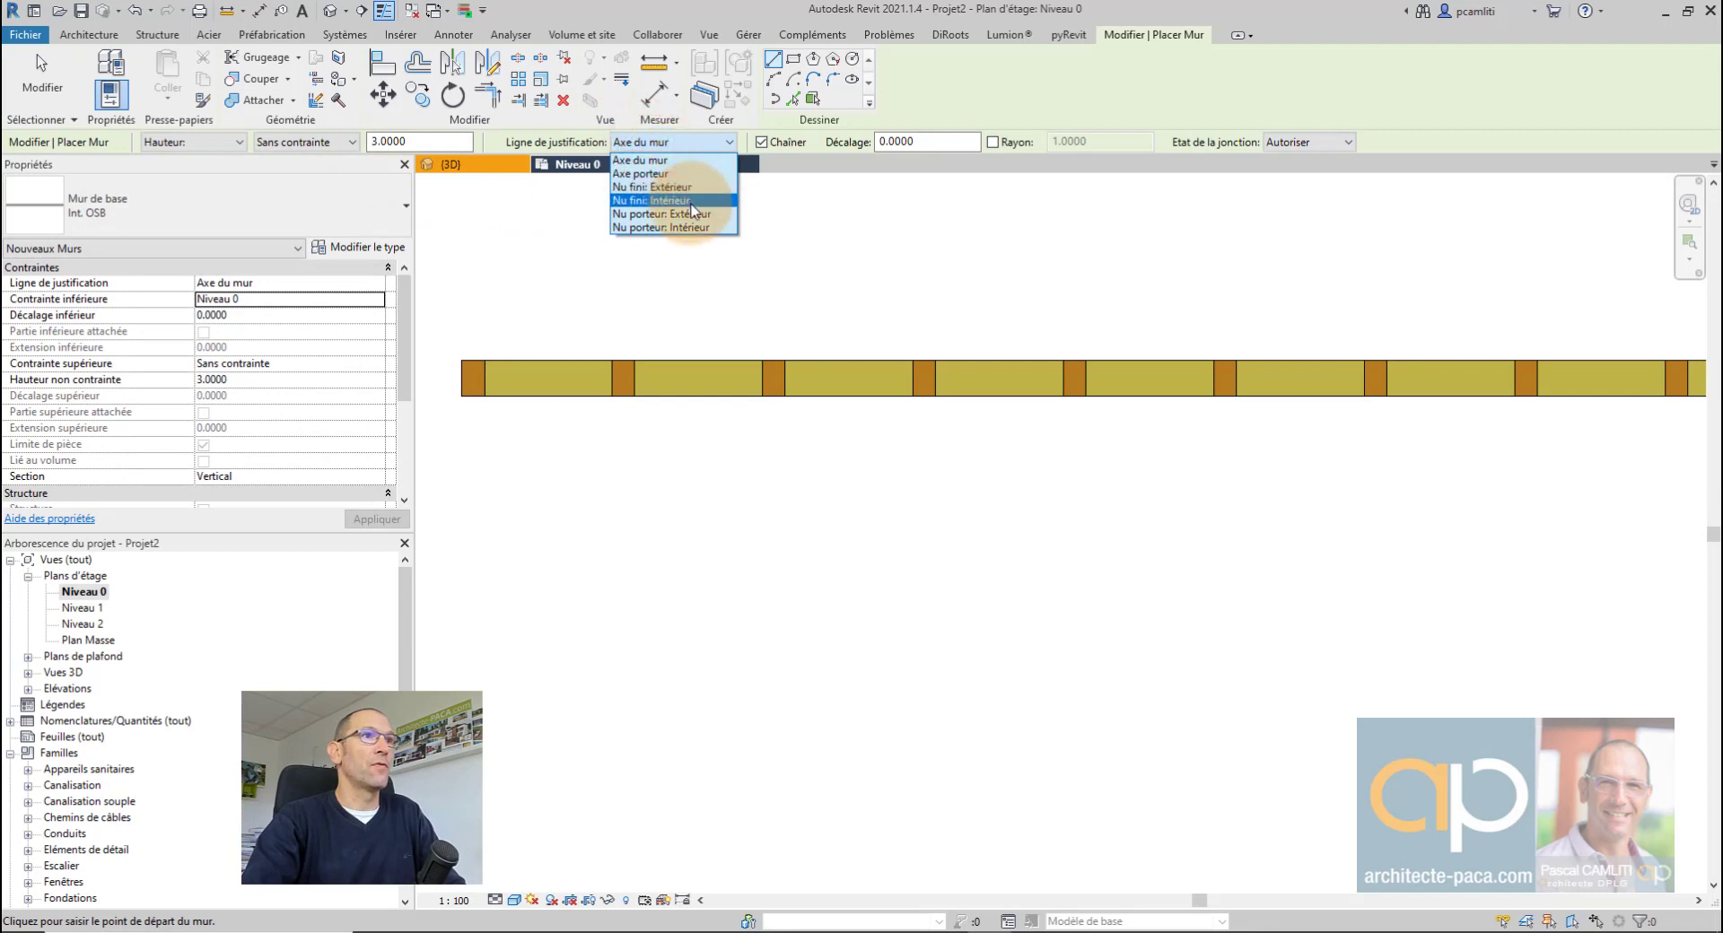
Step: Draw an Int. OSB wall along the lower face of the curtain wall, end to end, justified on Nu fini: Intérieur
click(691, 202)
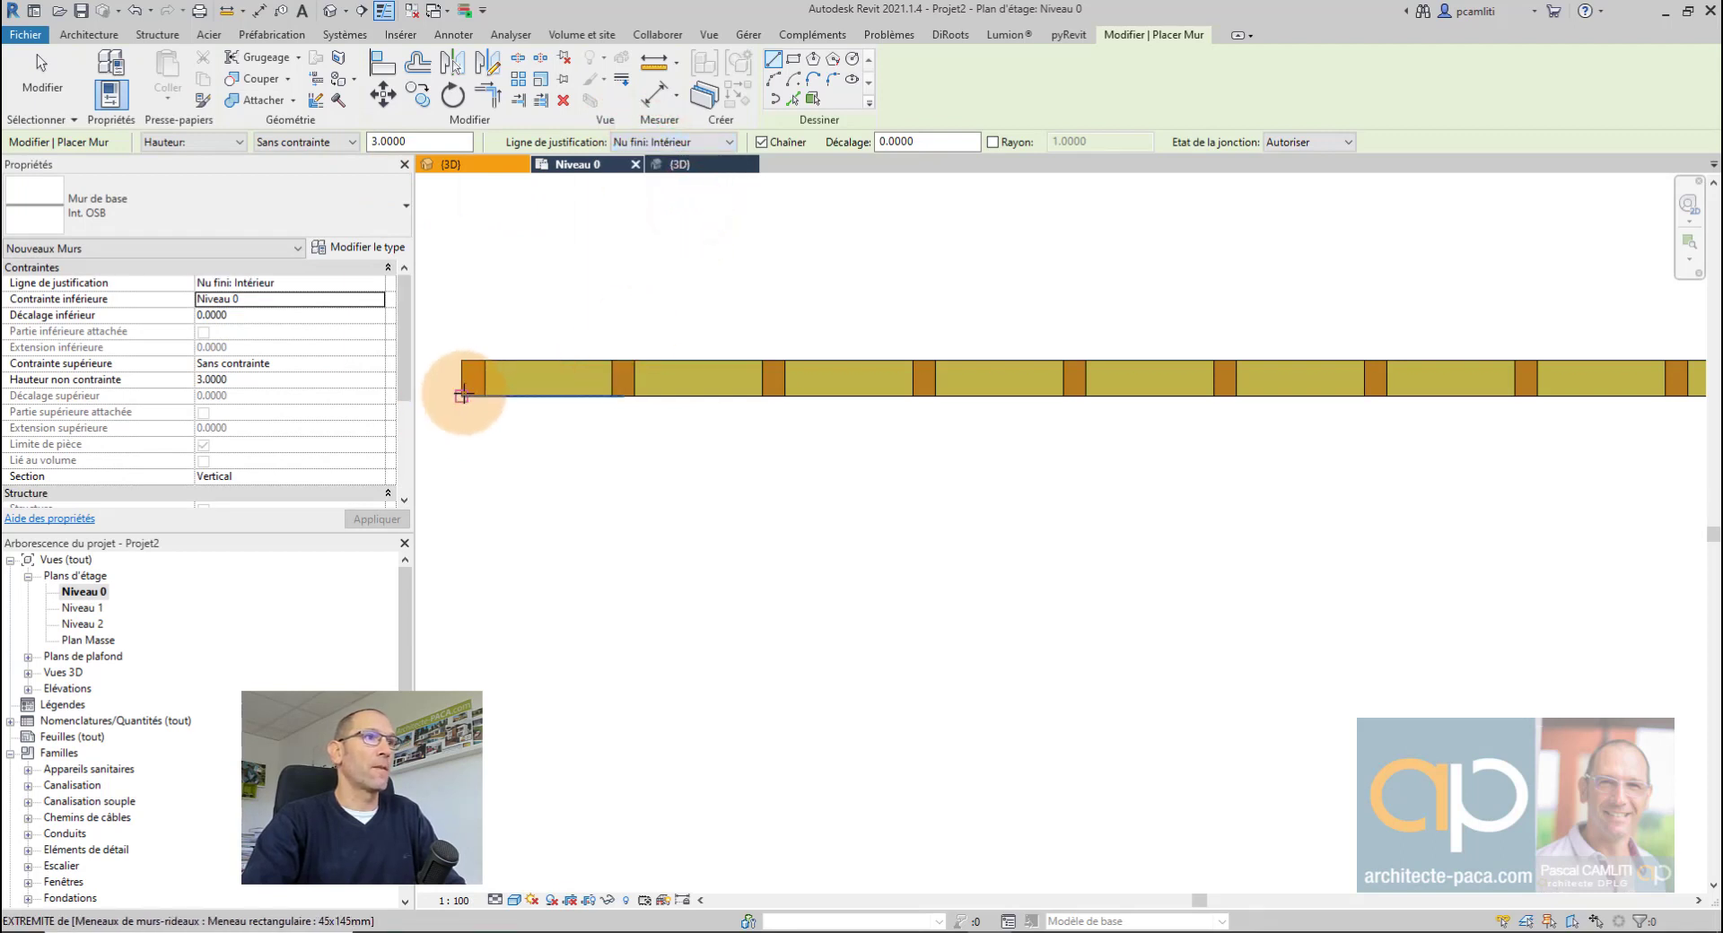
click(462, 395)
scroll(530, 388, down, 2)
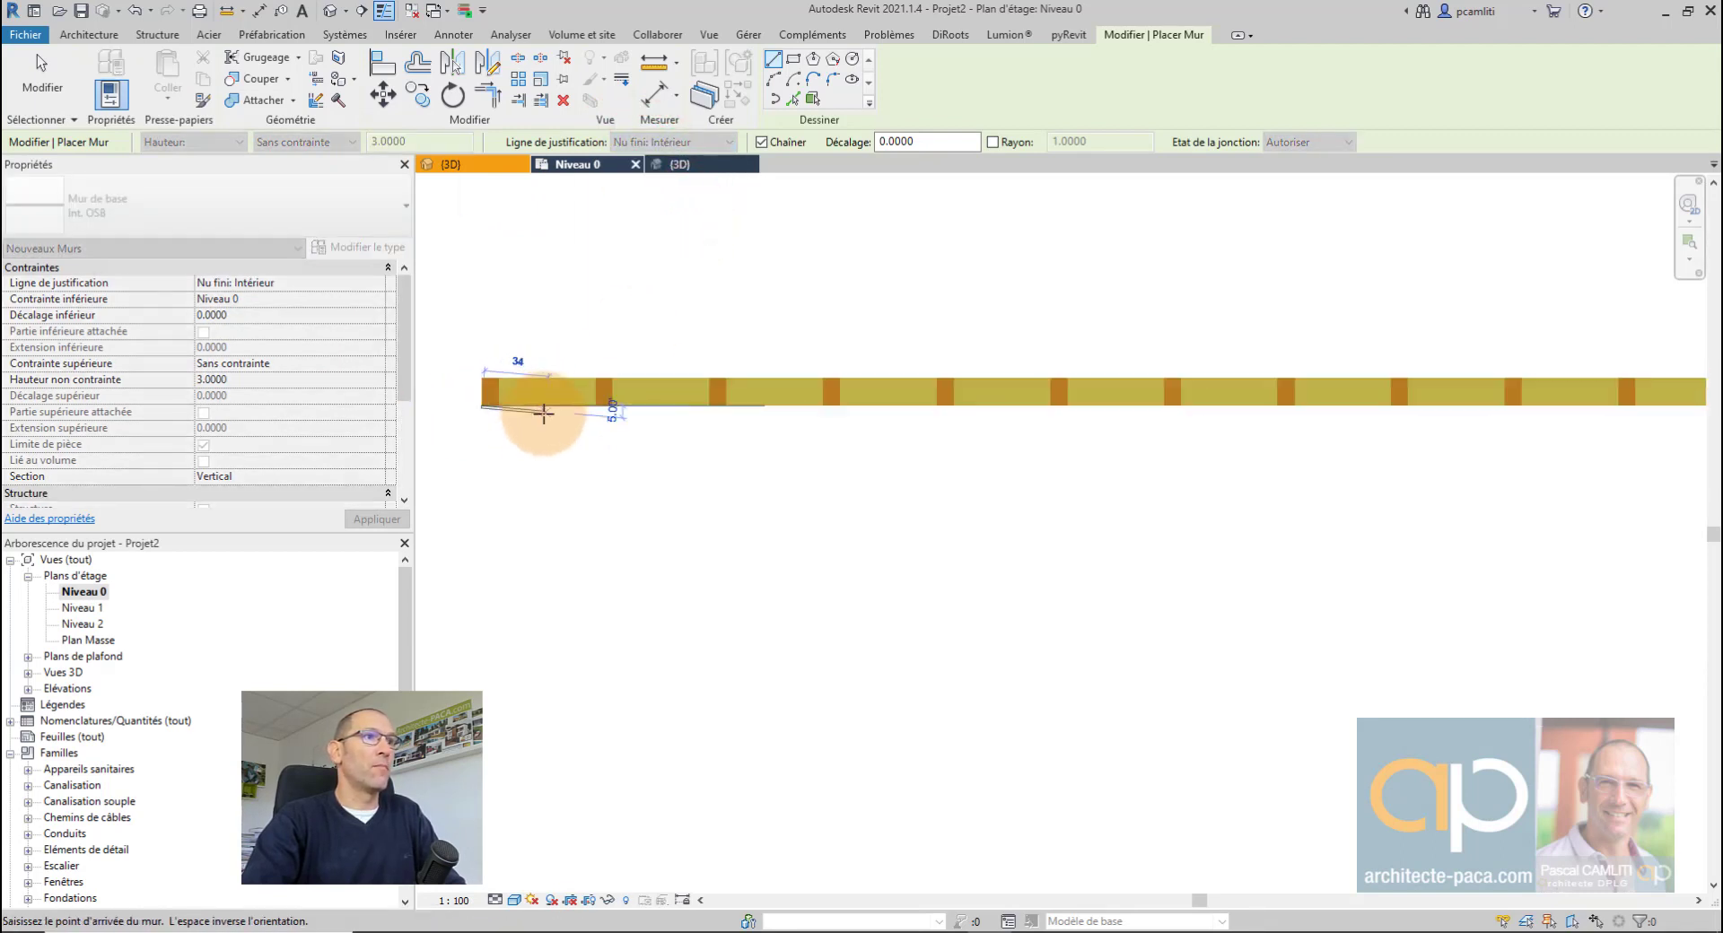
scroll(530, 406, up, 3)
scroll(709, 422, down, 3)
scroll(1121, 446, up, 2)
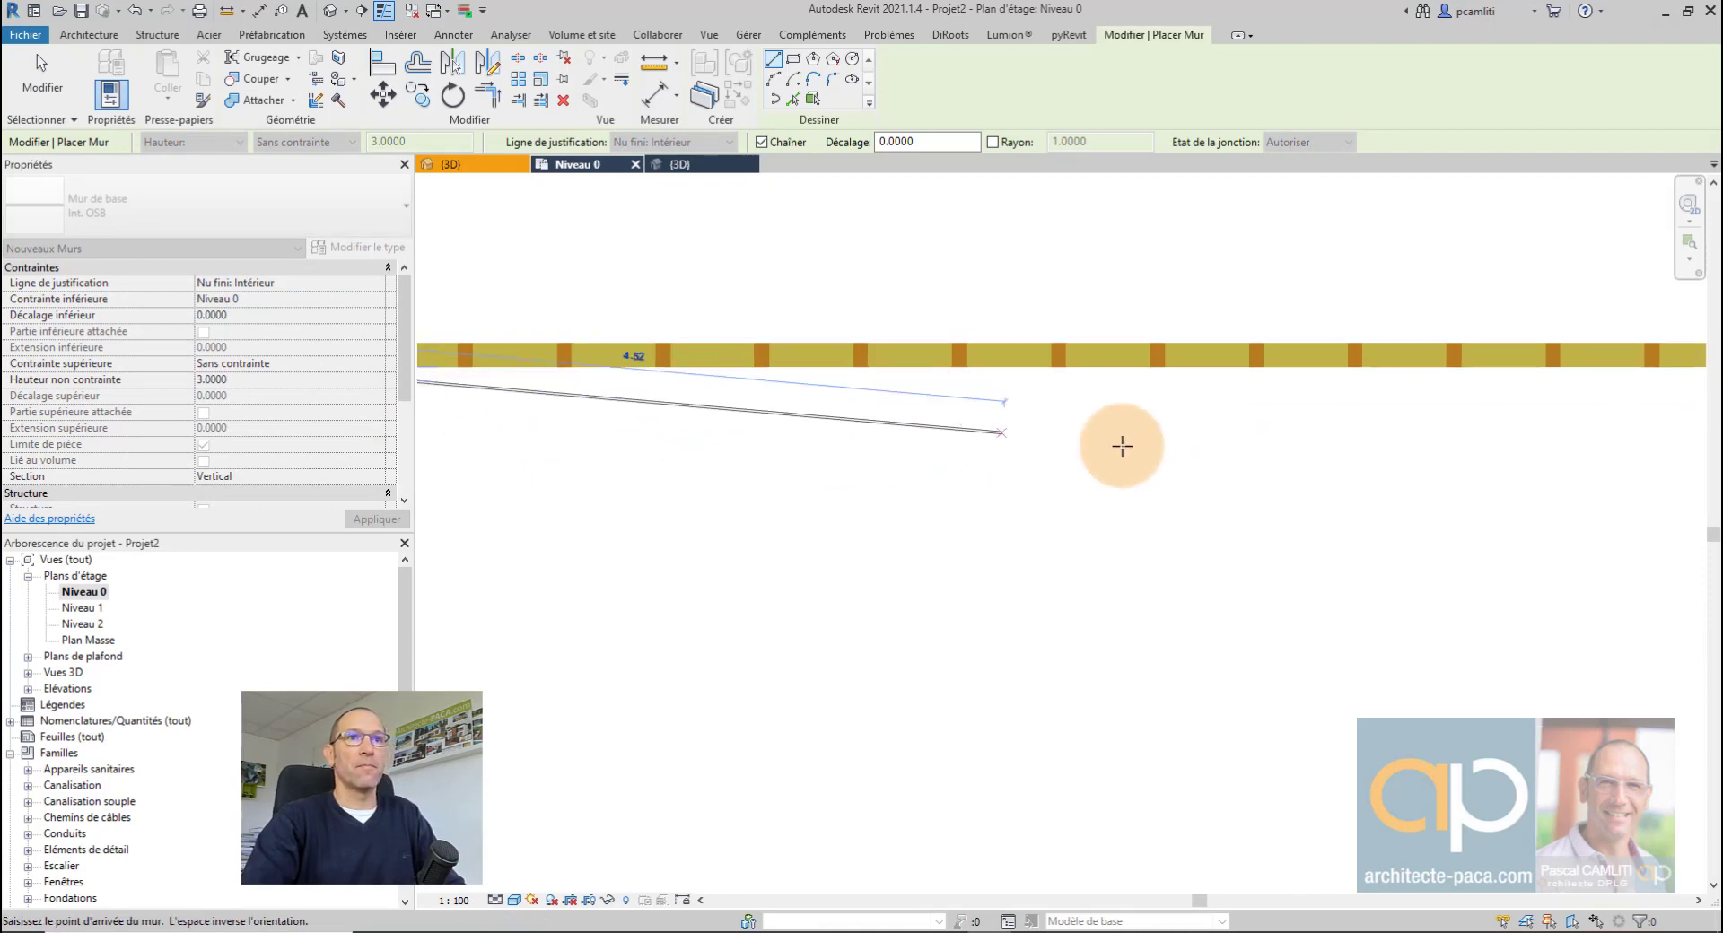
scroll(742, 450, down, 3)
scroll(1346, 422, up, 4)
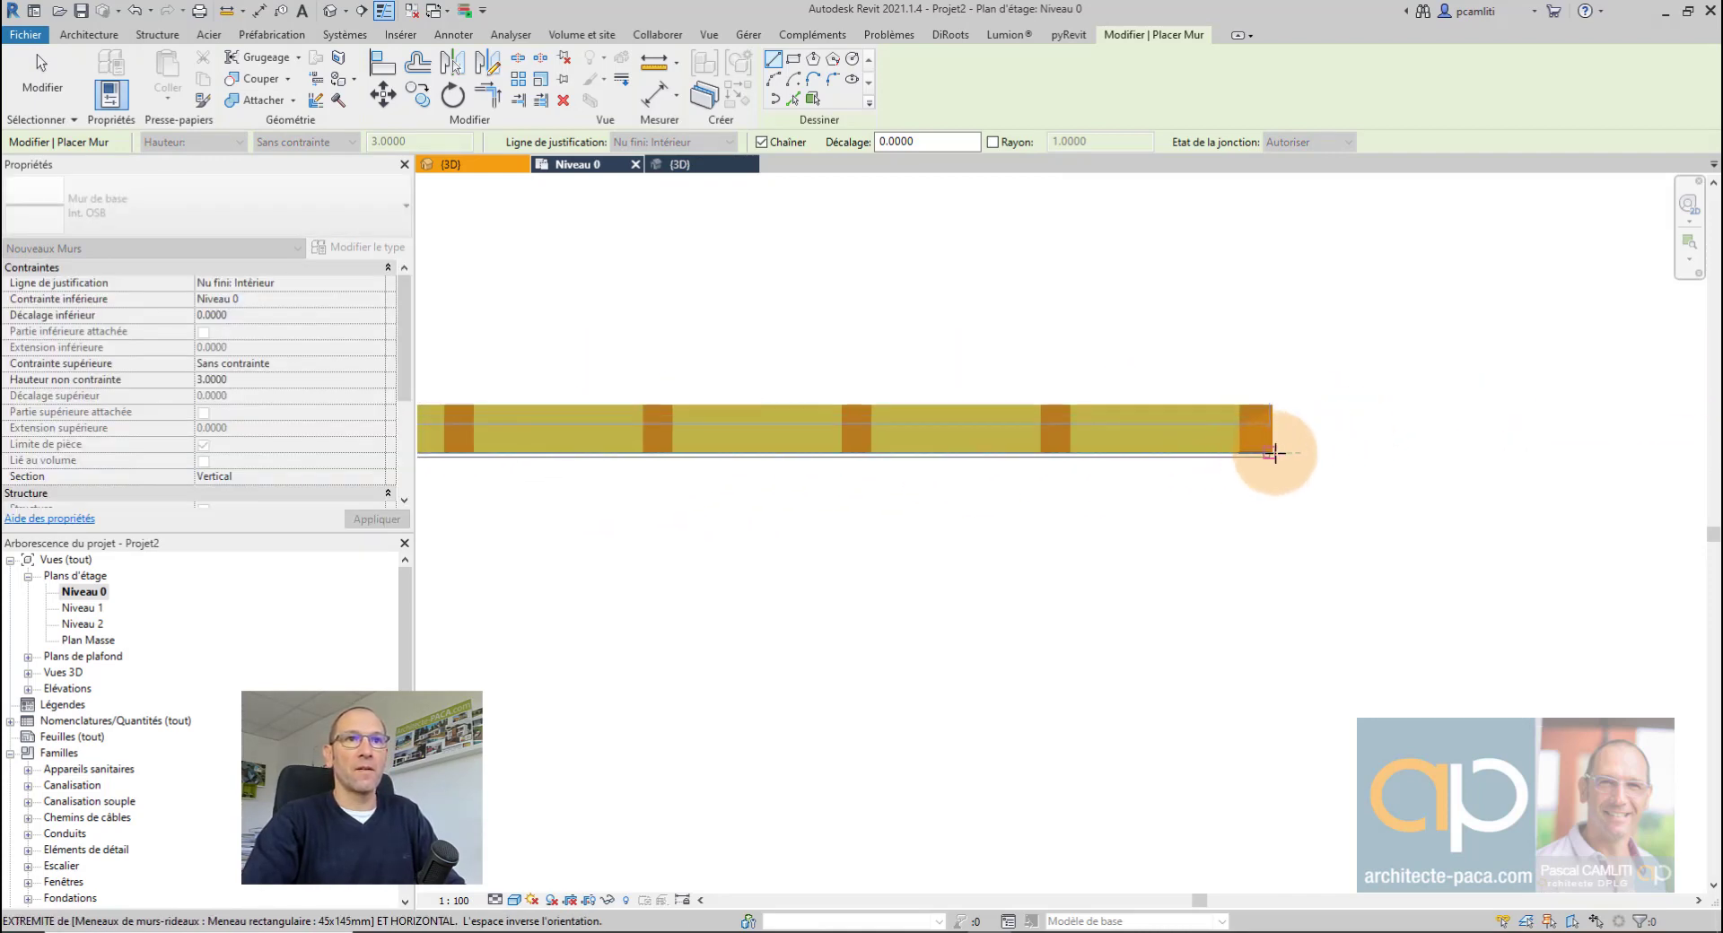
click(1274, 453)
key(Escape)
key(Escape)
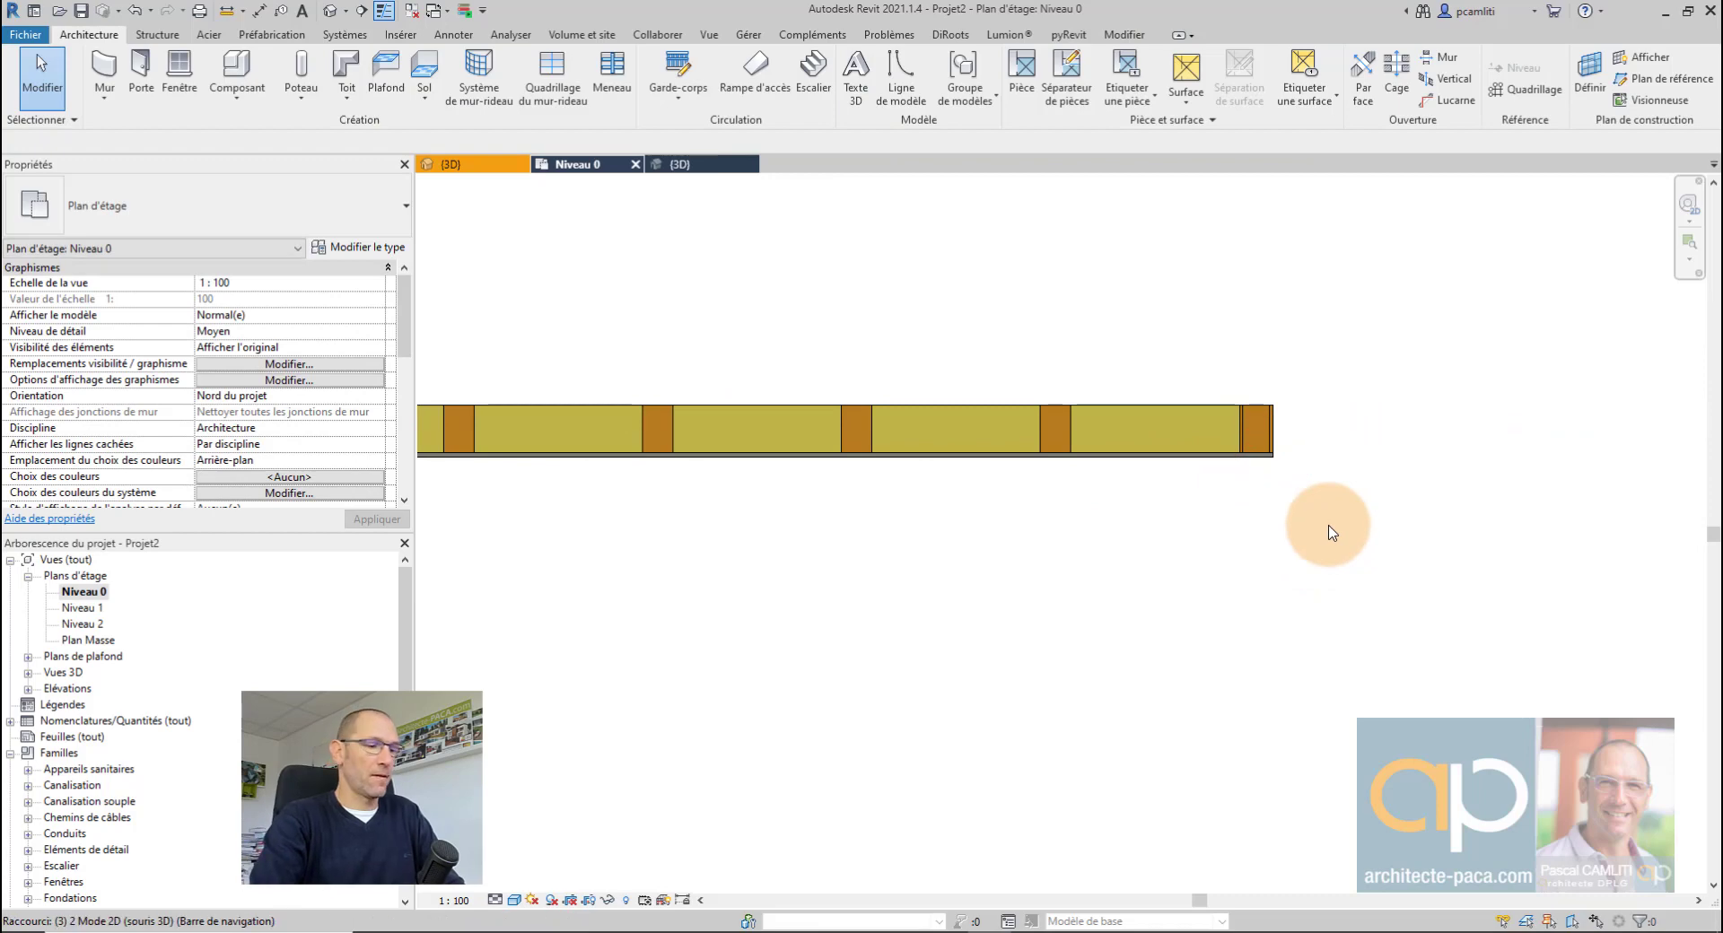
Step: Create a similar Int. OSB wall along the opposite, upper face of the curtain wall, from one end to the other
key(d)
shift+middle_drag(1178, 493, 553, 284)
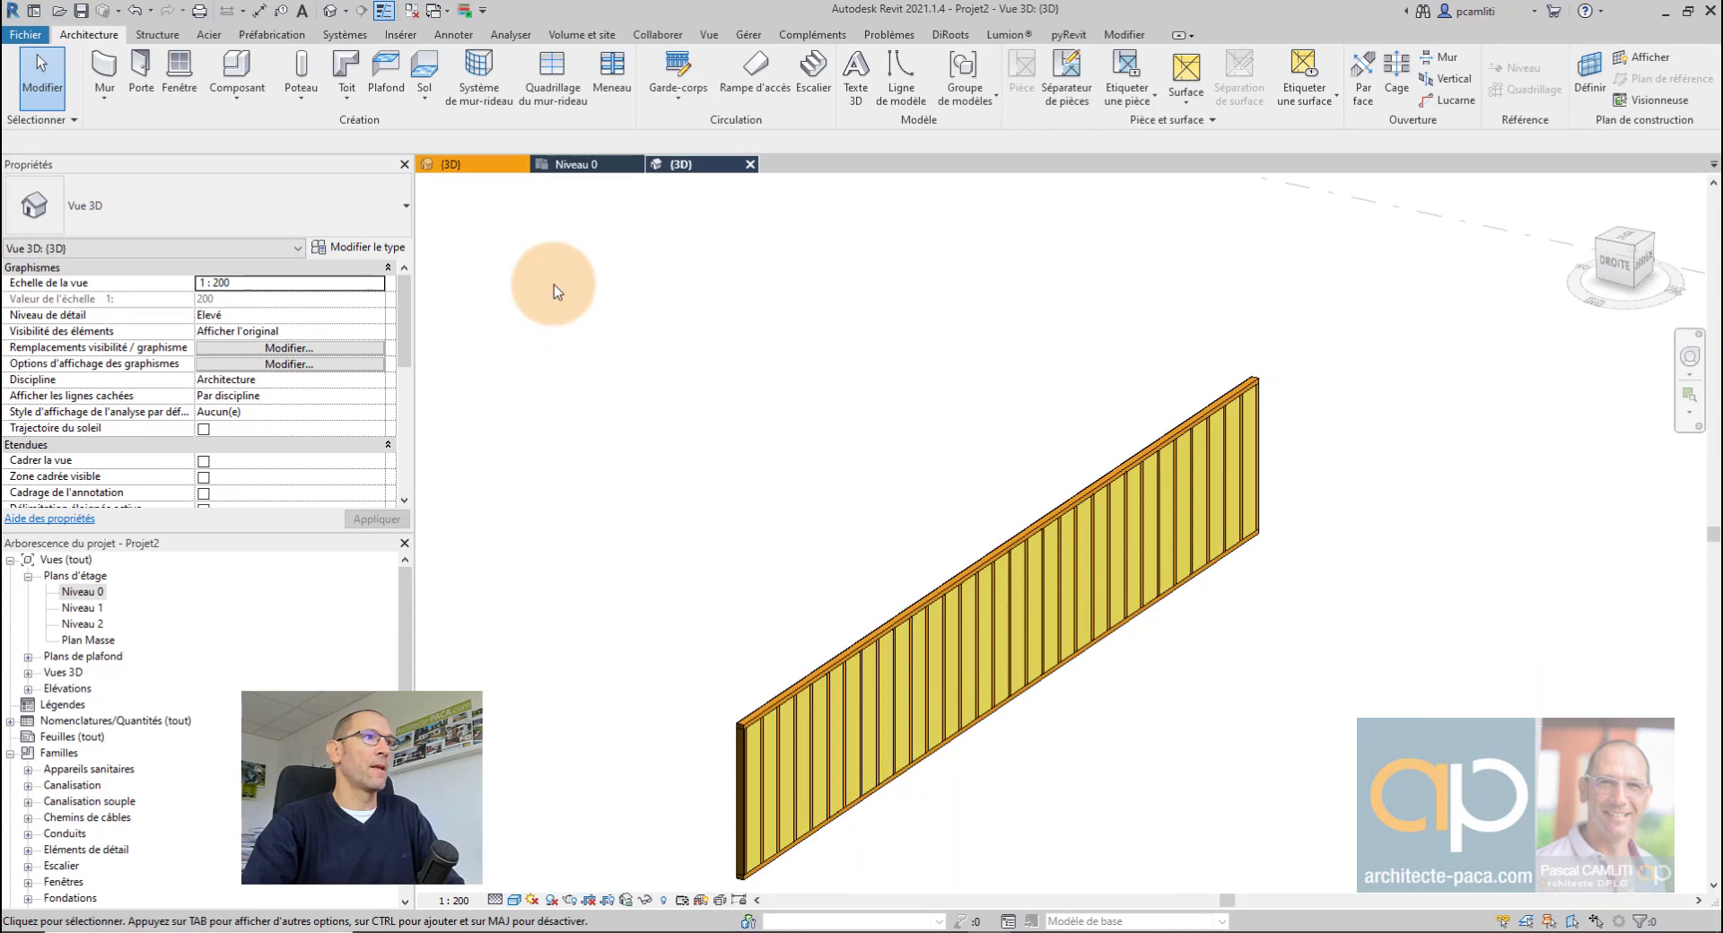
click(595, 165)
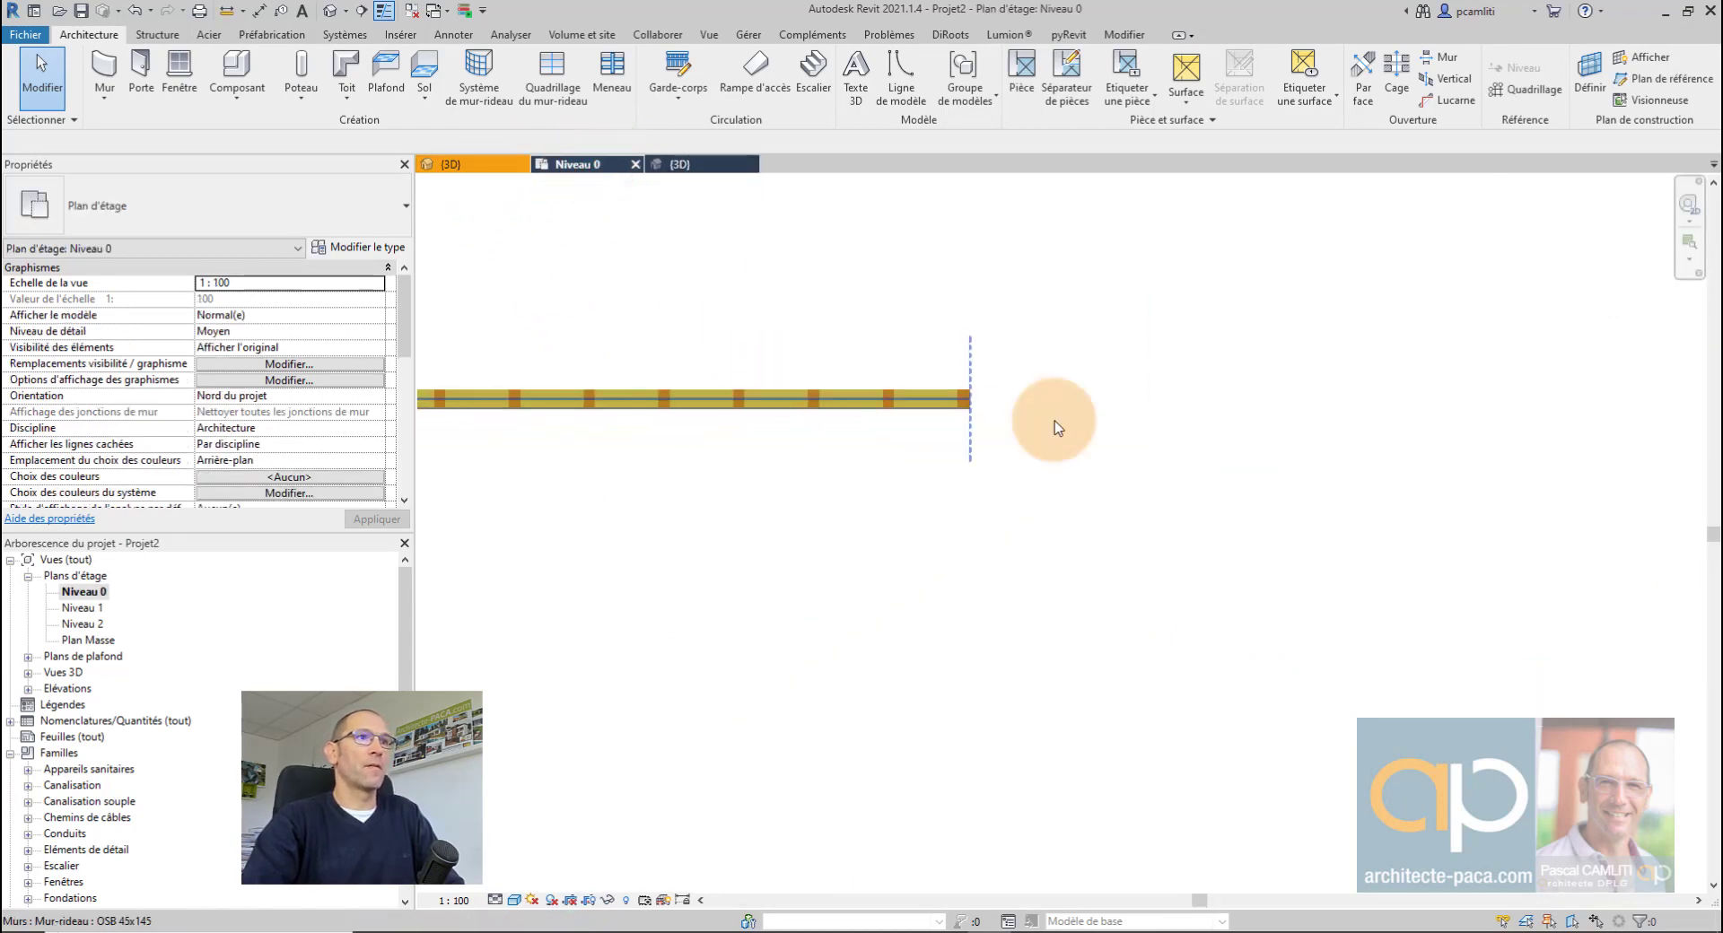
scroll(1215, 477, up, 2)
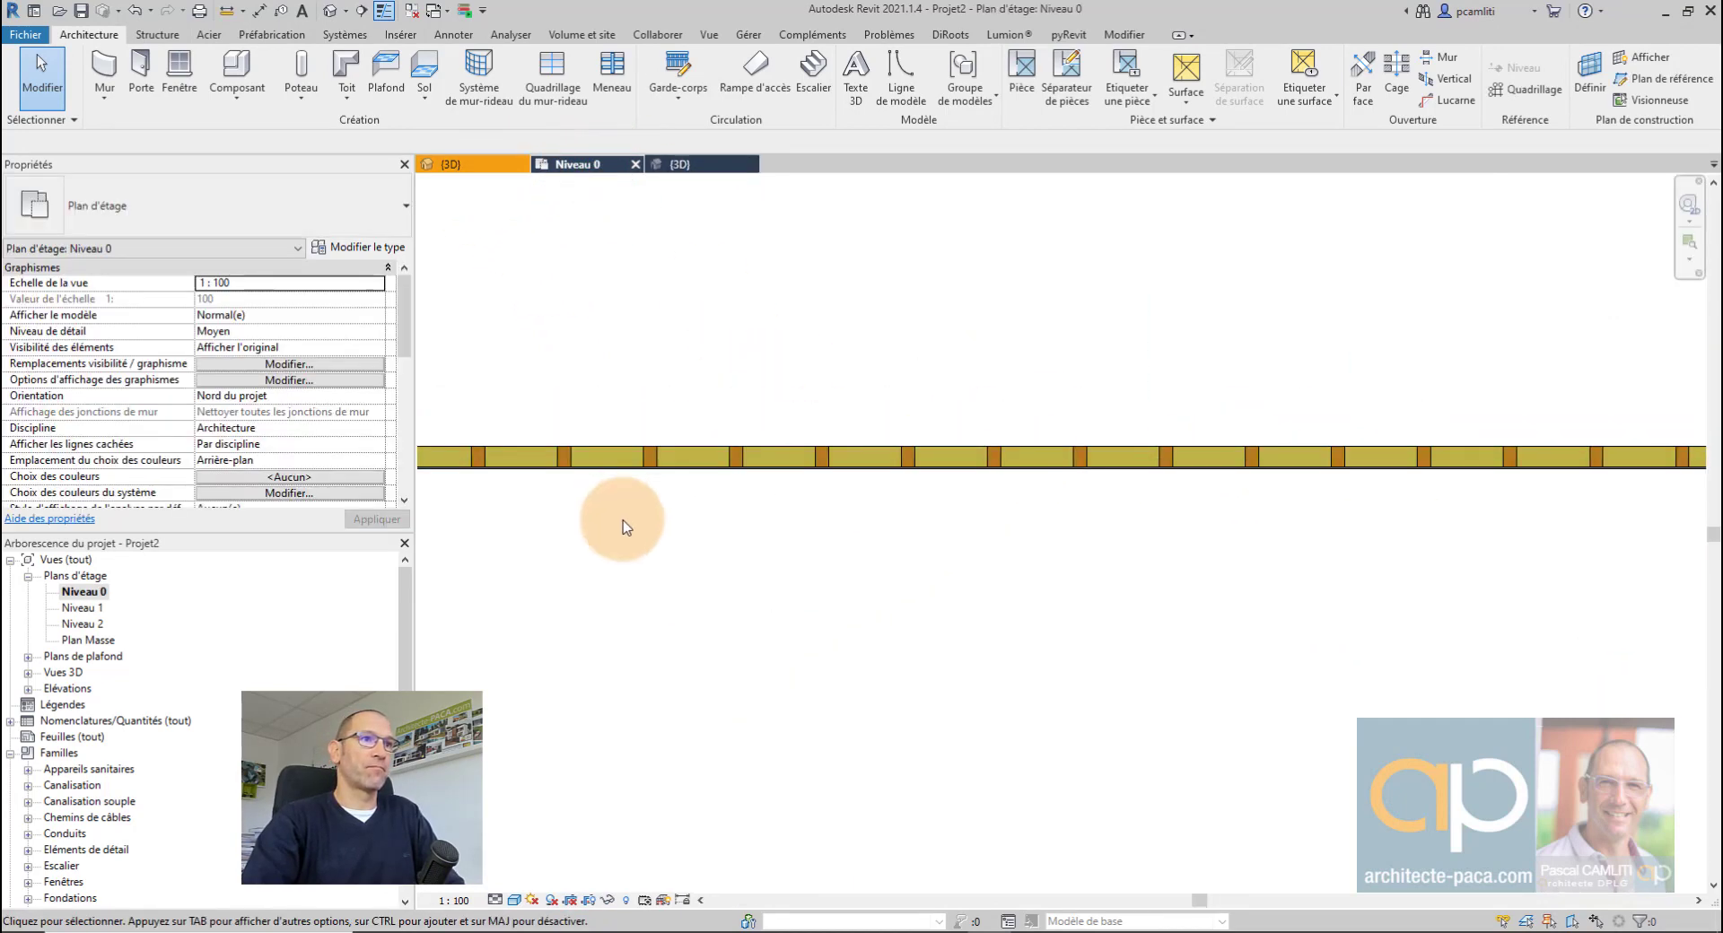
scroll(763, 535, down, 2)
scroll(746, 504, up, 3)
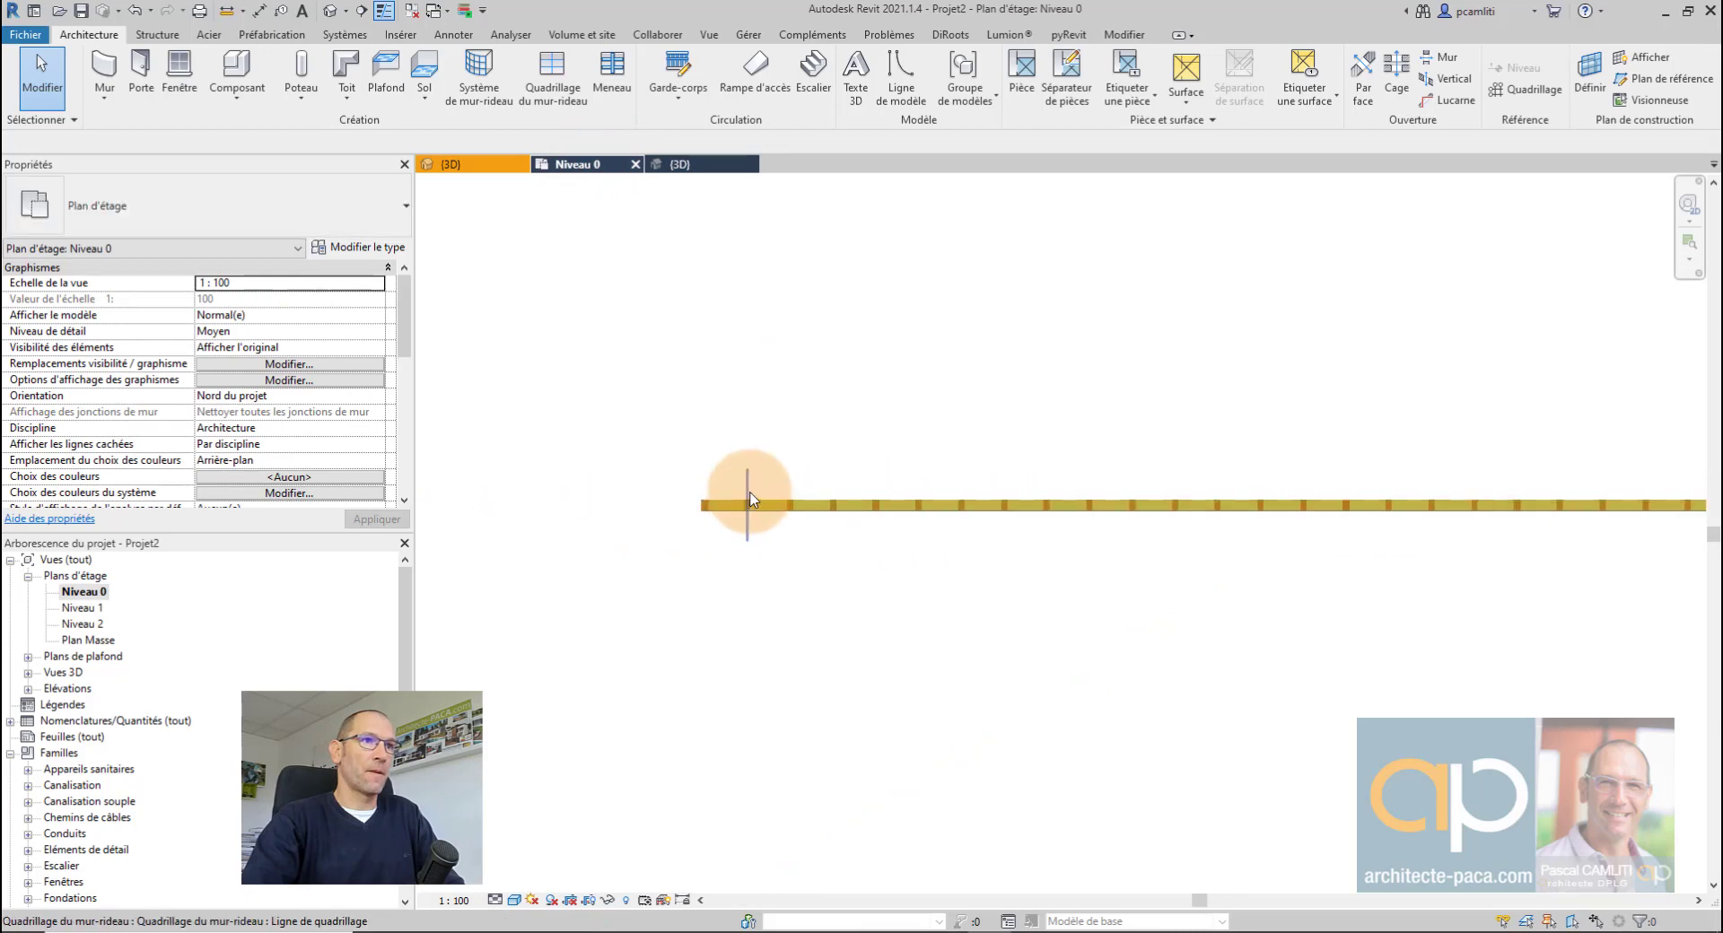
scroll(702, 516, up, 1)
click(704, 511)
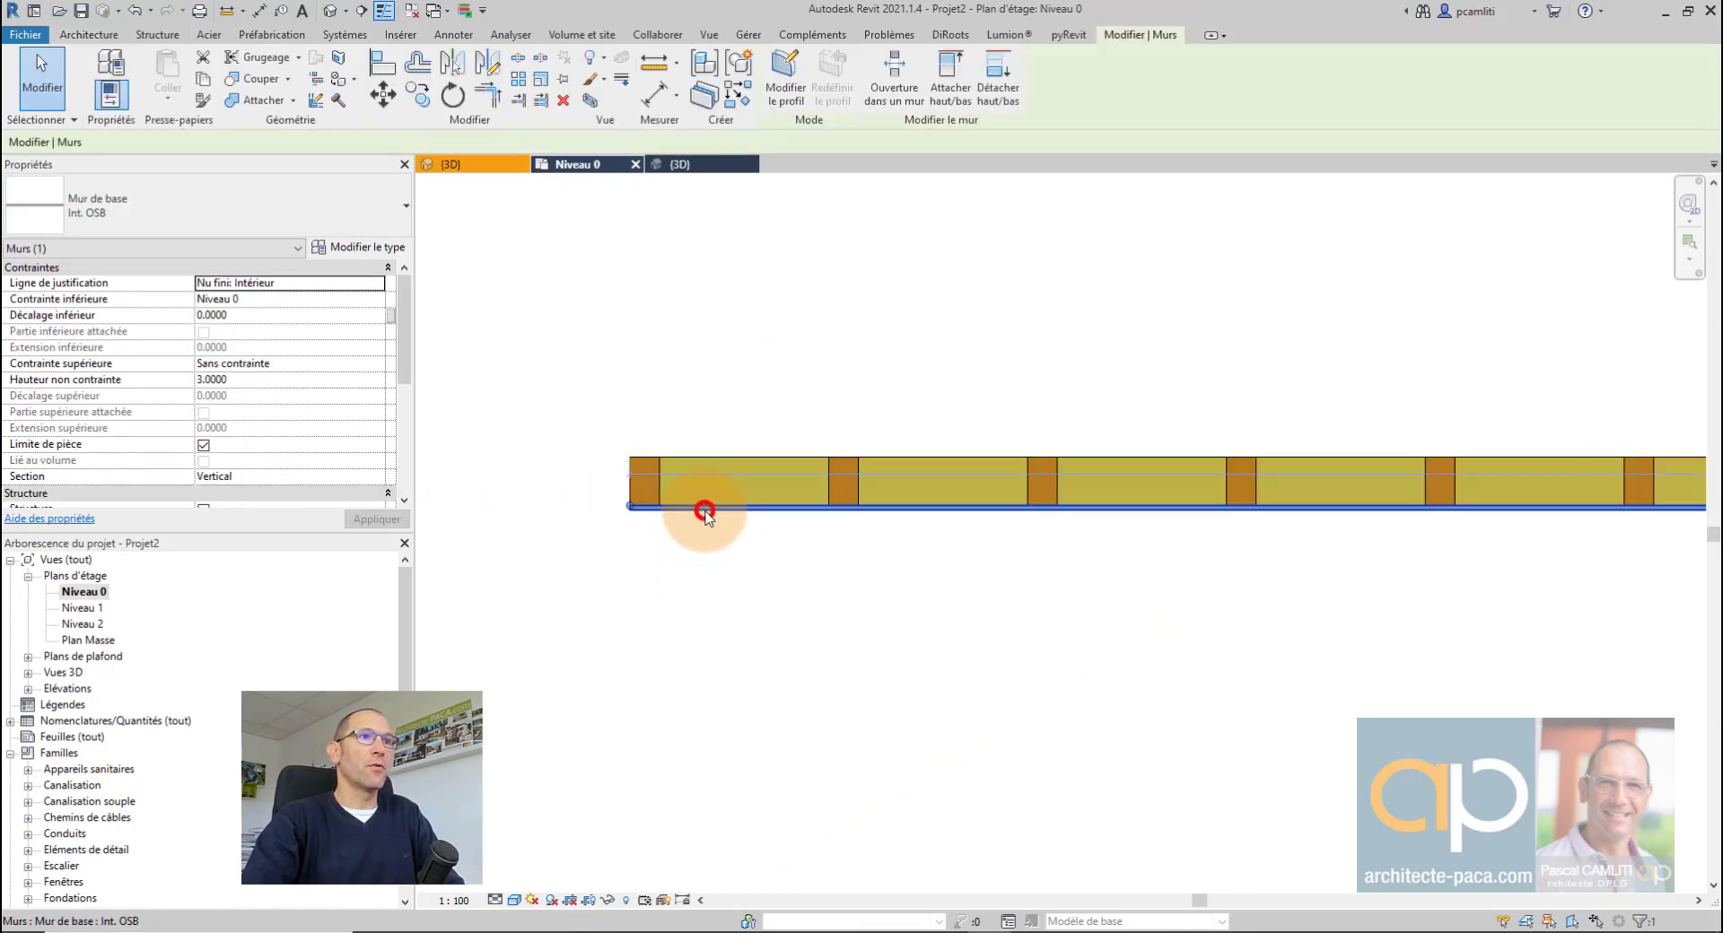
scroll(703, 508, up, 2)
click(737, 106)
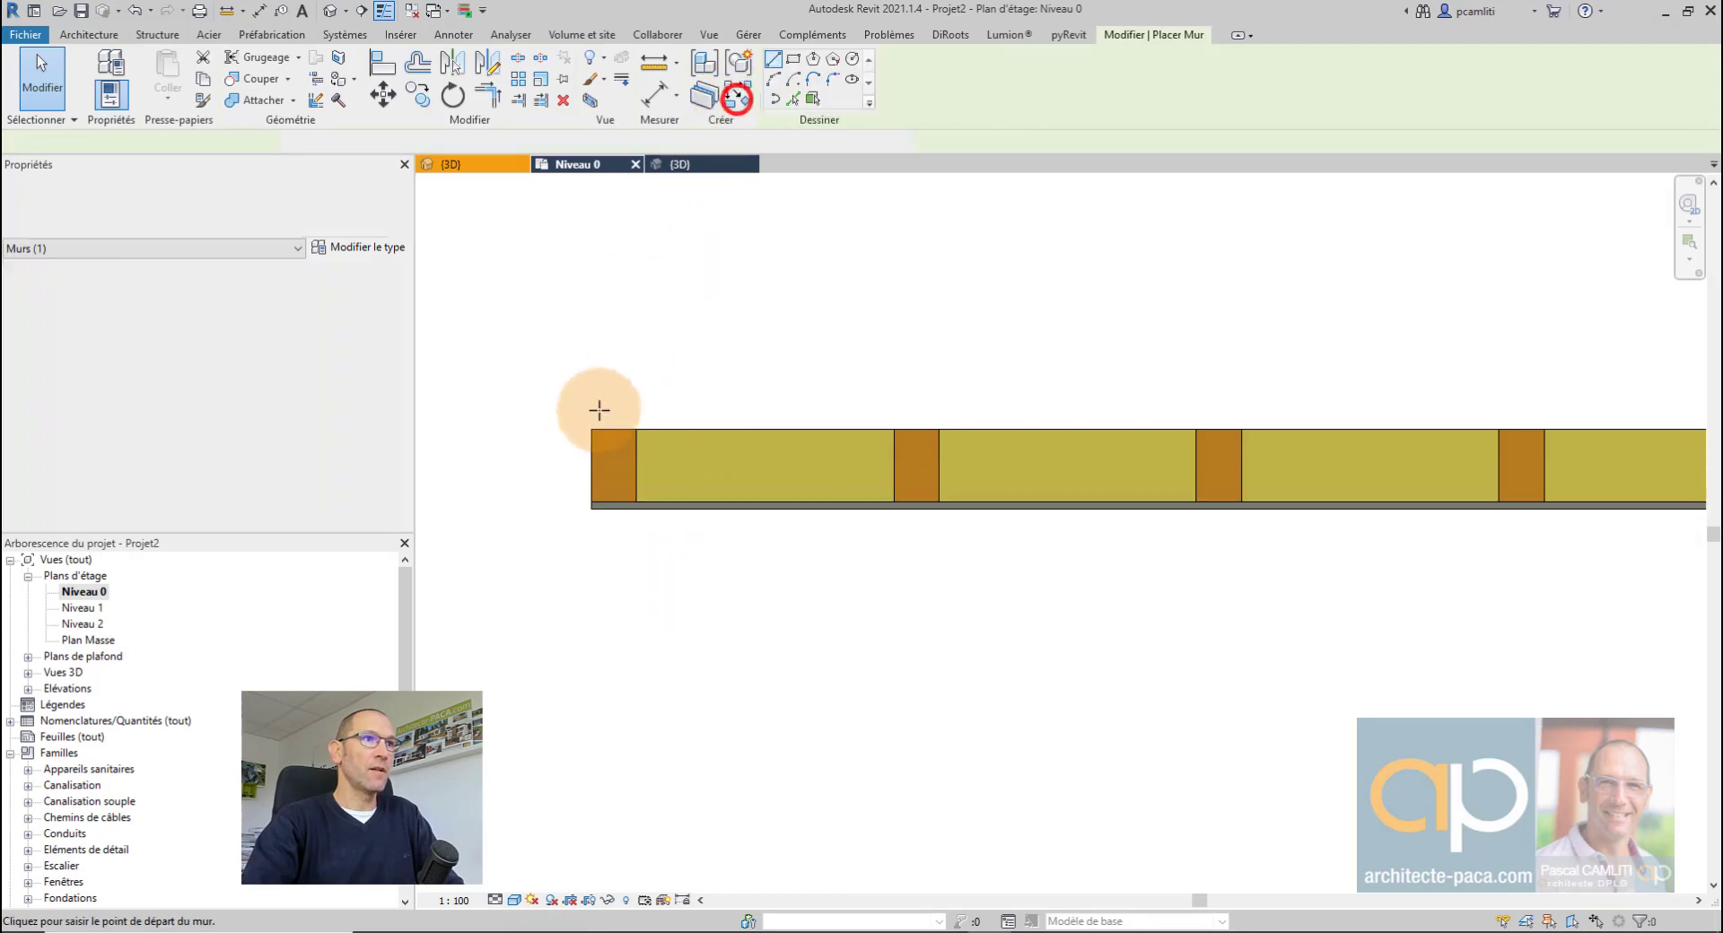
click(589, 425)
scroll(826, 415, down, 2)
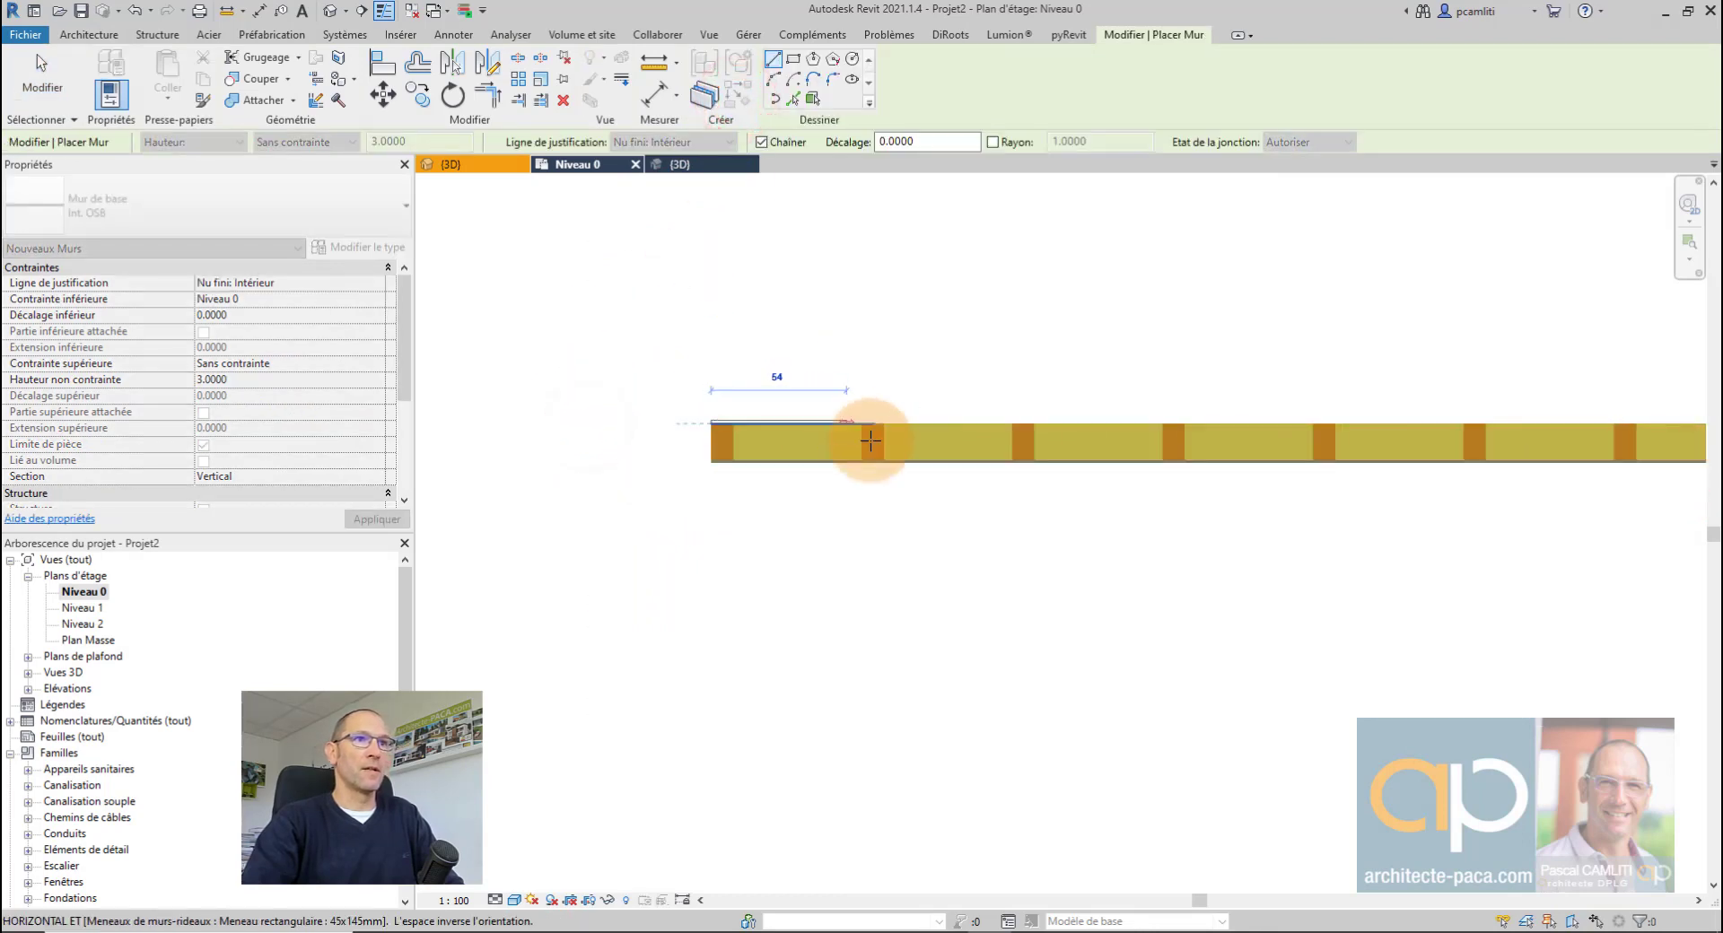
scroll(520, 435, down, 2)
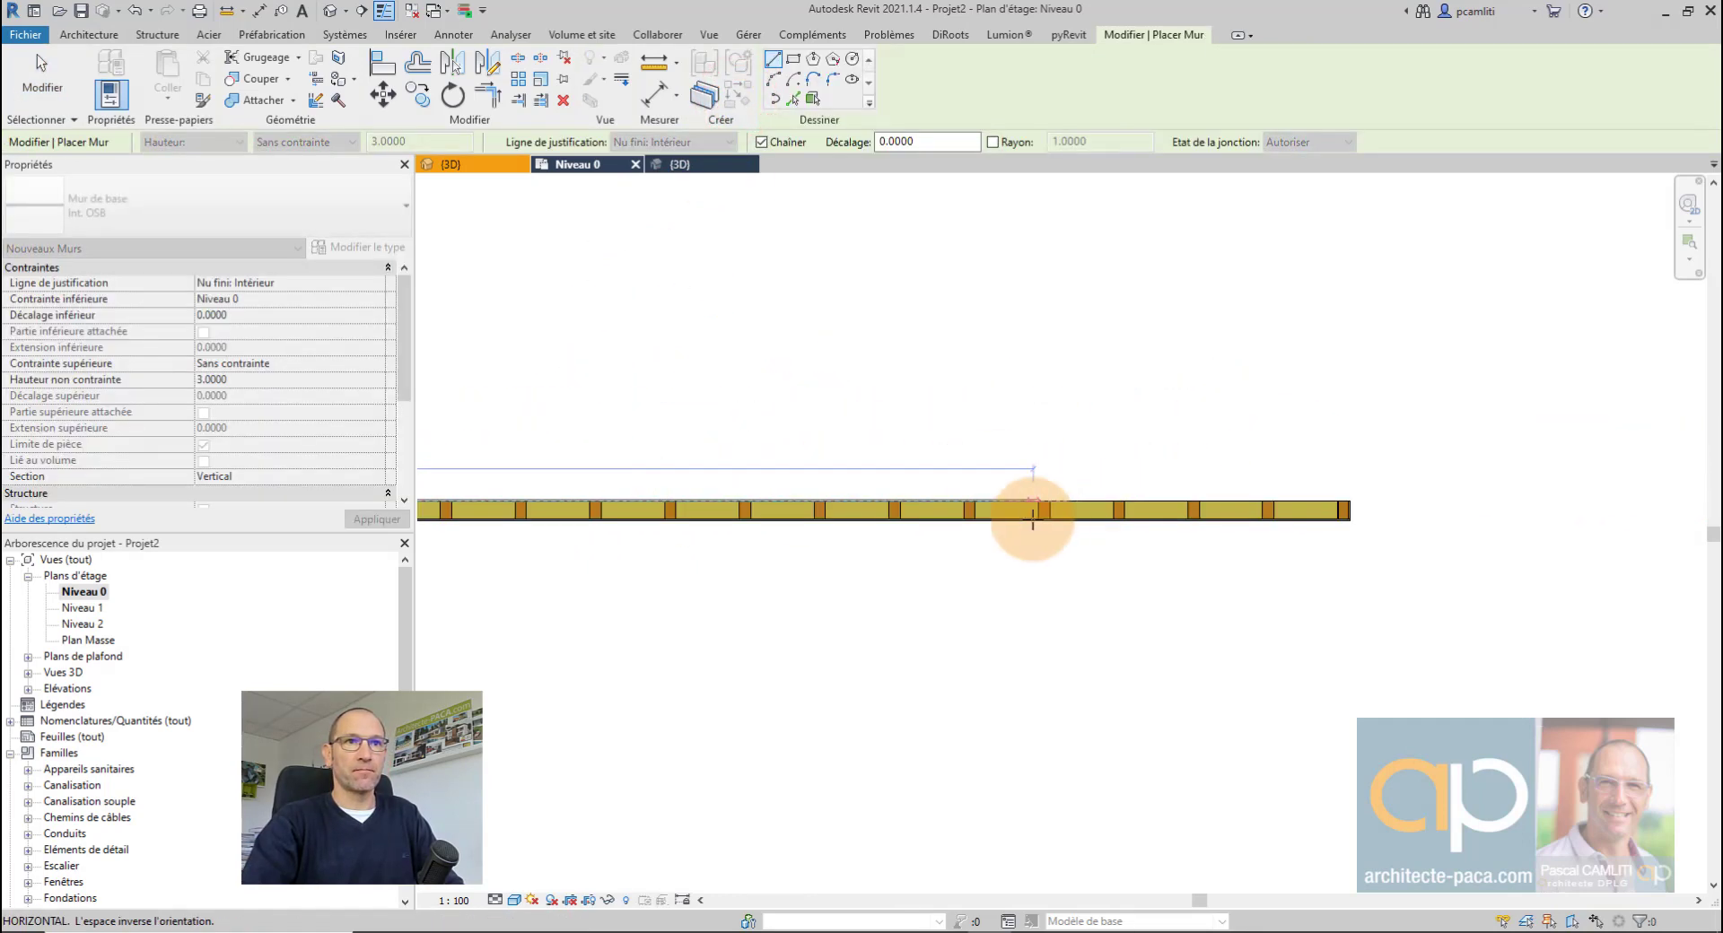
scroll(1256, 498, up, 2)
scroll(1293, 496, up, 3)
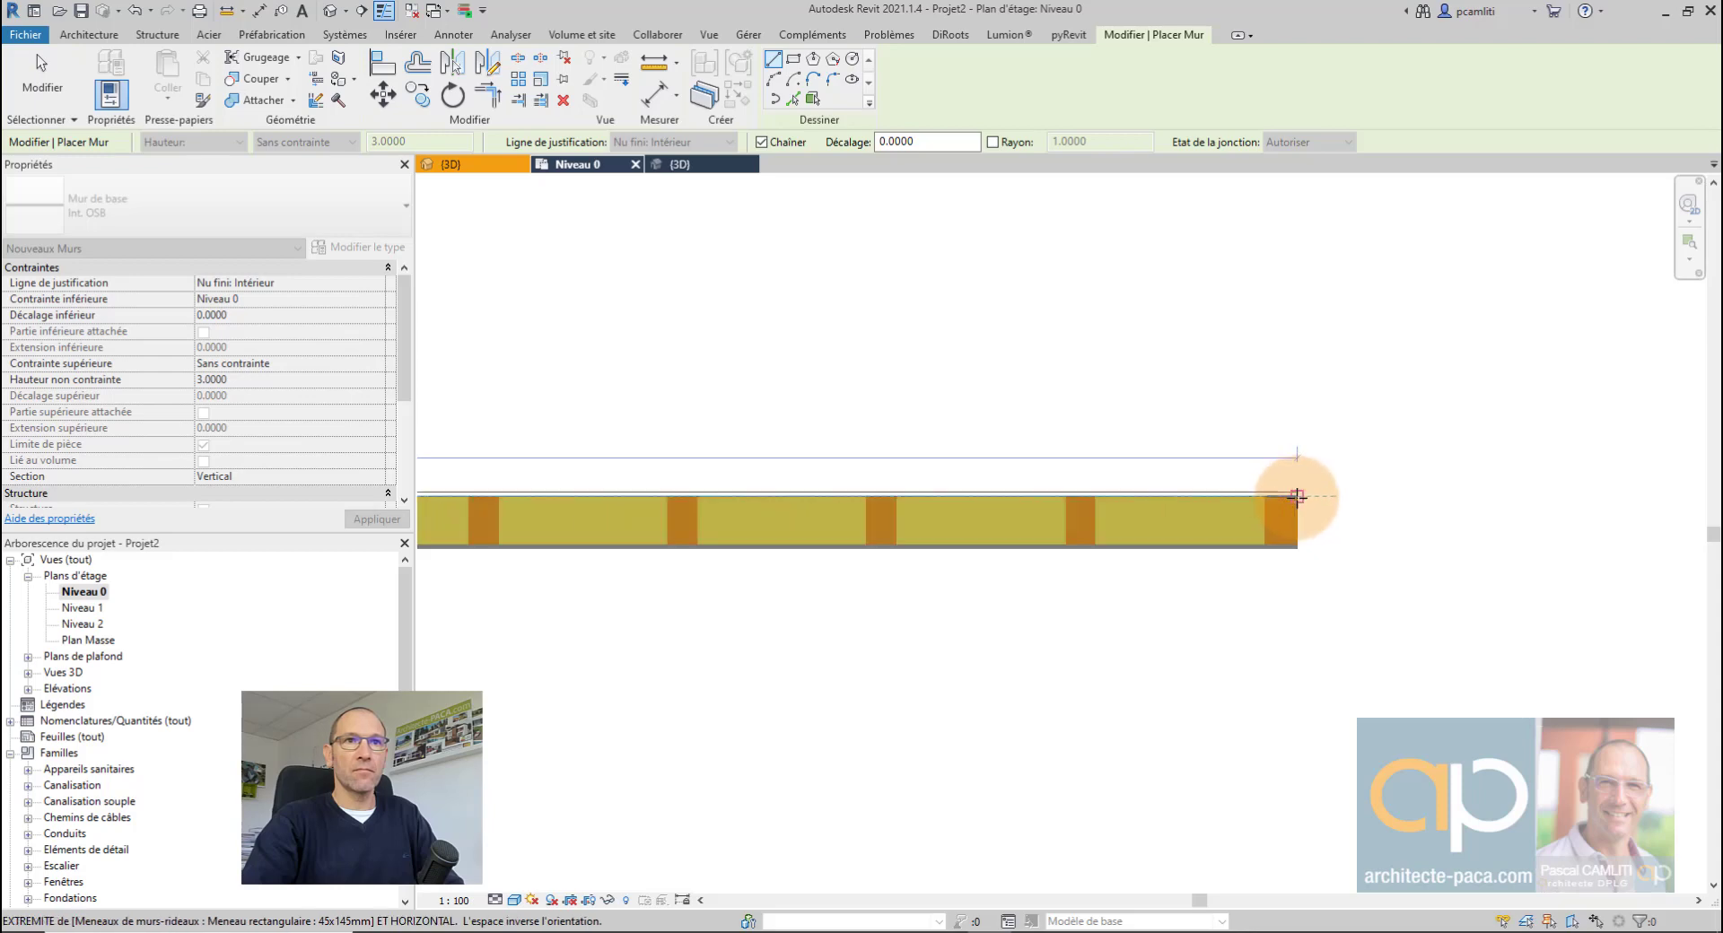
click(1295, 496)
key(Escape)
key(Escape)
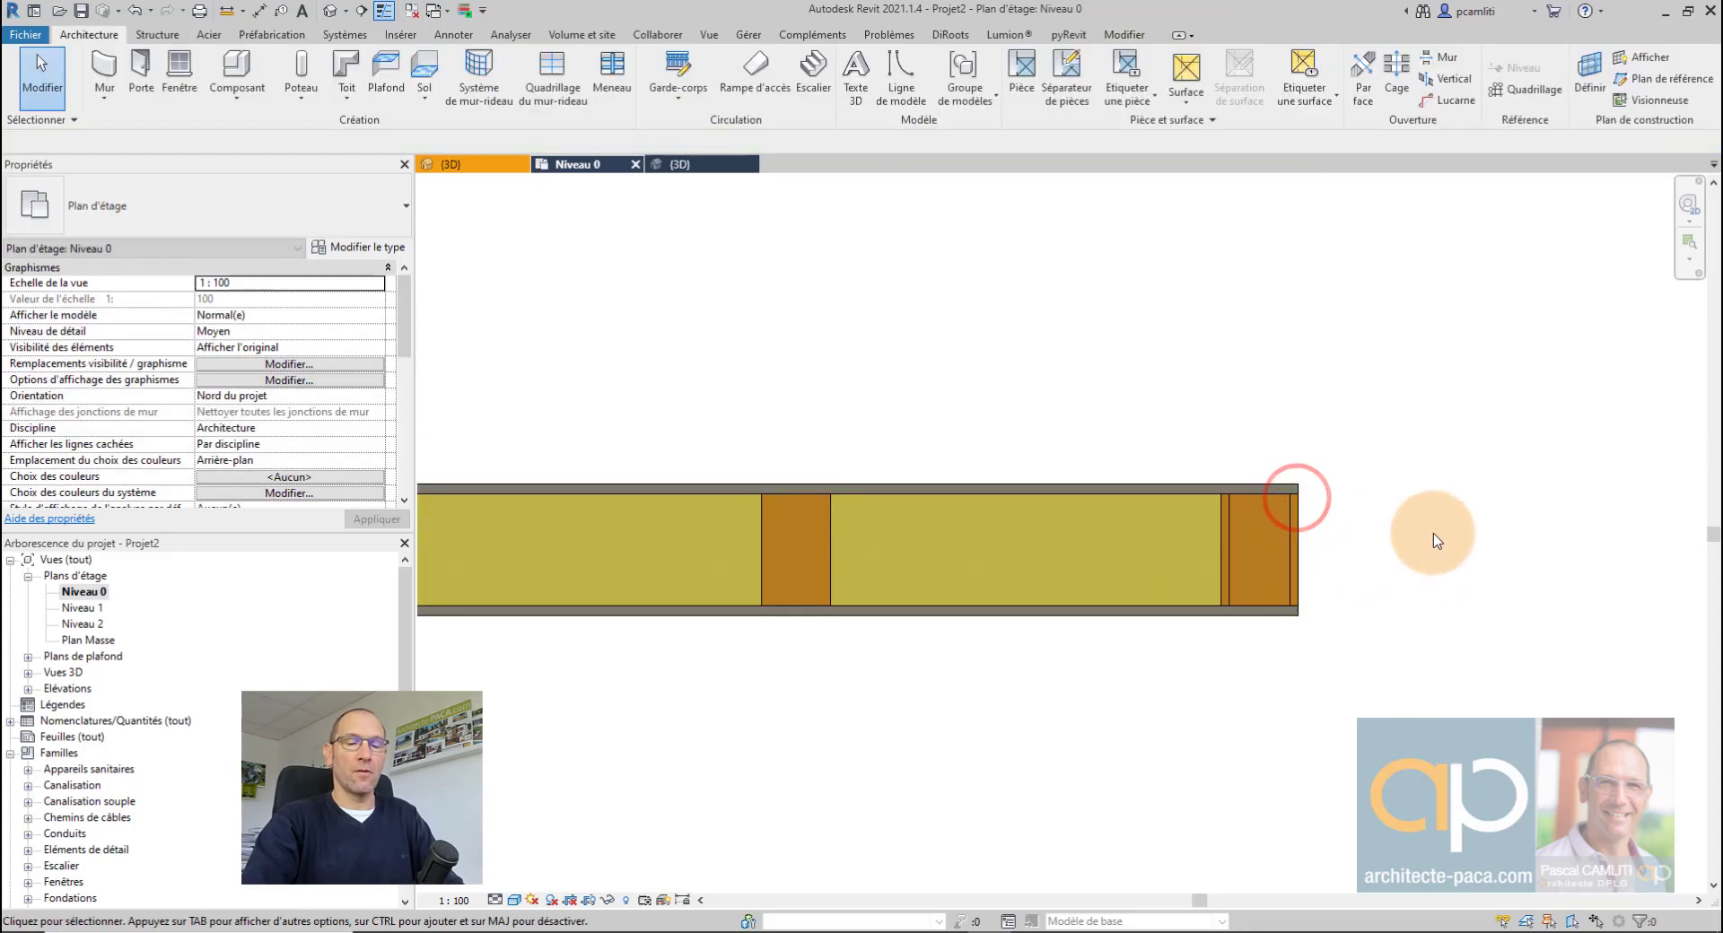
Step: In the 3D view, place a 1 Vantail - Droit 0.60 m x 0.95 m window in the Int. OSB wall, near its far end
key(d)
scroll(957, 338, up, 5)
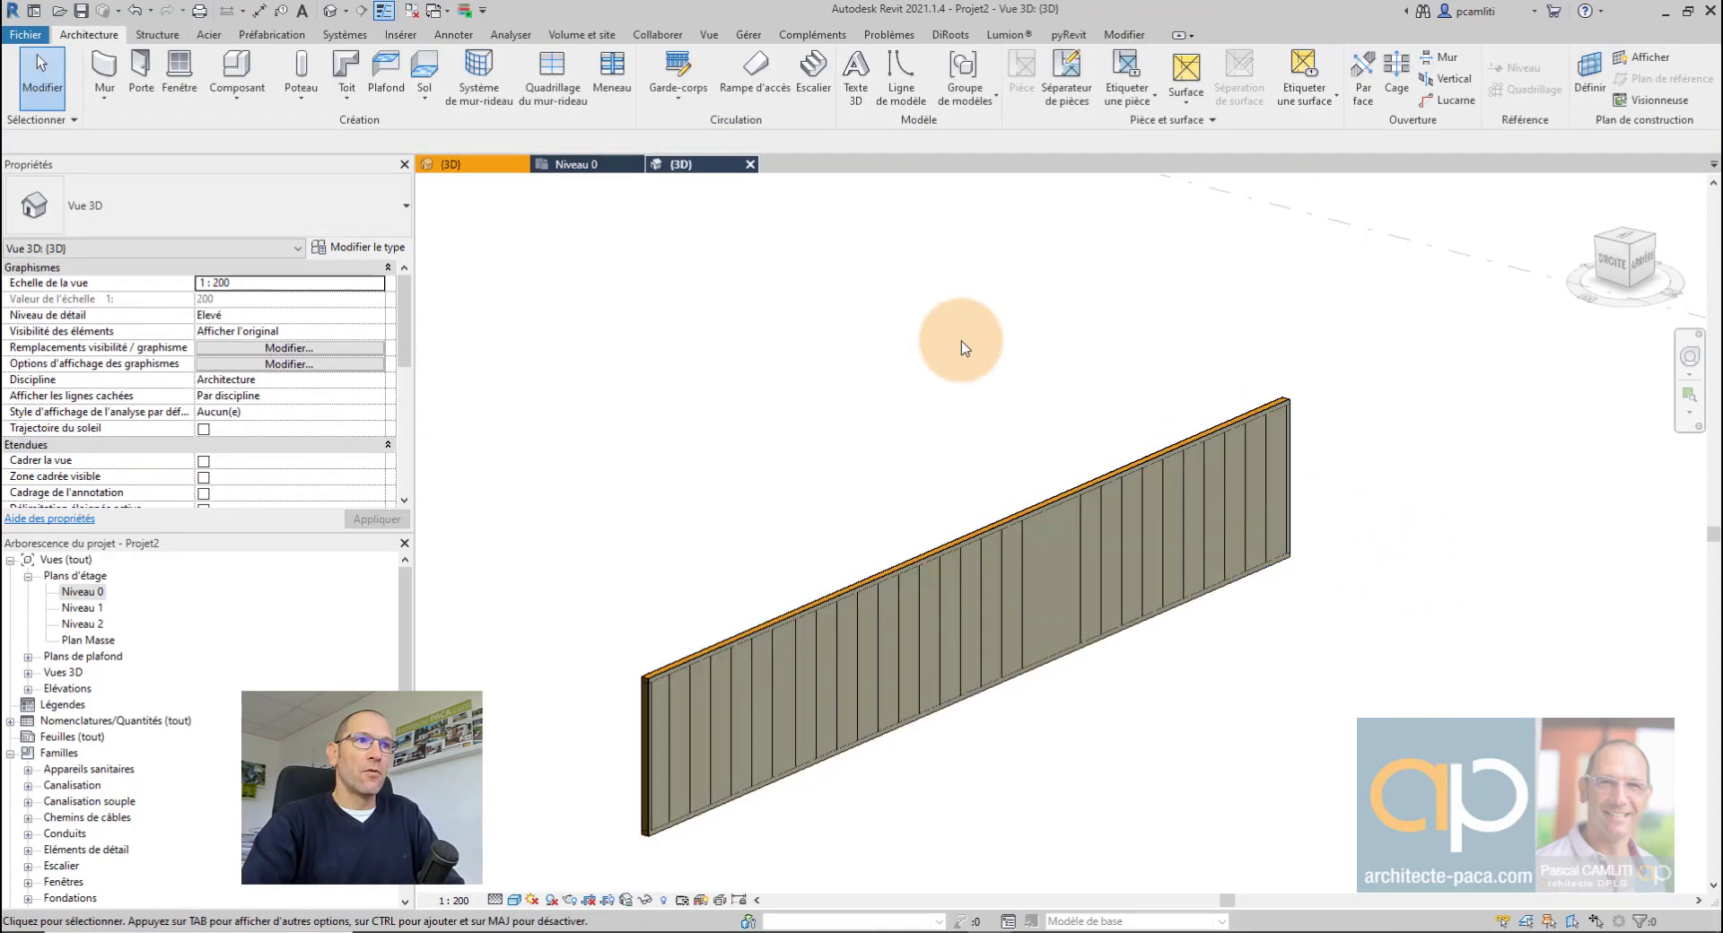
shift+middle_drag(1229, 695, 1184, 684)
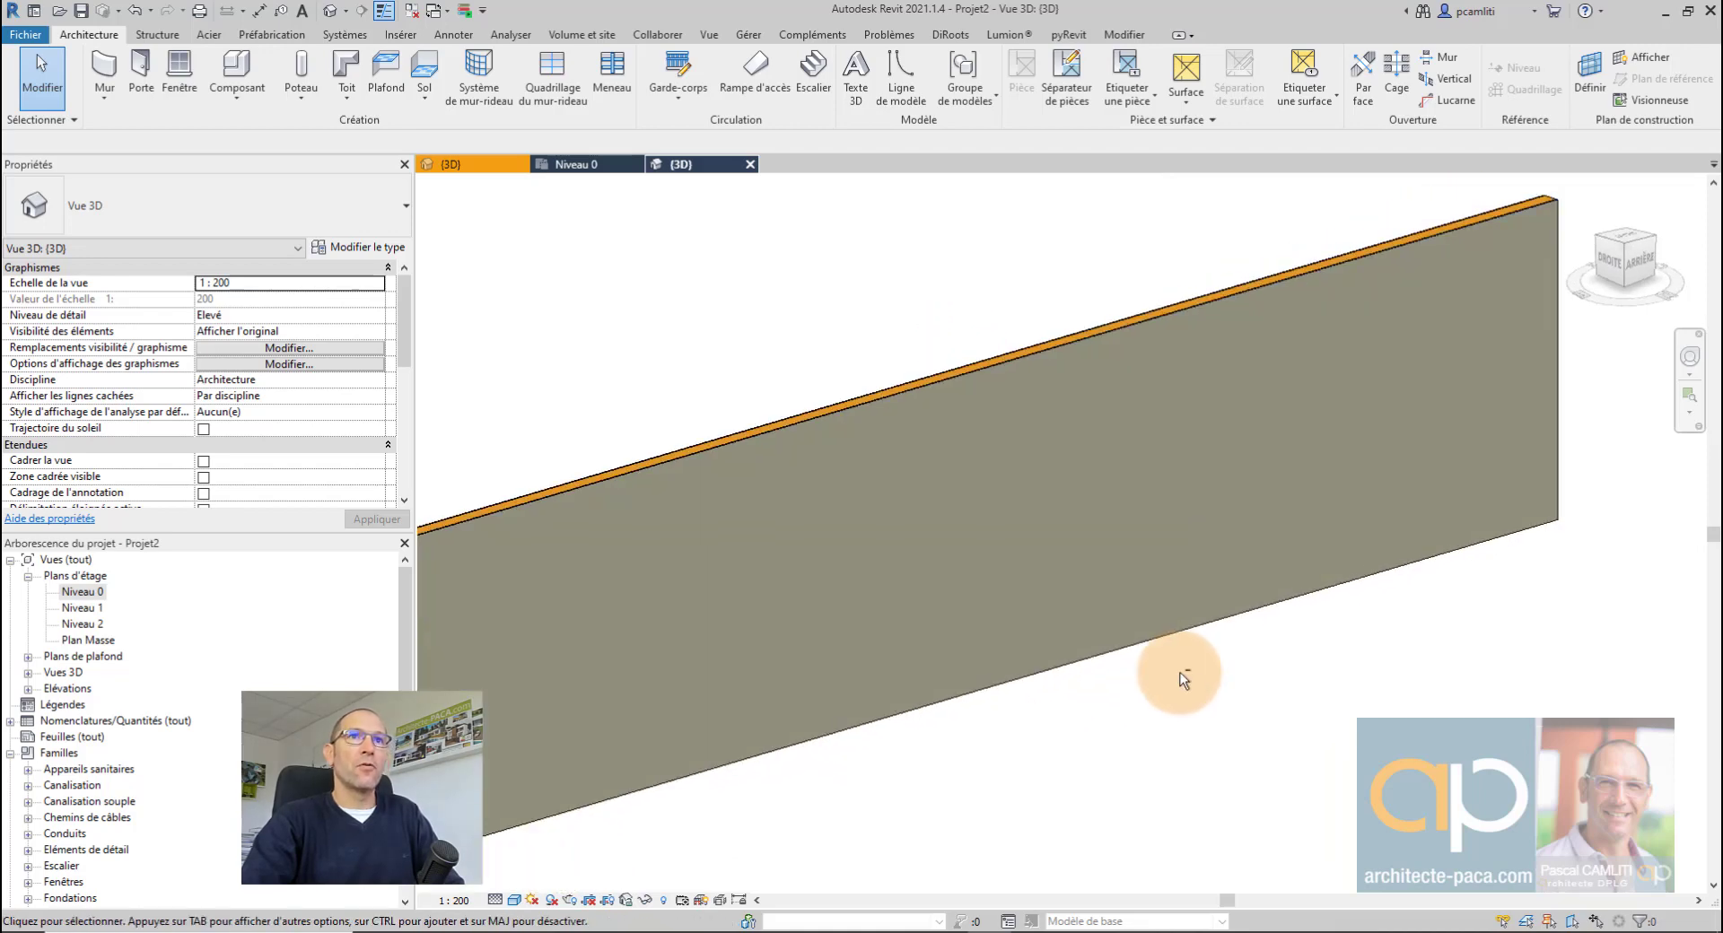
click(787, 228)
click(172, 100)
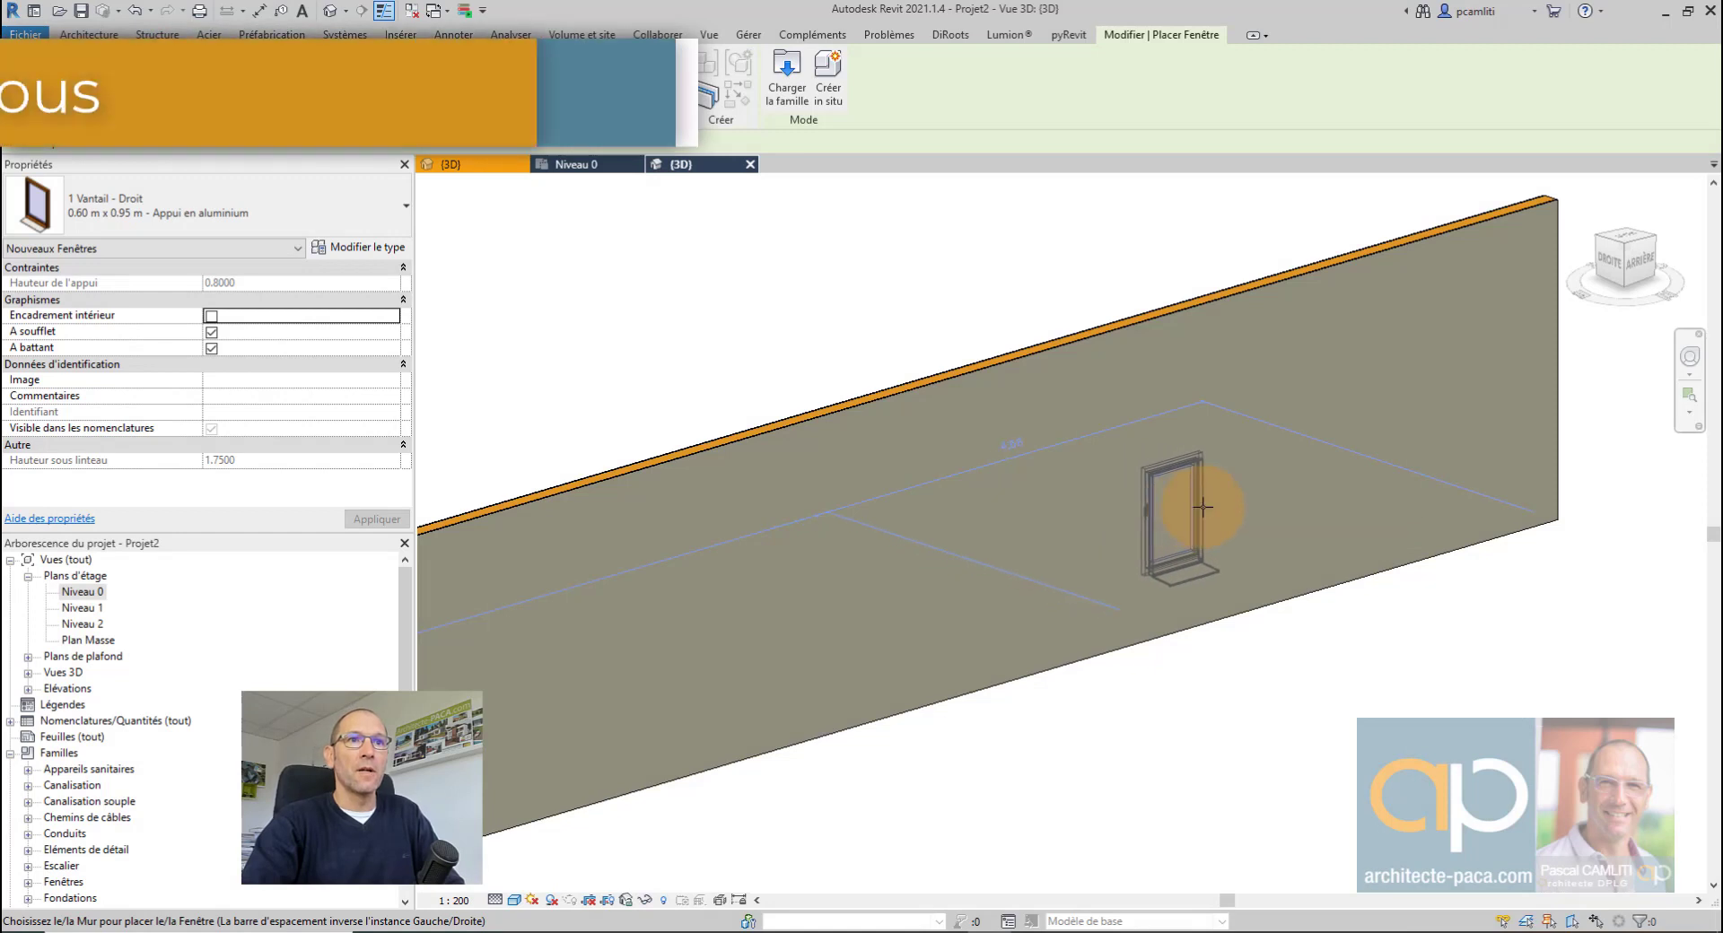
scroll(1193, 493, down, 3)
mouse_move(1117, 489)
shift+middle_down()
mouse_move(1423, 488)
mouse_move(1140, 462)
mouse_move(1111, 516)
shift+middle_up()
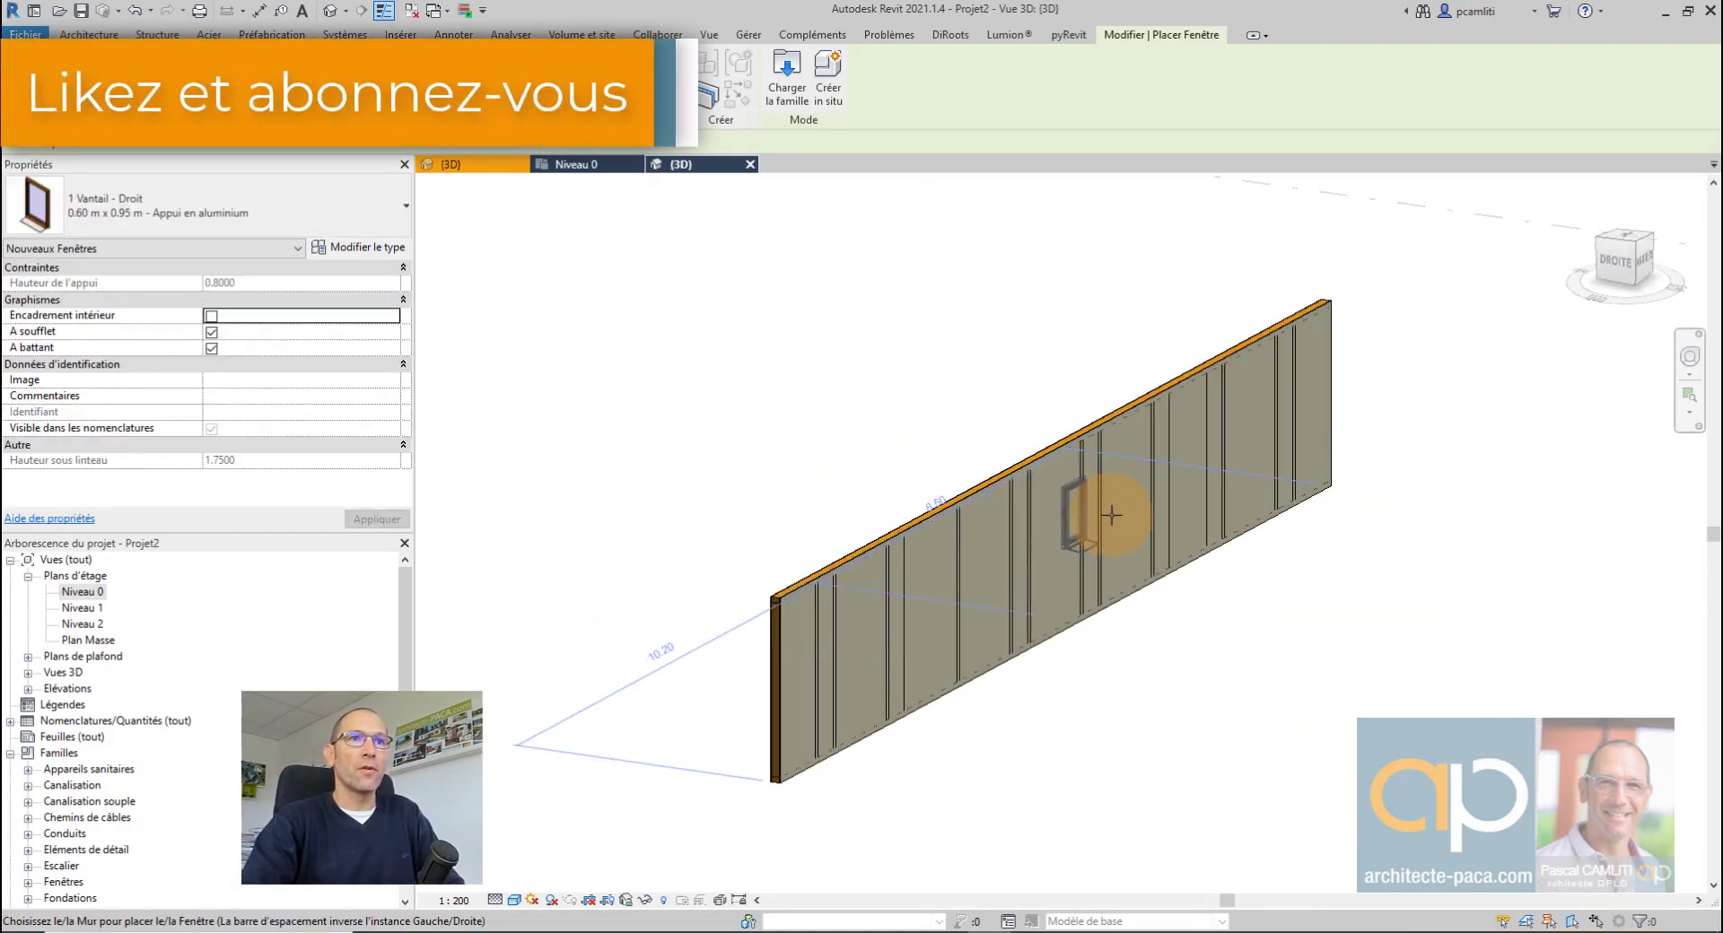
click(1244, 462)
key(Escape)
key(Escape)
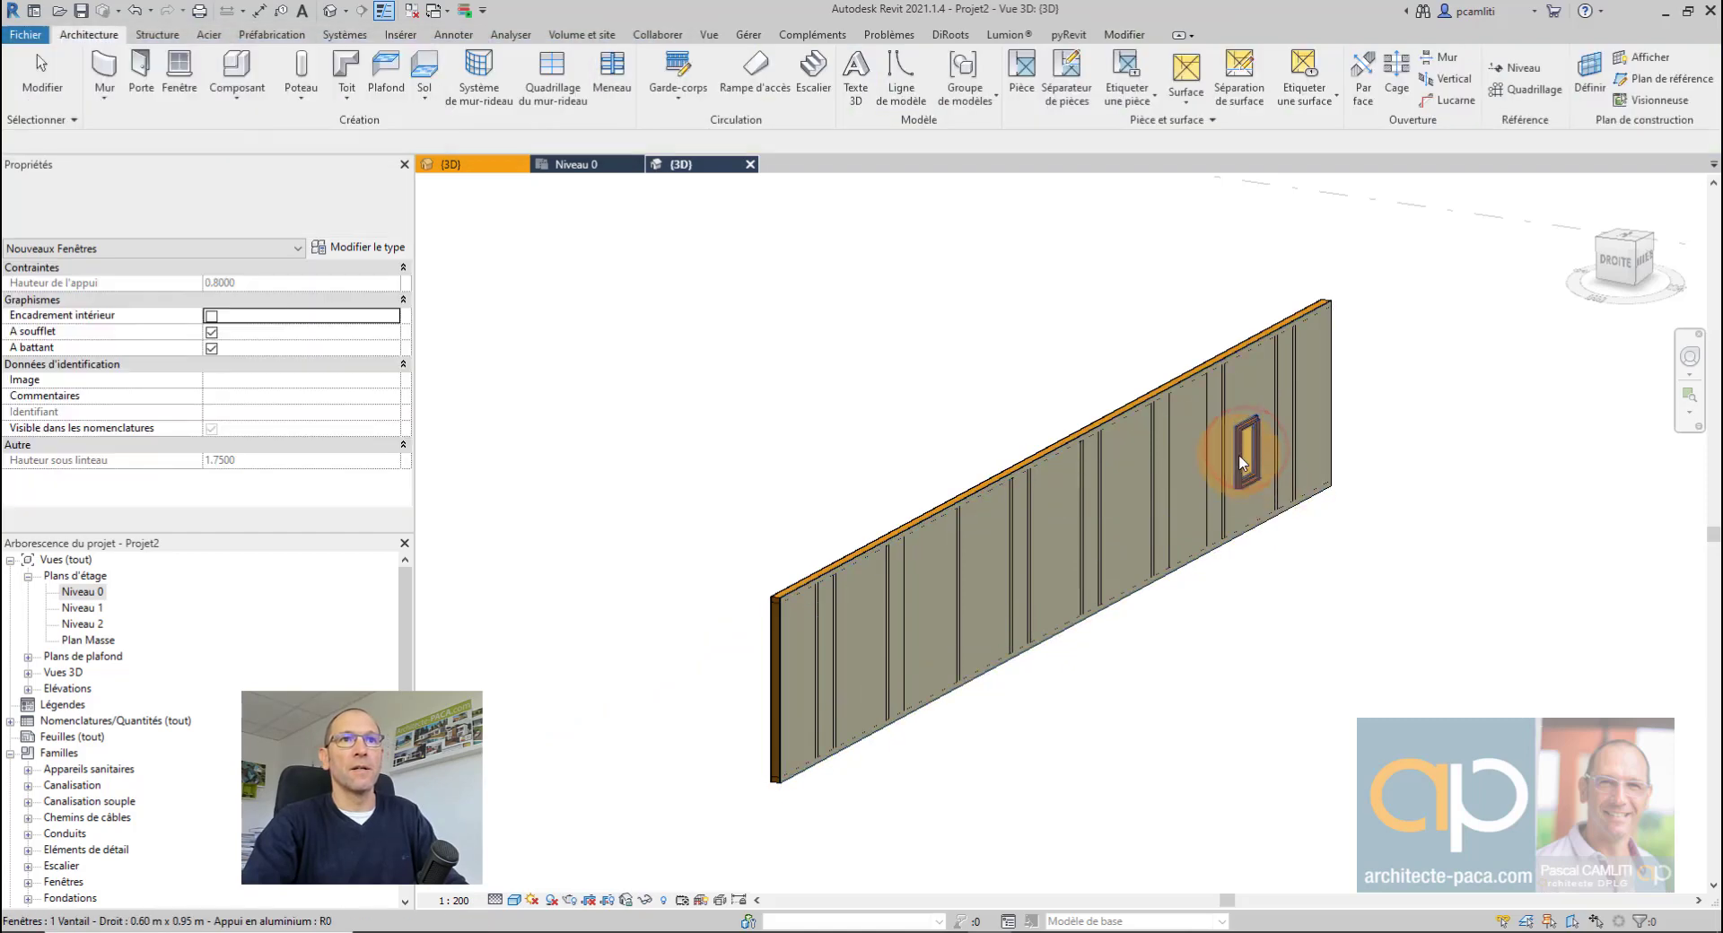
Step: Examine in 3D how the window sits in the OSB cladding and what lies behind its opening
scroll(1256, 459, up, 5)
shift+middle_drag(1272, 465, 1177, 506)
click(1177, 506)
scroll(1202, 511, up, 4)
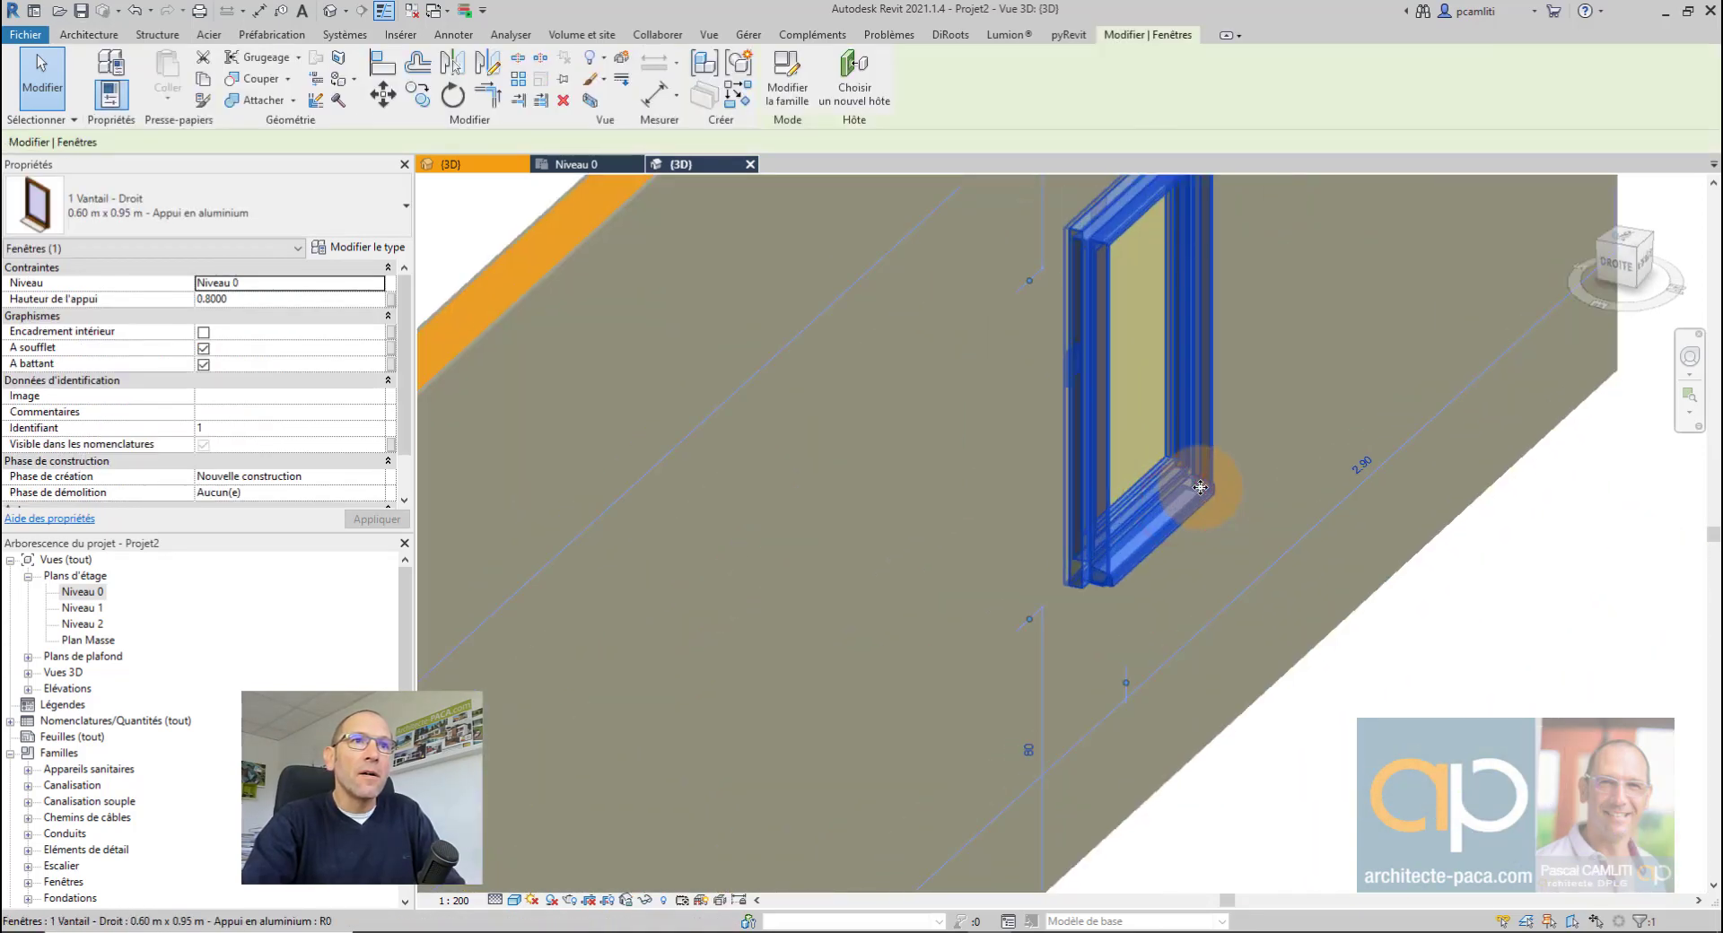
scroll(1193, 503, down, 1)
click(1339, 647)
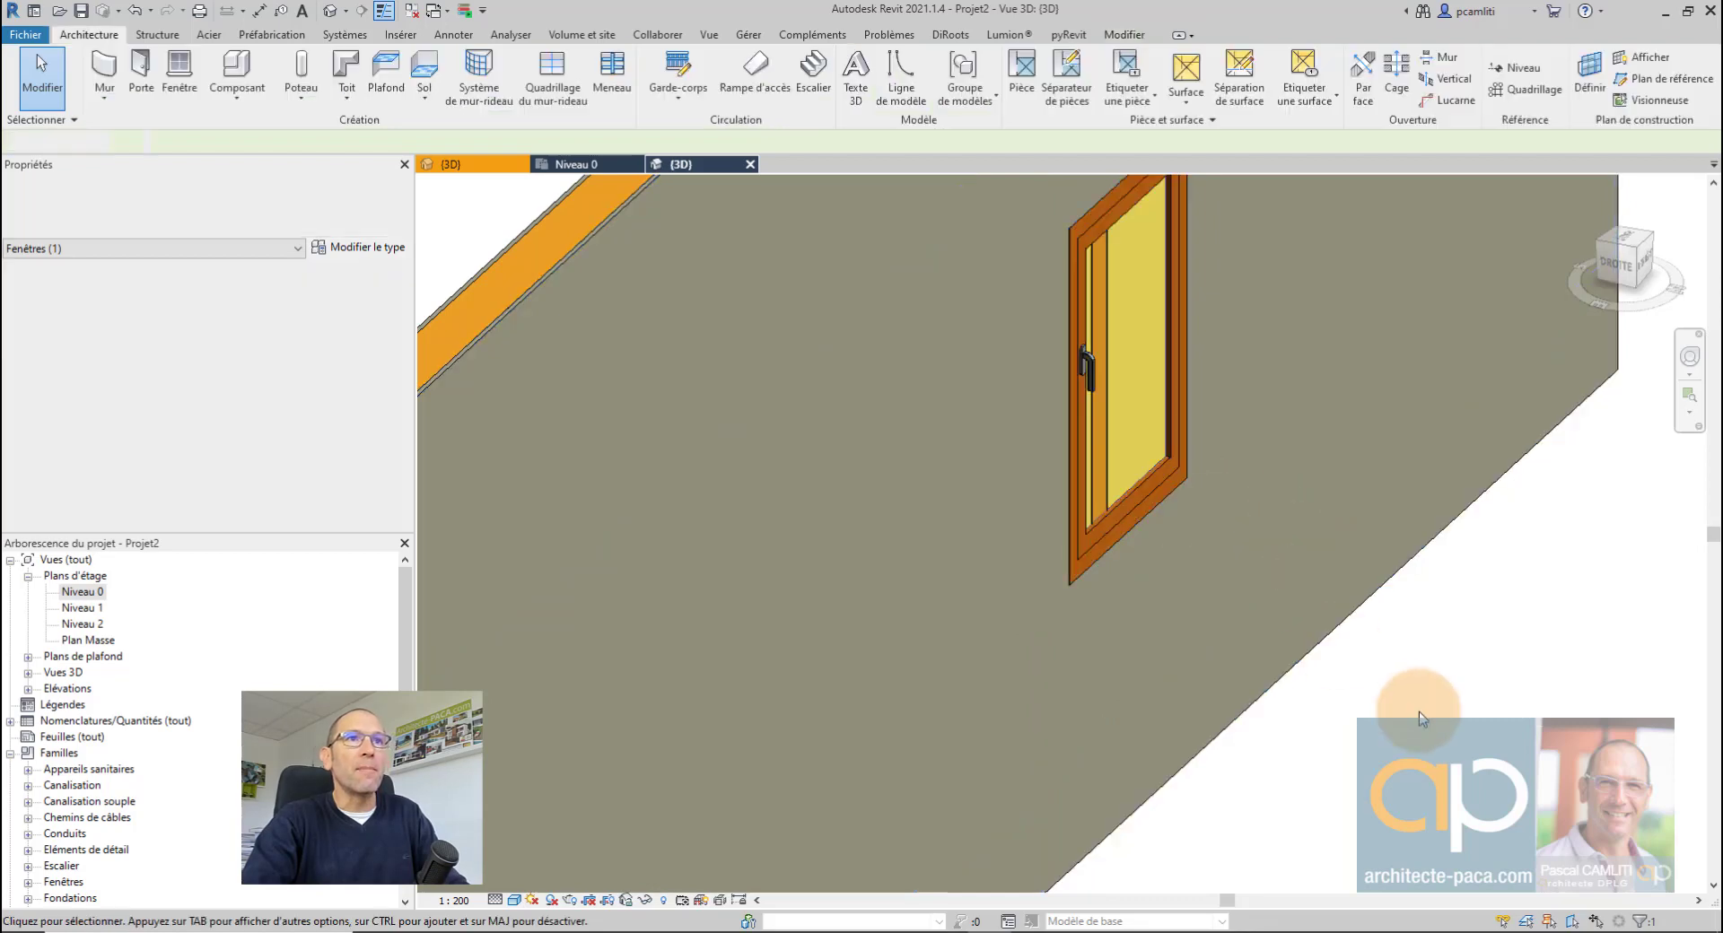
scroll(1368, 664, down, 2)
shift+middle_drag(1251, 597, 812, 618)
scroll(1200, 562, up, 3)
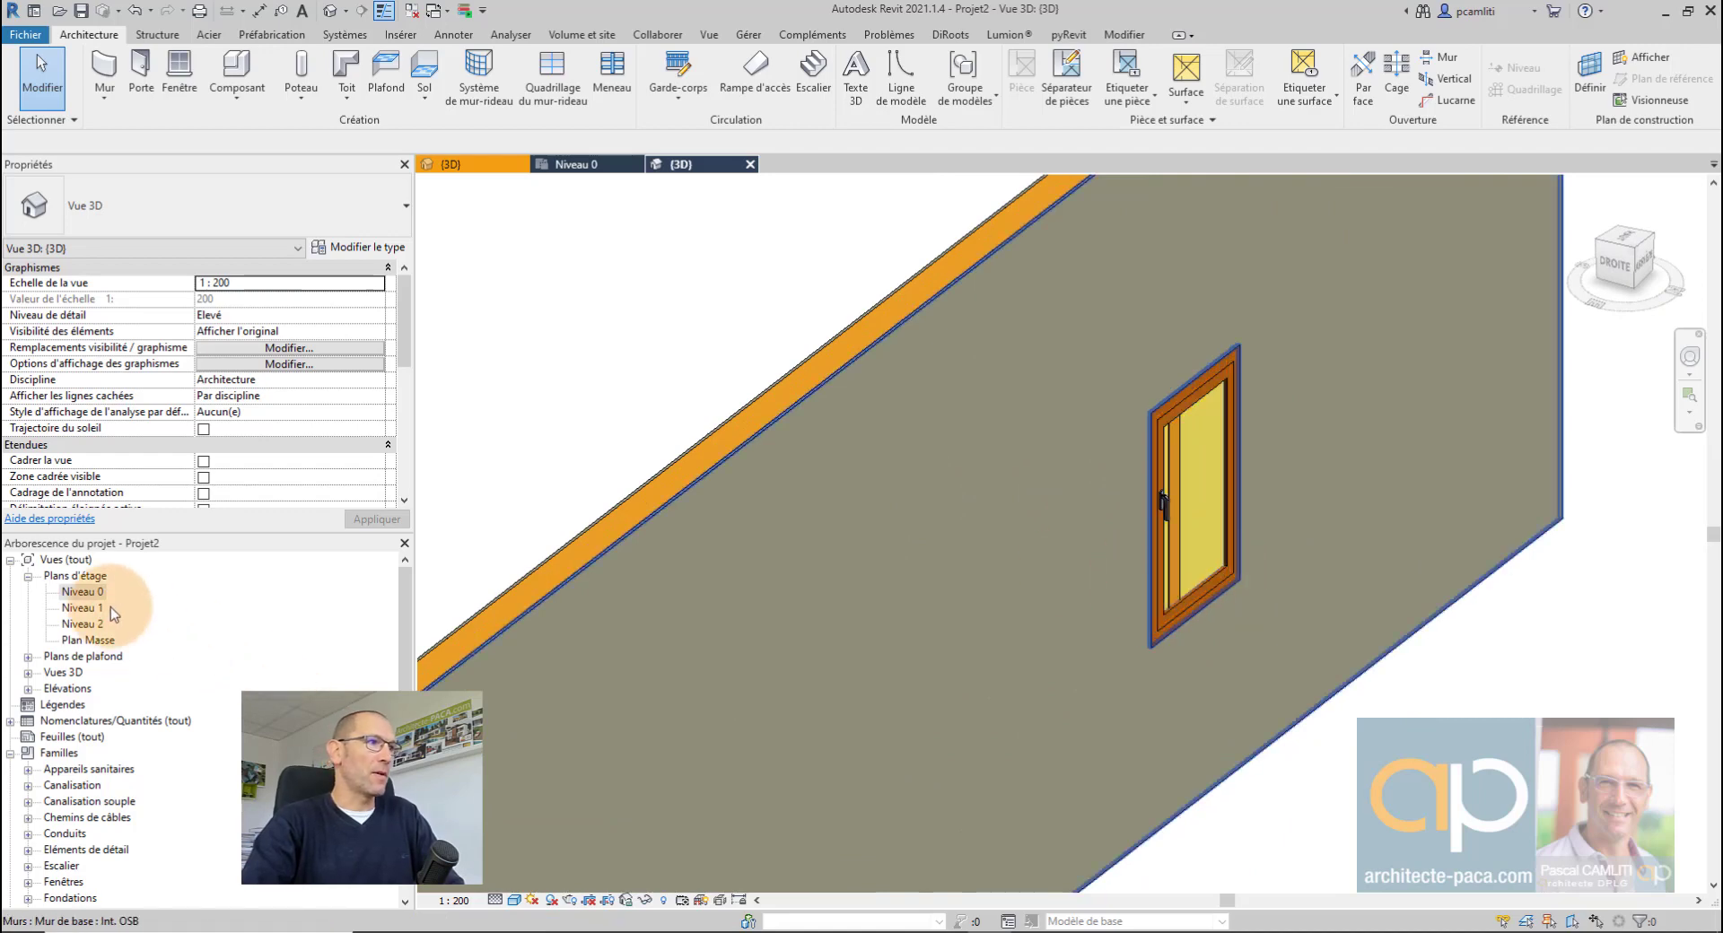
Step: In the Niveau 0 plan, move the window slightly left along its host wall and check the mullion crossing it
double_click(84, 592)
scroll(1115, 604, down, 5)
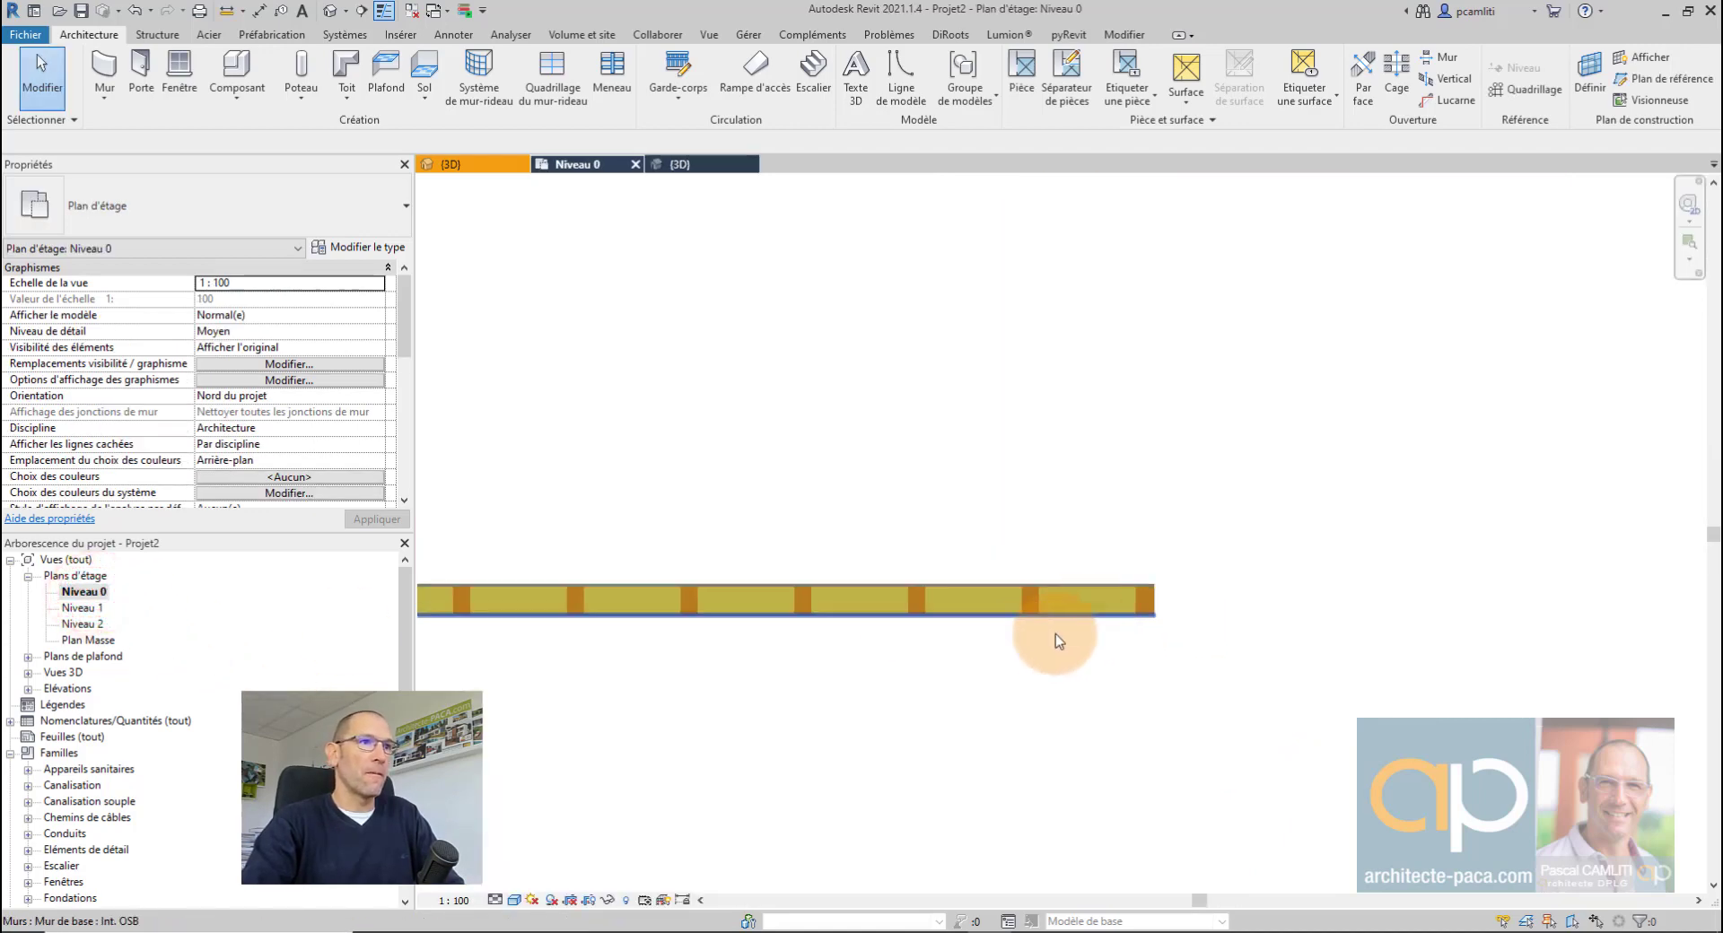
scroll(665, 616, up, 6)
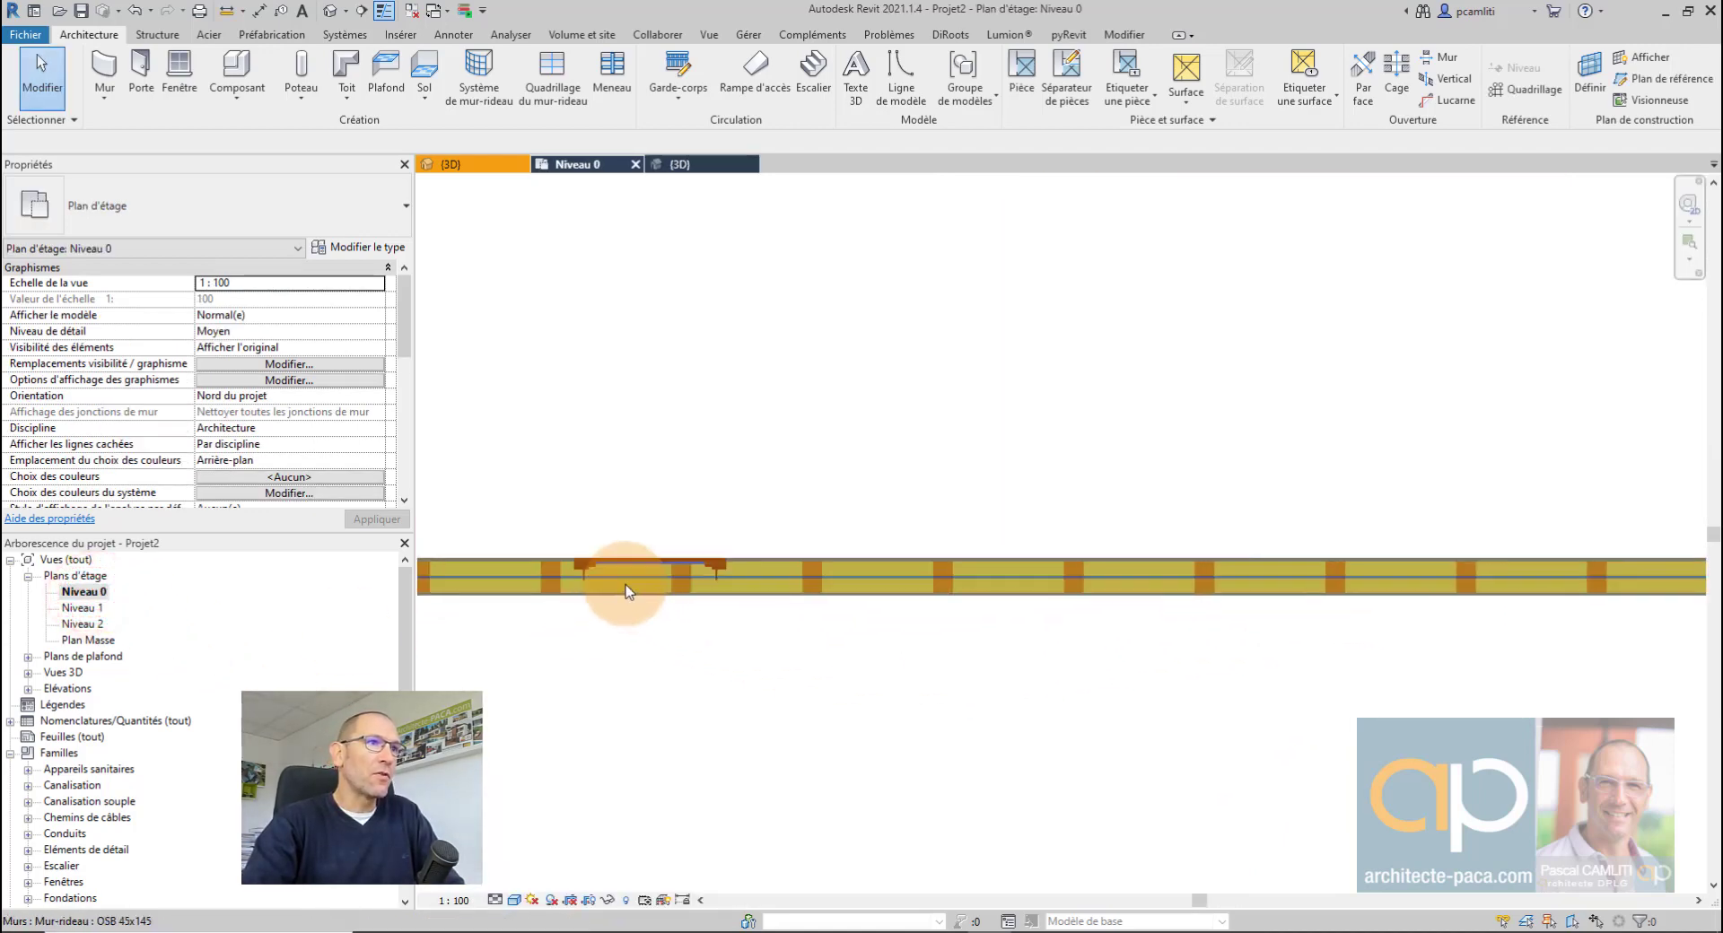
scroll(677, 597, up, 2)
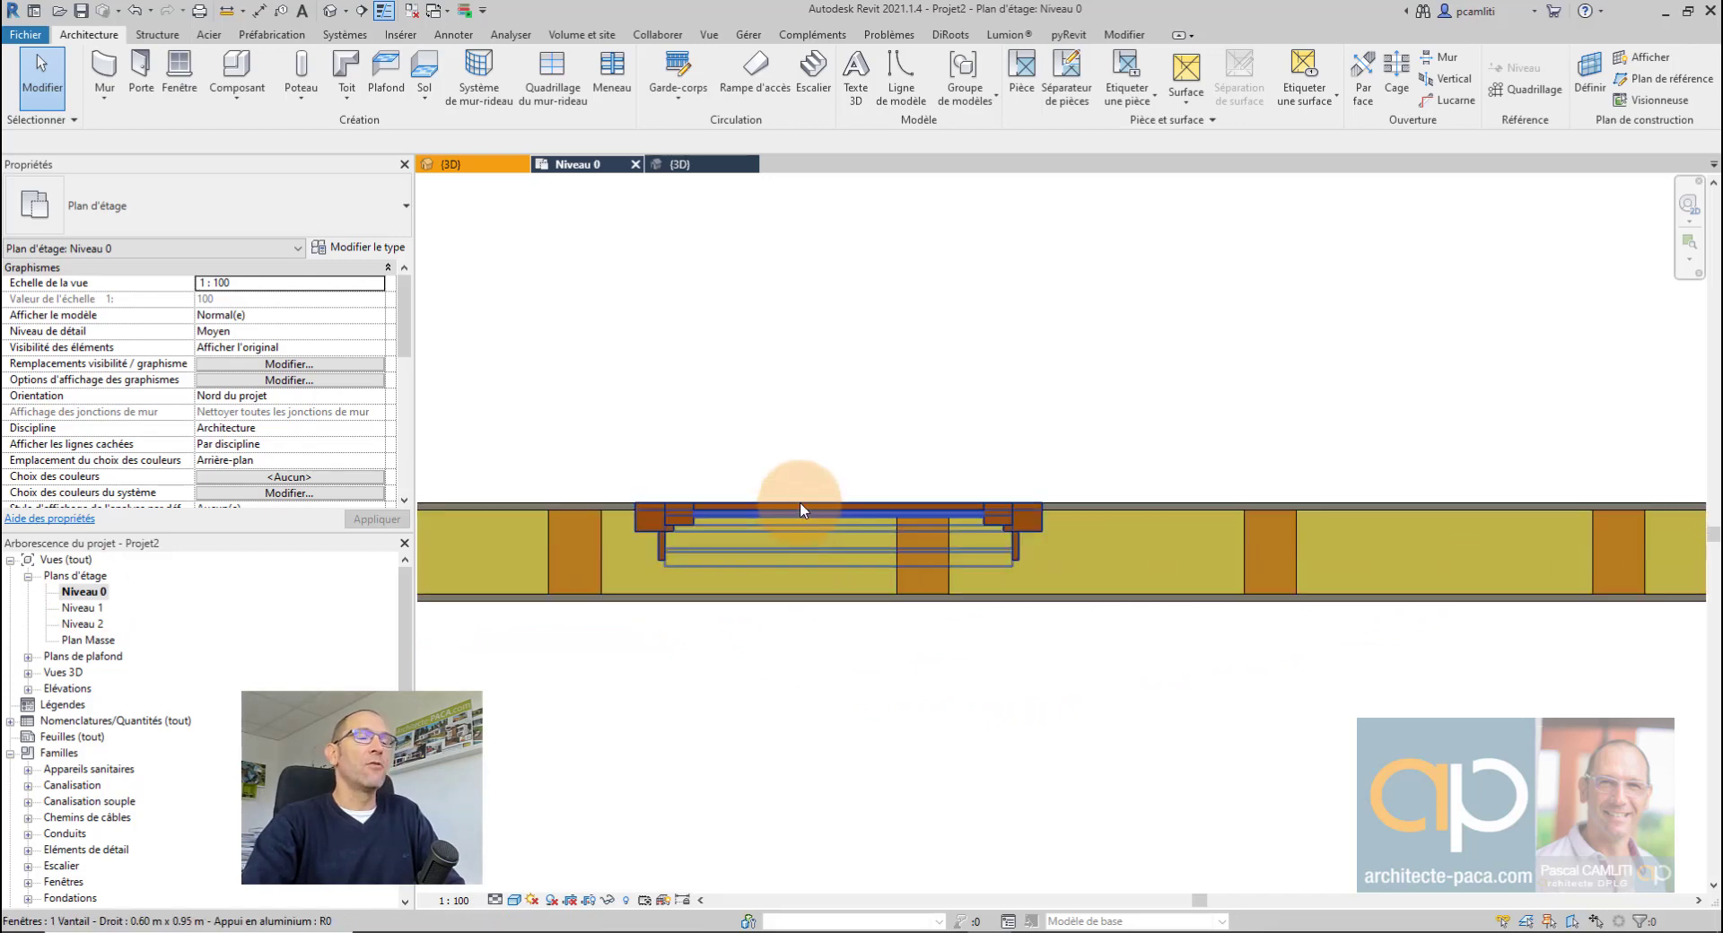
mouse_move(797, 502)
mouse_down()
mouse_move(742, 515)
mouse_move(777, 521)
mouse_up()
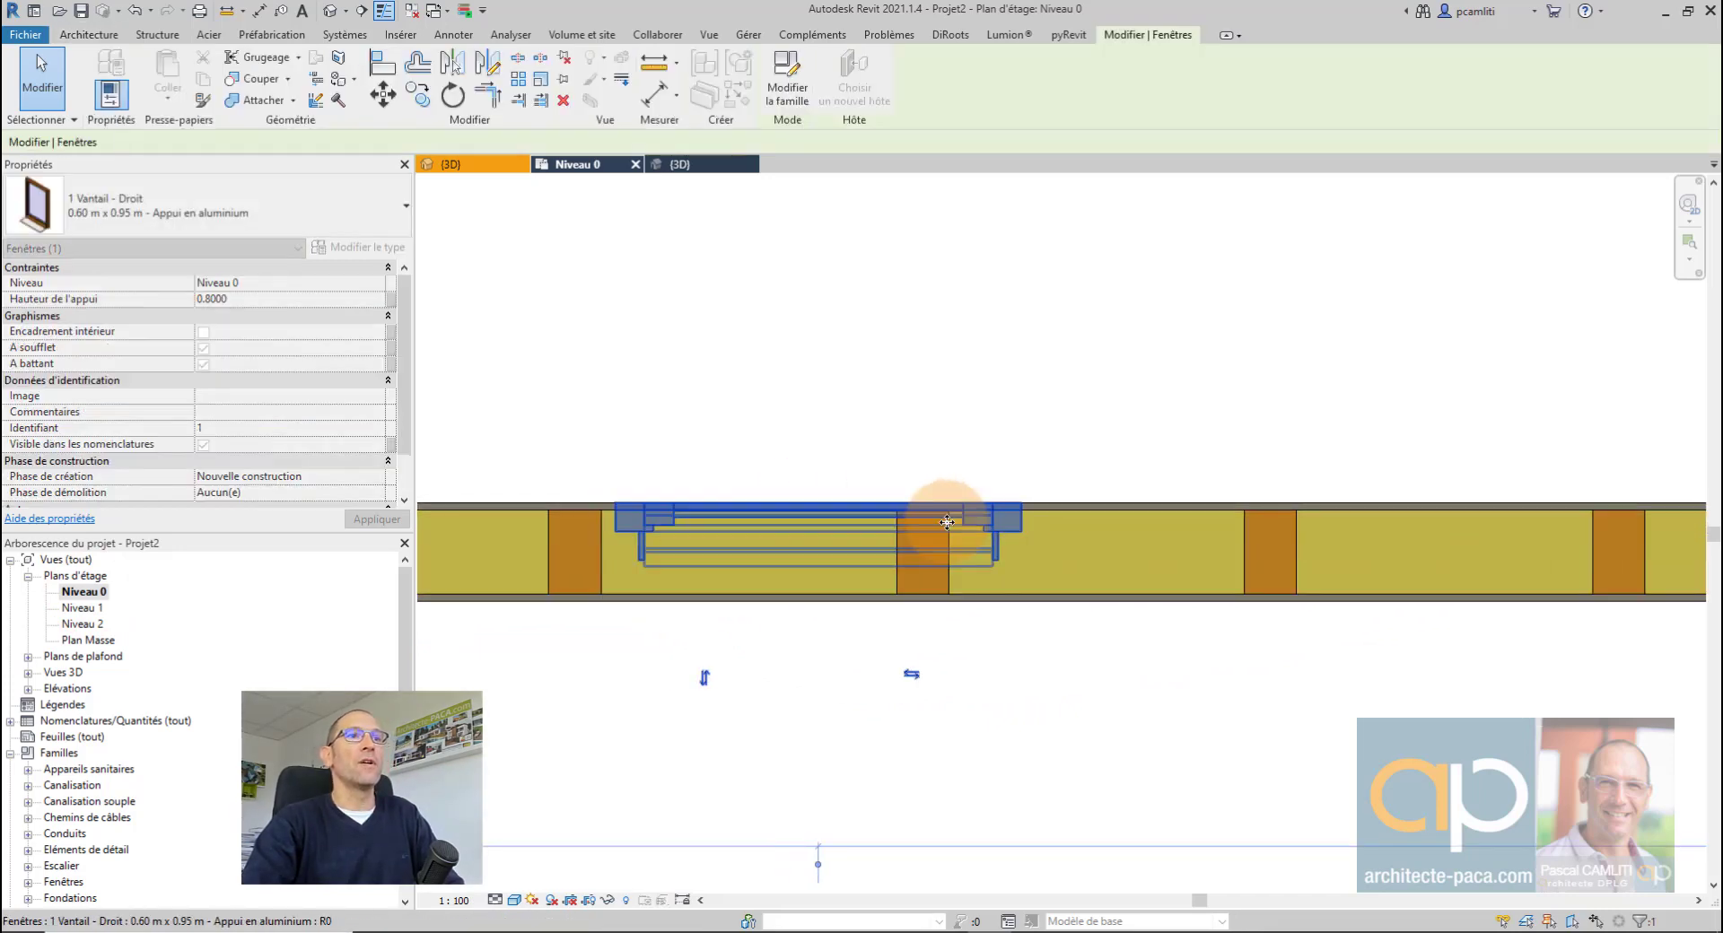
click(939, 579)
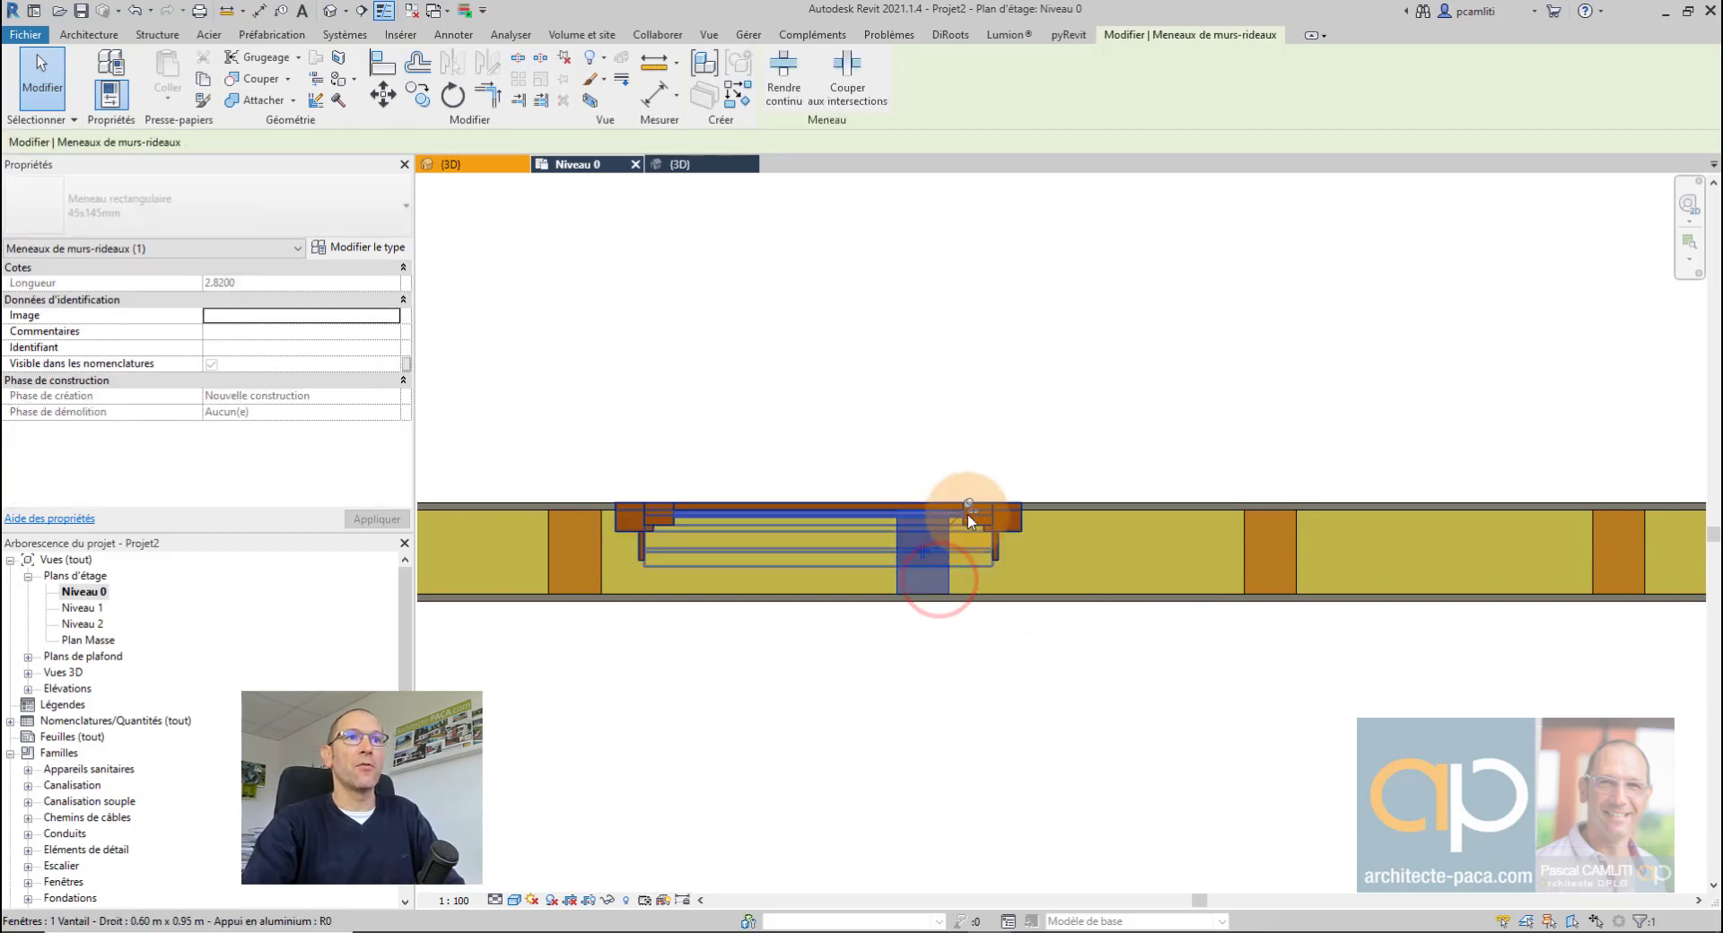
click(959, 469)
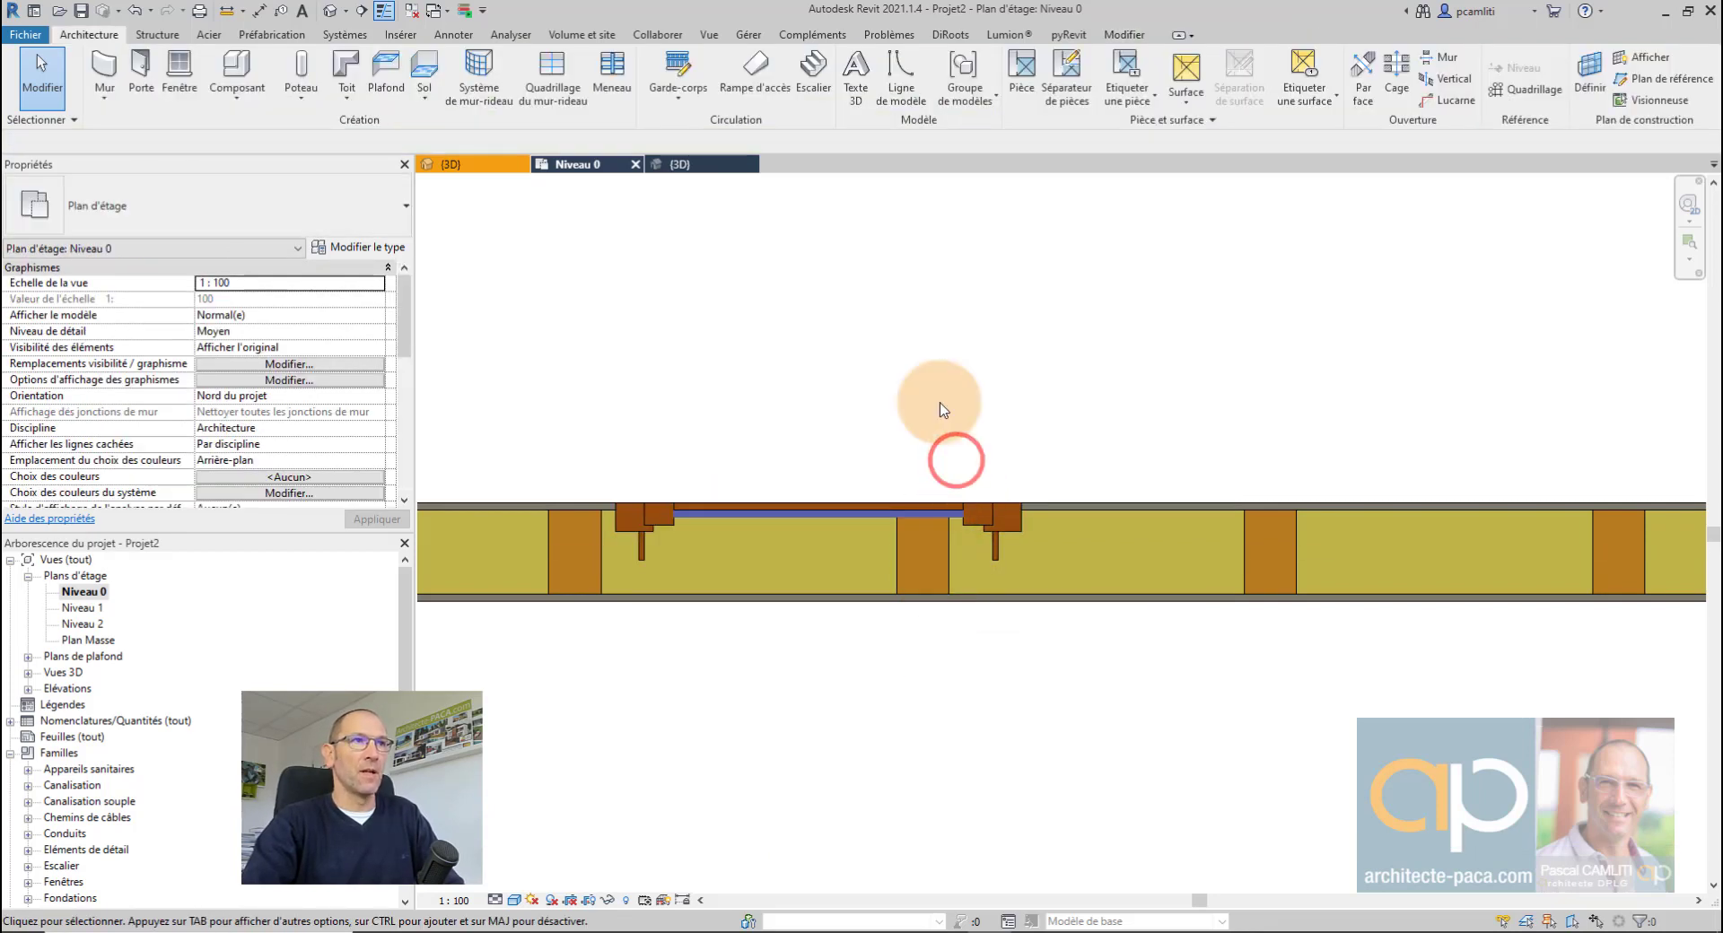
Step: In the Niveau 0 plan, join the geometry of the two Int. OSB walls, then check the window opening in 3D
click(709, 165)
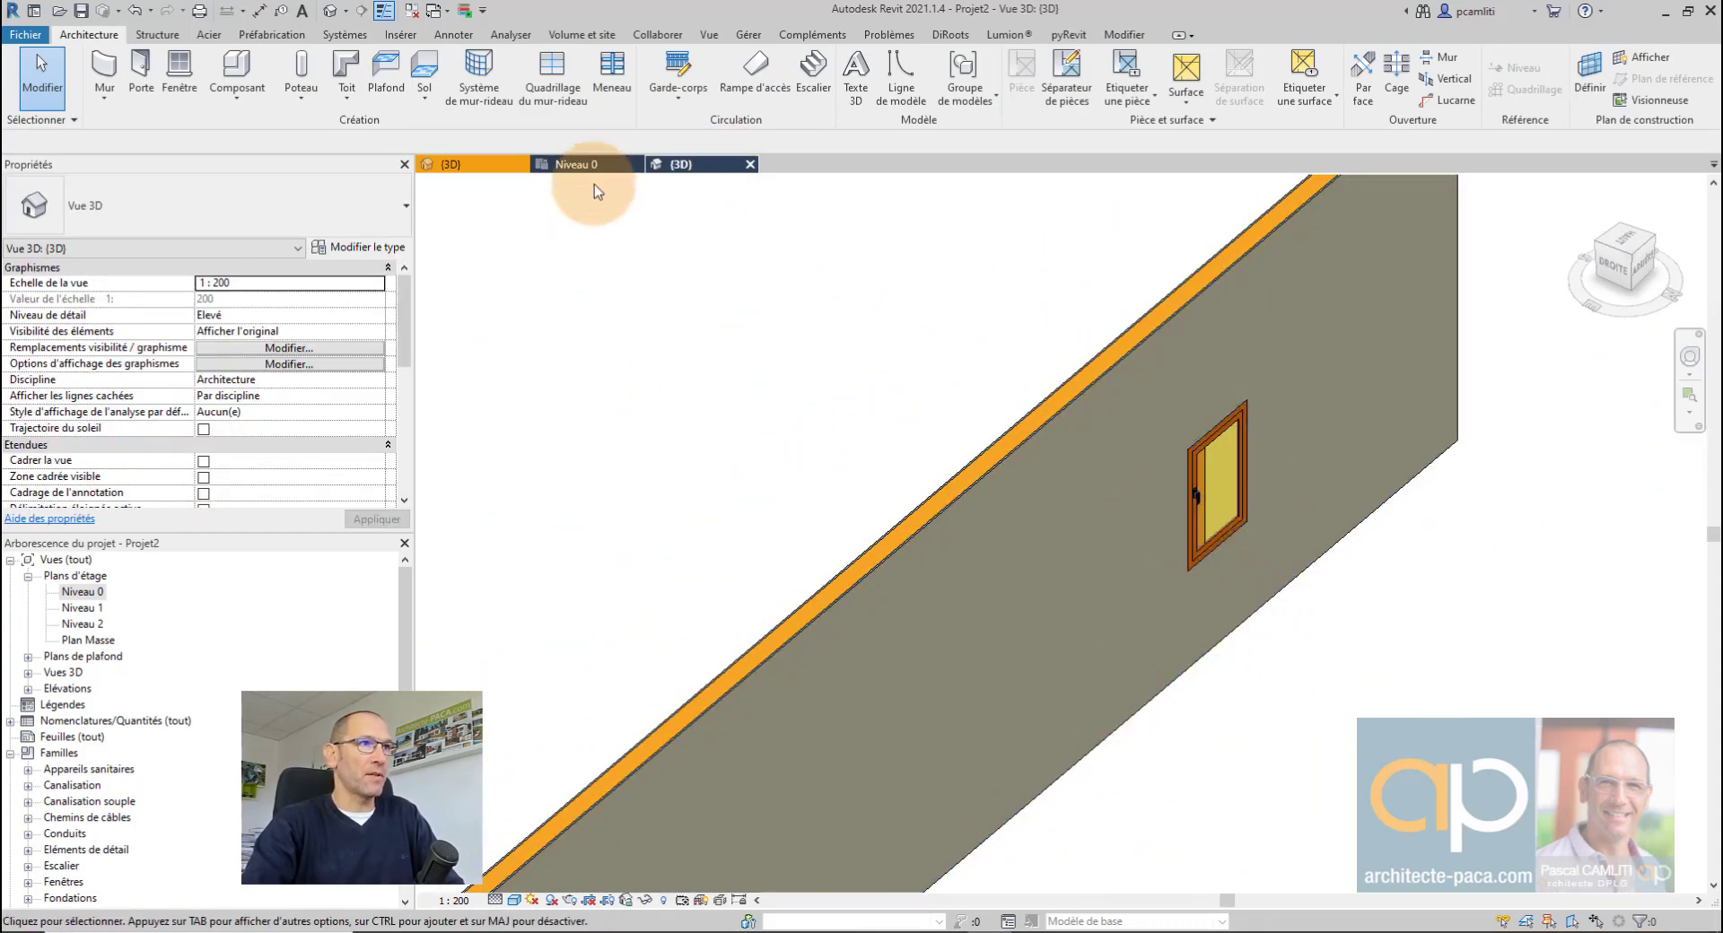
click(581, 165)
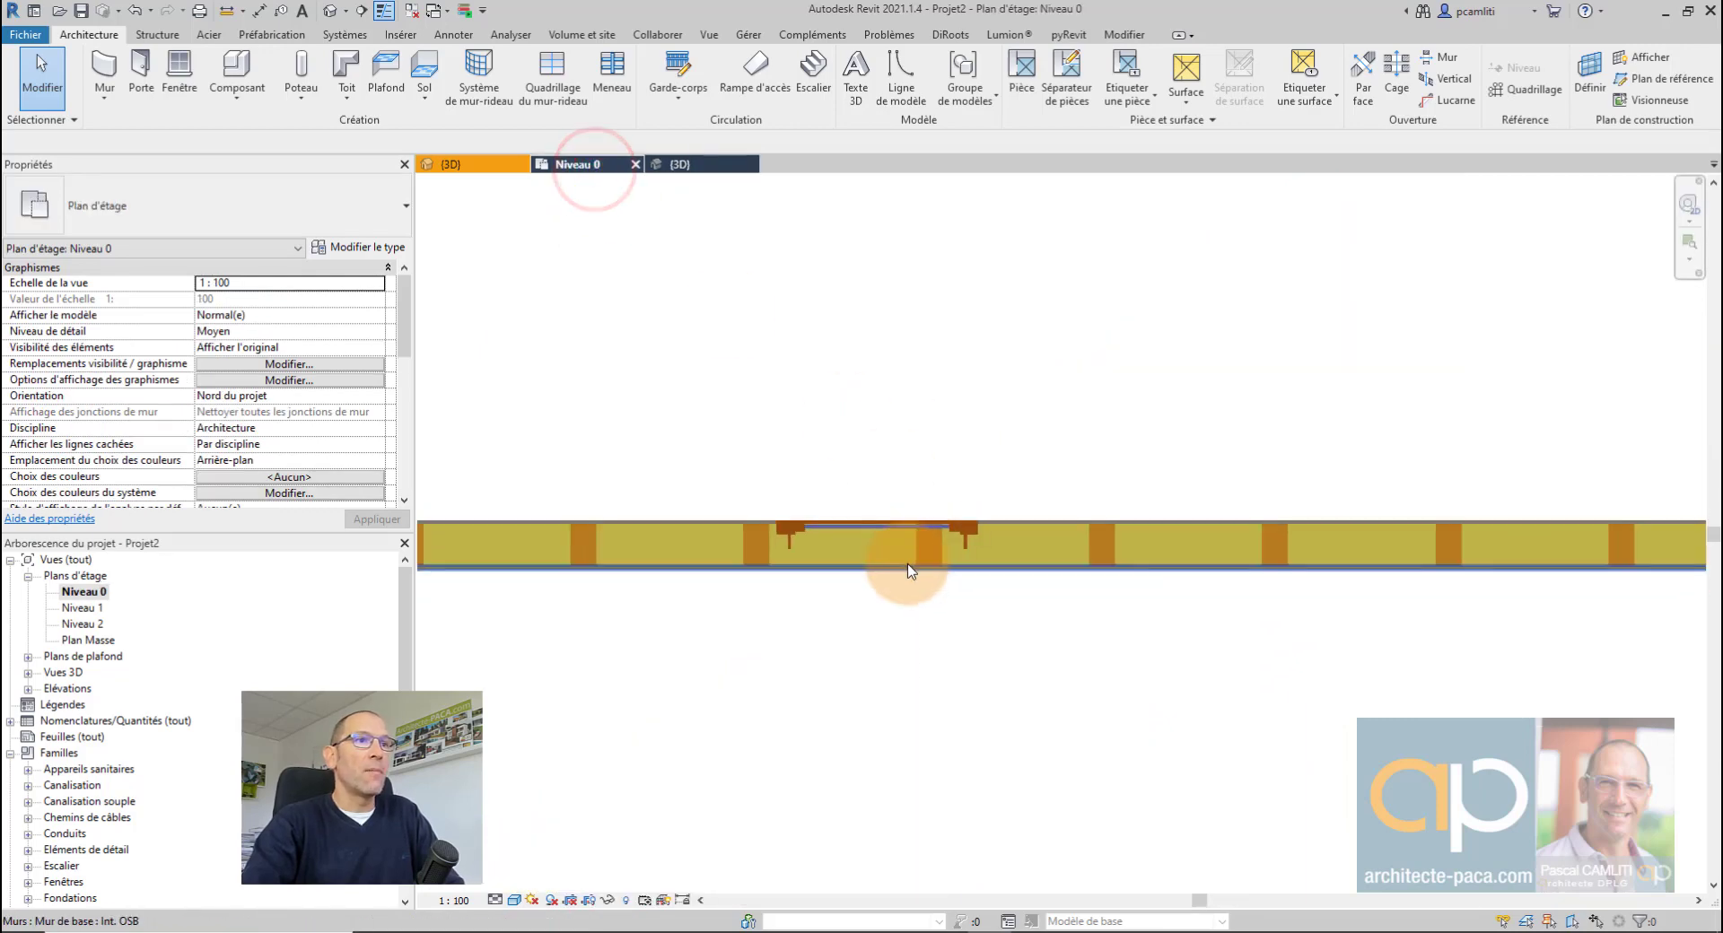
click(1122, 35)
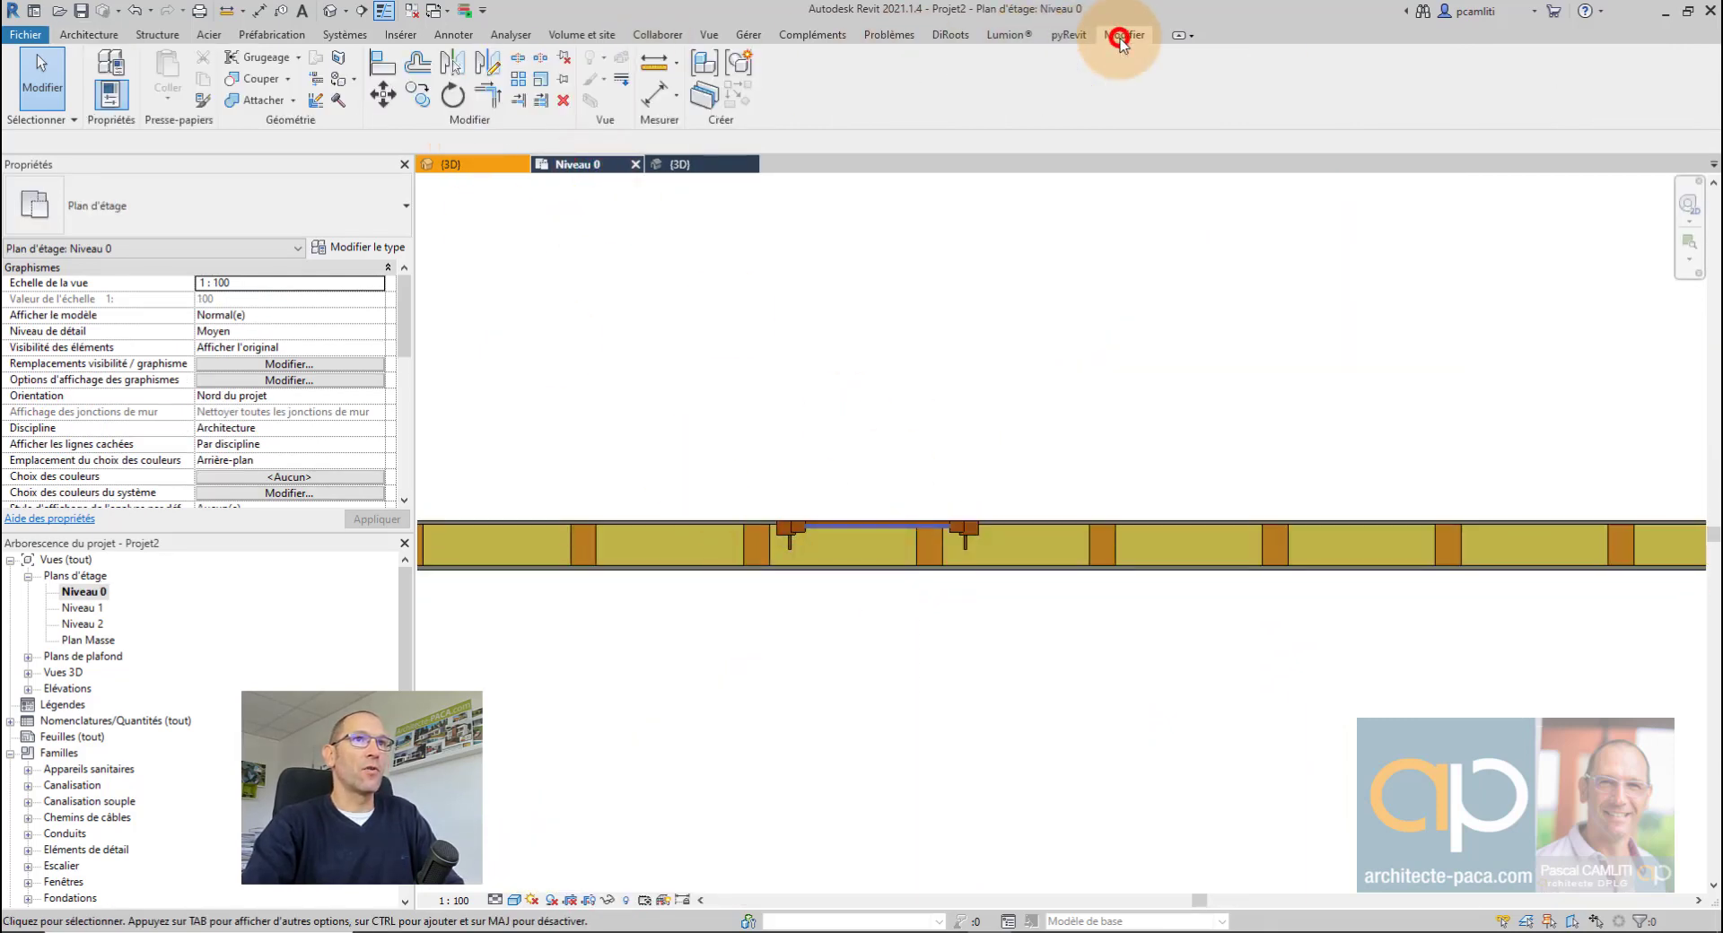
click(263, 81)
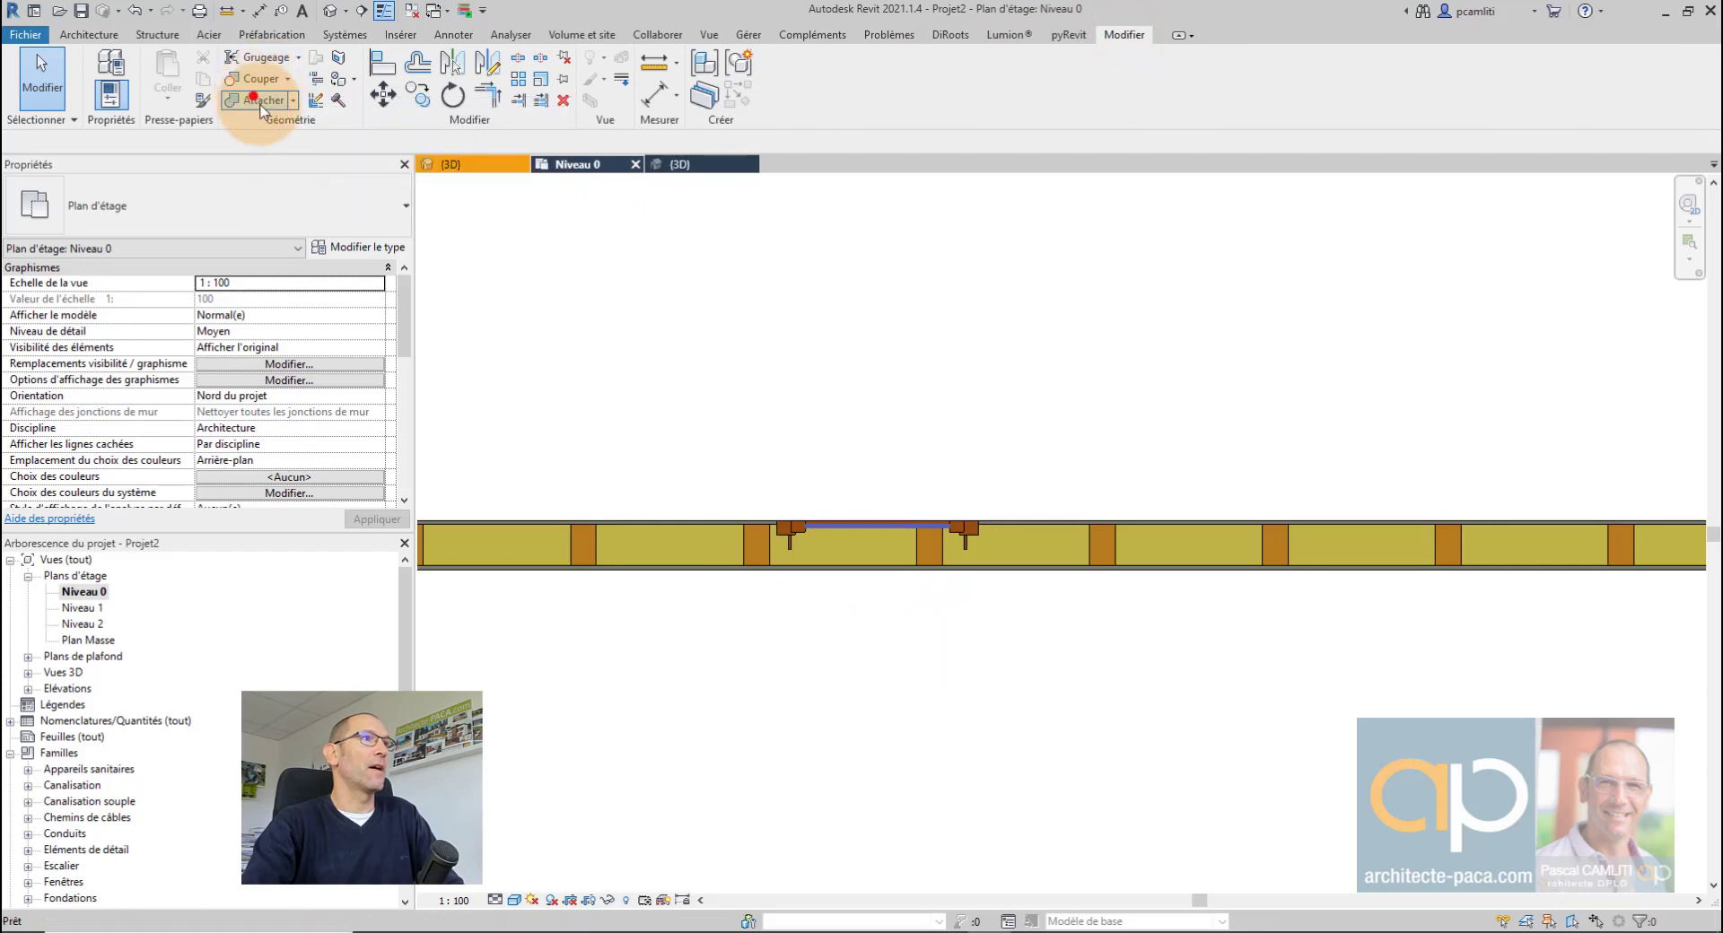
scroll(865, 582, up, 4)
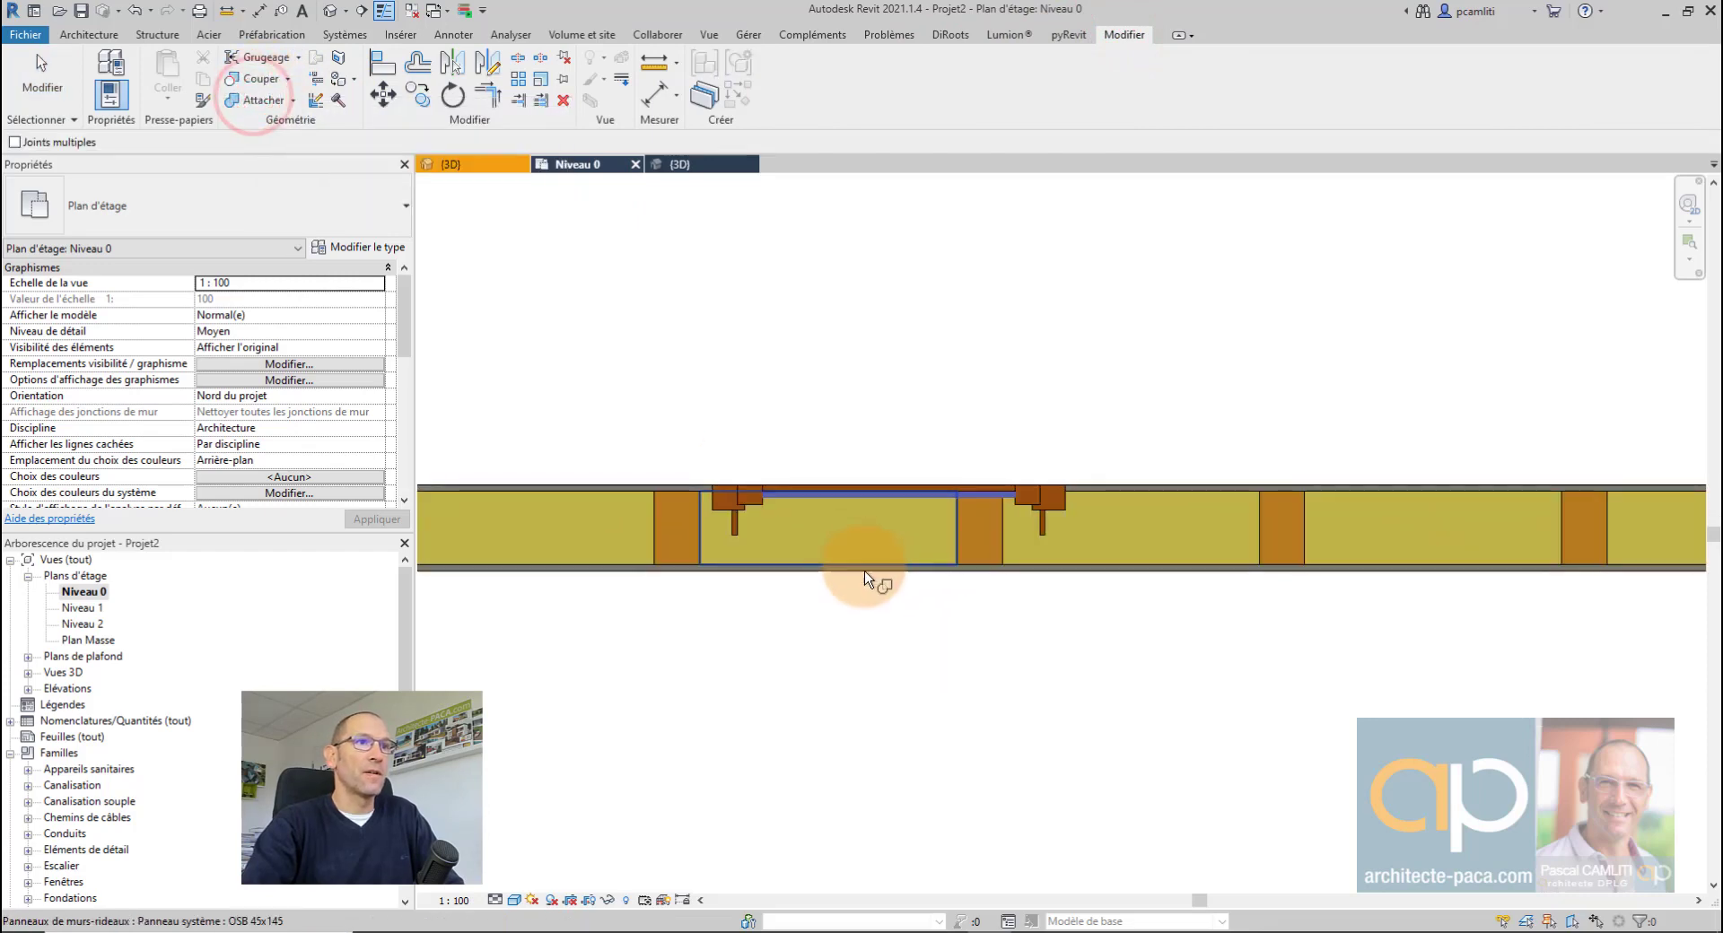
click(681, 489)
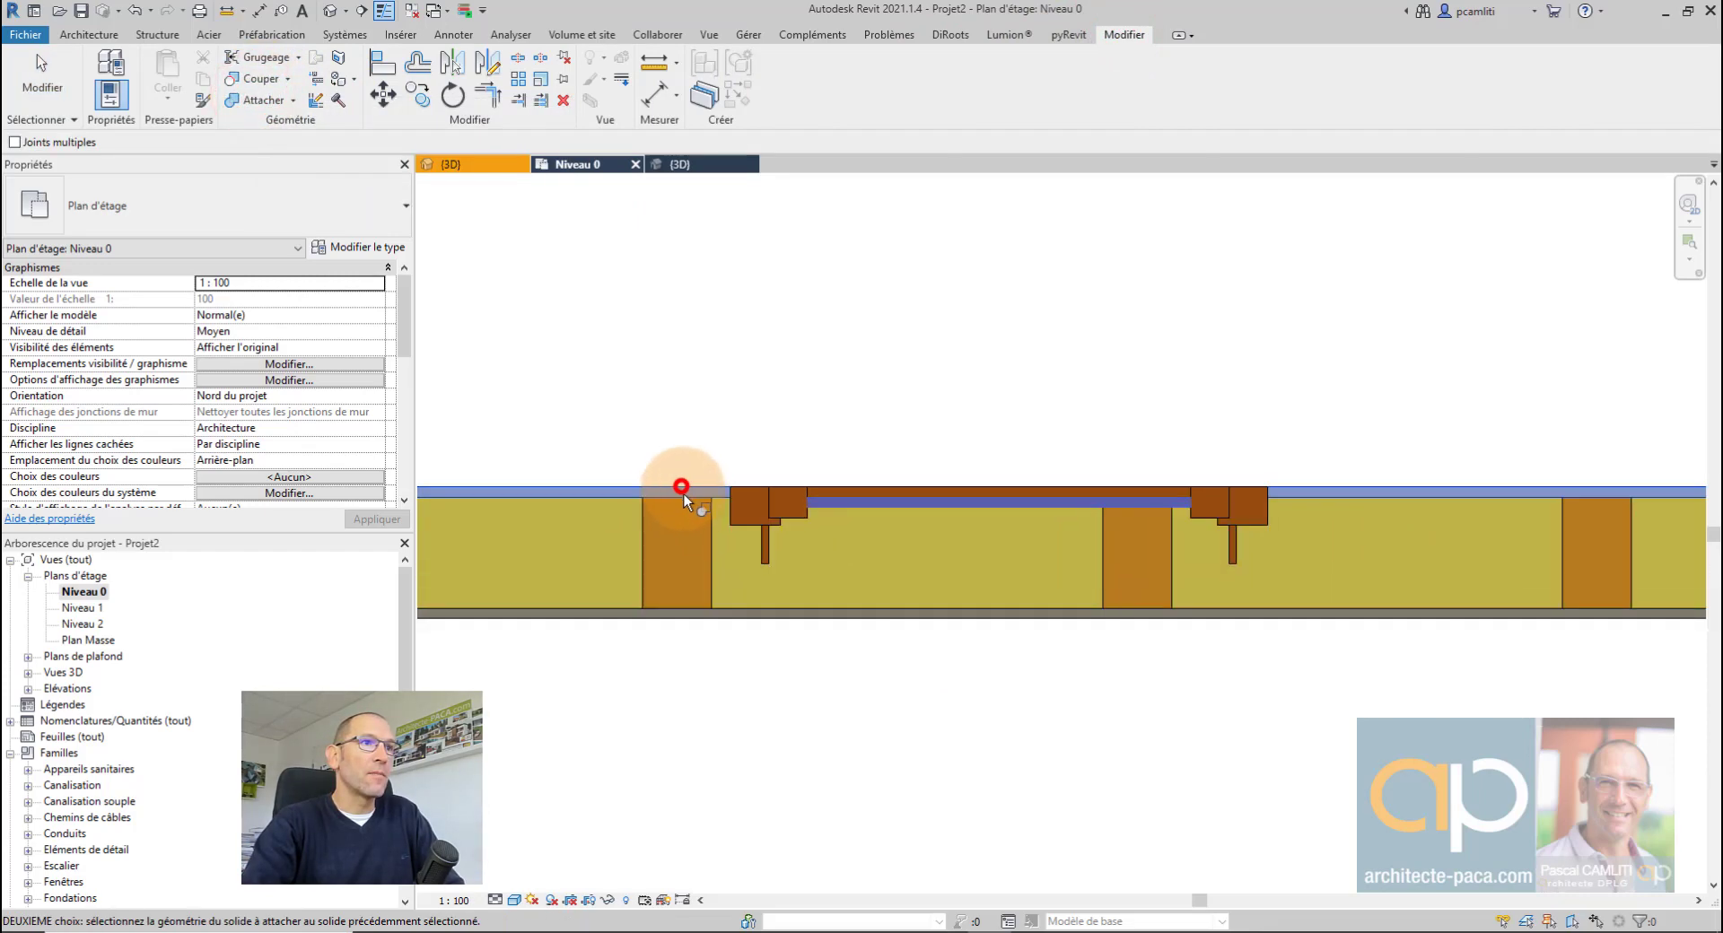
click(703, 607)
key(Escape)
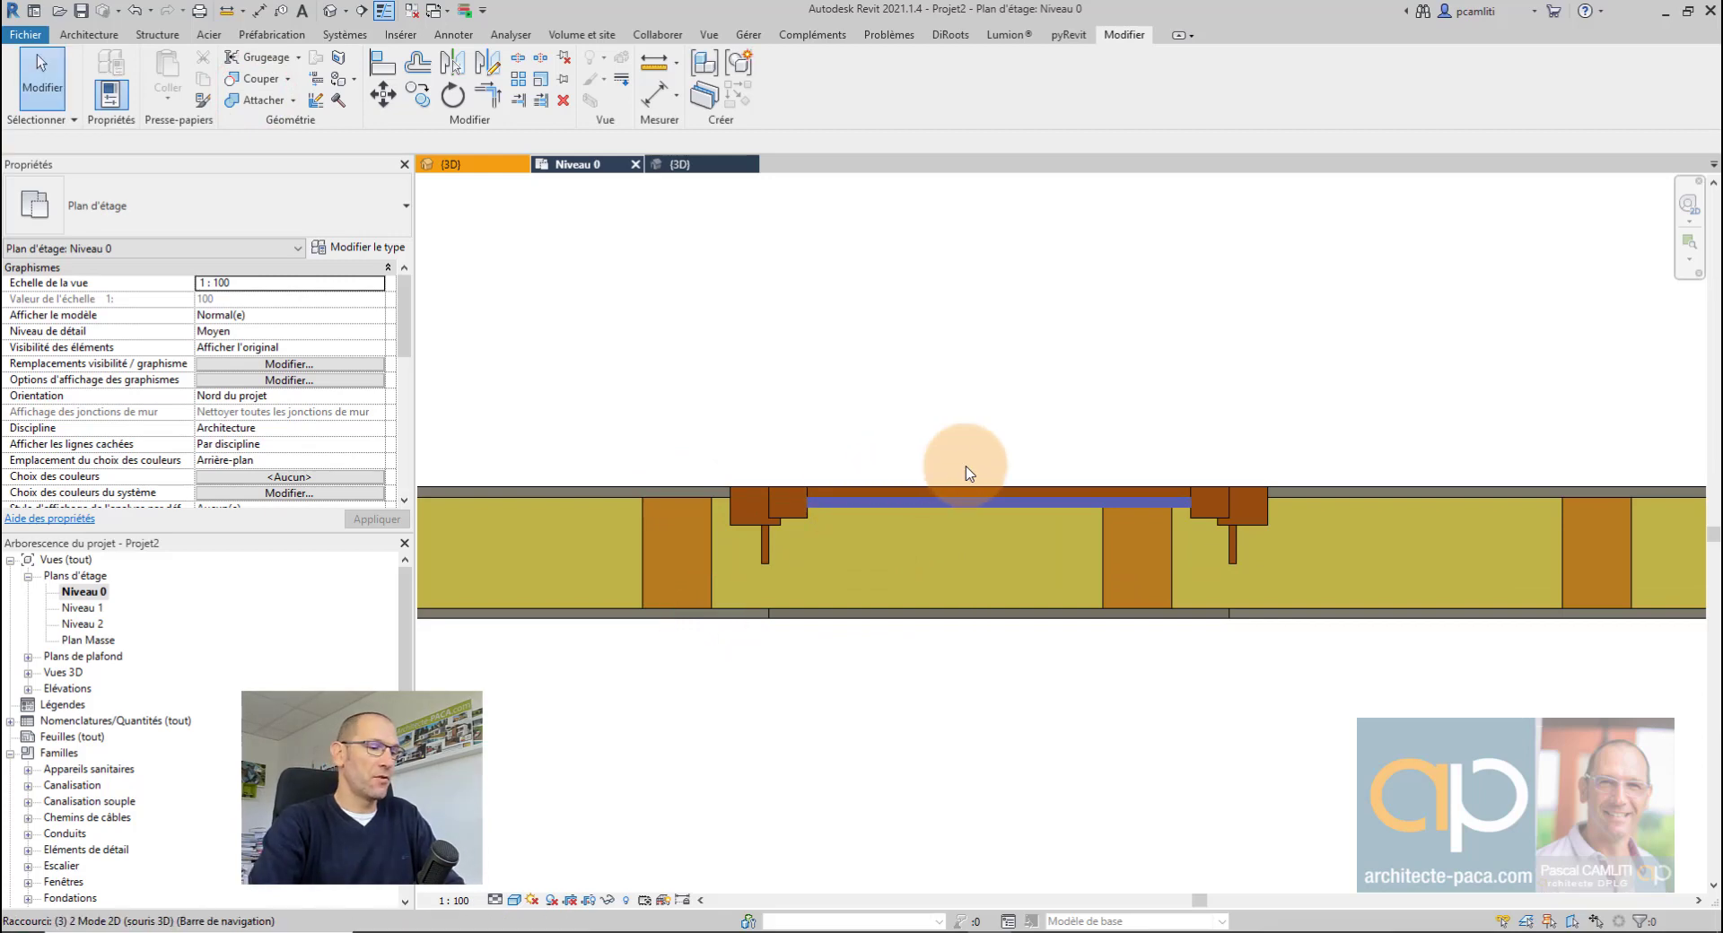
key(ctrl+Tab)
shift+middle_drag(942, 461, 1327, 635)
scroll(1046, 412, up, 5)
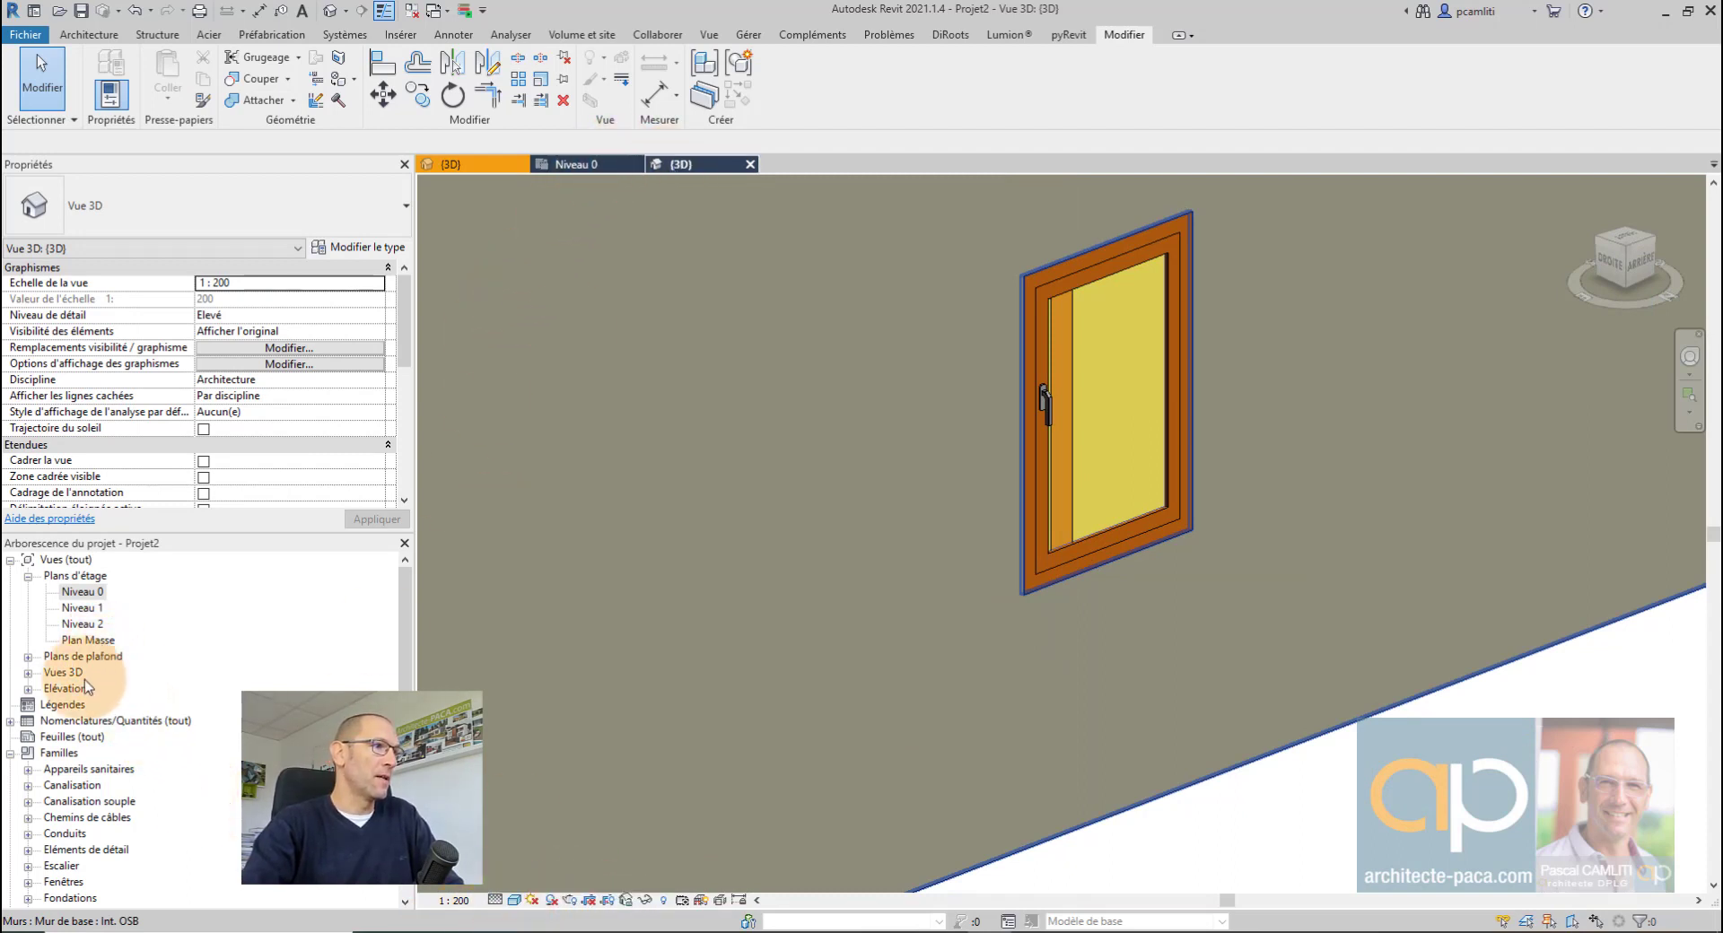
Step: Open the Elévation Sud view at the window and set its visual style to Image filaire
double_click(72, 689)
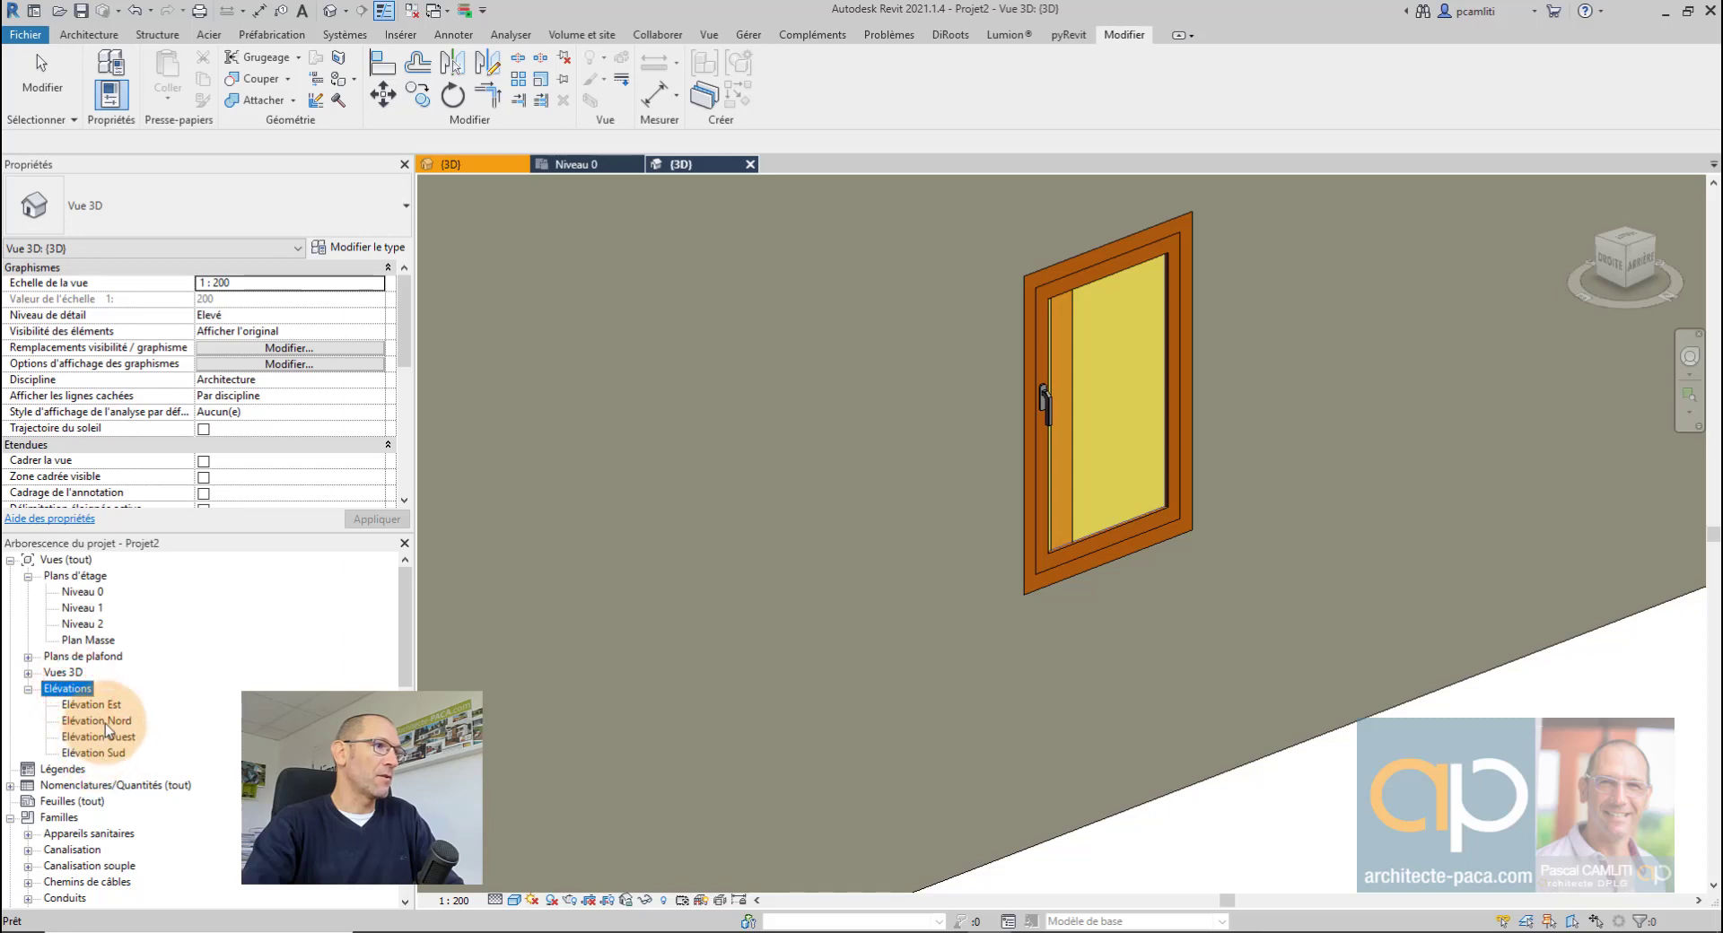
double_click(99, 736)
double_click(101, 754)
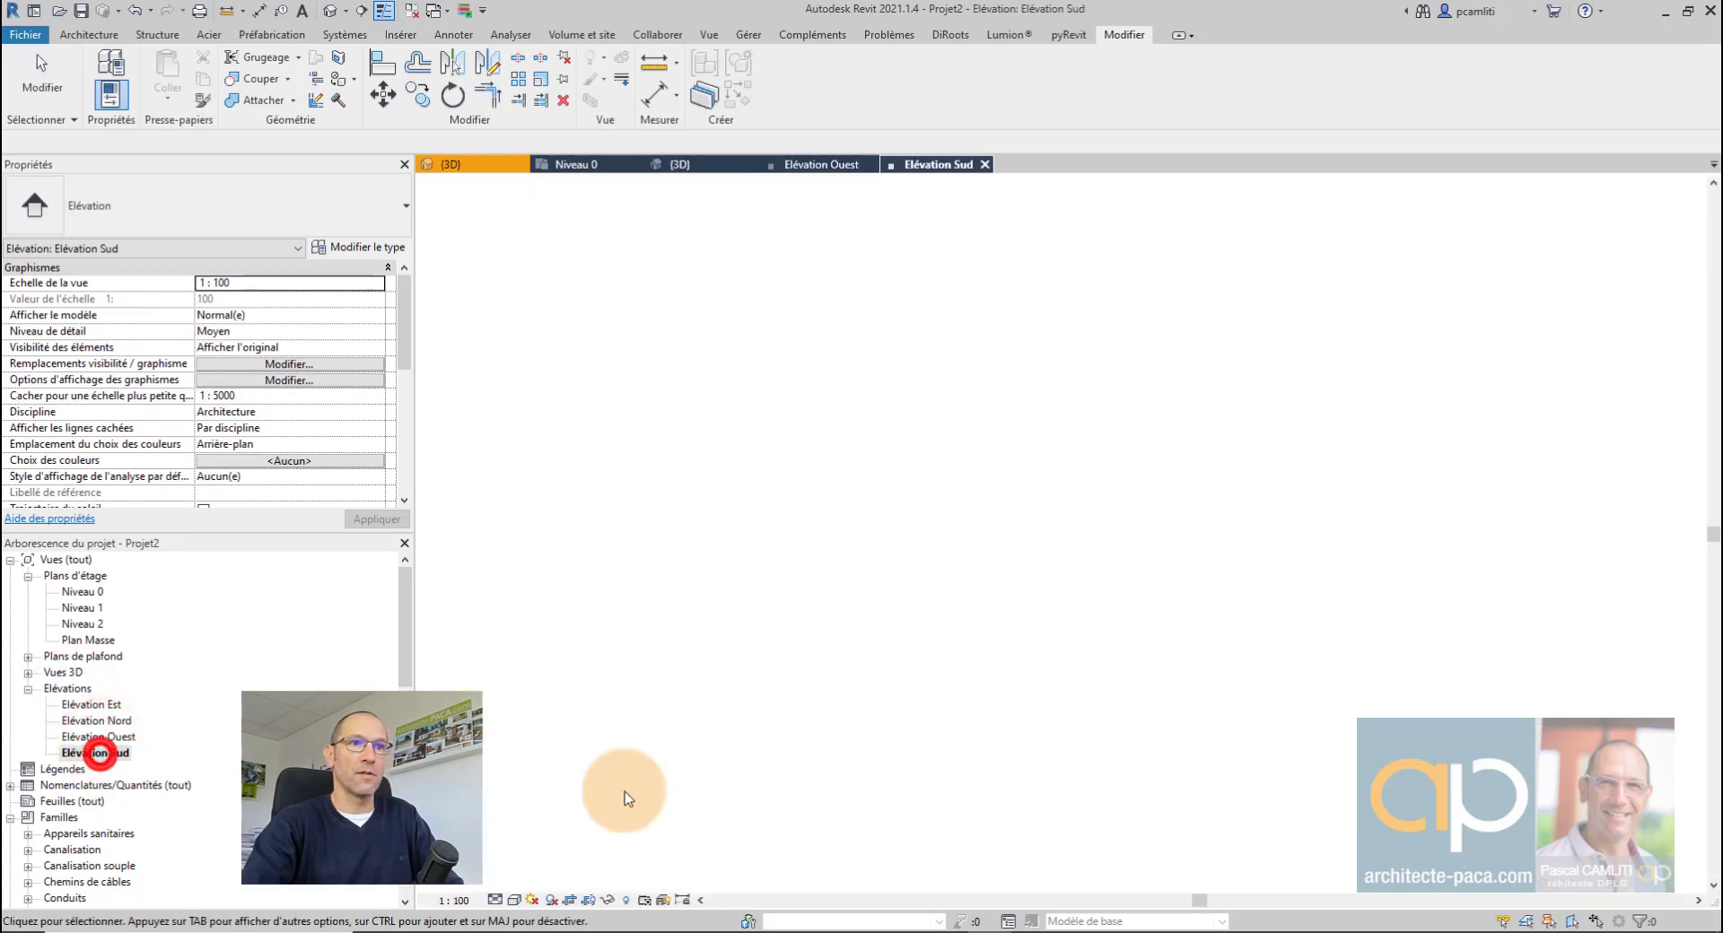
scroll(781, 731, up, 5)
middle_drag(761, 723, 969, 461)
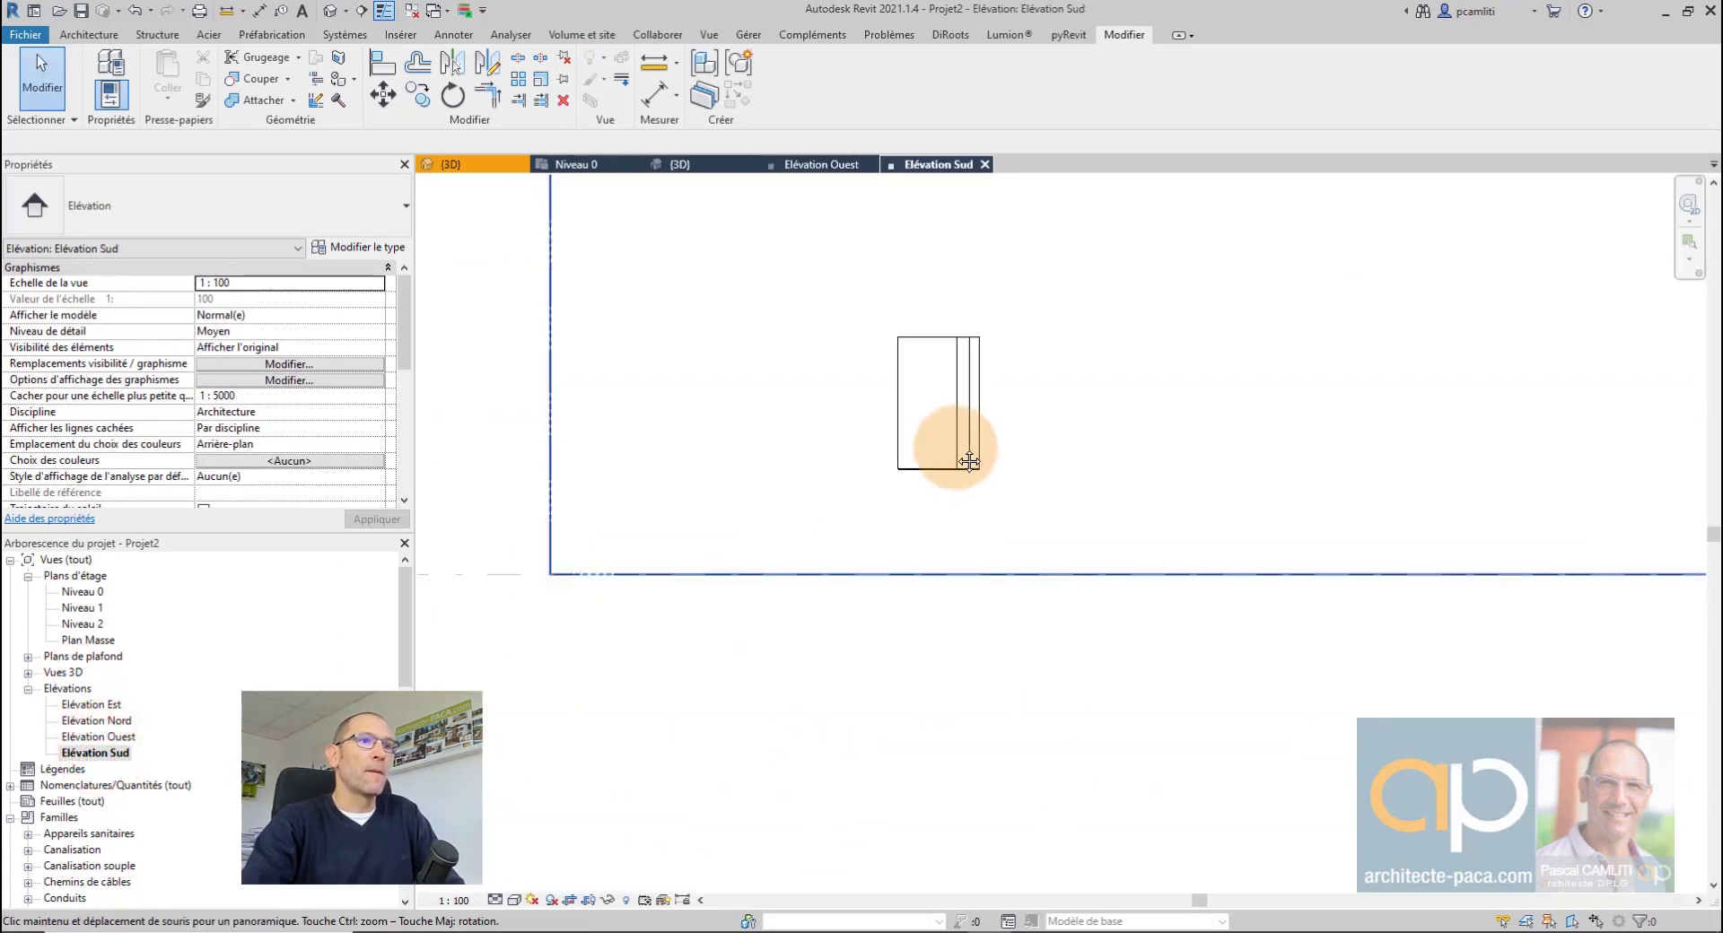
scroll(969, 461, up, 2)
middle_drag(987, 350, 907, 554)
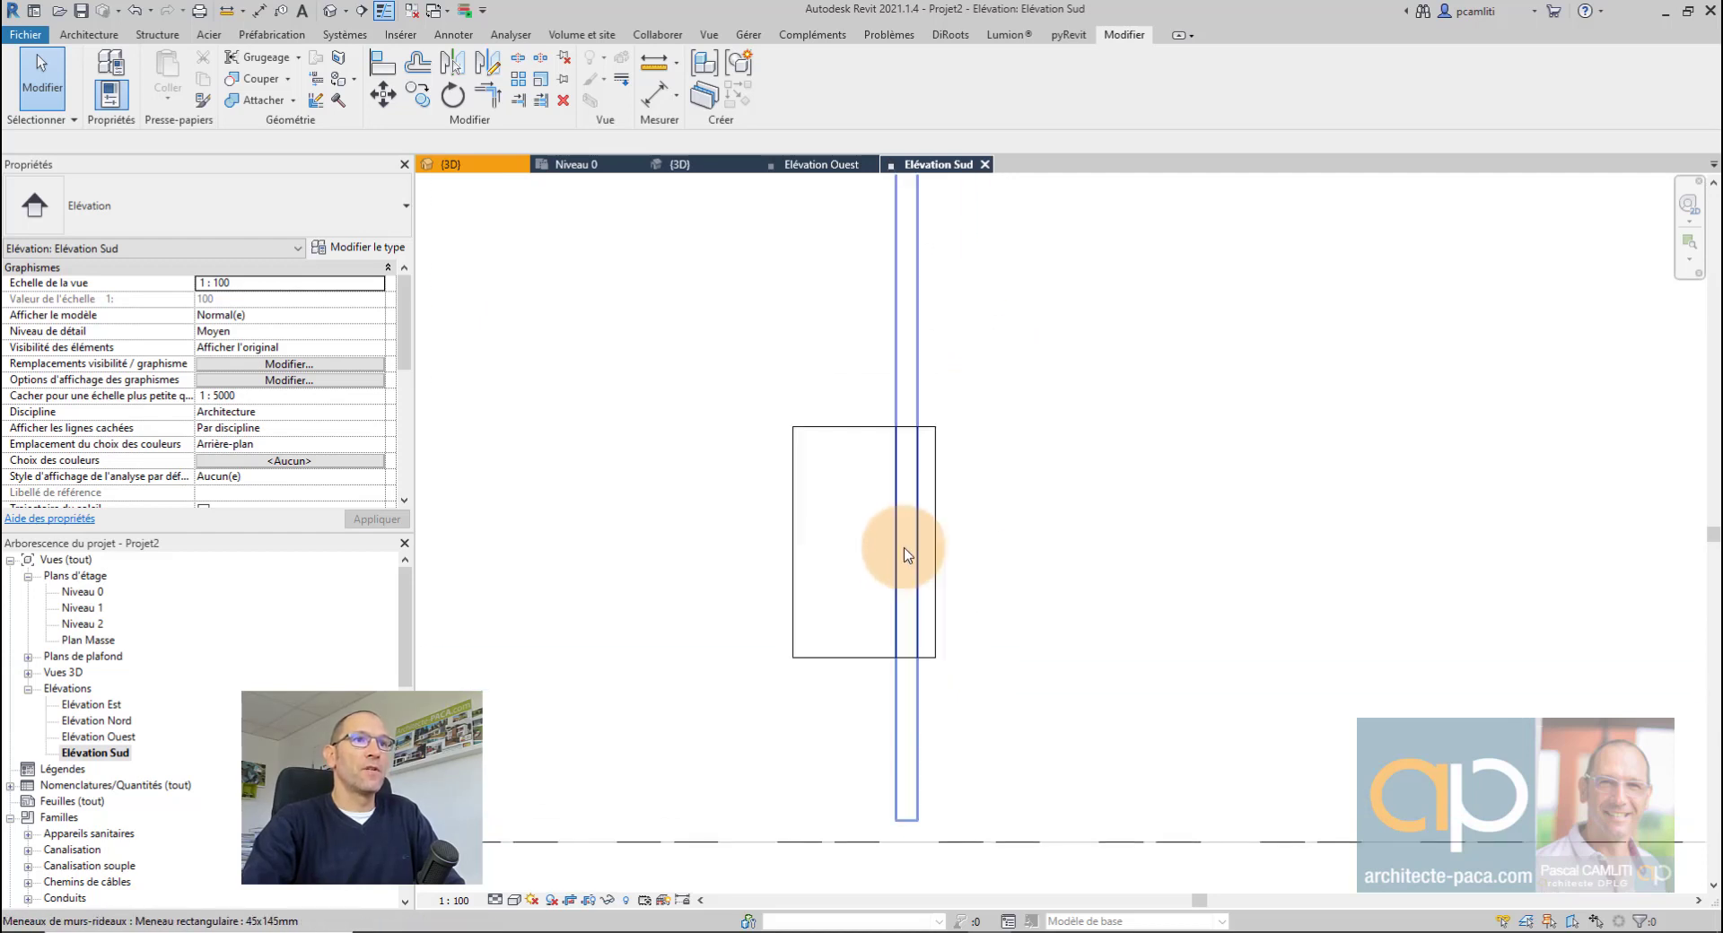
click(516, 900)
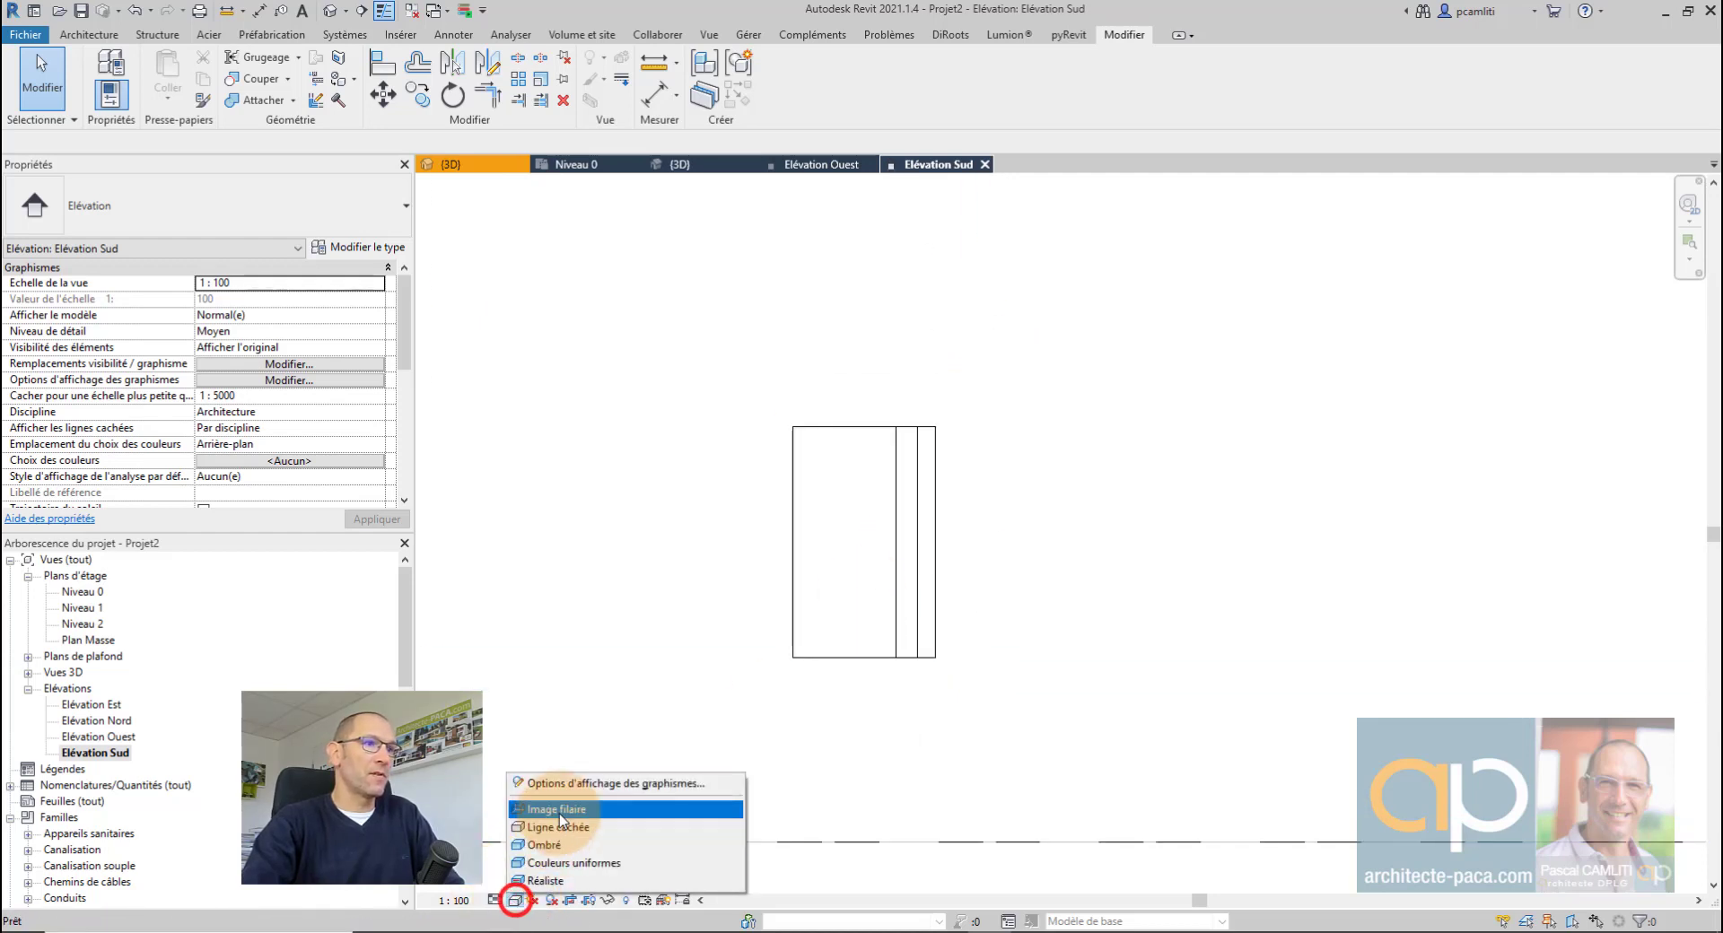
click(557, 811)
Step: Unpin the vertical curtain grid line crossing the window and move it right to about 78 cm from the neighbouring line on its left
click(908, 355)
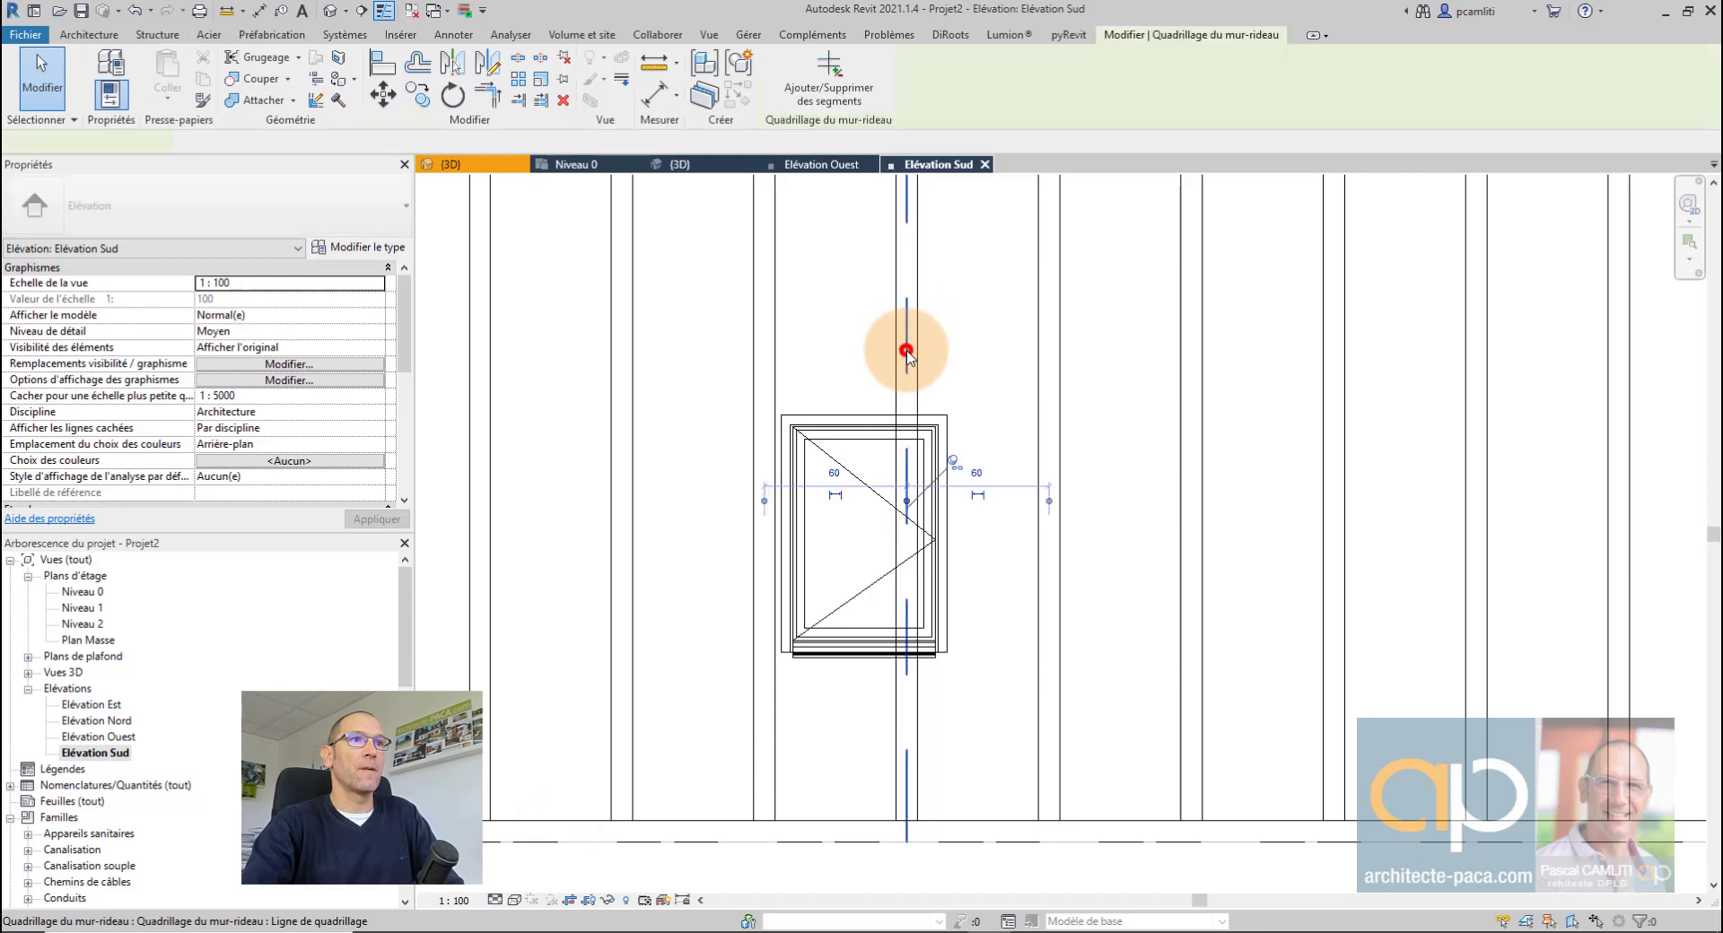
middle_drag(911, 371, 769, 385)
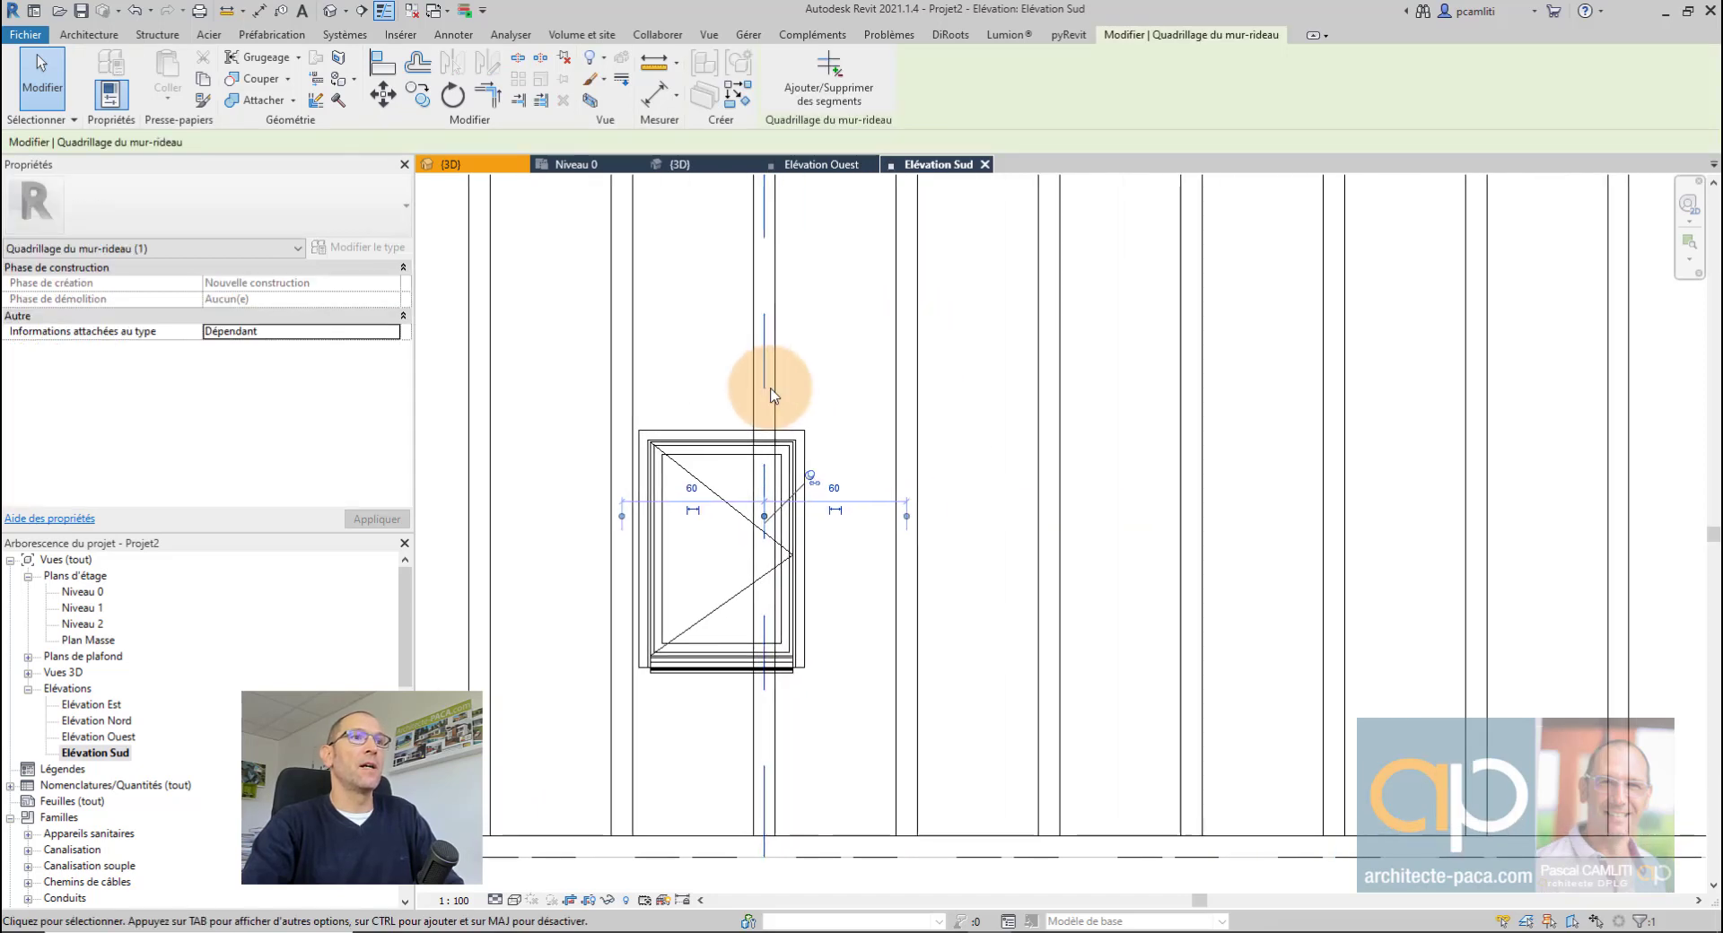
scroll(769, 385, down, 1)
click(803, 469)
scroll(802, 459, up, 2)
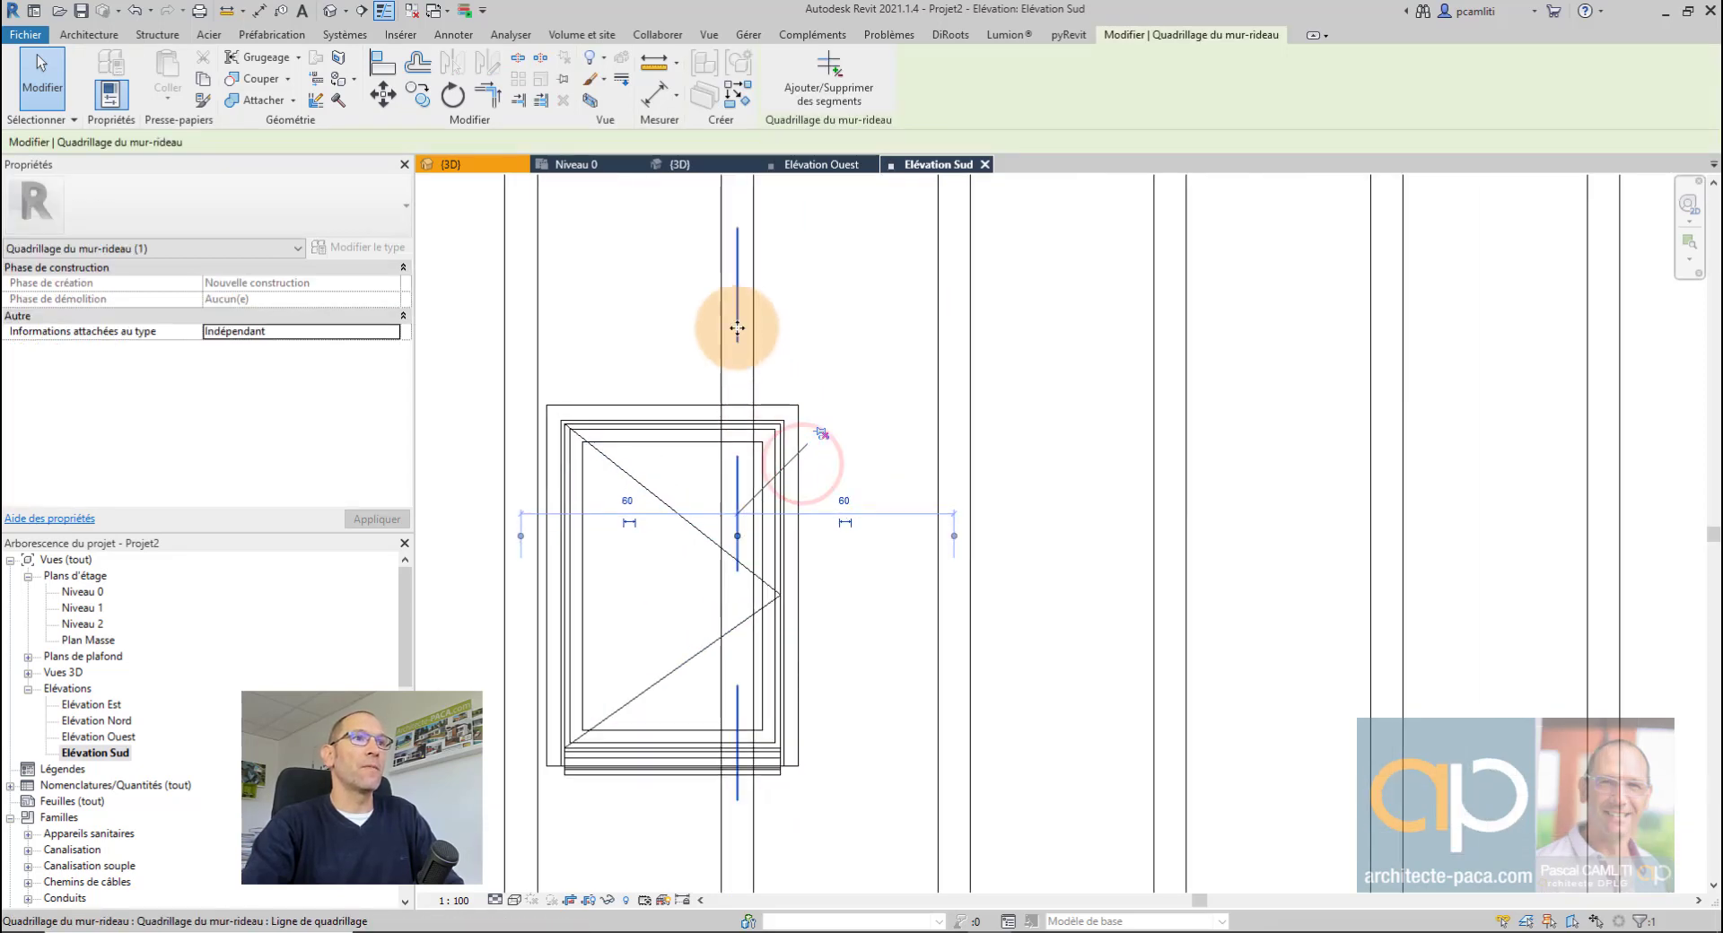
drag(758, 327, 805, 341)
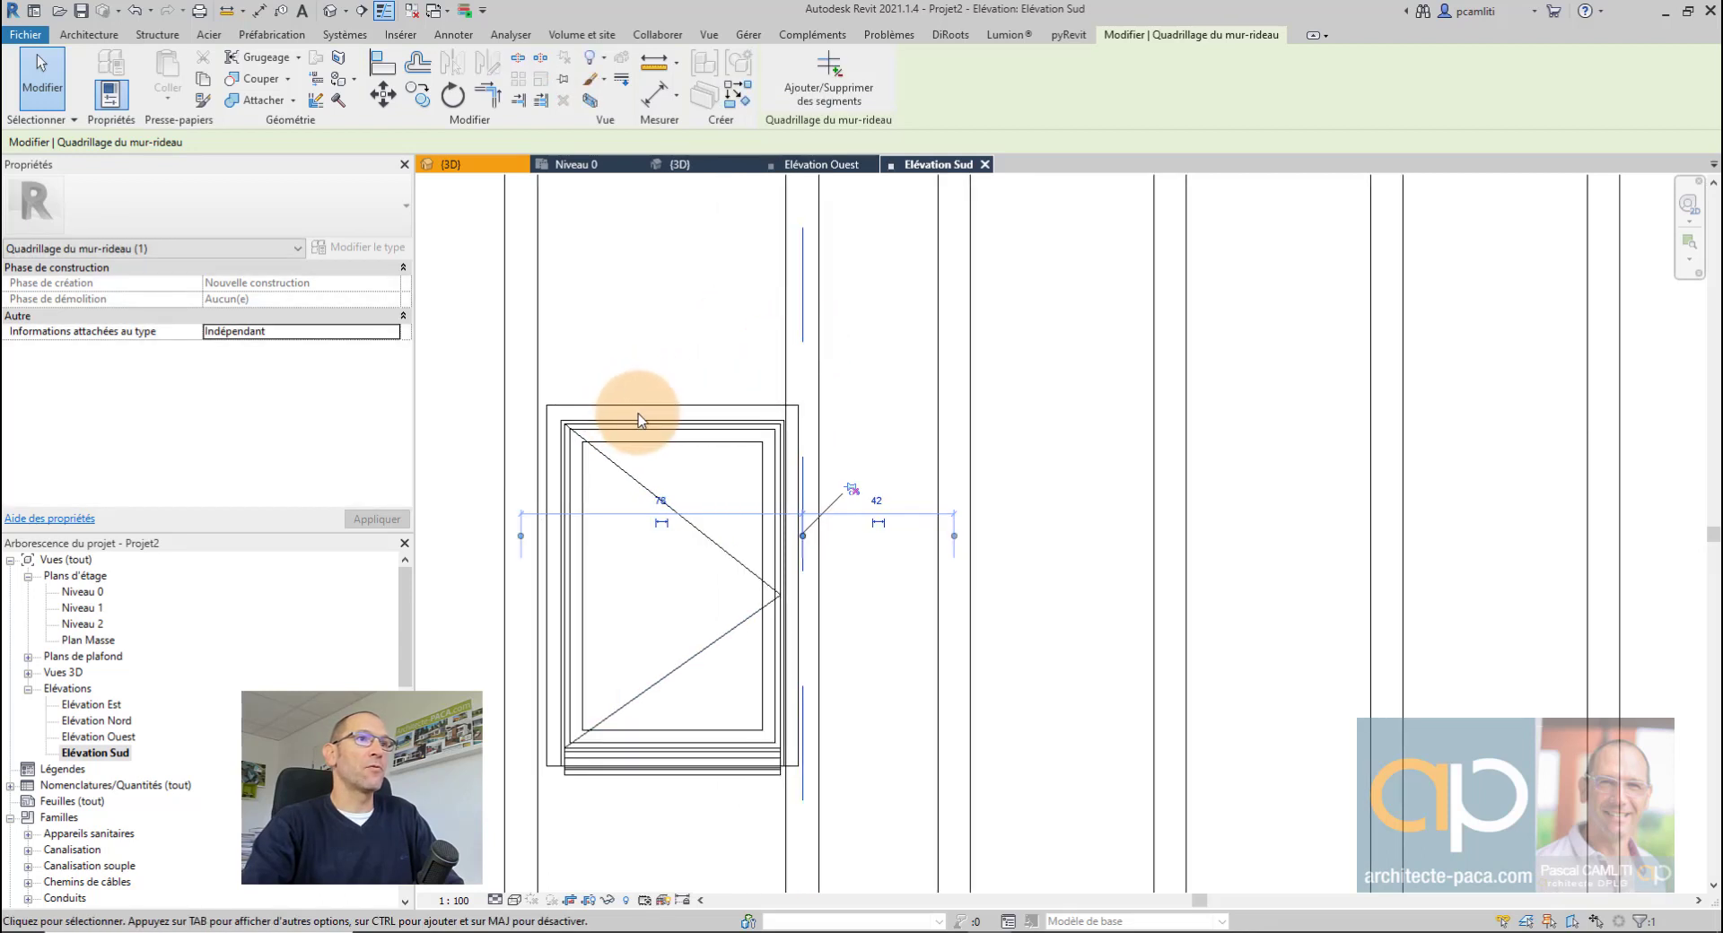
Step: Move the unpinned grid line further right, clear of the window frame, to about 88 cm from the line on its left
scroll(638, 420, down, 2)
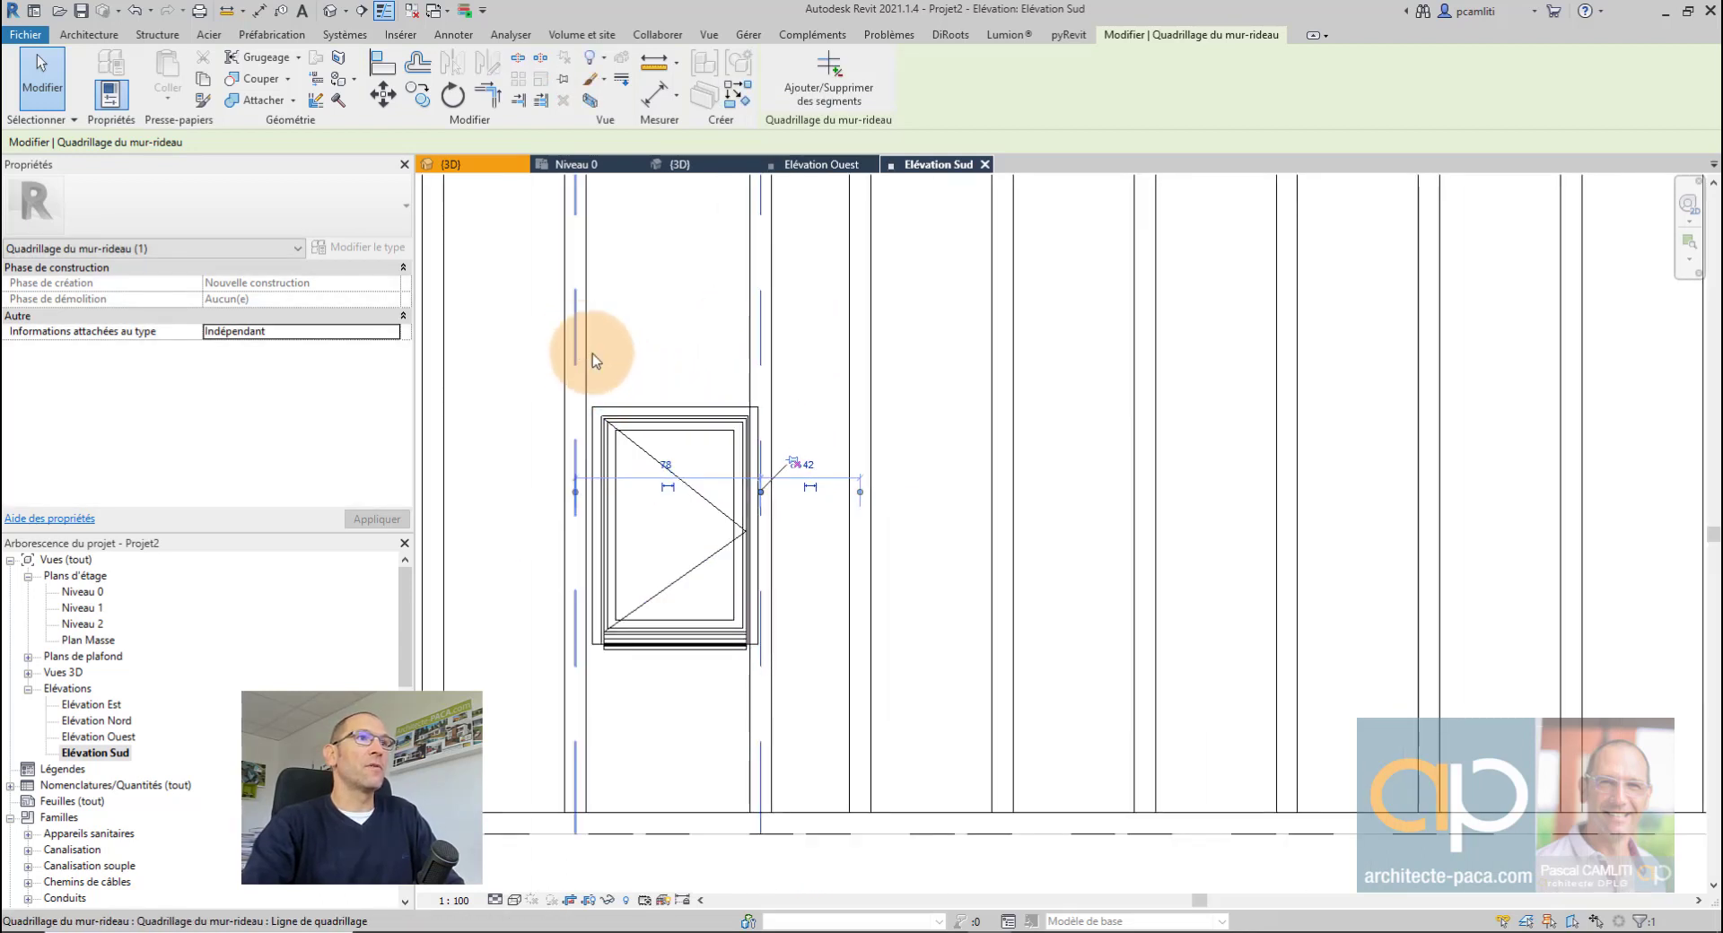
middle_drag(584, 353, 799, 408)
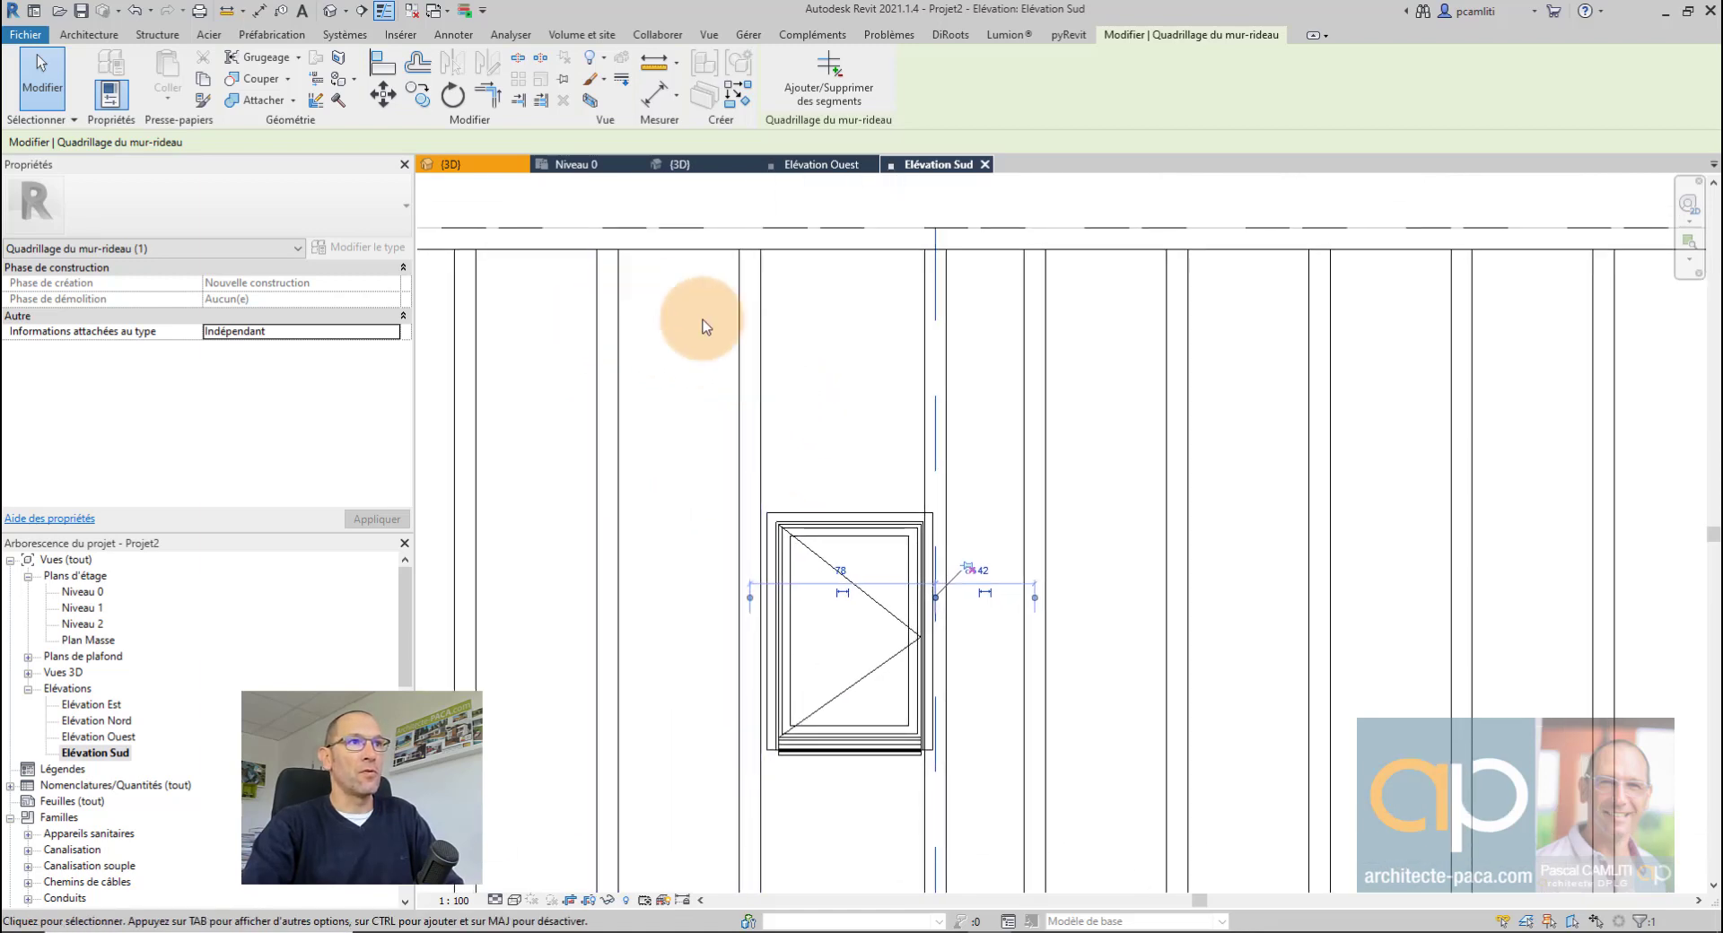
click(833, 535)
scroll(844, 543, up, 2)
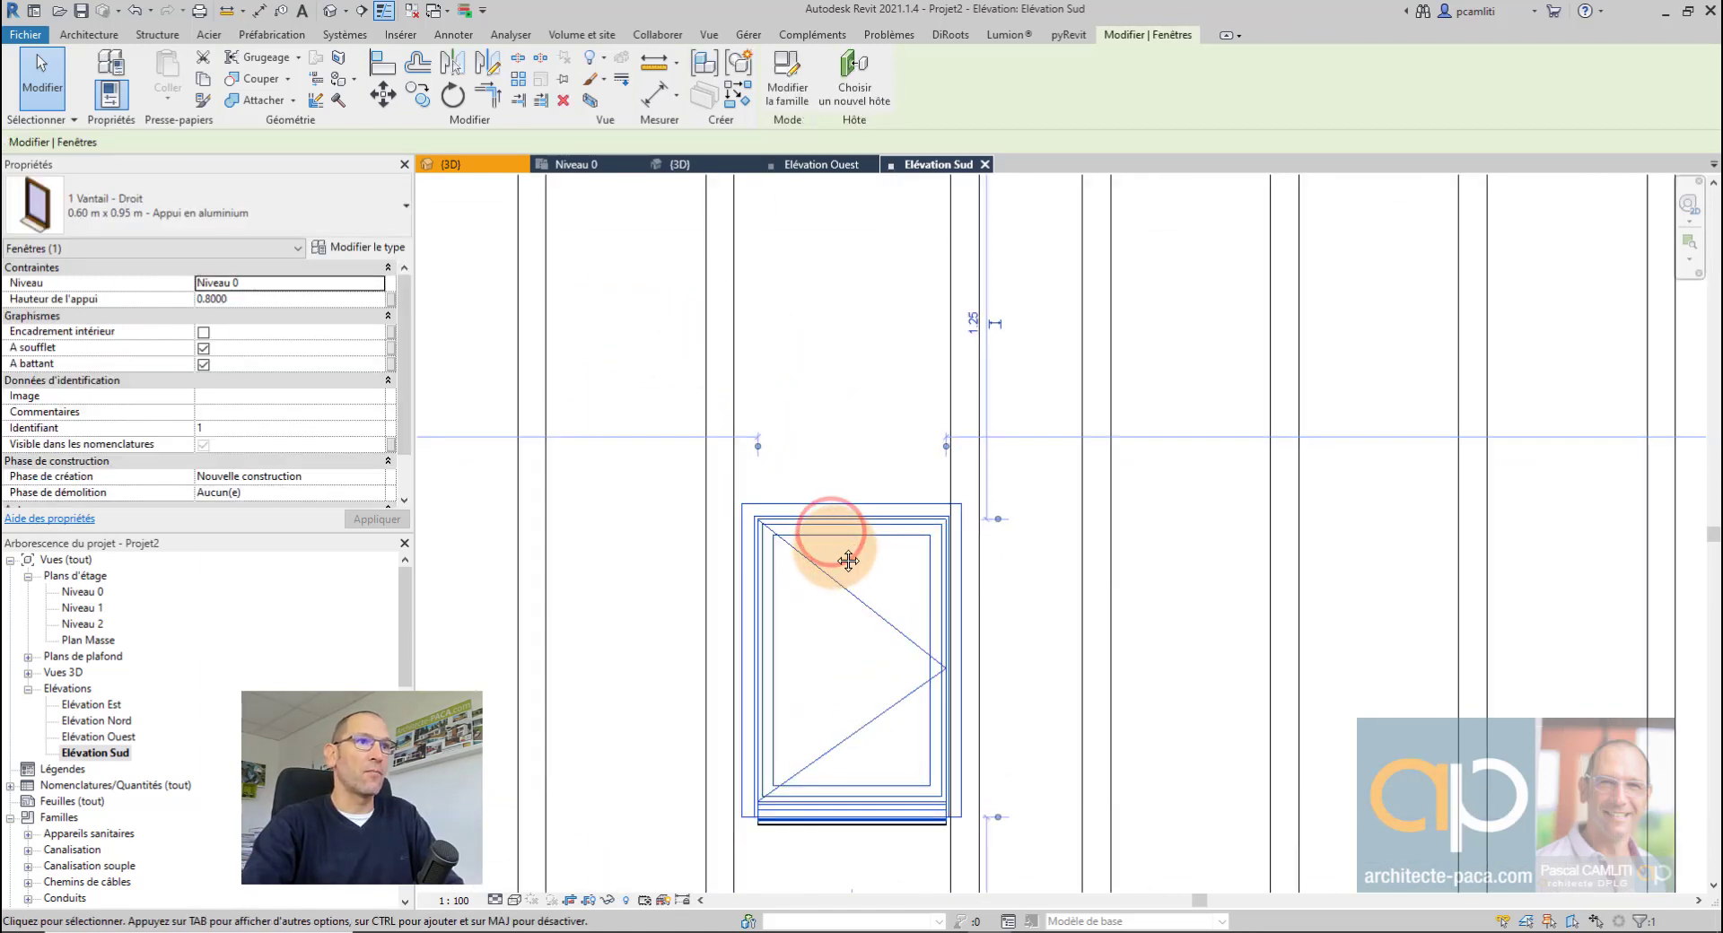
middle_drag(840, 549, 872, 352)
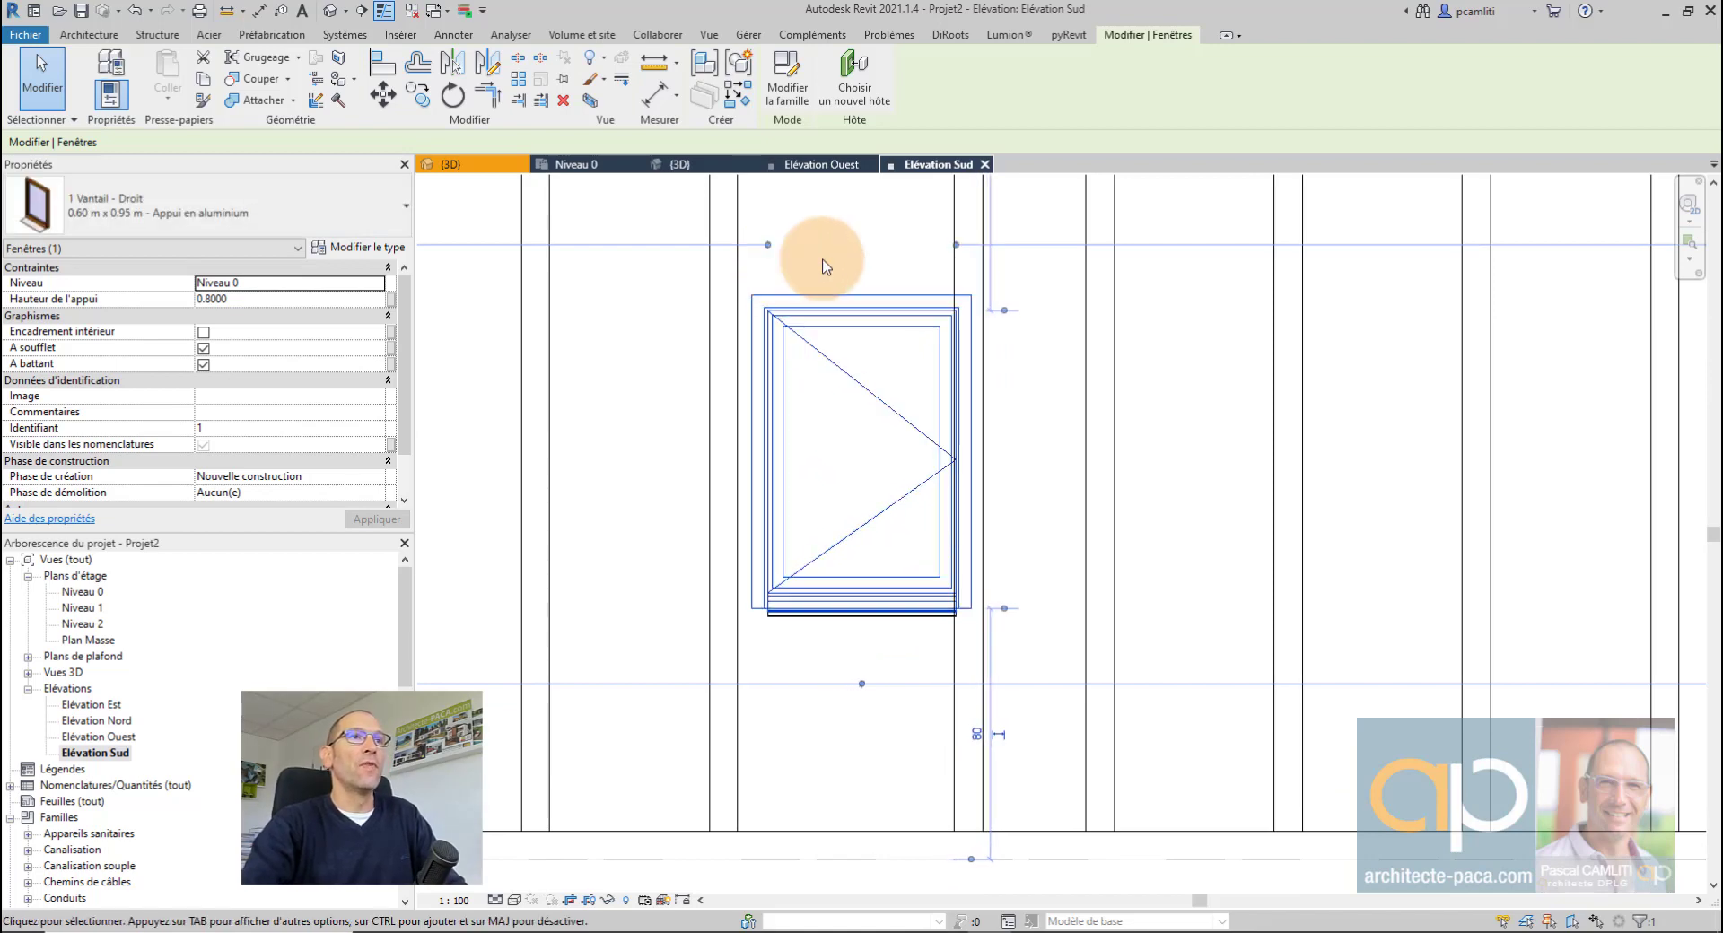
click(937, 241)
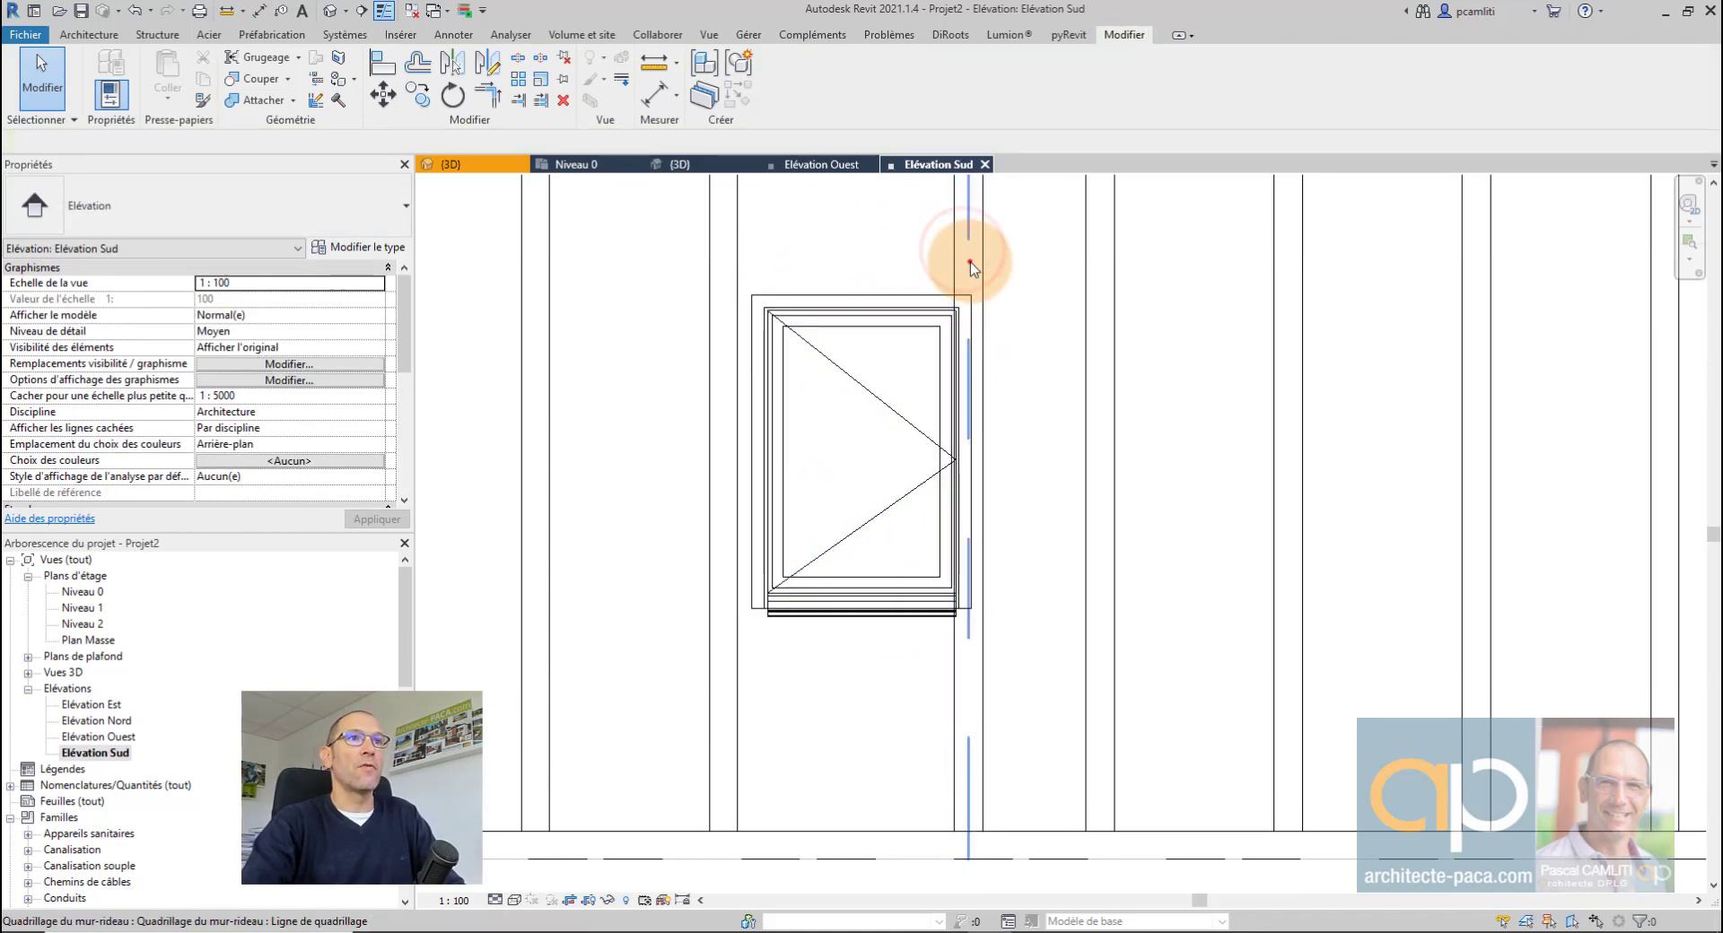
click(970, 266)
middle_drag(1004, 288, 869, 400)
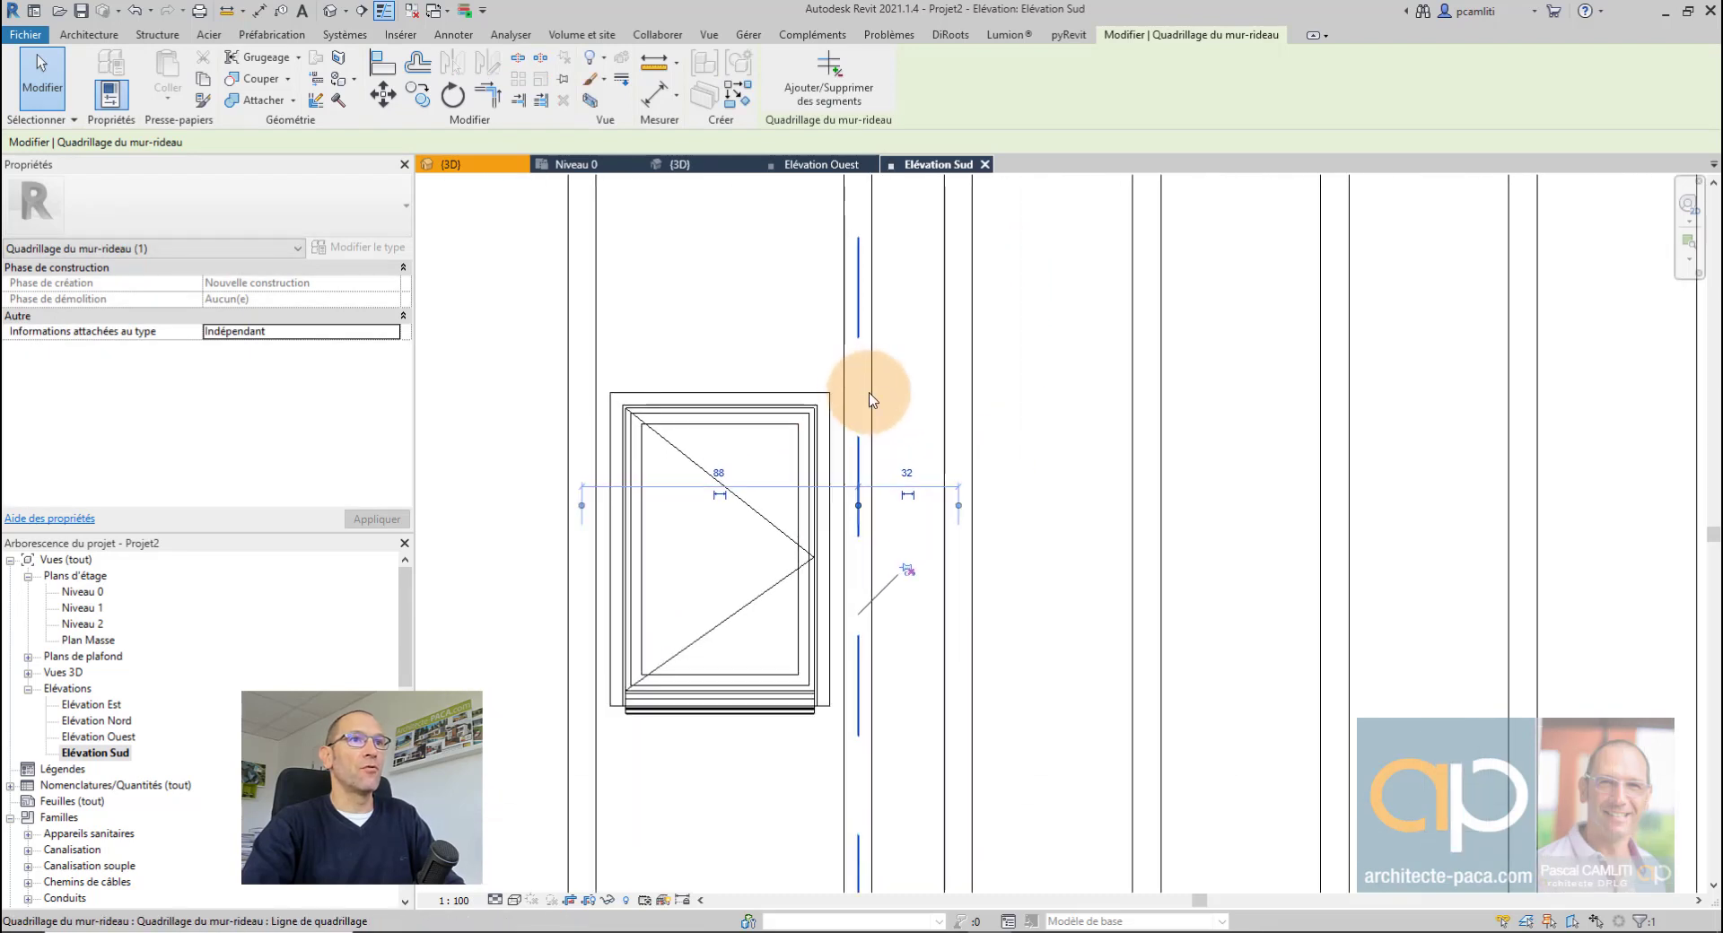
key(Escape)
Step: Place one-segment horizontal grid lines just above and below the window, about 1.16 m below the wall top and 74 cm above its base
scroll(866, 377, down, 5)
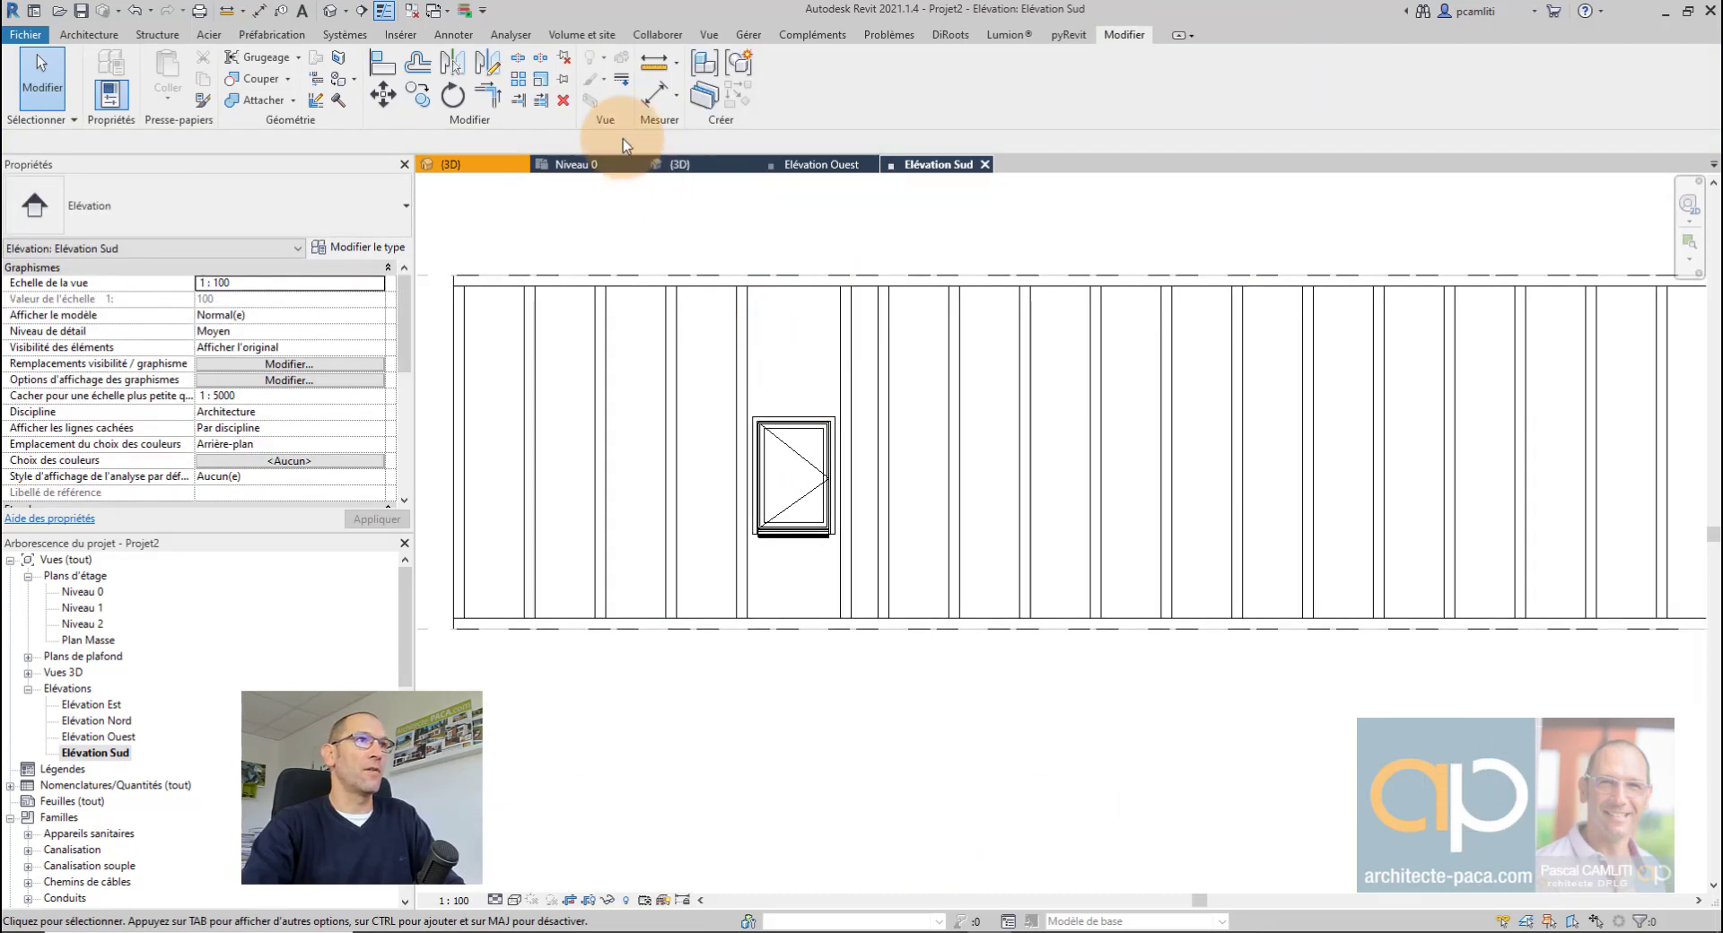
click(94, 36)
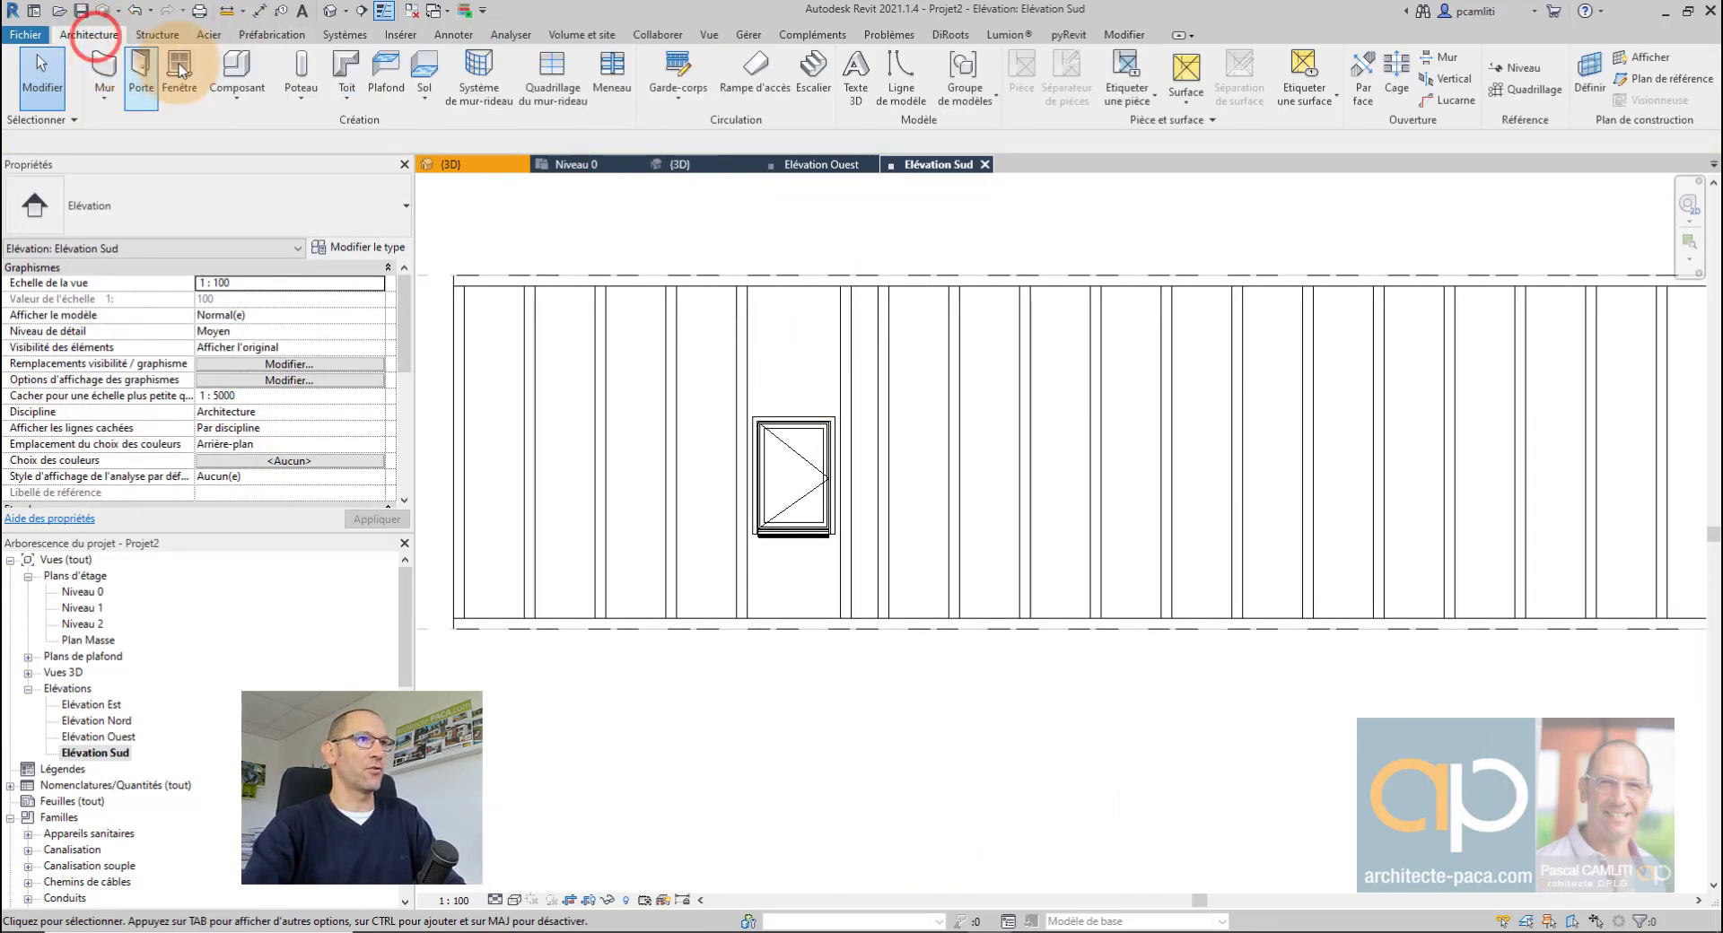
click(555, 79)
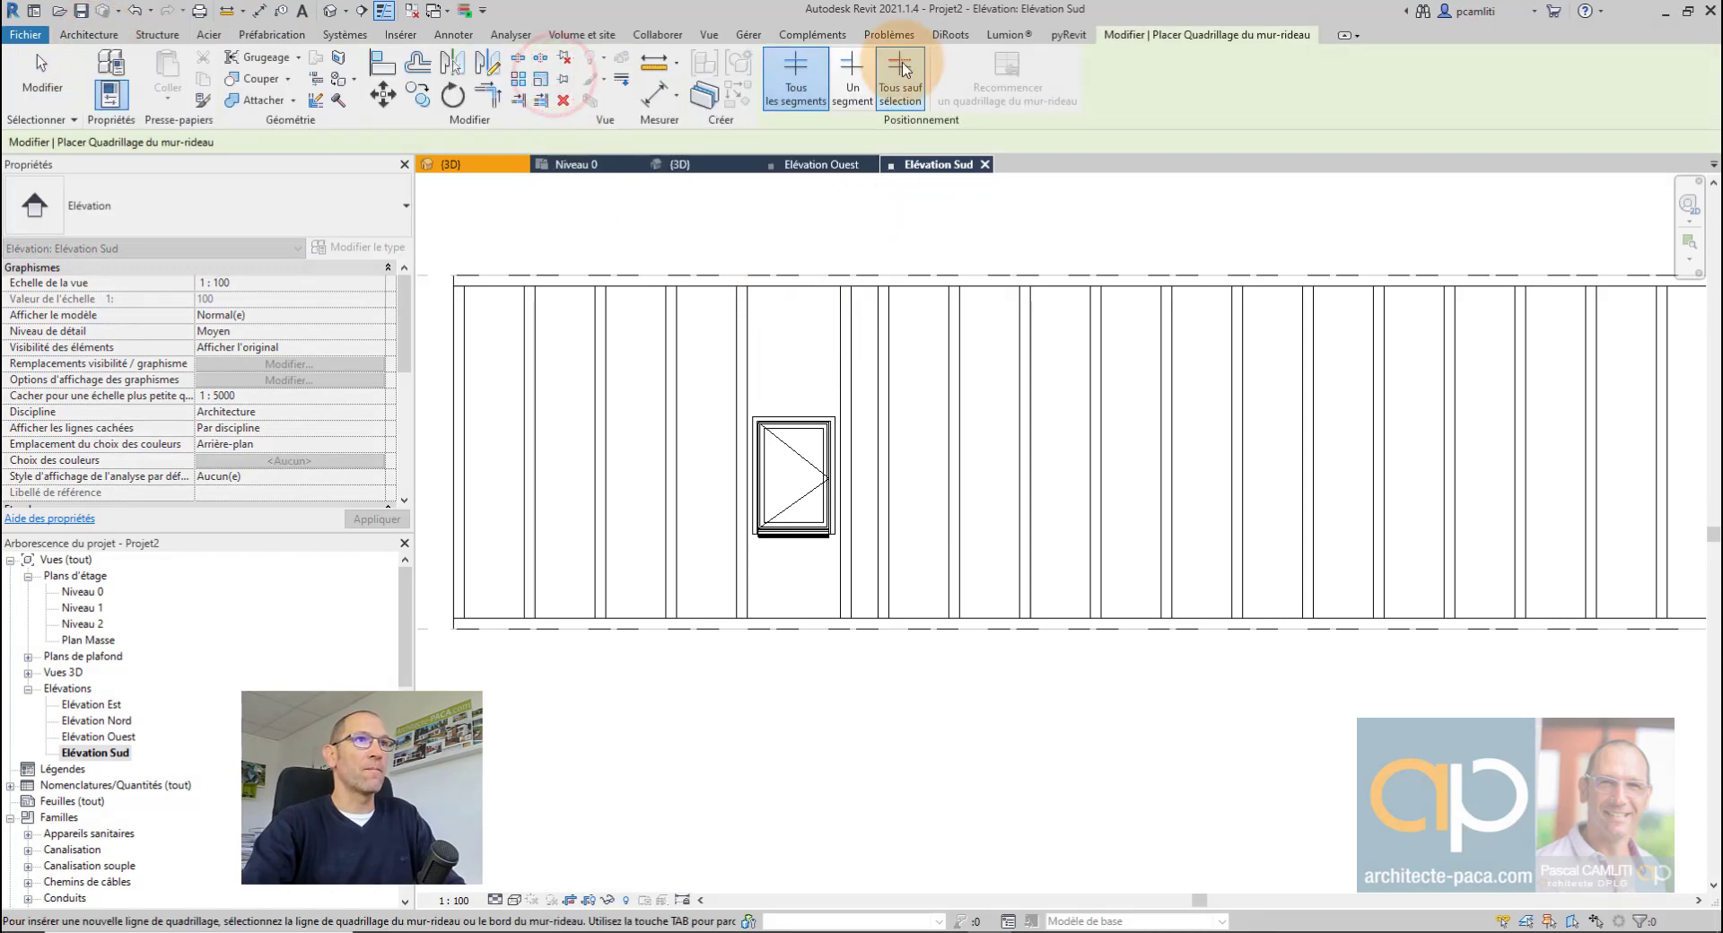
click(862, 83)
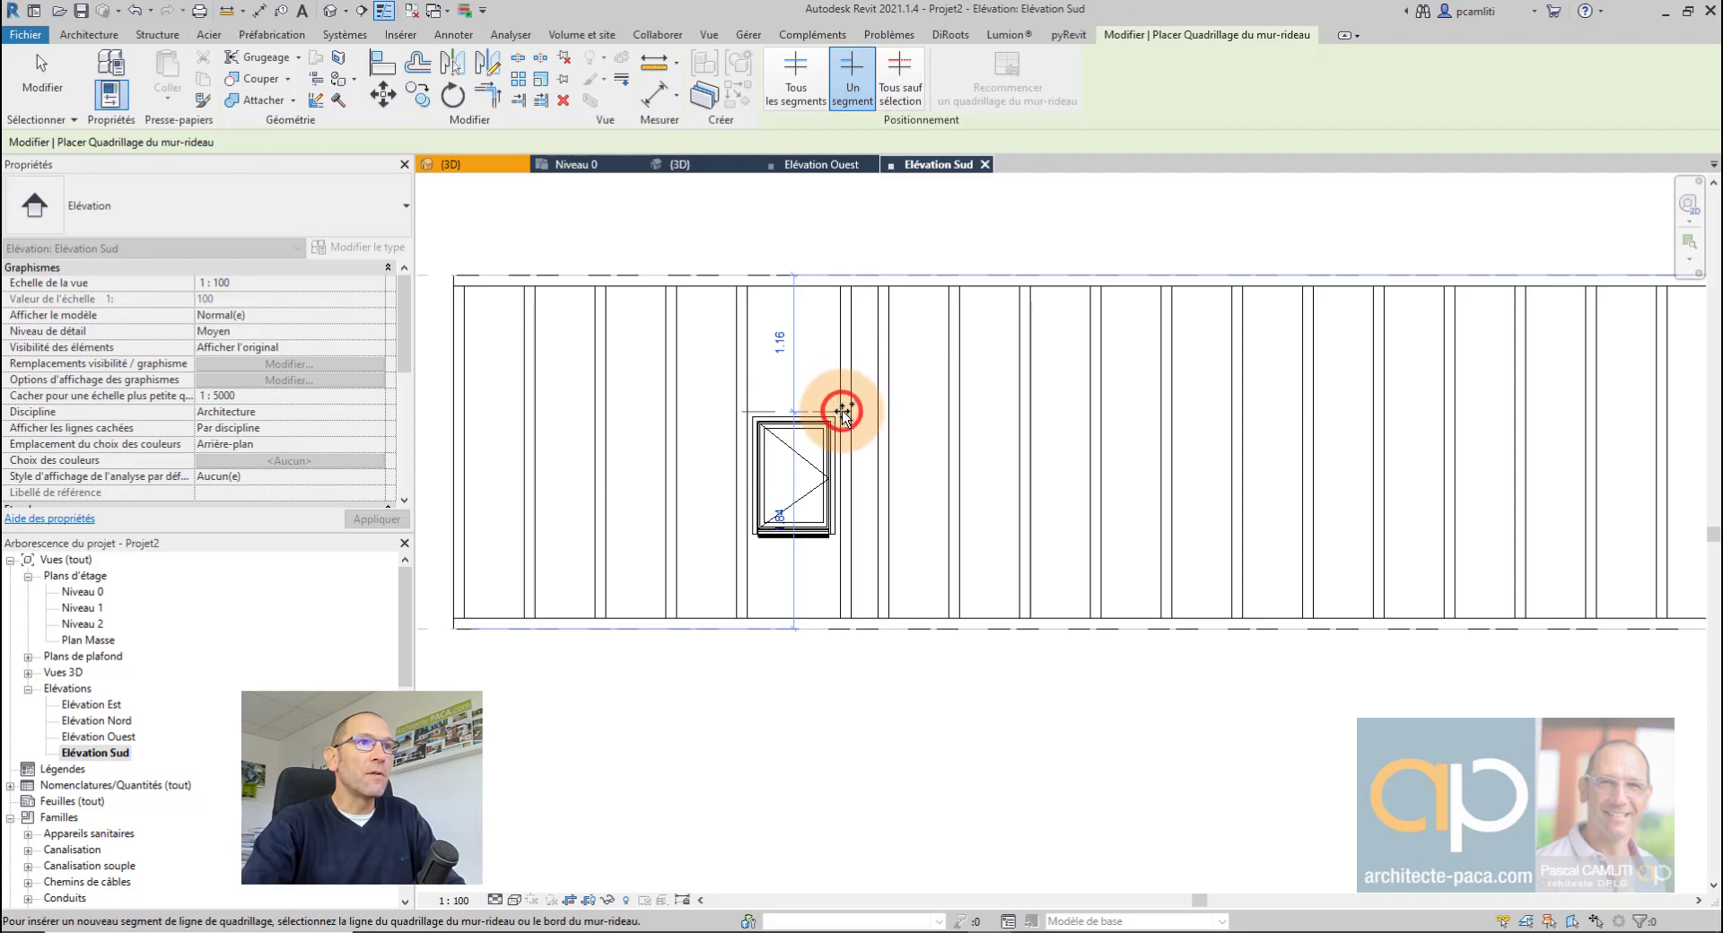
click(844, 413)
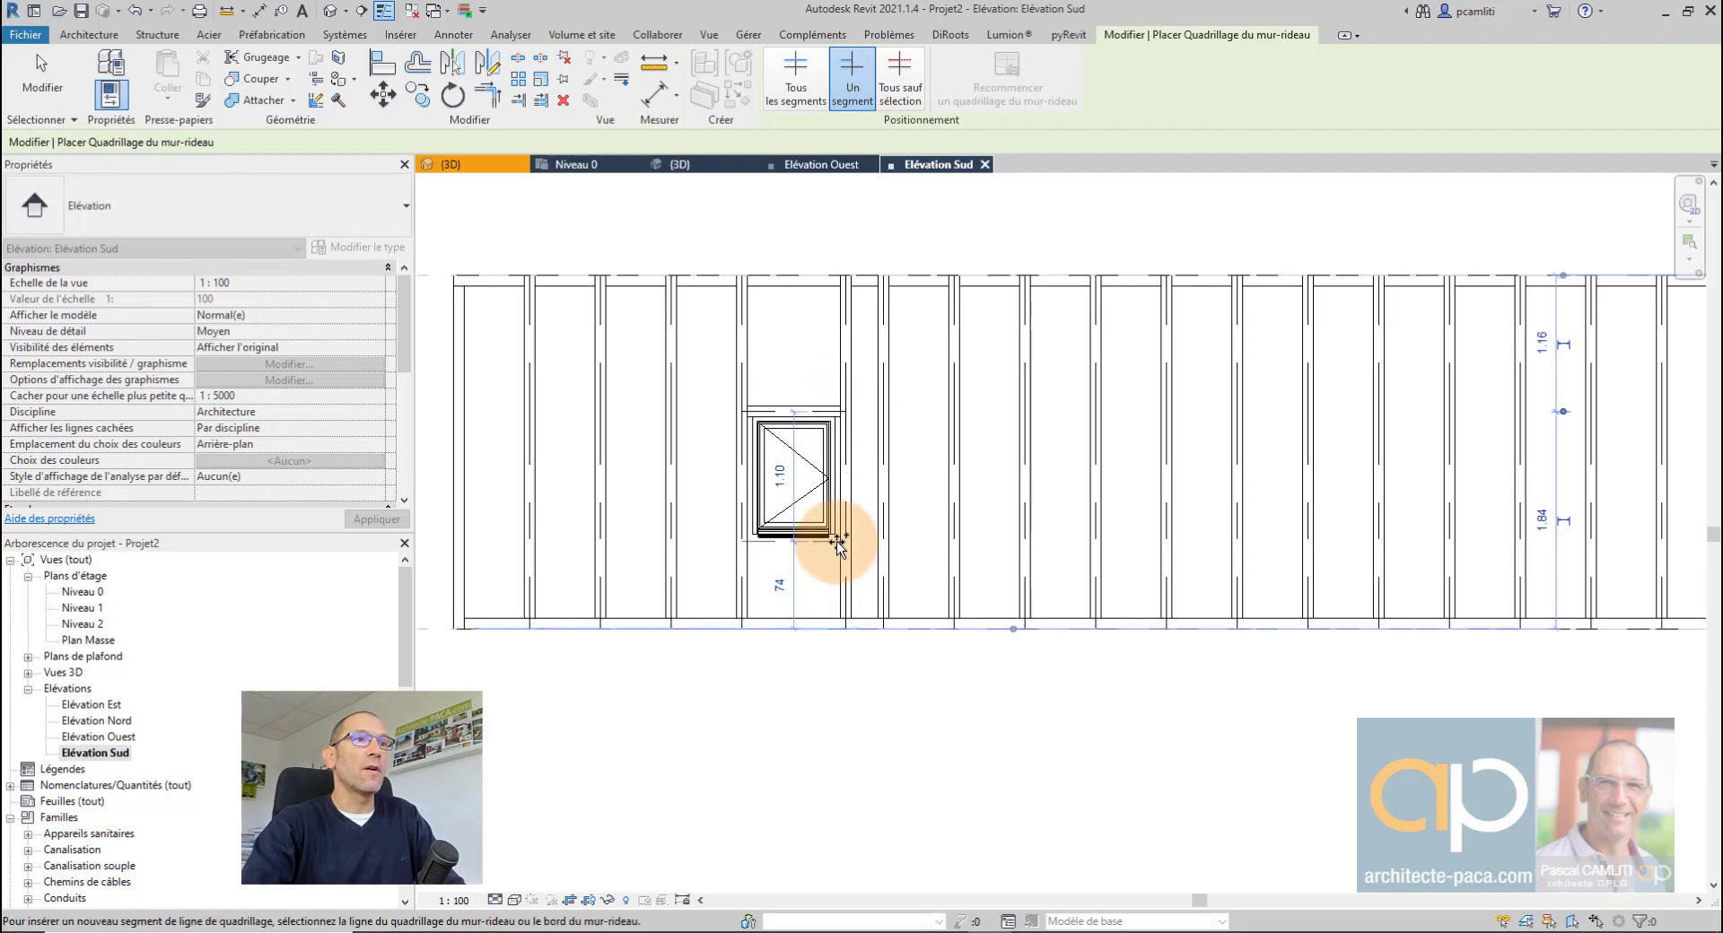
click(836, 541)
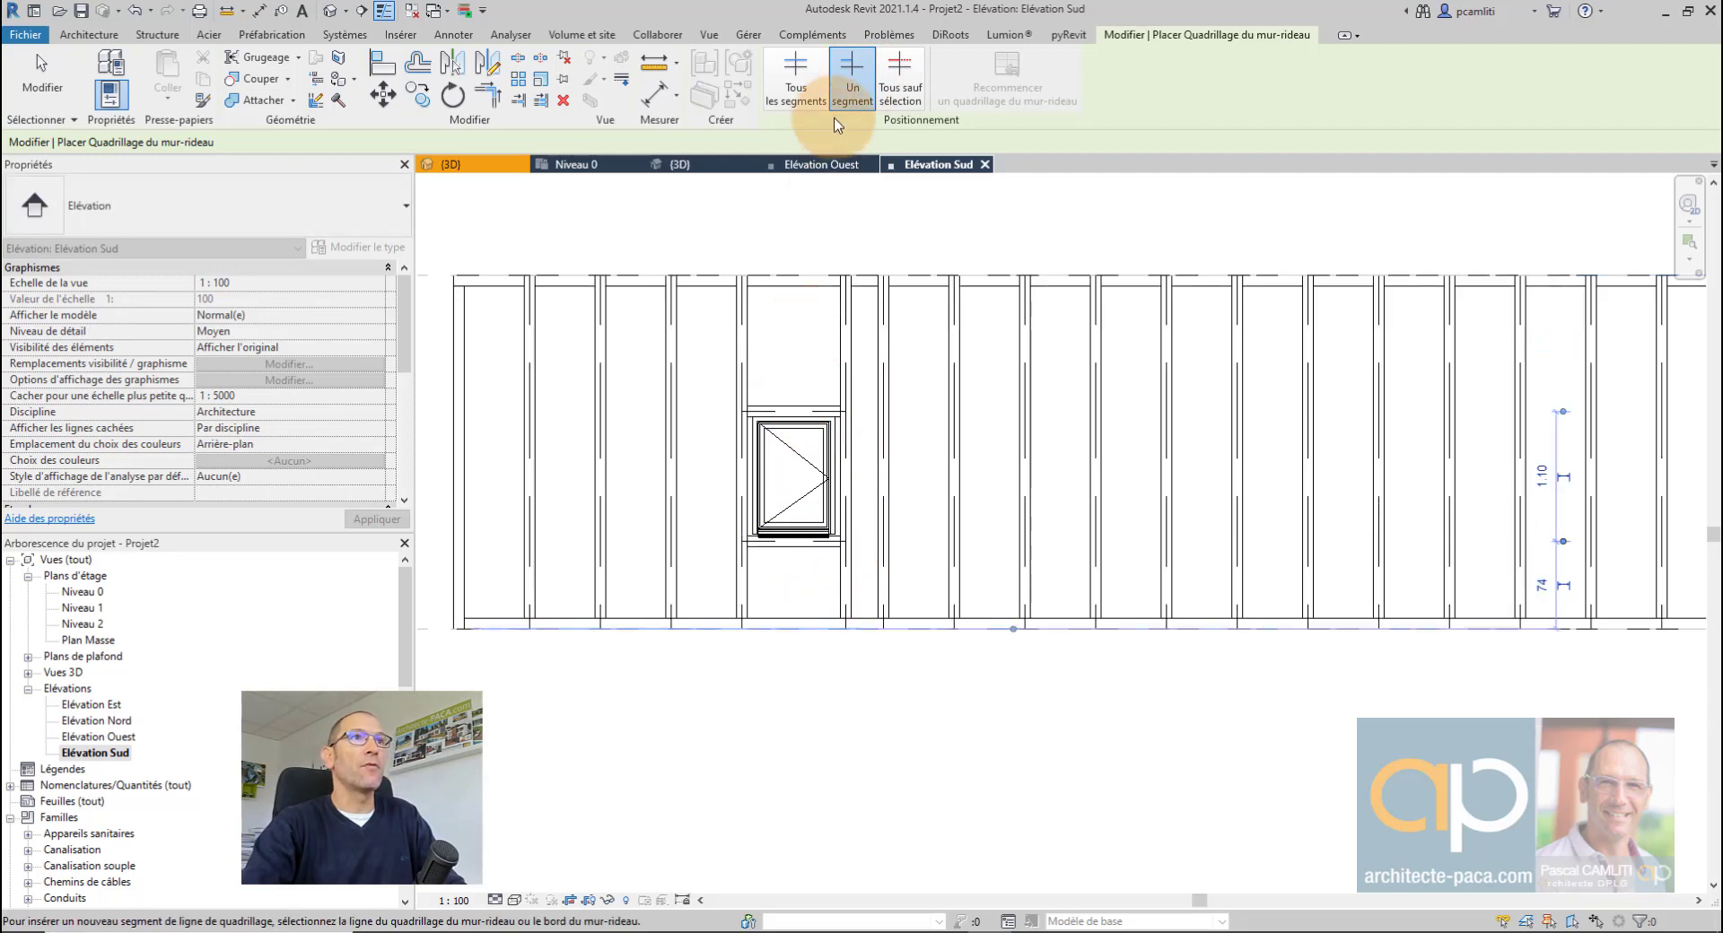
Step: Add one-segment vertical grid lines above and below the window, with the upper one centred 44 cm from each neighbouring line
click(799, 413)
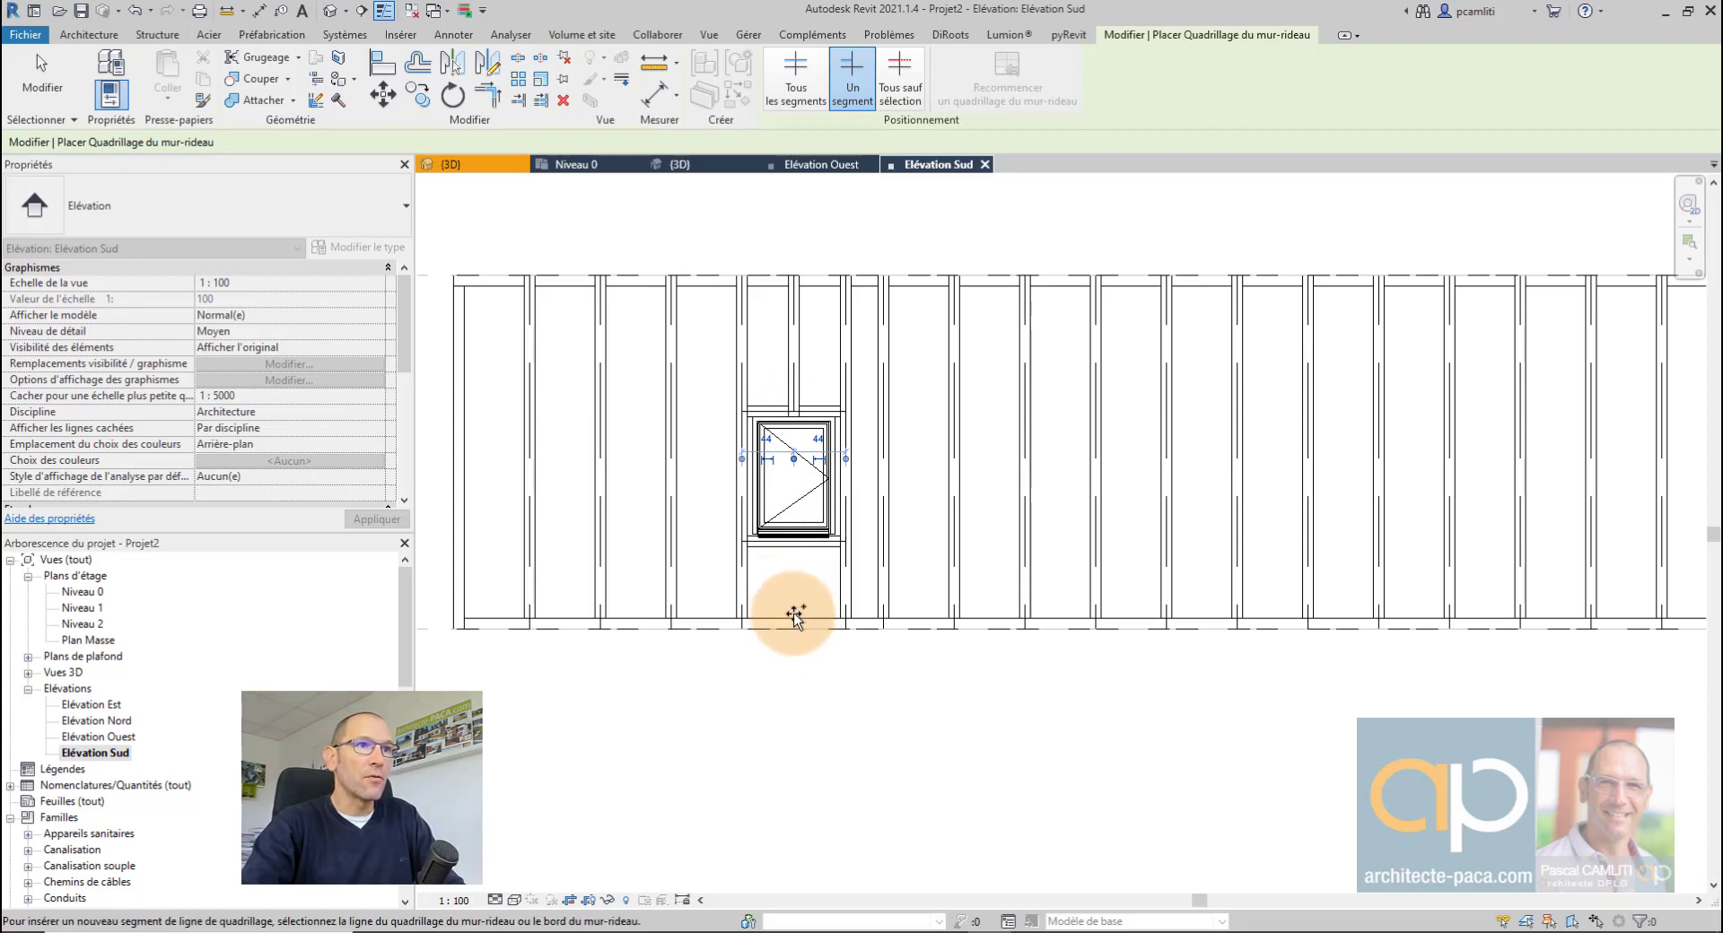
scroll(797, 561, up, 5)
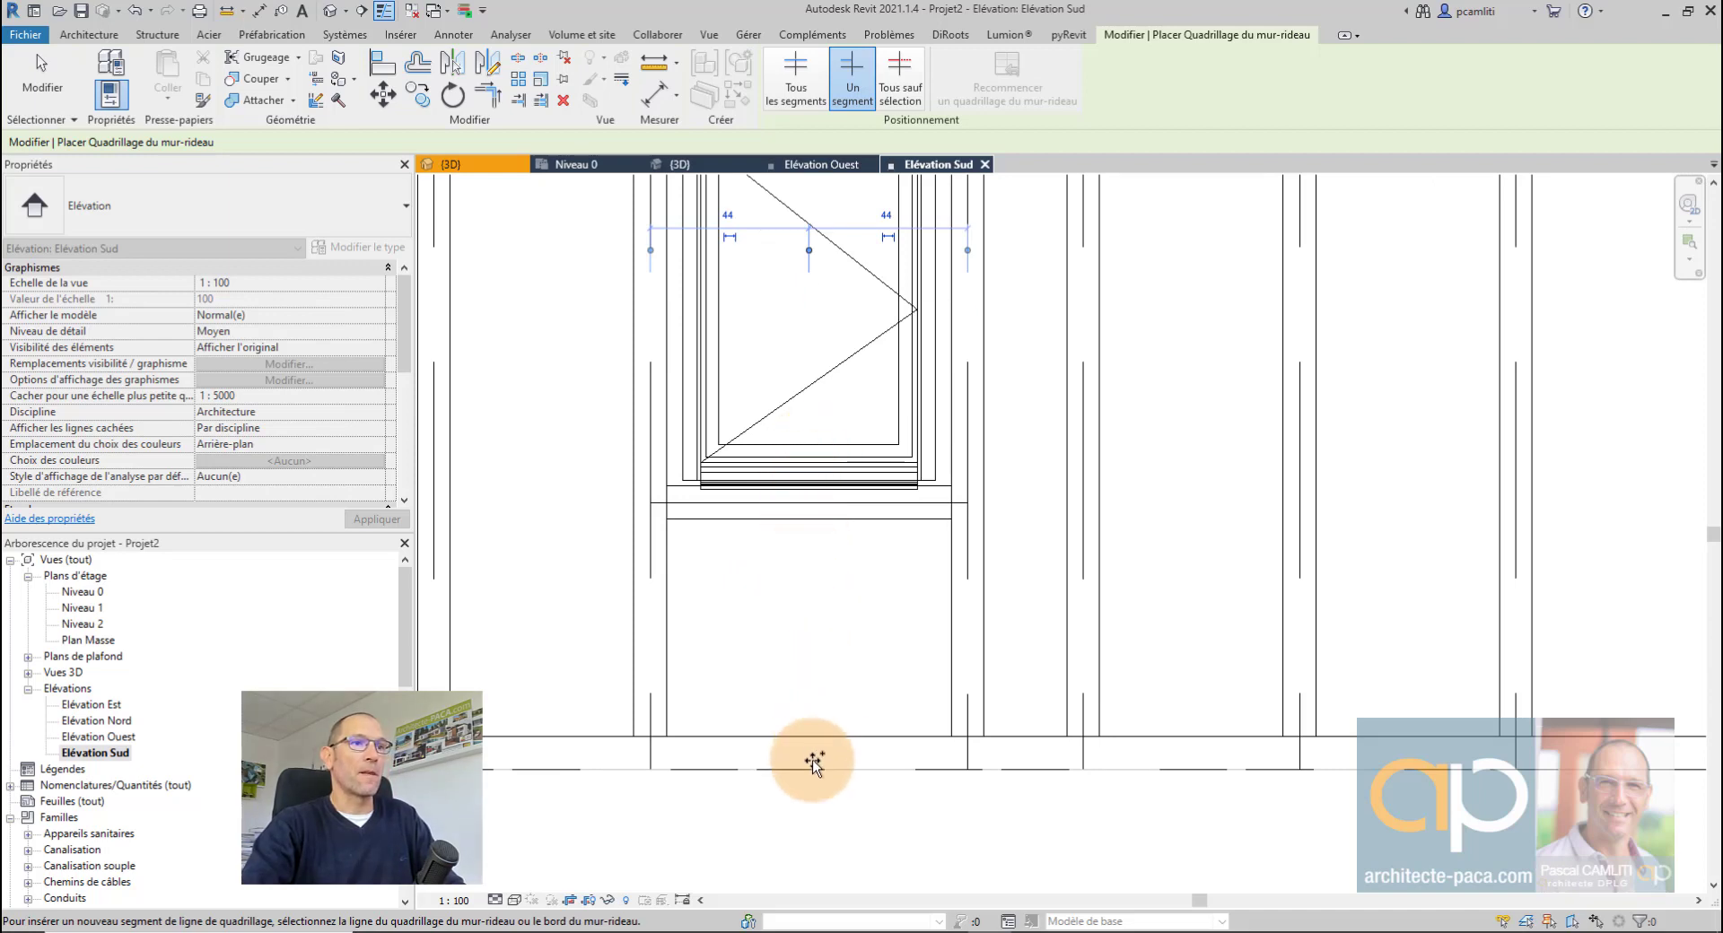
scroll(823, 738, down, 1)
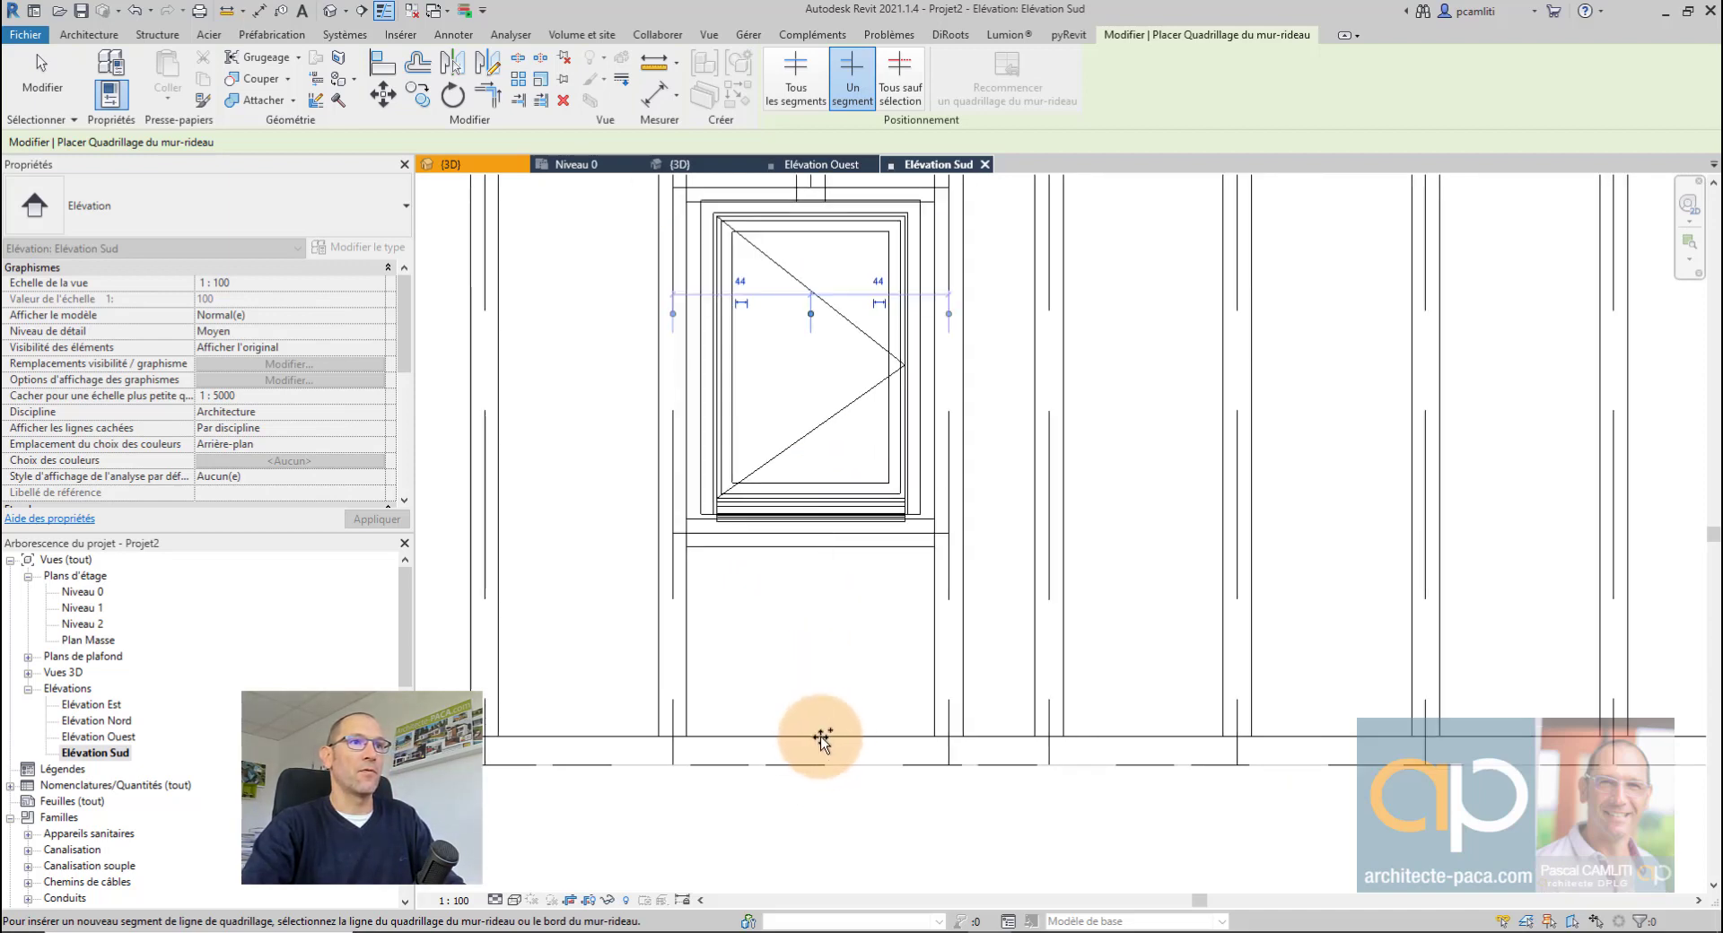
click(827, 736)
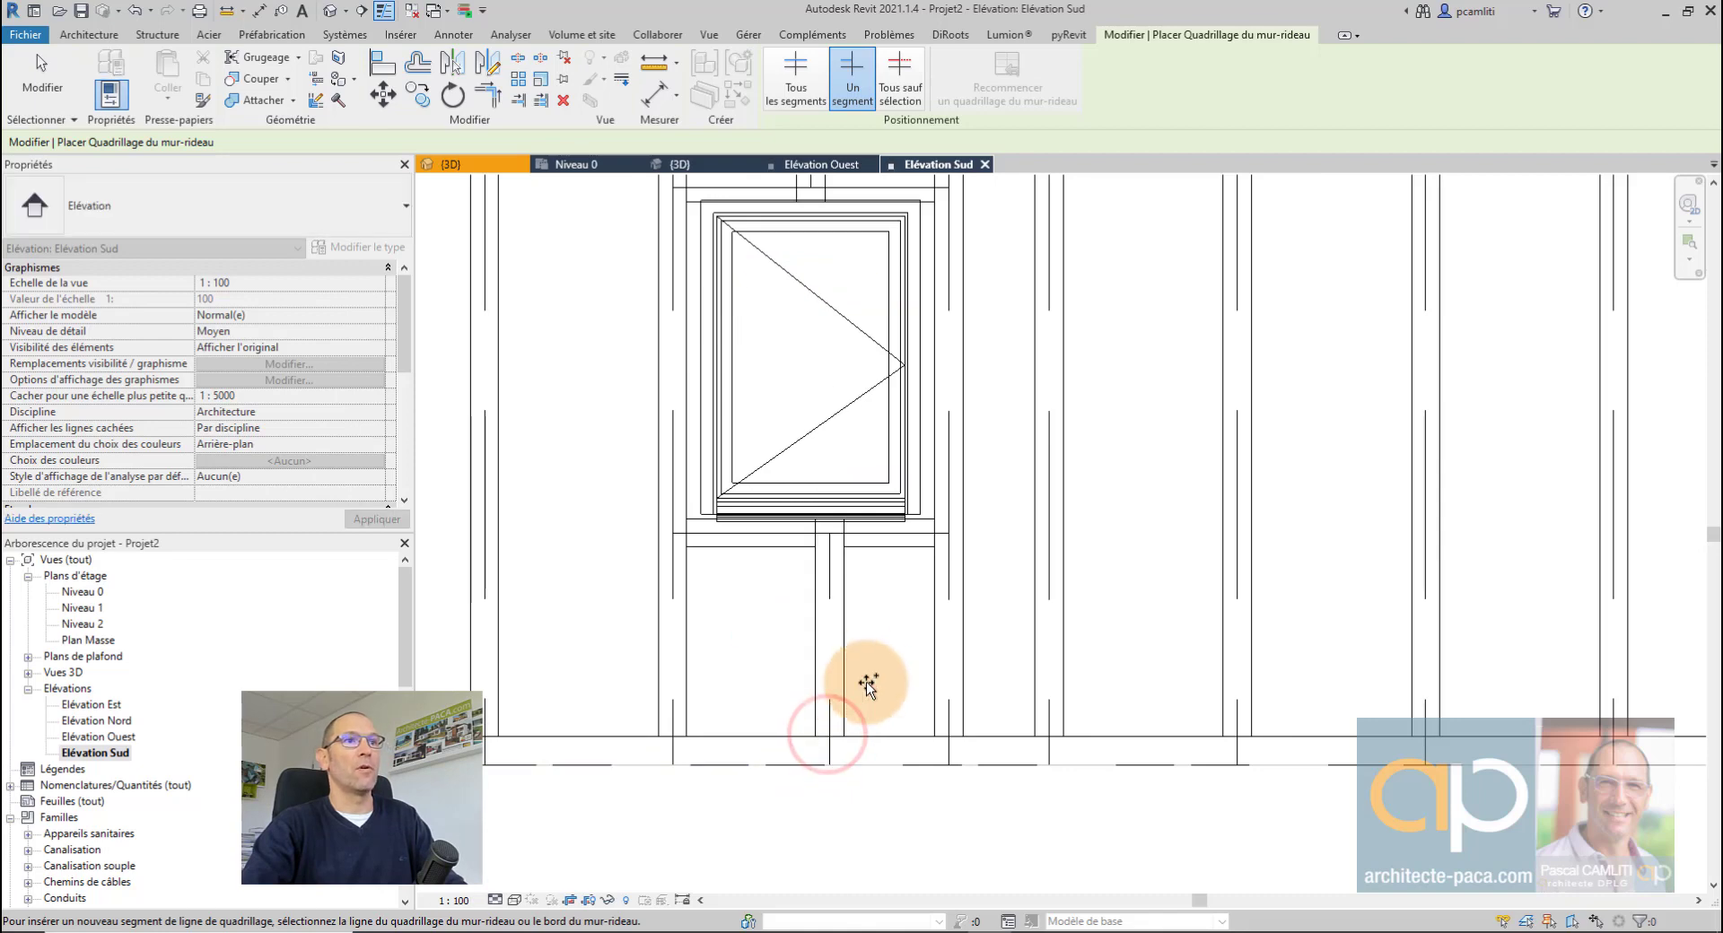
key(Escape)
Step: Move the vertical grid line below the window slightly left, towards alignment with the short stud above the window
scroll(831, 628, down, 2)
click(828, 611)
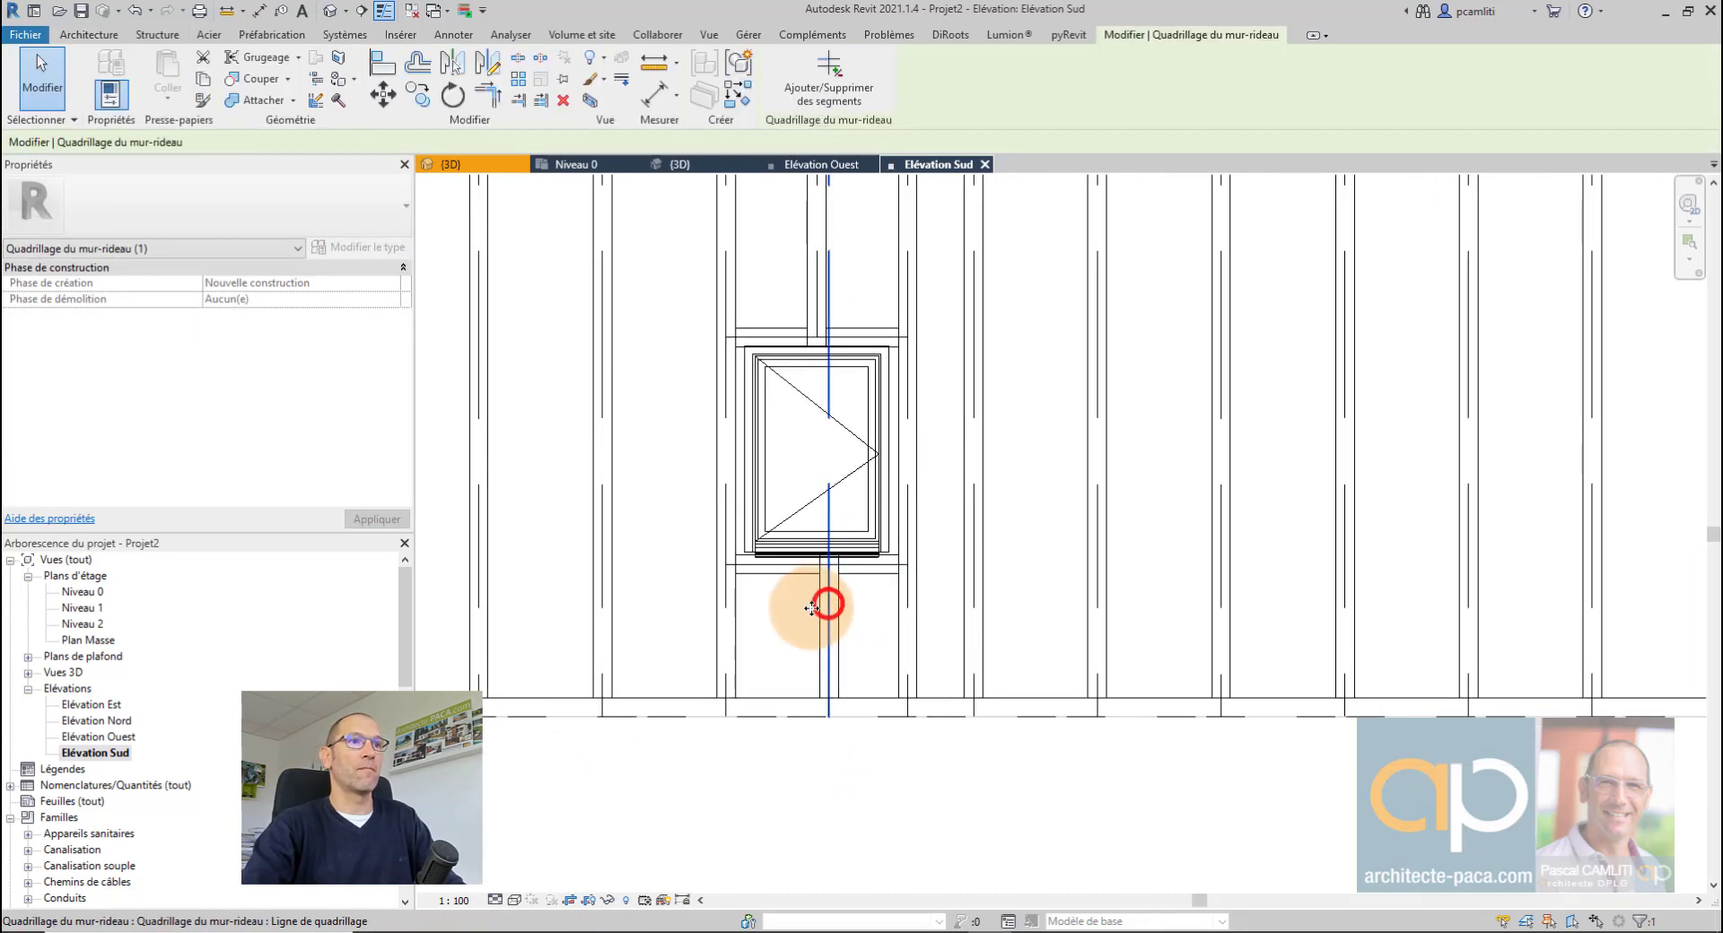
drag(817, 615, 822, 618)
click(853, 690)
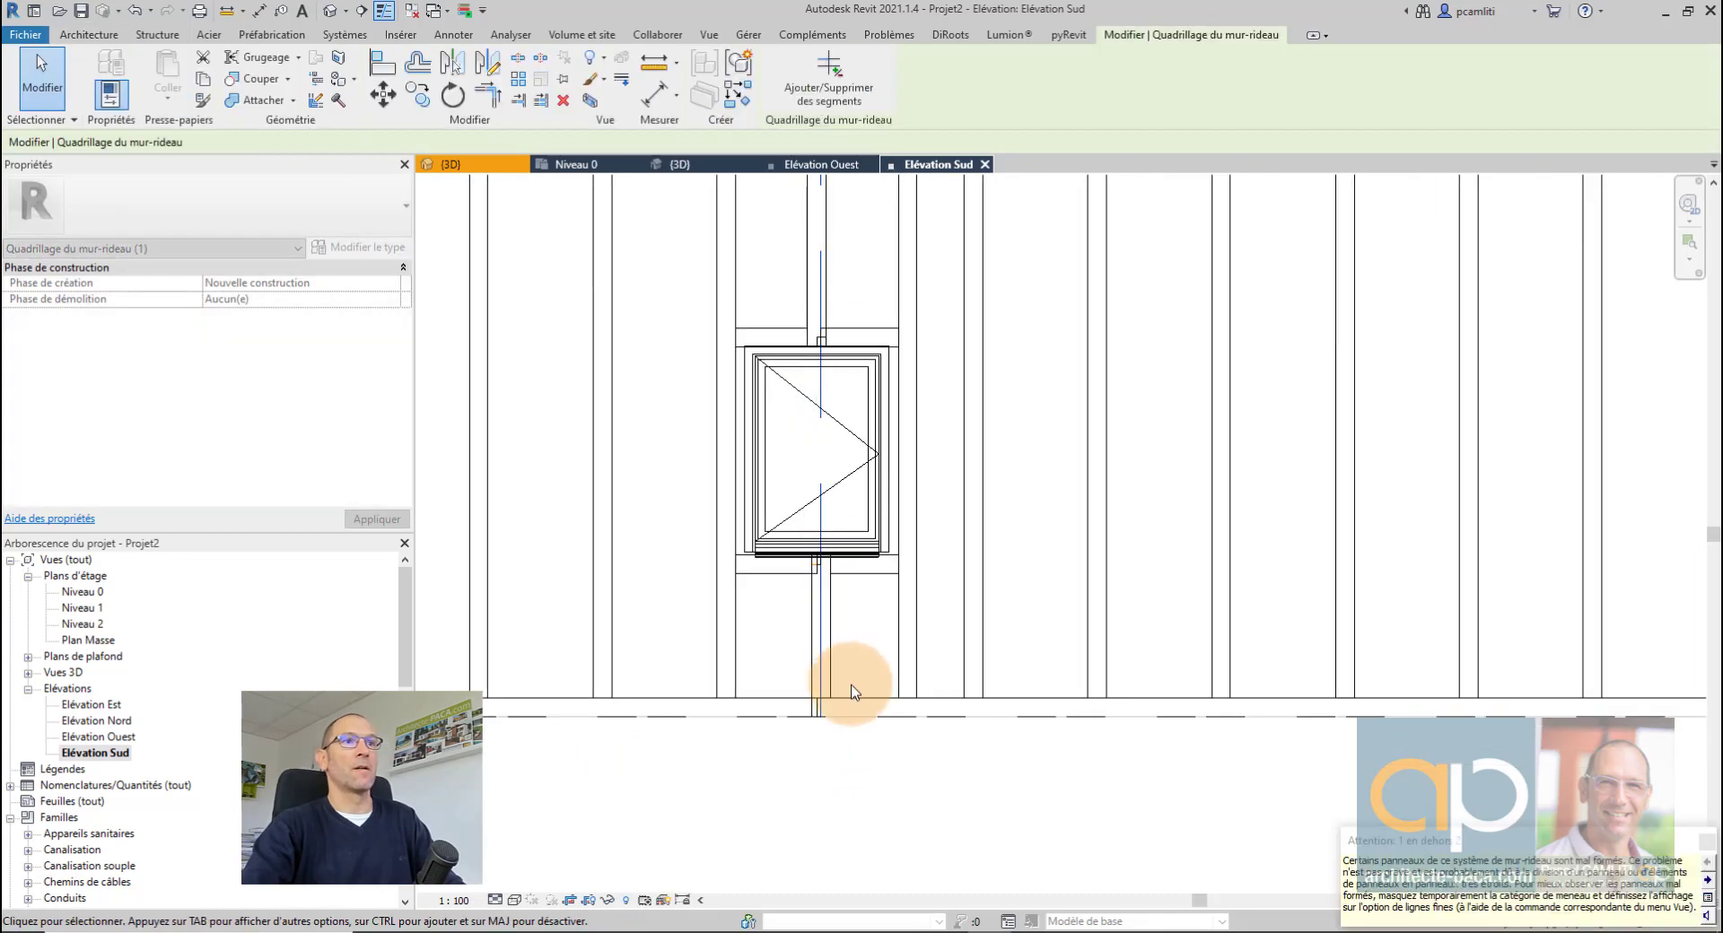
Step: Shift the short vertical grid lines below and above the window sideways to bring the two short studs closer to alignment
scroll(853, 695, down, 2)
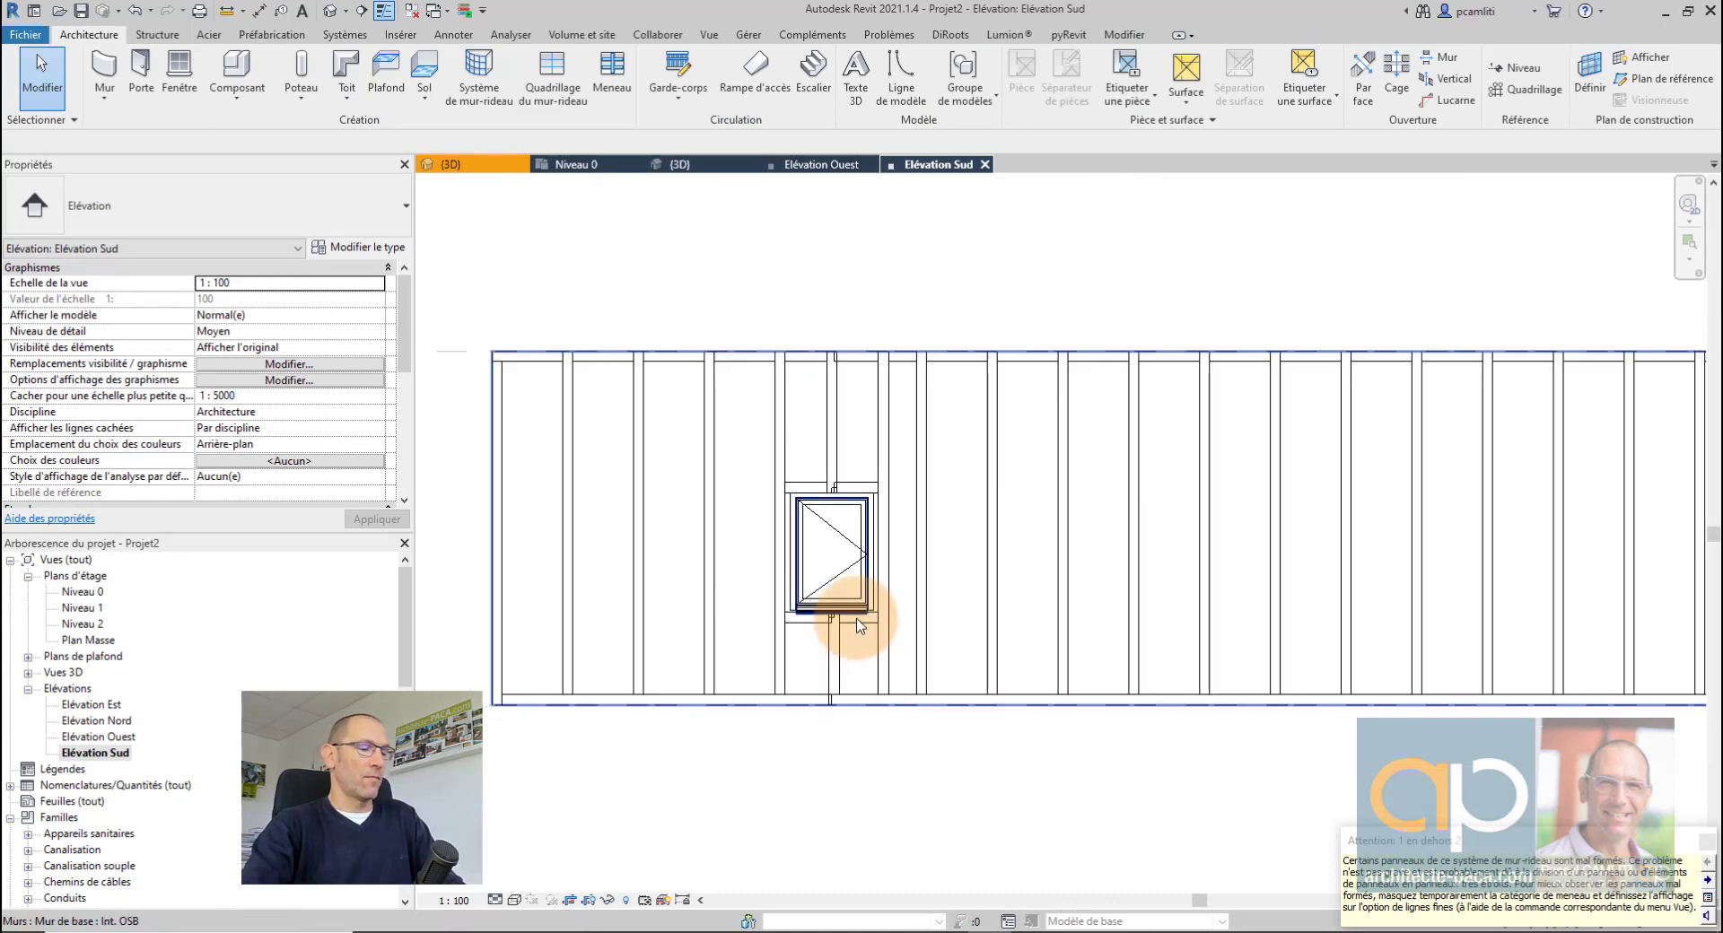
scroll(858, 618, up, 2)
click(826, 613)
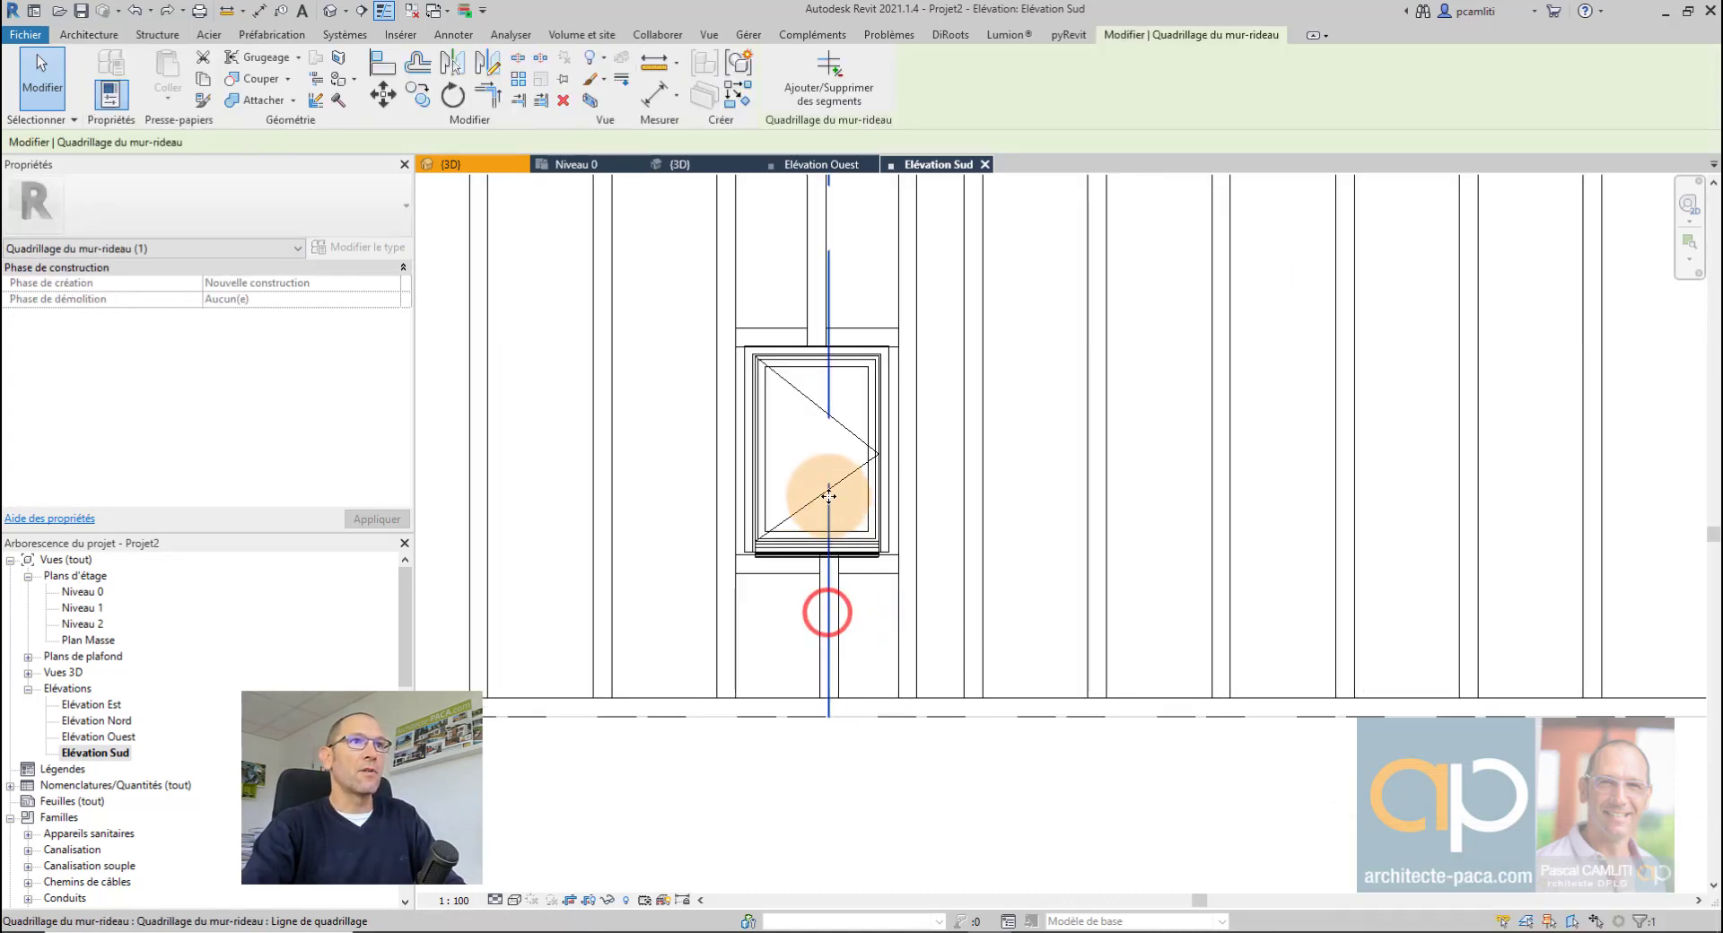
scroll(819, 467, down, 2)
scroll(836, 353, up, 1)
scroll(835, 354, up, 1)
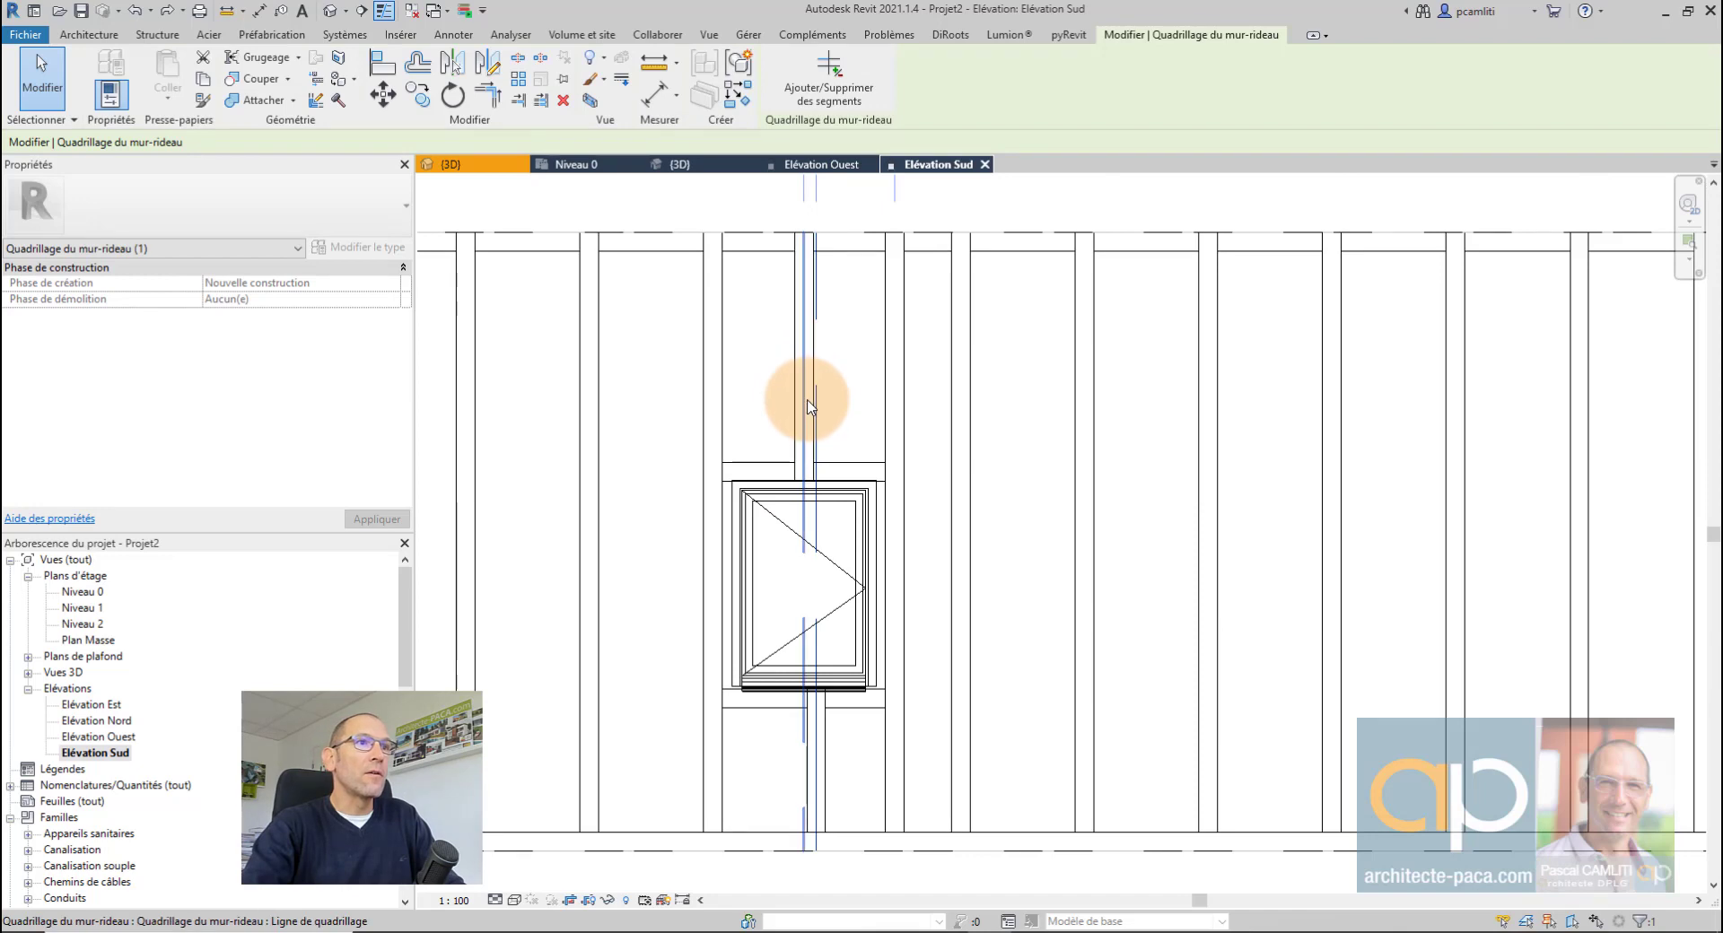
click(806, 402)
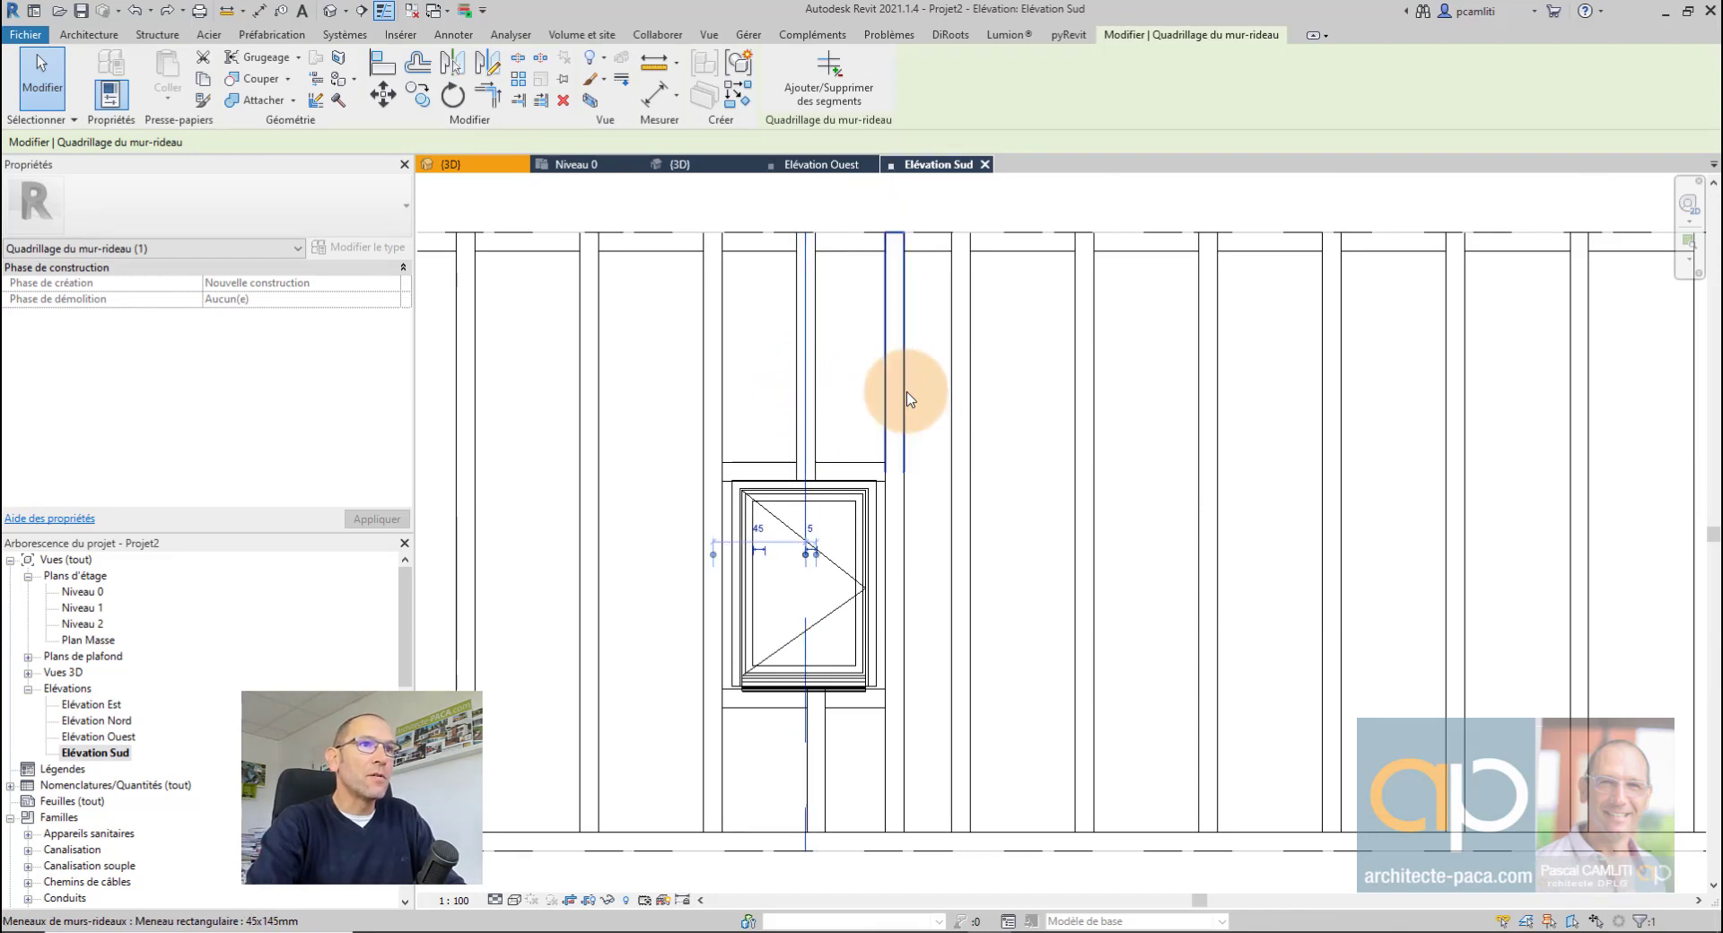
click(909, 400)
key(Escape)
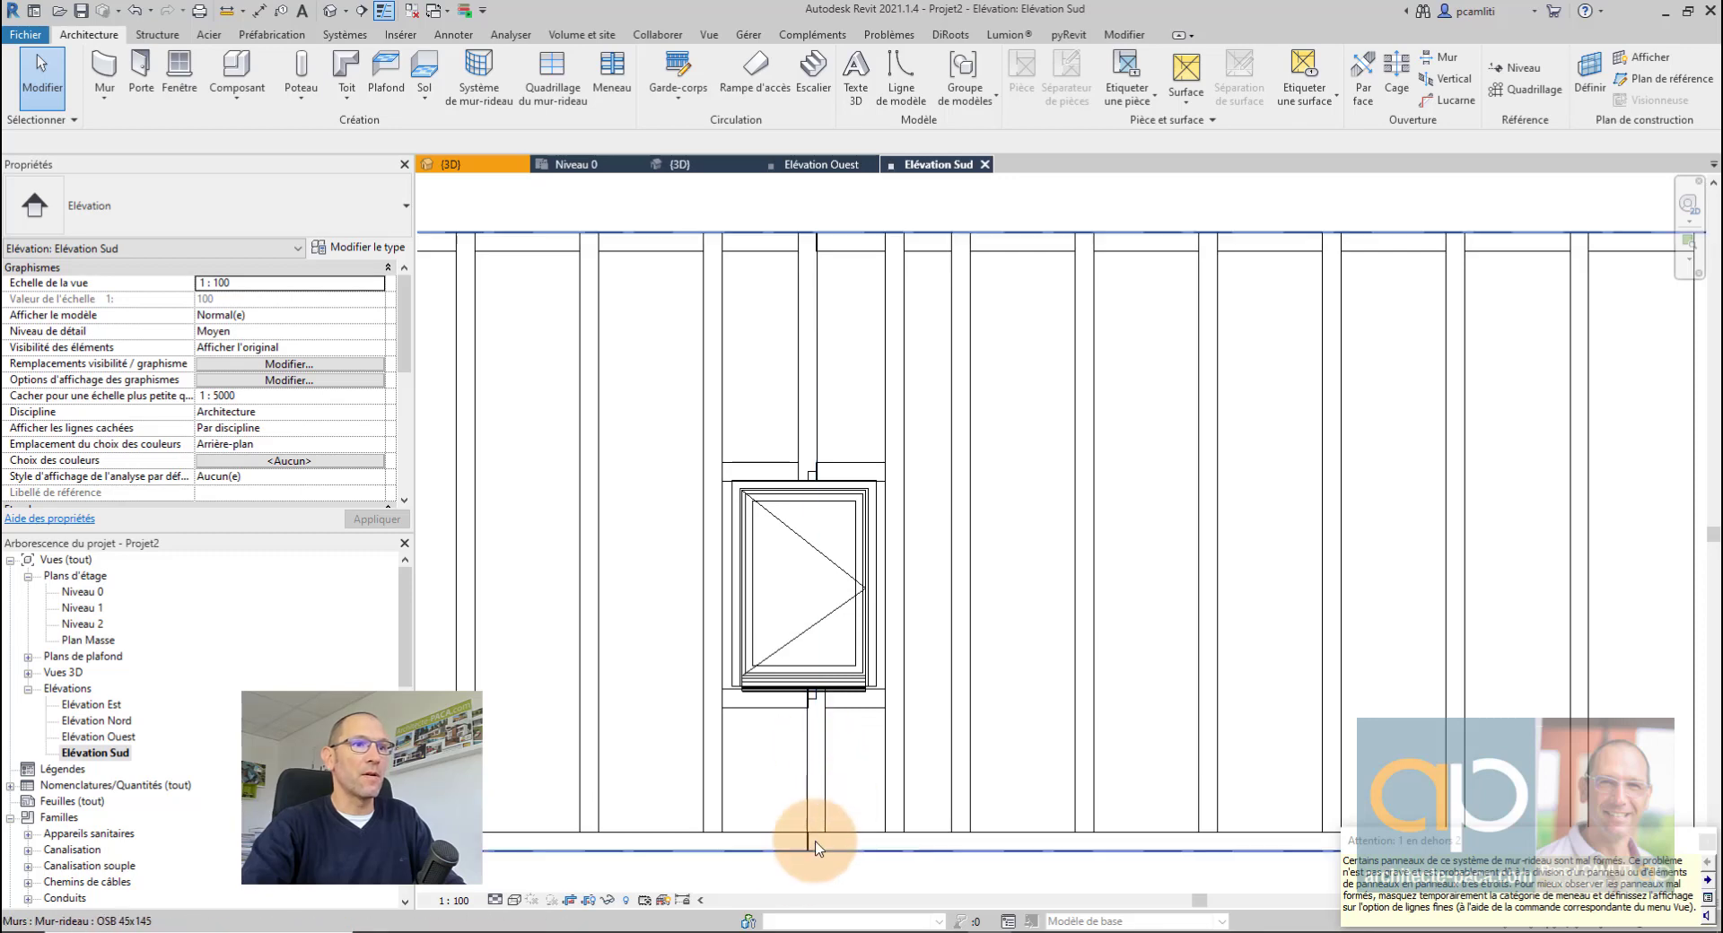
Step: Examine the window from both faces of the wall in the 3D view
scroll(812, 826, down, 5)
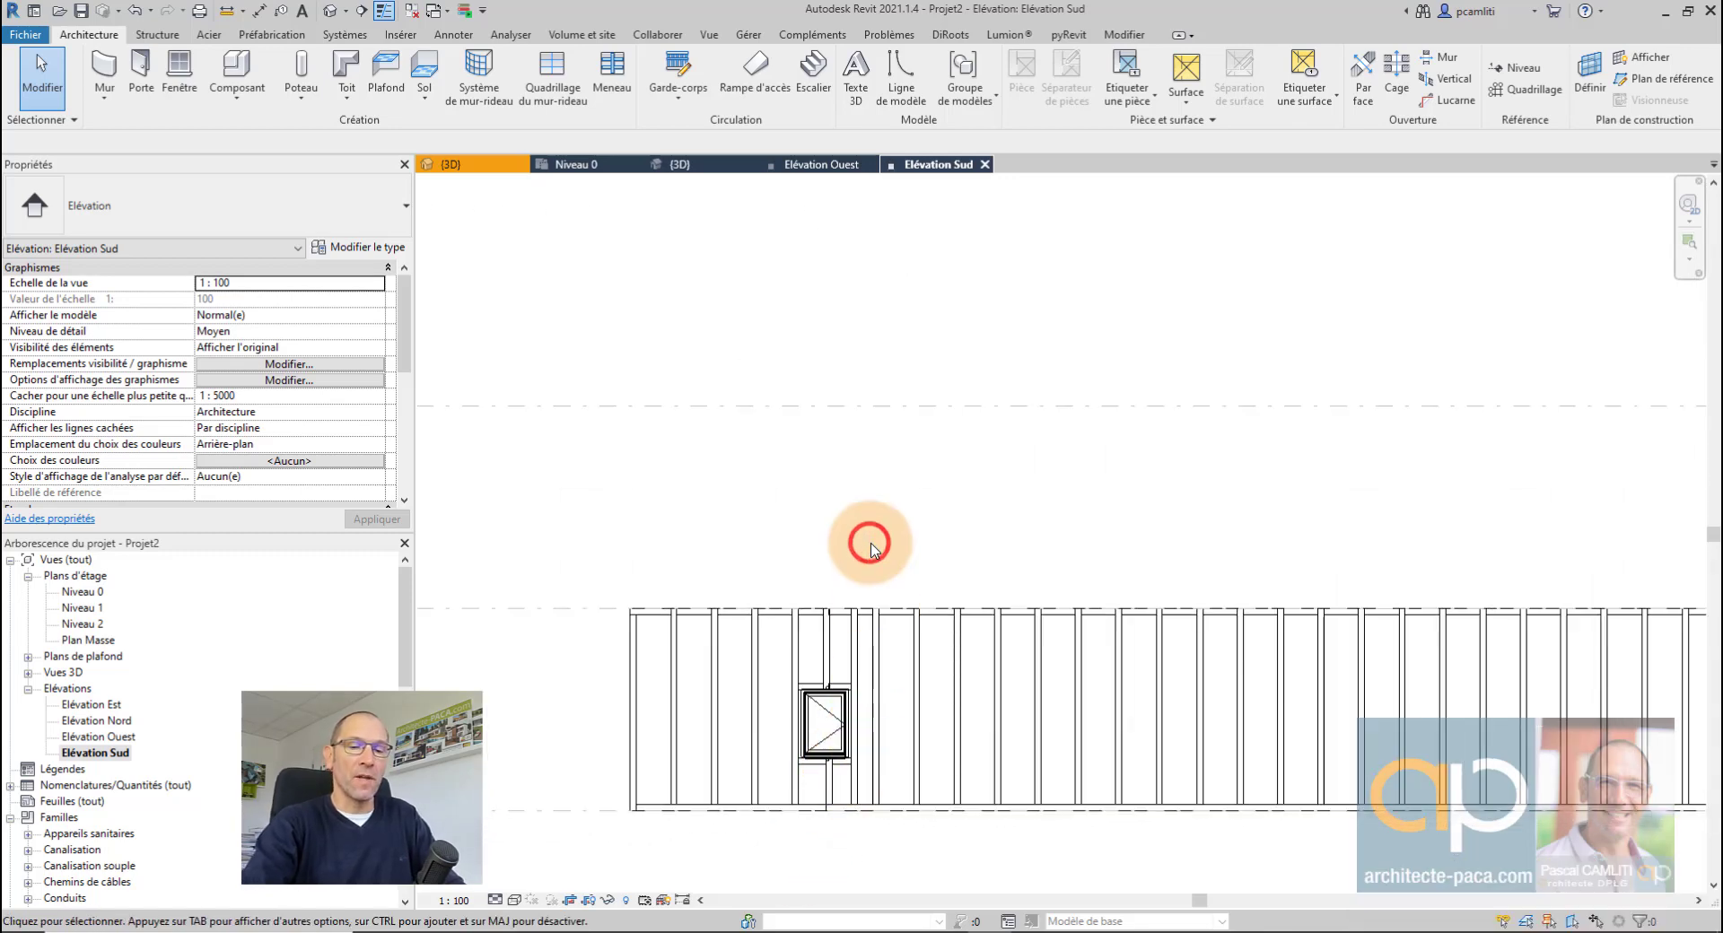
key(ctrl+Tab)
scroll(871, 545, down, 5)
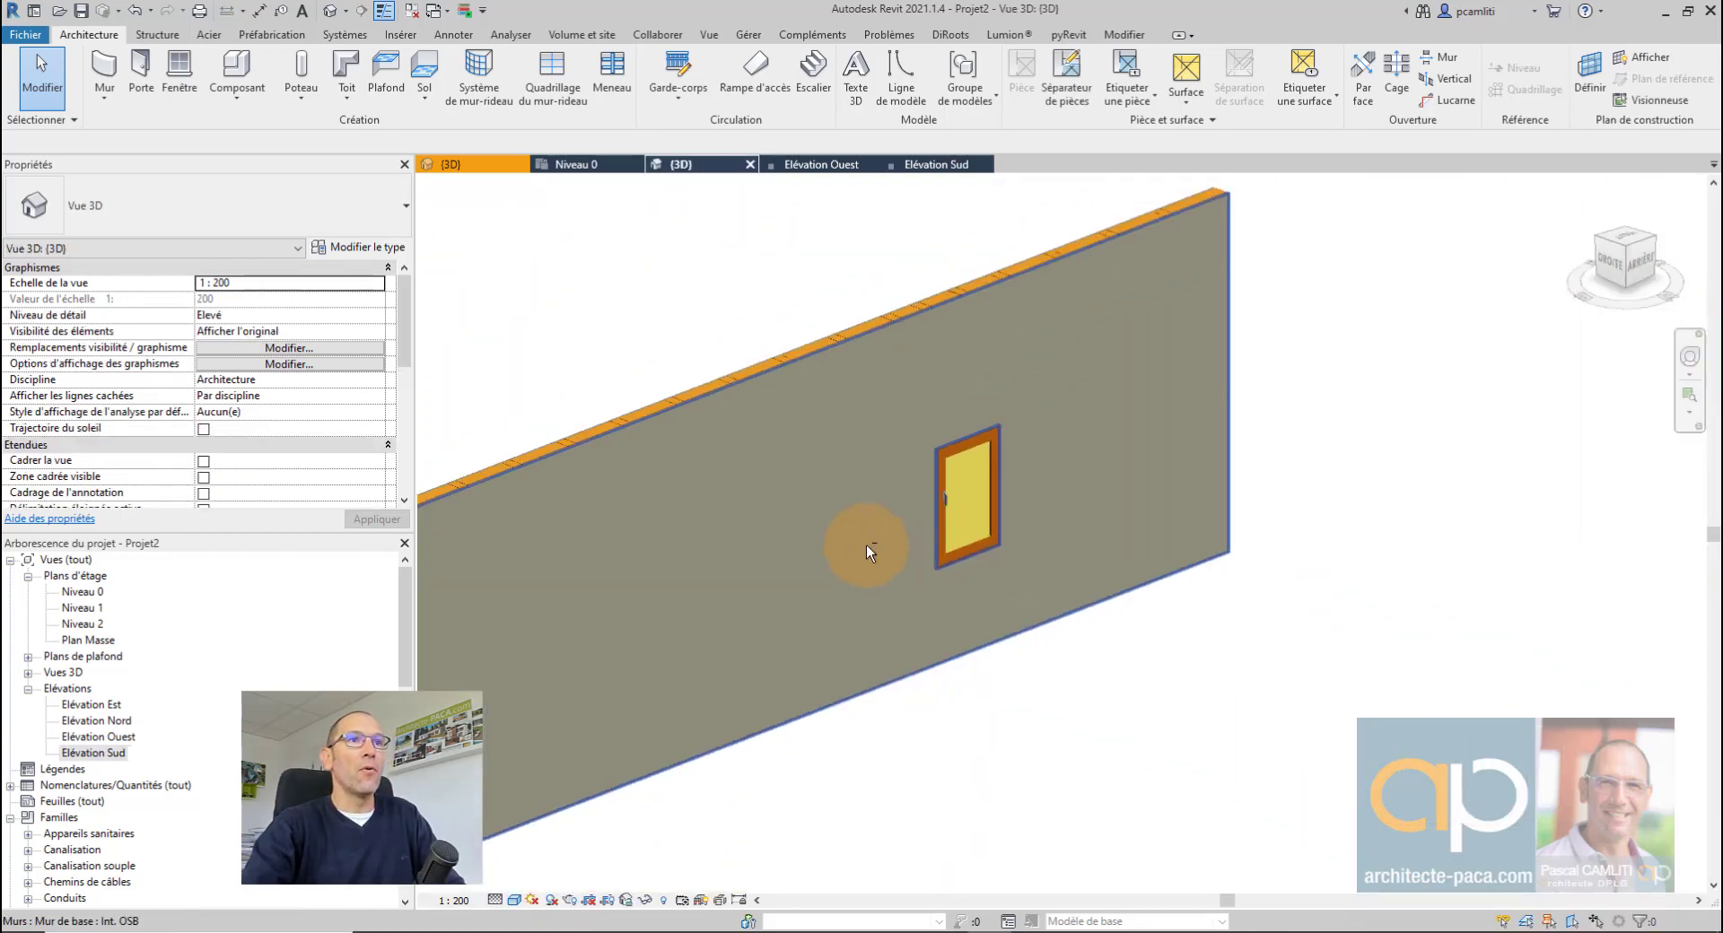
shift+middle_drag(870, 546, 1350, 610)
scroll(942, 711, down, 3)
scroll(707, 683, up, 4)
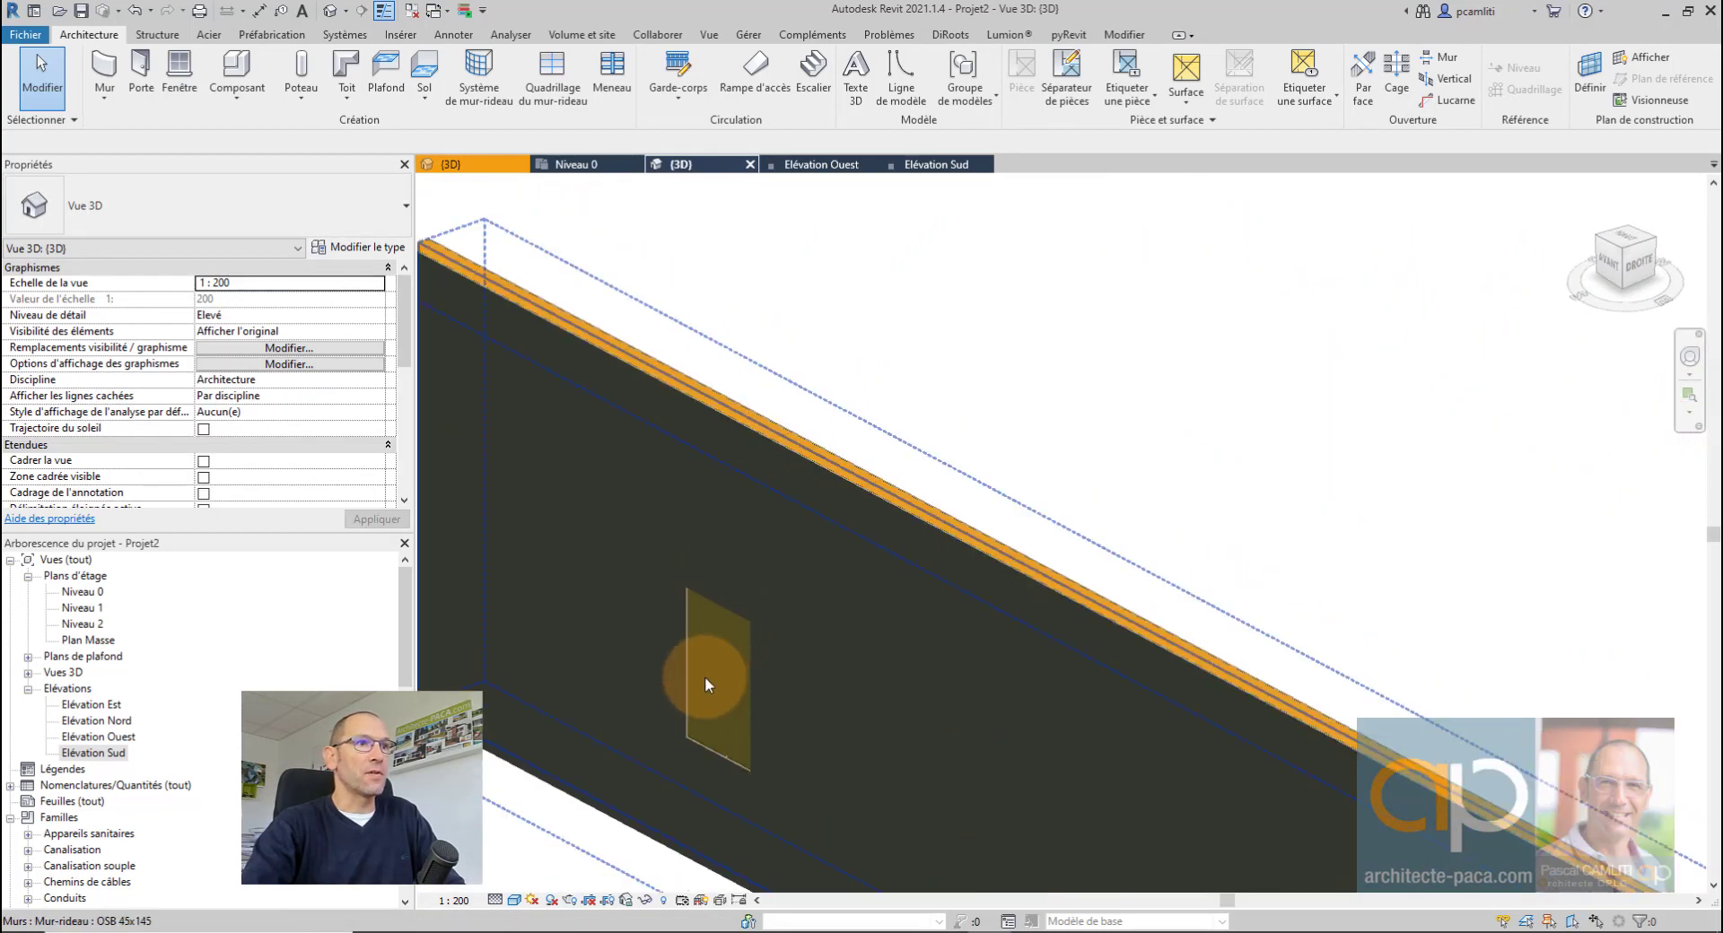
middle_drag(741, 636, 753, 621)
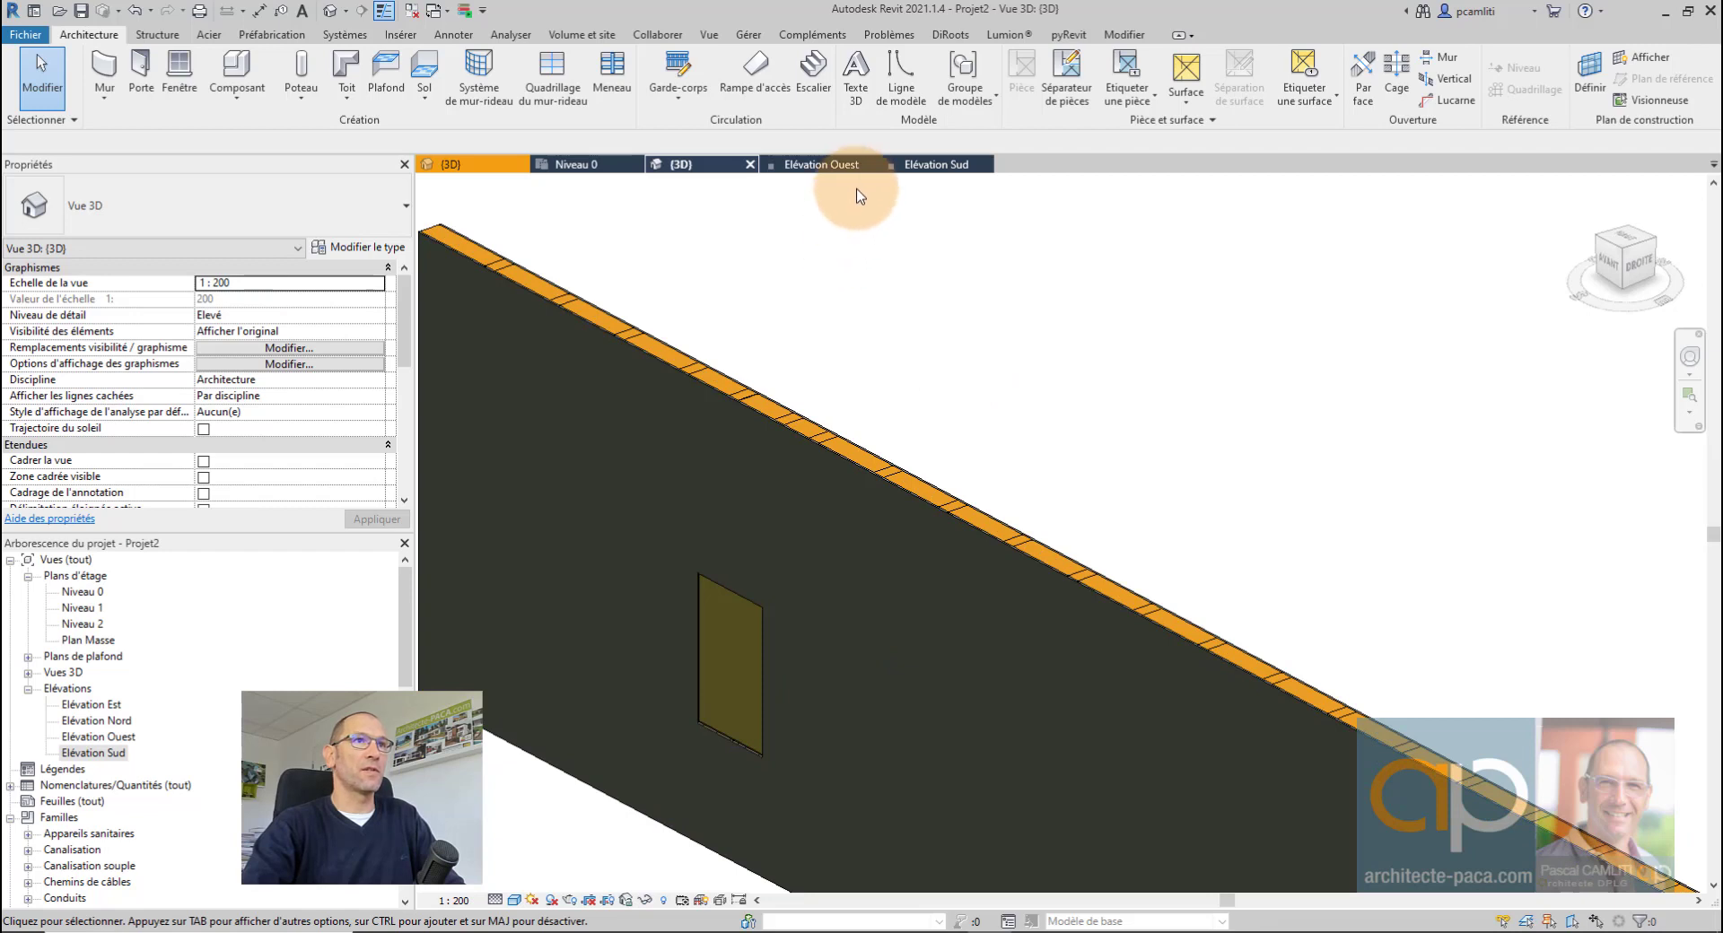
Step: Open the north elevation and inspect the window on that side of the wall
double_click(111, 723)
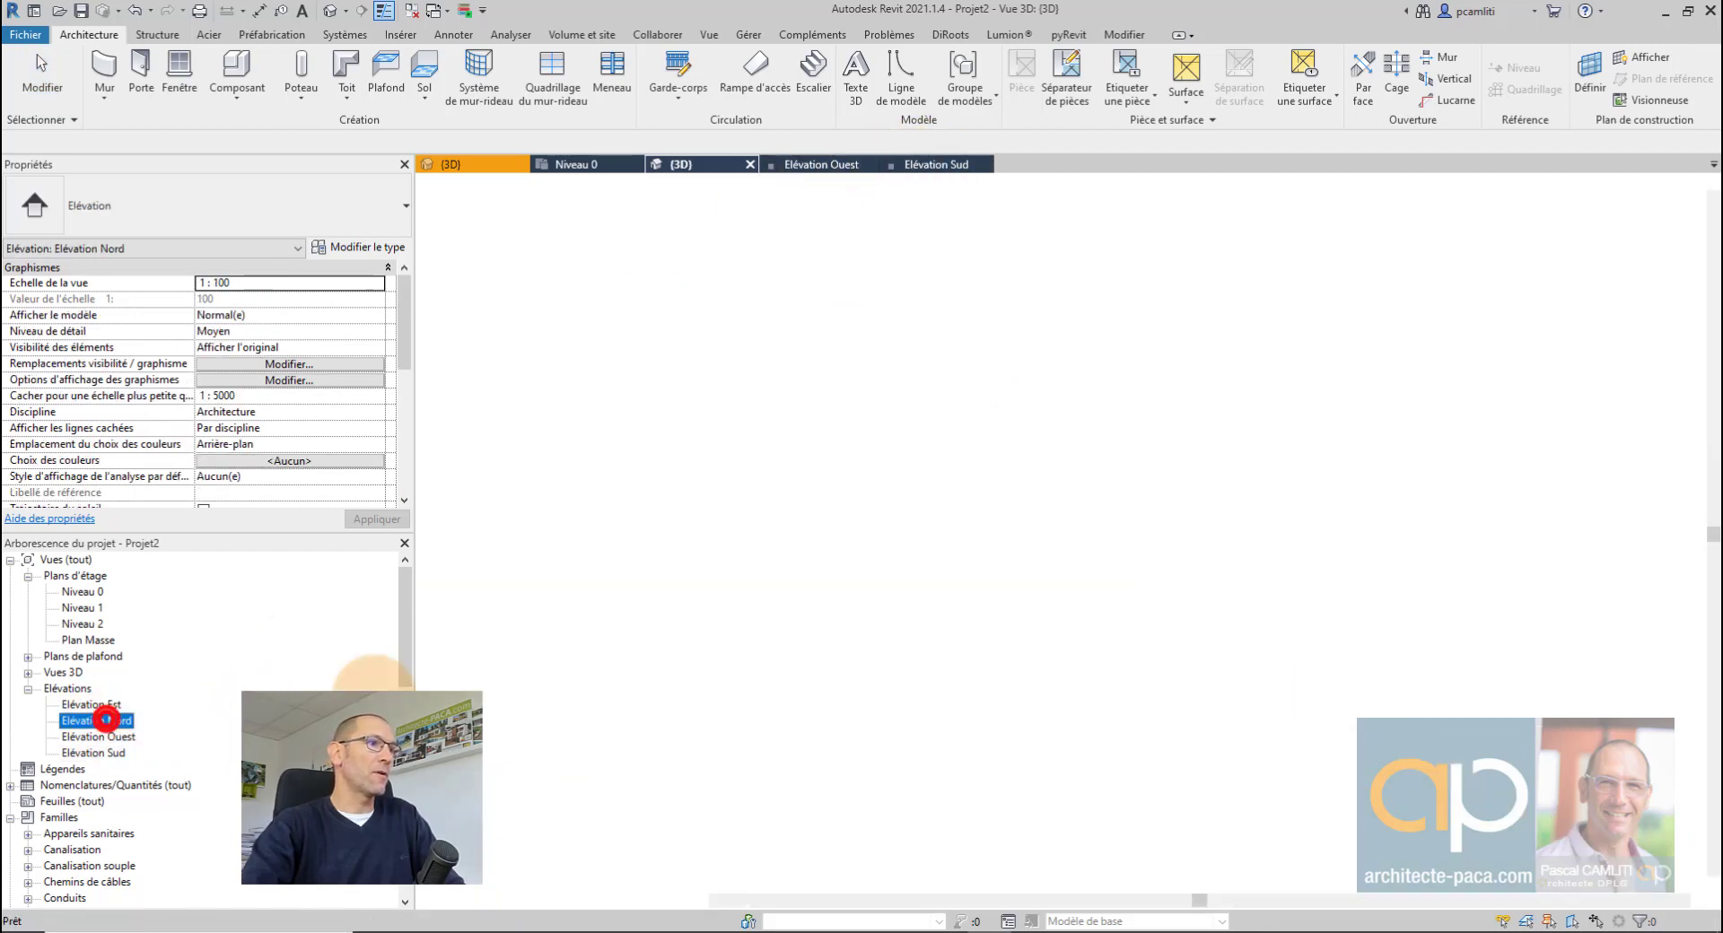
scroll(1283, 767, up, 2)
scroll(1224, 775, up, 2)
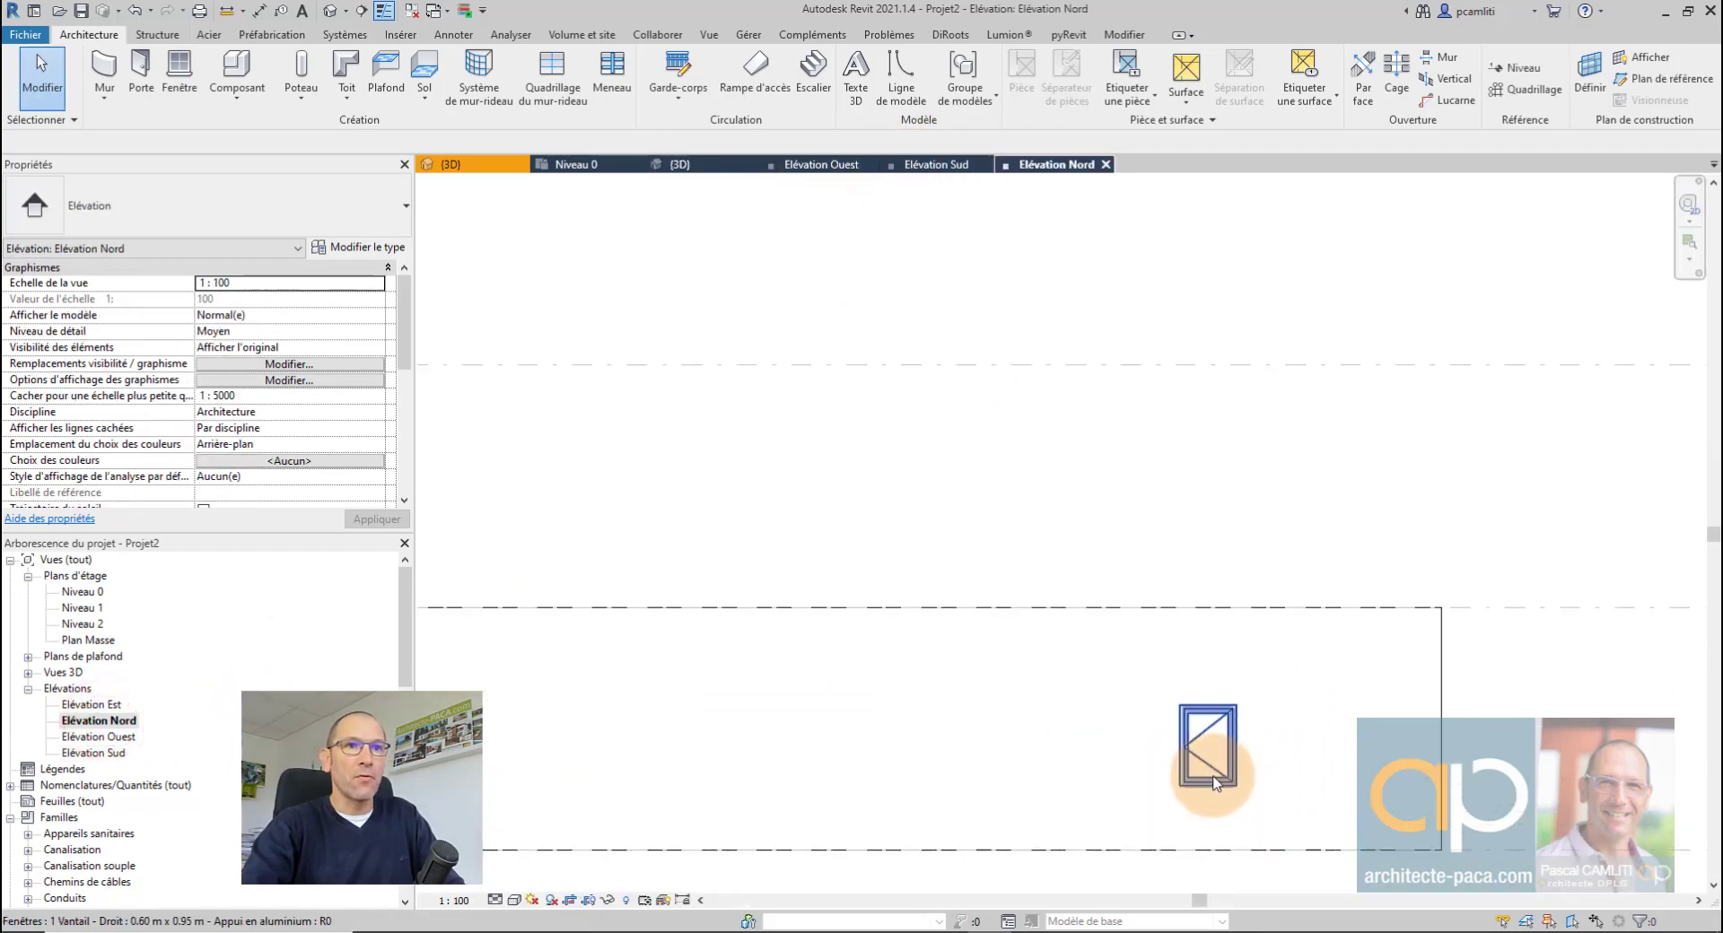
Step: Return to the south elevation and display it in the hidden-line visual style, framed on the window recess
double_click(93, 753)
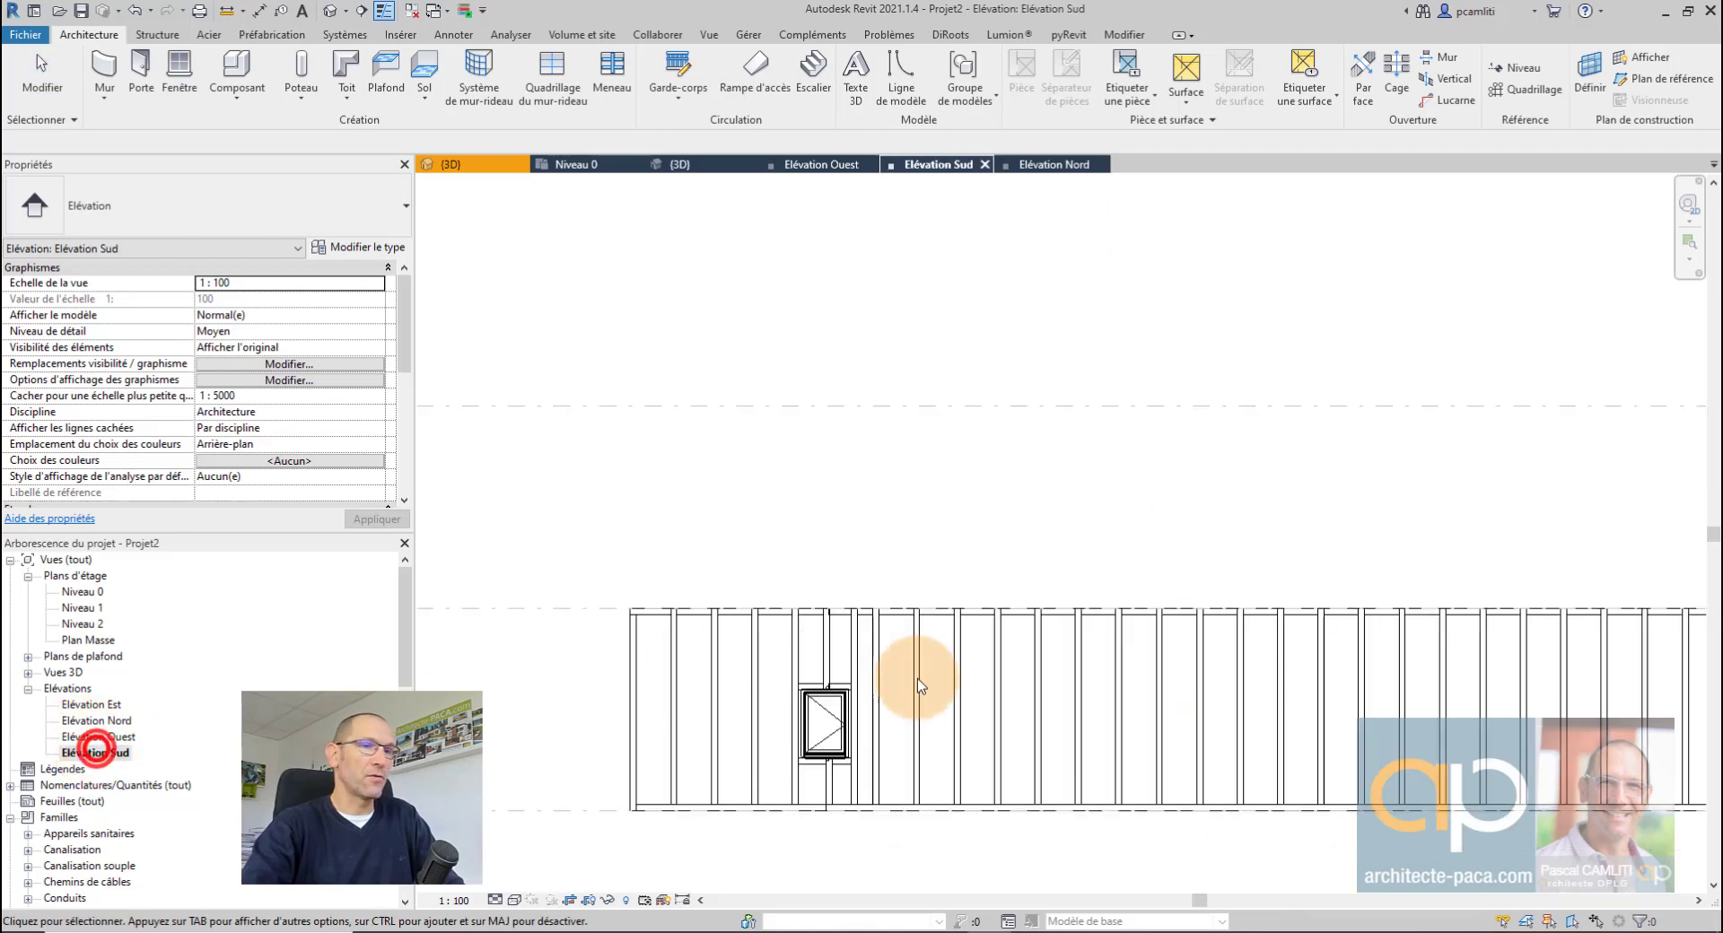
click(514, 900)
click(560, 822)
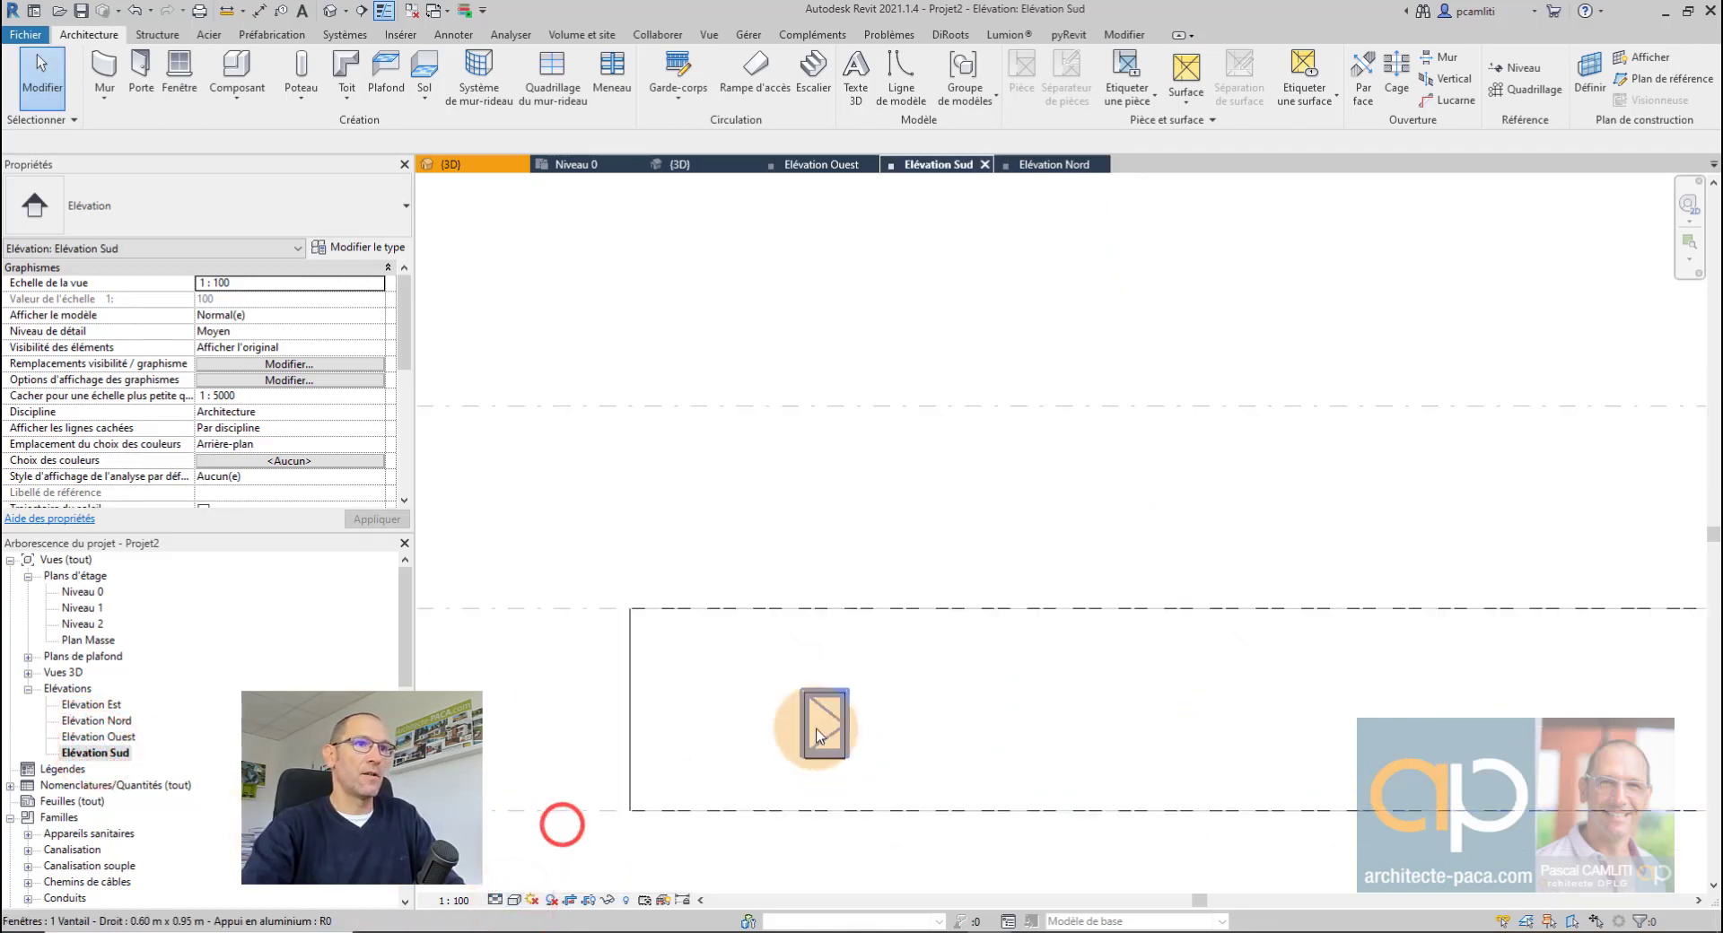
scroll(824, 704, up, 2)
middle_drag(825, 703, 789, 459)
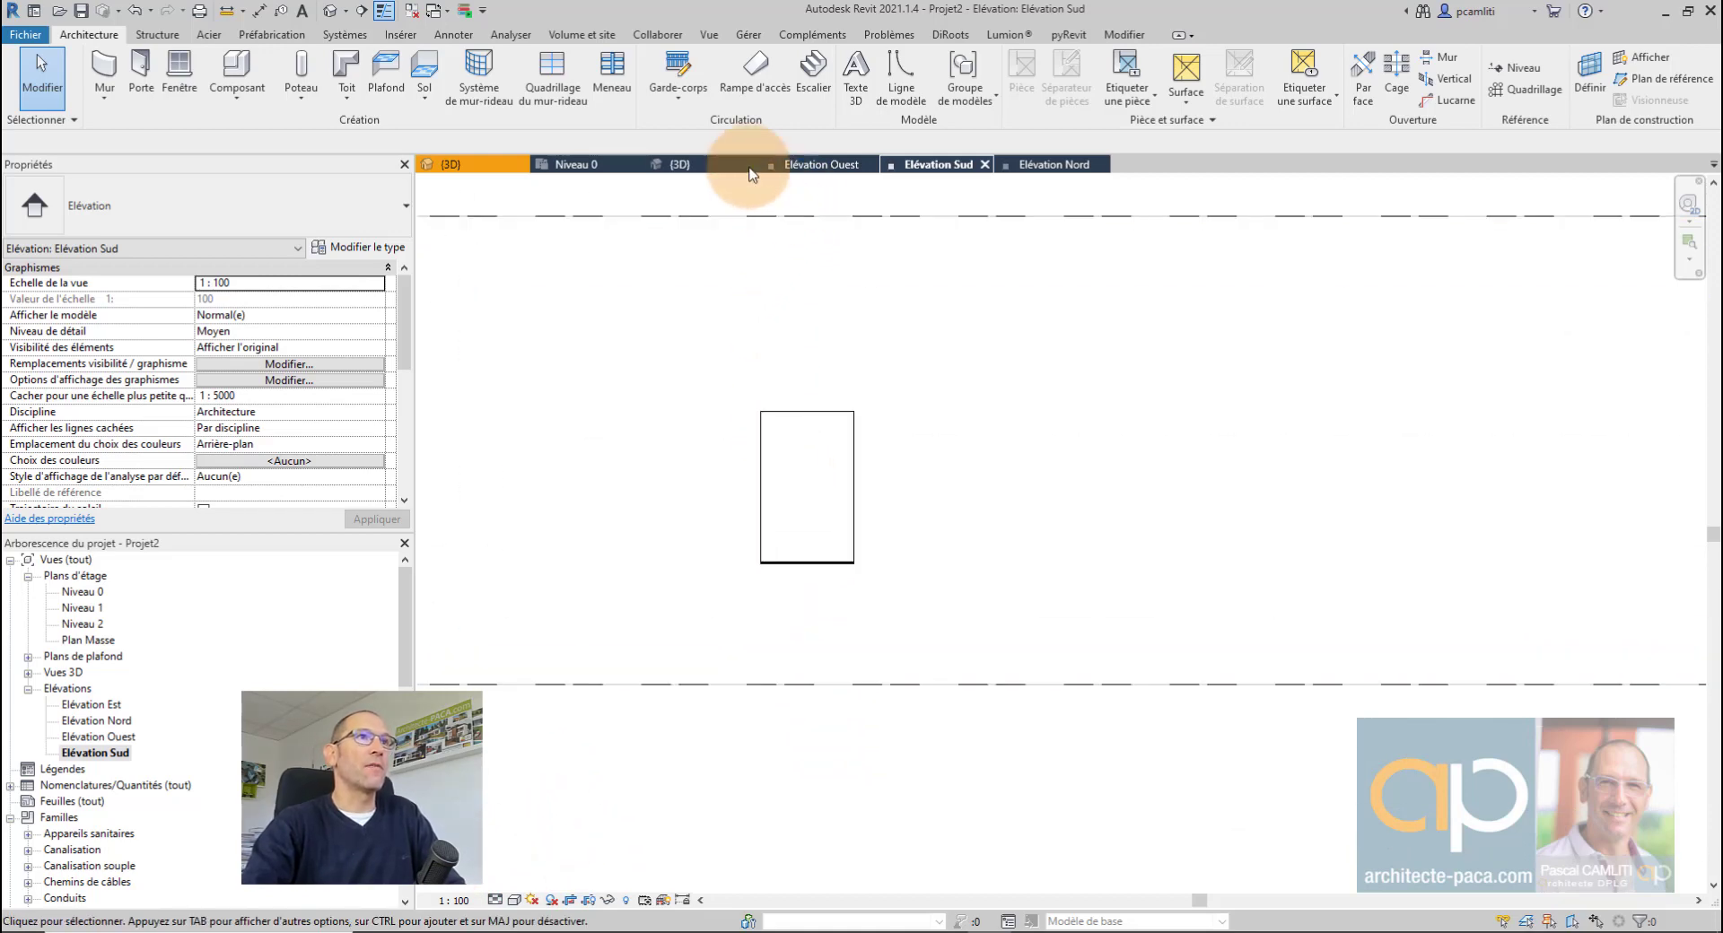
Step: Cut a rectangular wall opening in the Int. OSB wall over the window, about 59 cm wide and 88 cm high, 82 cm above the base
click(1438, 59)
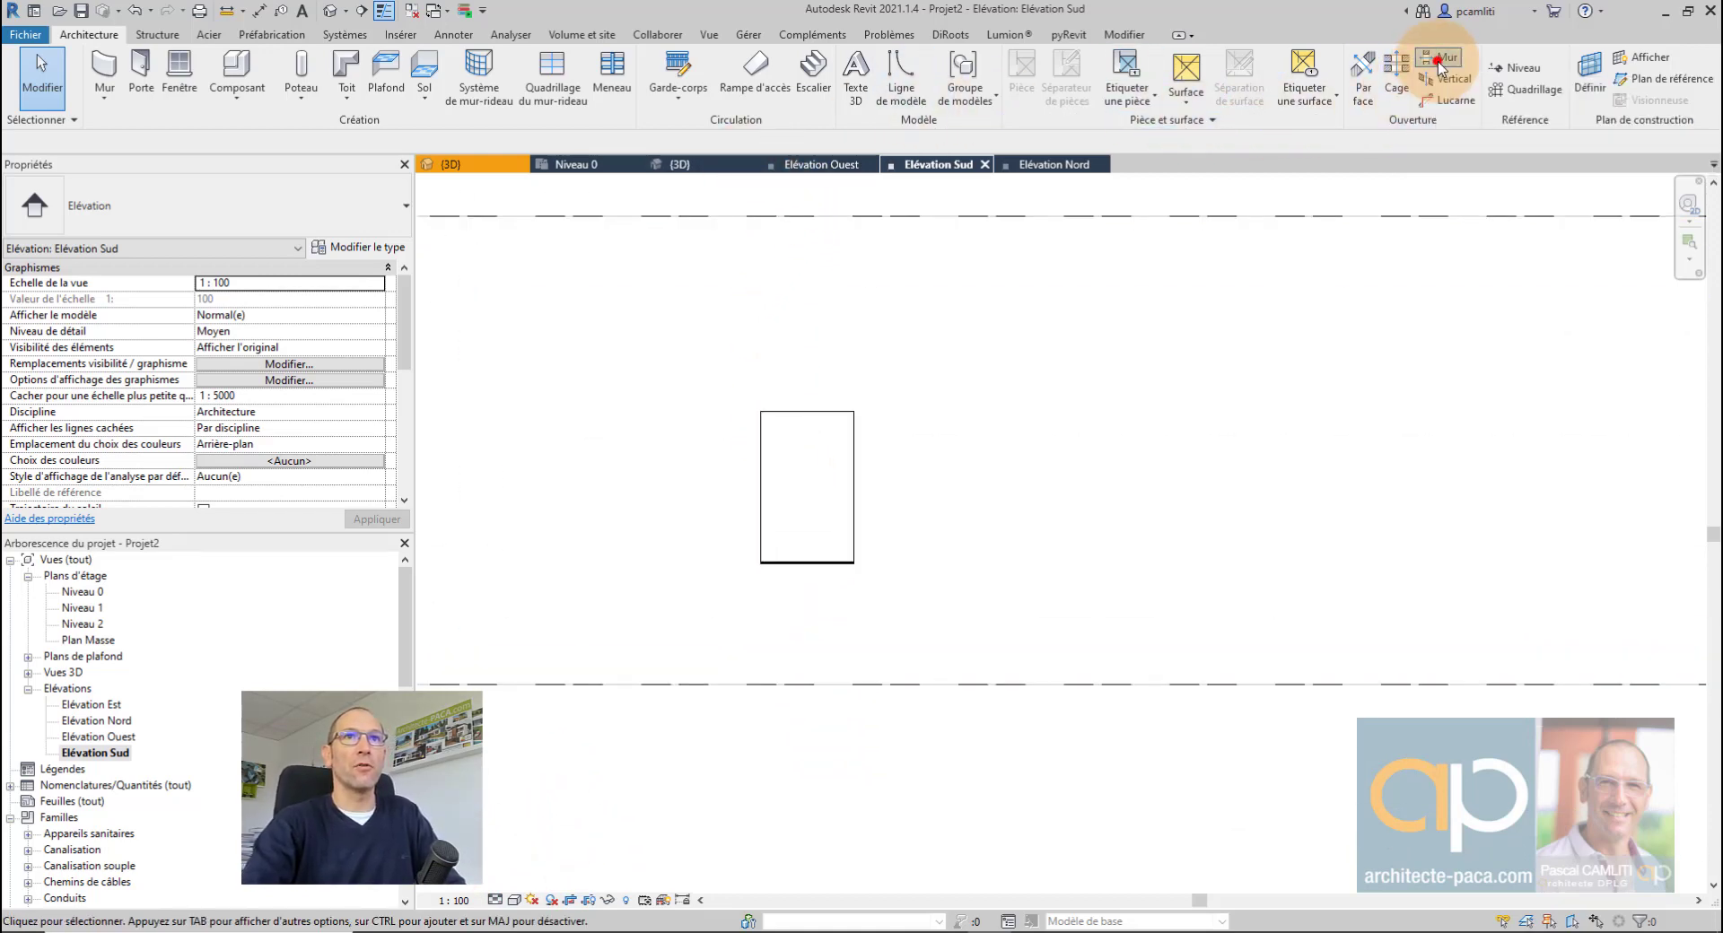
click(817, 480)
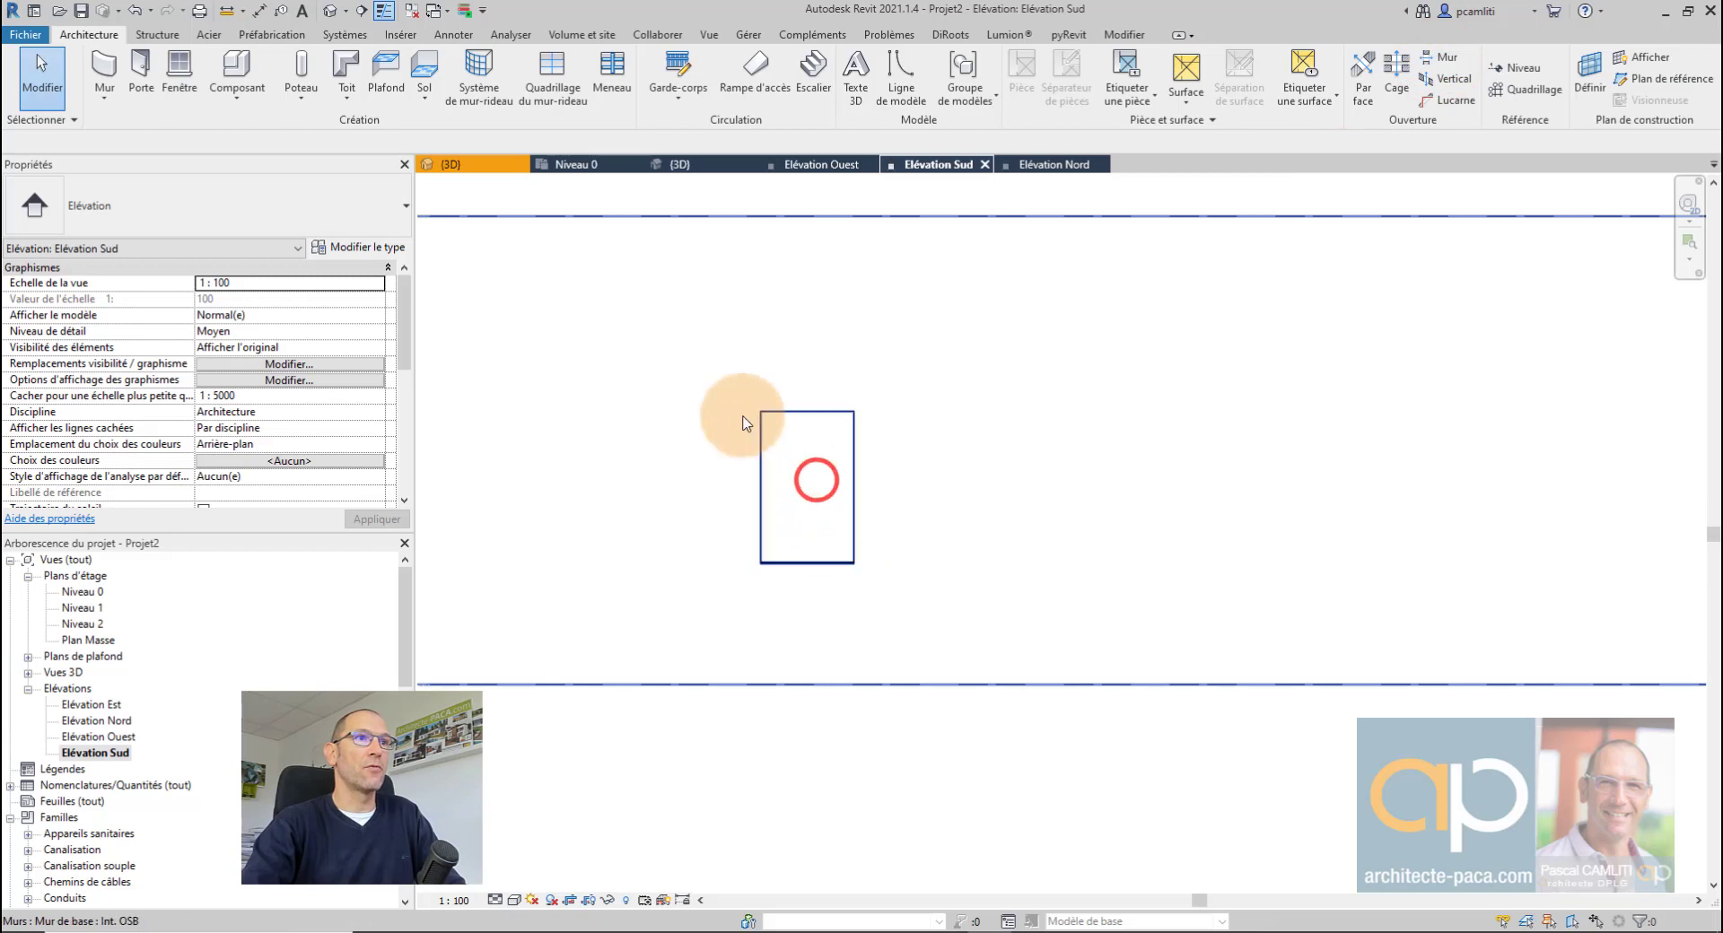
click(1430, 59)
click(763, 412)
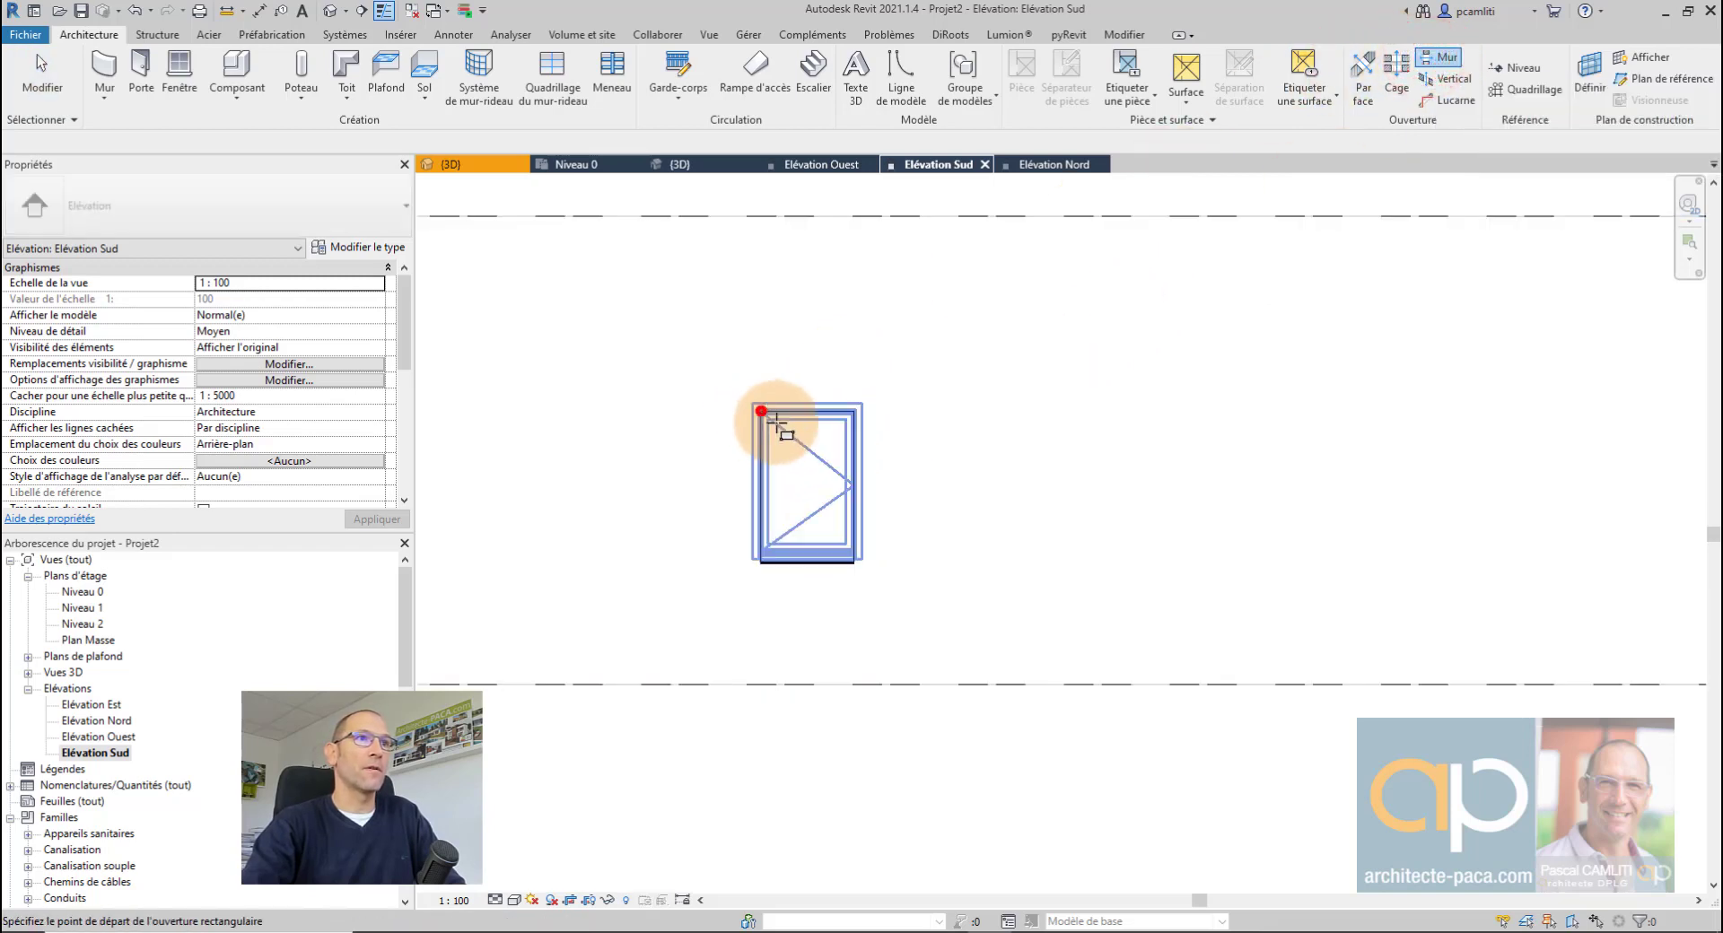
drag(829, 498, 852, 560)
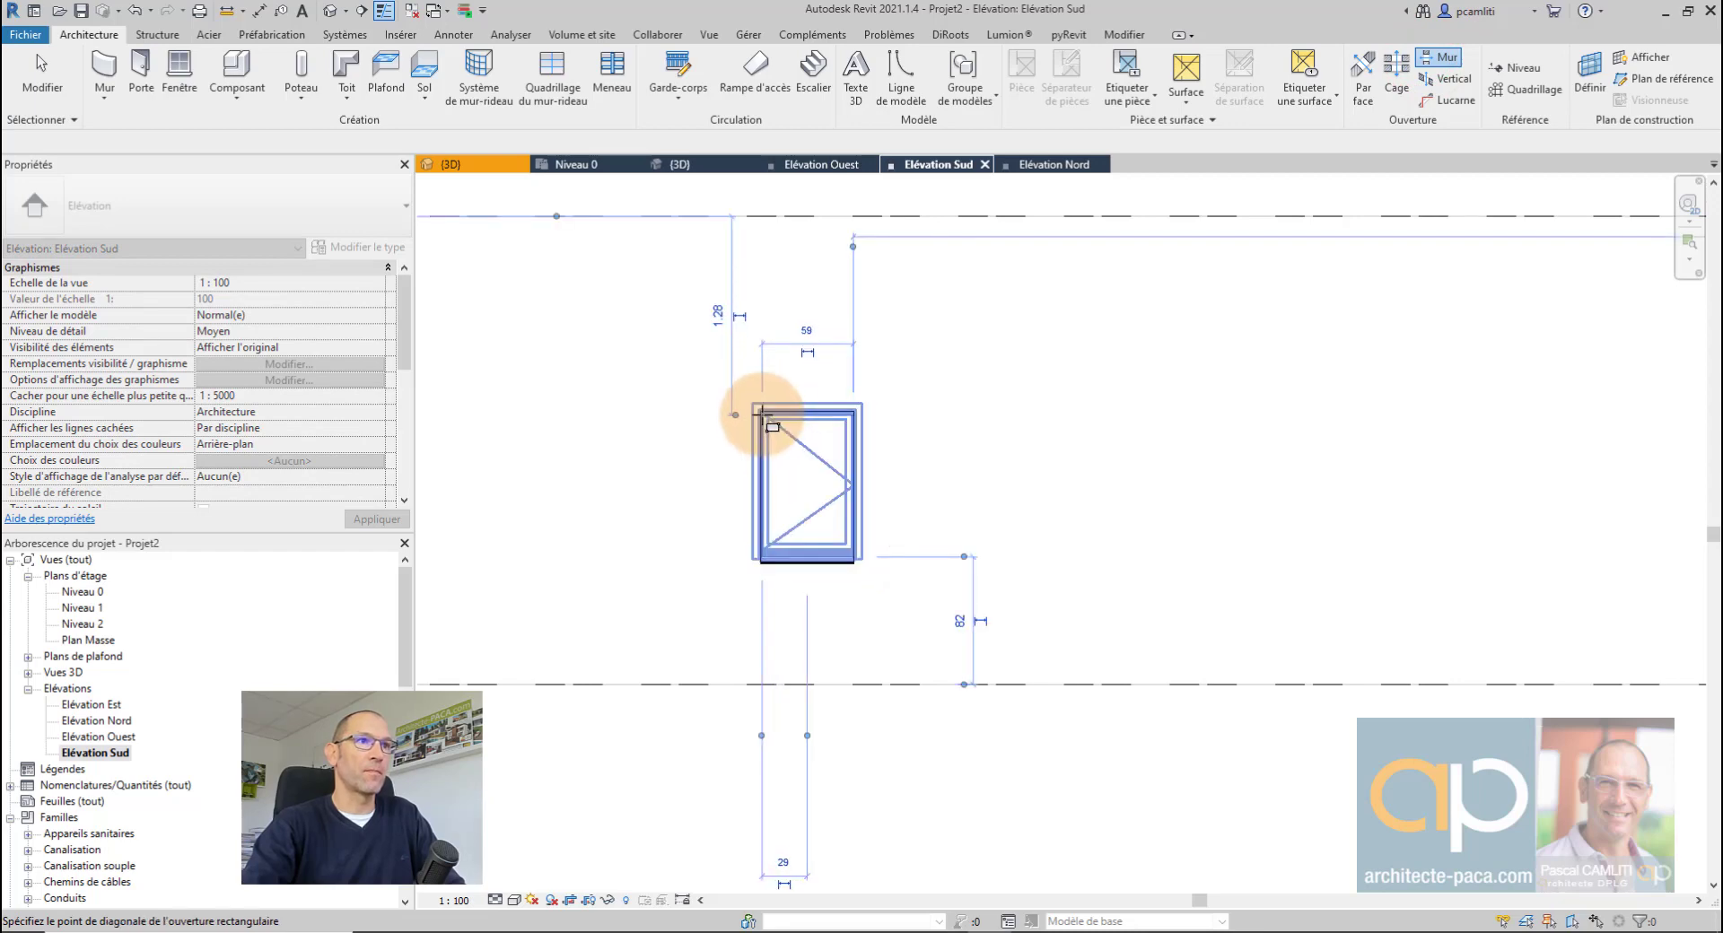
key(Escape)
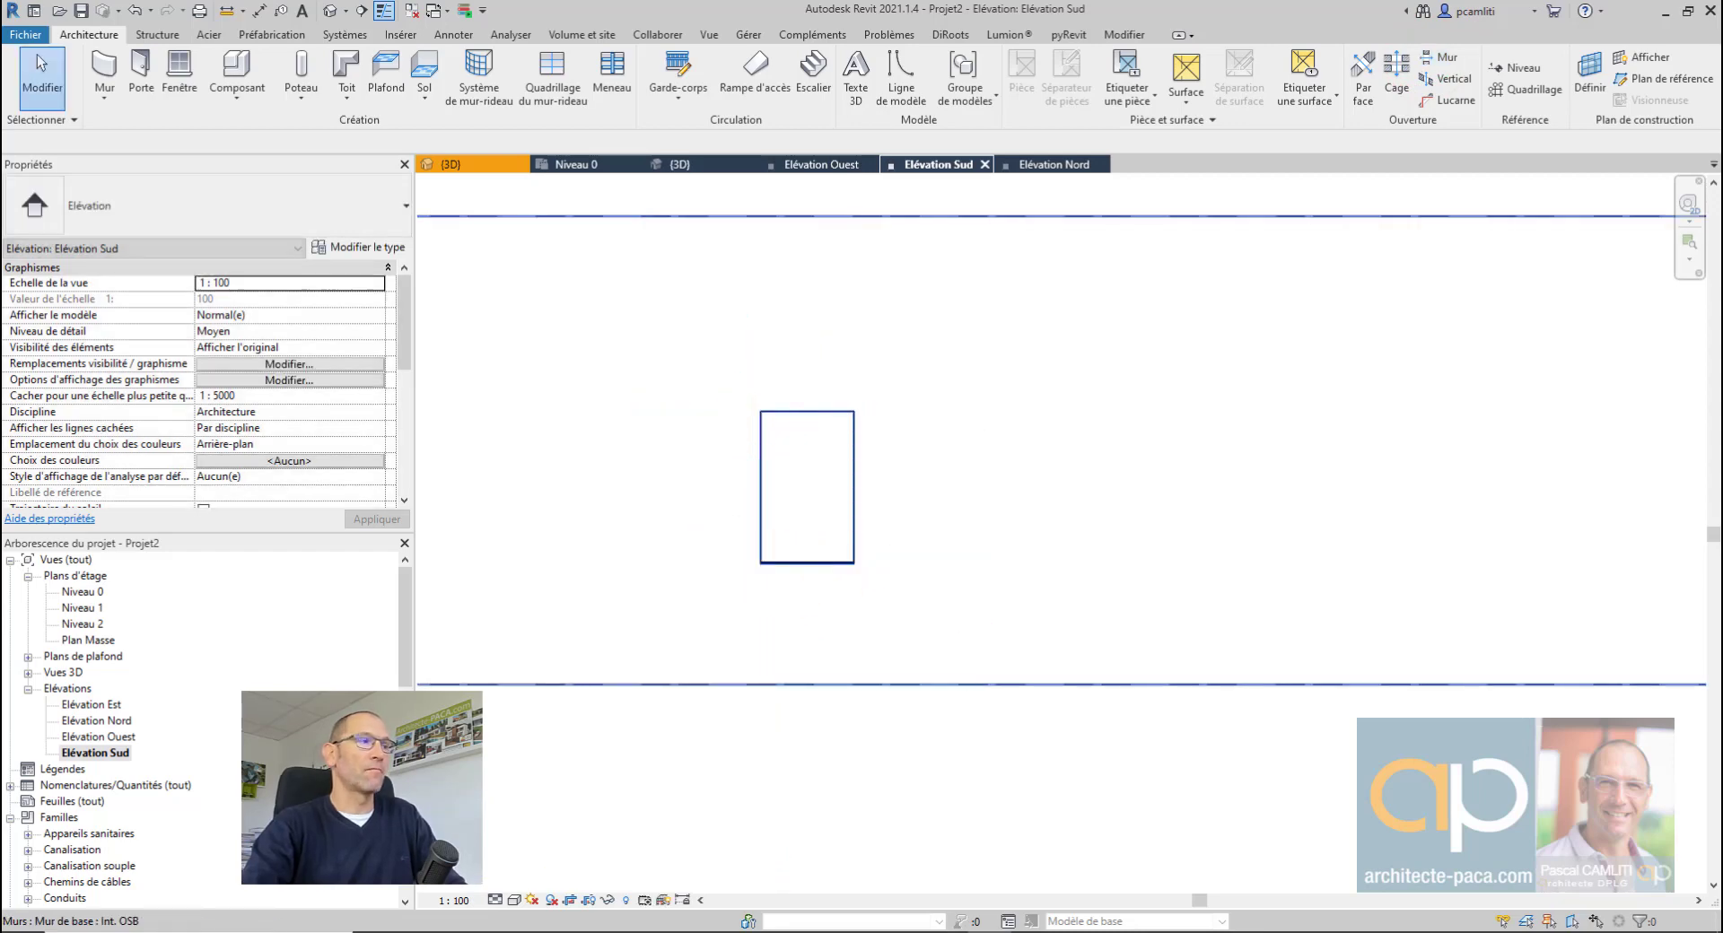
click(804, 359)
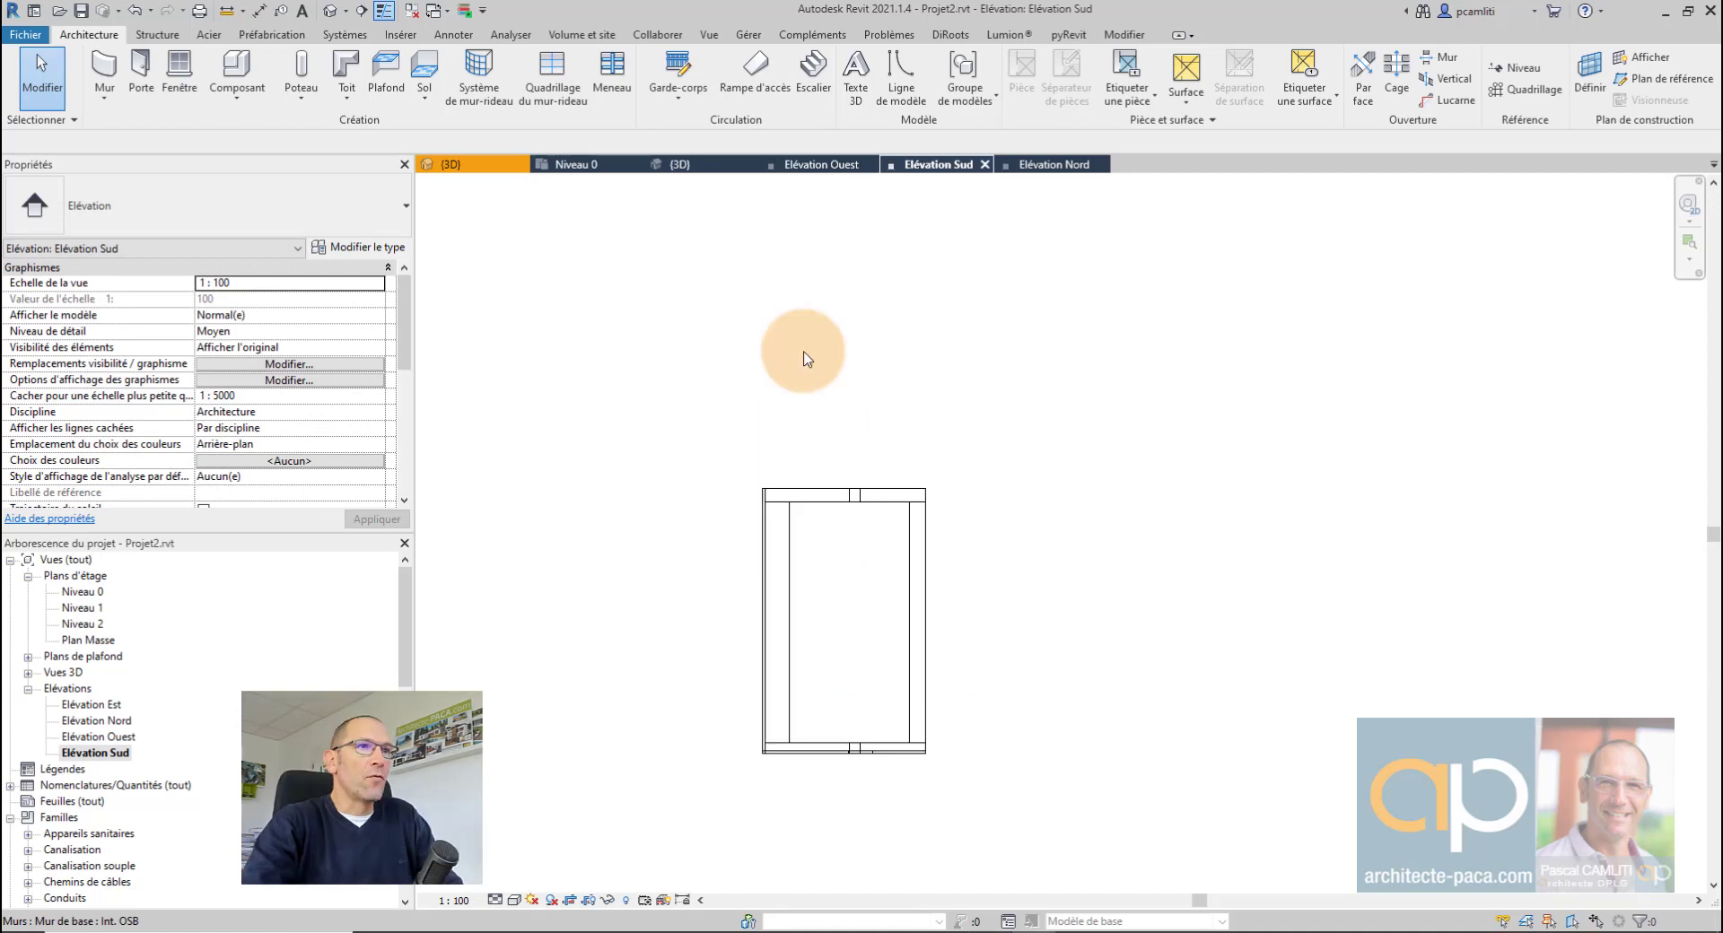
click(789, 470)
Step: Examine the new rectangular opening and the studs around it in the 3D view, ending with the front face
click(703, 163)
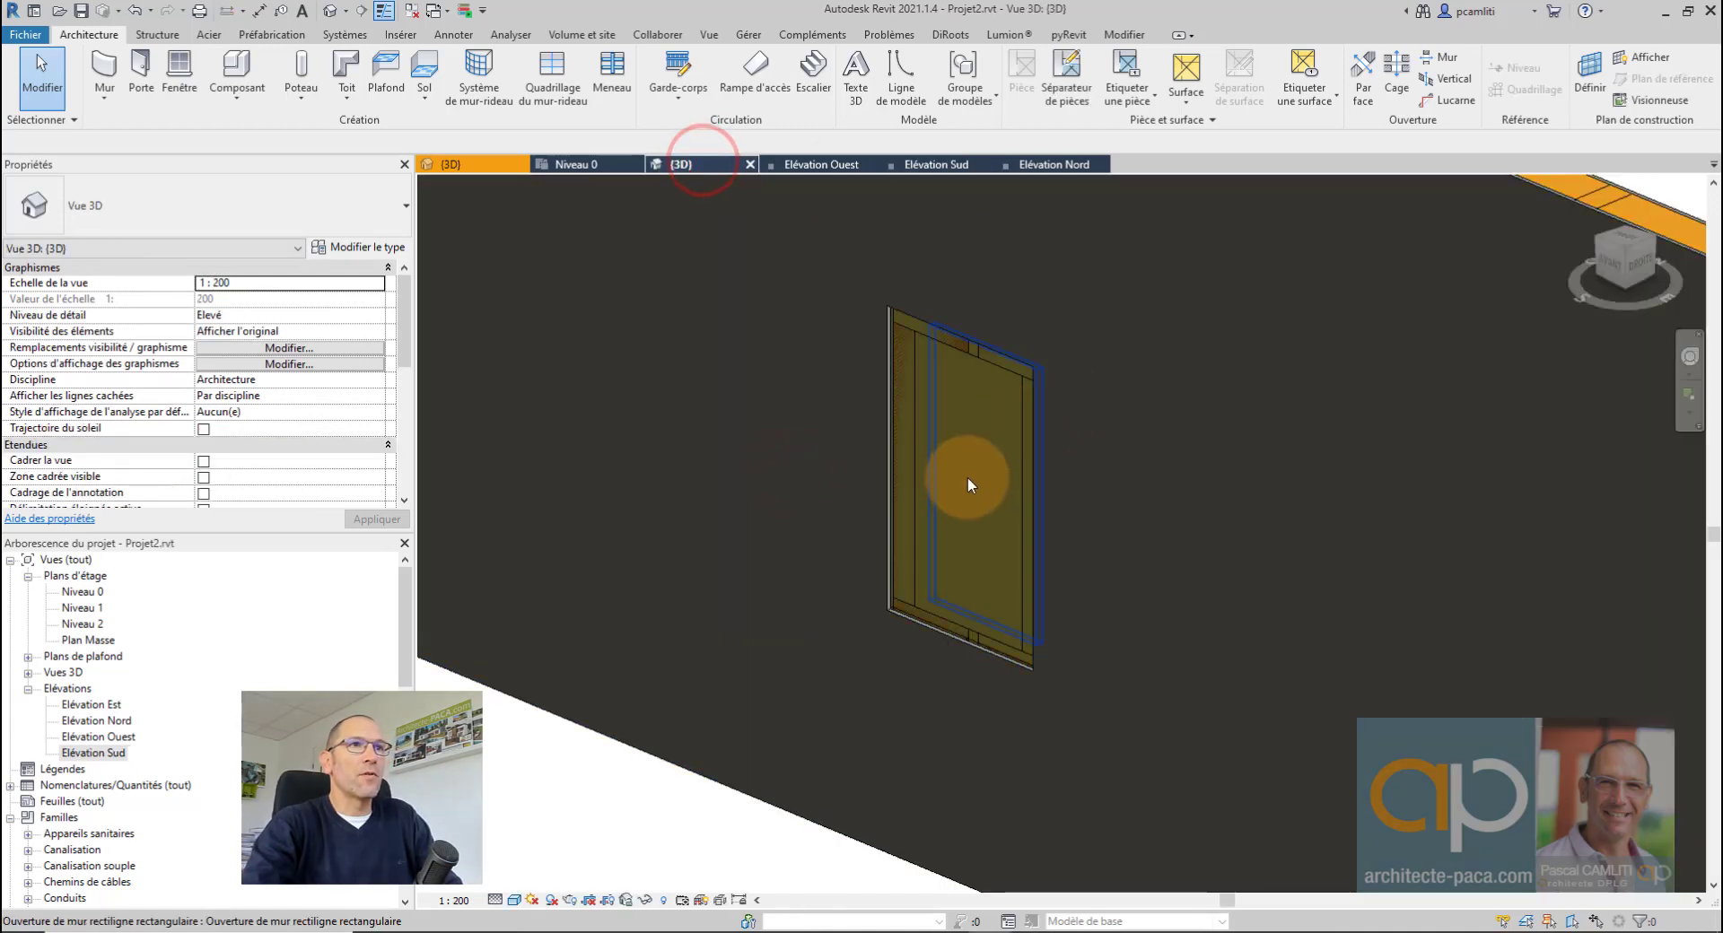
scroll(944, 446, up, 2)
click(886, 300)
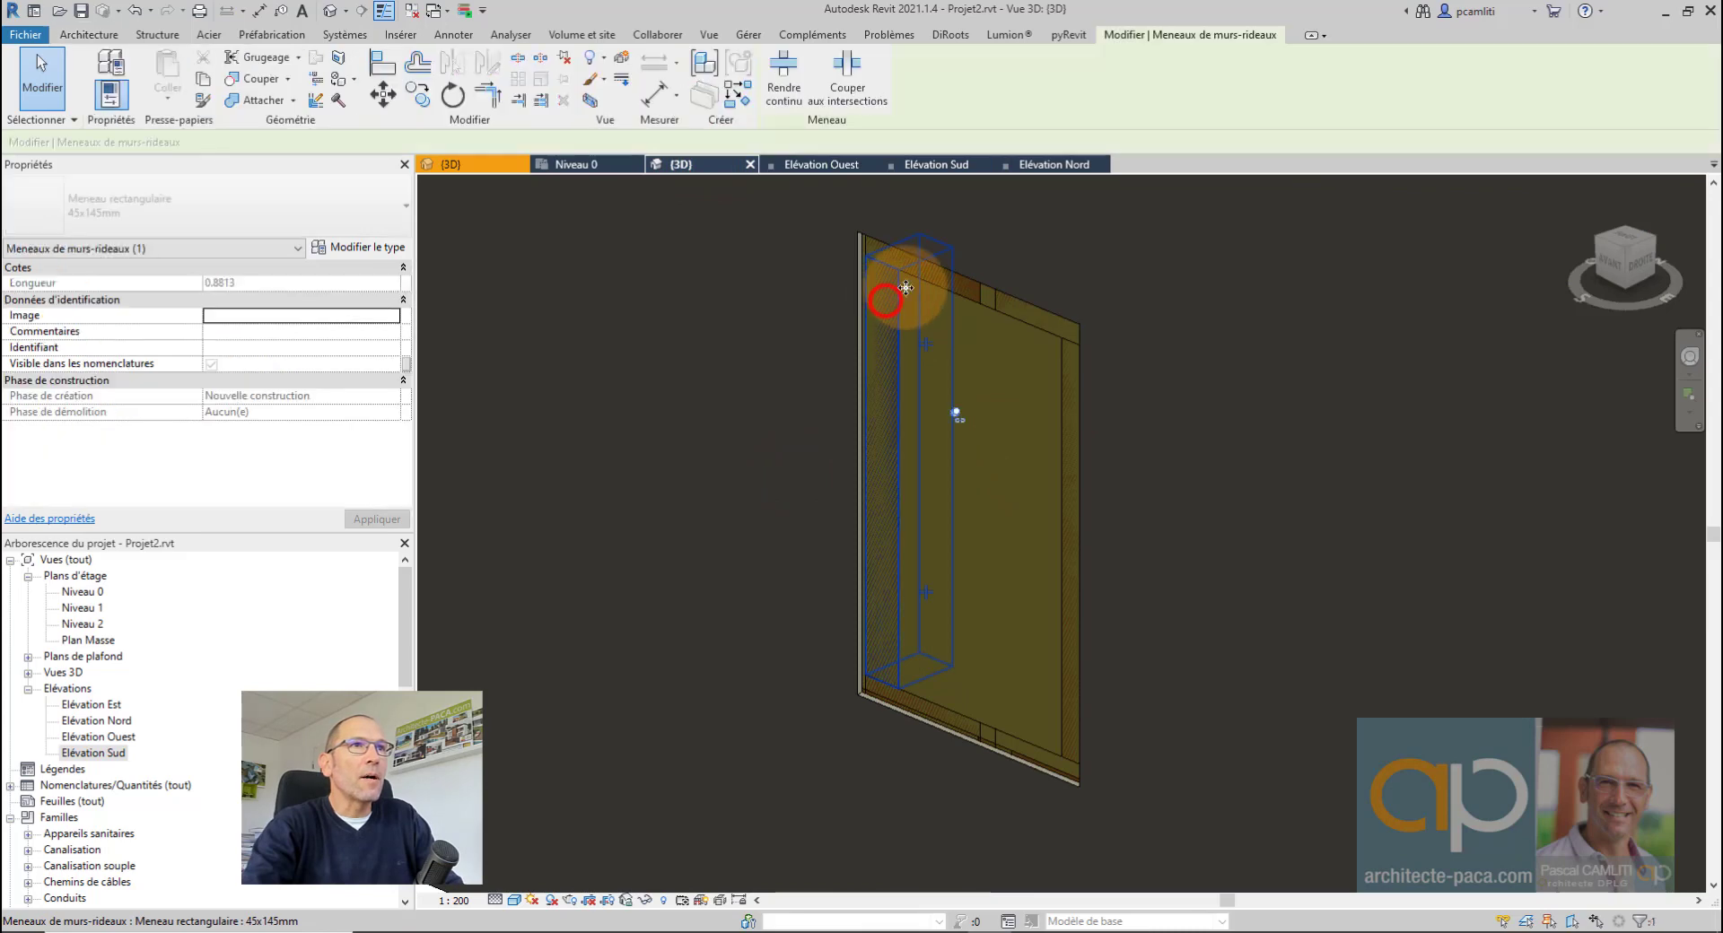
key(Escape)
scroll(1003, 352, down, 1)
click(1003, 352)
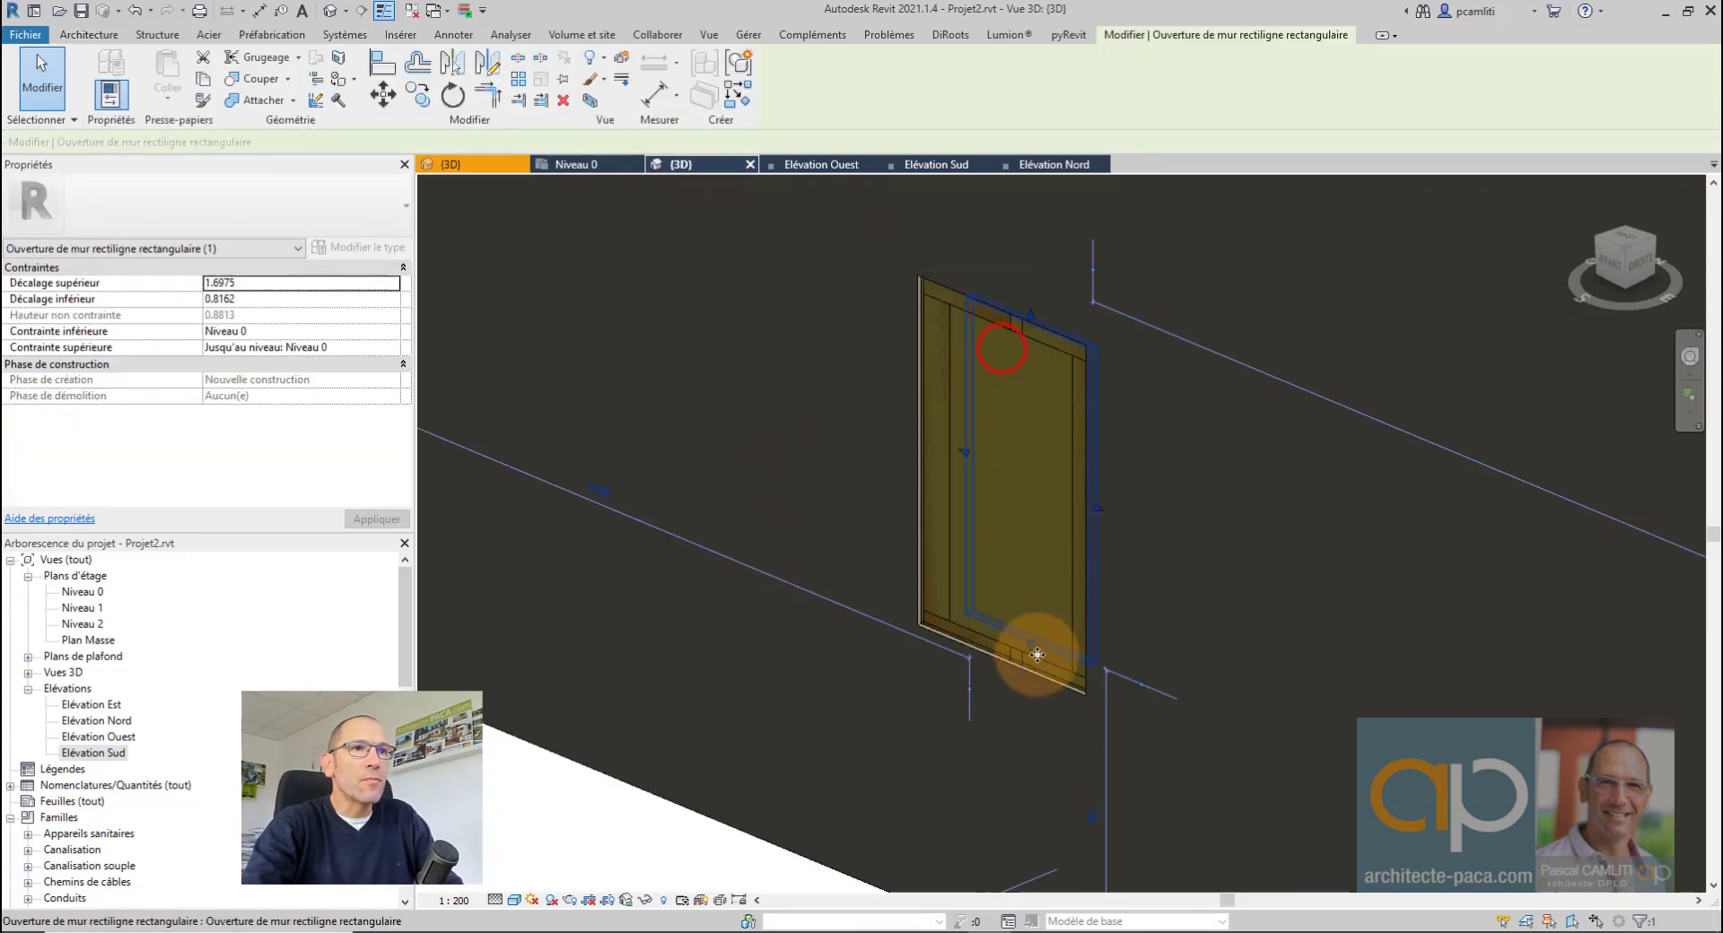
shift+middle_drag(1077, 616, 1232, 473)
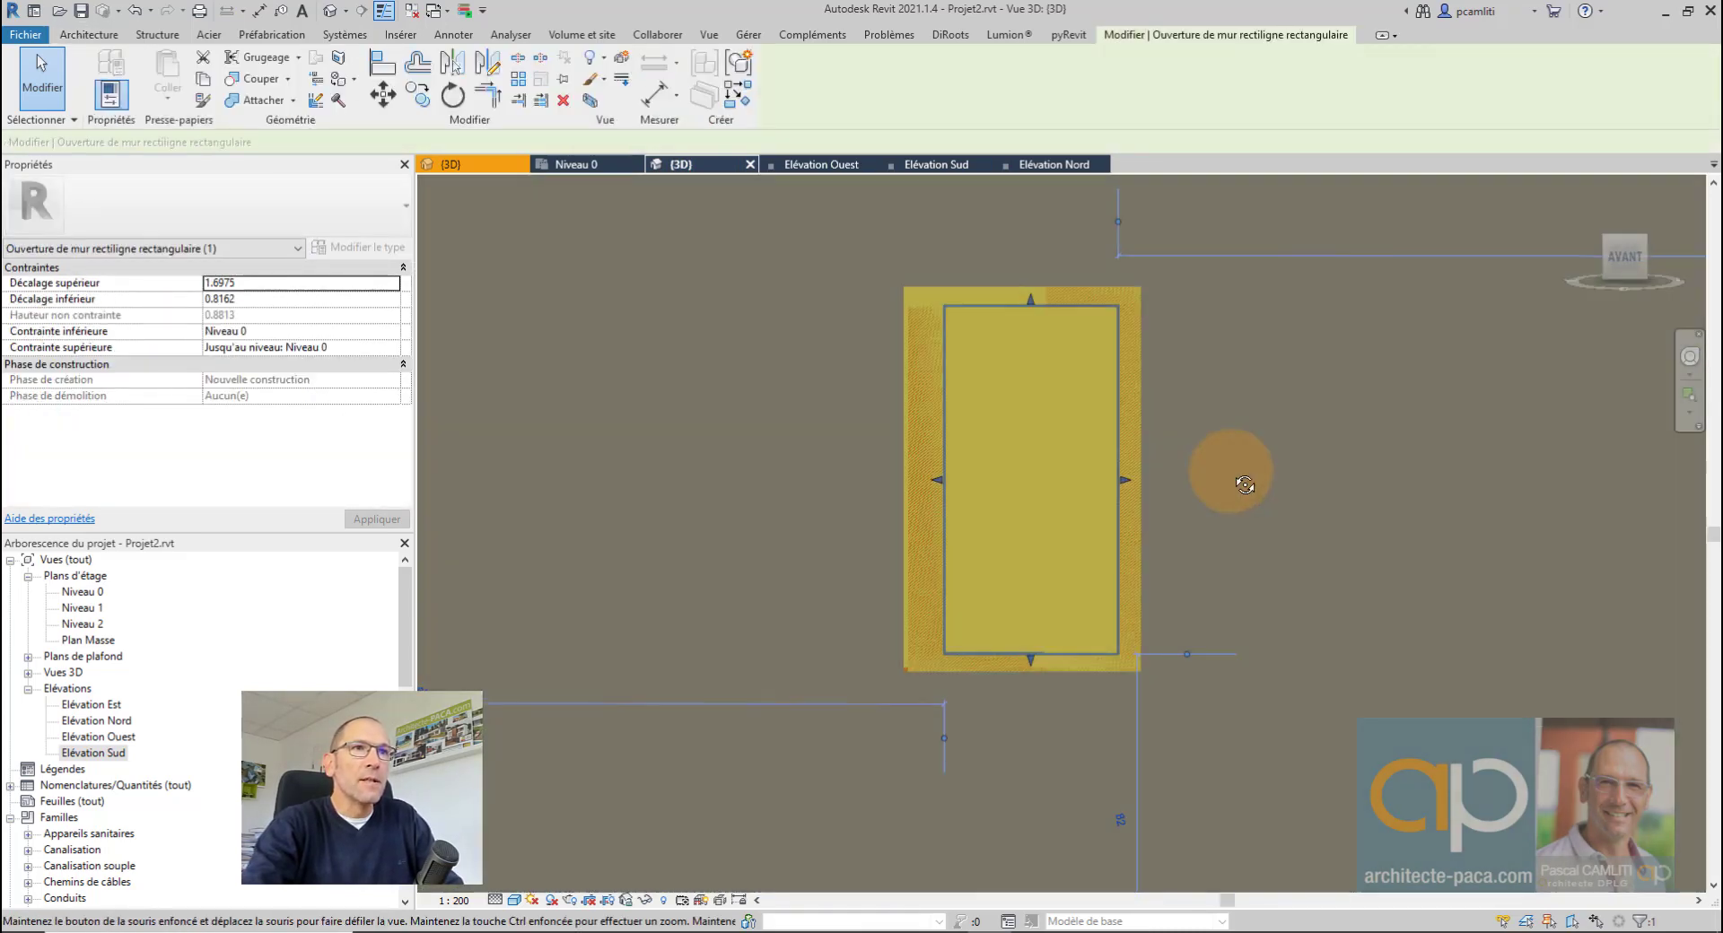
scroll(1075, 394, down, 3)
key(Escape)
scroll(1059, 411, up, 3)
scroll(1099, 243, down, 1)
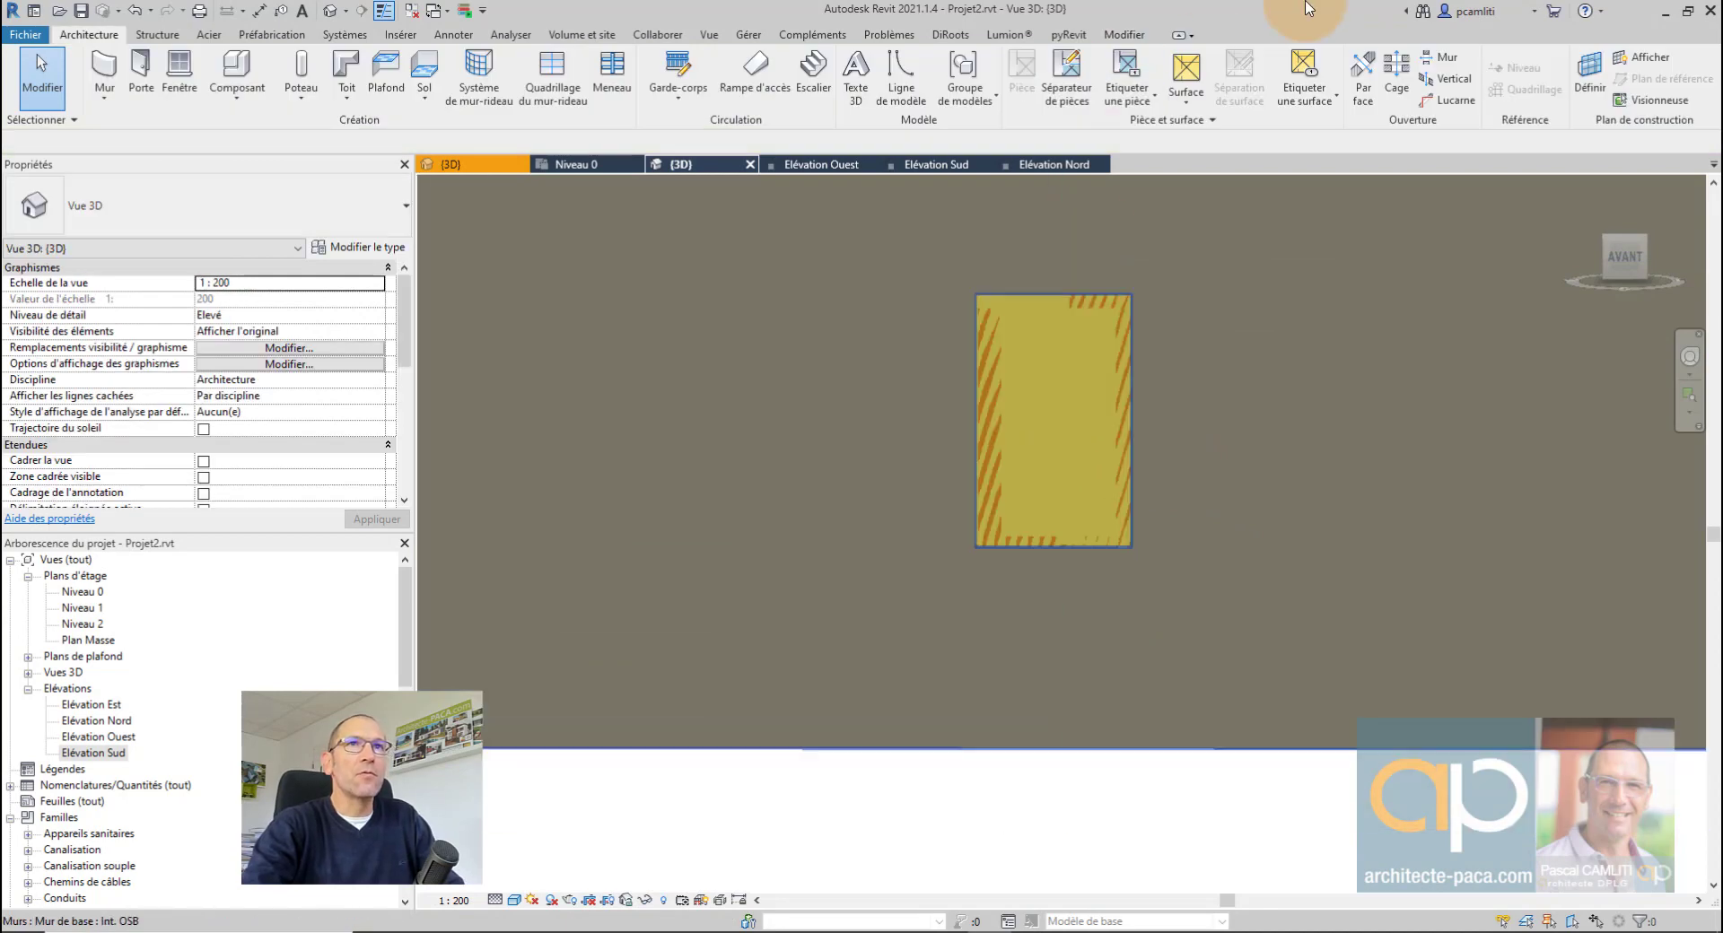
click(1429, 60)
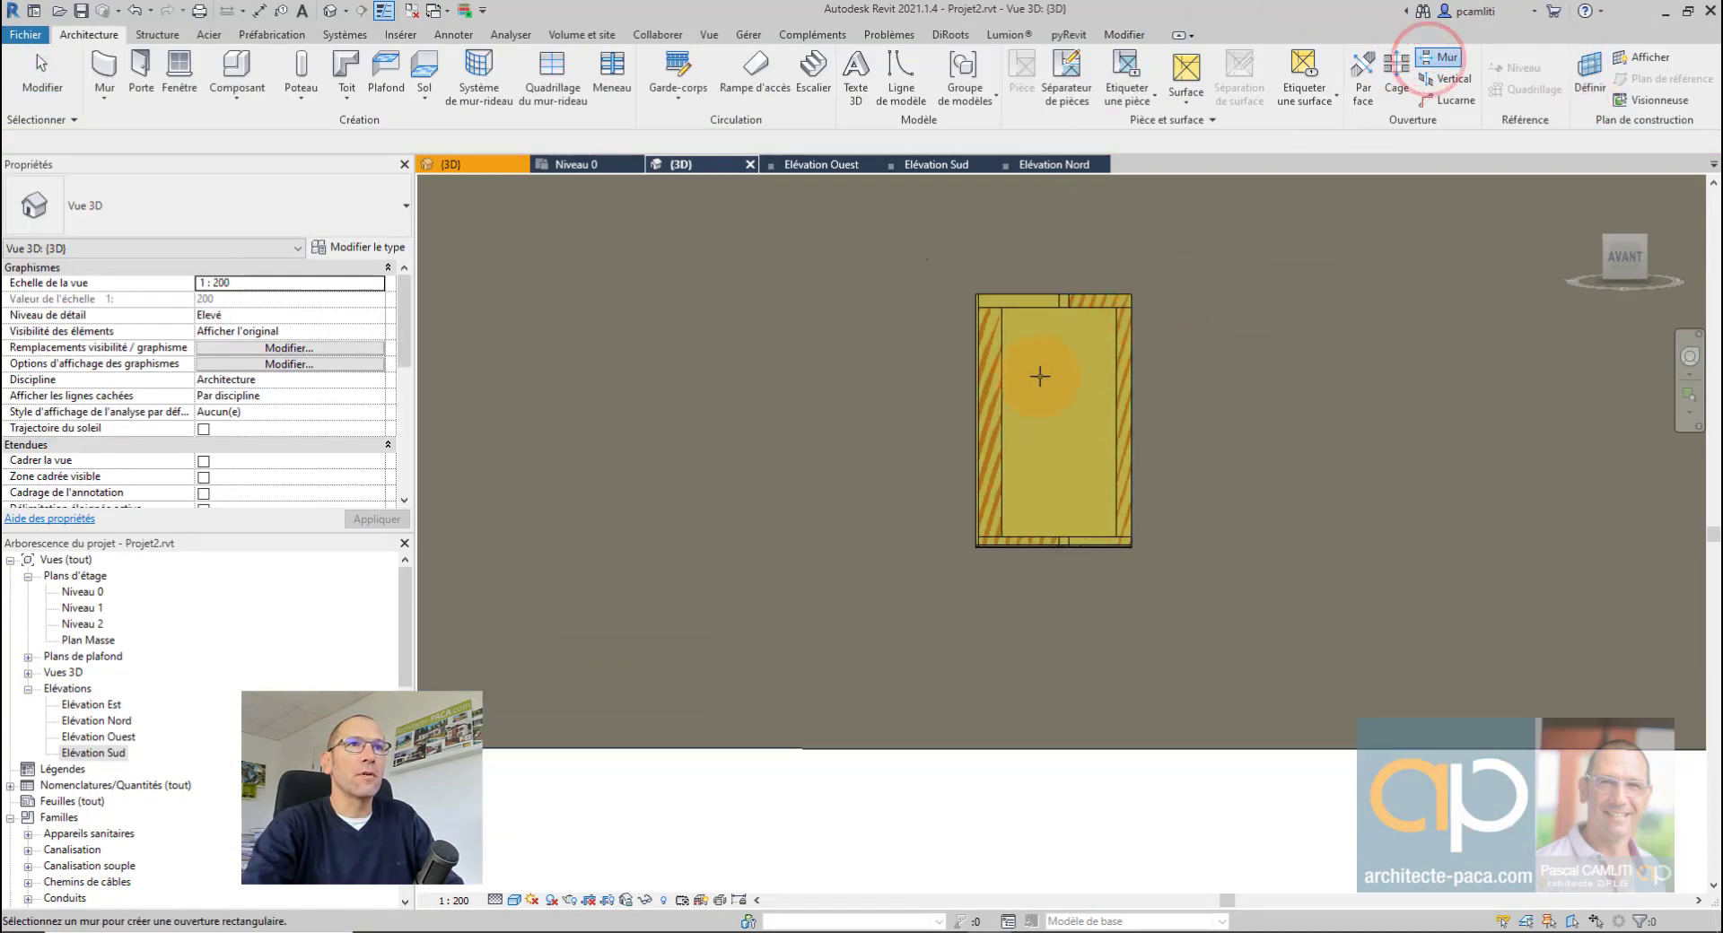
click(1039, 376)
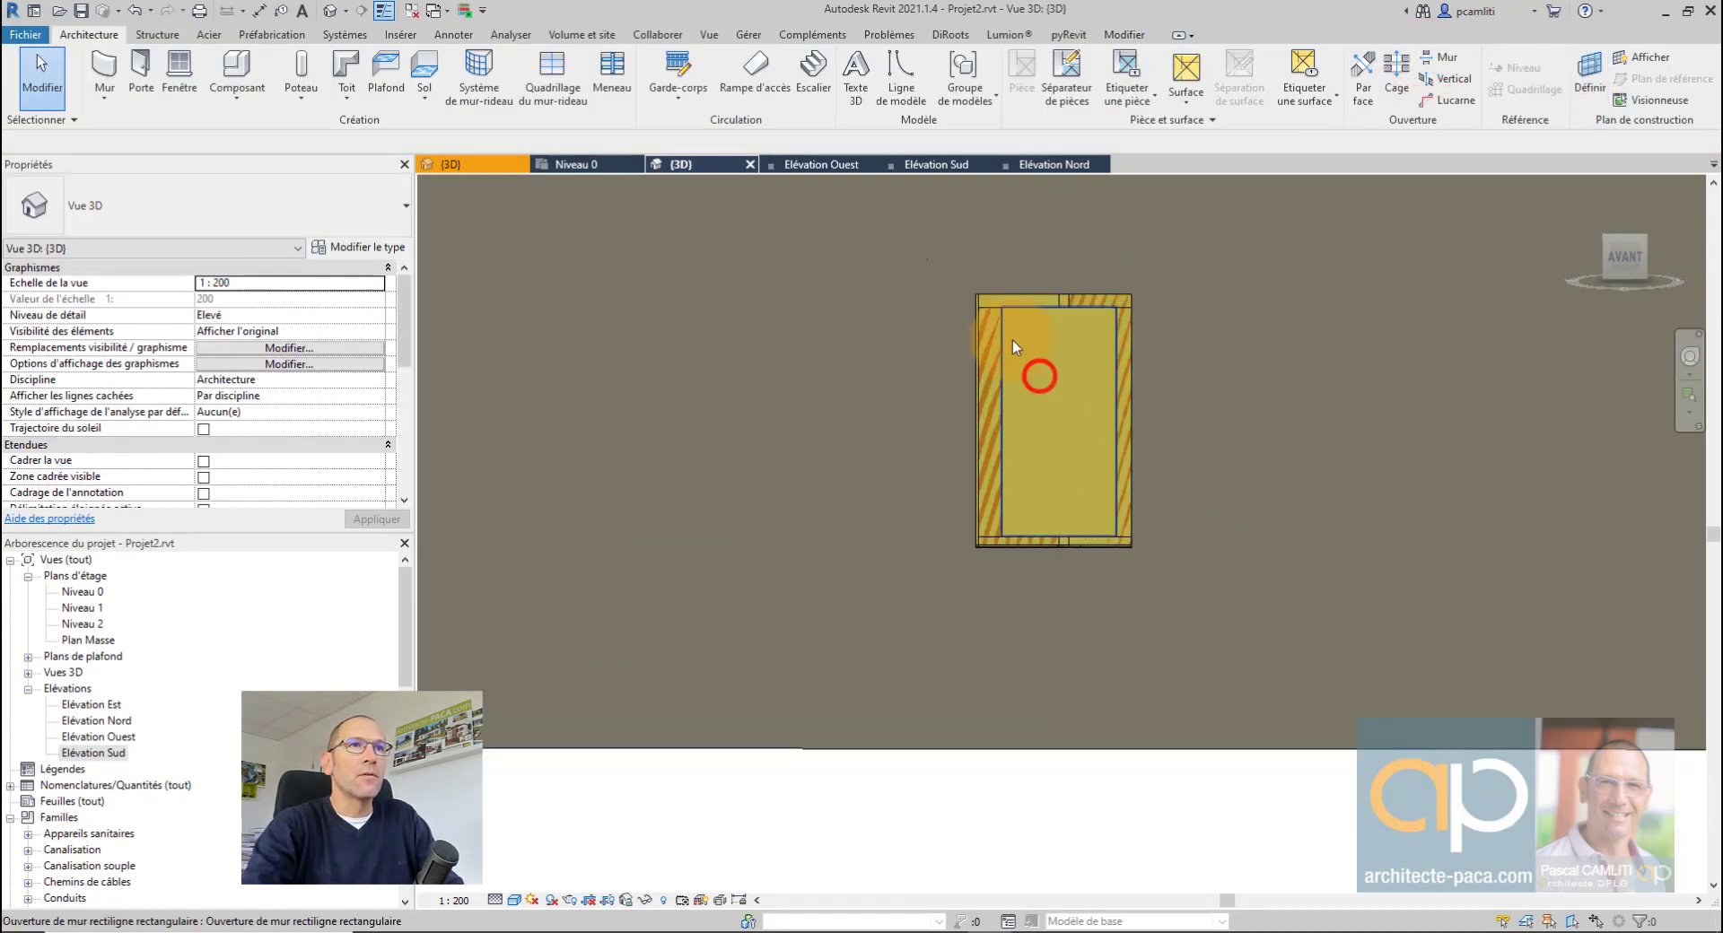
click(981, 294)
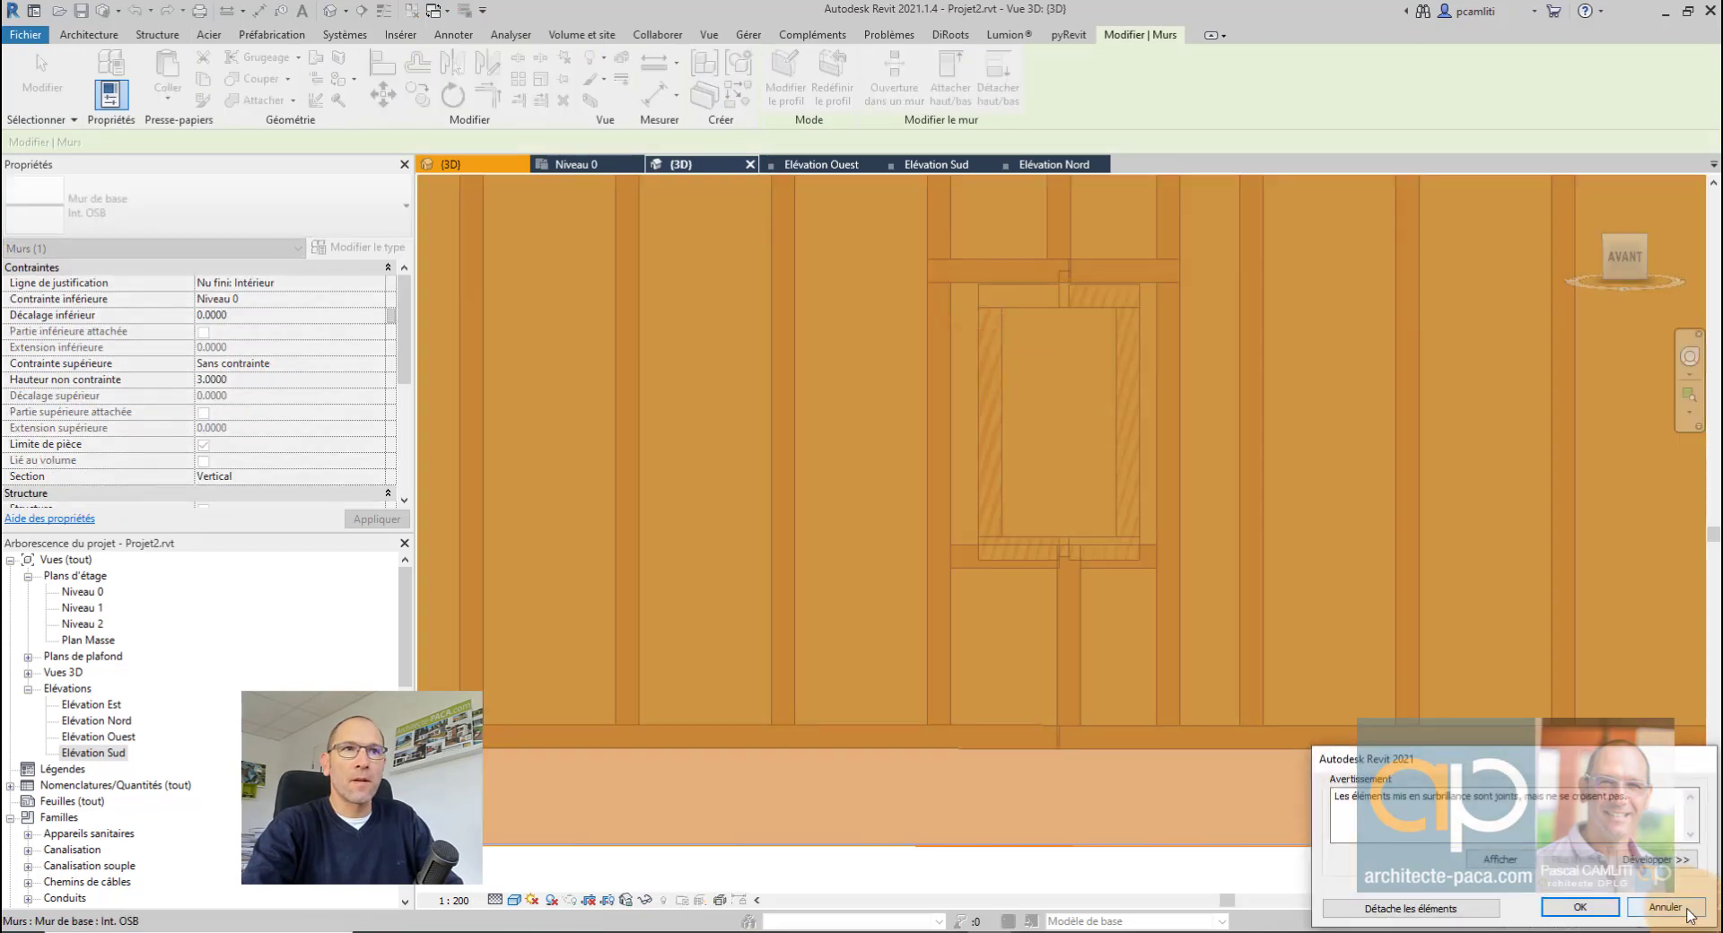
click(1685, 911)
Step: Check the rectangular opening's position within the wall in the front-facing 3D view
click(1085, 352)
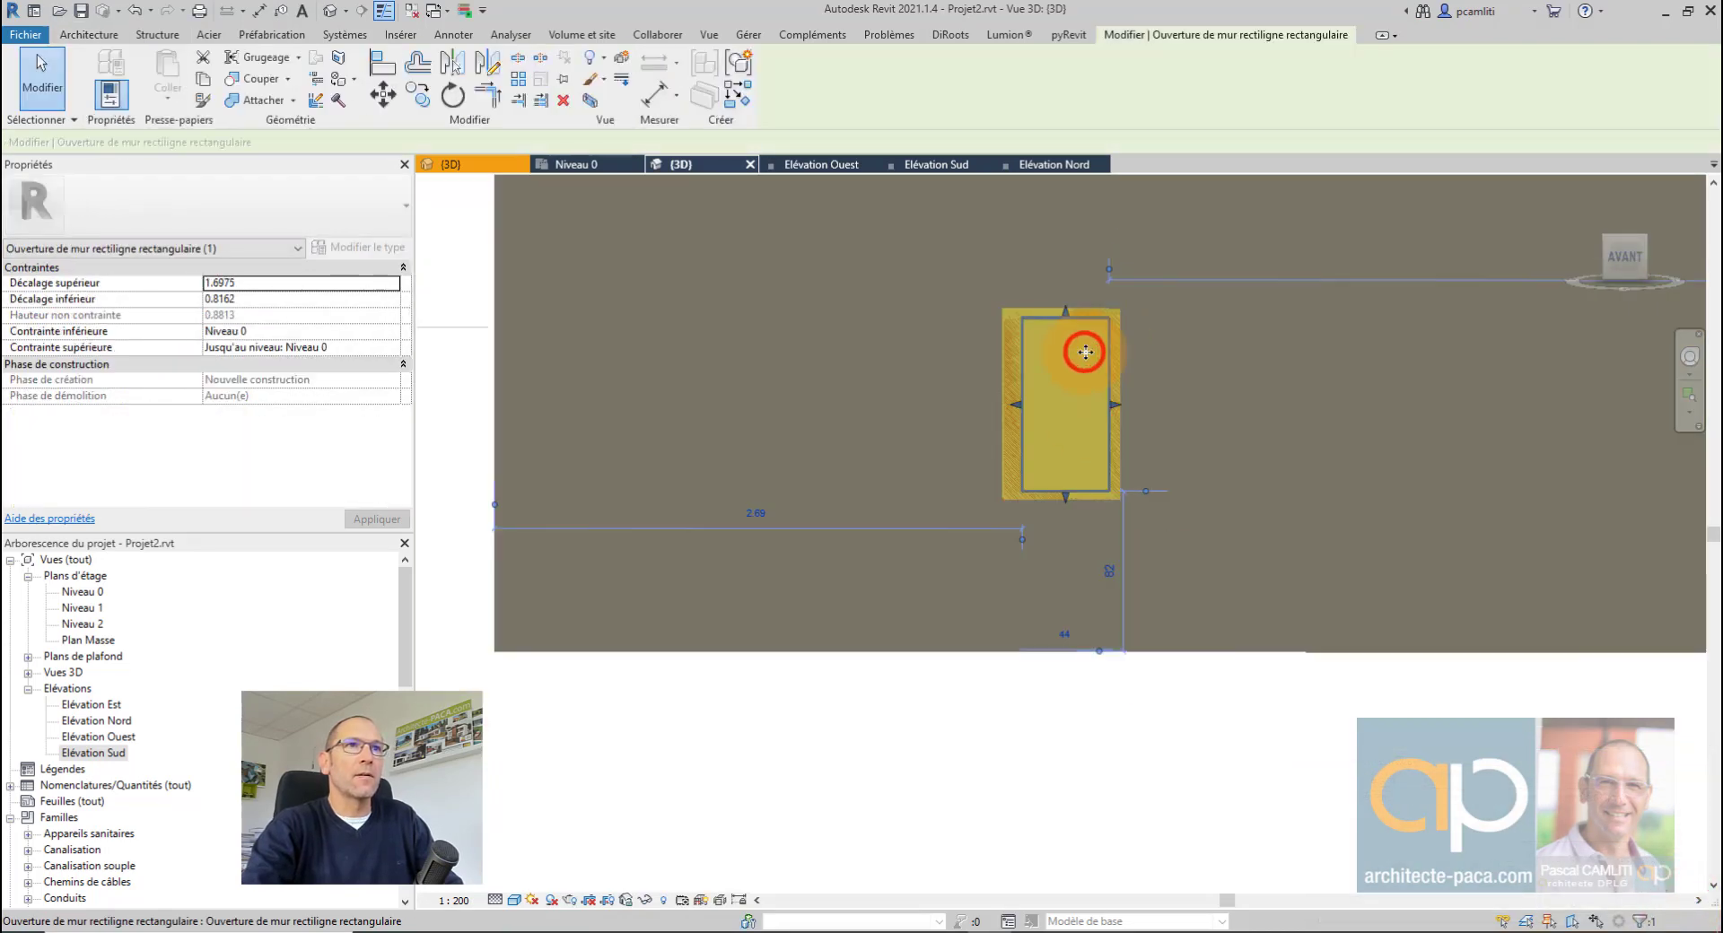
scroll(1089, 346, down, 2)
click(1118, 623)
Step: Return to the Niveau 0 floor plan, framed on the existing window and the wall beside it
key(ctrl+Tab)
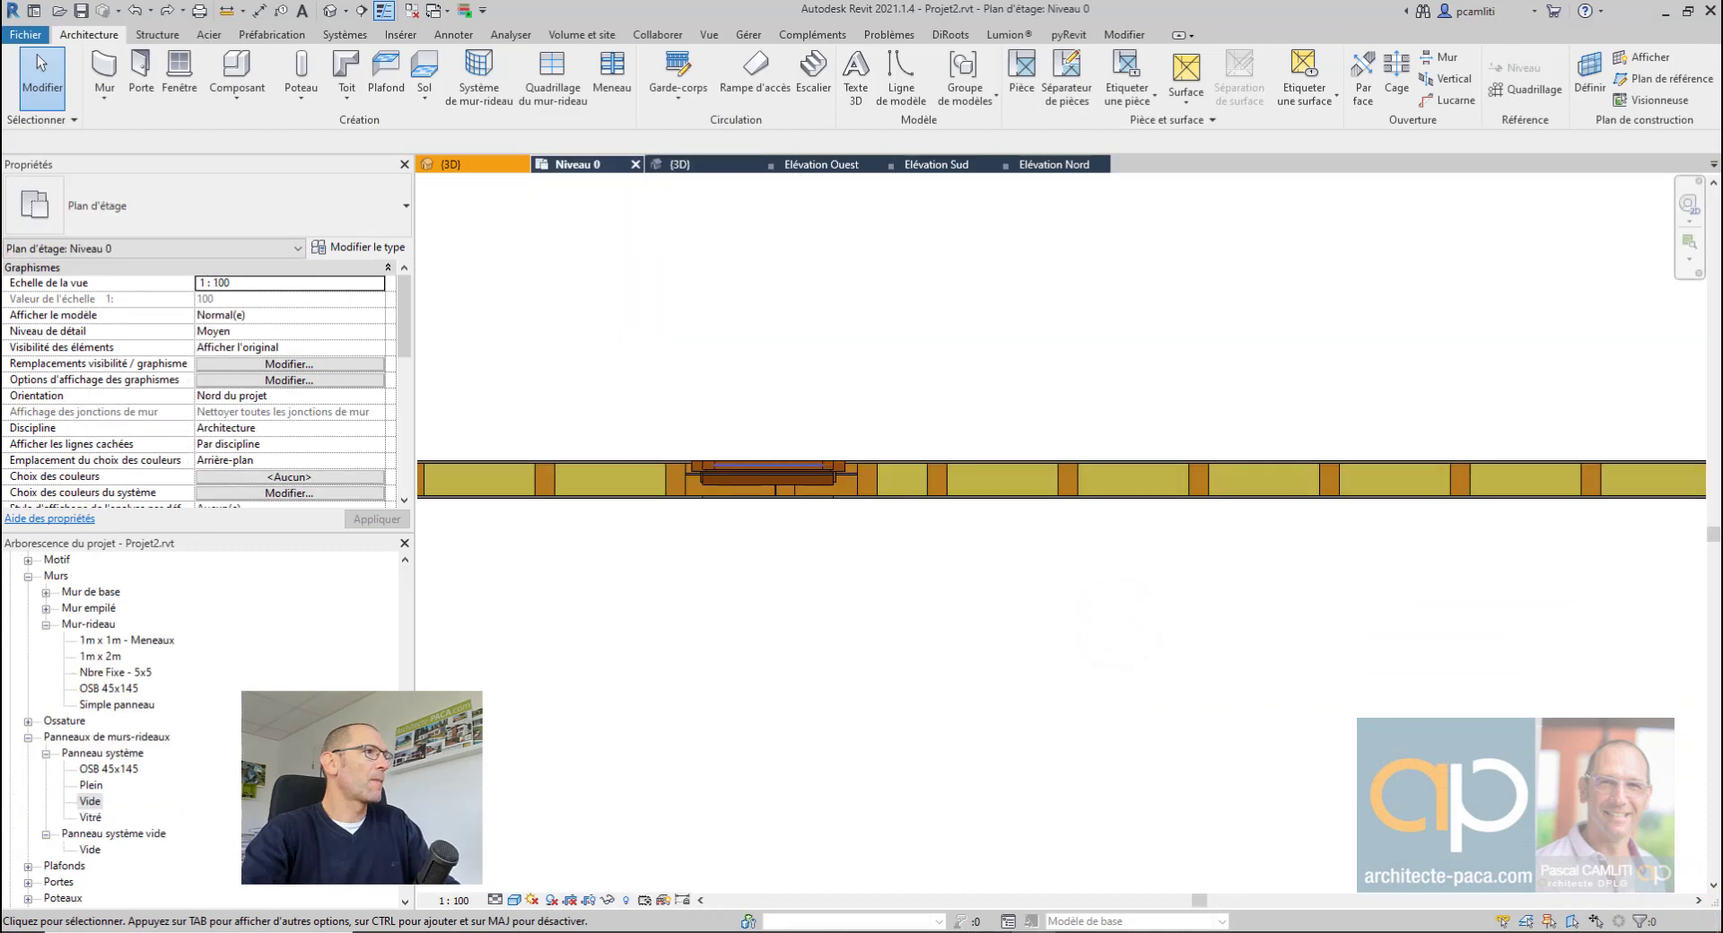
click(990, 365)
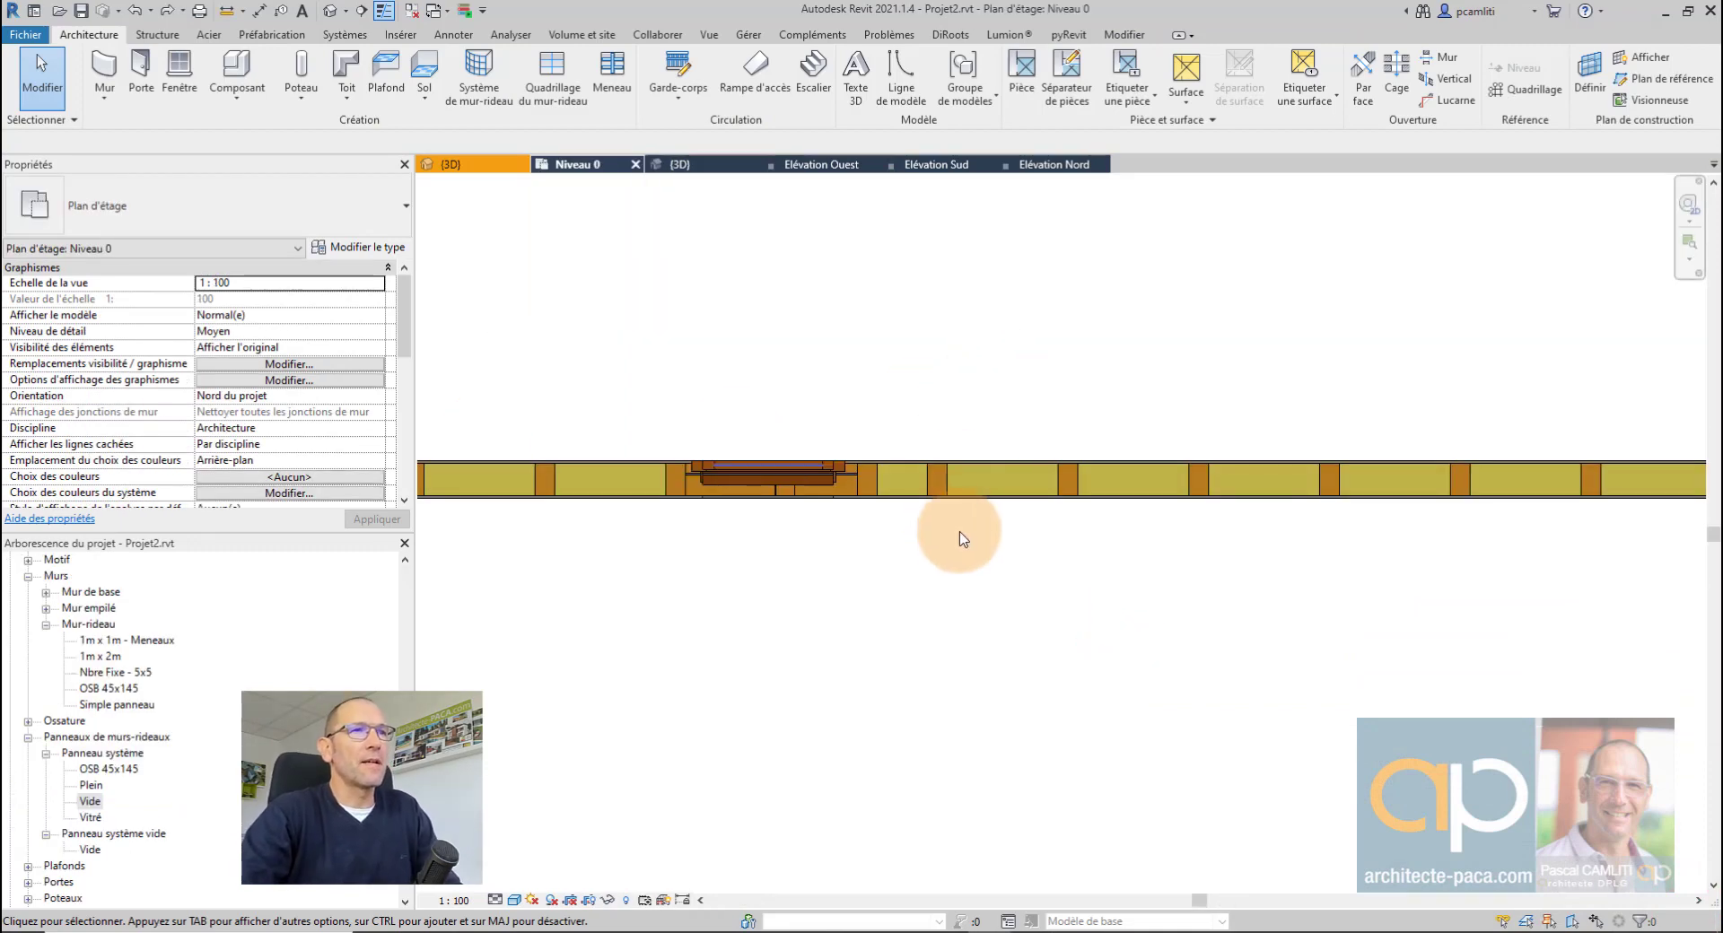
middle_drag(986, 565, 881, 588)
scroll(974, 579, up, 2)
scroll(985, 573, up, 1)
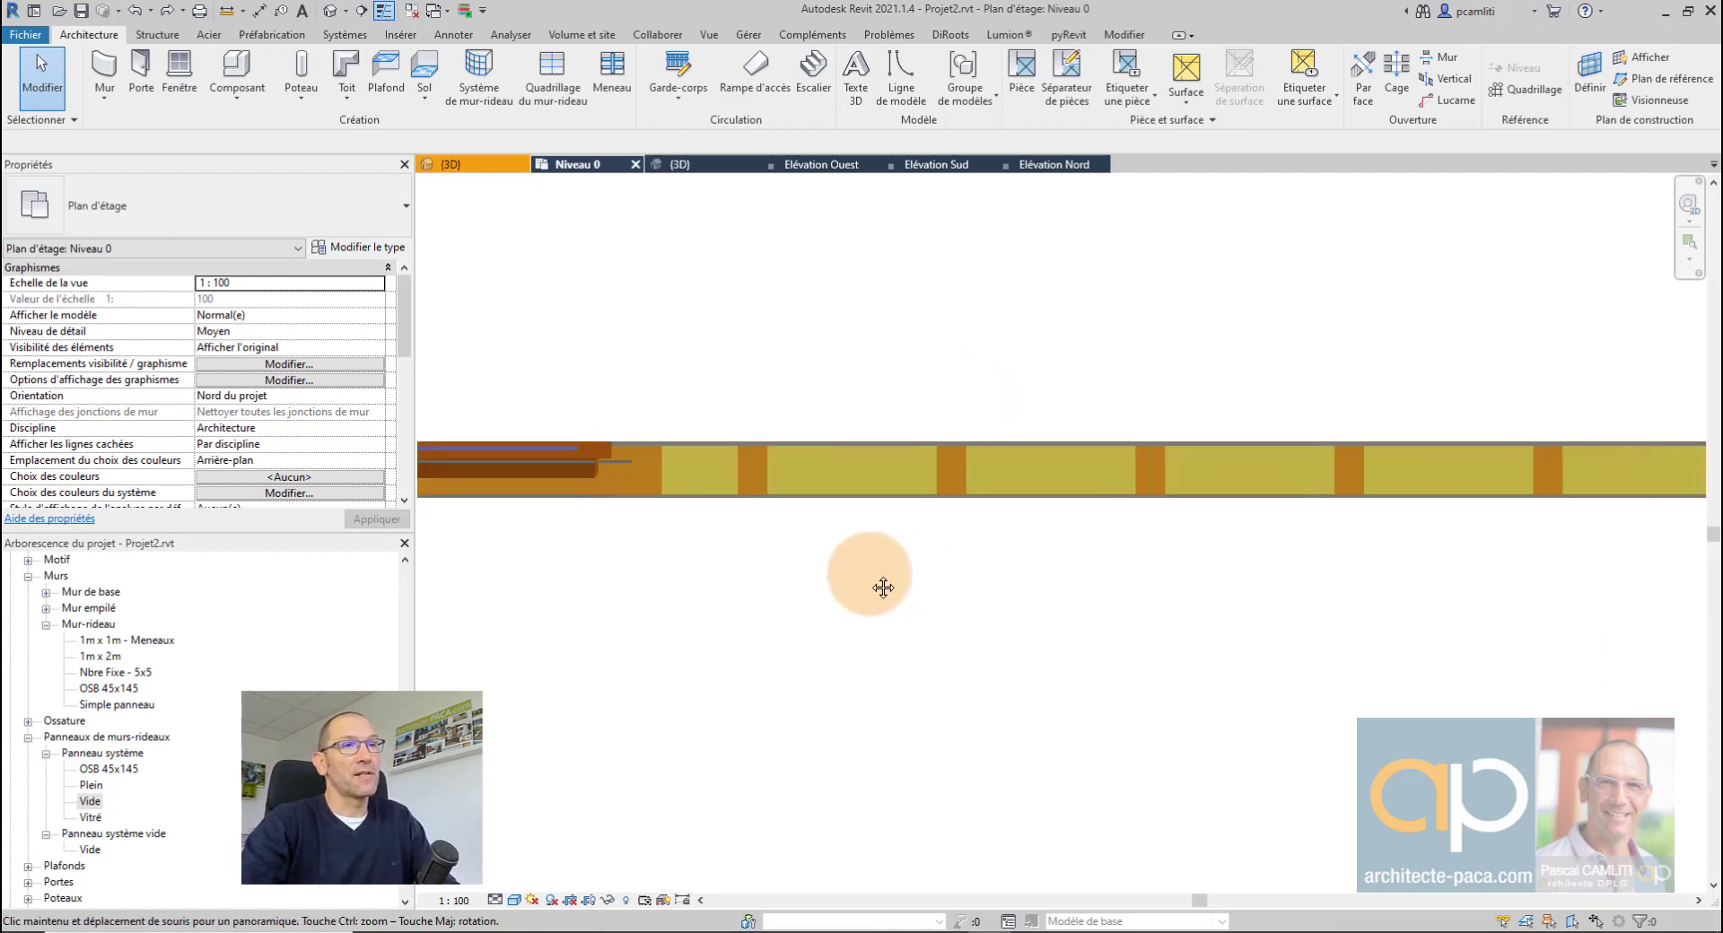
scroll(871, 576, up, 2)
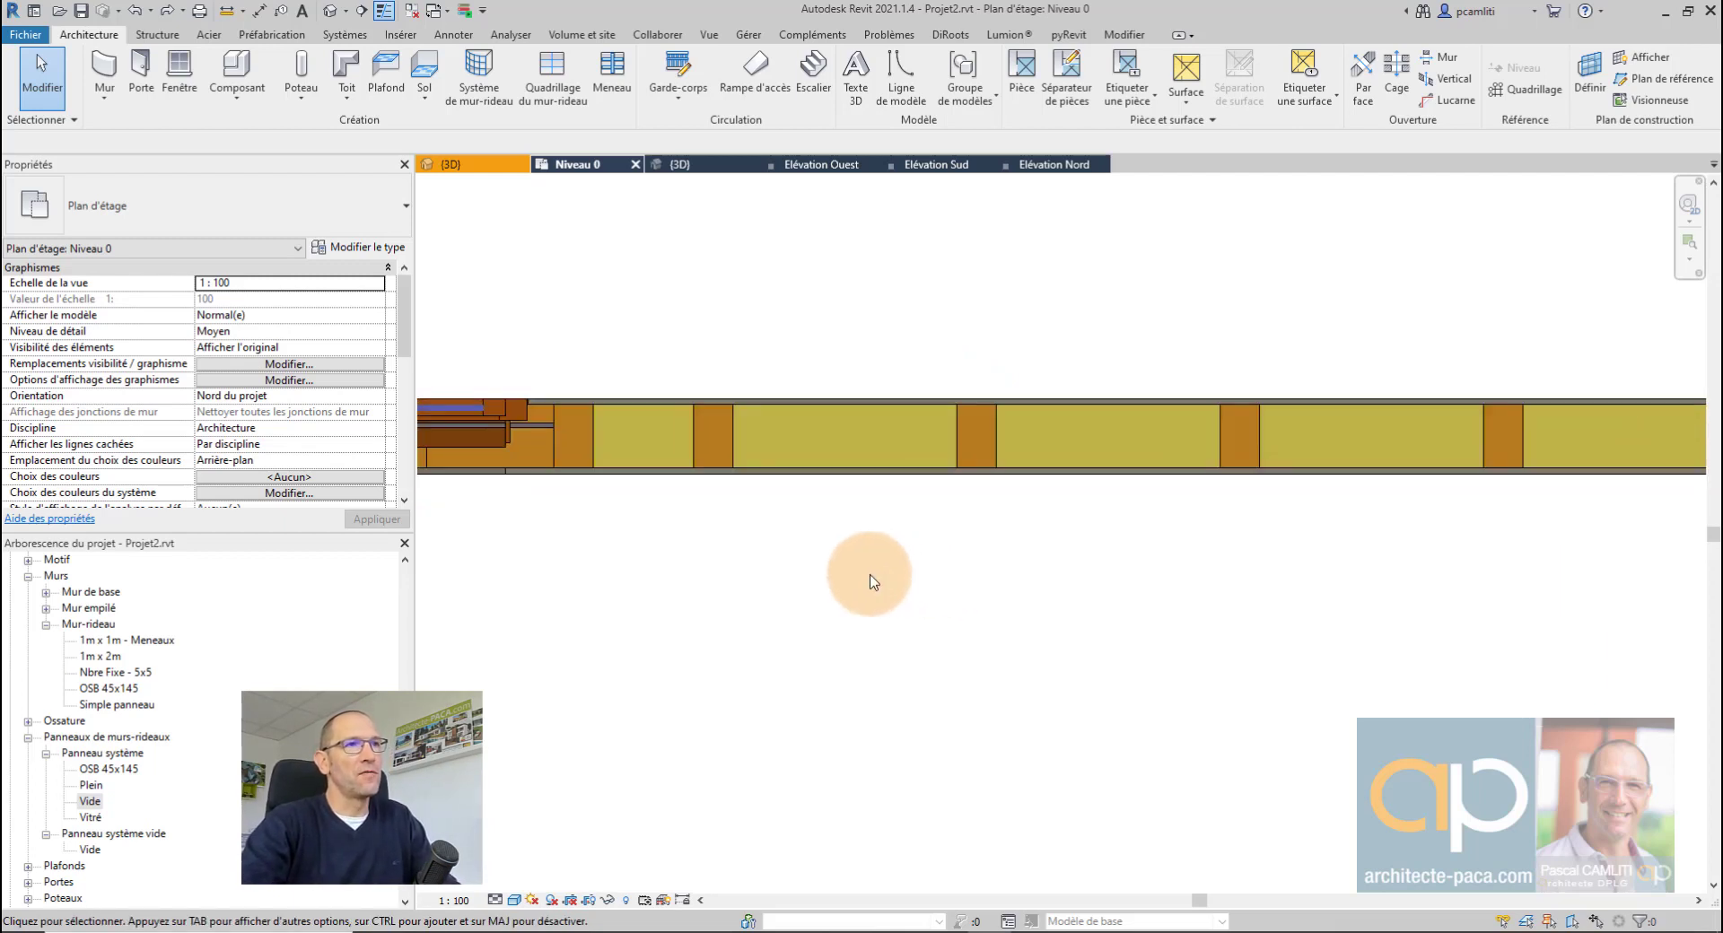
scroll(872, 579, down, 2)
middle_drag(873, 577, 961, 596)
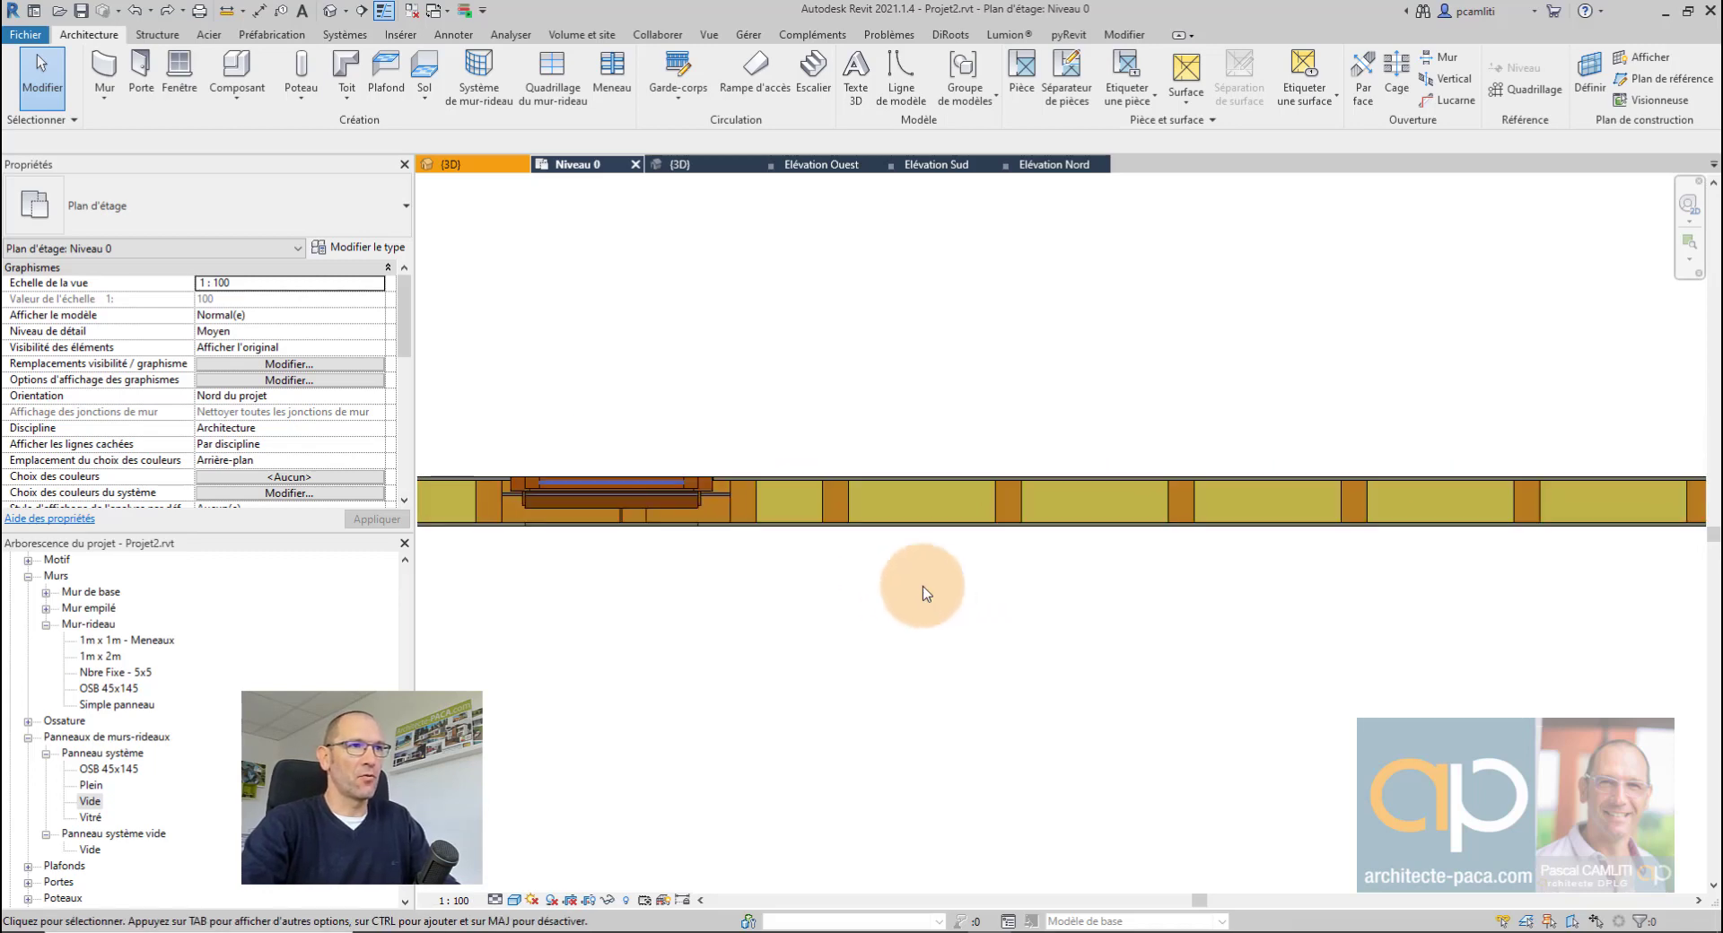
click(687, 479)
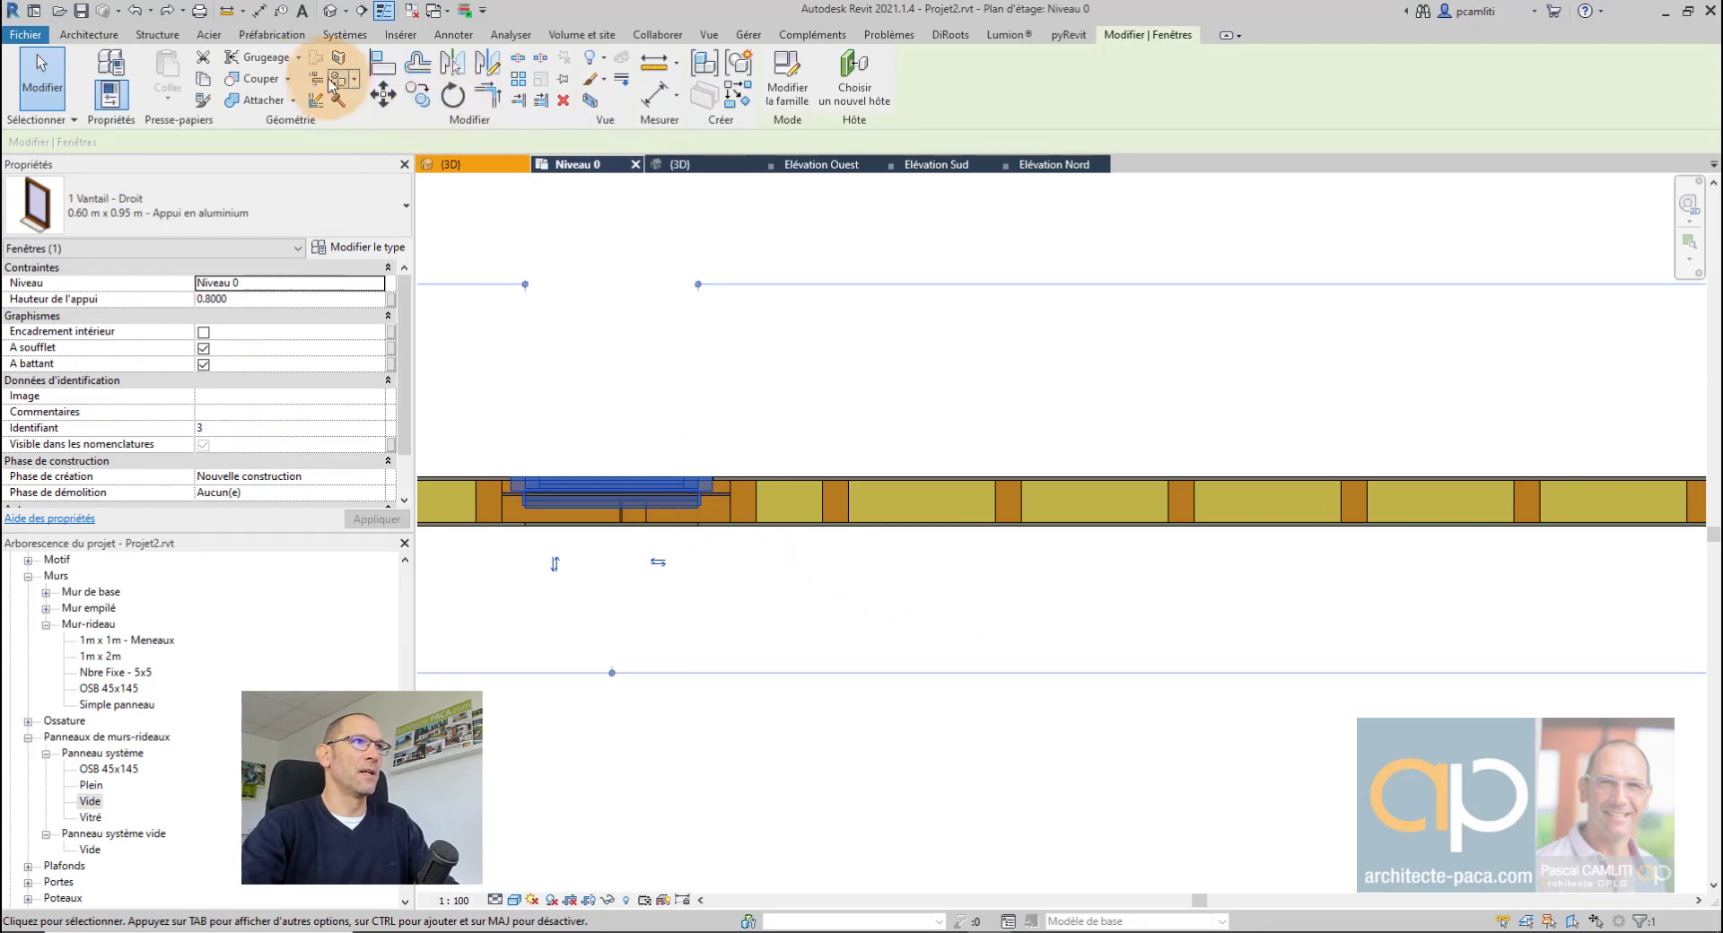
click(765, 100)
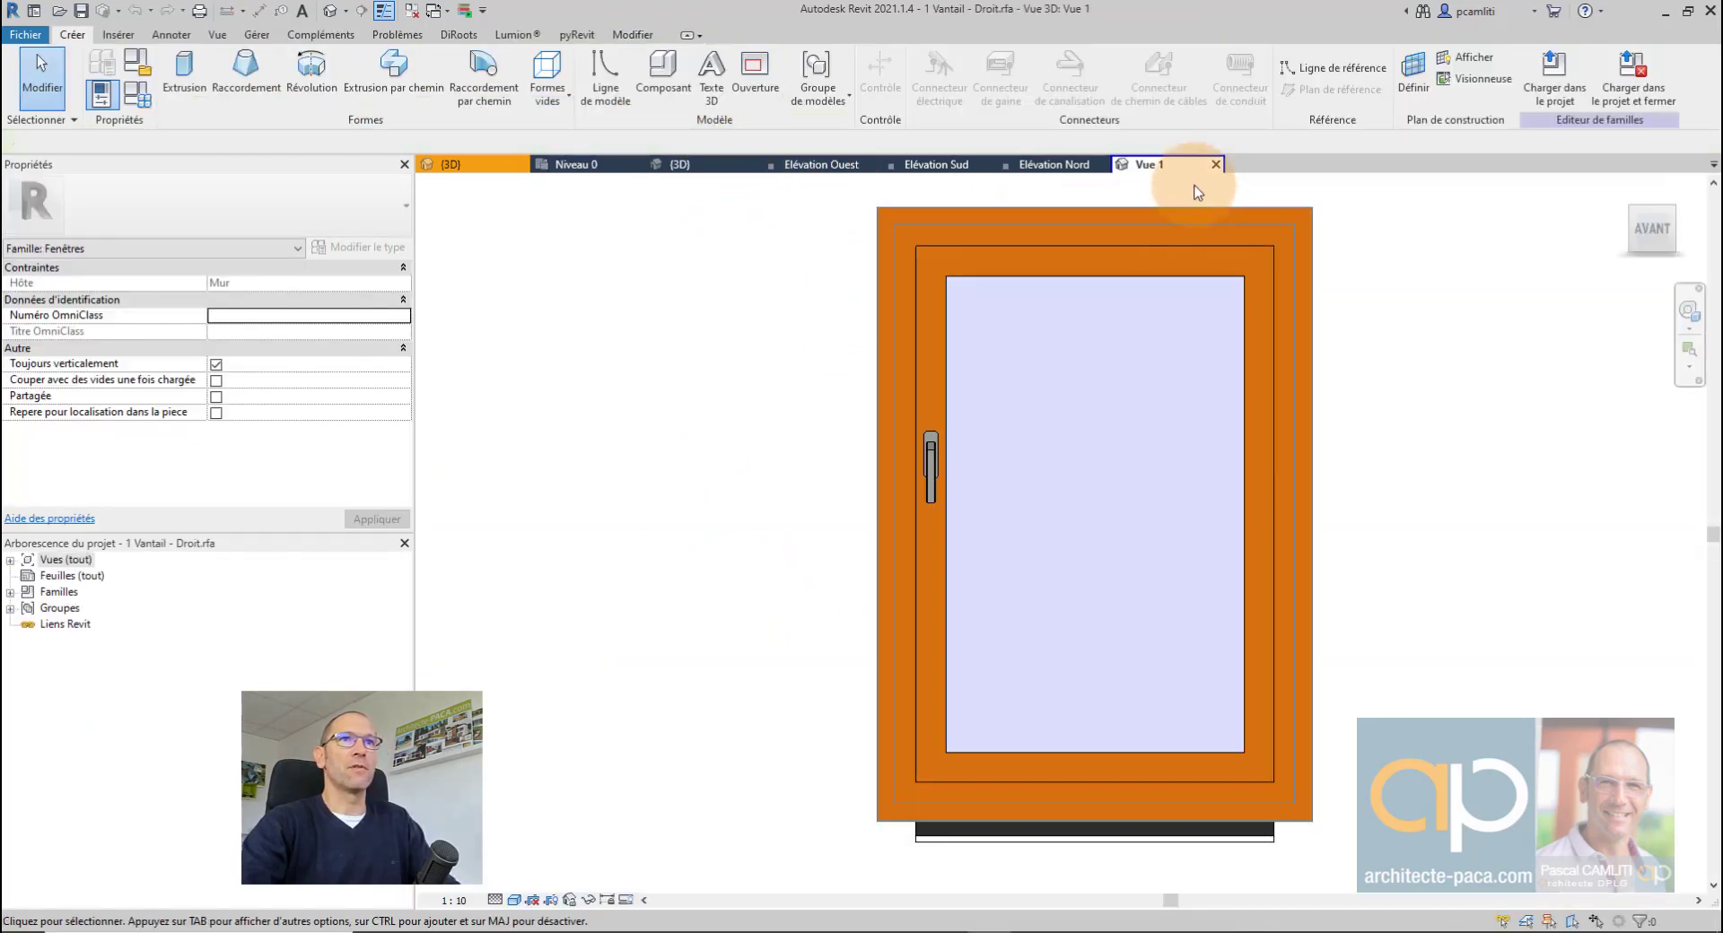
click(1216, 167)
click(924, 489)
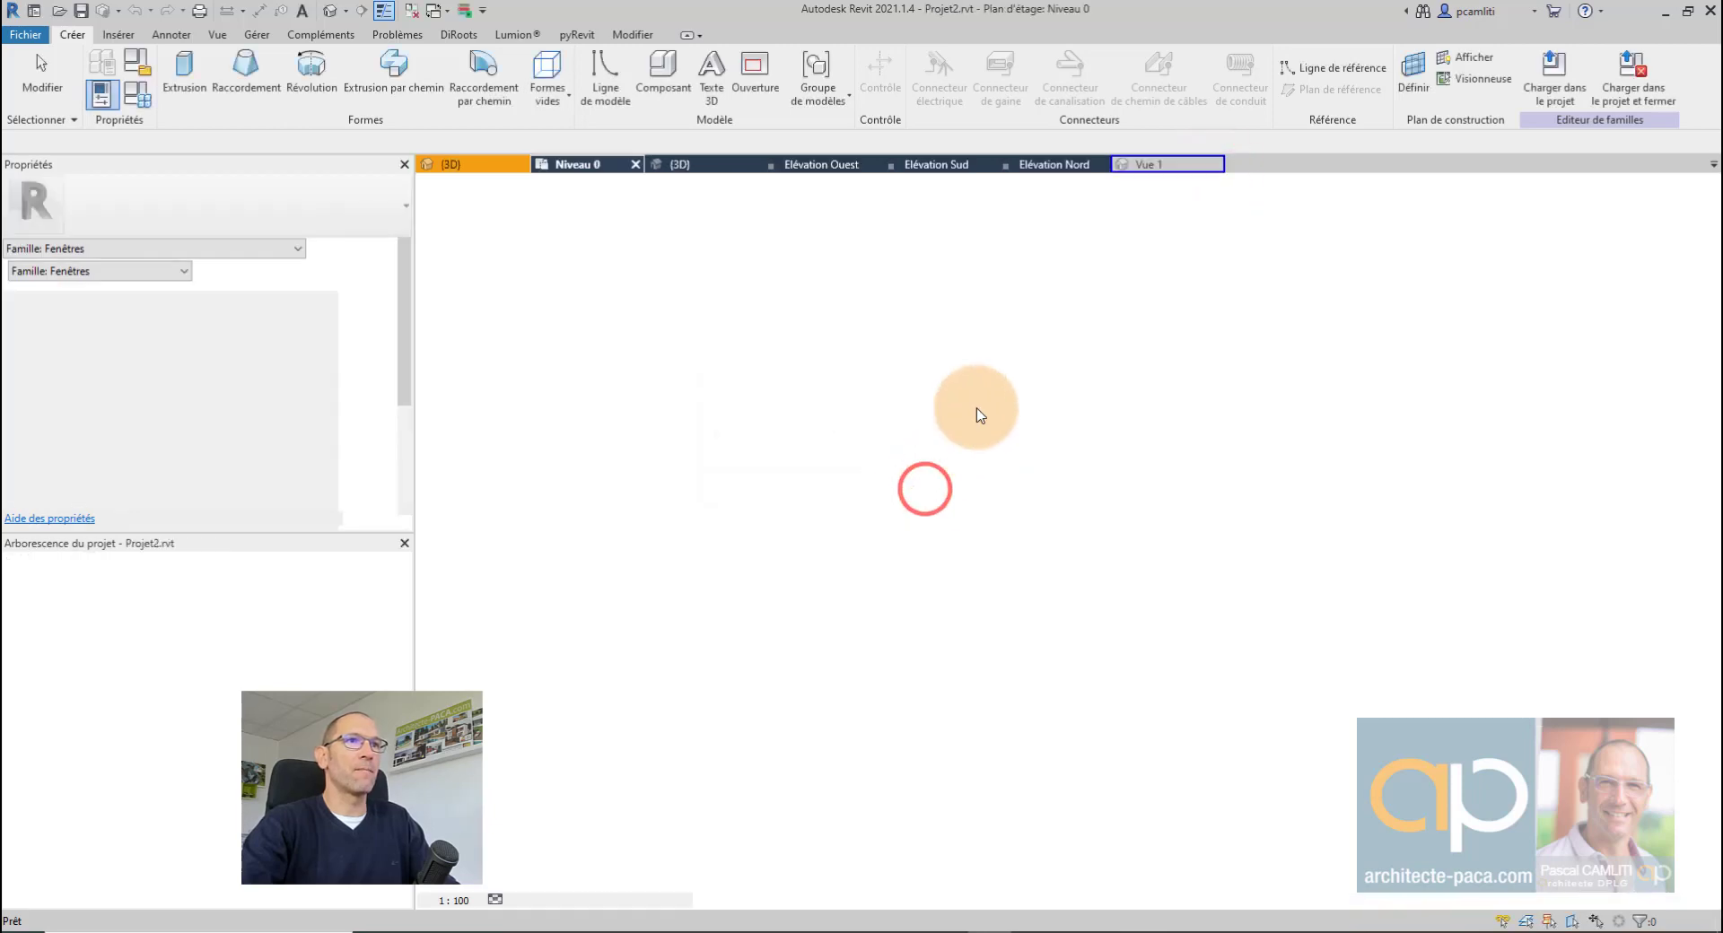
Step: Place a second 1 Vantail - Droit window, 0.60 m x 0.95 m, in the outer wall to the right of the existing one
click(698, 493)
click(738, 96)
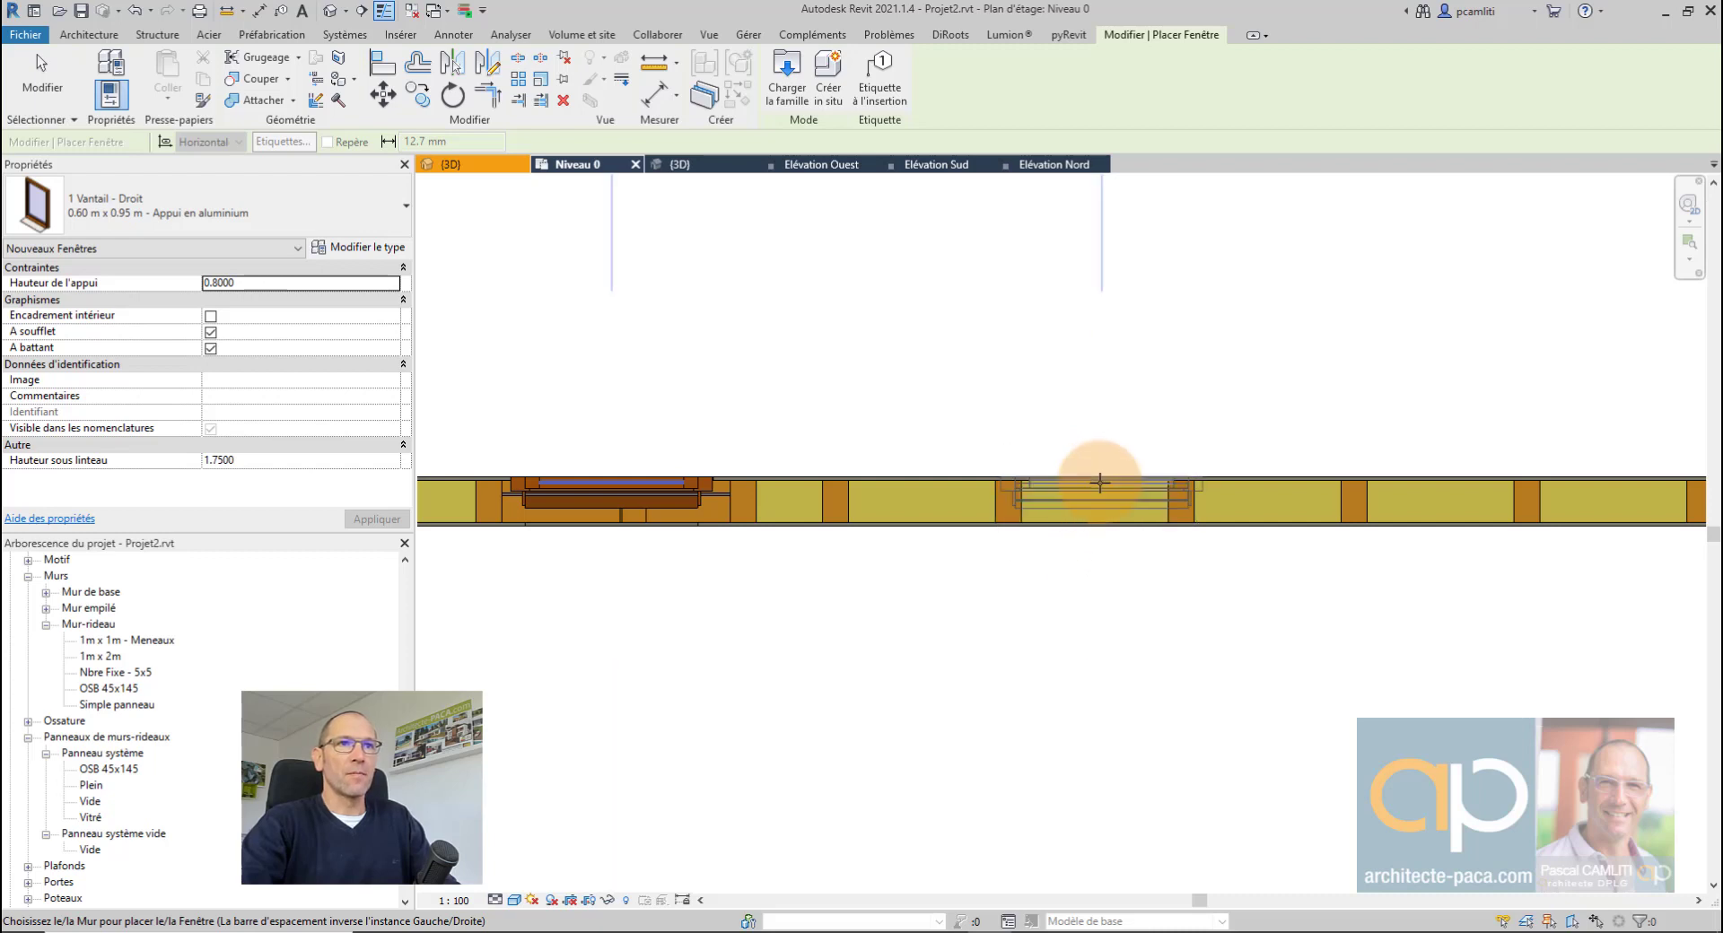
click(1094, 485)
scroll(1106, 492, up, 3)
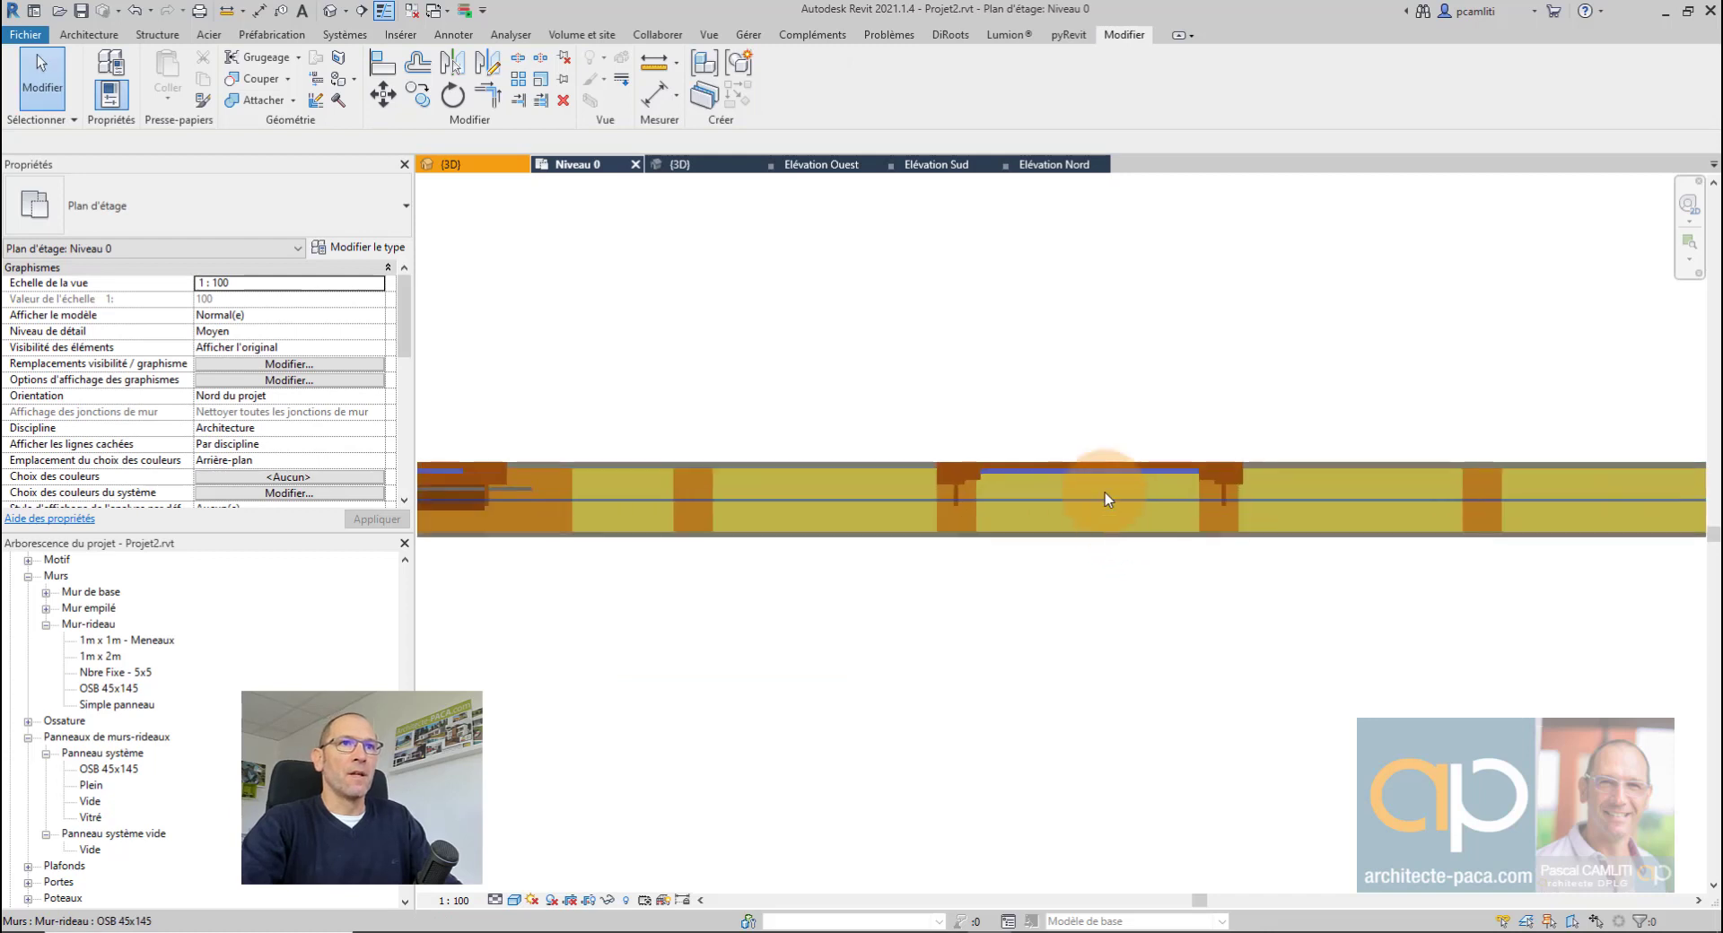
Step: Show the south elevation in the wireframe (Image filaire) visual style, framed on the second window
click(944, 167)
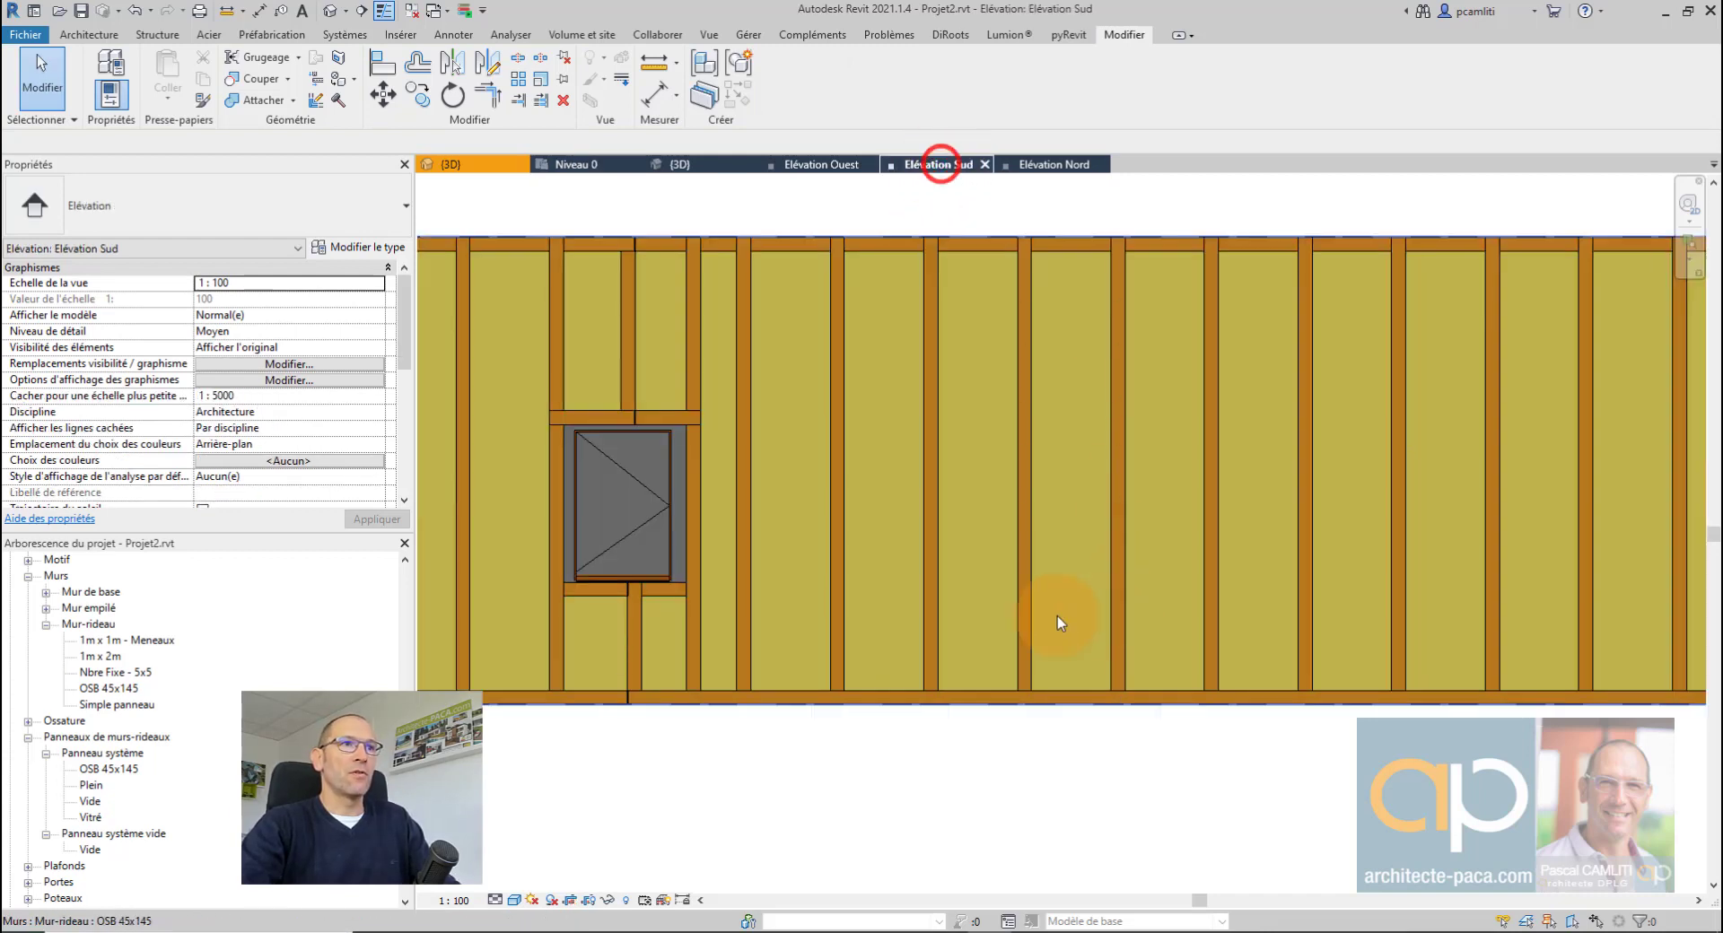
scroll(1037, 583, down, 4)
click(514, 901)
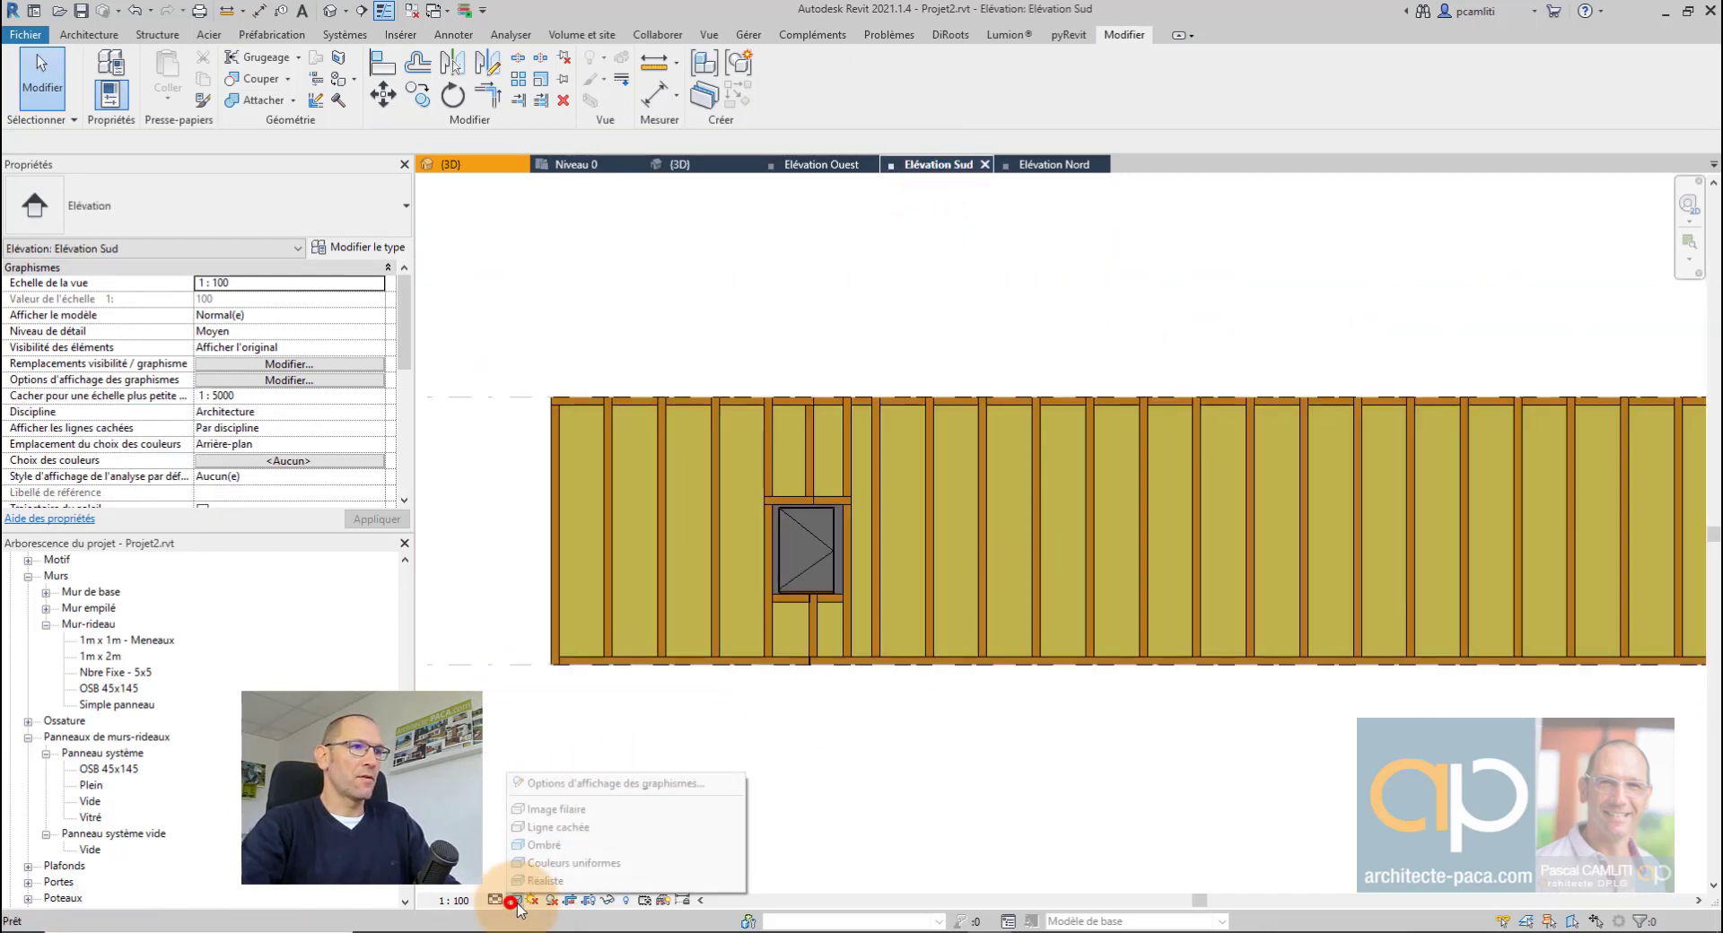
click(577, 837)
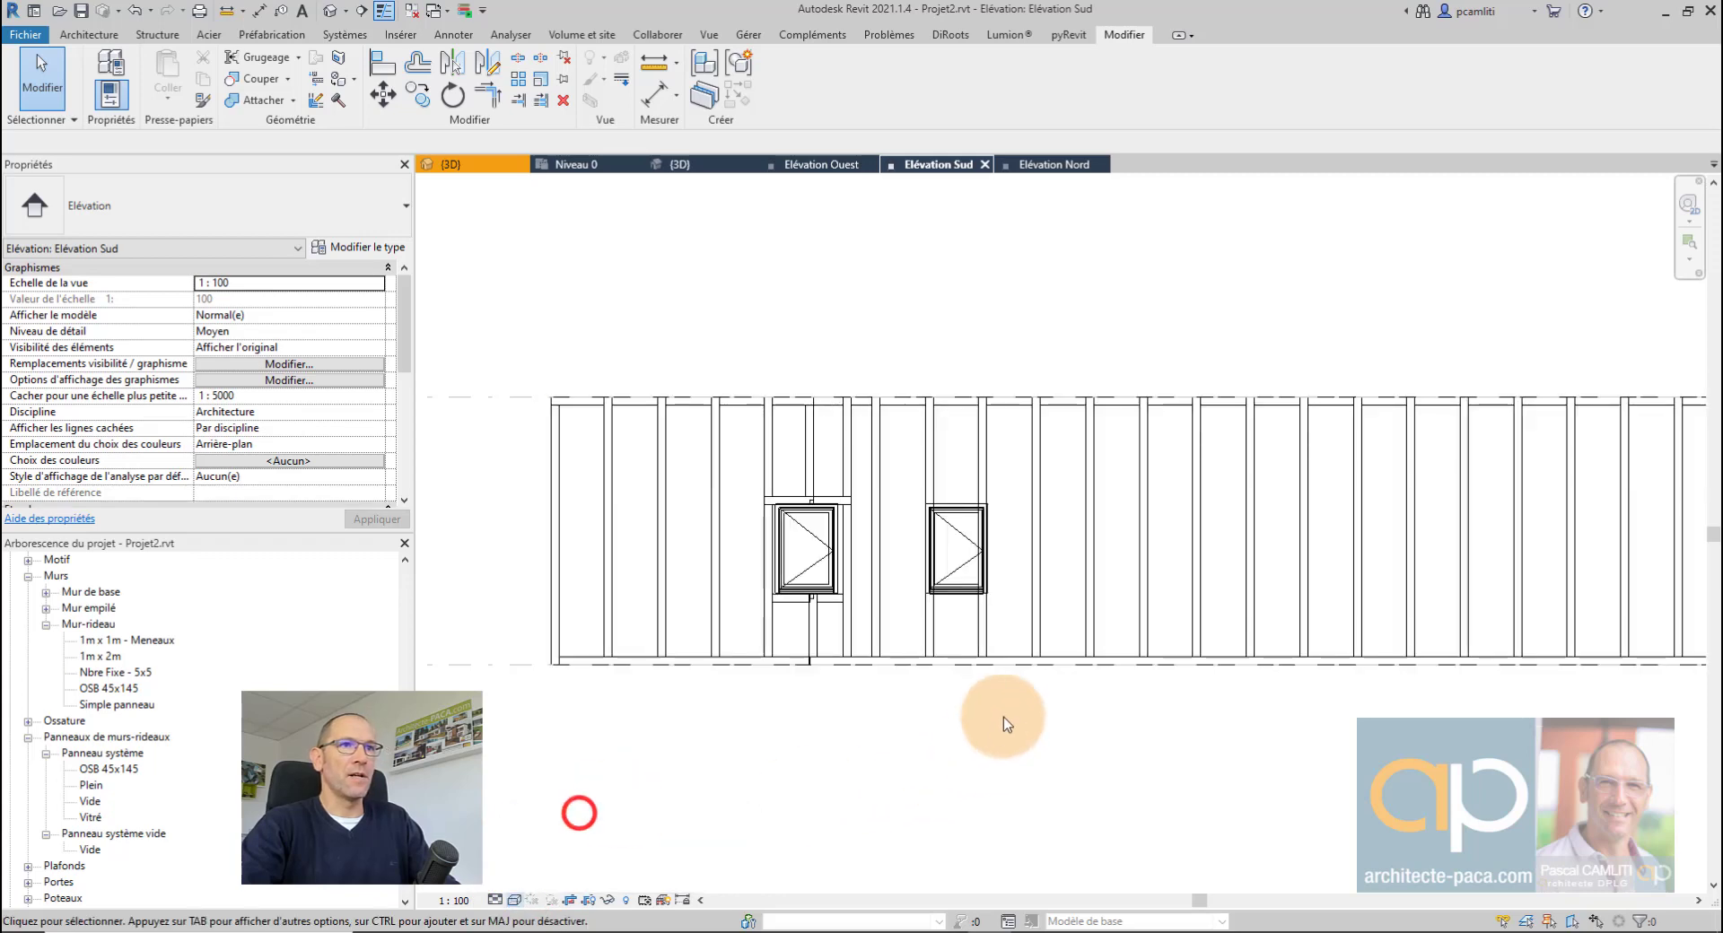
scroll(969, 530, up, 2)
scroll(969, 530, up, 1)
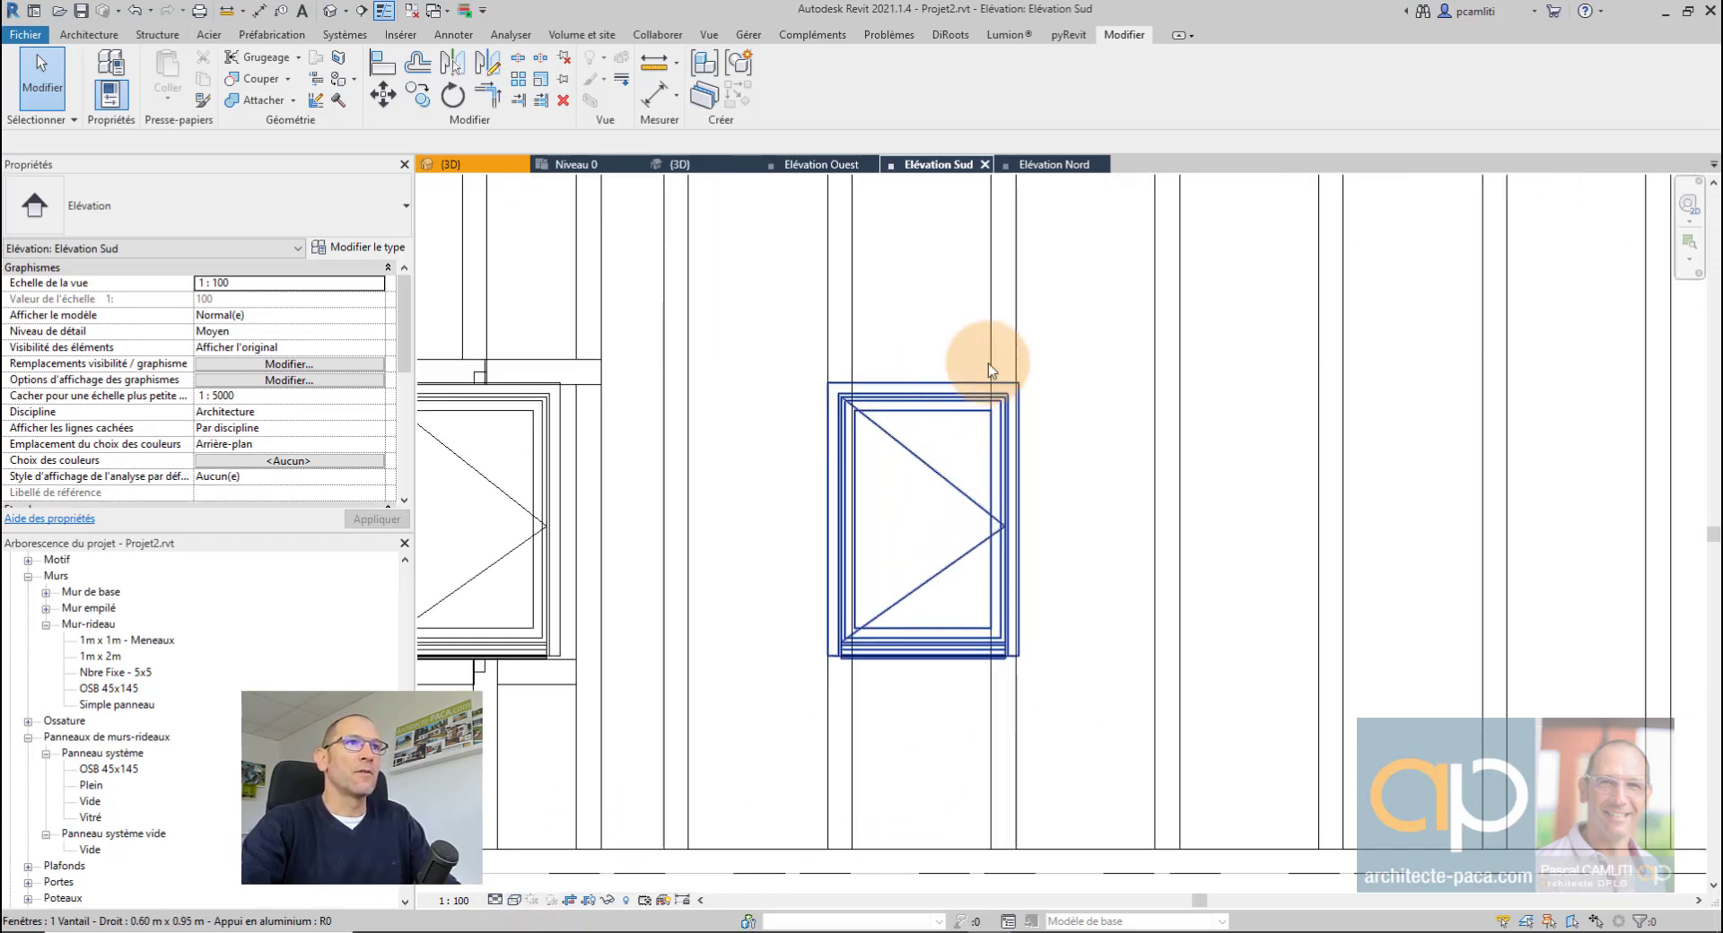
Step: Cut a rectangular wall opening in the timber-framed curtain wall around the second window, with its lower edge 80 cm above the base
click(90, 35)
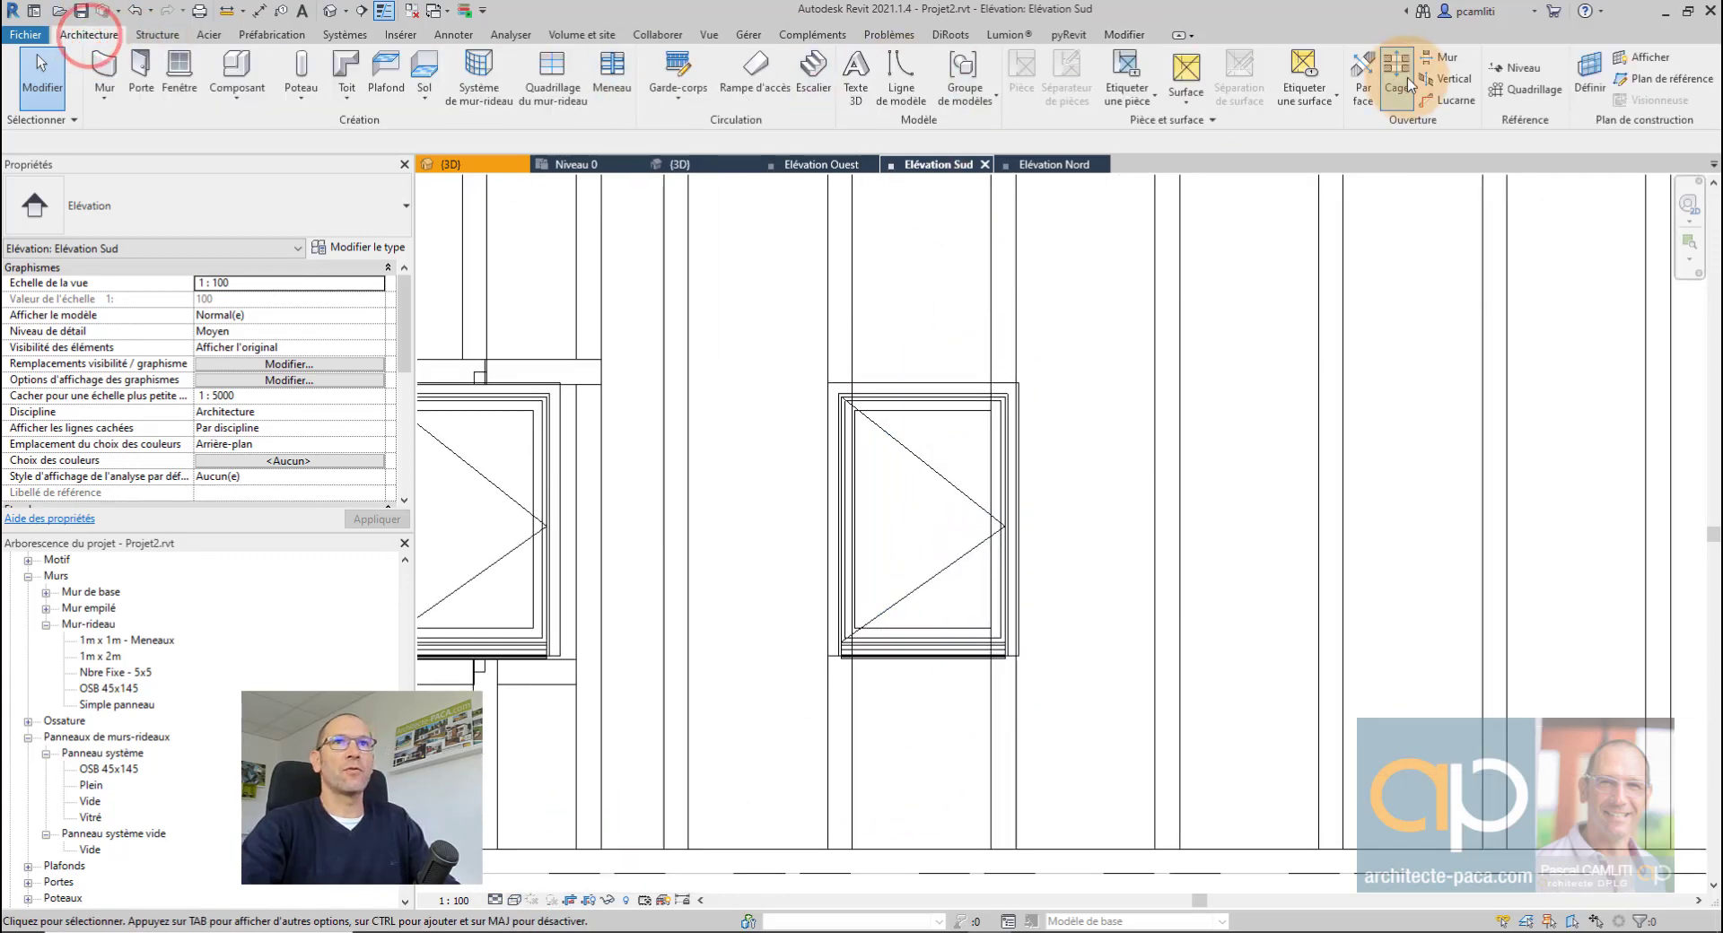
click(1443, 56)
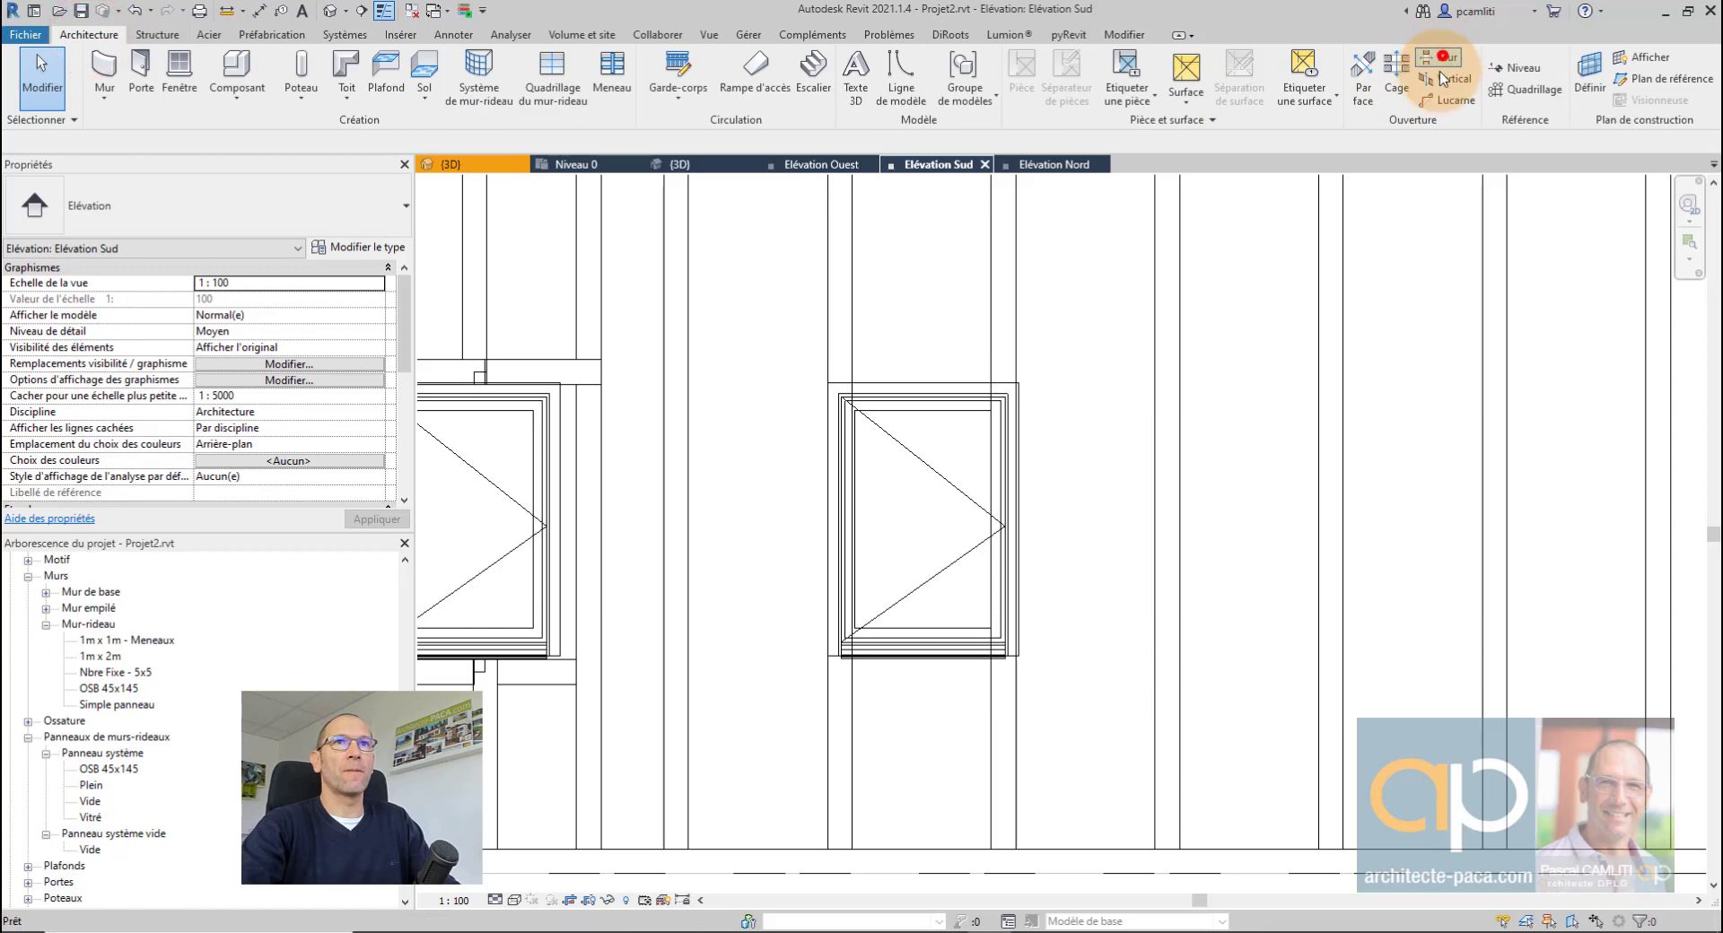
click(889, 875)
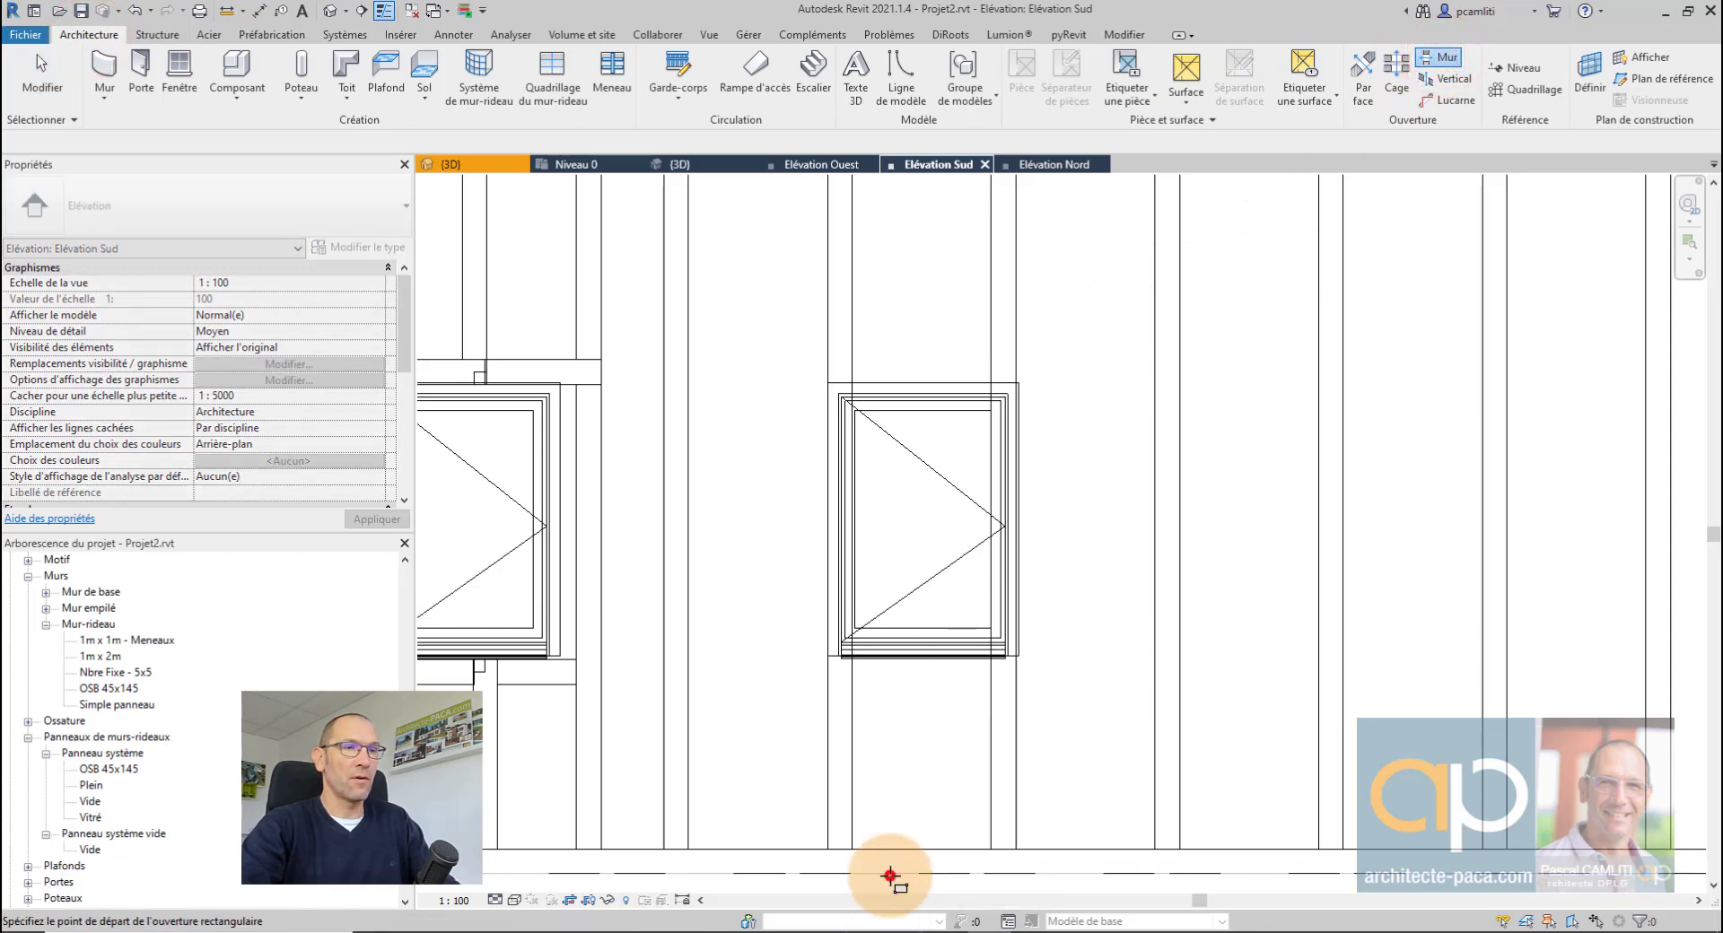
click(831, 392)
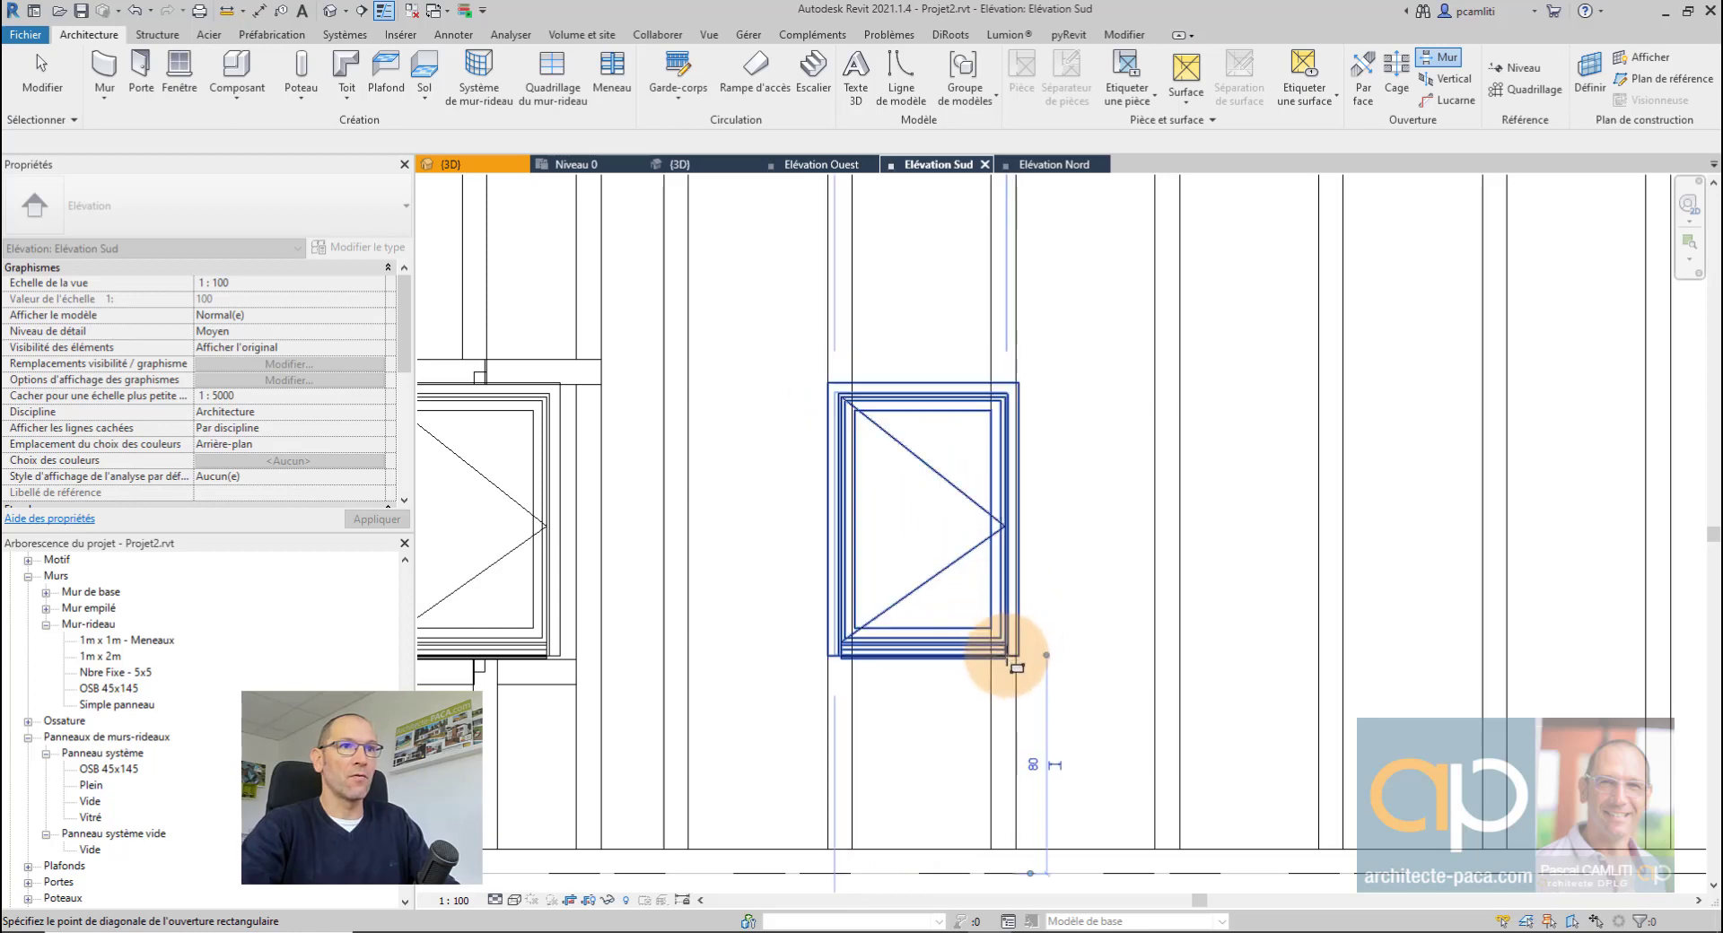
click(1007, 657)
key(Escape)
key(Escape)
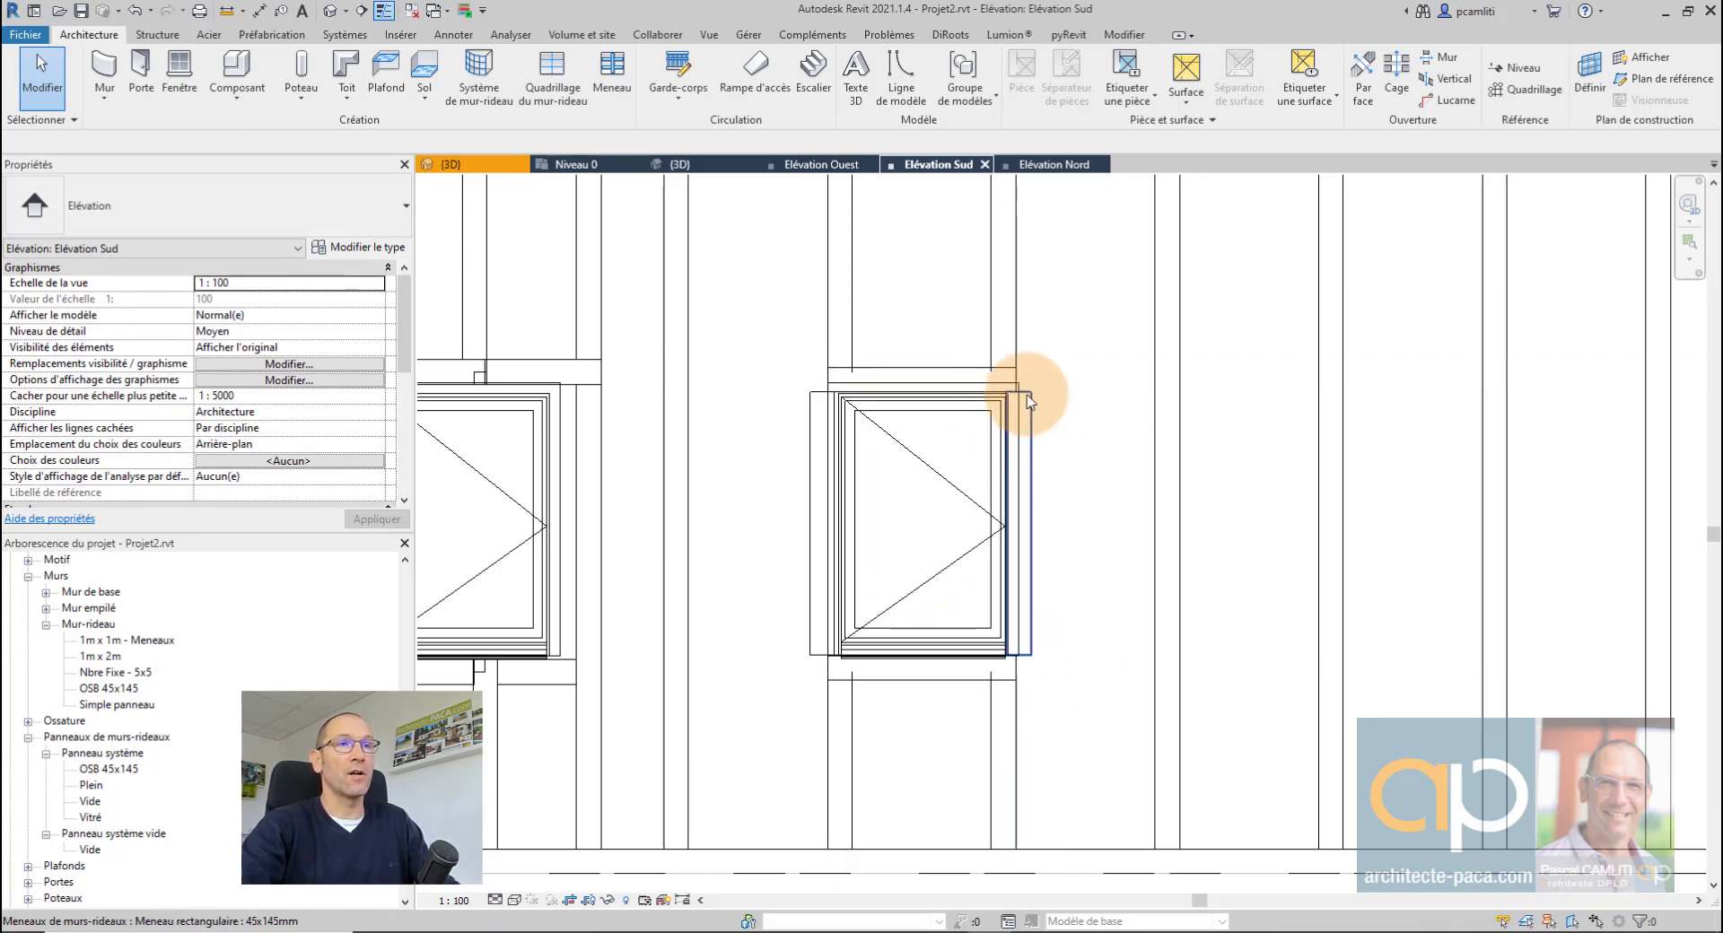
Step: Unpin the two vertical curtain grid lines beside the second window and move them outward to about 78 cm apart
click(1006, 334)
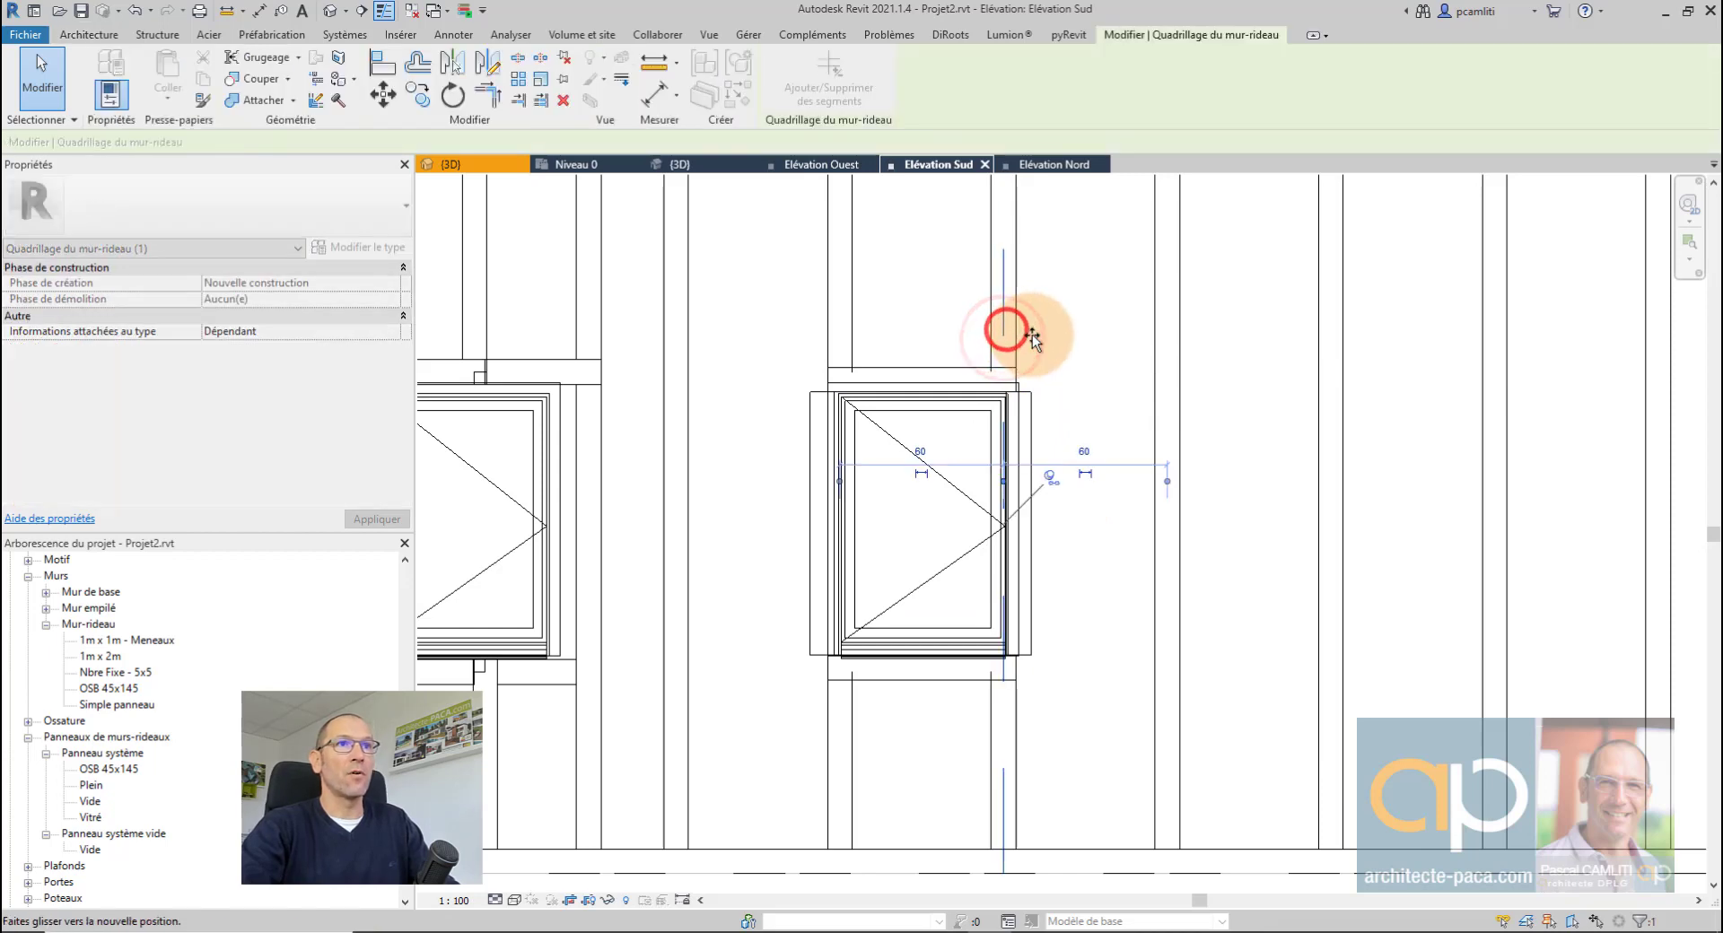
click(1048, 478)
drag(1005, 321, 839, 319)
click(890, 473)
click(890, 473)
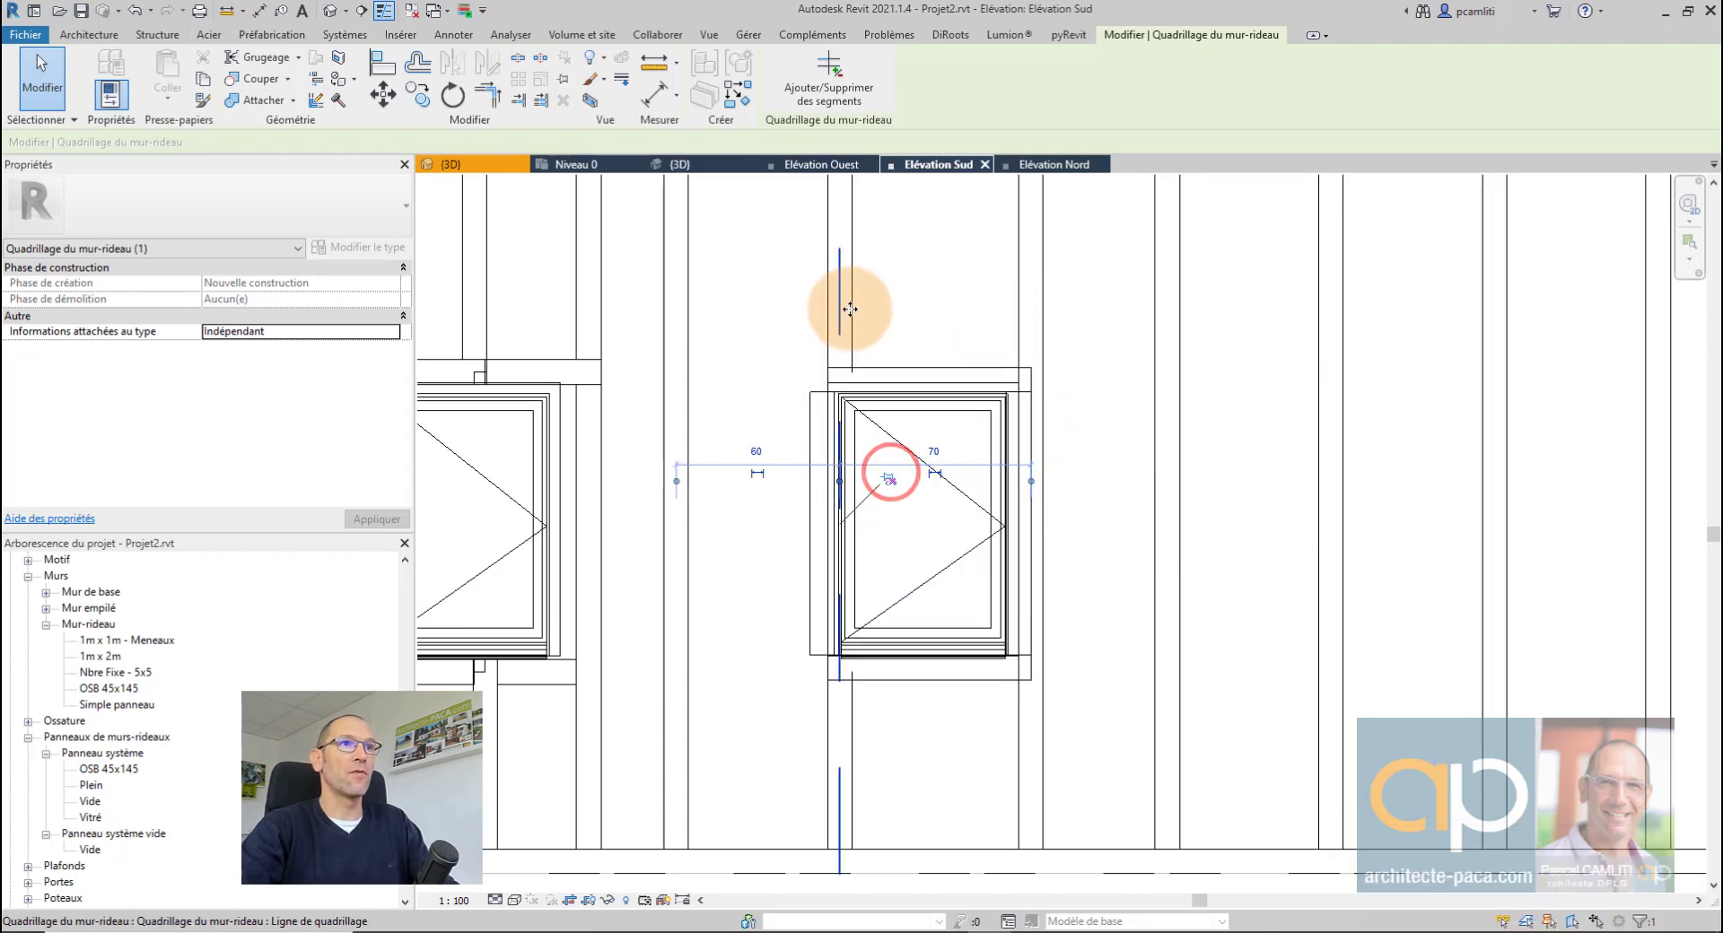
drag(823, 314, 819, 320)
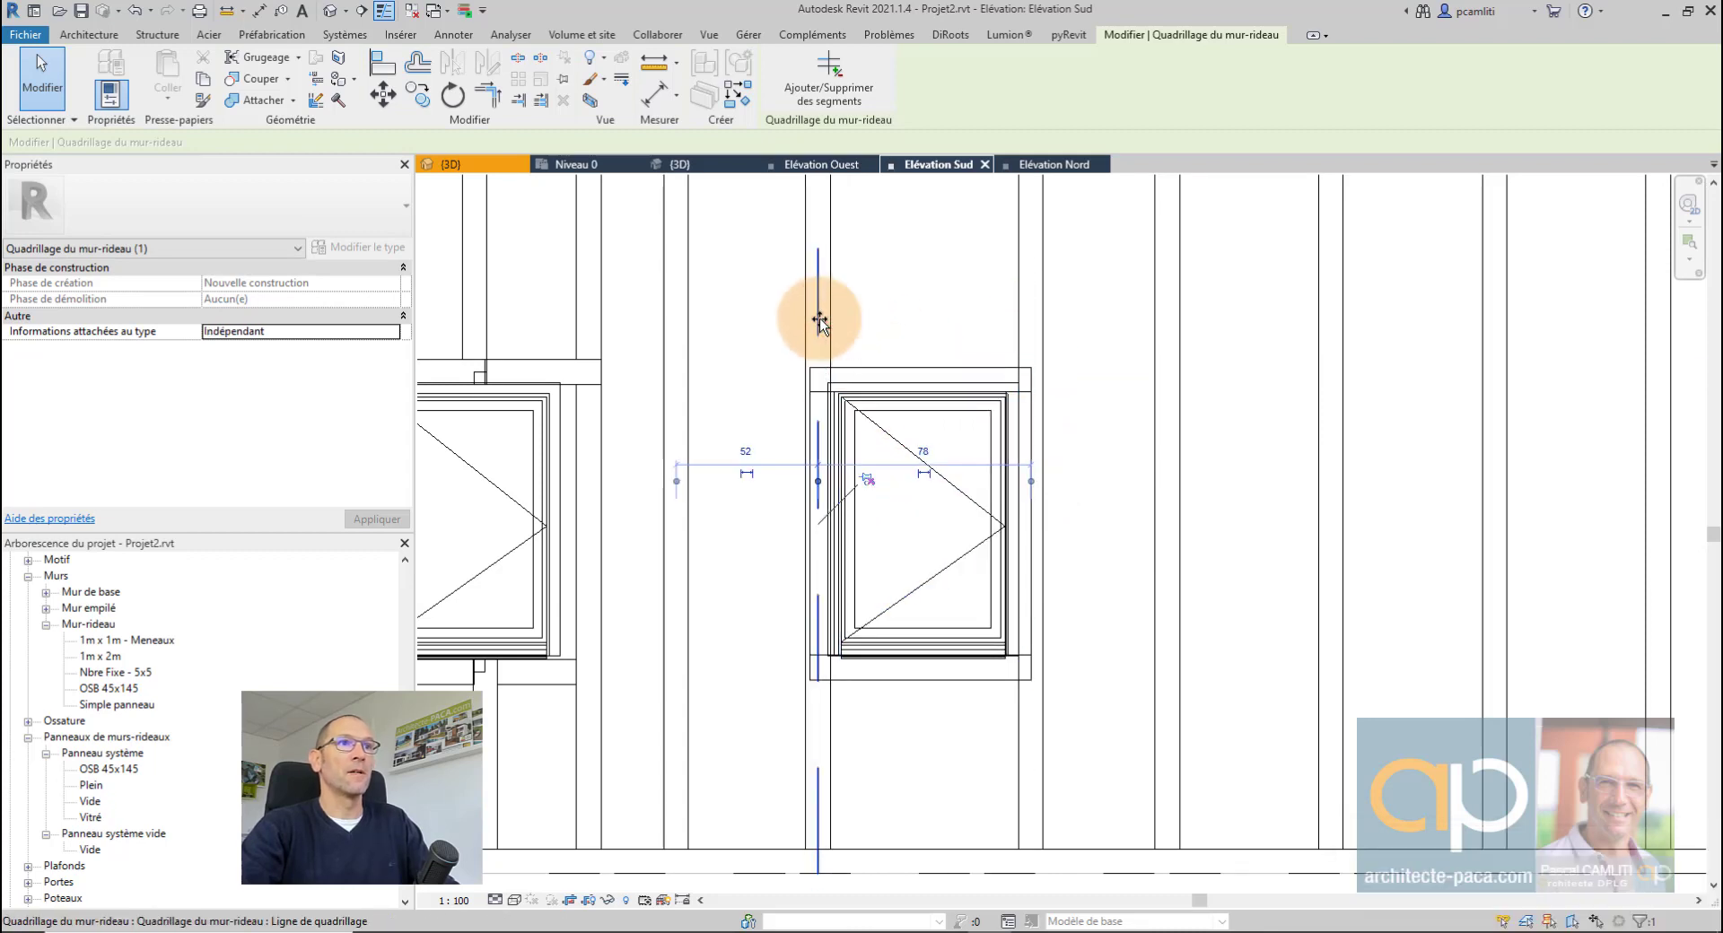
key(Escape)
Step: Try to unpin and remove the mullion along the left jamb of the second window's opening
click(880, 373)
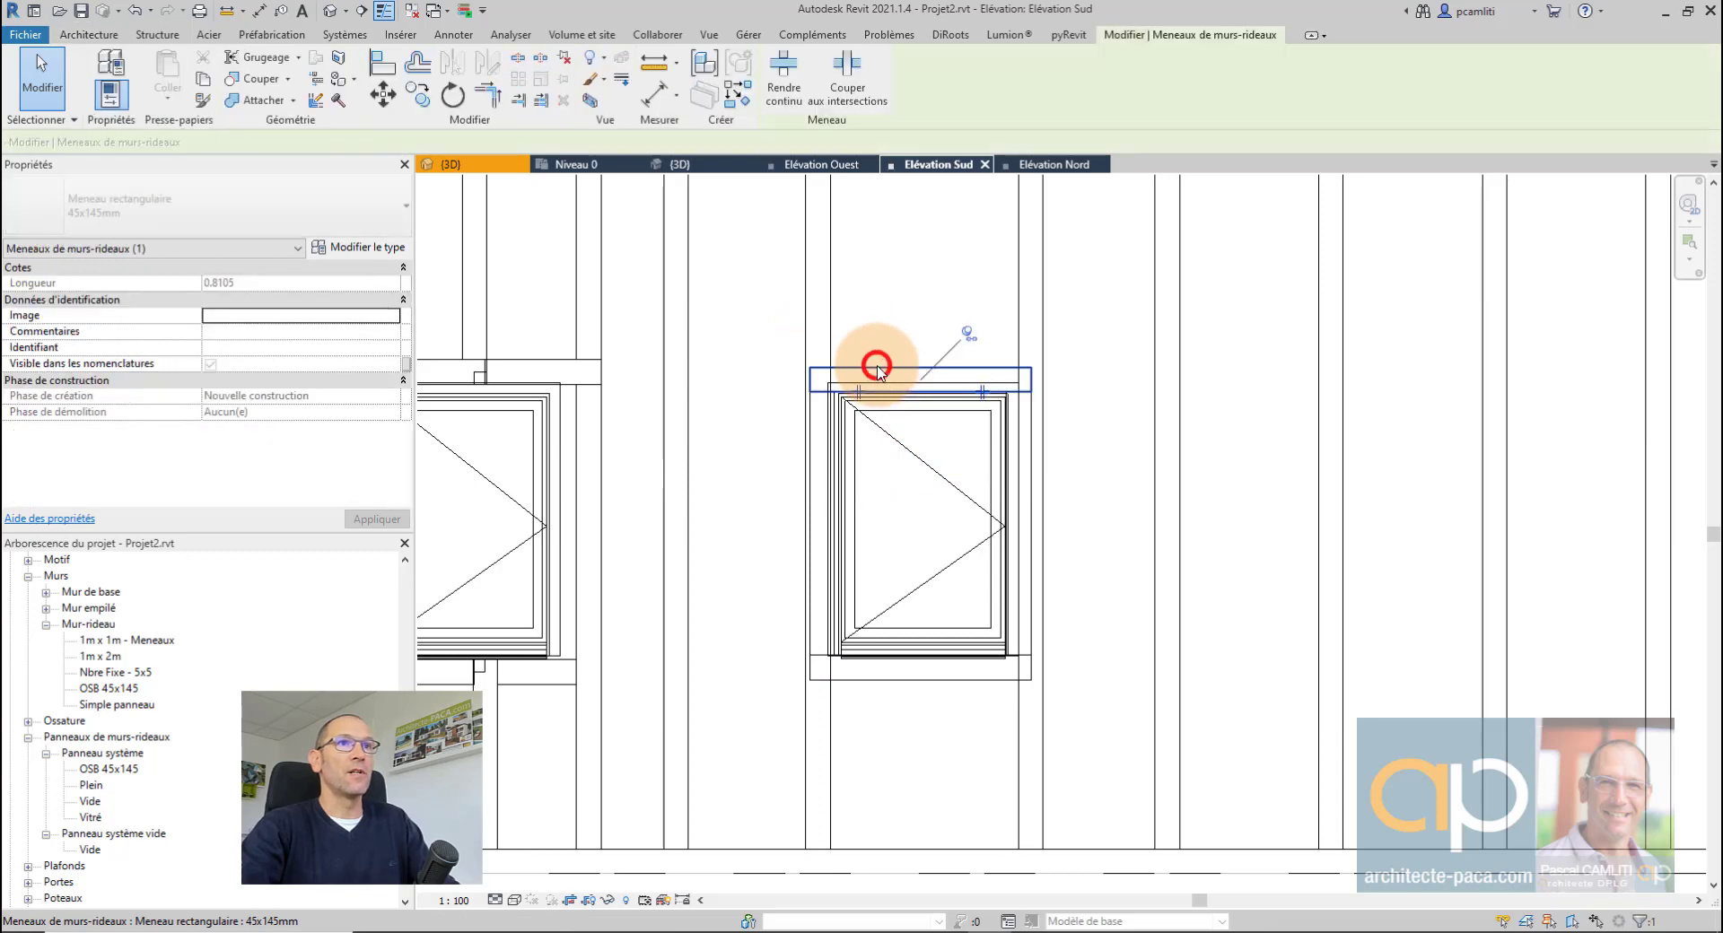
click(809, 403)
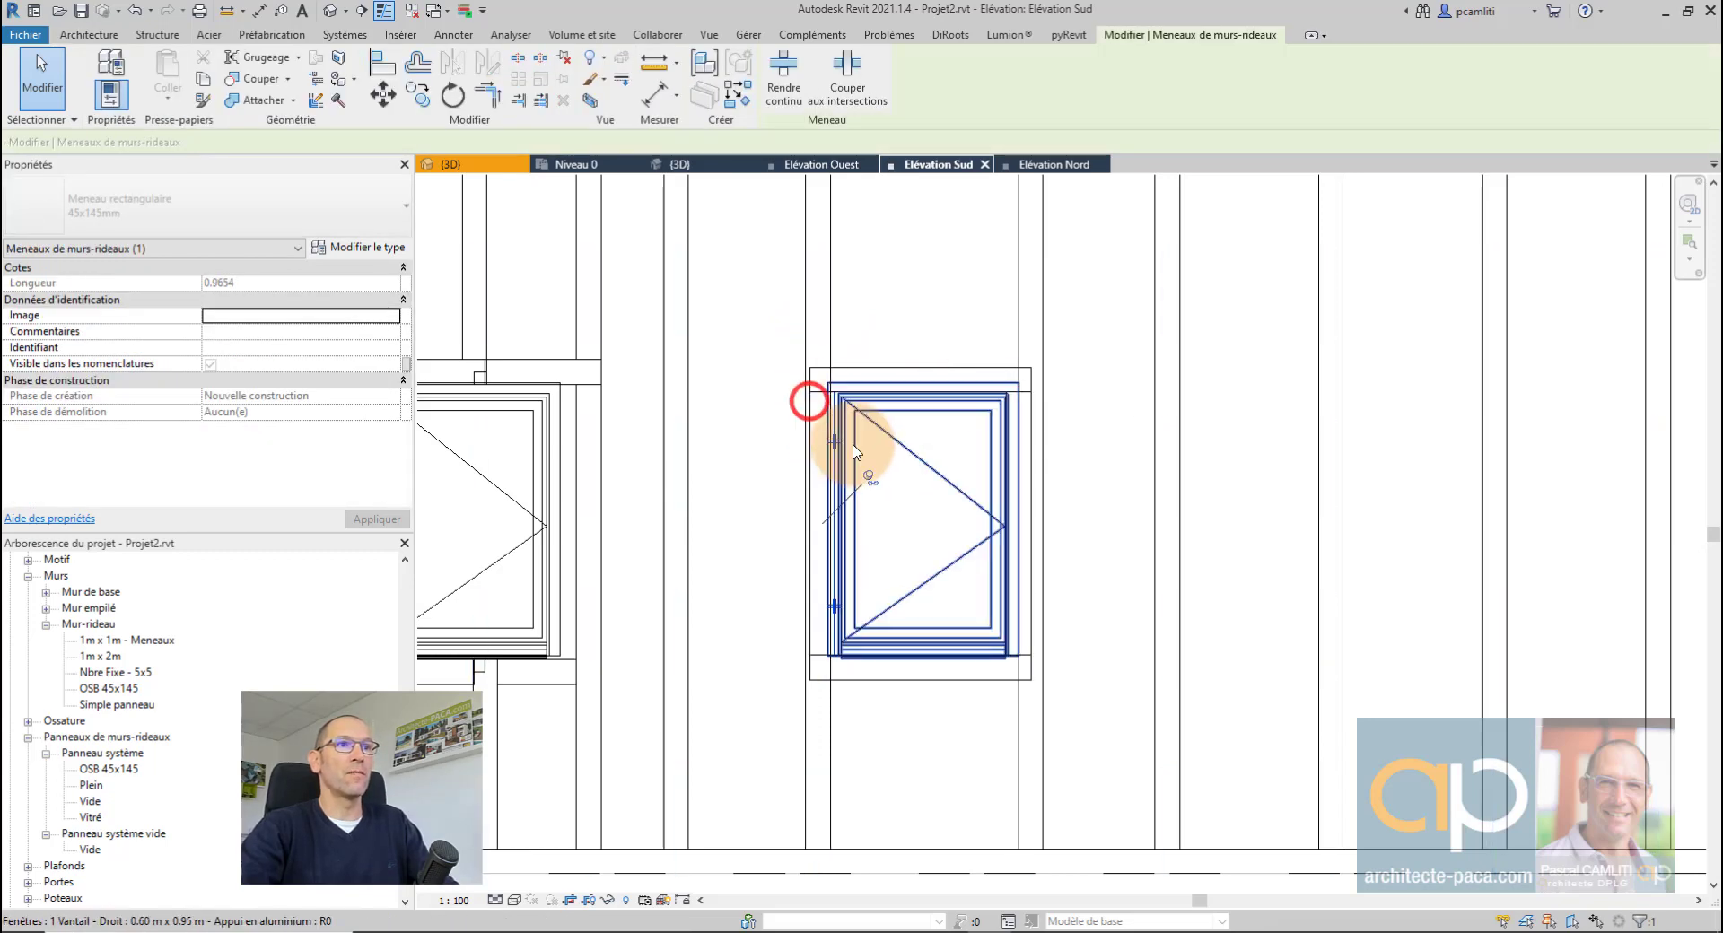
click(869, 470)
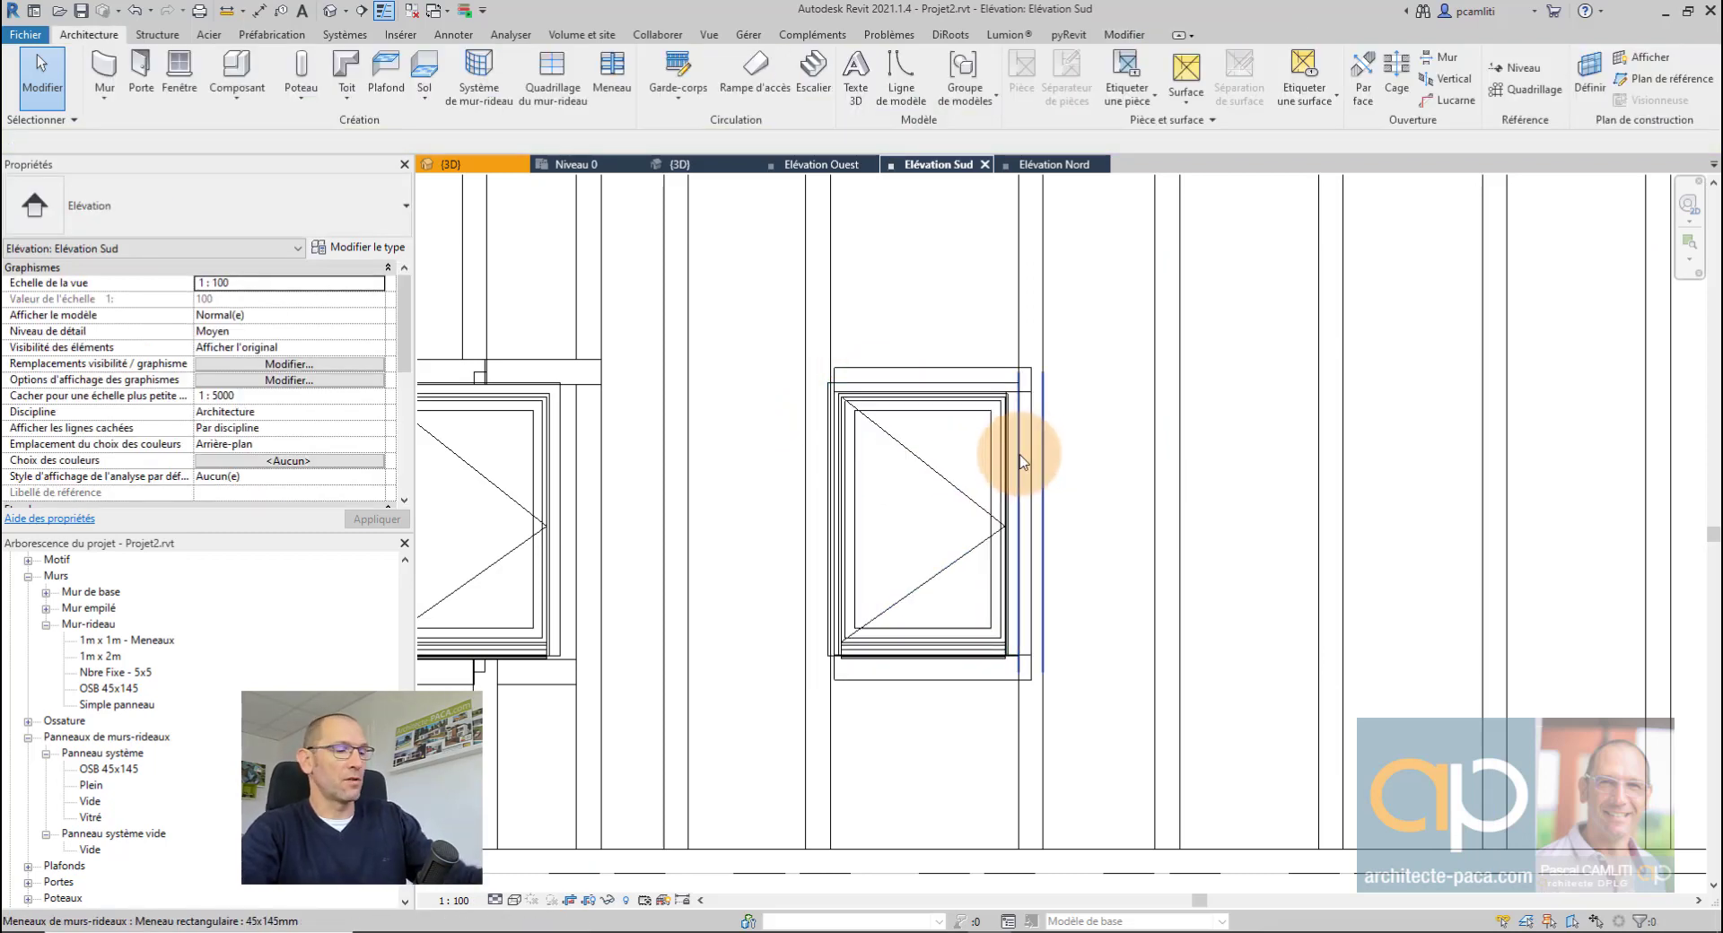
Step: Examine the second window's opening beside the first in the 3D view, highlighting the window and the studs behind the Int. OSB wall
scroll(862, 359, down, 5)
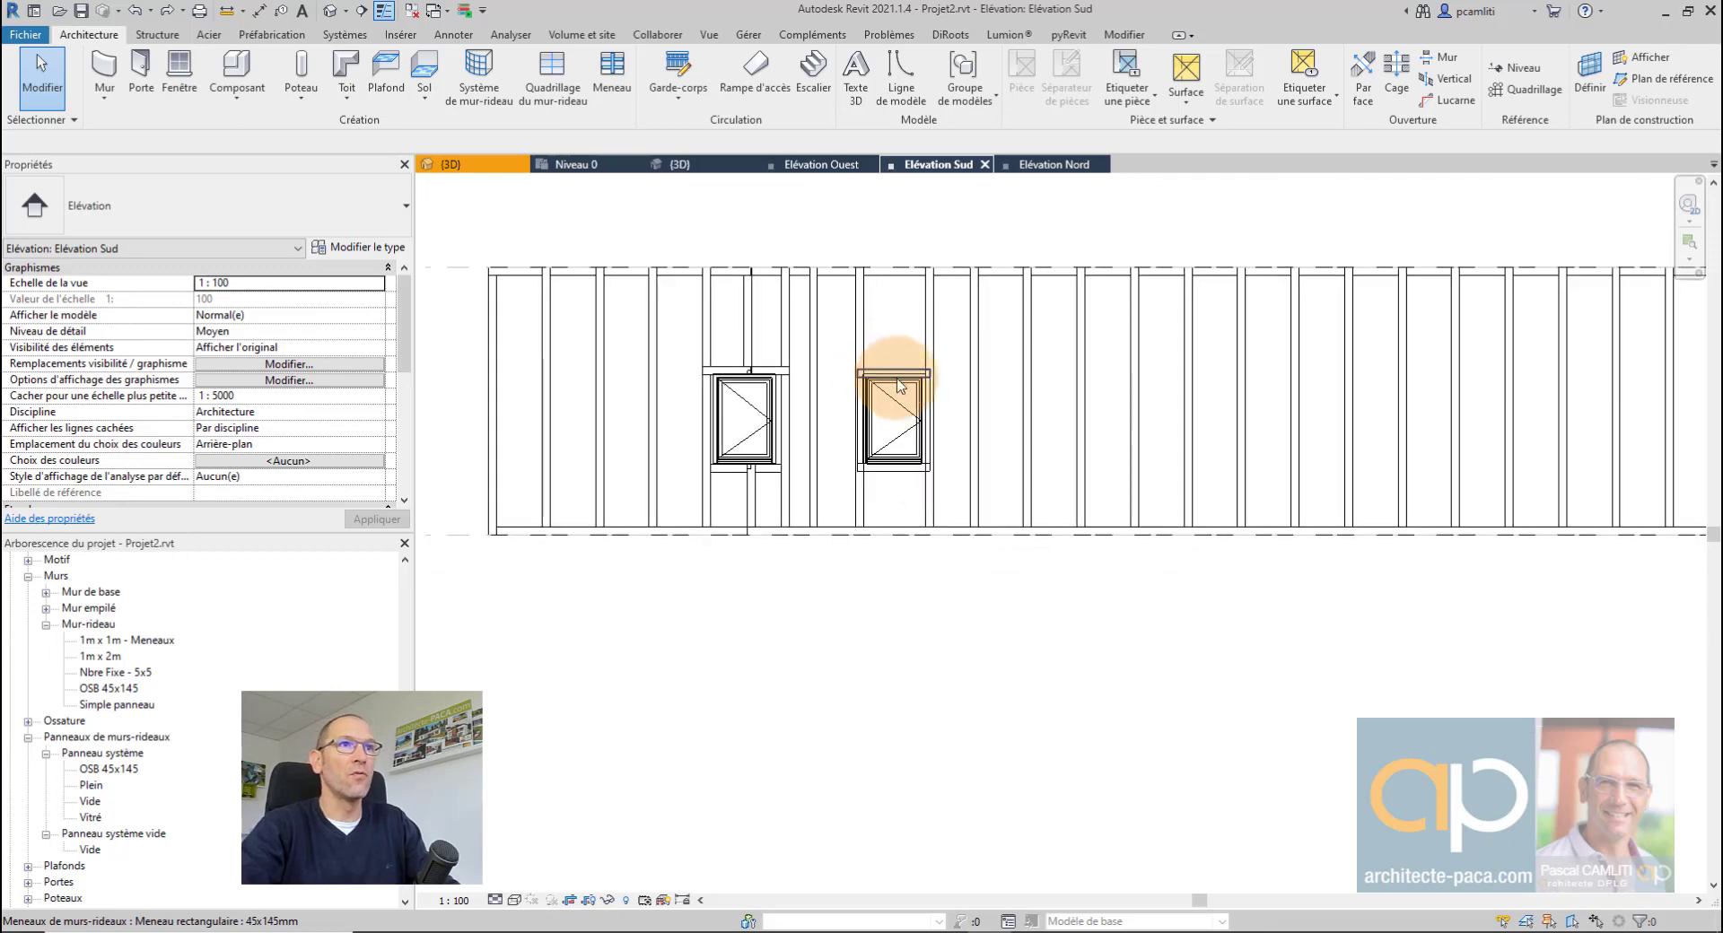
click(709, 166)
scroll(887, 599, up, 4)
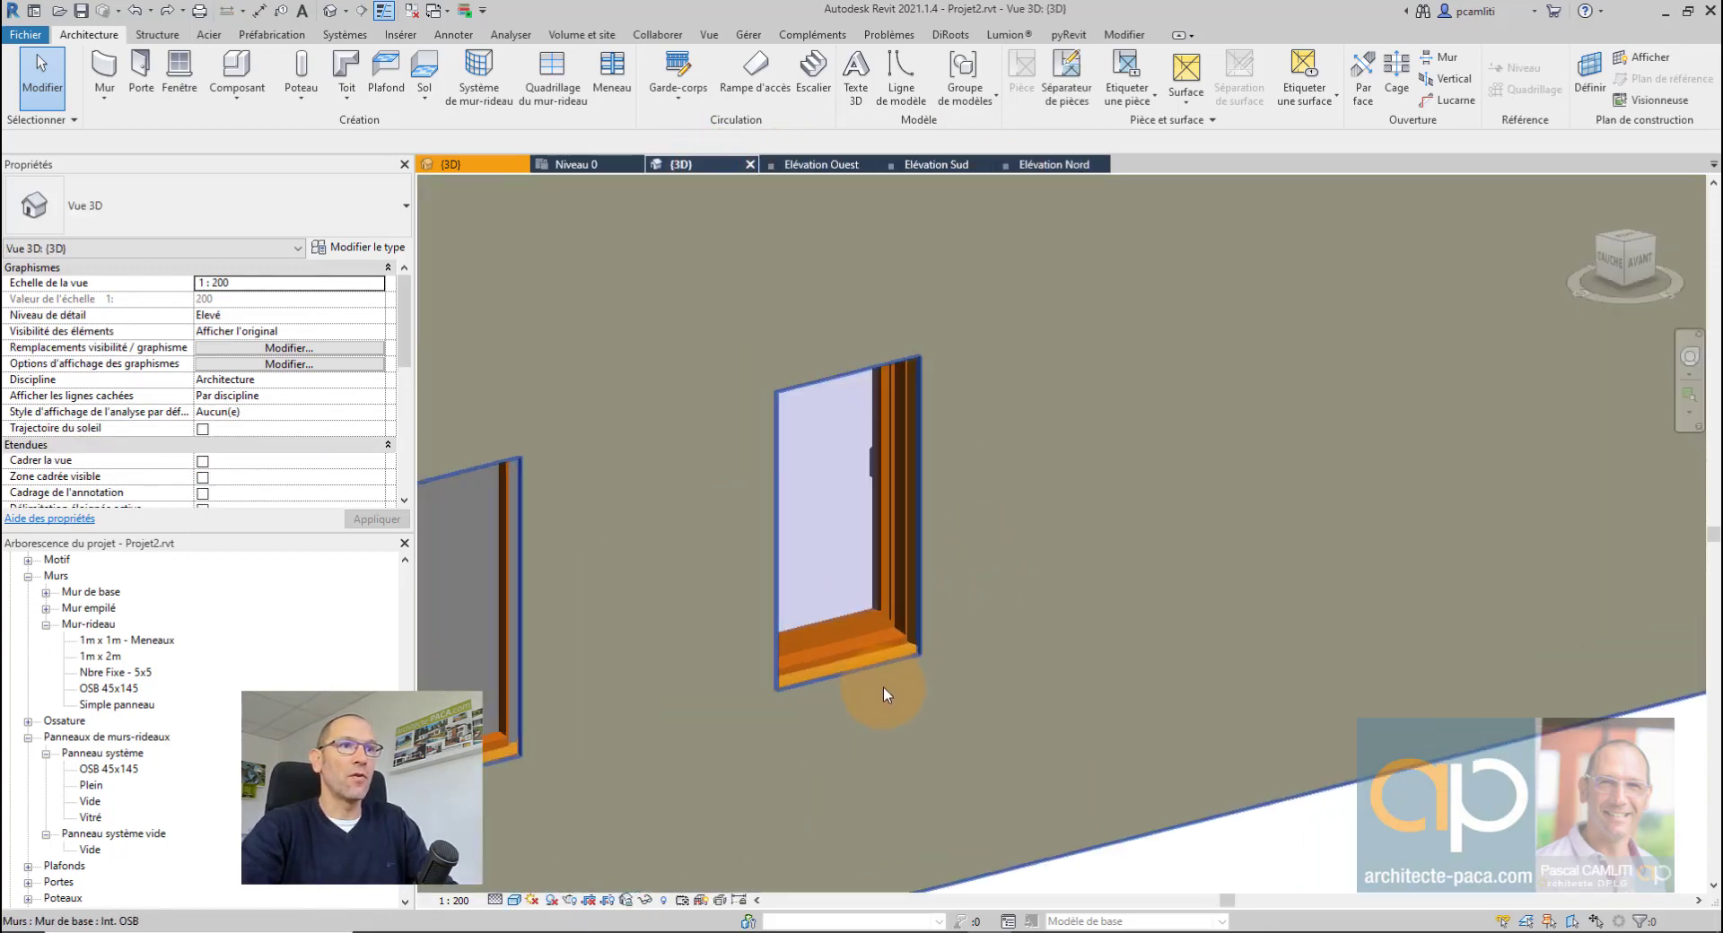
scroll(893, 413, down, 2)
shift+middle_drag(895, 431, 851, 436)
click(762, 407)
shift+middle_drag(751, 399, 1084, 595)
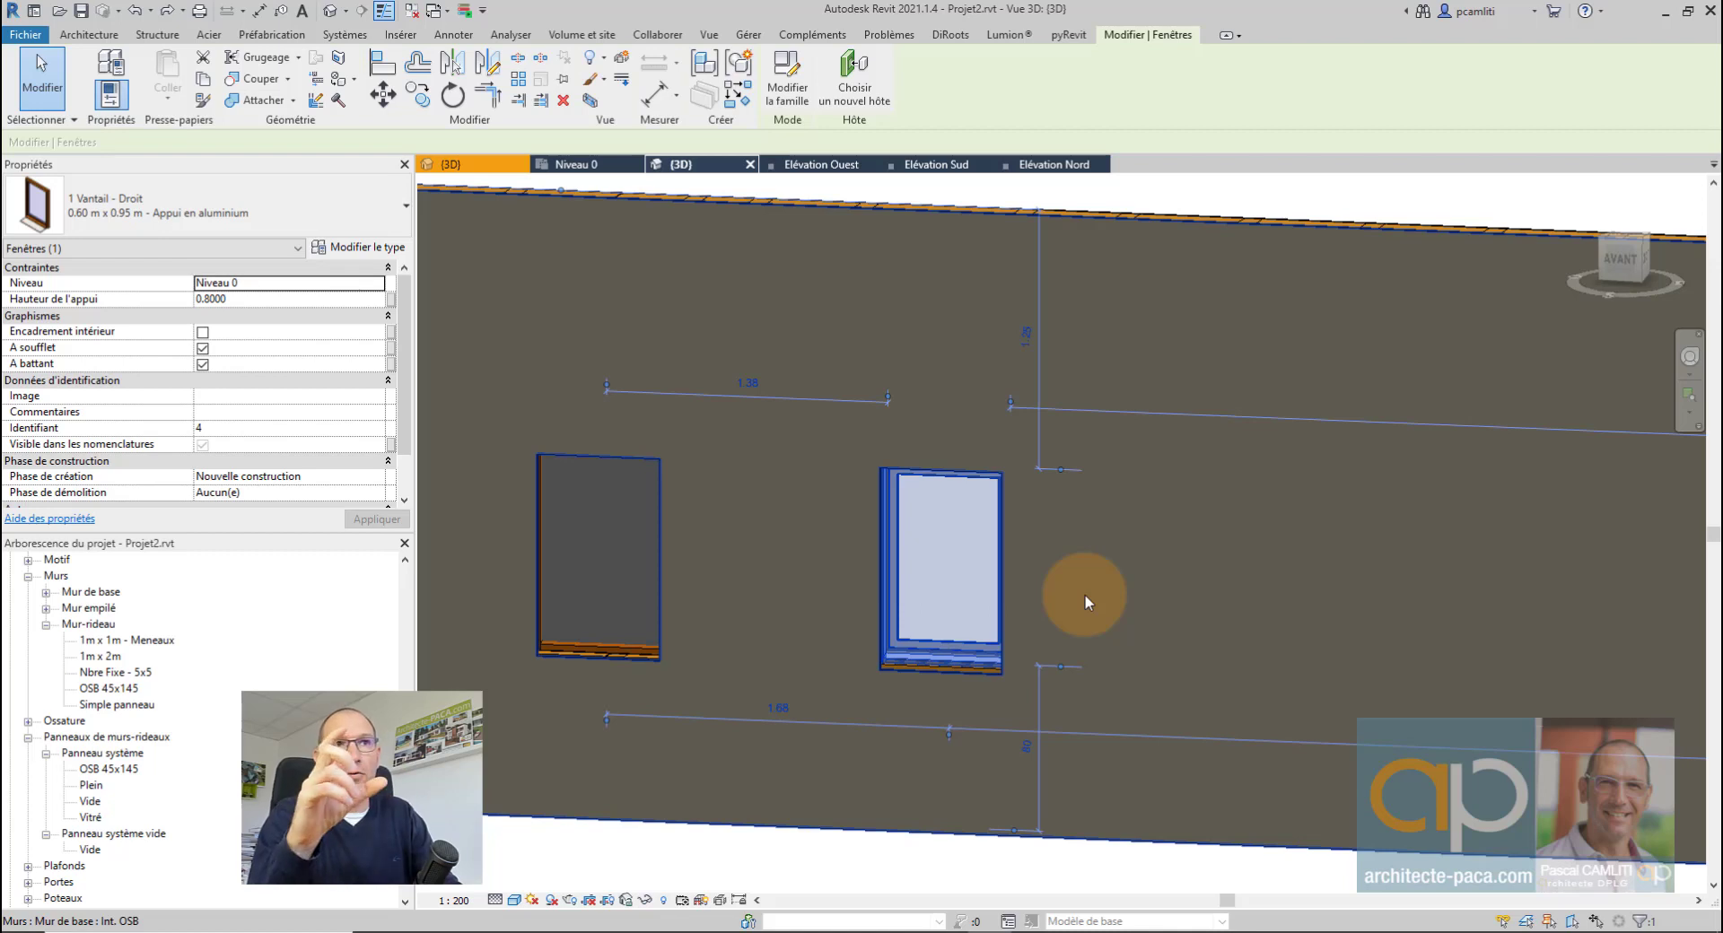
click(1126, 262)
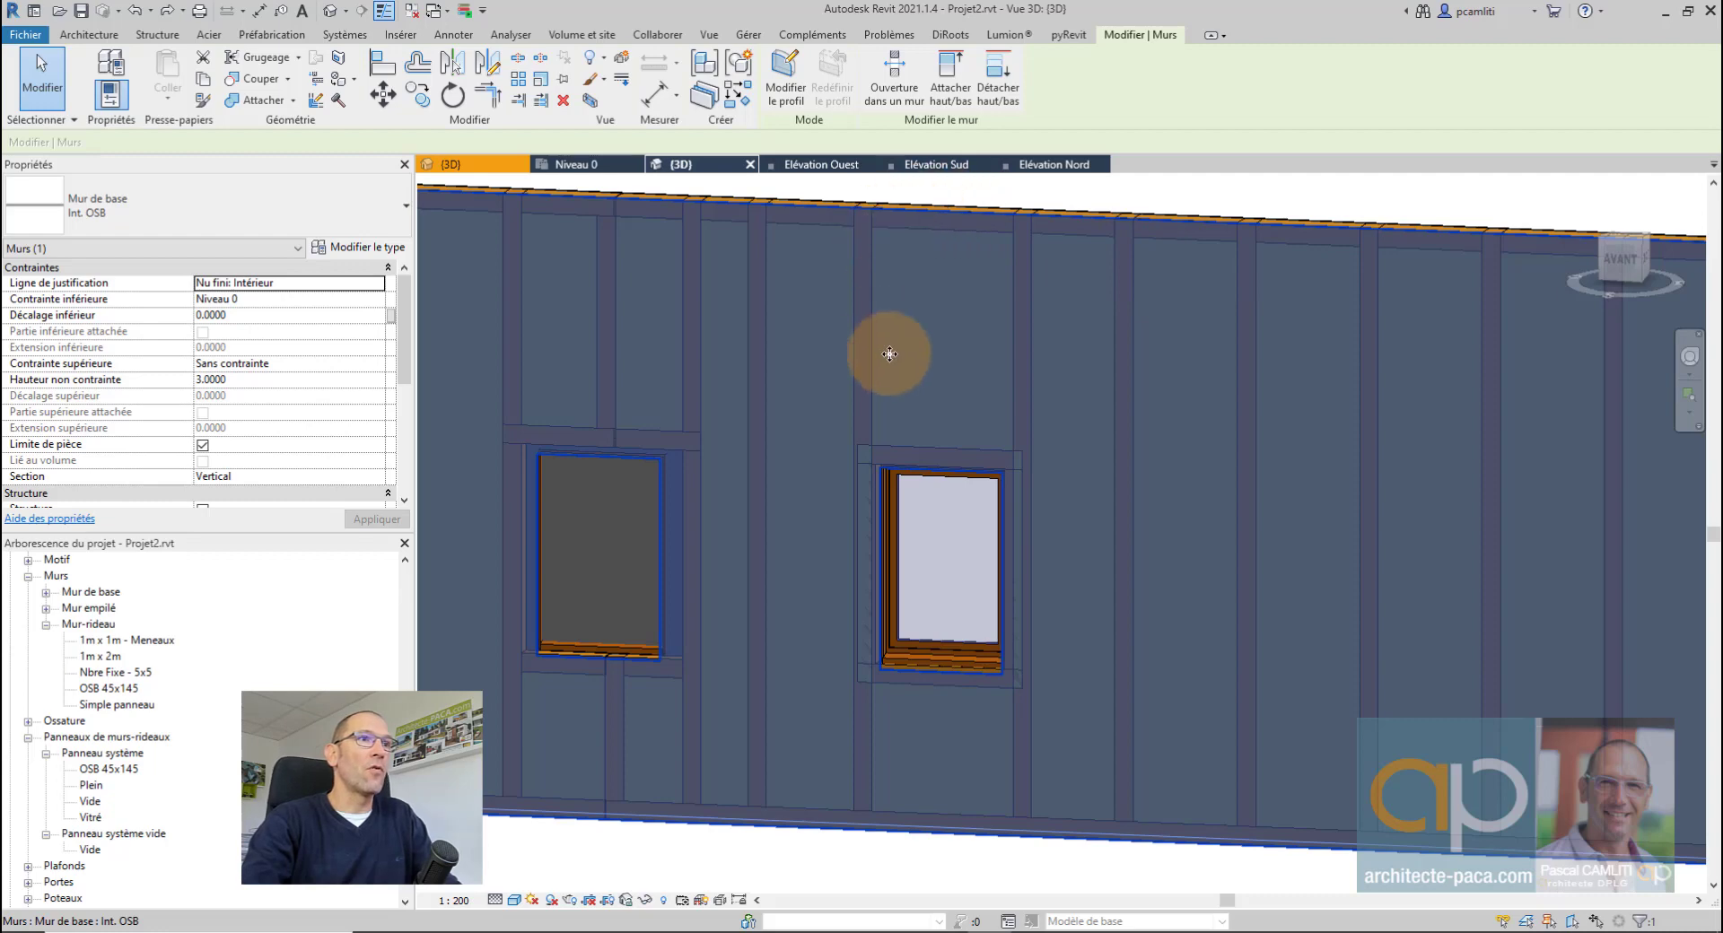
key(Escape)
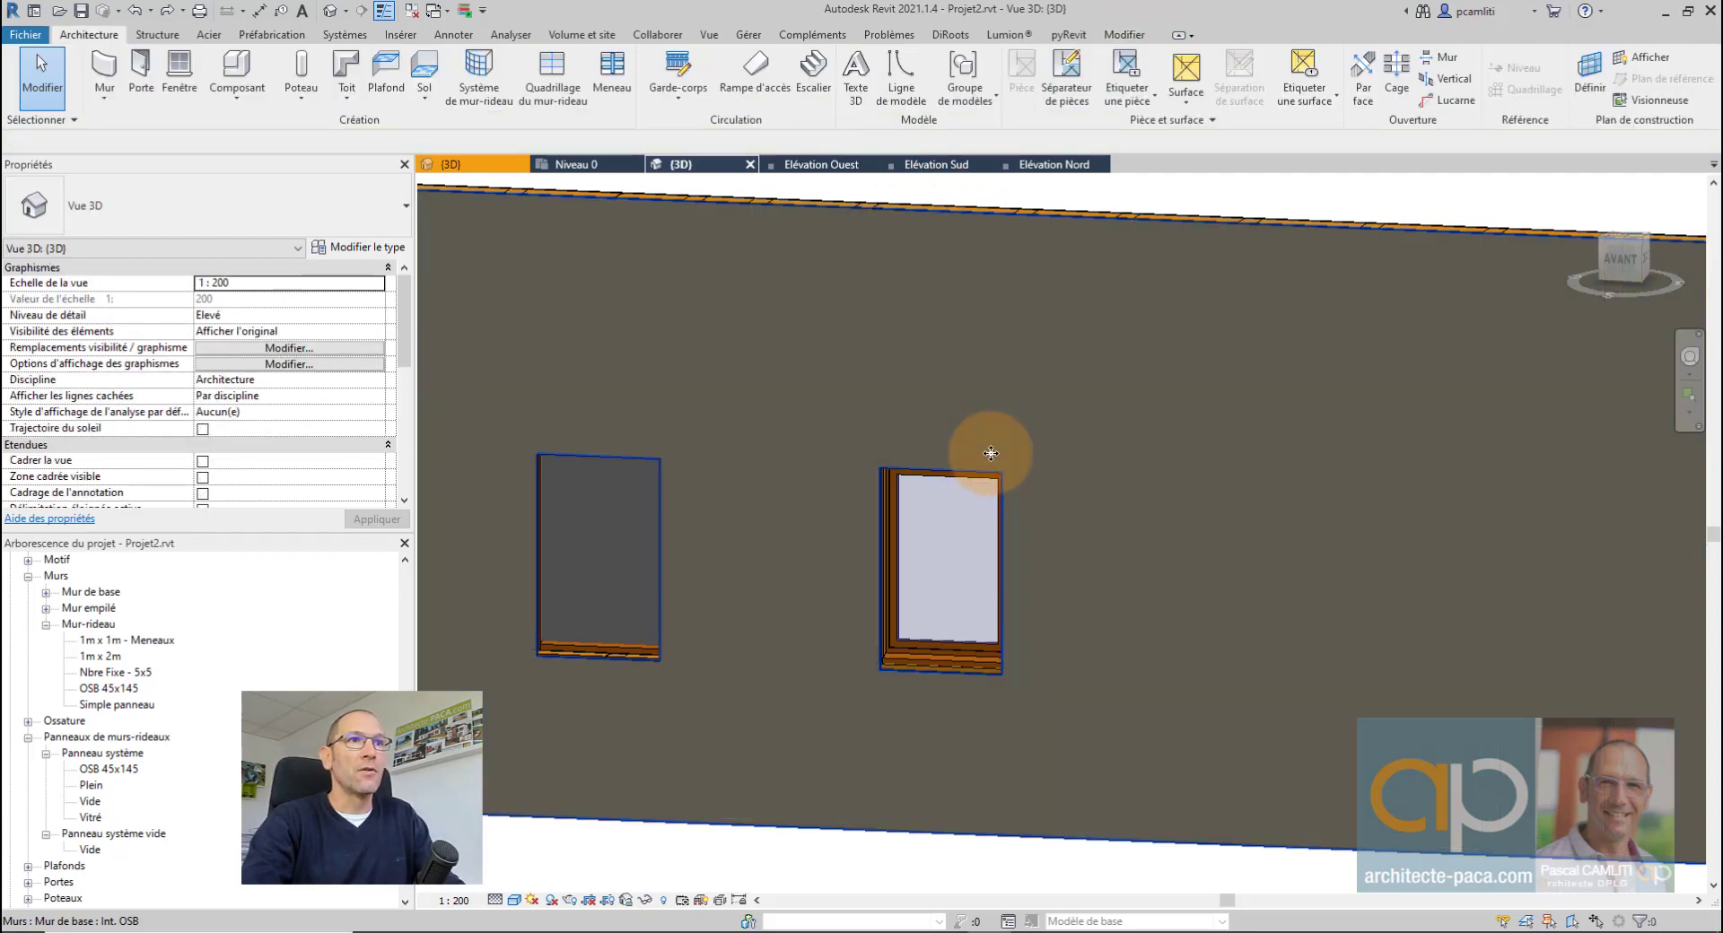
click(938, 164)
scroll(888, 397, up, 5)
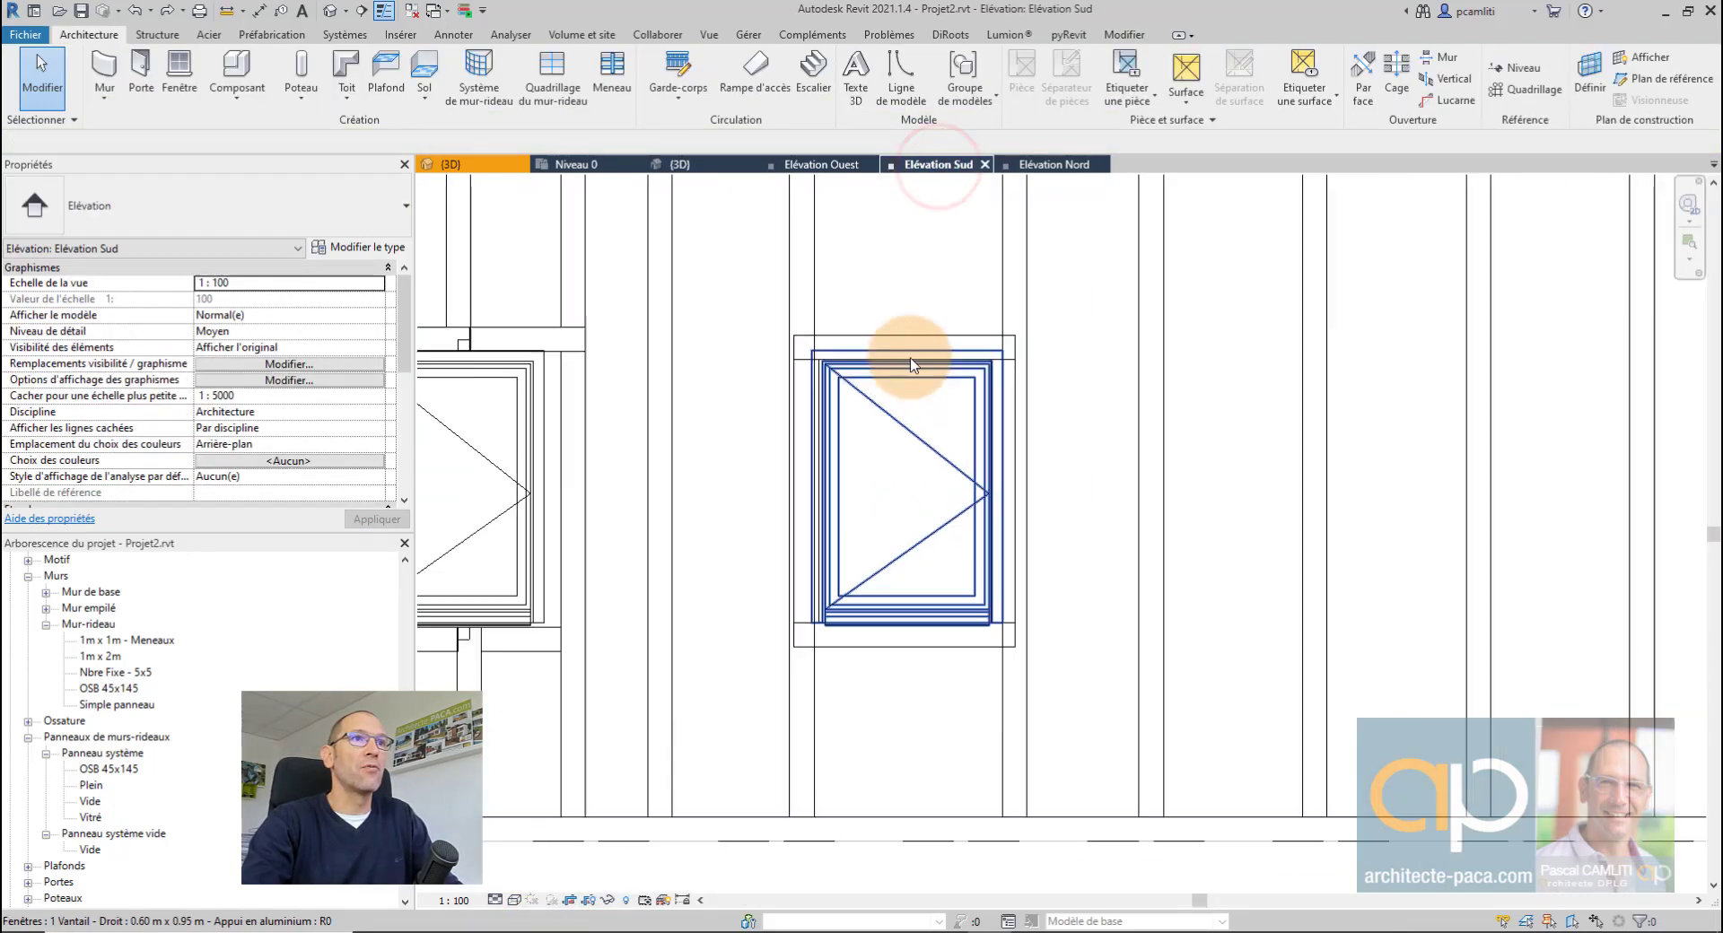
click(570, 69)
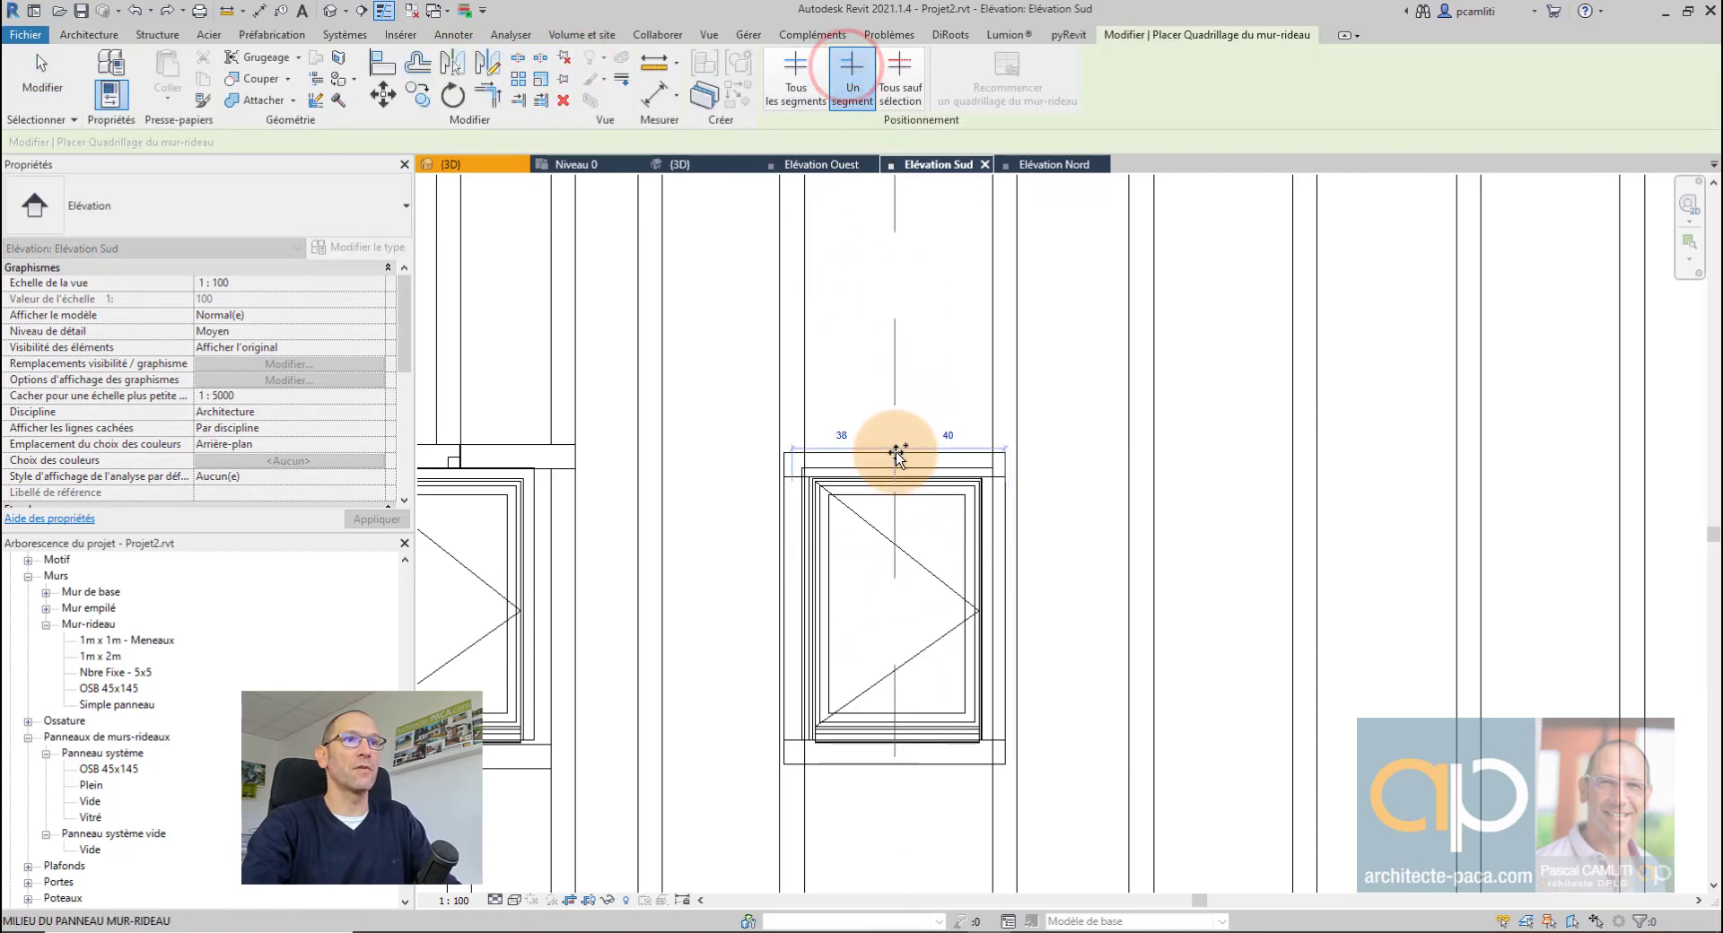
scroll(911, 390, down, 4)
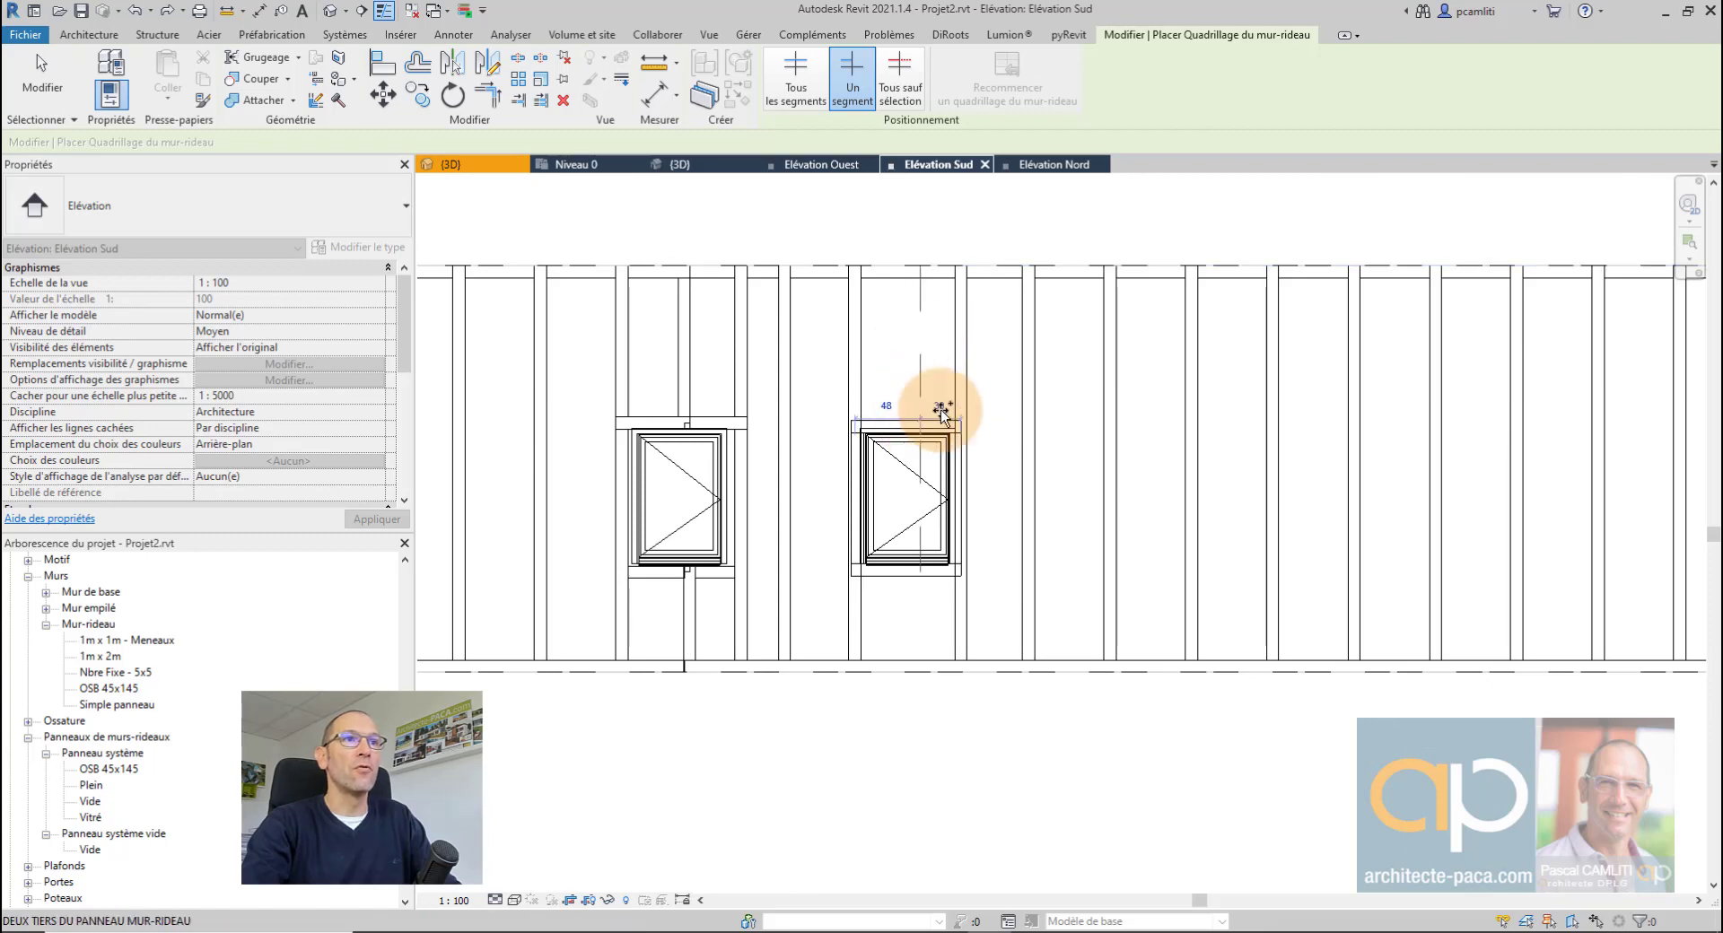
key(Escape)
key(Escape)
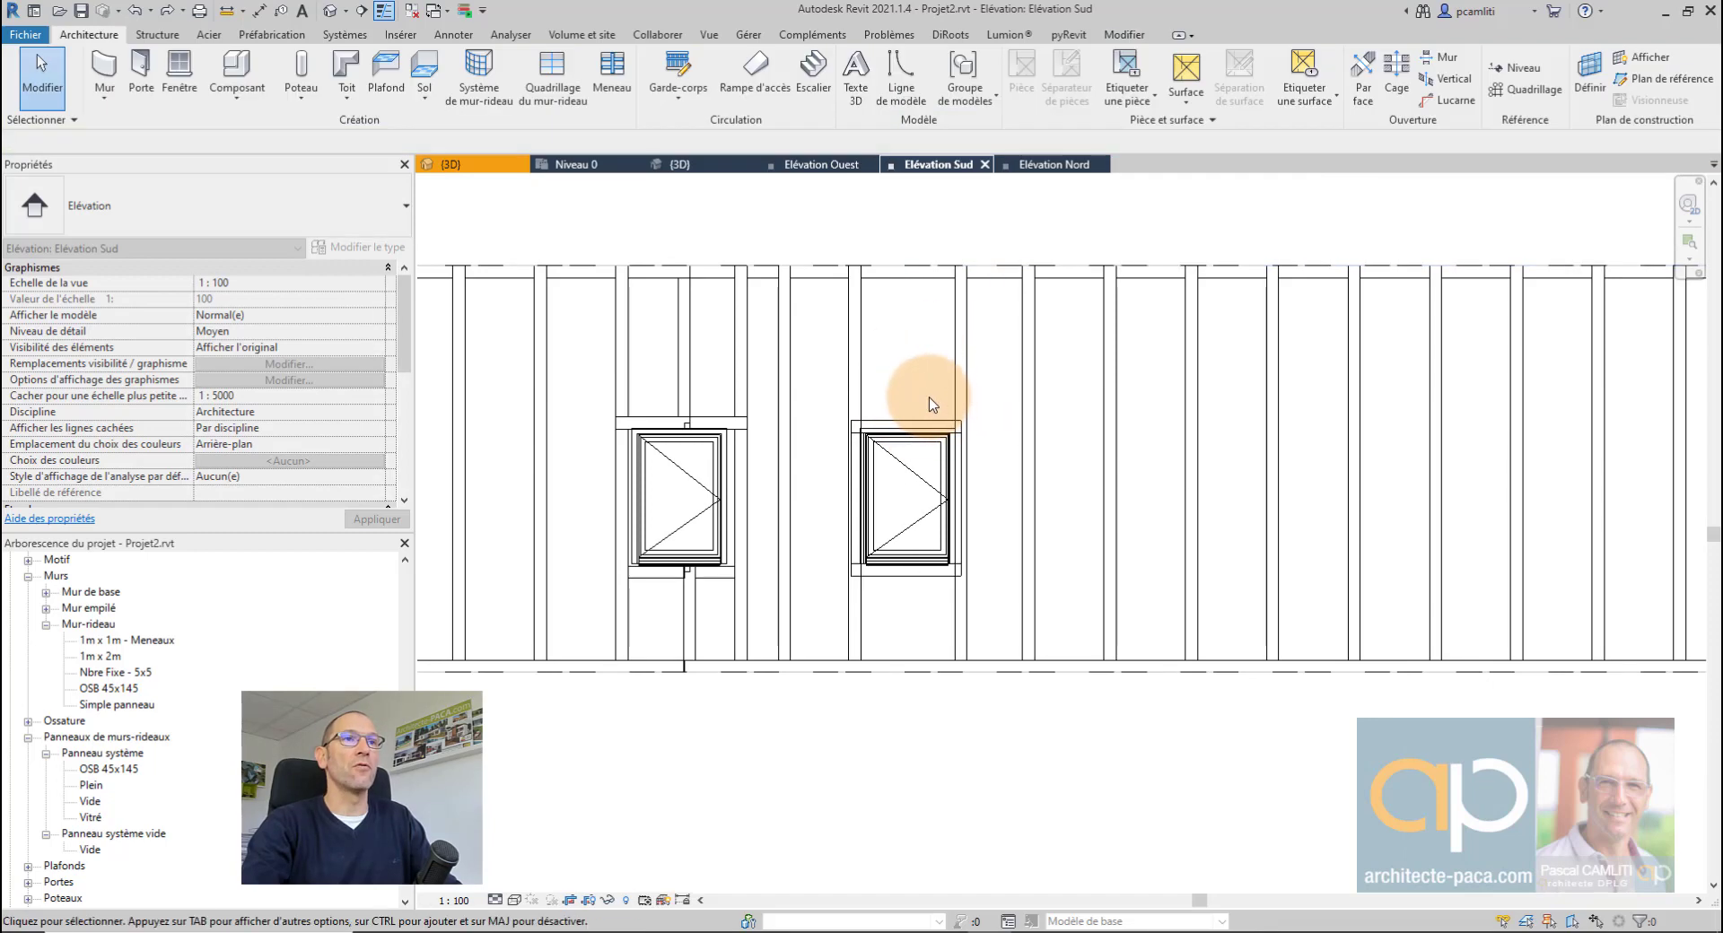
Step: Check the whole wall with both window openings from another angle in the 3D view
click(685, 164)
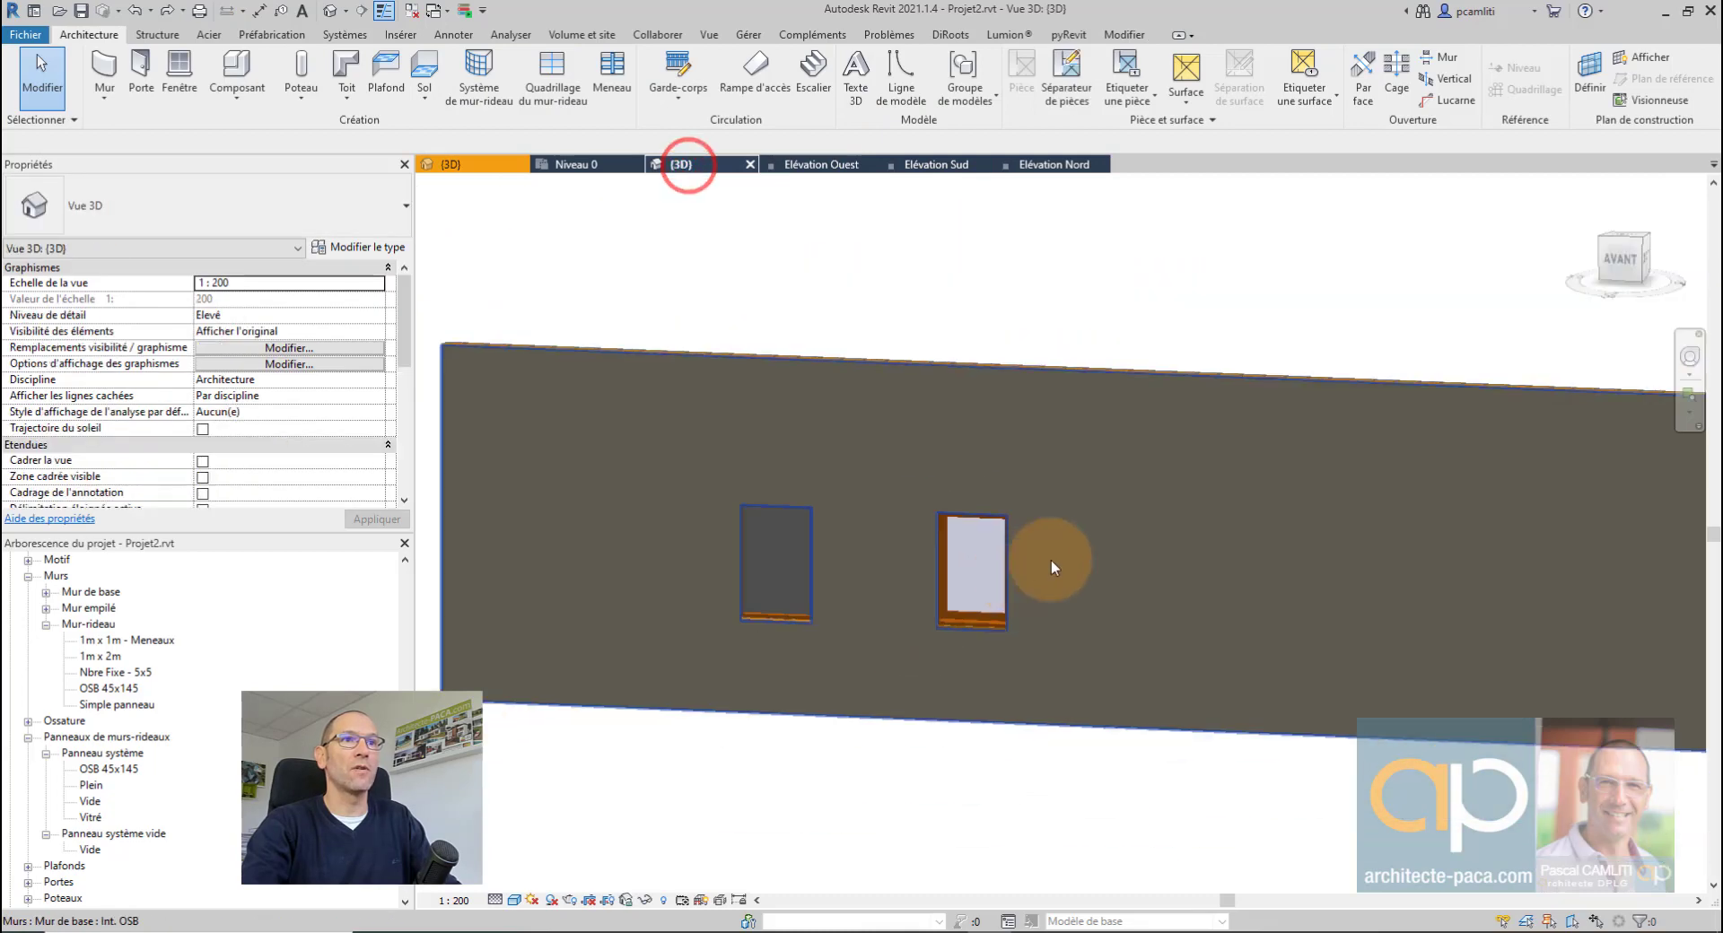
shift+middle_drag(1052, 559, 1338, 552)
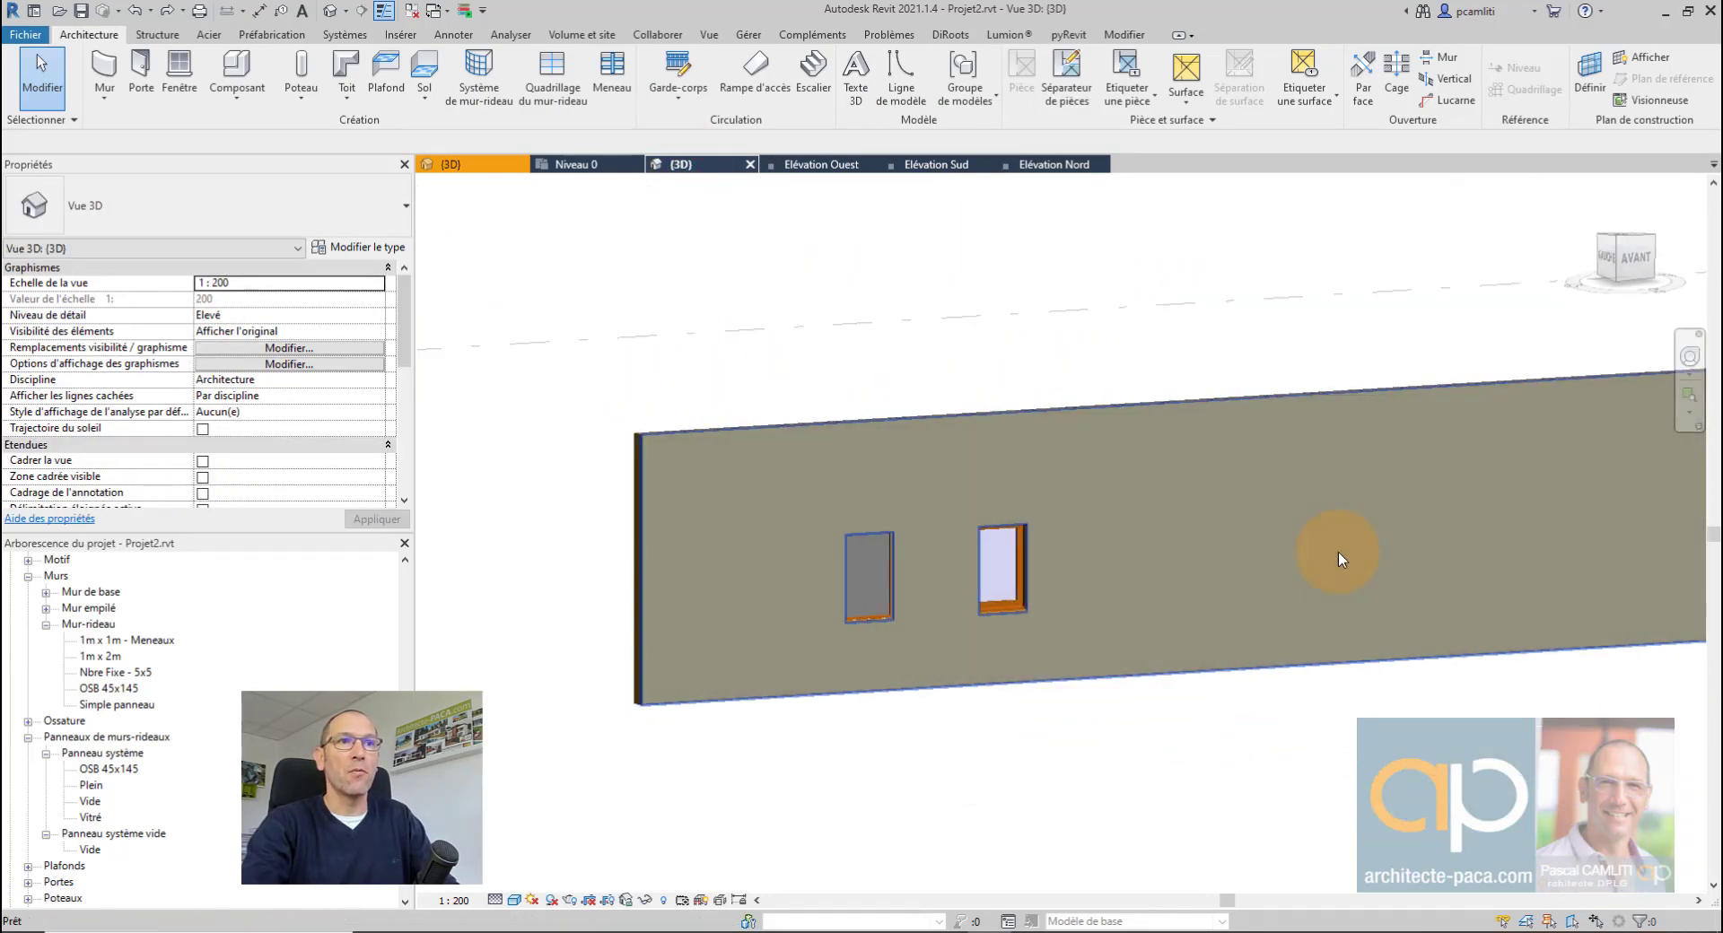